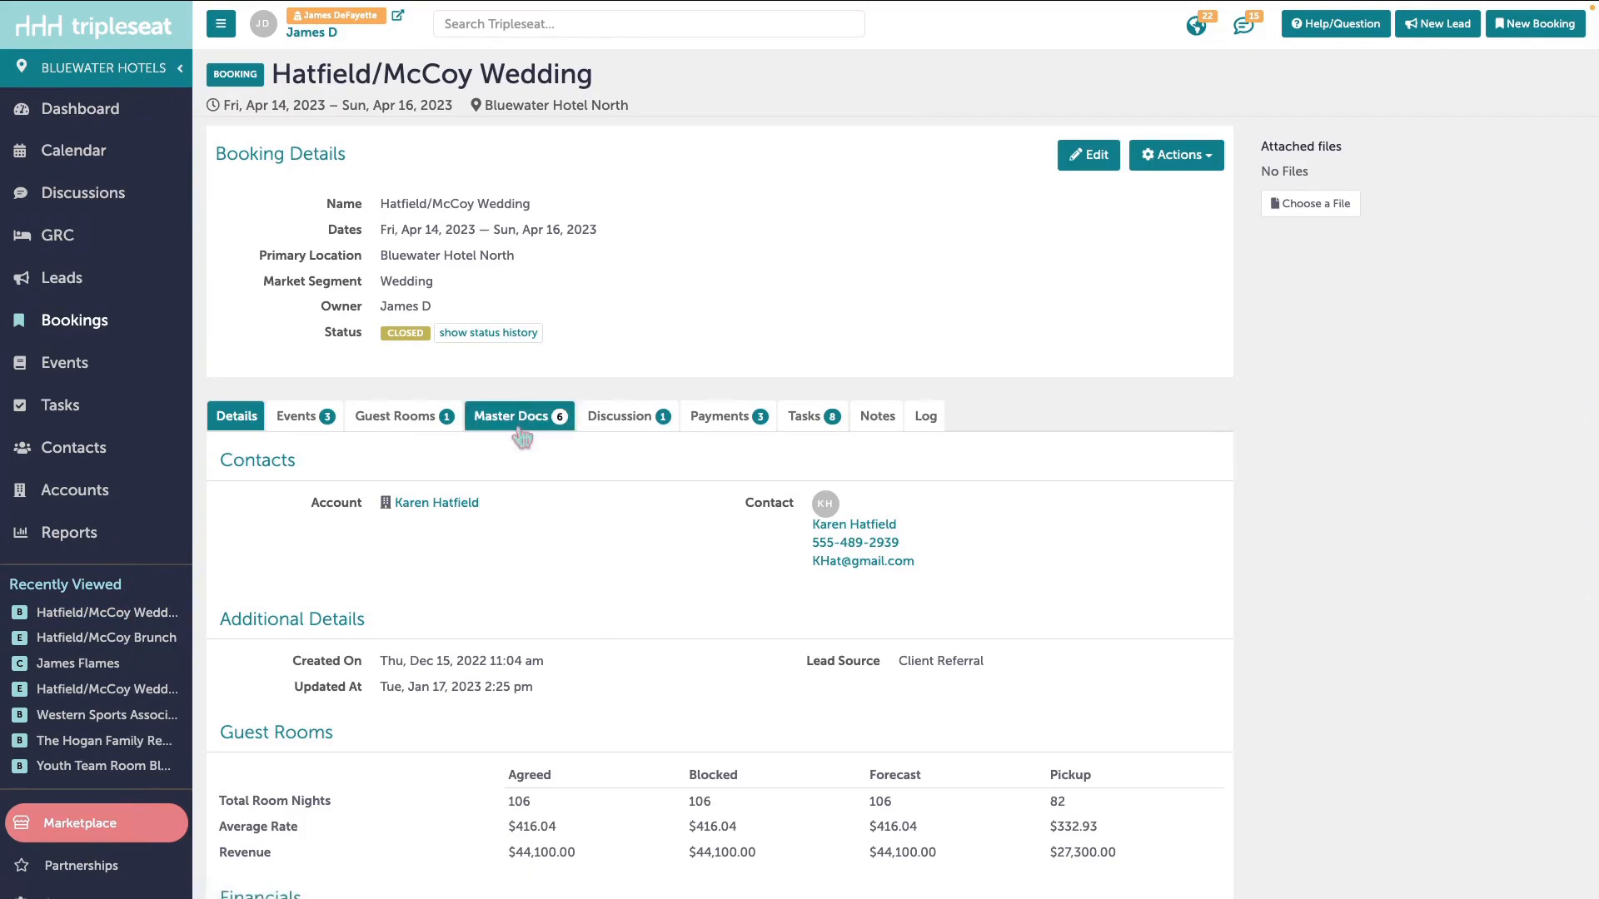
Step: Open the combined hotel booking document from the wedding booking's Master Docs for editing and save it
click(517, 427)
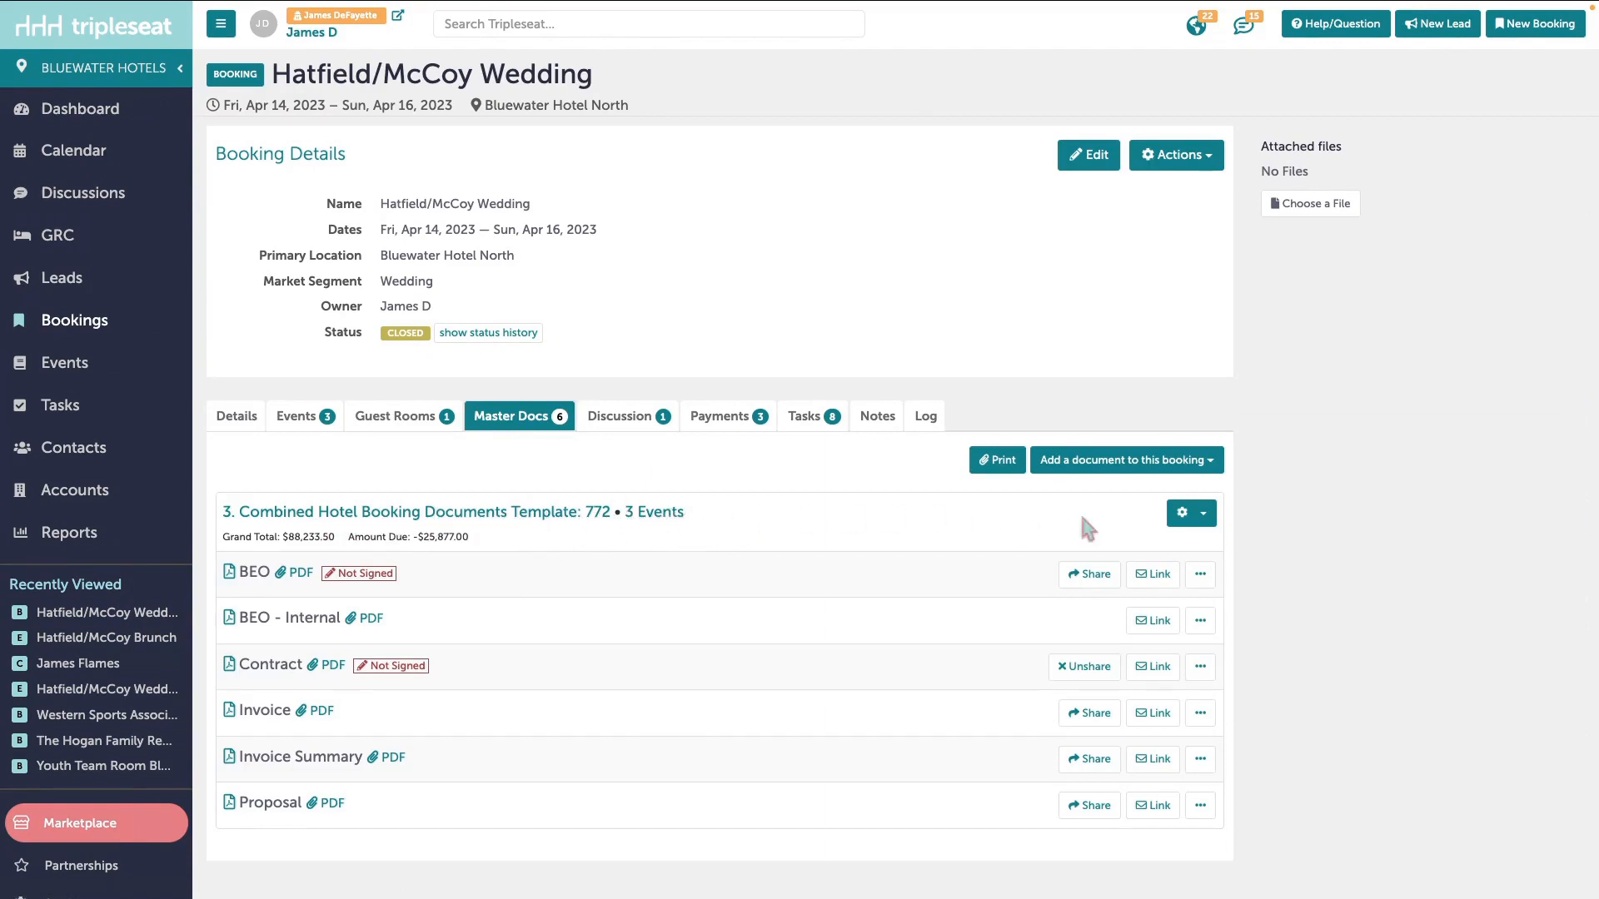
click(1203, 515)
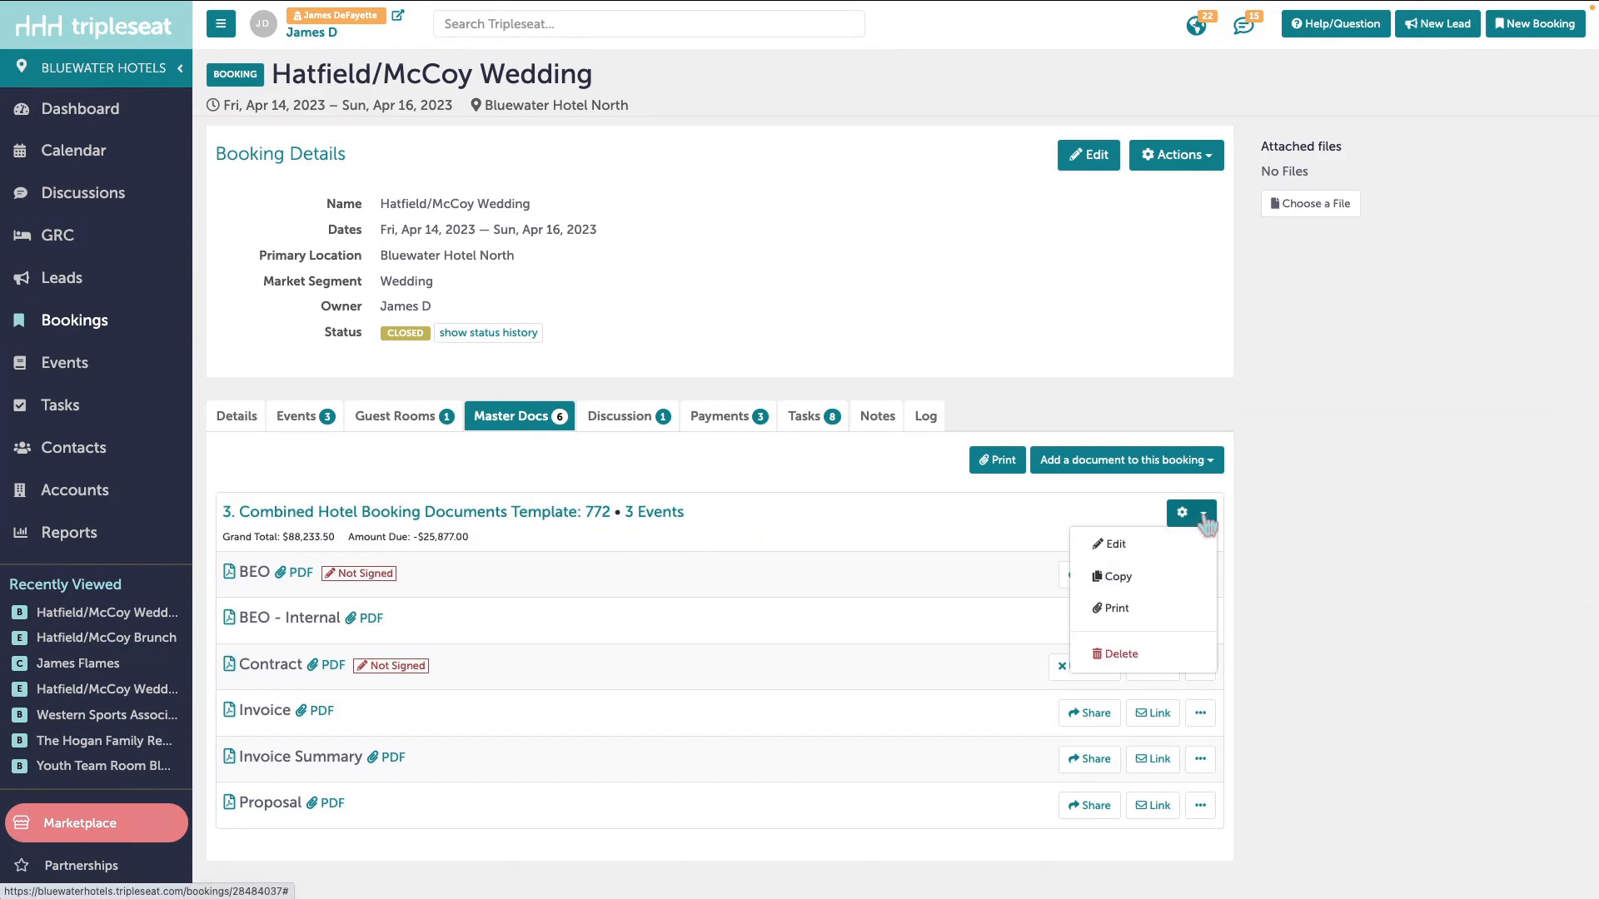
click(1204, 518)
click(1170, 515)
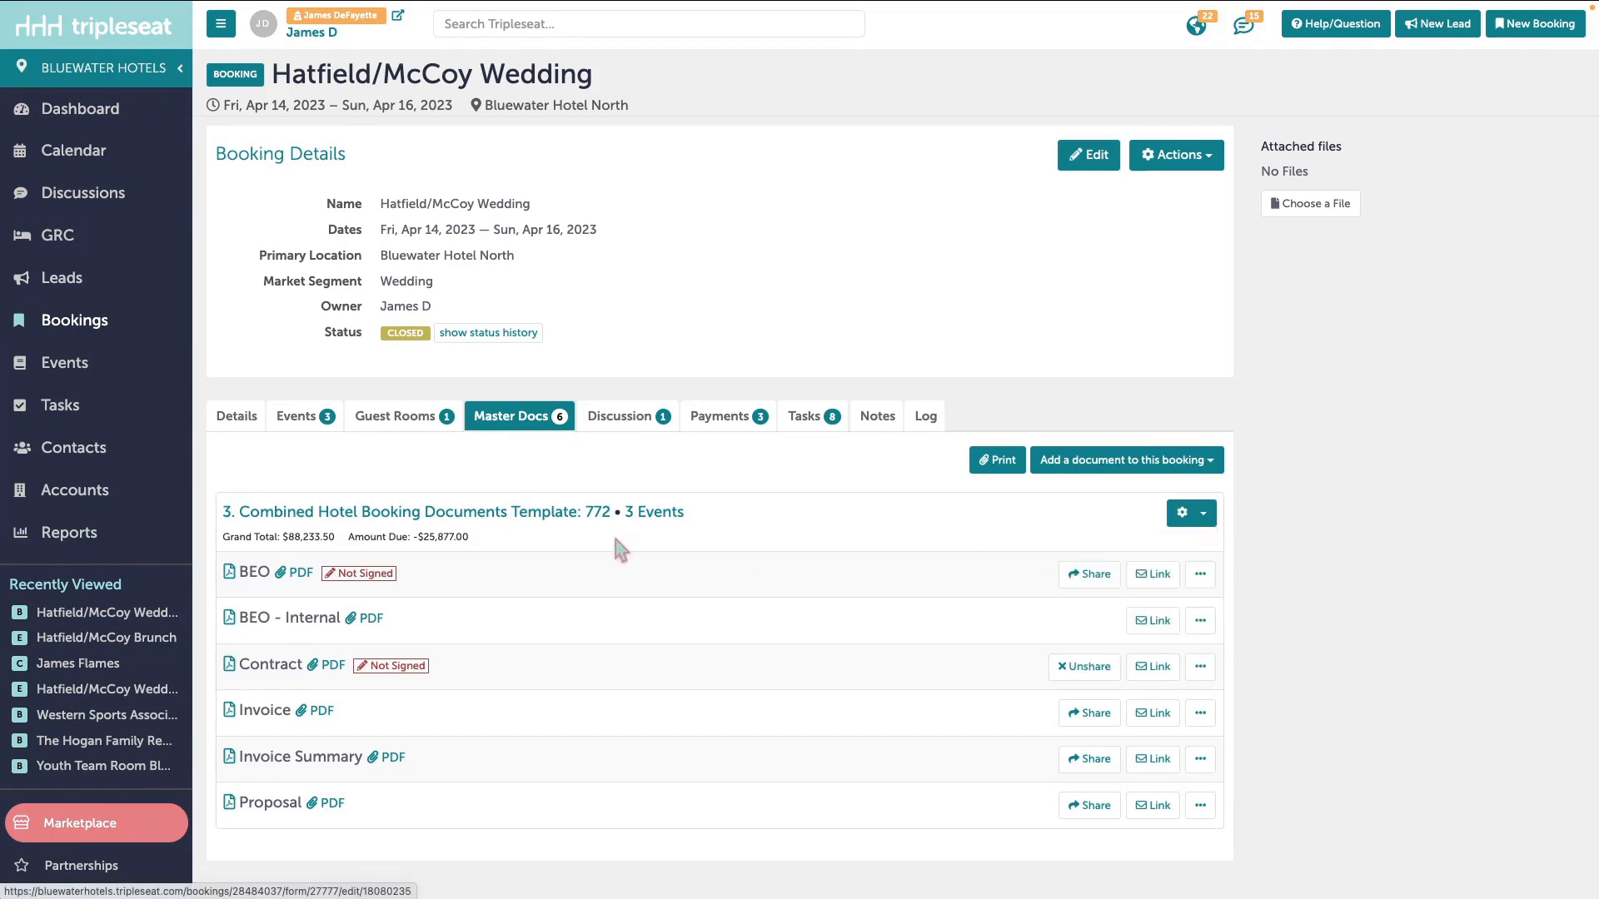
click(500, 519)
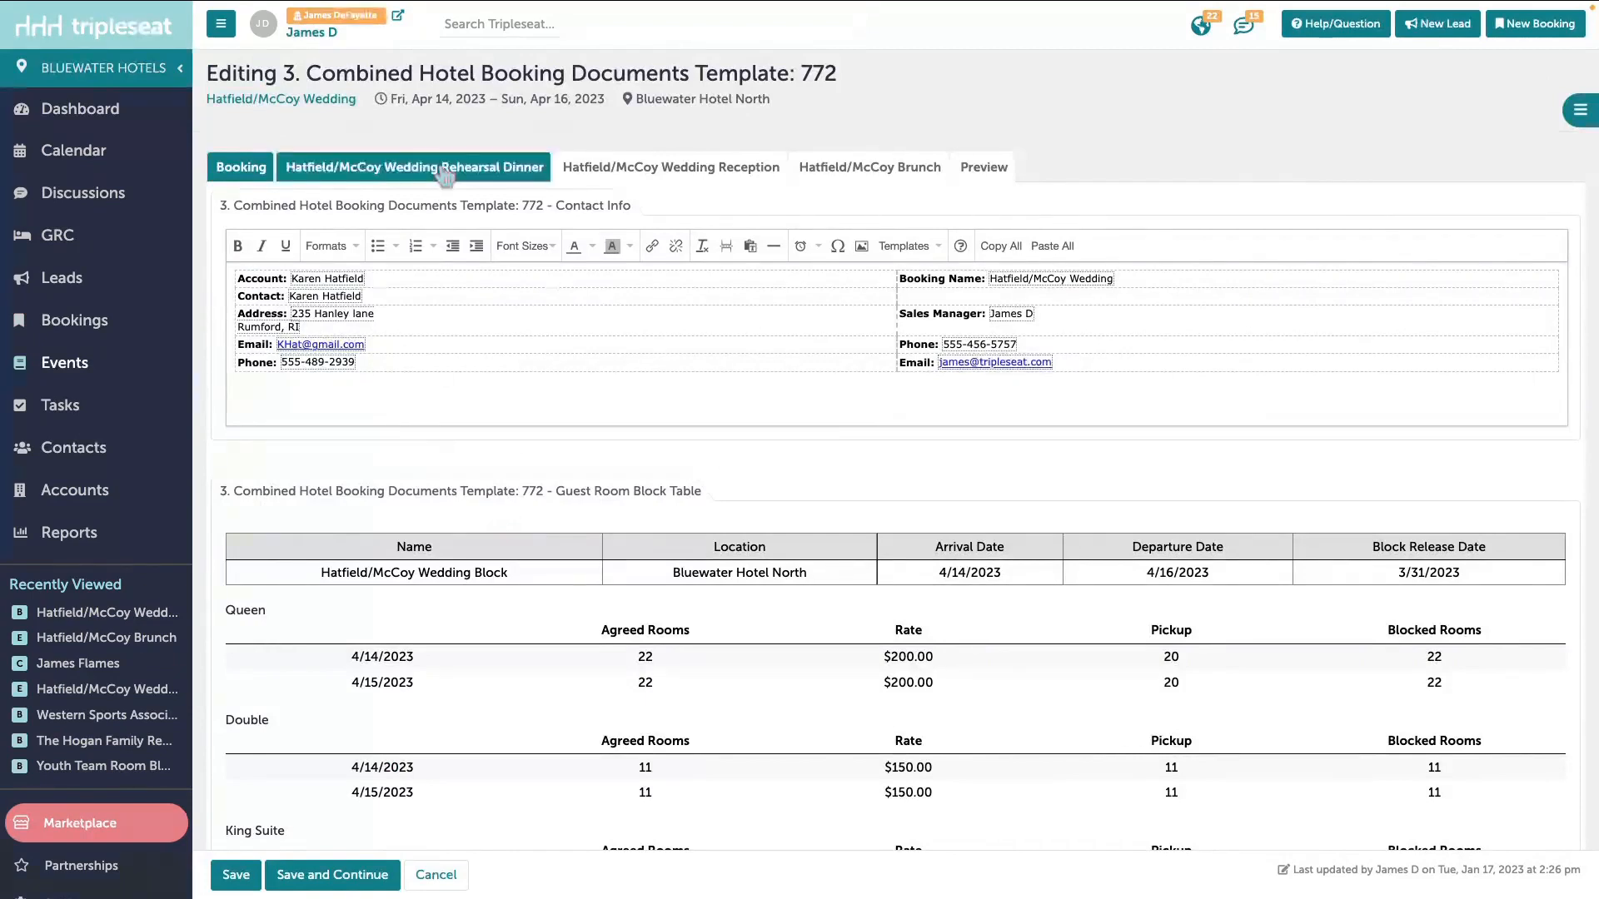
click(235, 876)
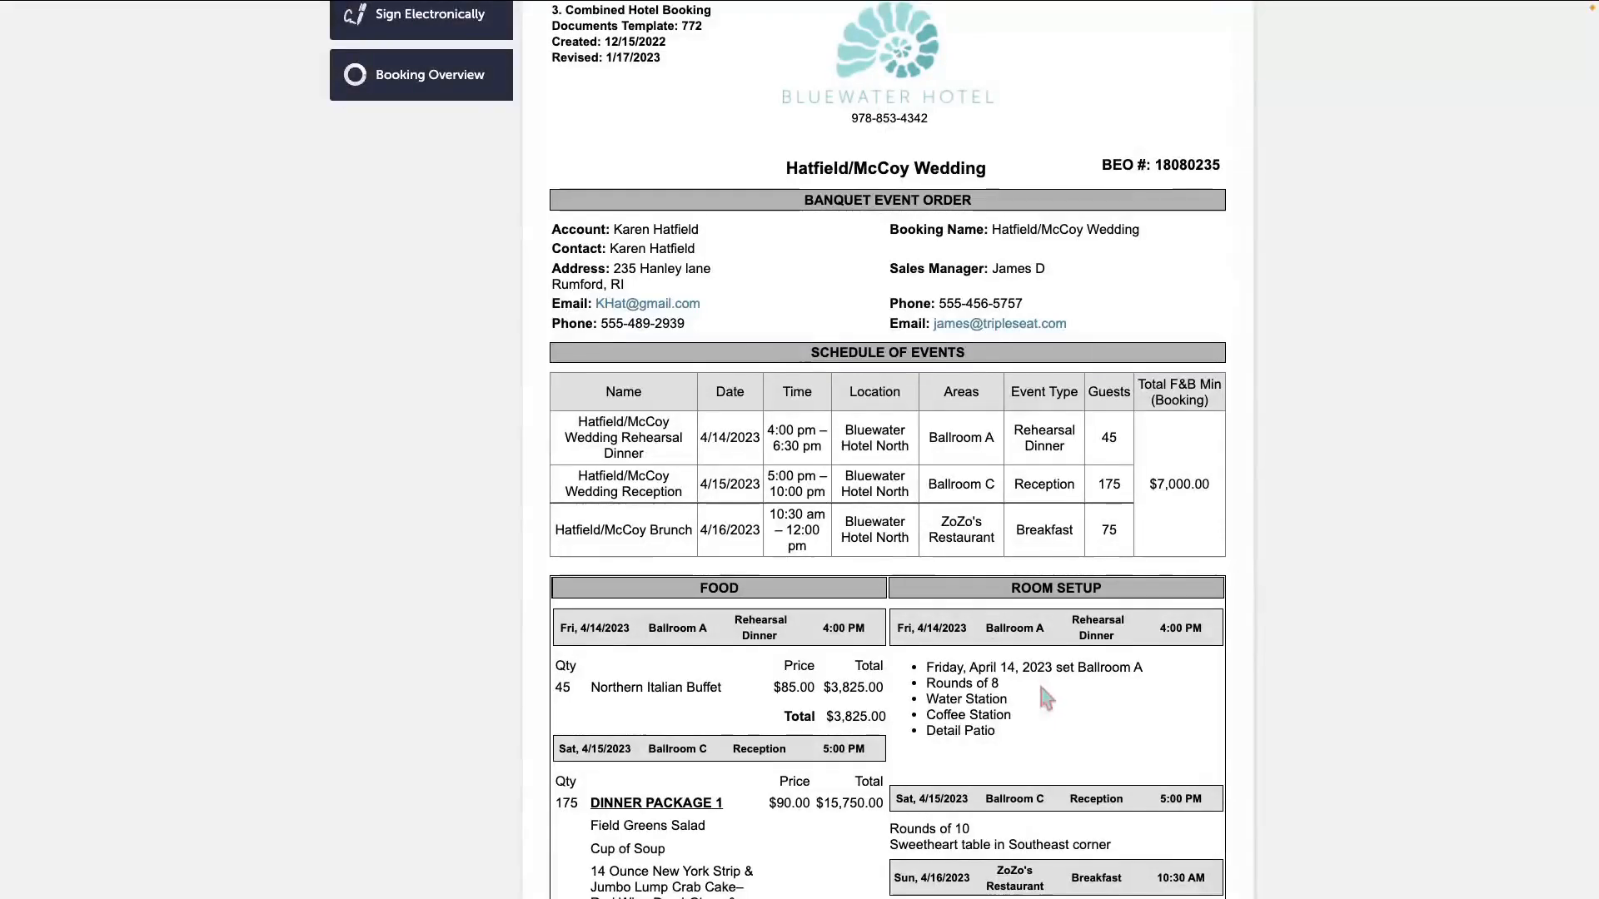
Step: Open the wedding booking's contract in the client portal and review its room rates and guest room commitment
scroll(781, 357, up, 2)
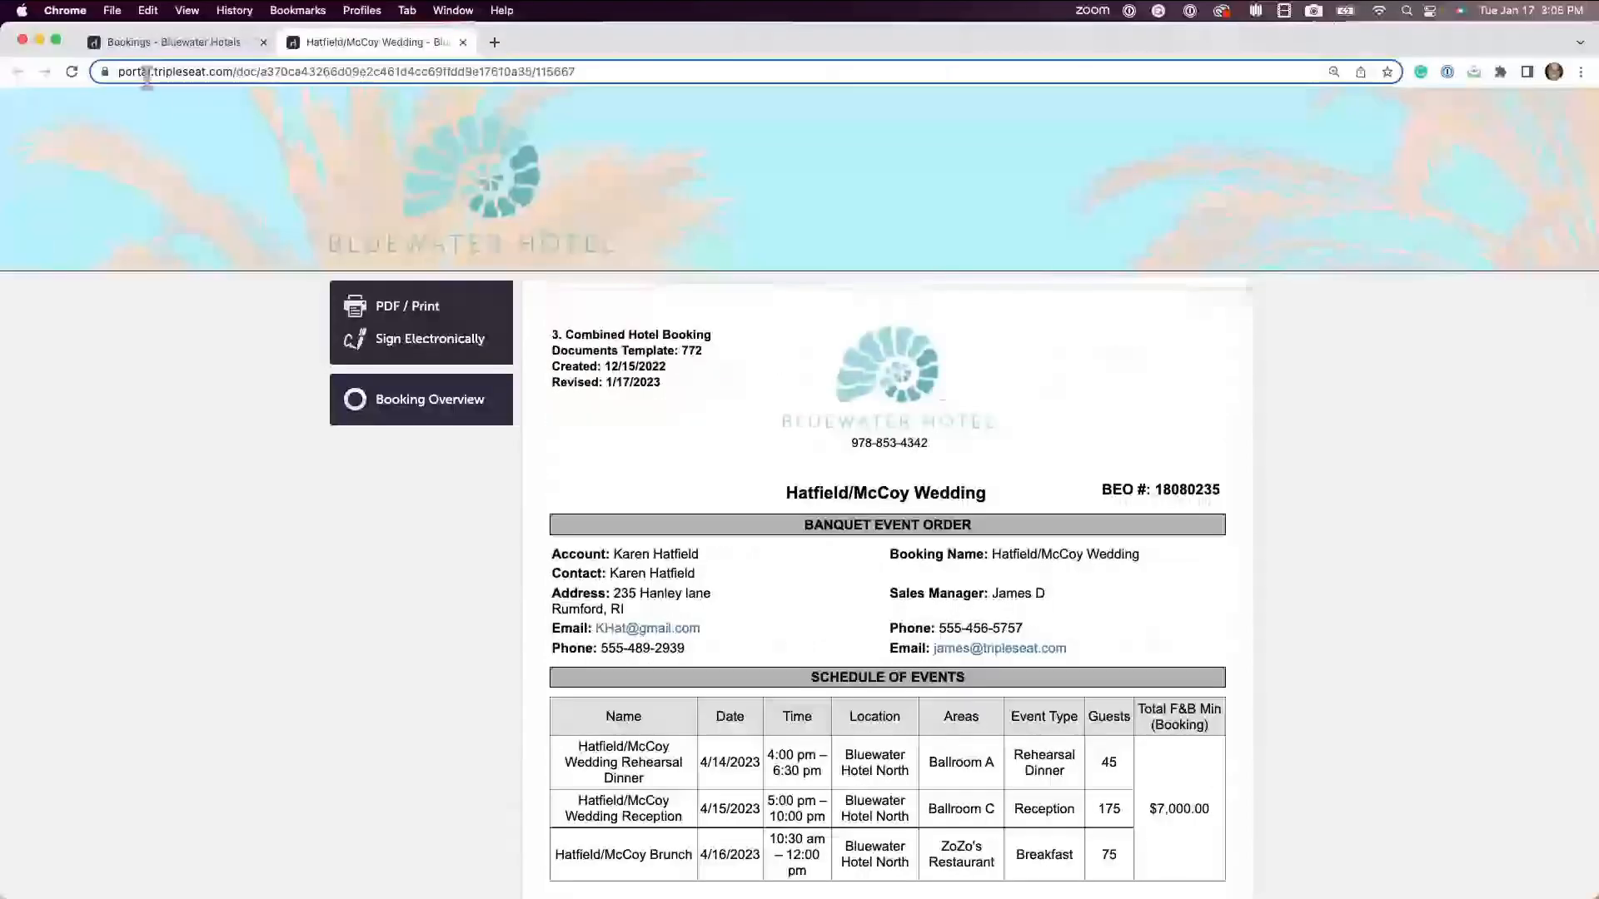
click(218, 50)
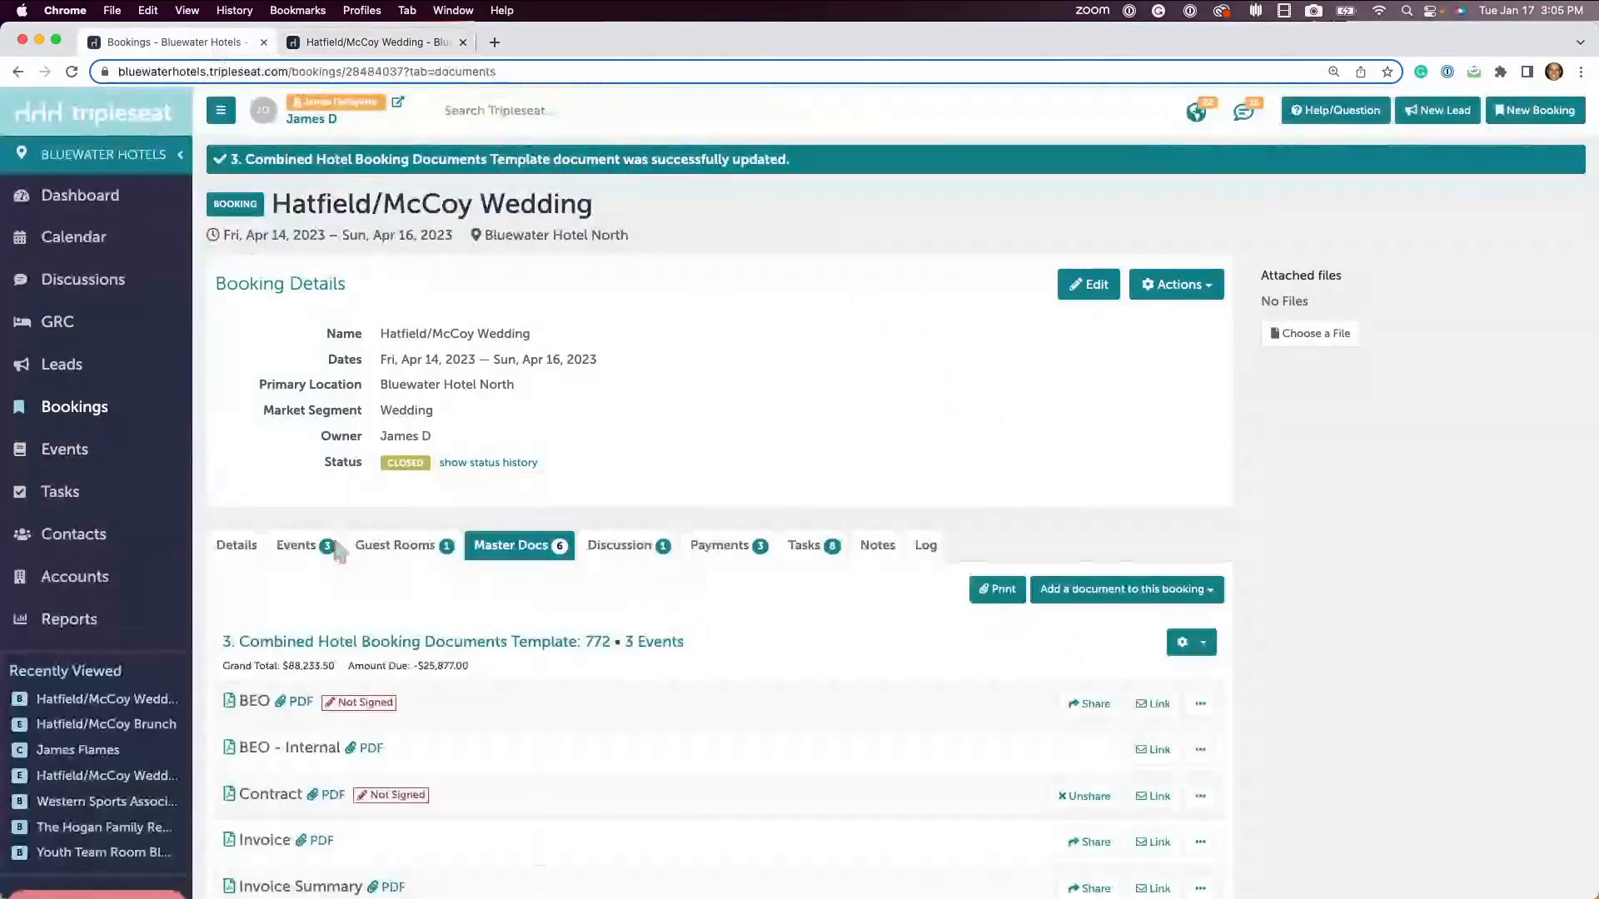
click(282, 805)
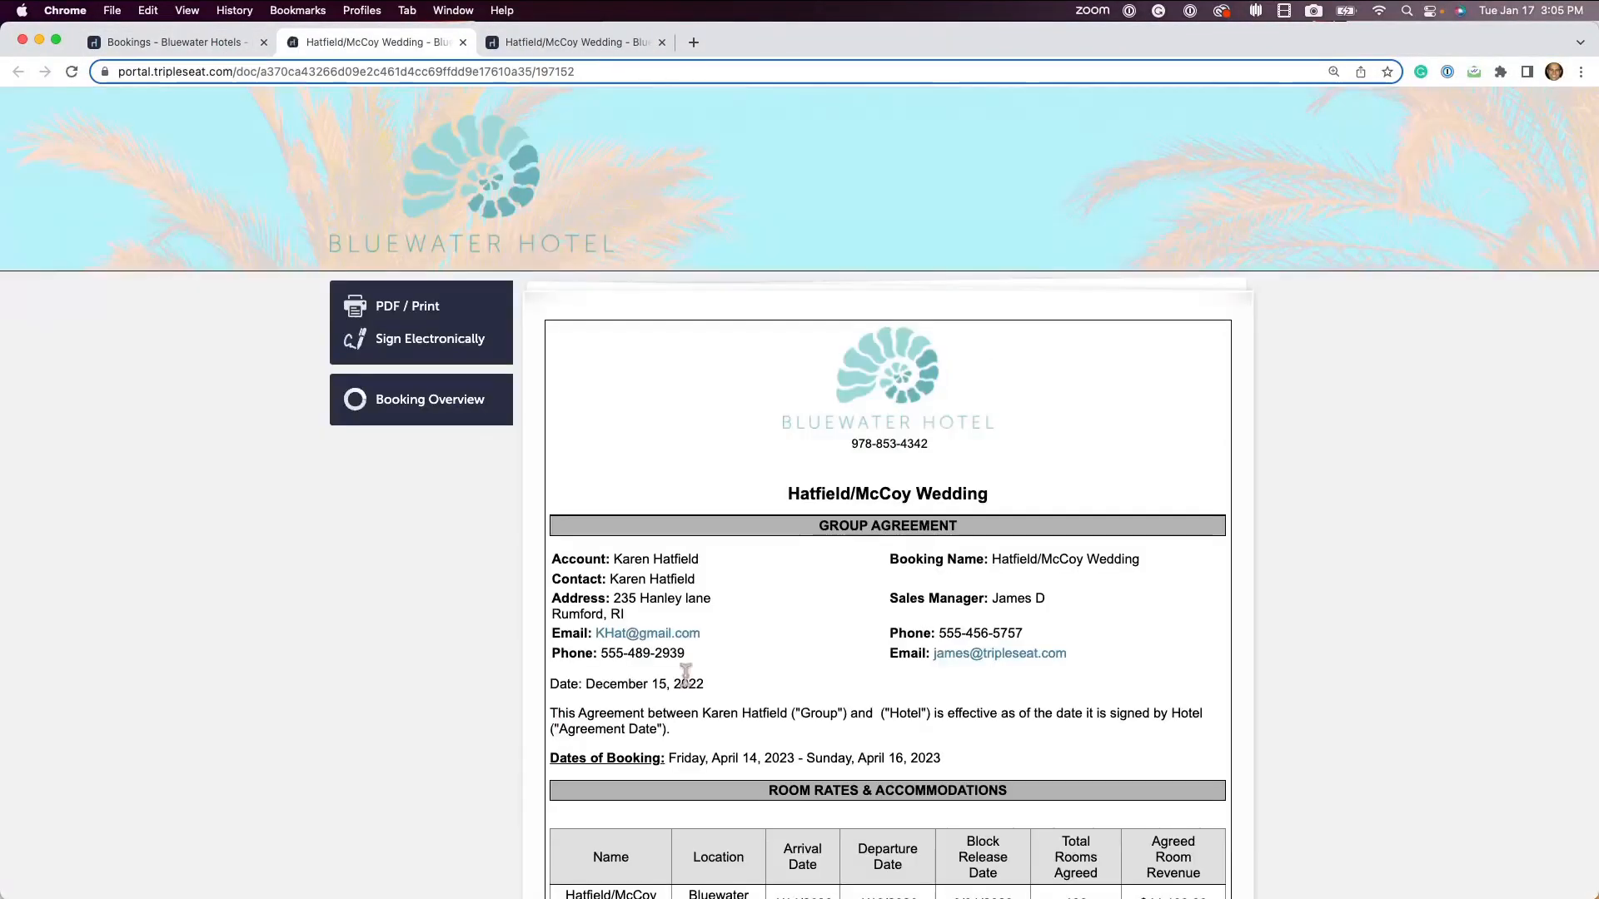
scroll(1007, 712, down, 3)
scroll(1011, 712, down, 5)
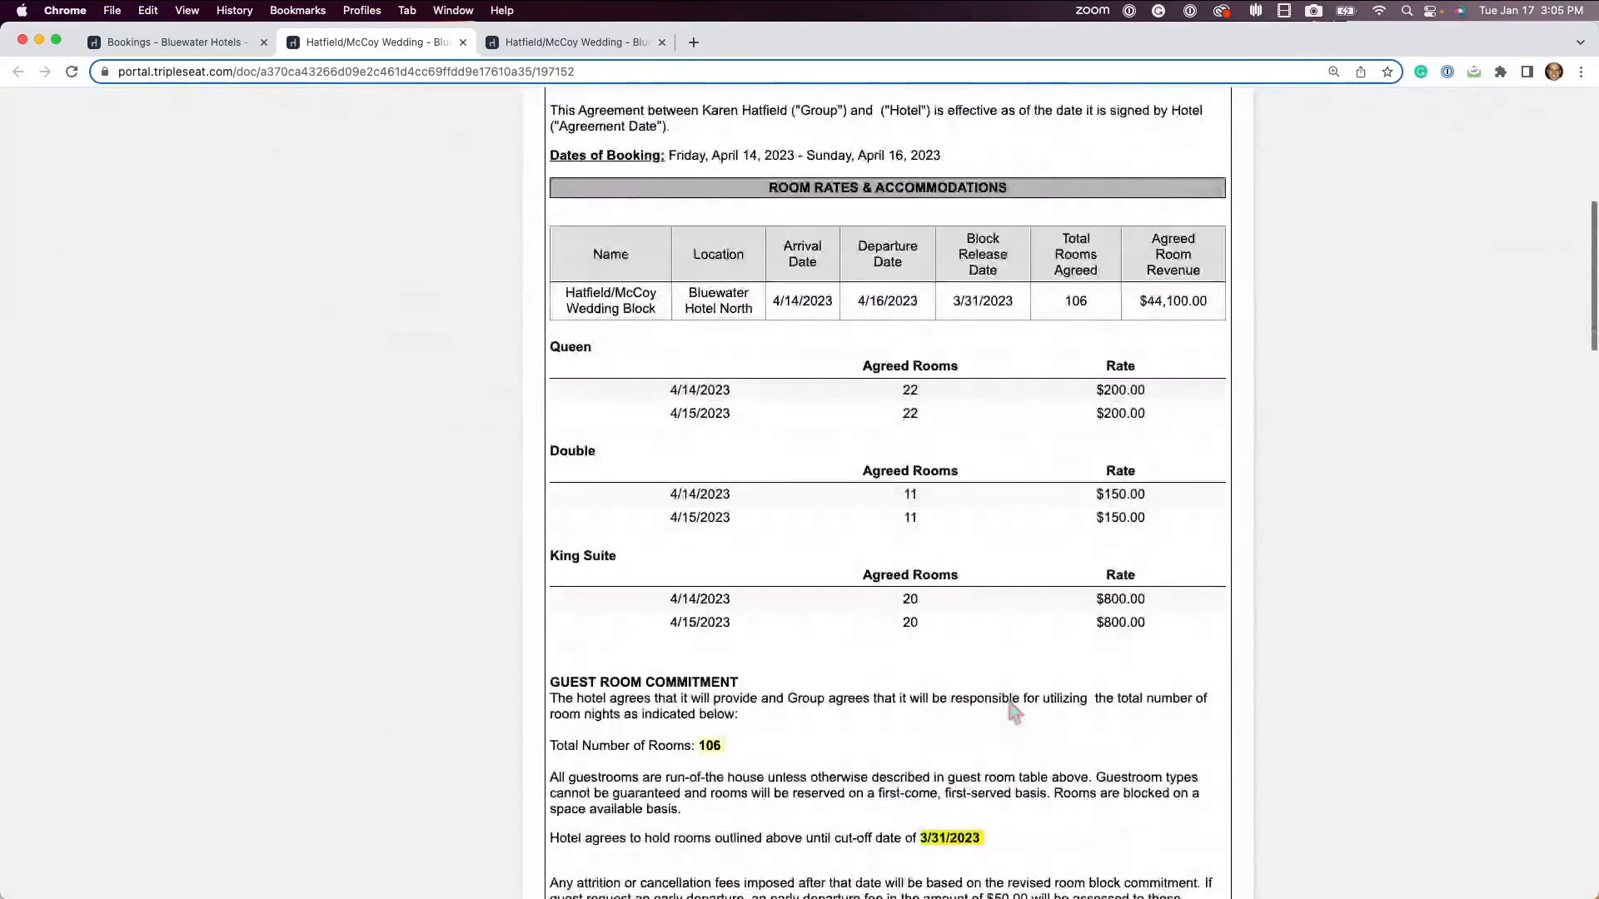
Step: Return to the wedding booking and open the Documents page in the site settings
click(178, 43)
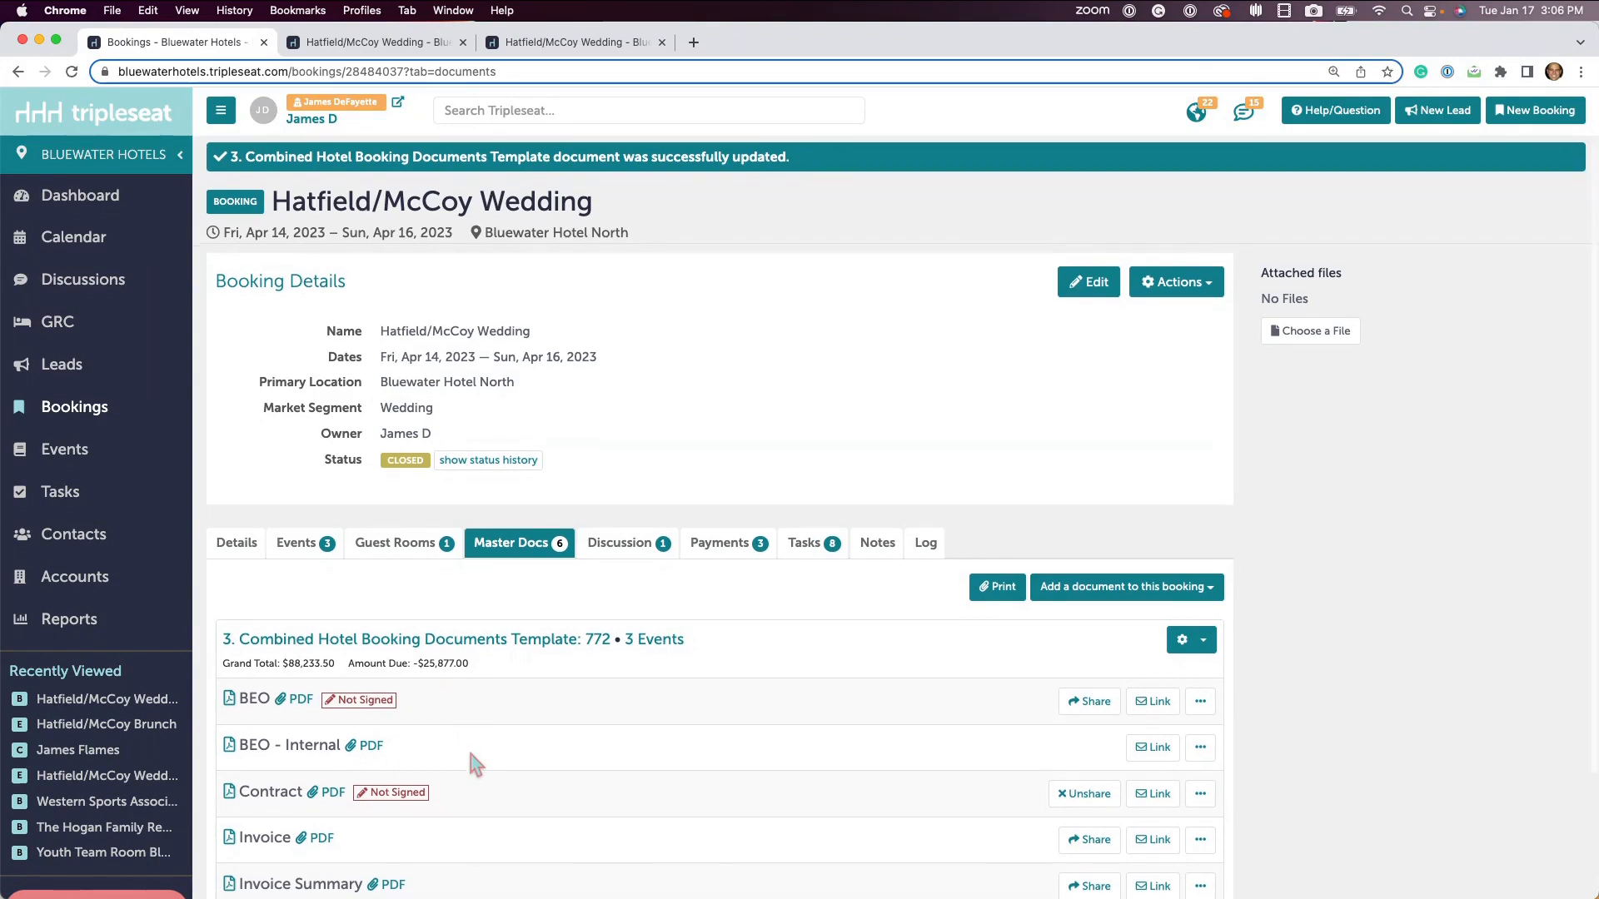
scroll(469, 755, down, 1)
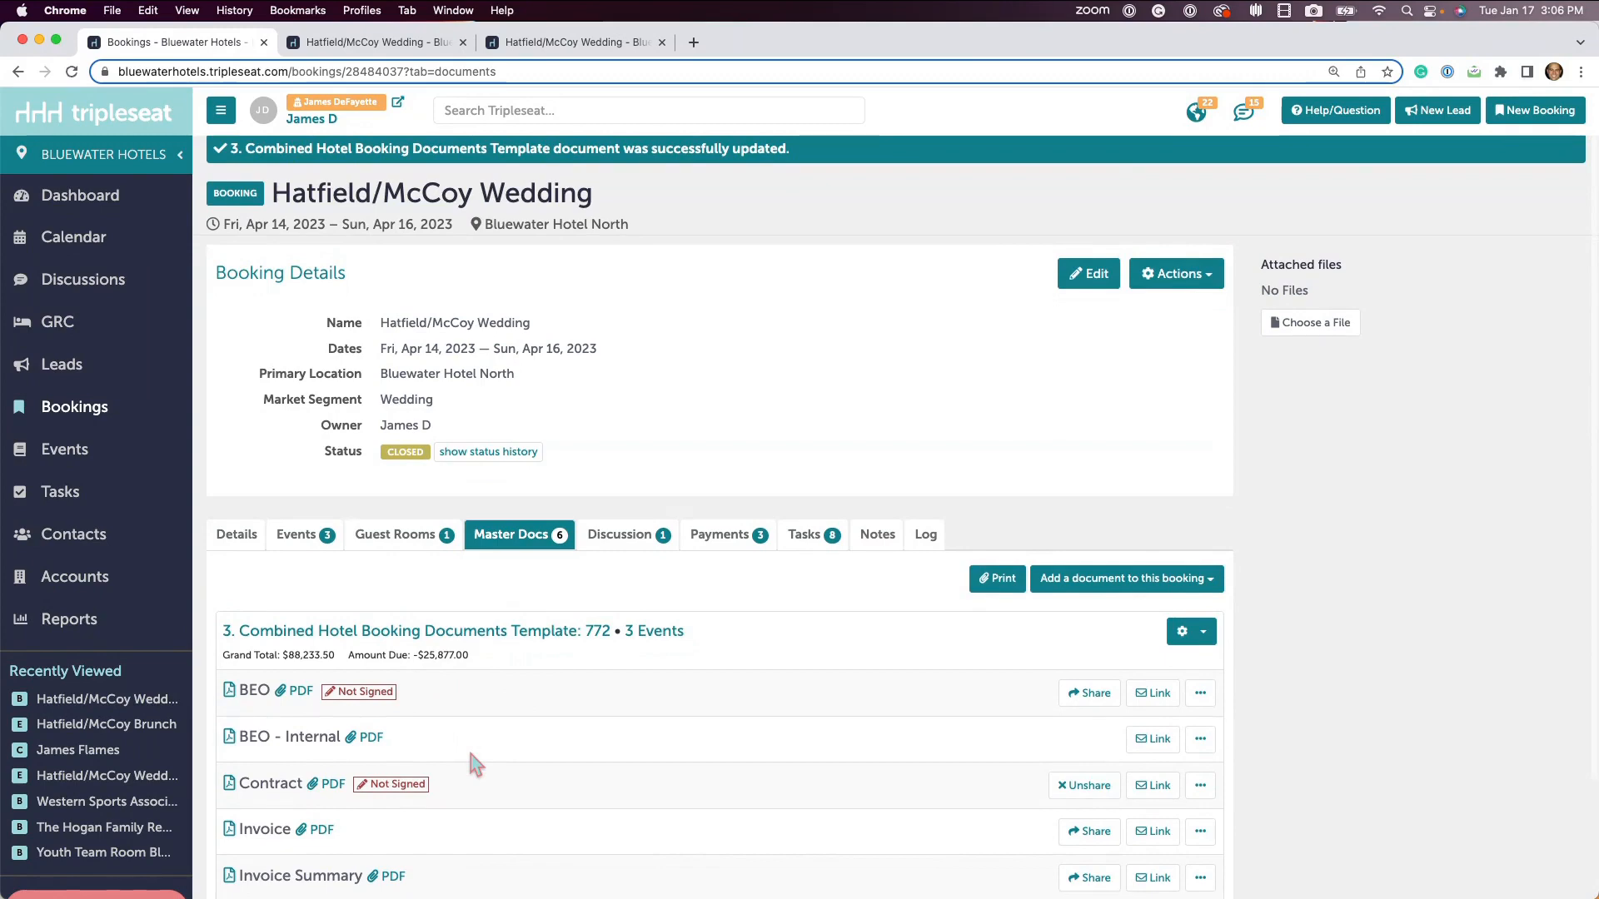
scroll(75, 749, down, 5)
click(75, 747)
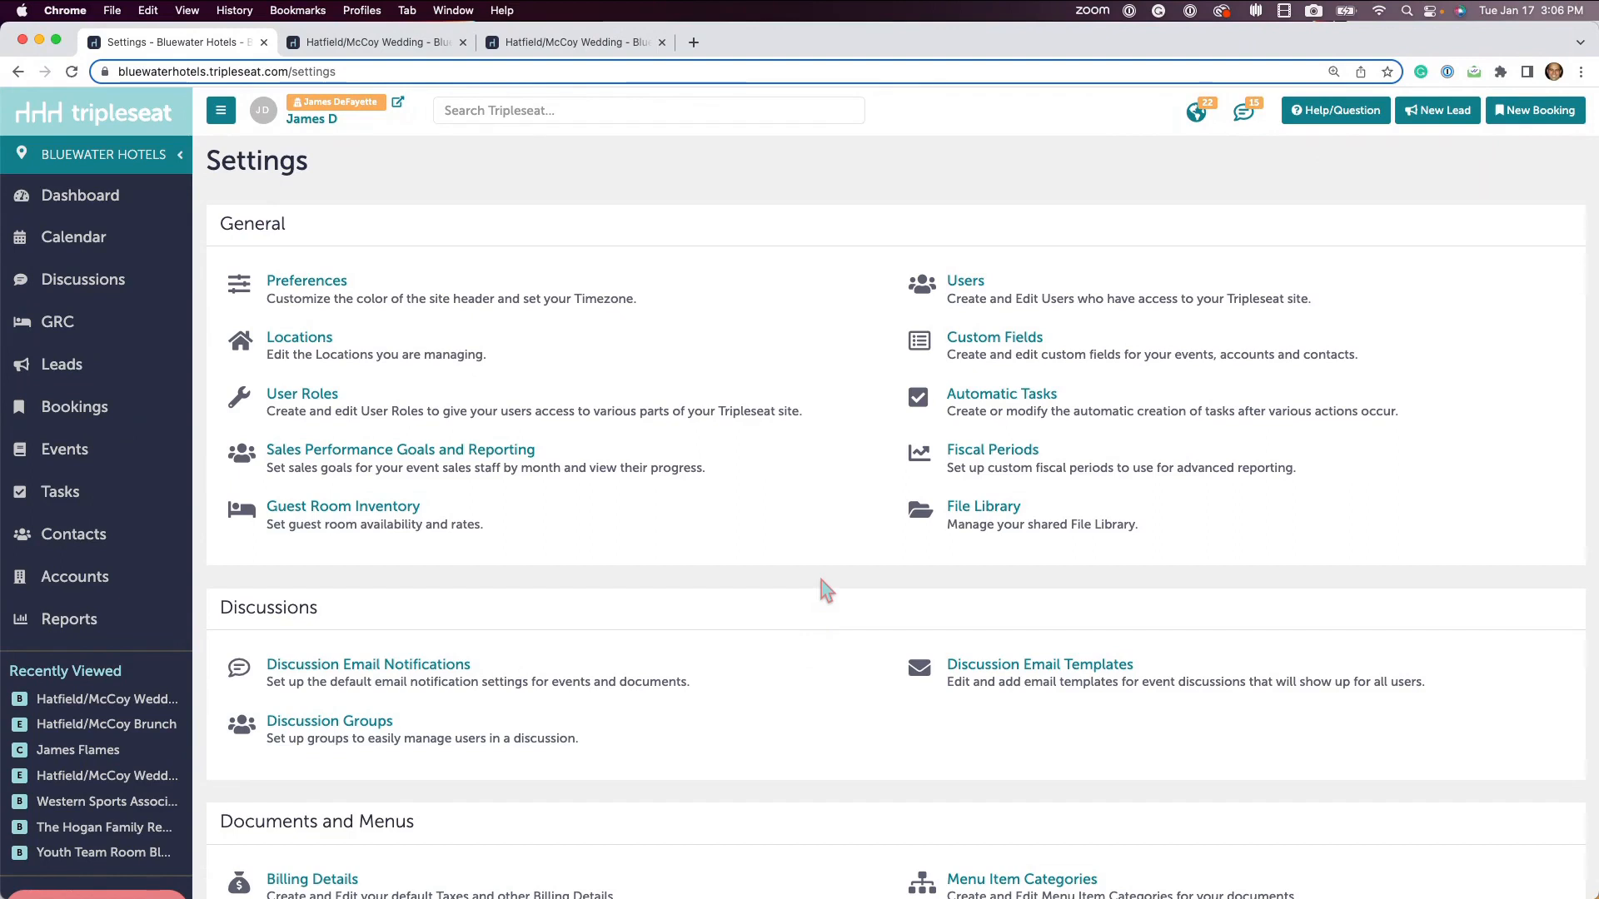
scroll(83, 754, down, 4)
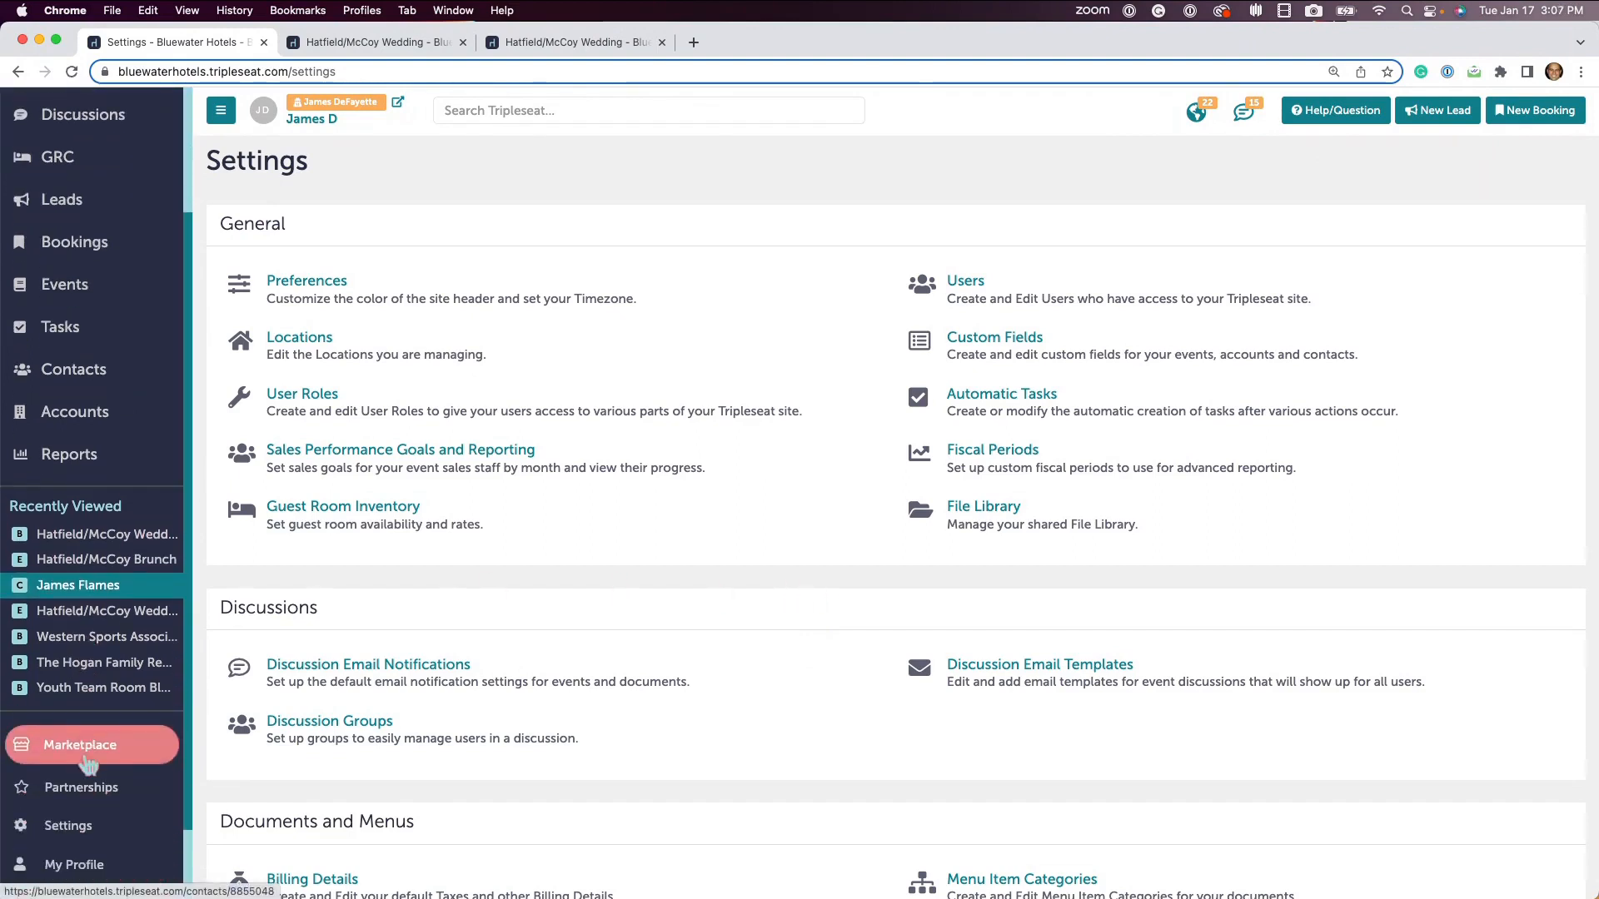
scroll(841, 557, down, 4)
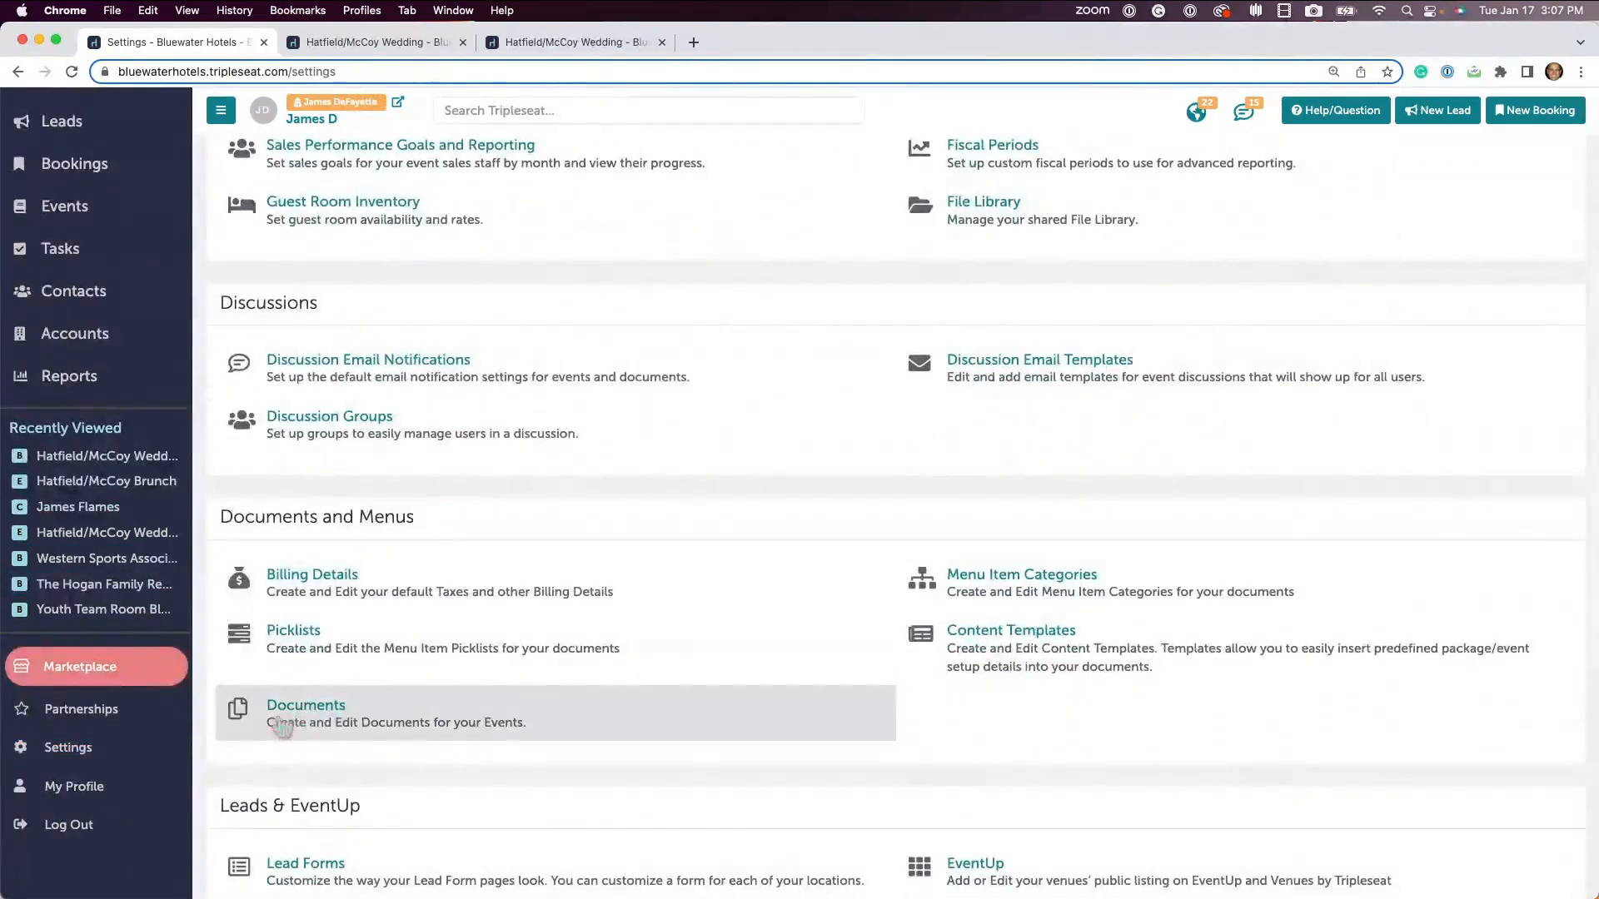
click(319, 715)
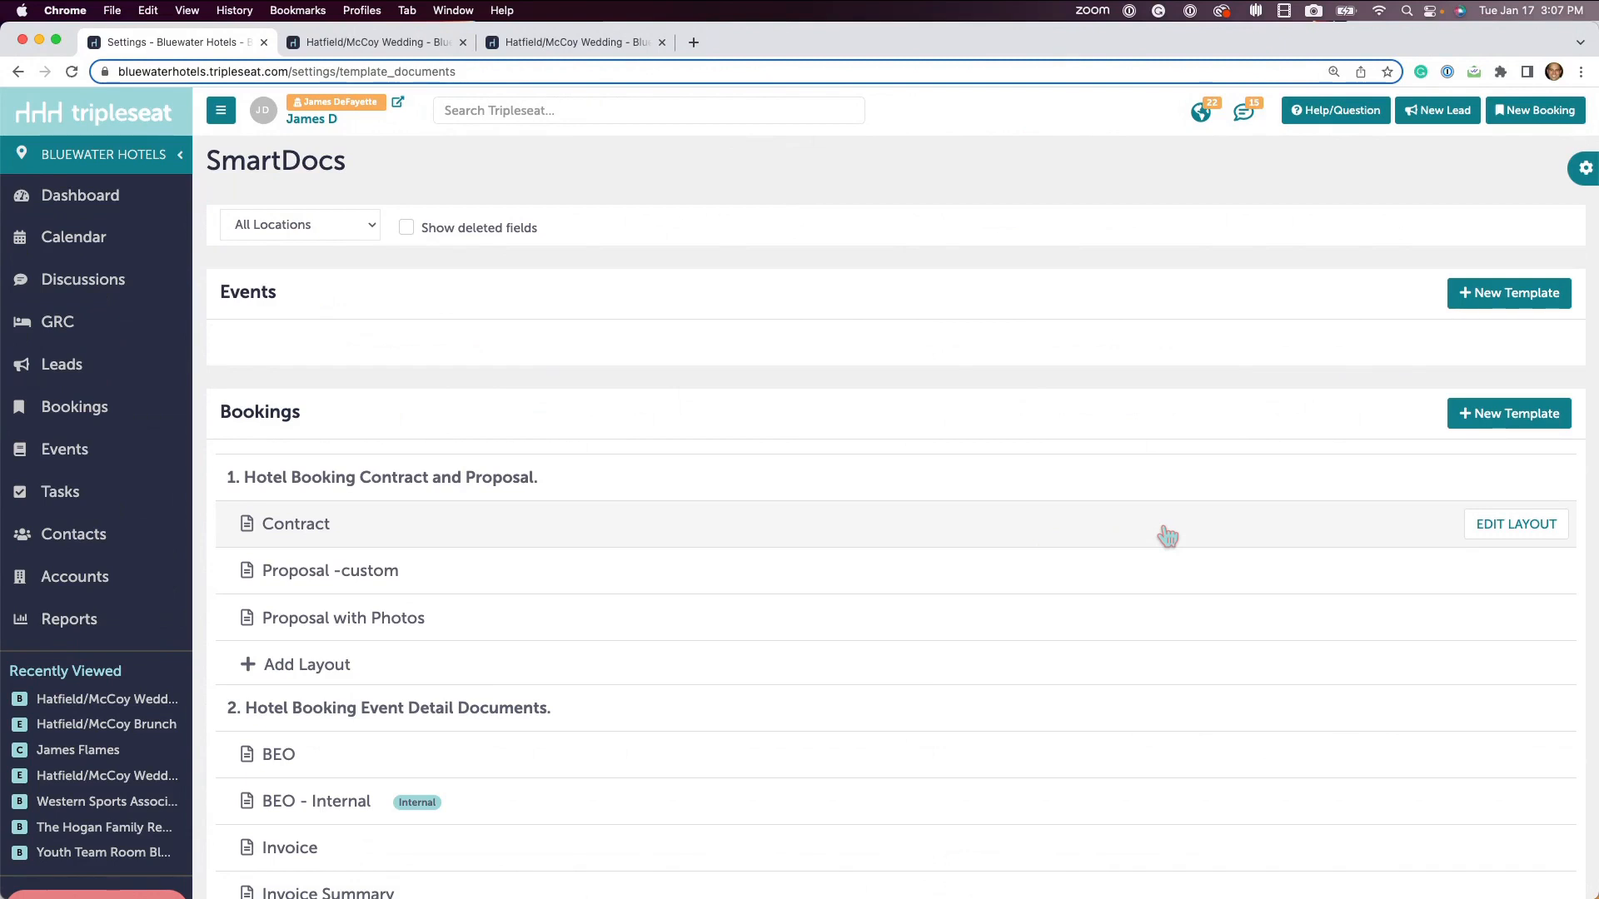
Step: Open the content of the 3. Combined Hotel Booking Documents Template for editing
scroll(1167, 535, down, 4)
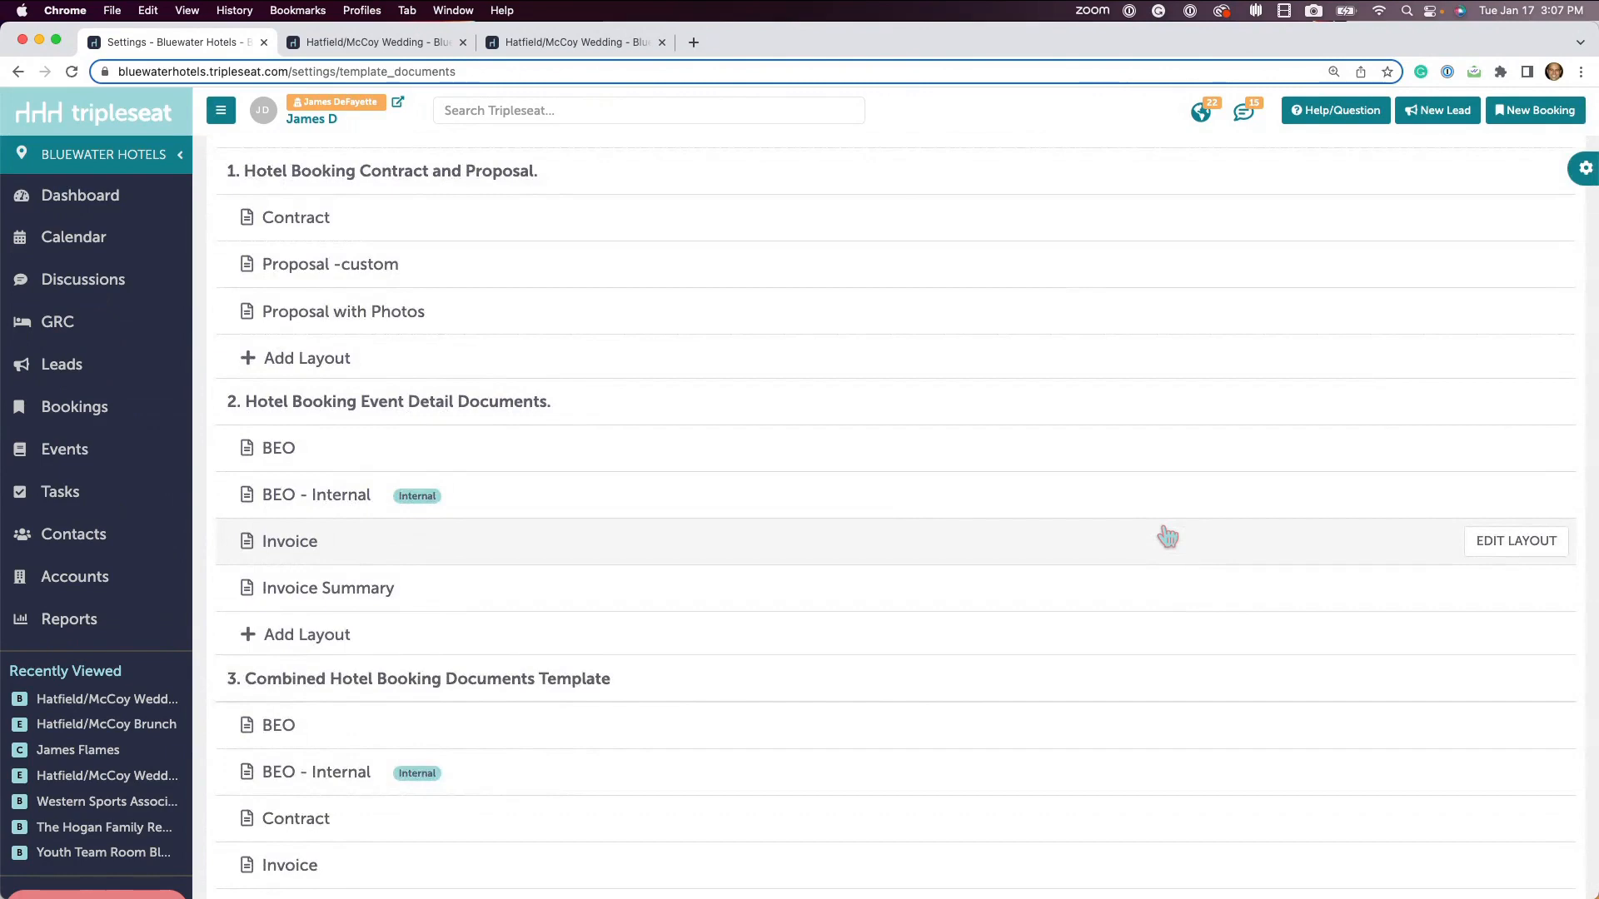
scroll(1167, 537, down, 3)
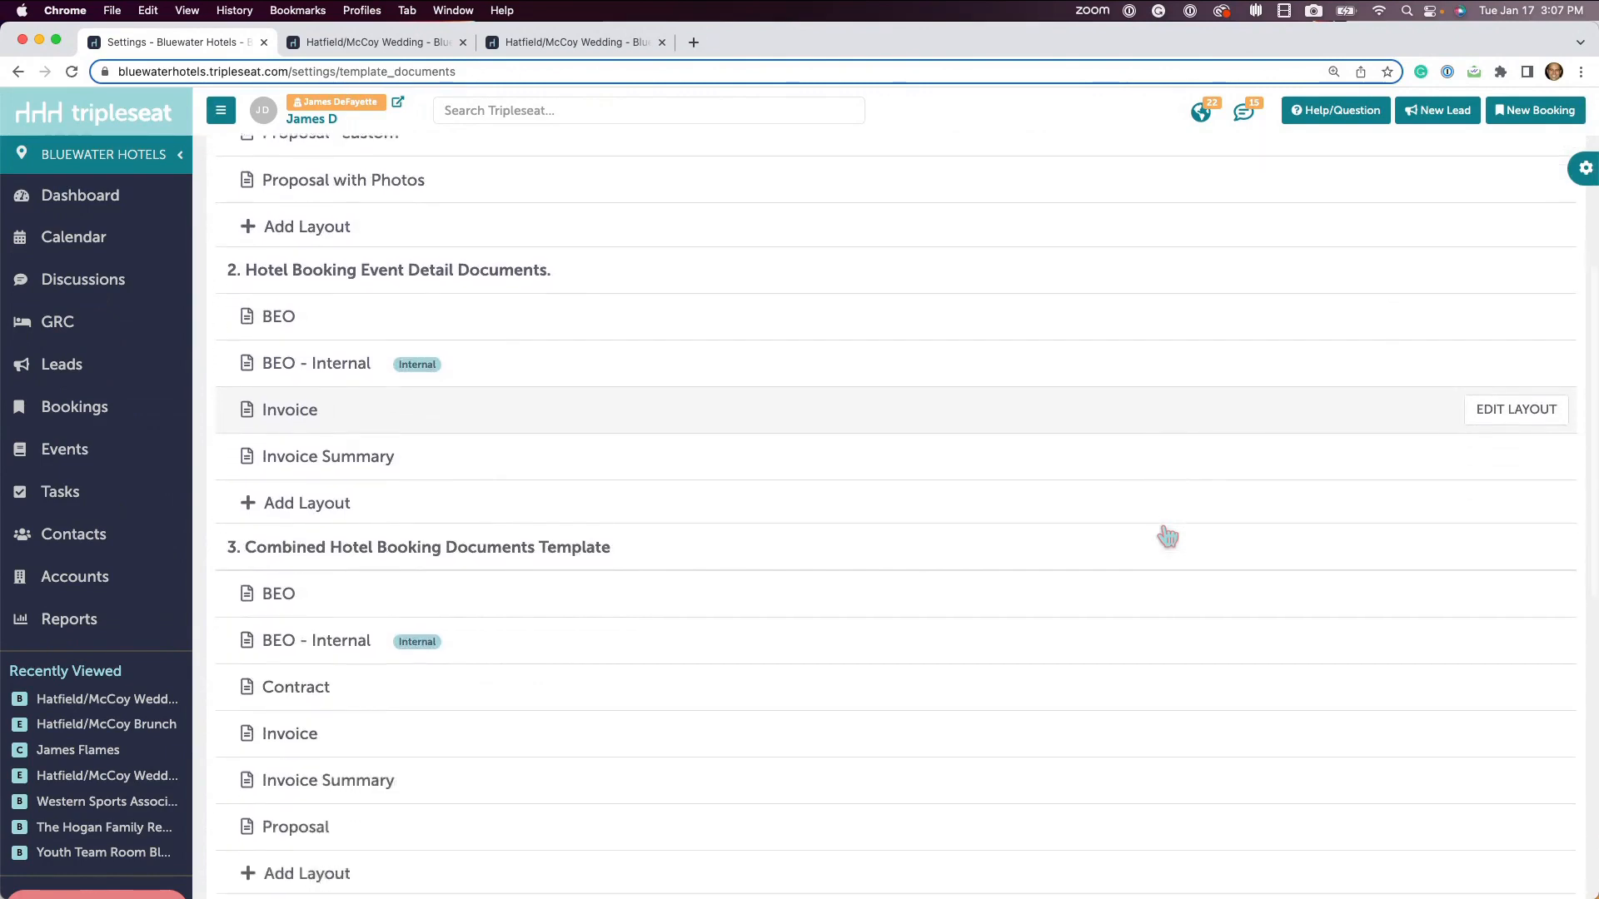
scroll(600, 540, down, 2)
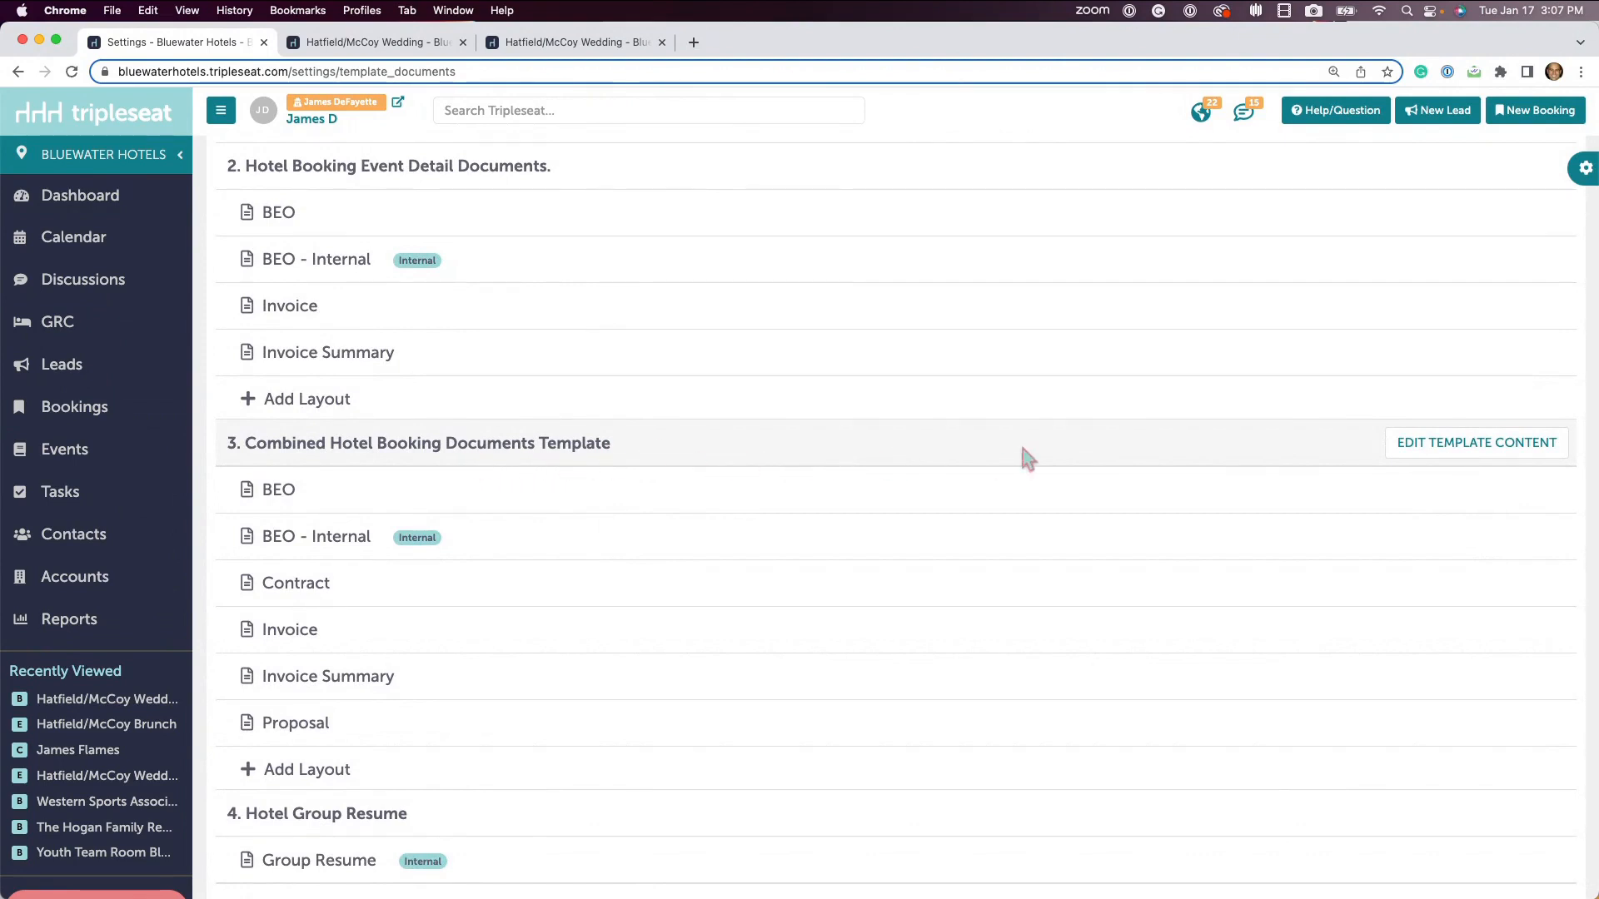
click(1486, 456)
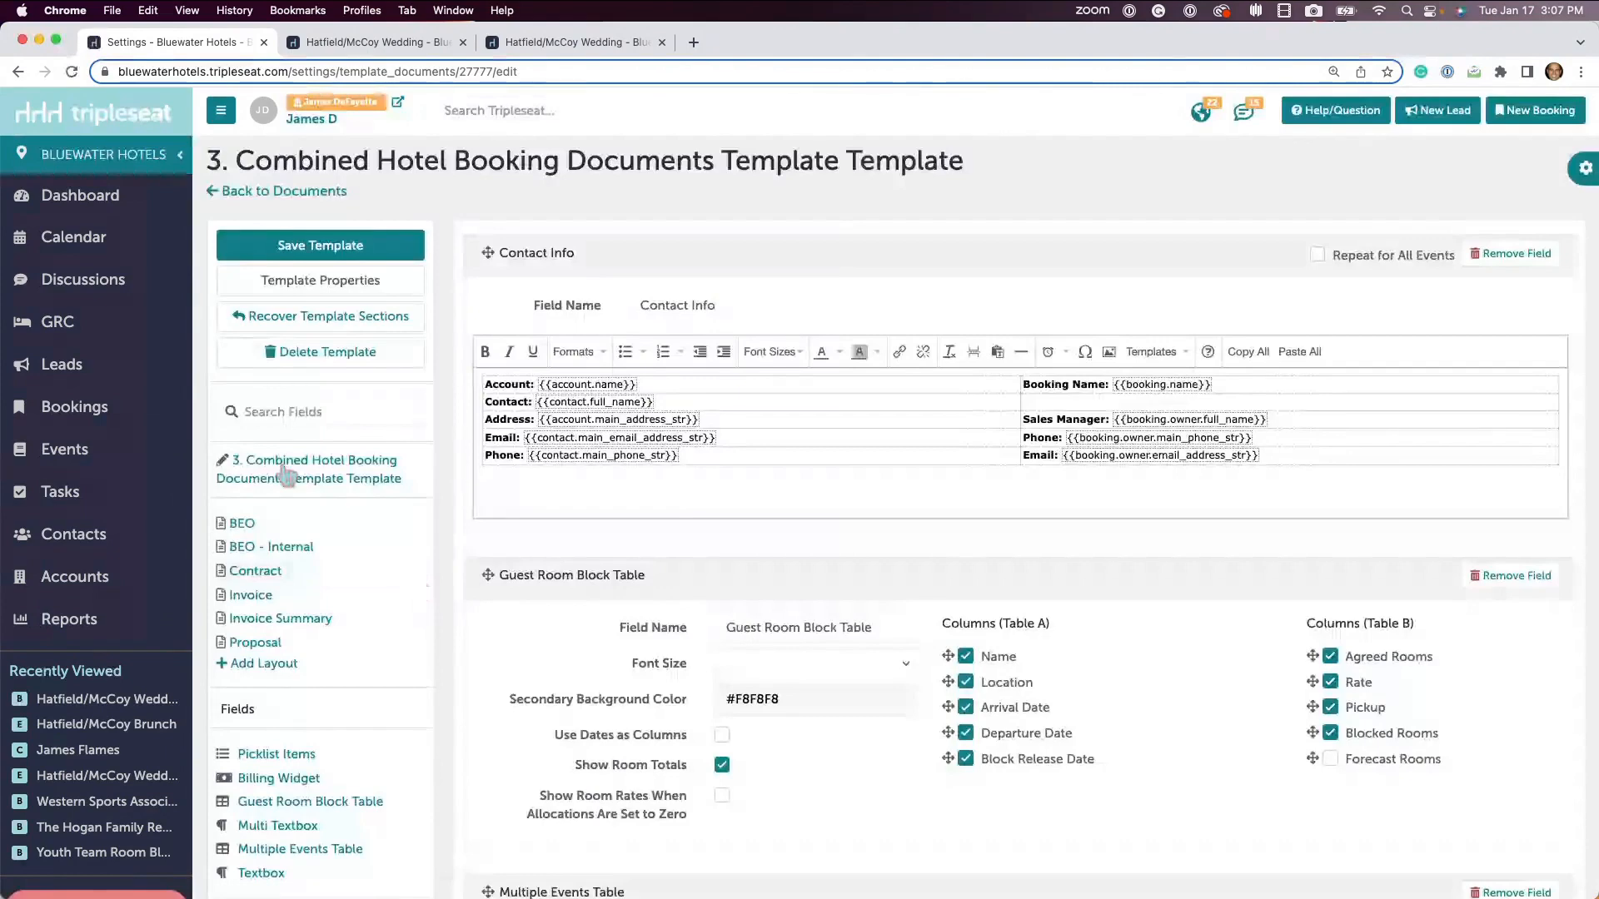
Step: View the BEO layout, return to the template content and examine its fields from Contact Info down to F&B Notes
click(243, 522)
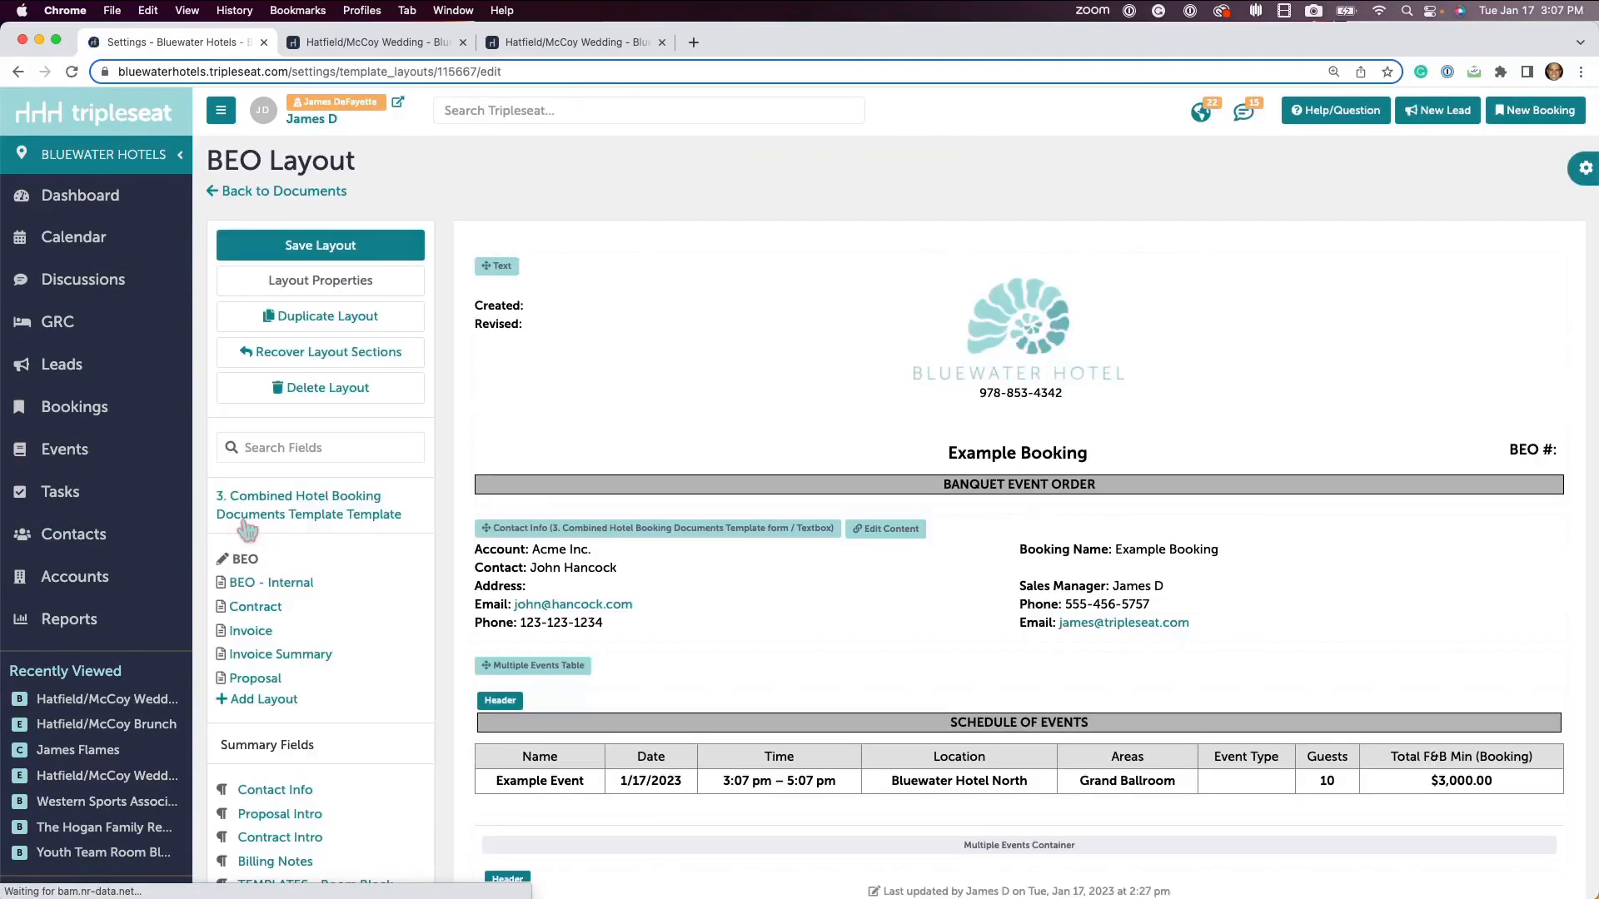
click(248, 585)
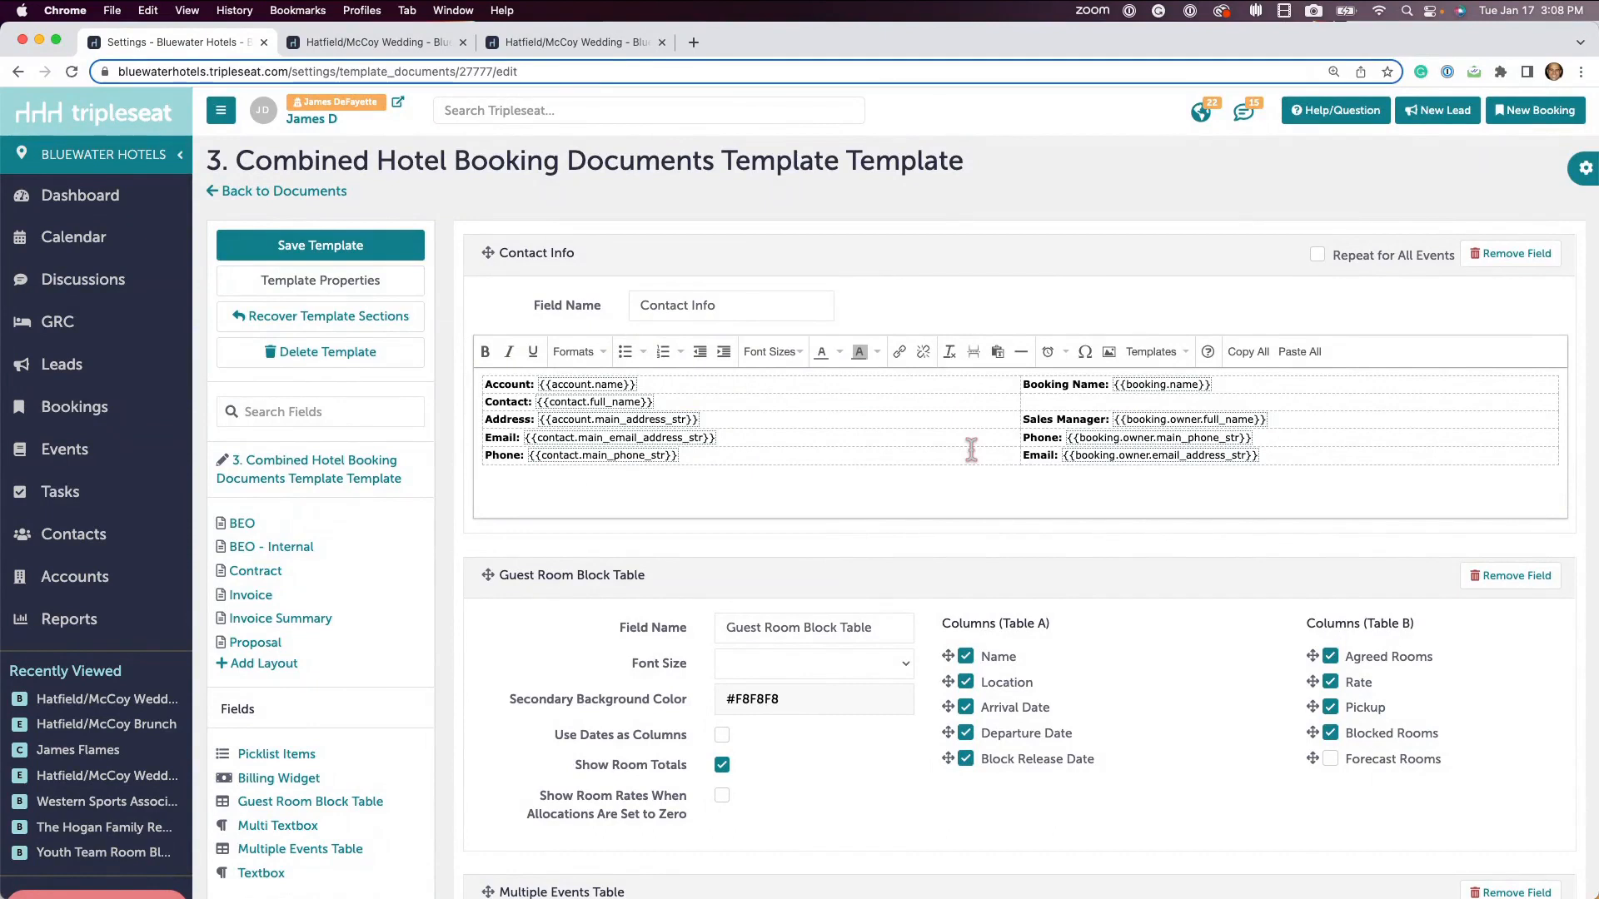
scroll(971, 450, down, 1)
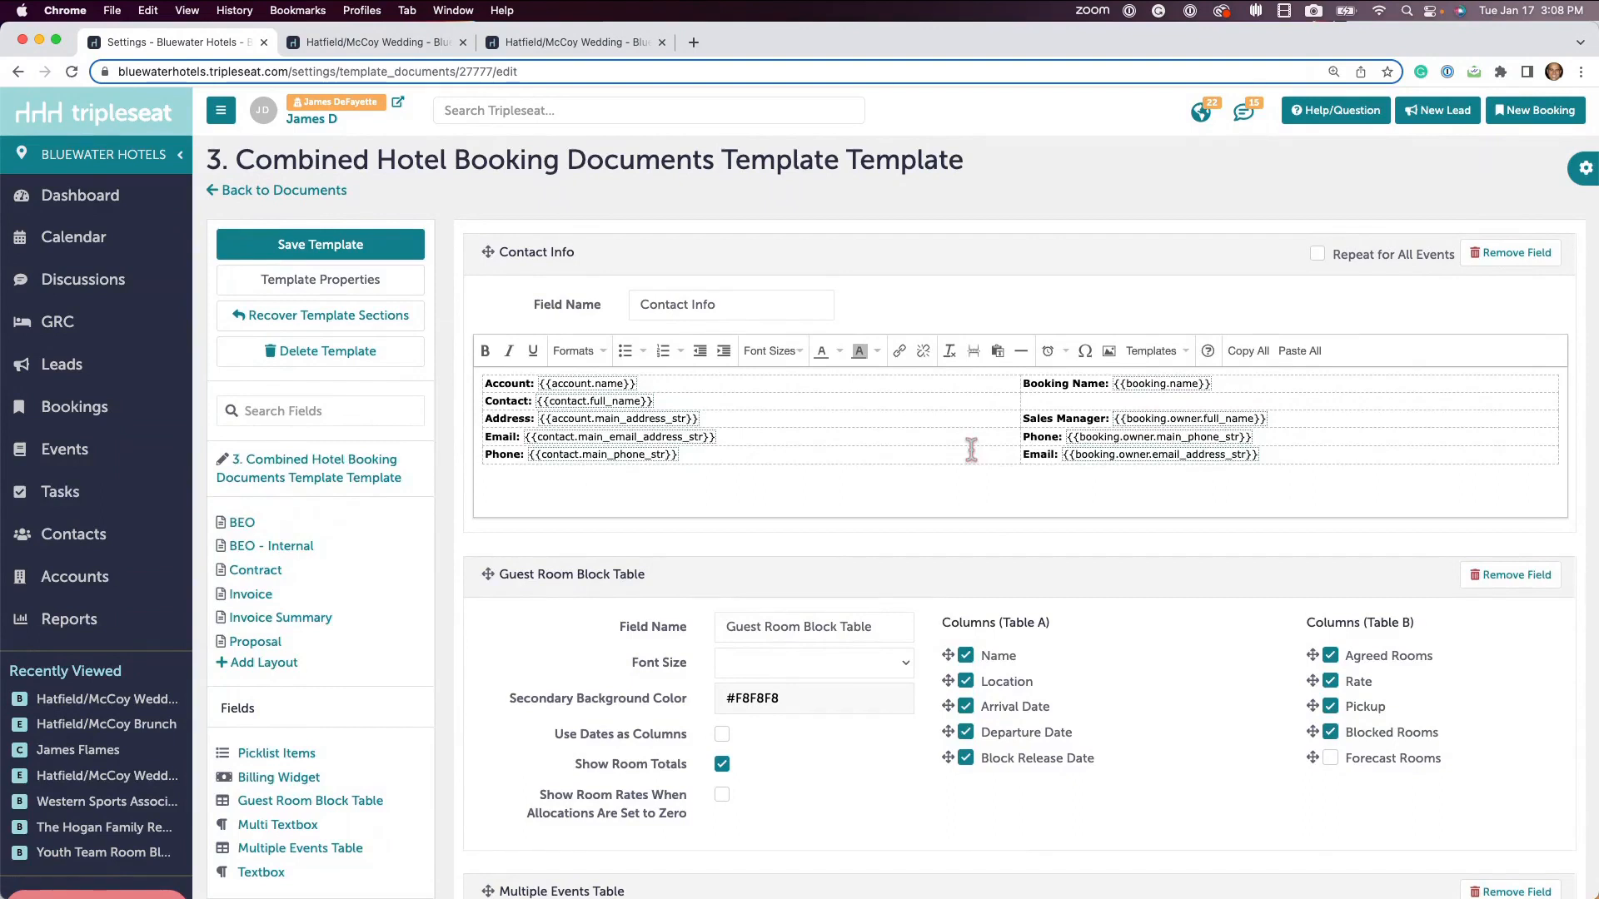
scroll(971, 450, down, 1)
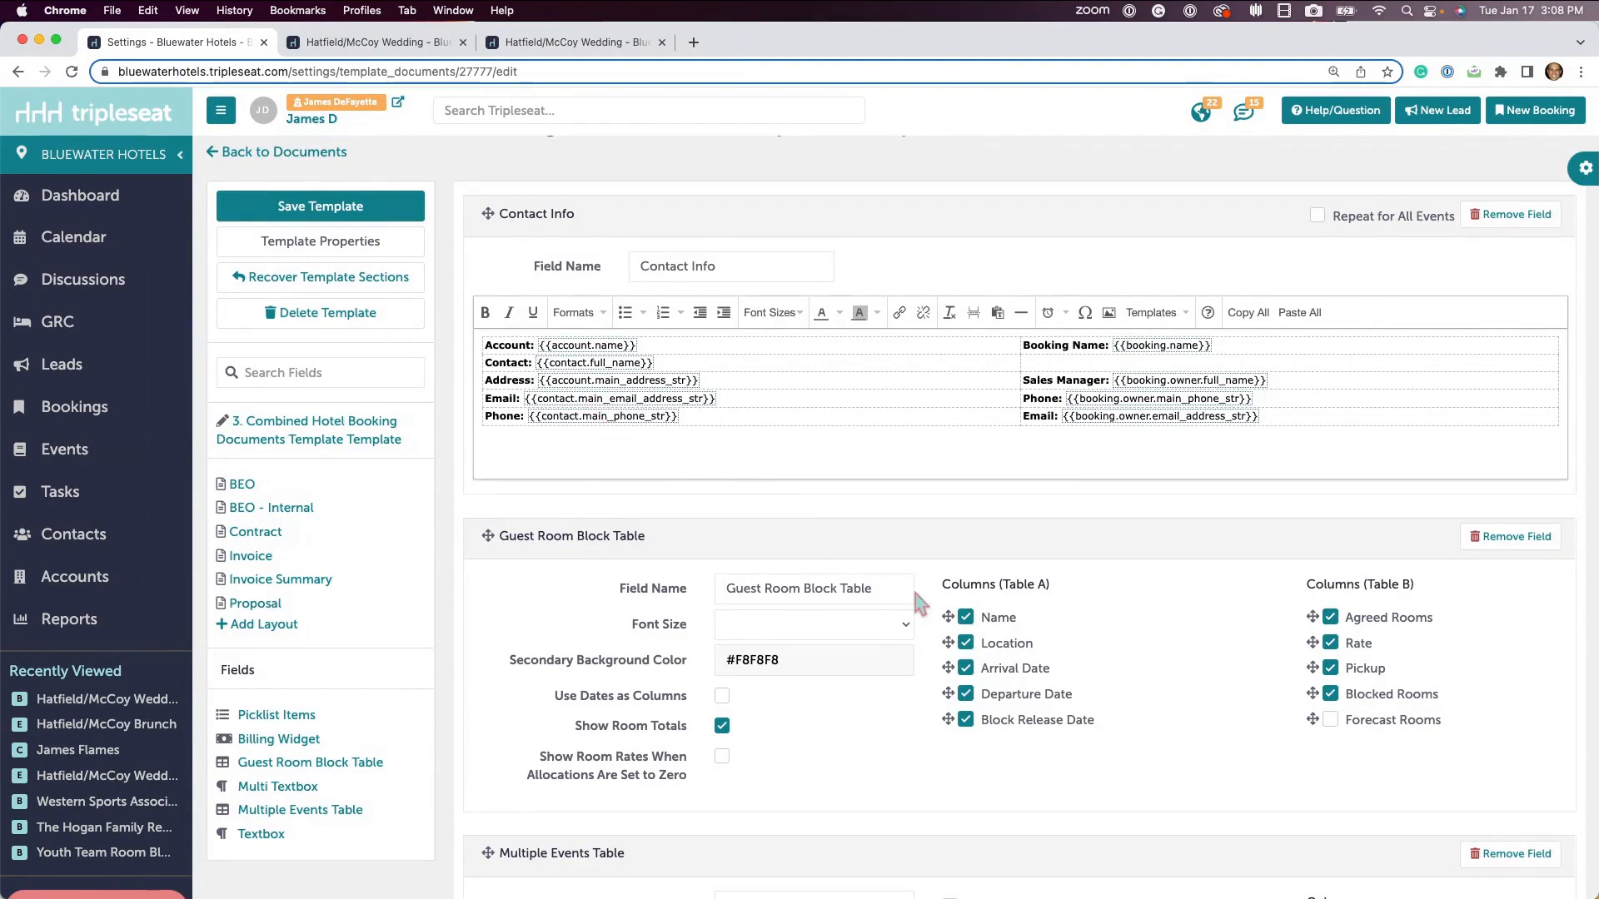
scroll(911, 583, down, 1)
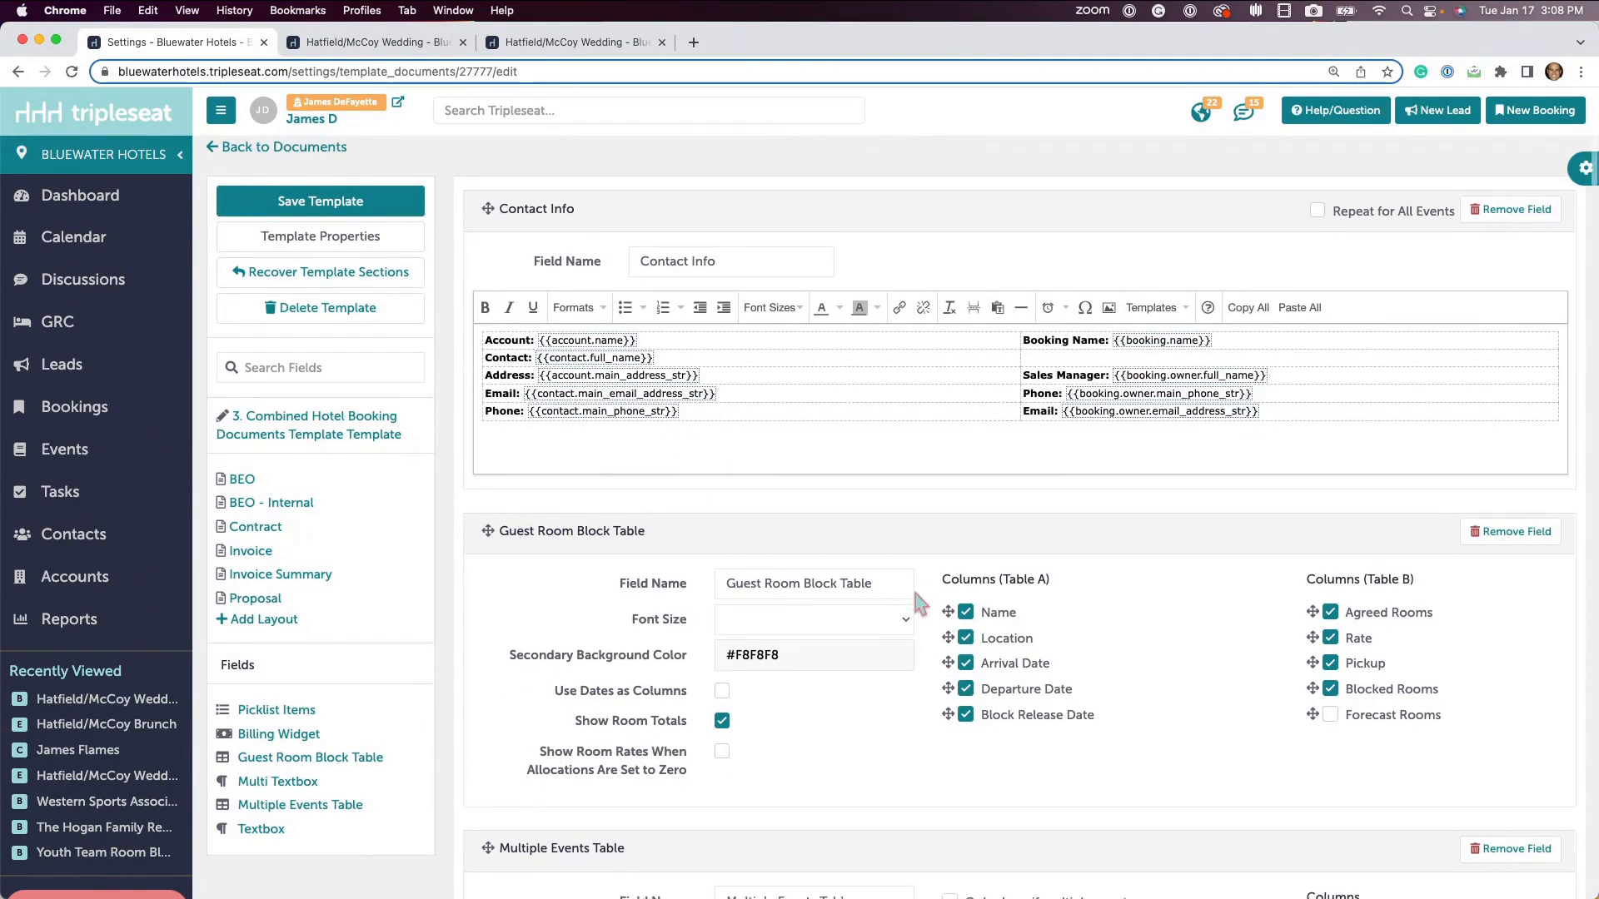
scroll(913, 593, down, 15)
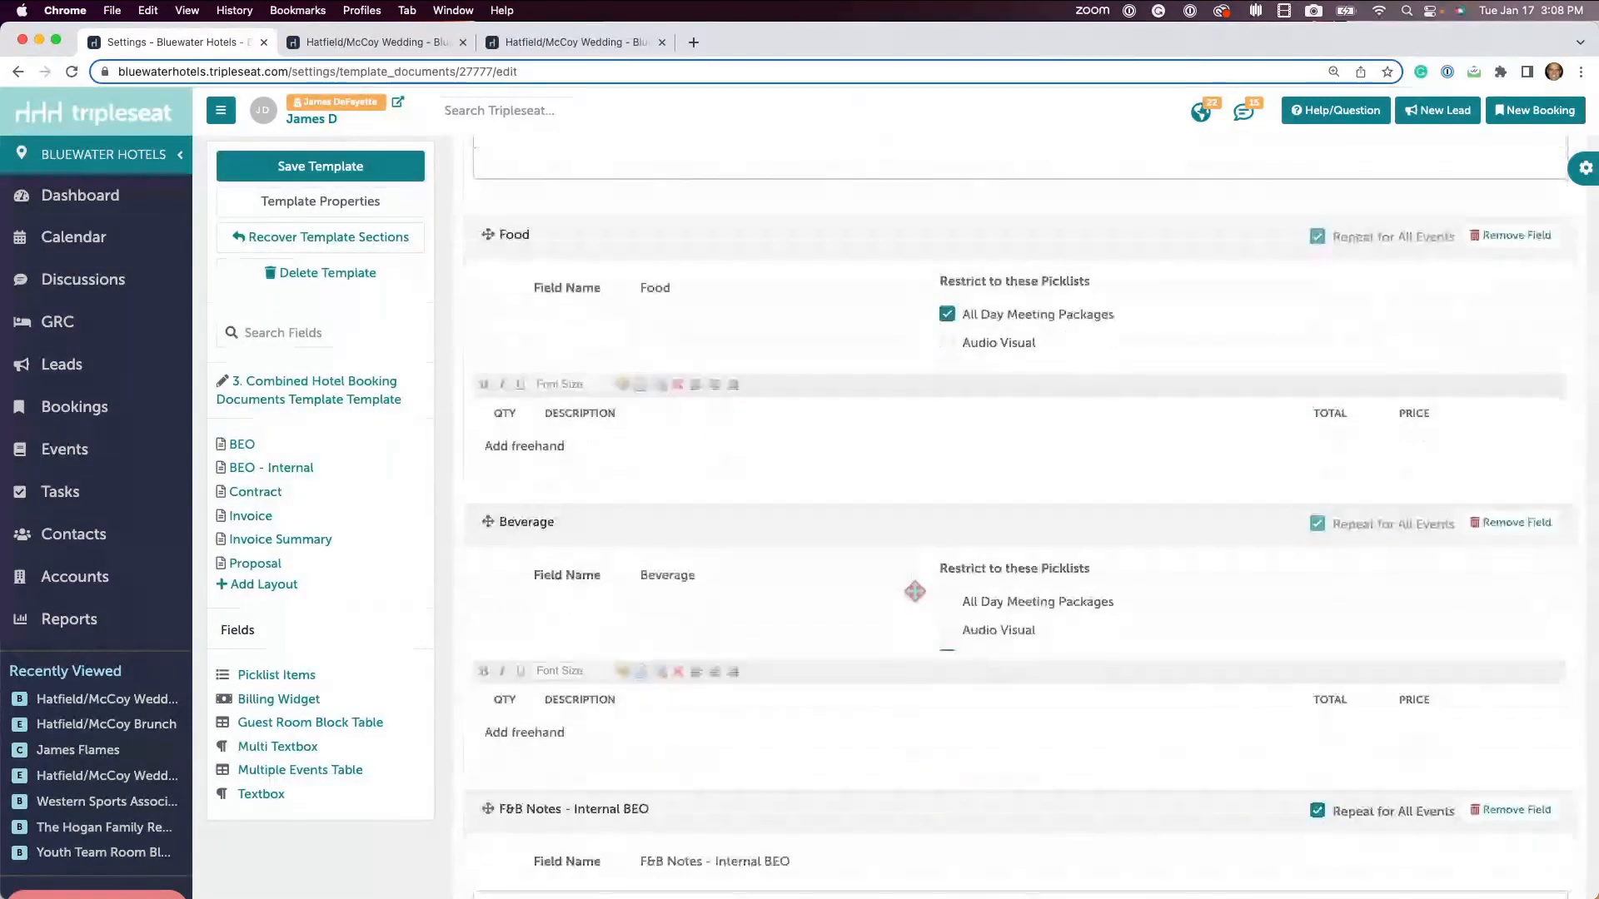
scroll(914, 591, up, 15)
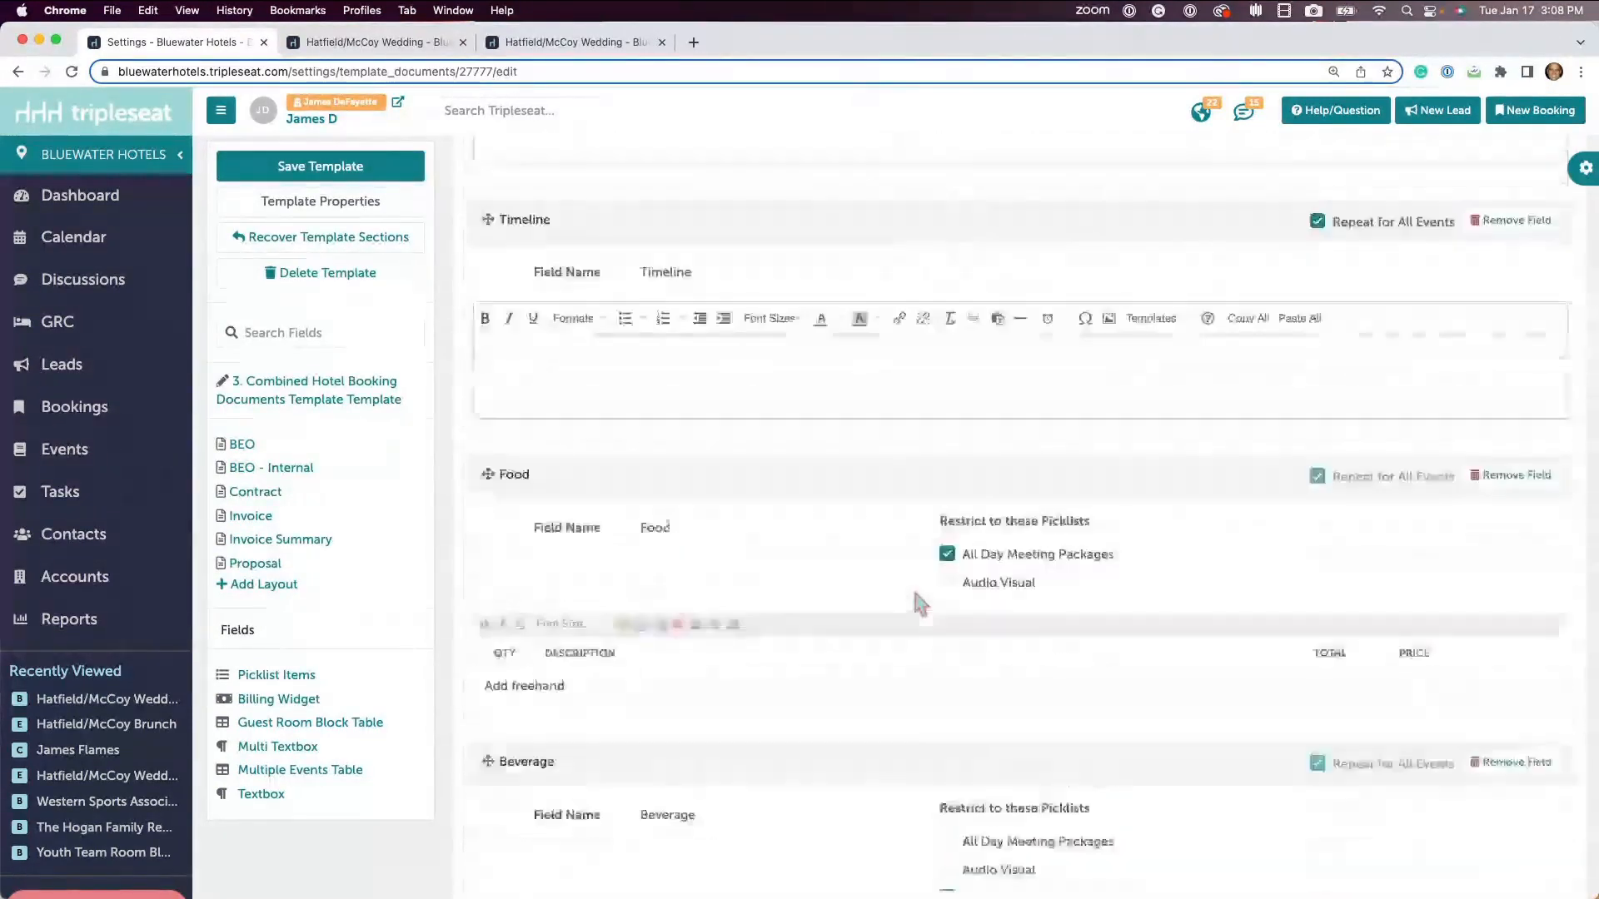
scroll(911, 583, up, 10)
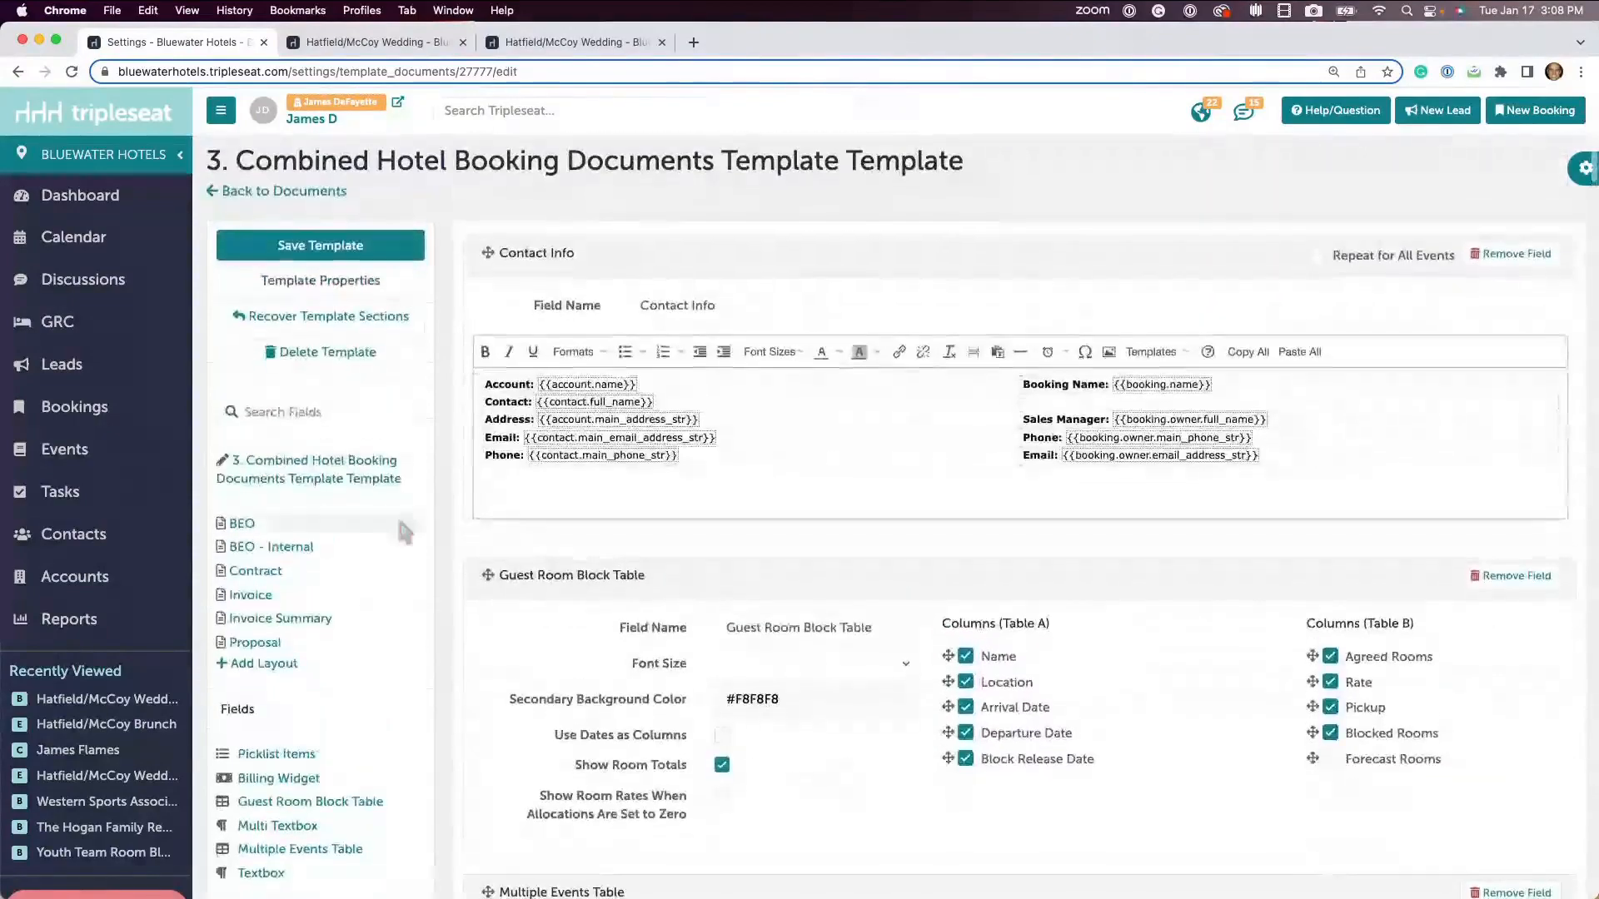
Step: Open the template's BEO layout and examine its event sections, summary fields and design elements
click(245, 524)
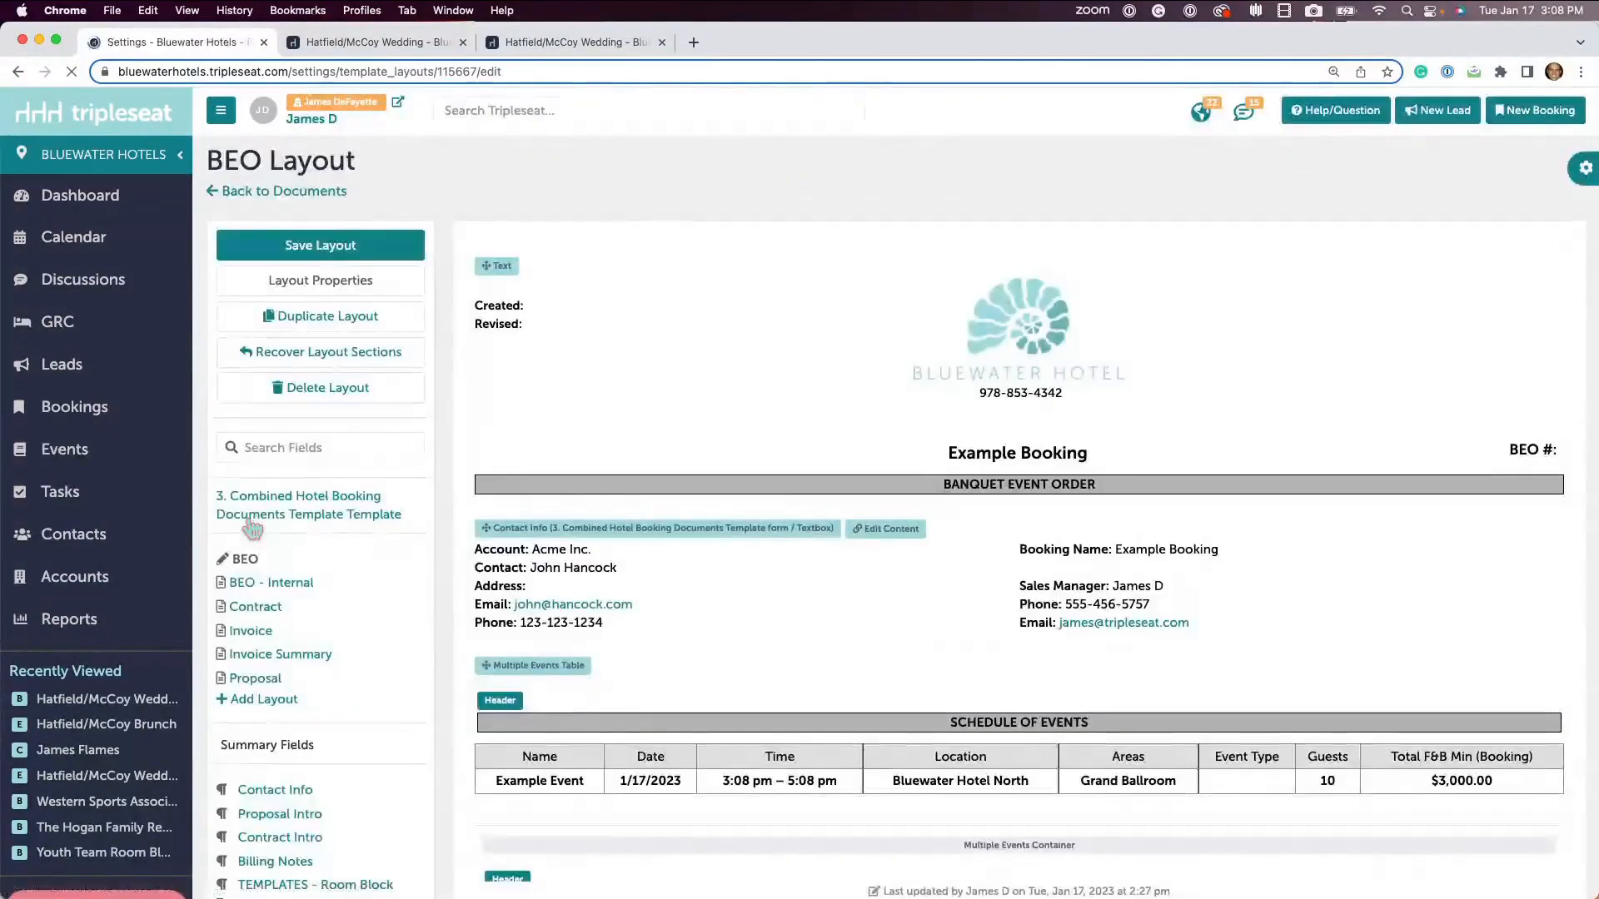
scroll(825, 640, down, 5)
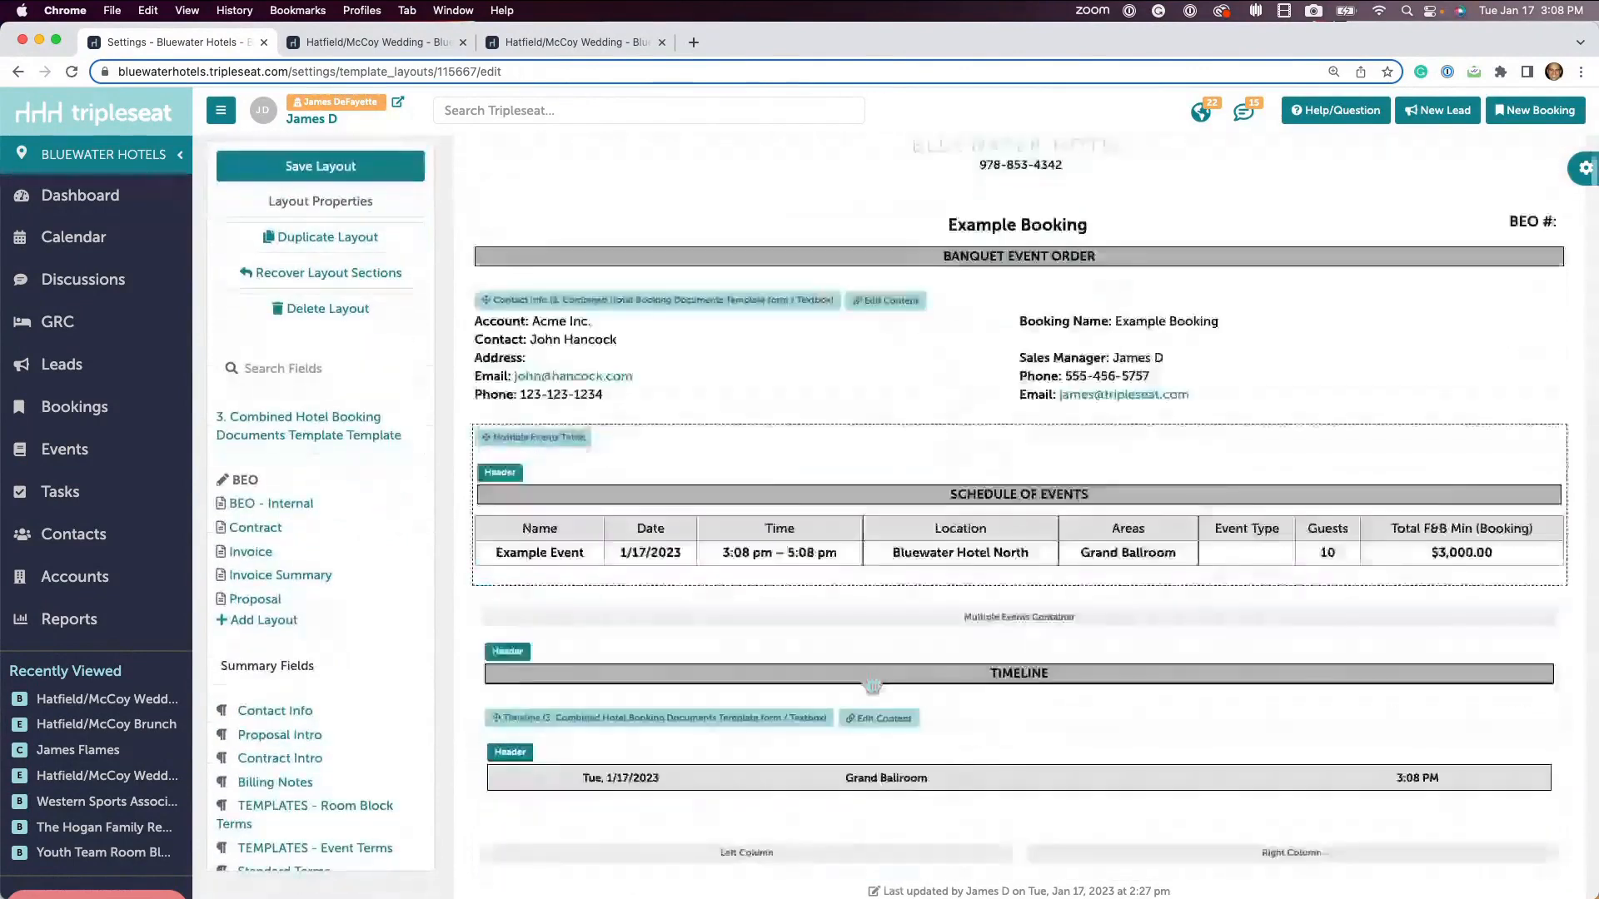
scroll(262, 782, down, 5)
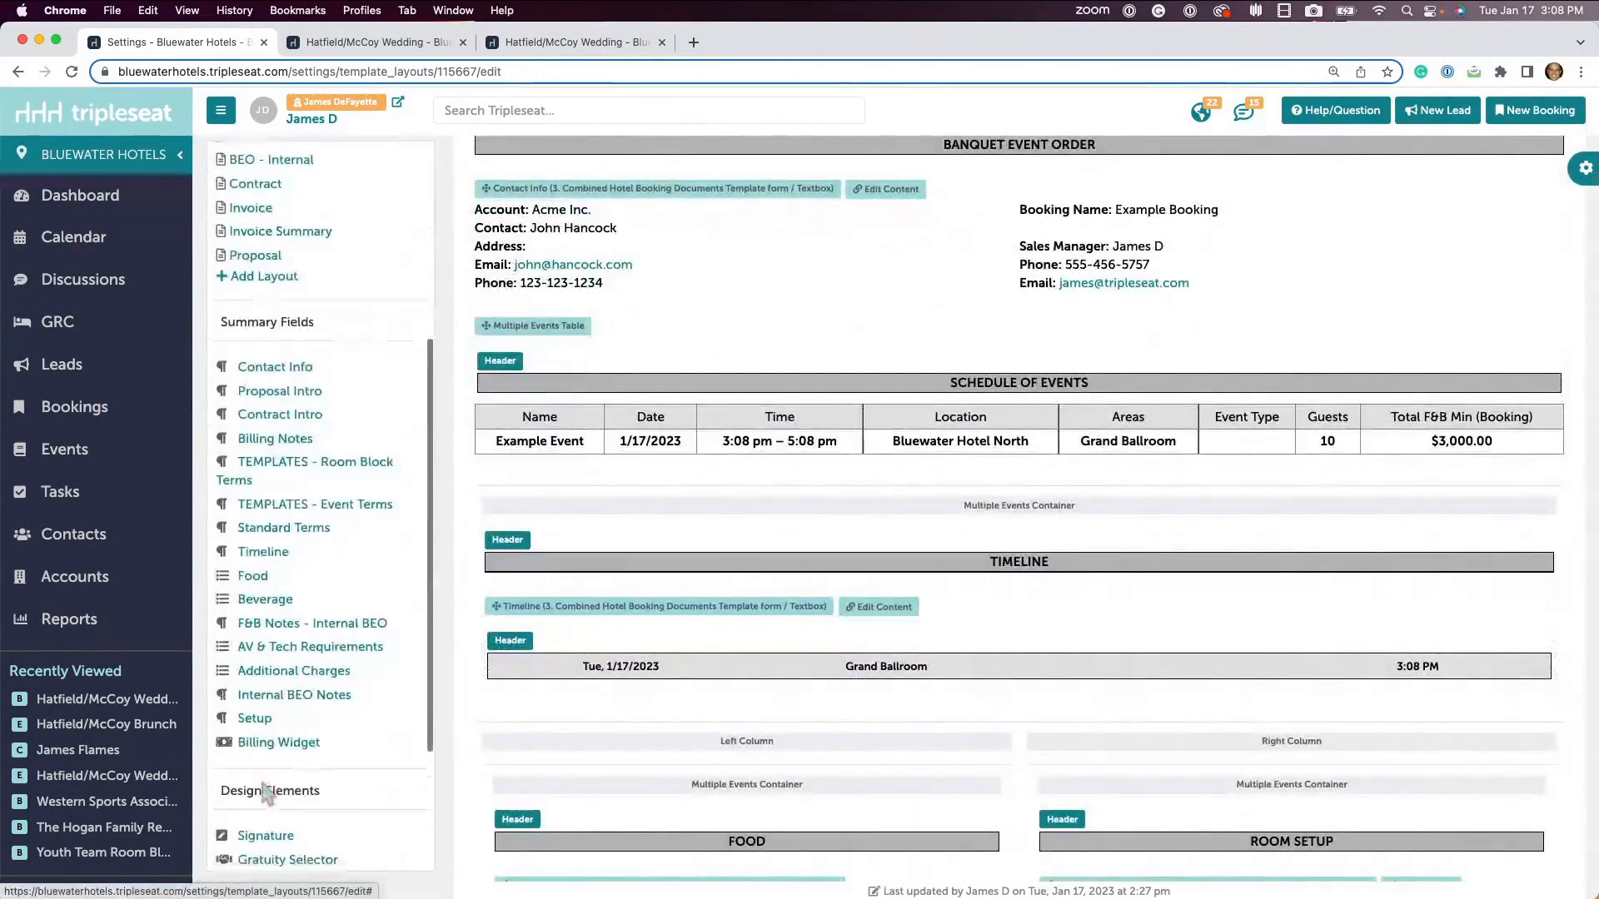
drag(262, 435, 590, 646)
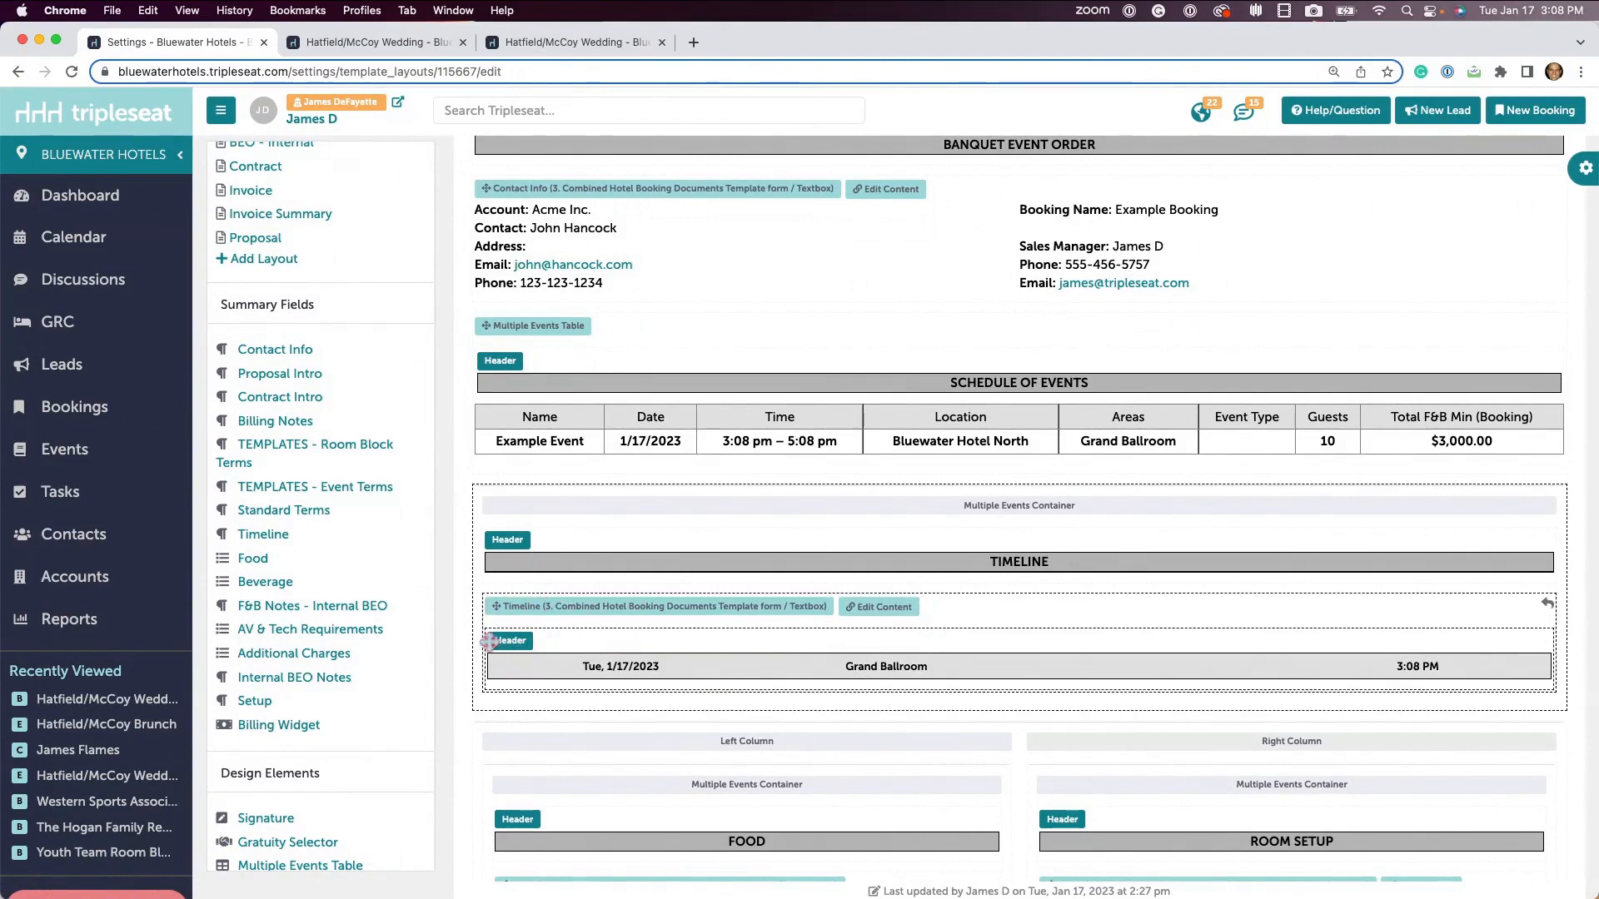
scroll(308, 612, up, 5)
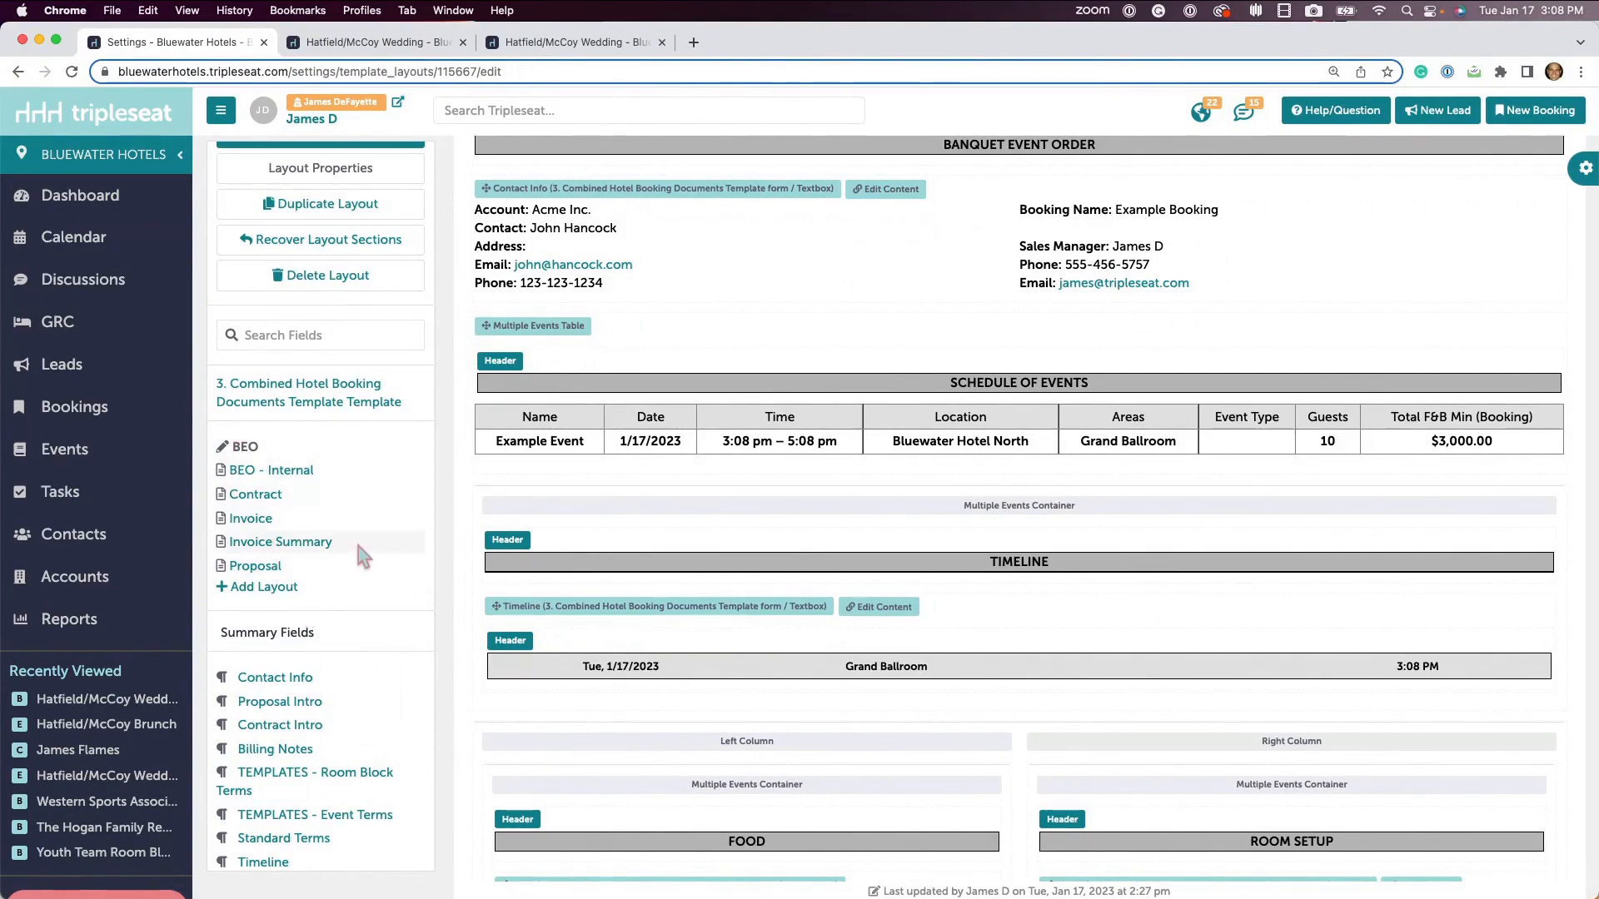
scroll(355, 537, up, 1)
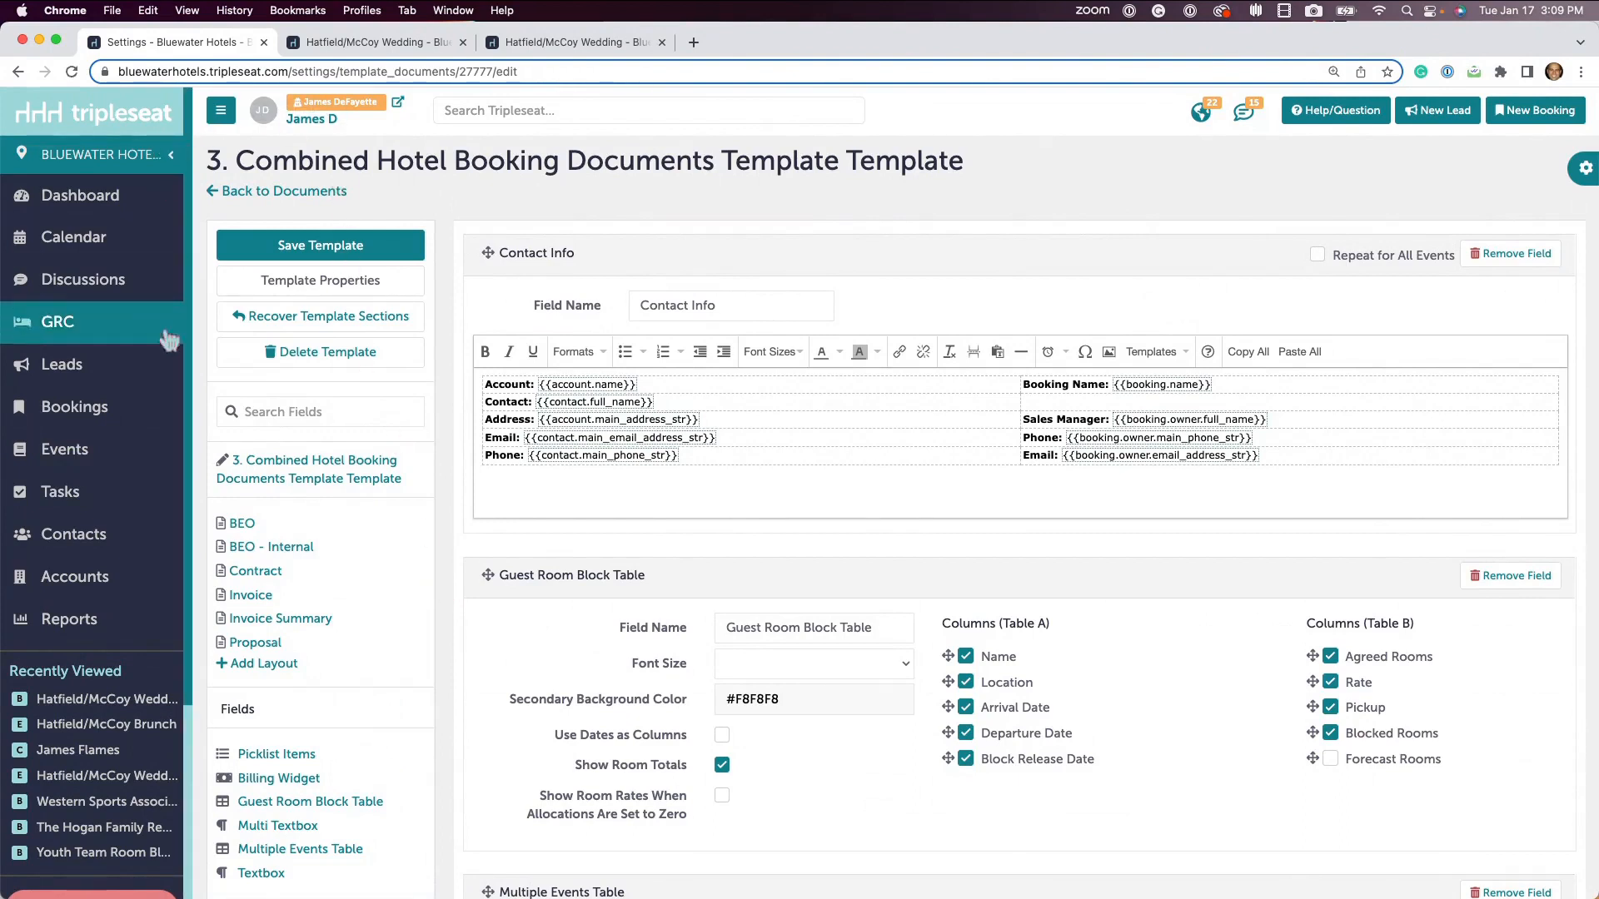
Step: Reopen the recently viewed wedding booking and show its master documents
click(96, 704)
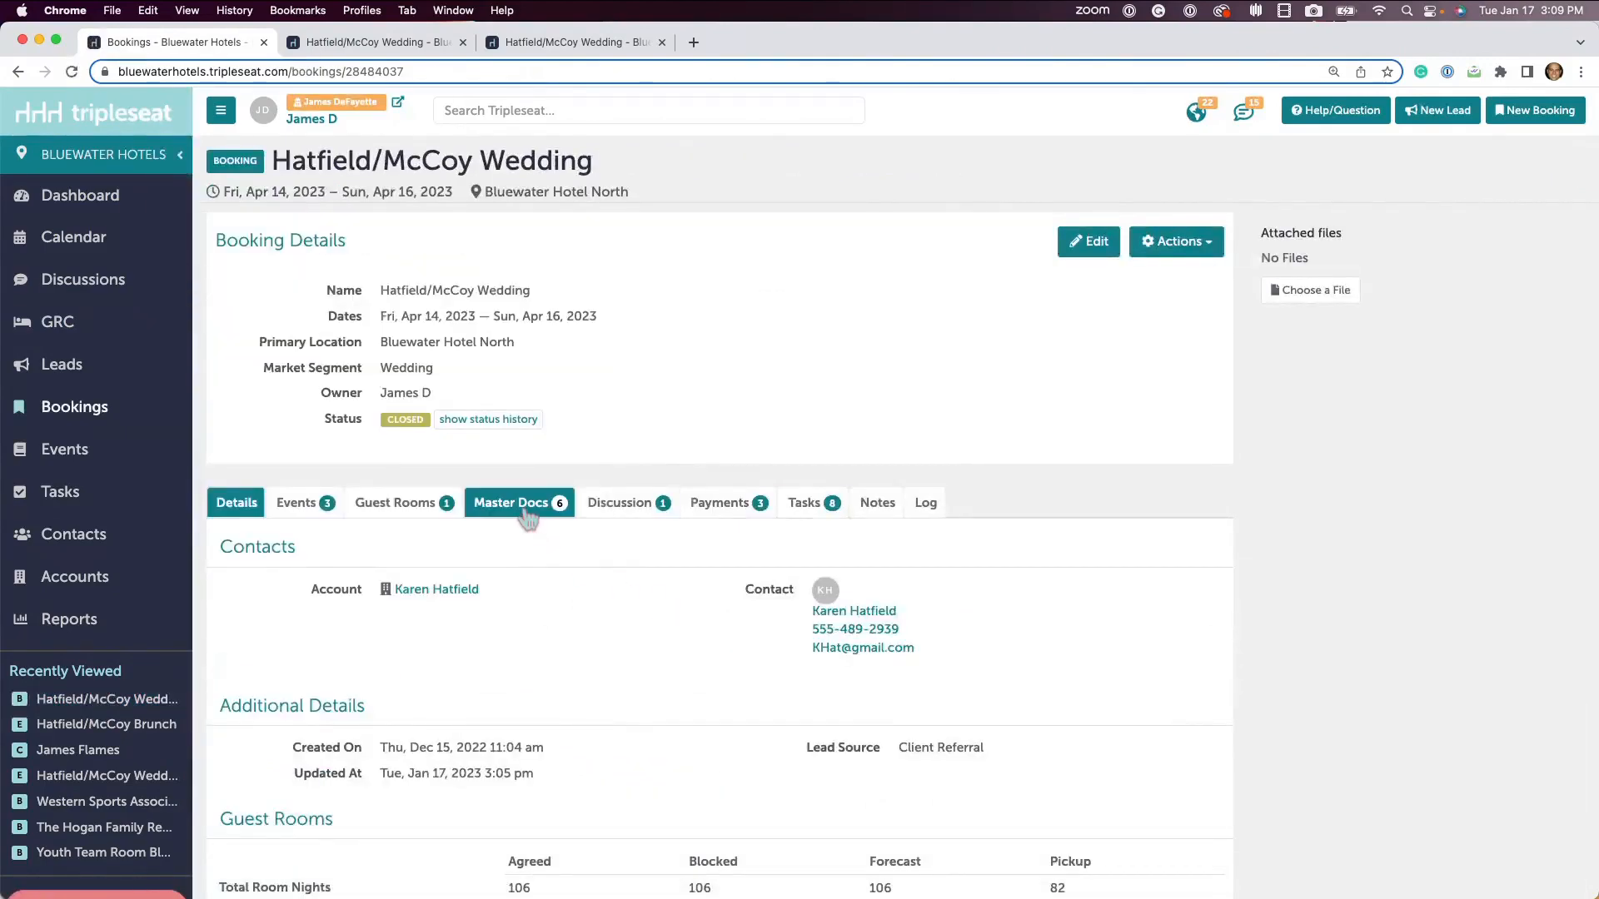
click(524, 513)
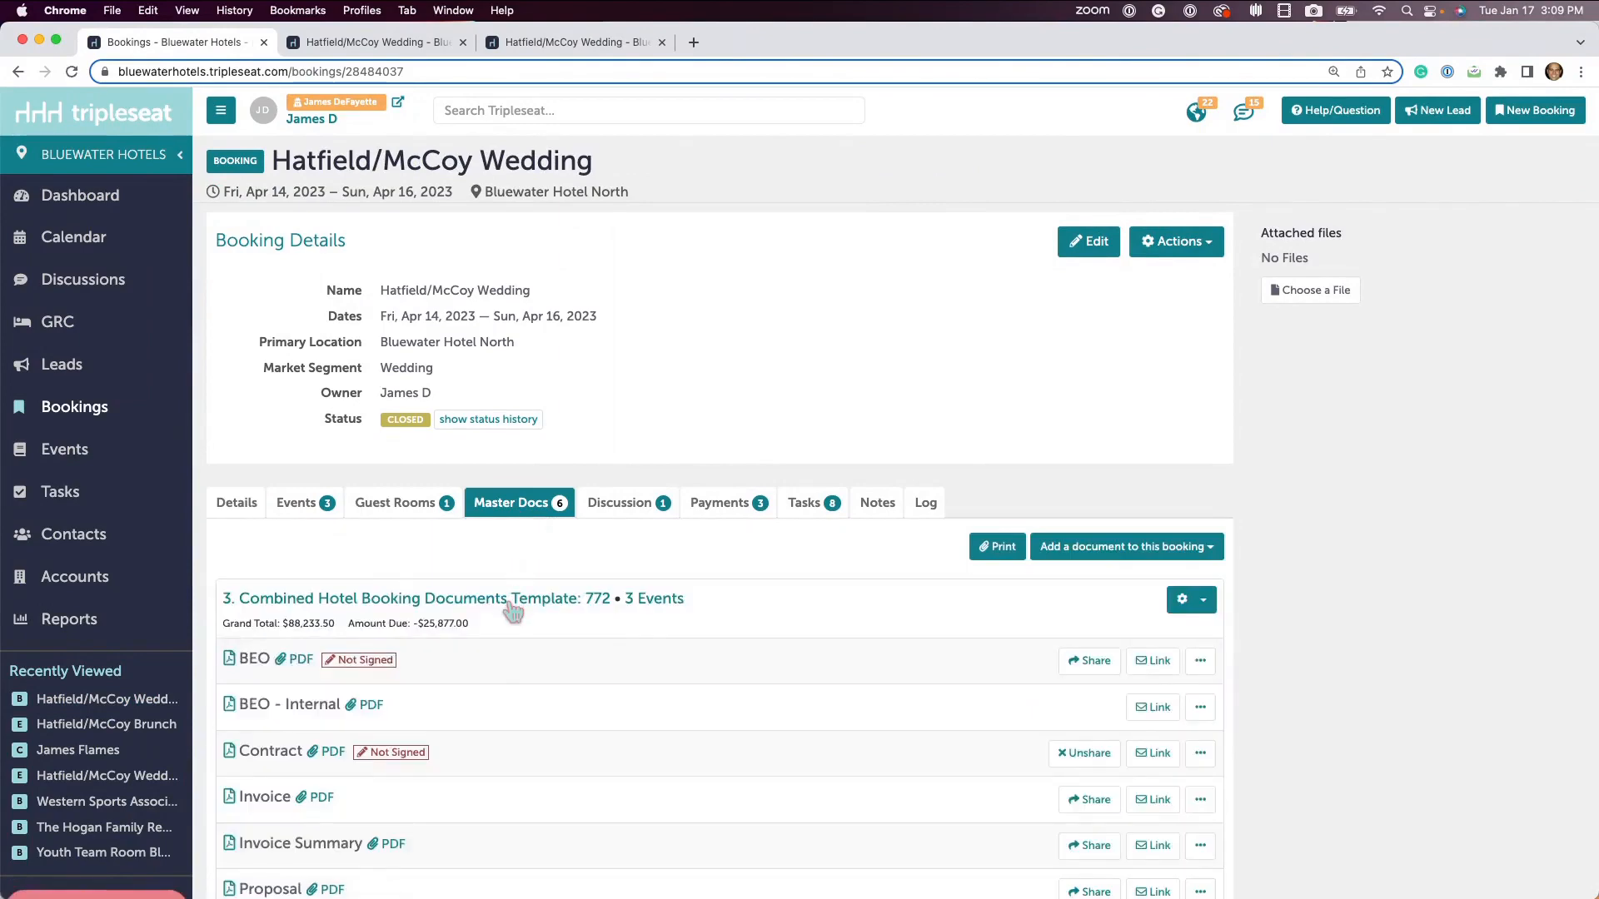
Step: Open the booking's combined document for editing, examine its Guest Room Block Table and save the document
click(511, 601)
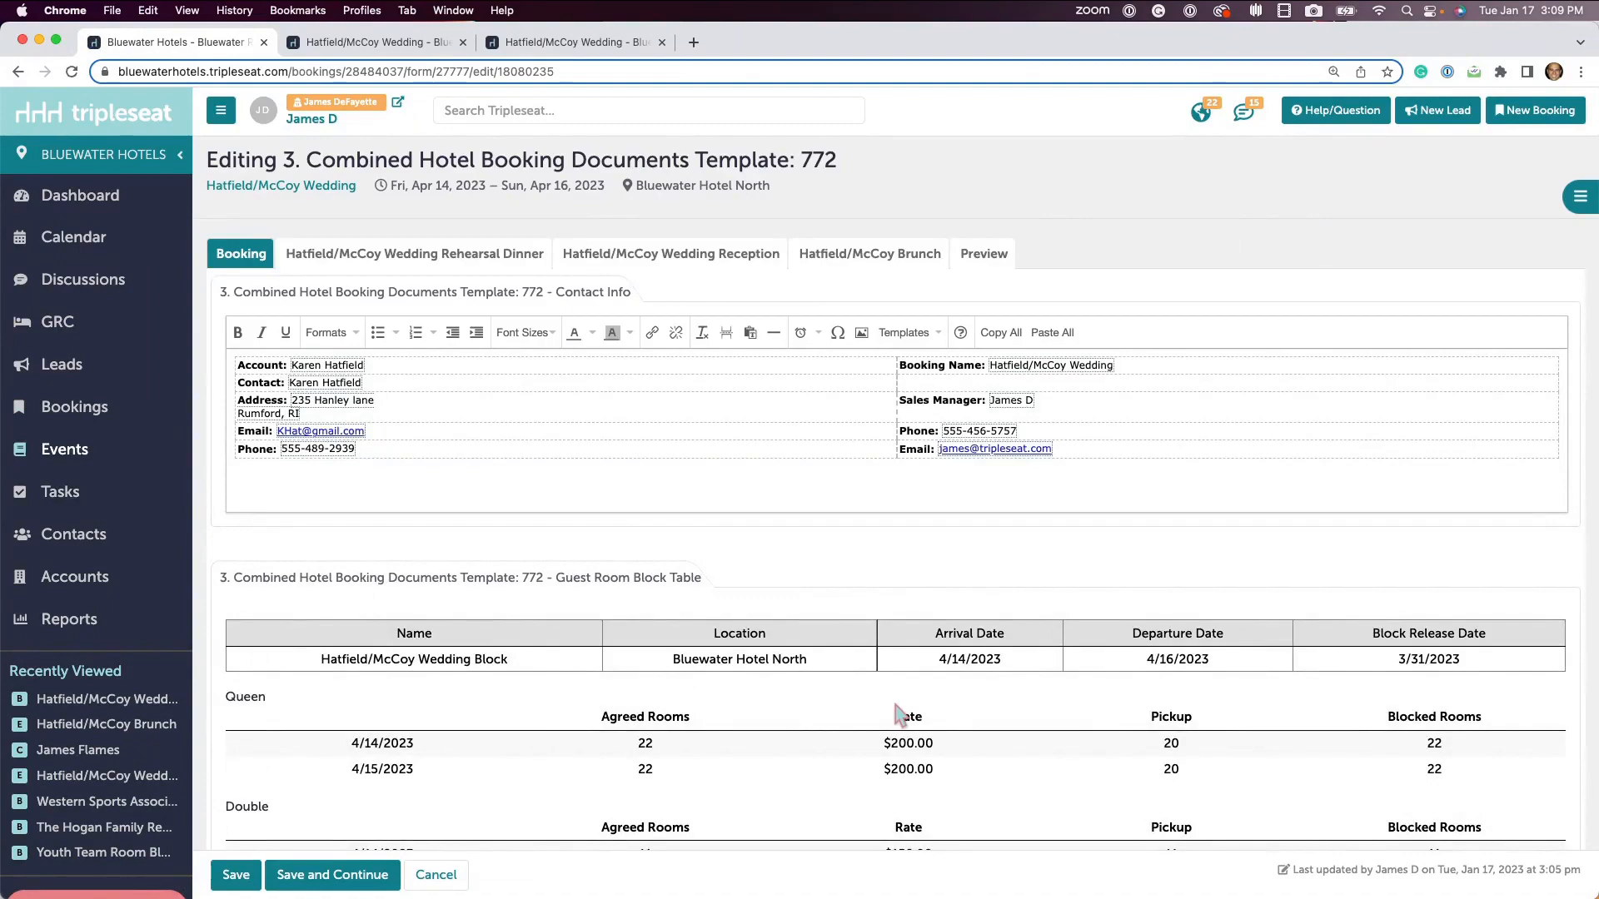
scroll(887, 715, down, 5)
scroll(899, 715, down, 4)
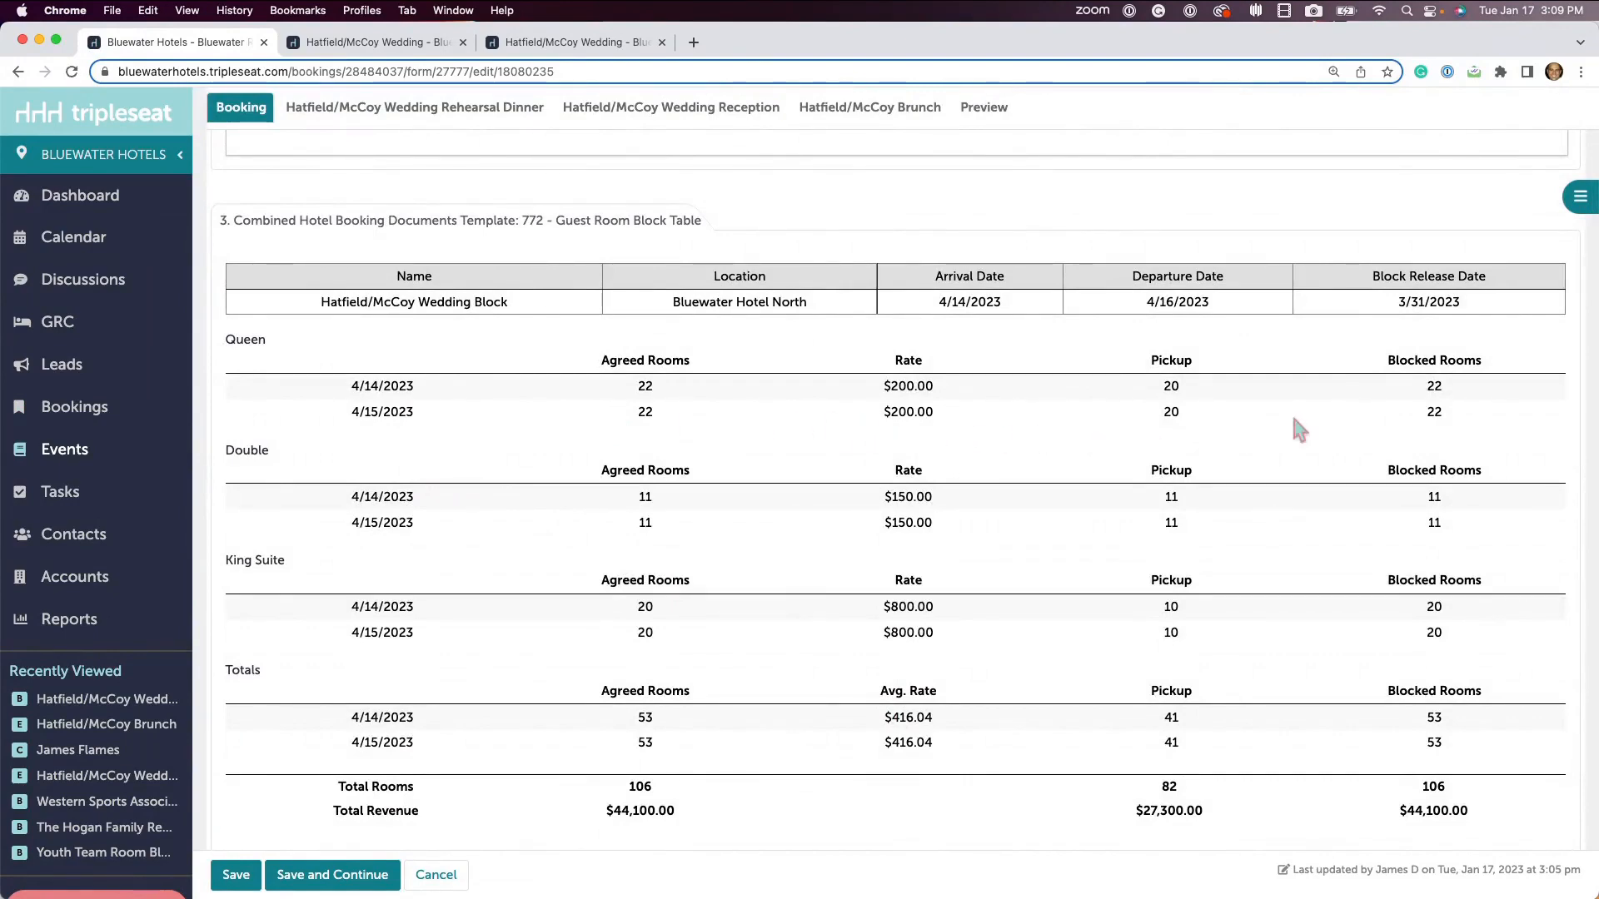
scroll(1309, 589, down, 2)
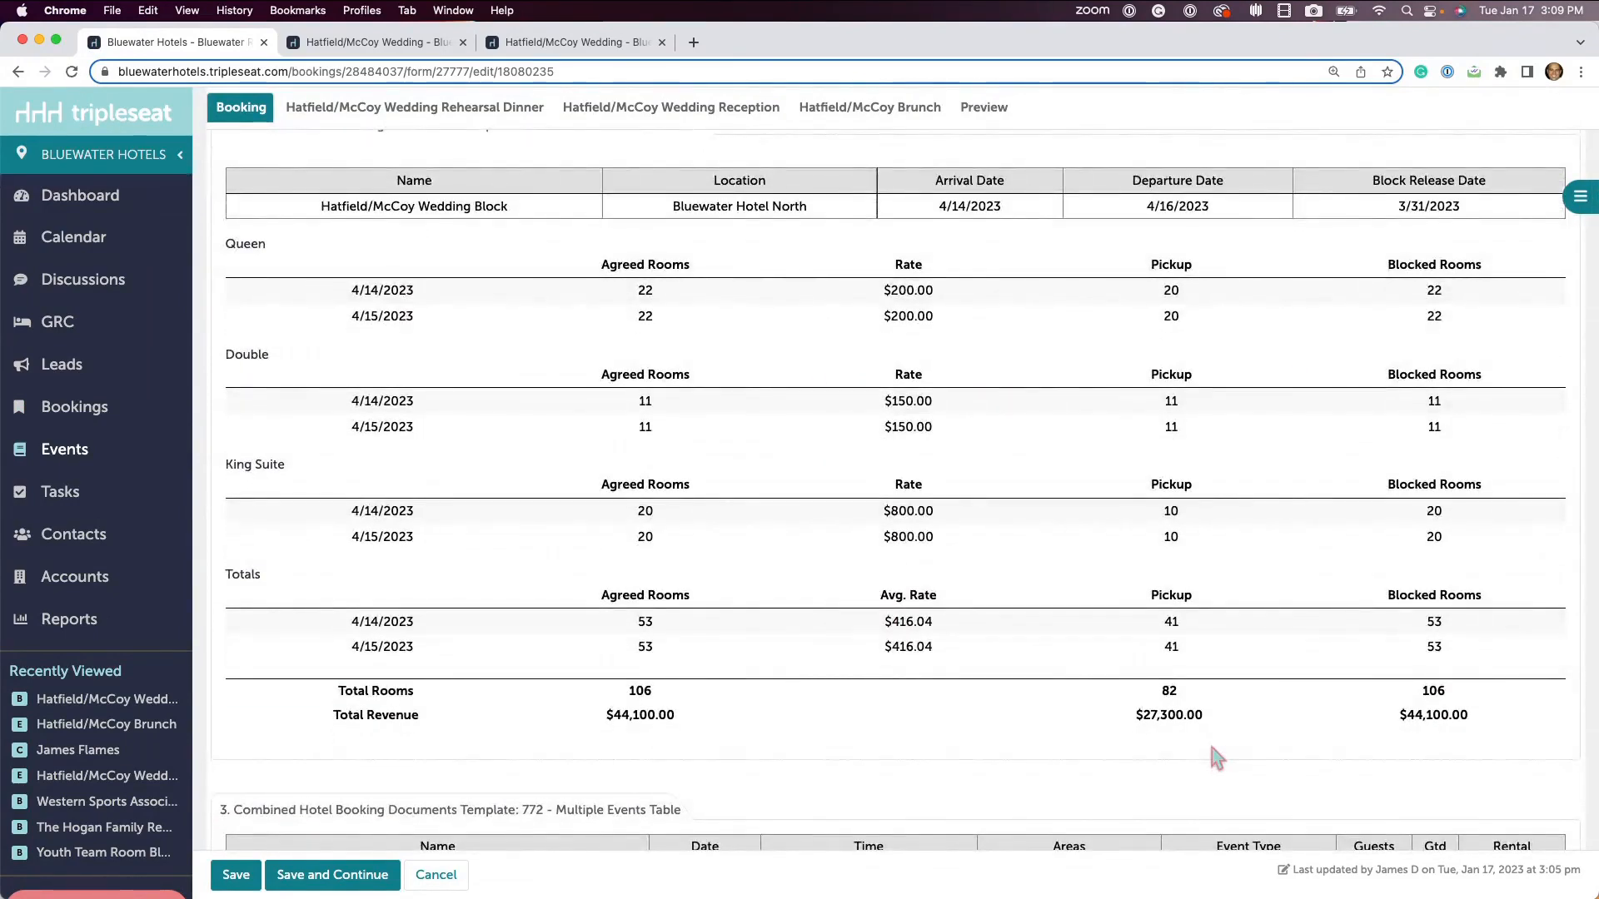
scroll(1213, 756, up, 1)
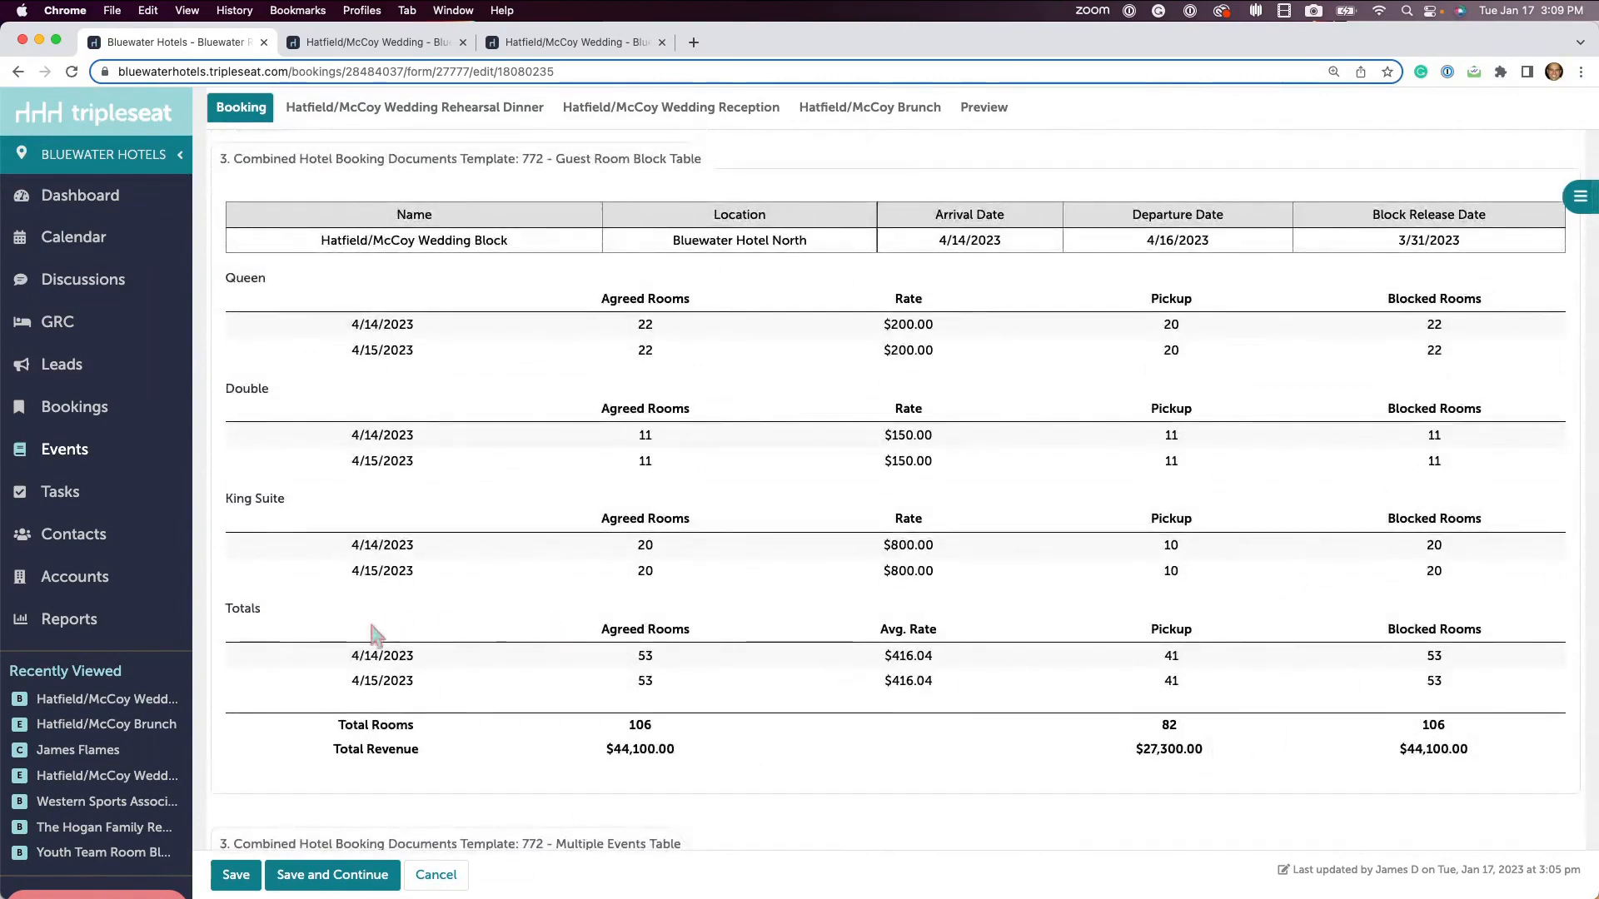
click(235, 876)
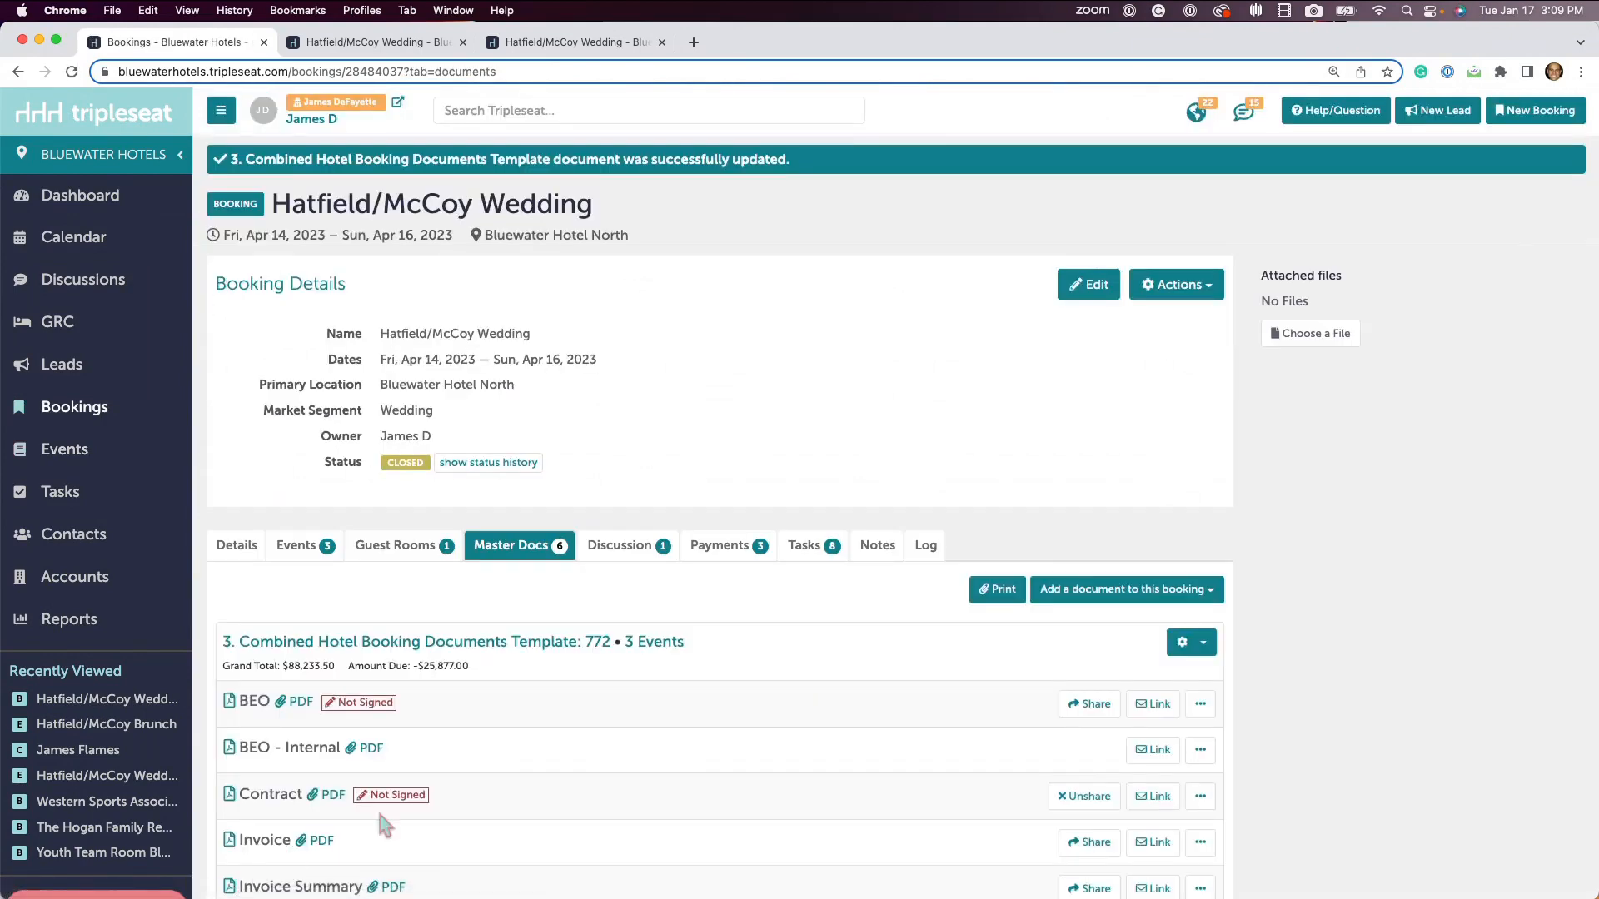
Step: View the booking's Contract and examine its Room Rates & Accommodations section
click(287, 798)
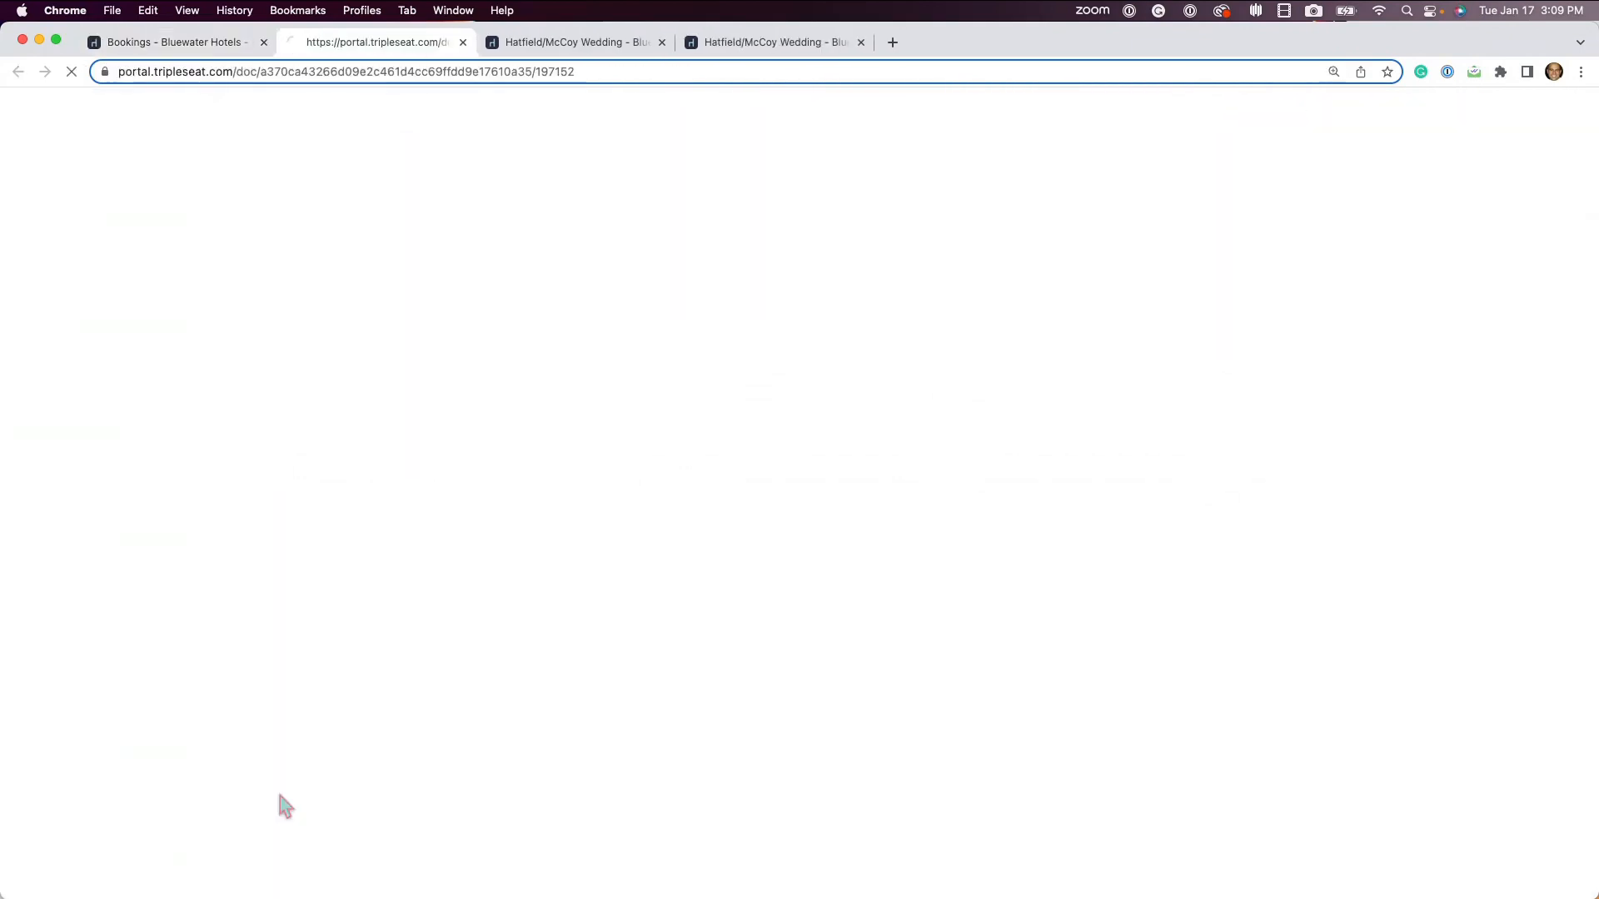
scroll(1122, 627, down, 6)
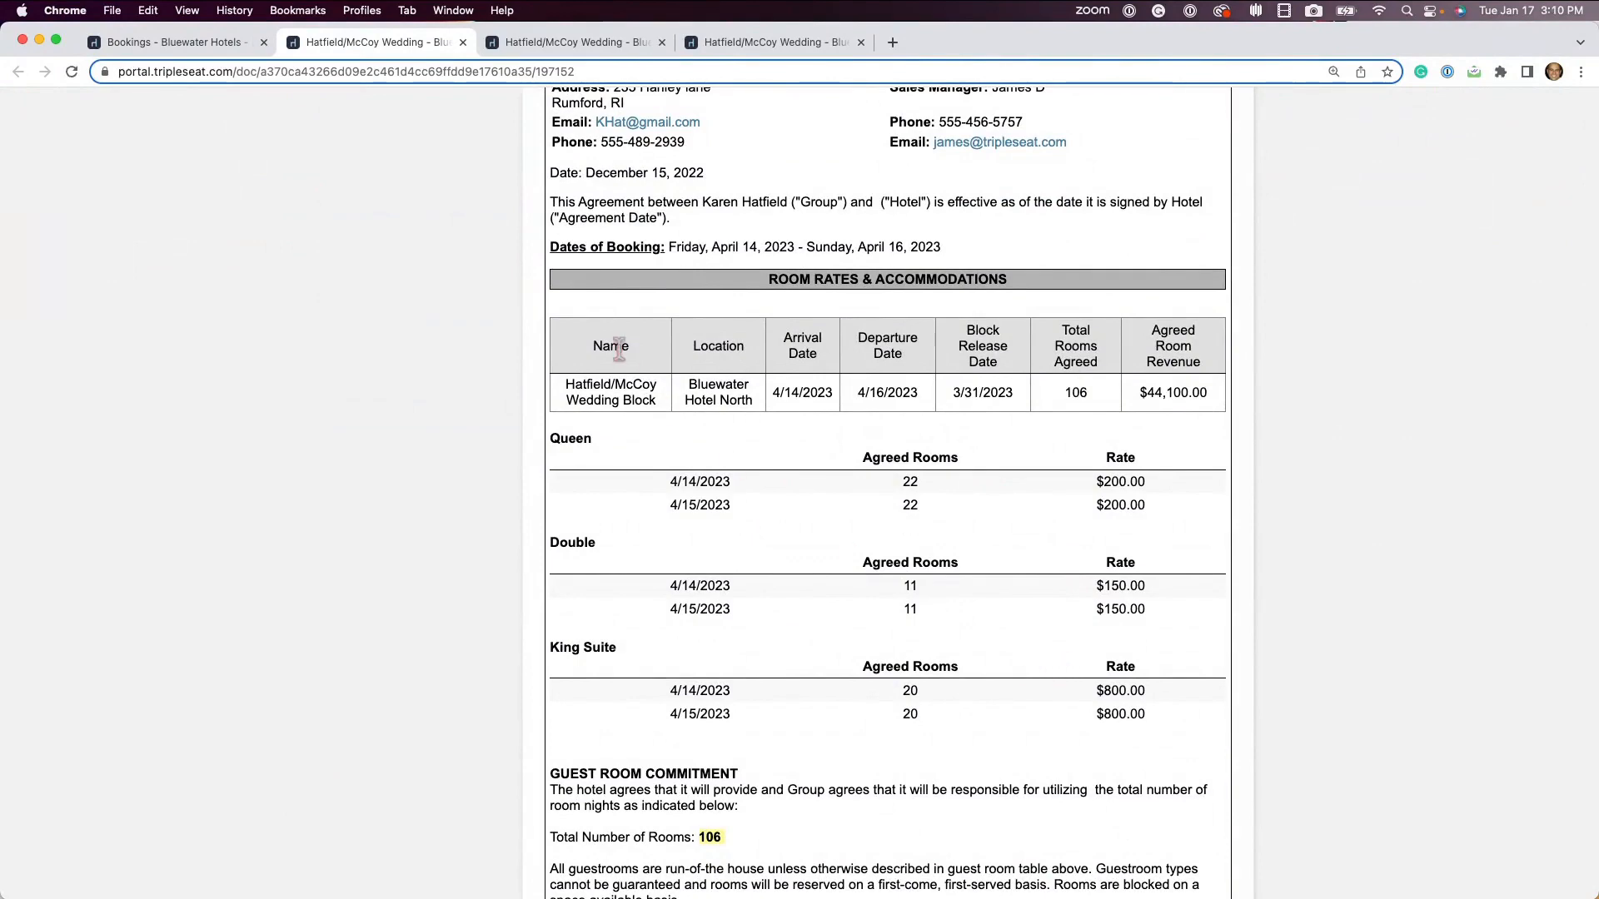
click(198, 46)
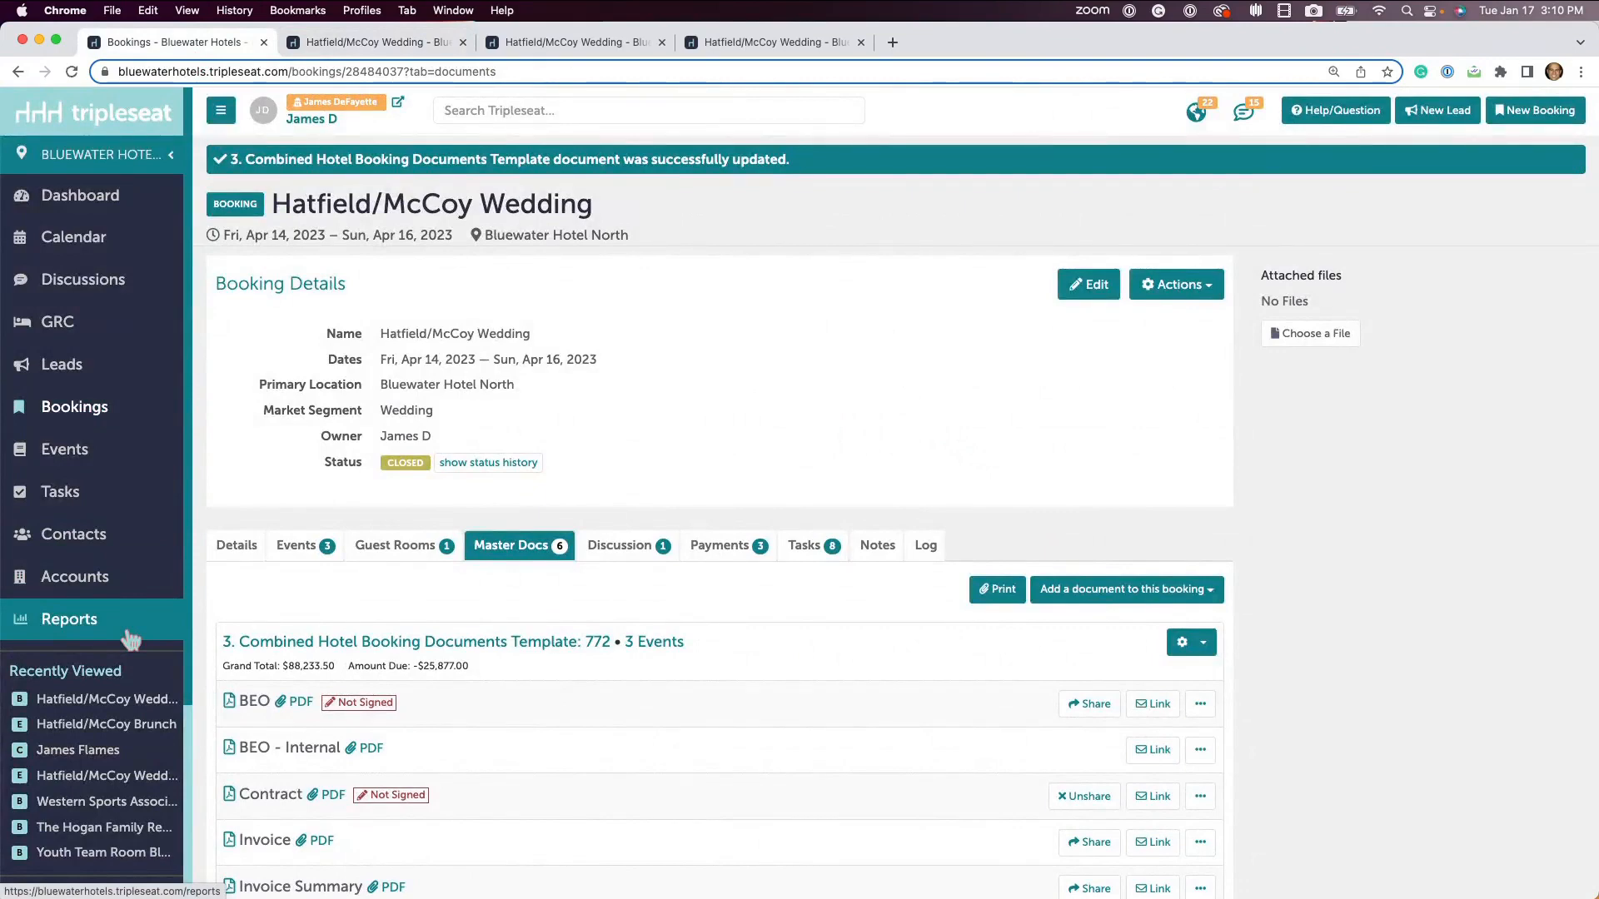
Step: Open the content of the 3. Combined Hotel Booking Documents Template from the document settings
scroll(116, 633, down, 5)
click(106, 737)
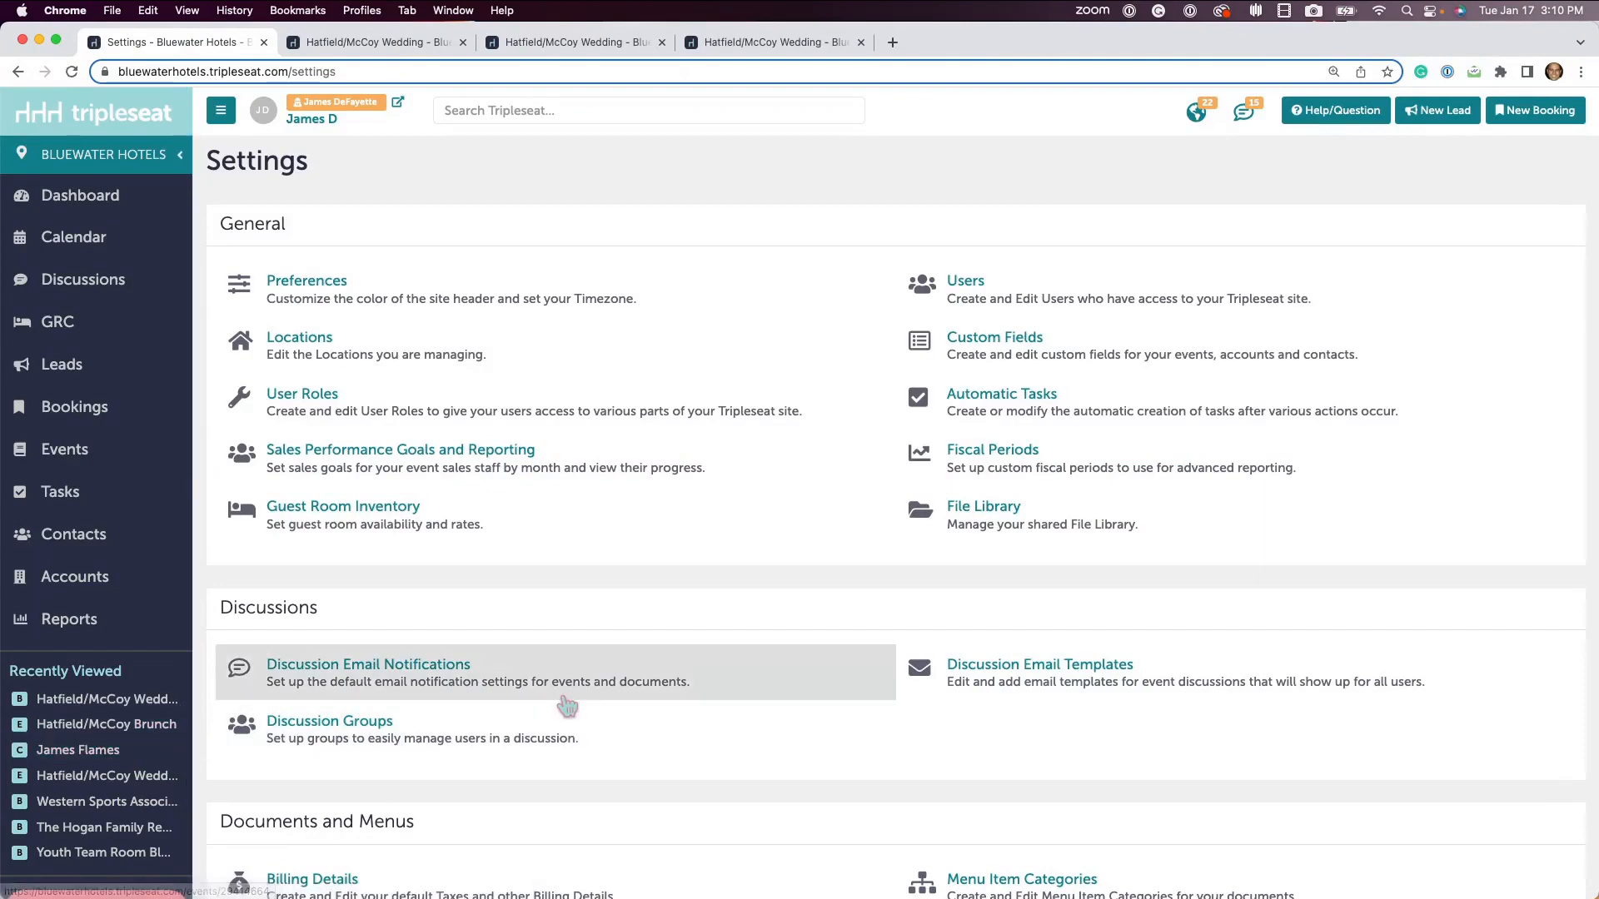
scroll(567, 706, down, 5)
click(394, 718)
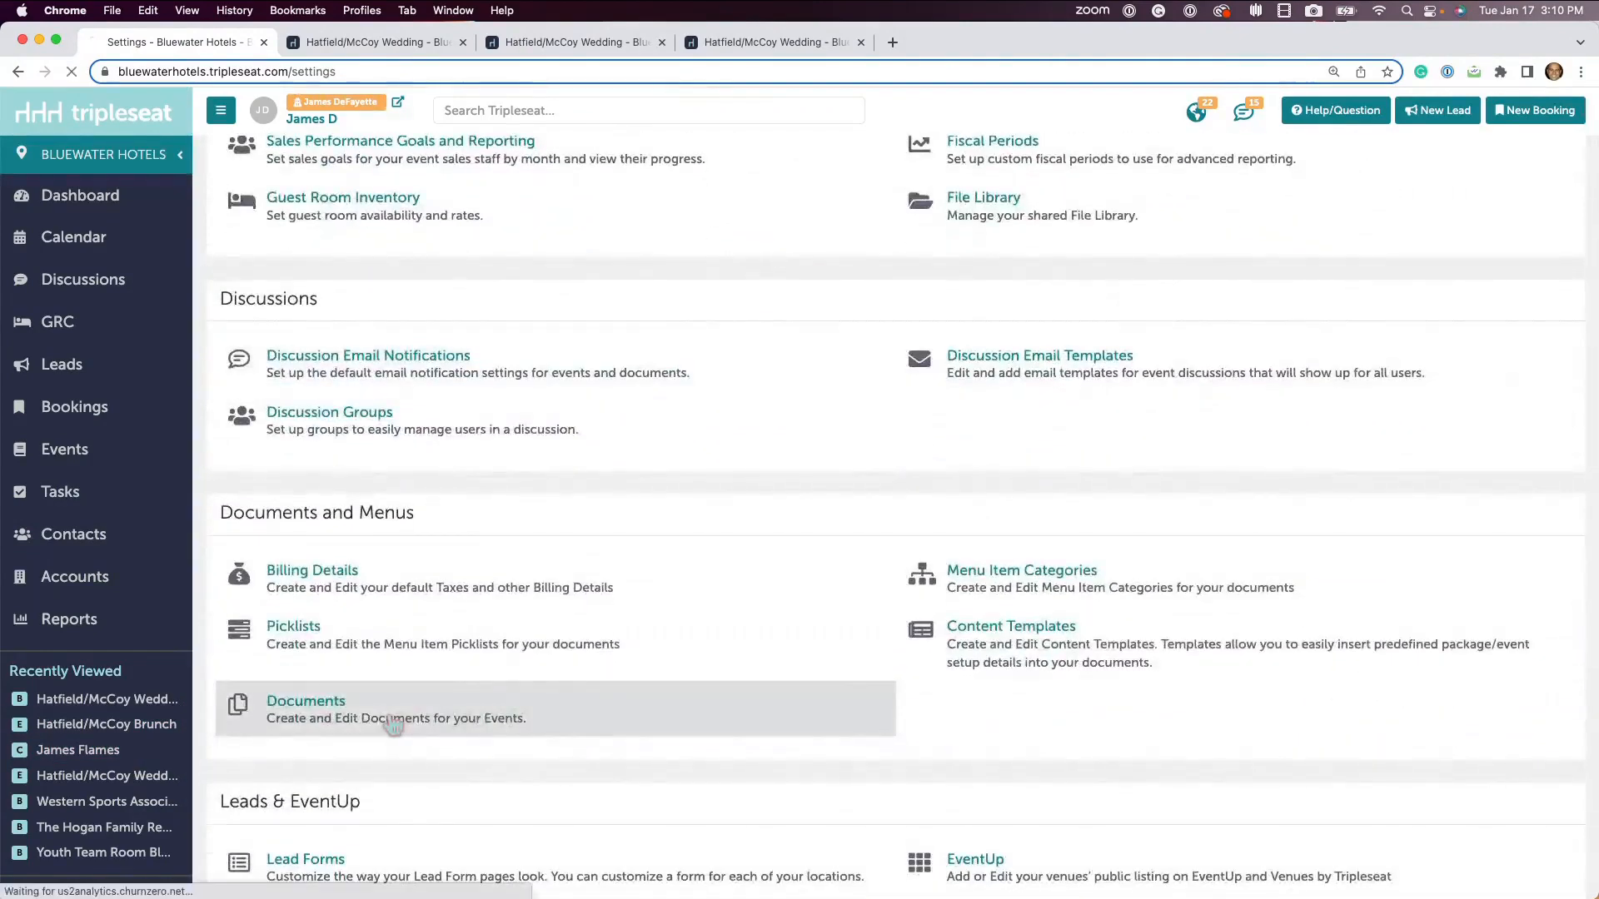
scroll(394, 724, down, 5)
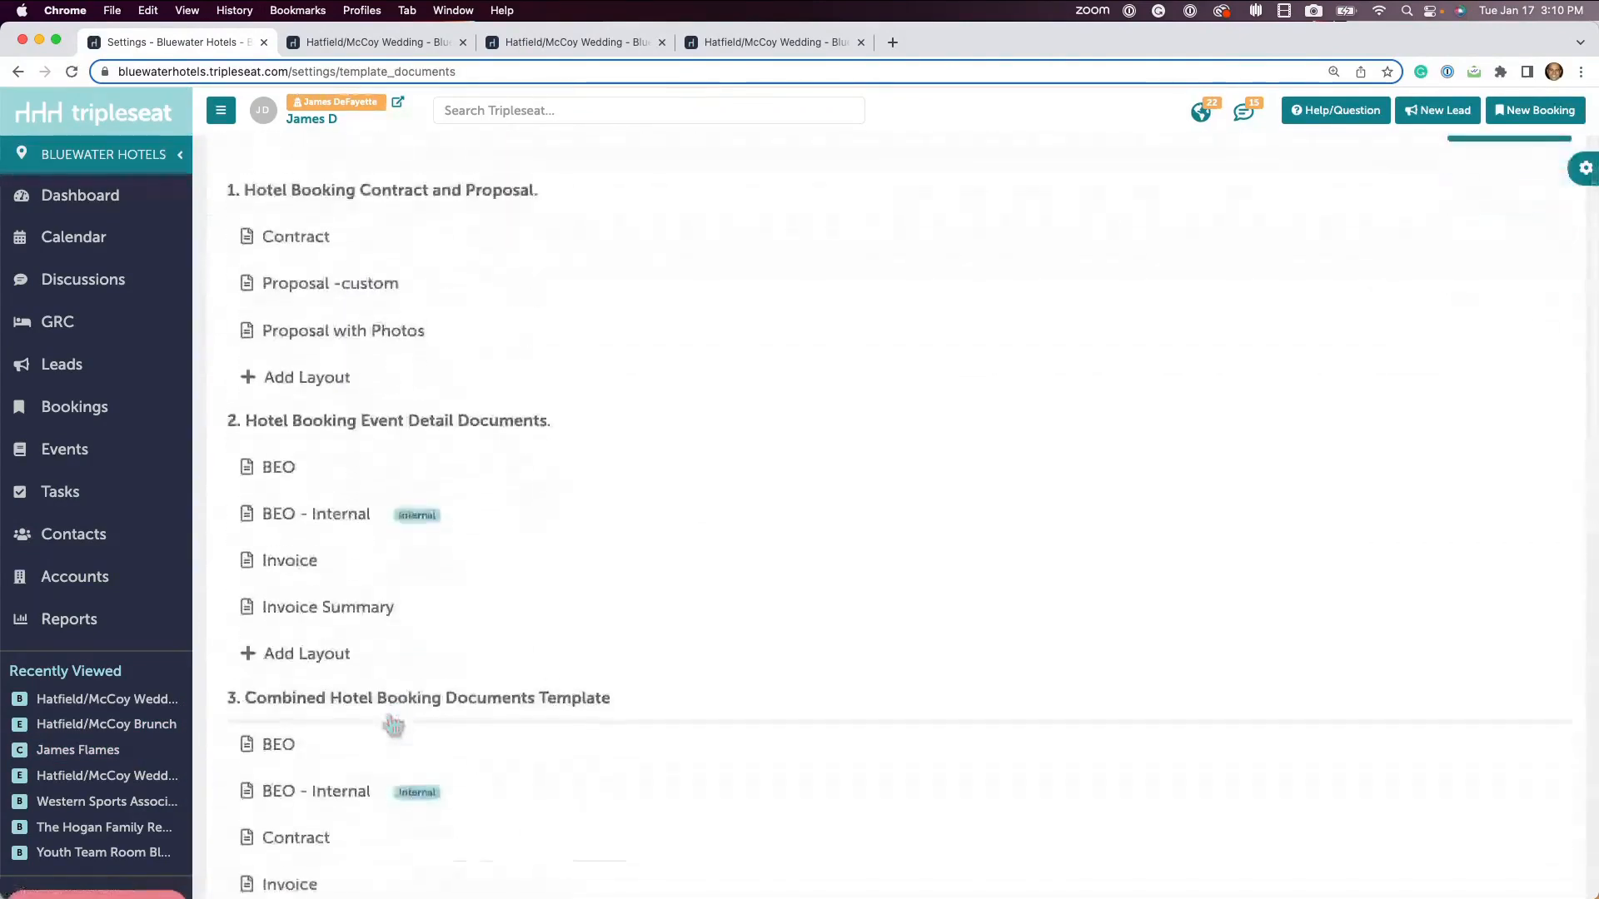
scroll(394, 725, down, 3)
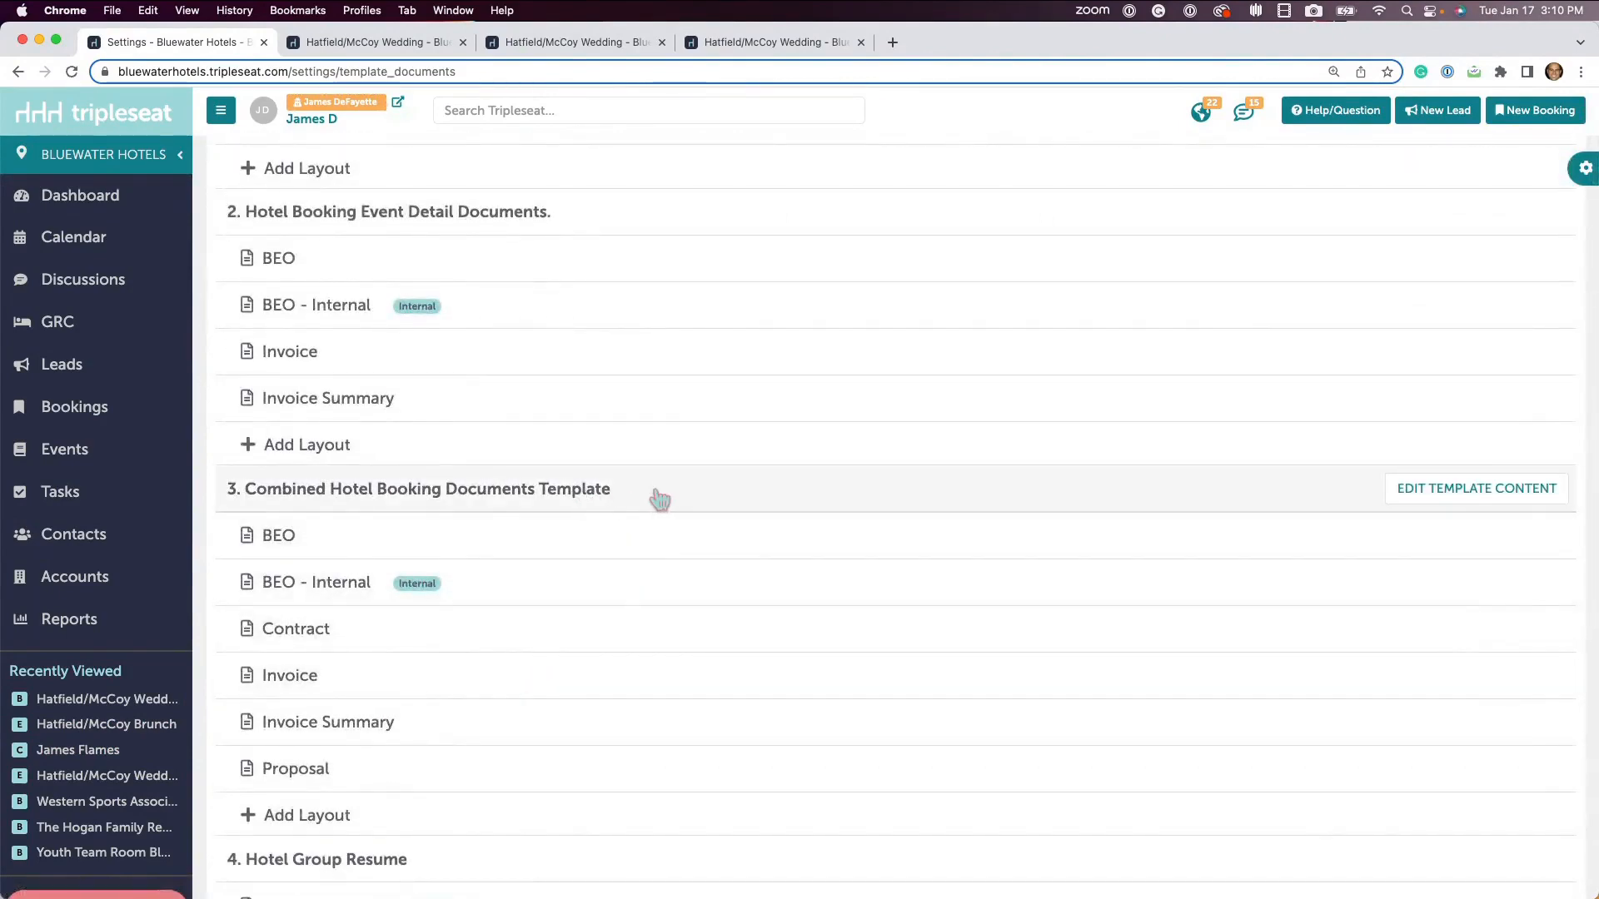
click(659, 499)
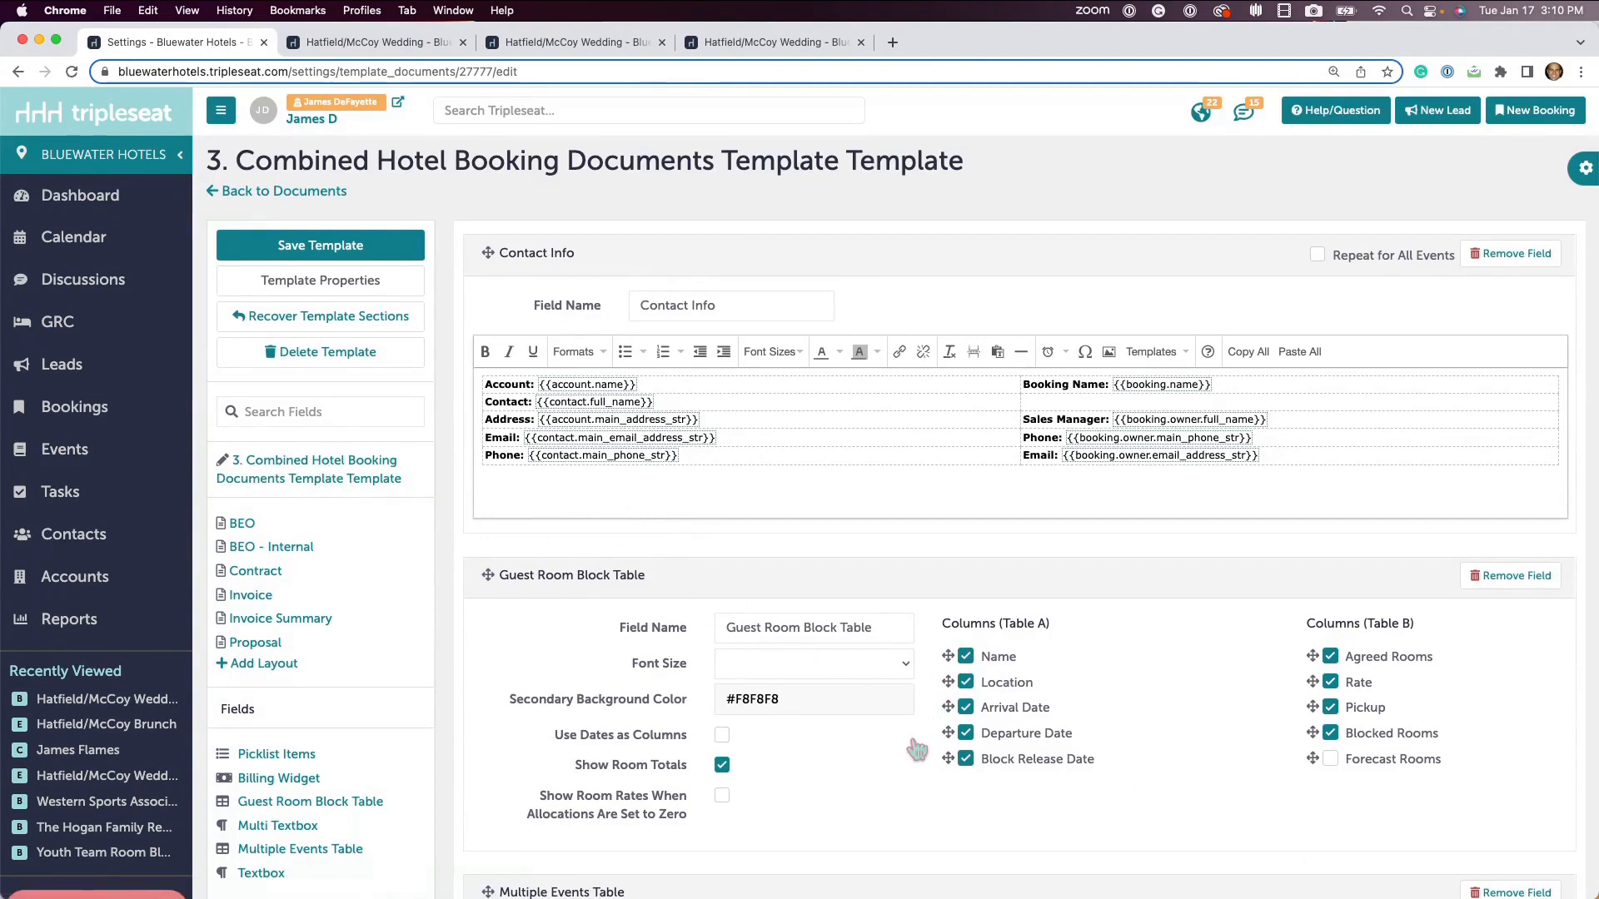
Step: Examine the Guest Room Block Table field in the template, including the available columns of Table A and Table B
scroll(916, 748, down, 3)
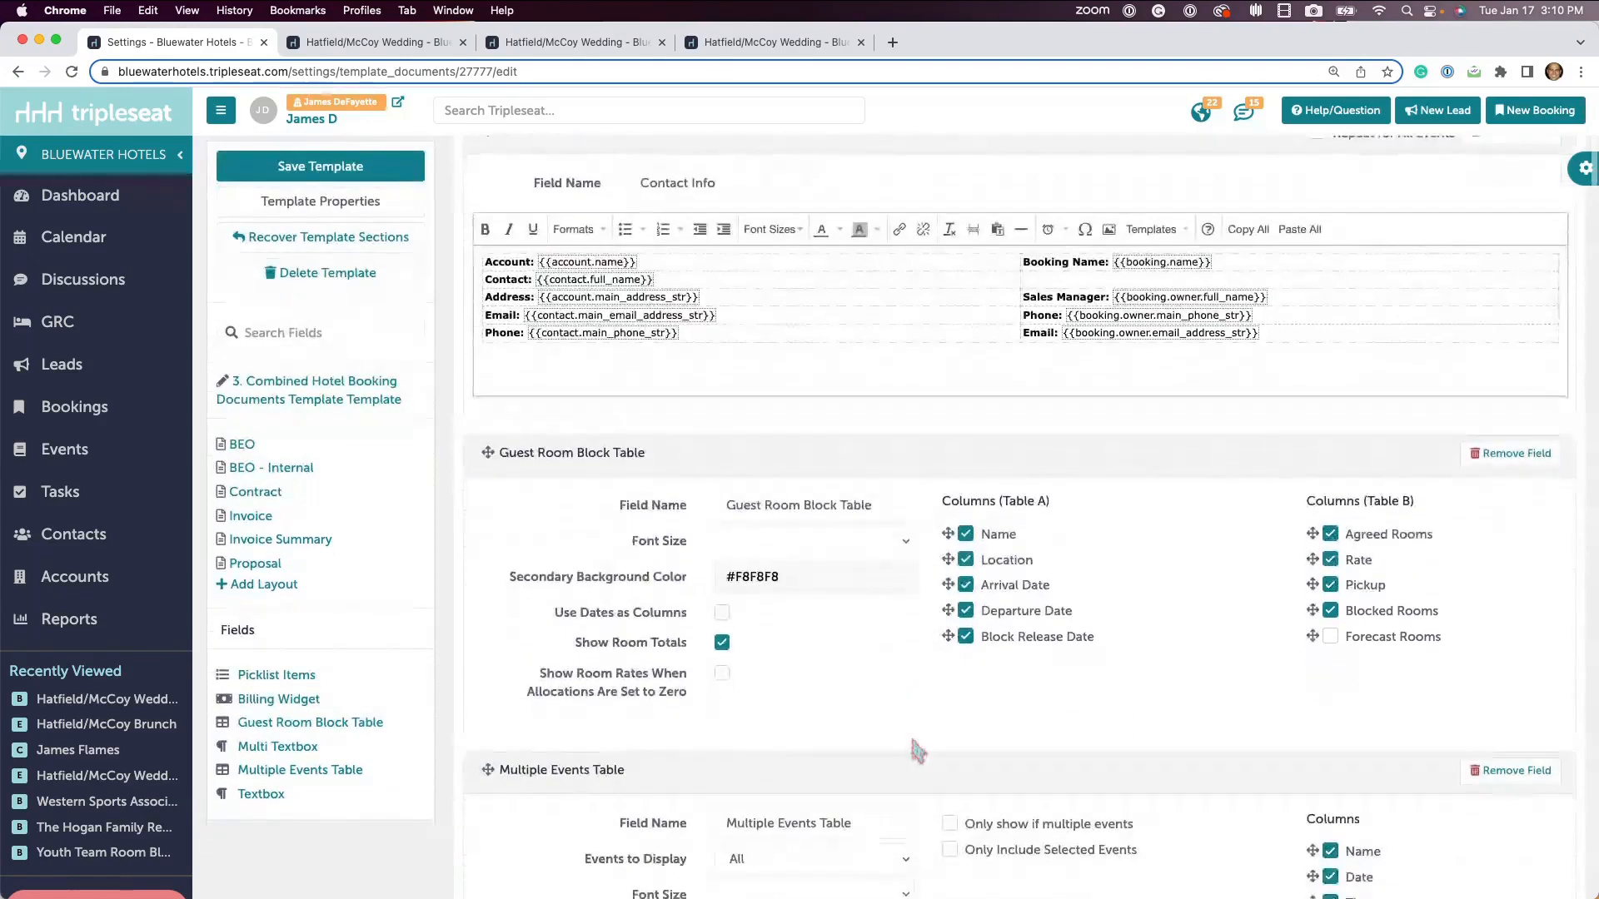
scroll(914, 741, down, 1)
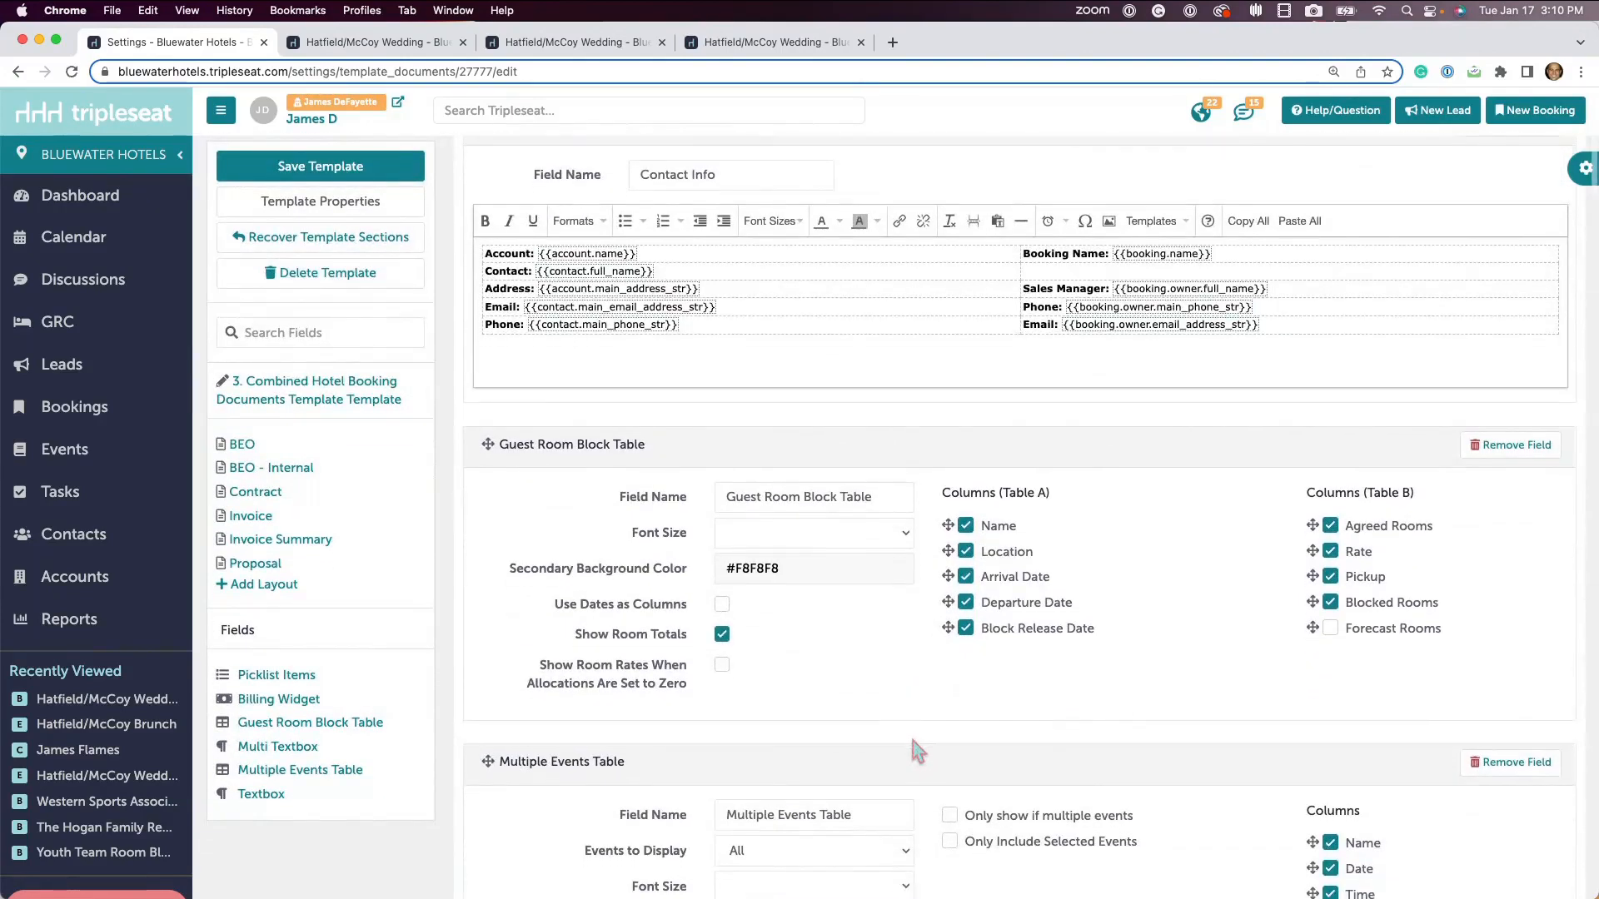
scroll(1015, 583, down, 3)
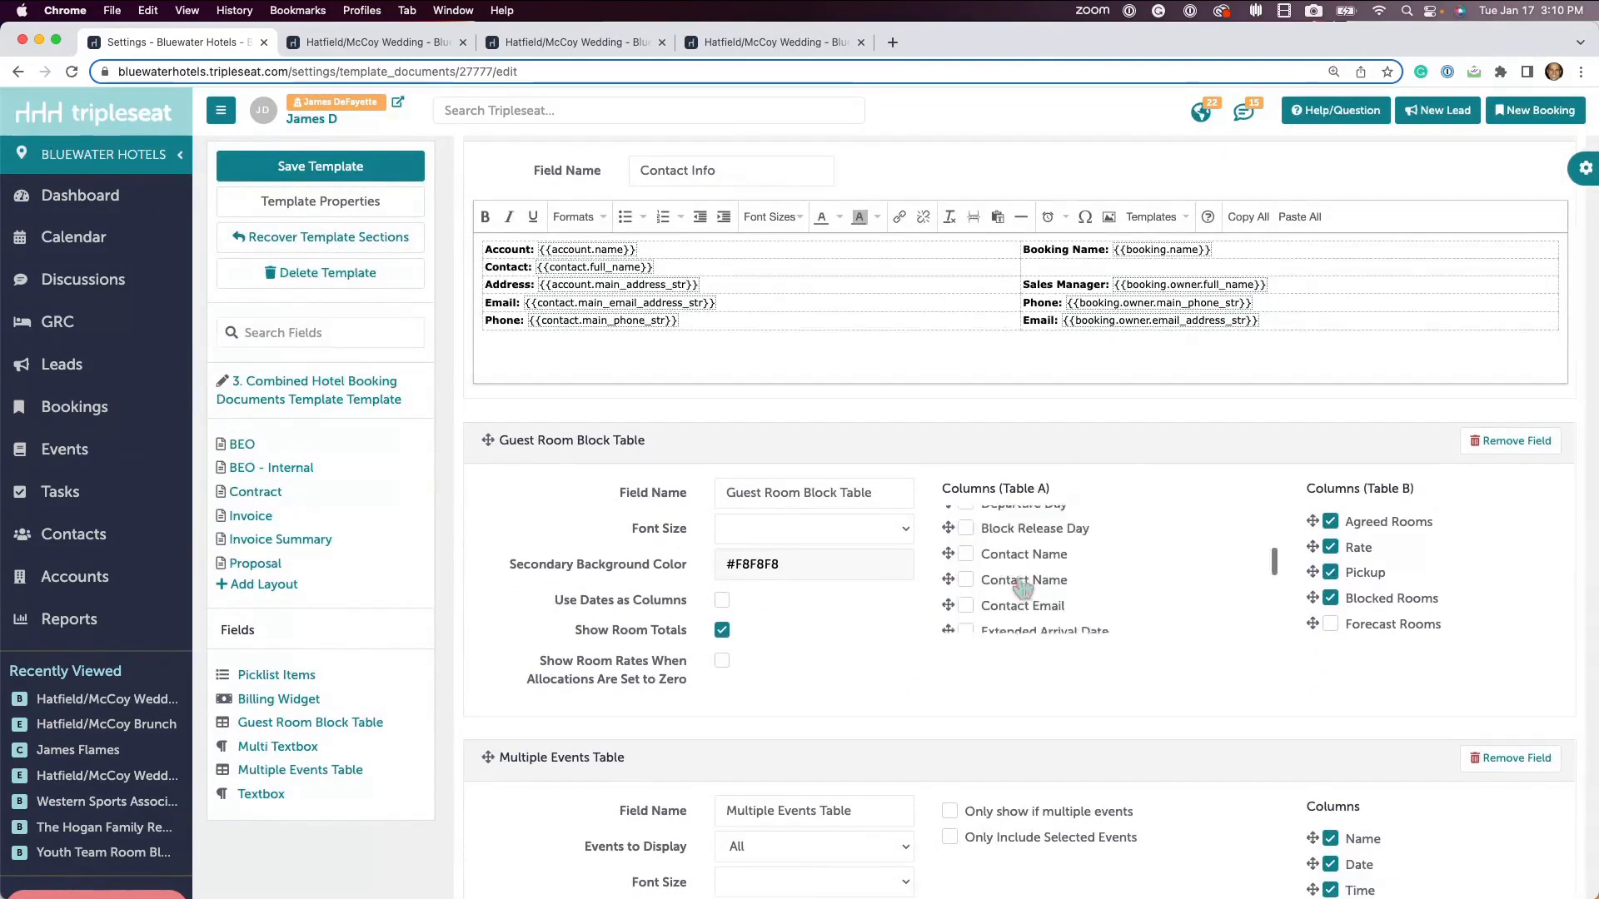
scroll(1023, 587, up, 5)
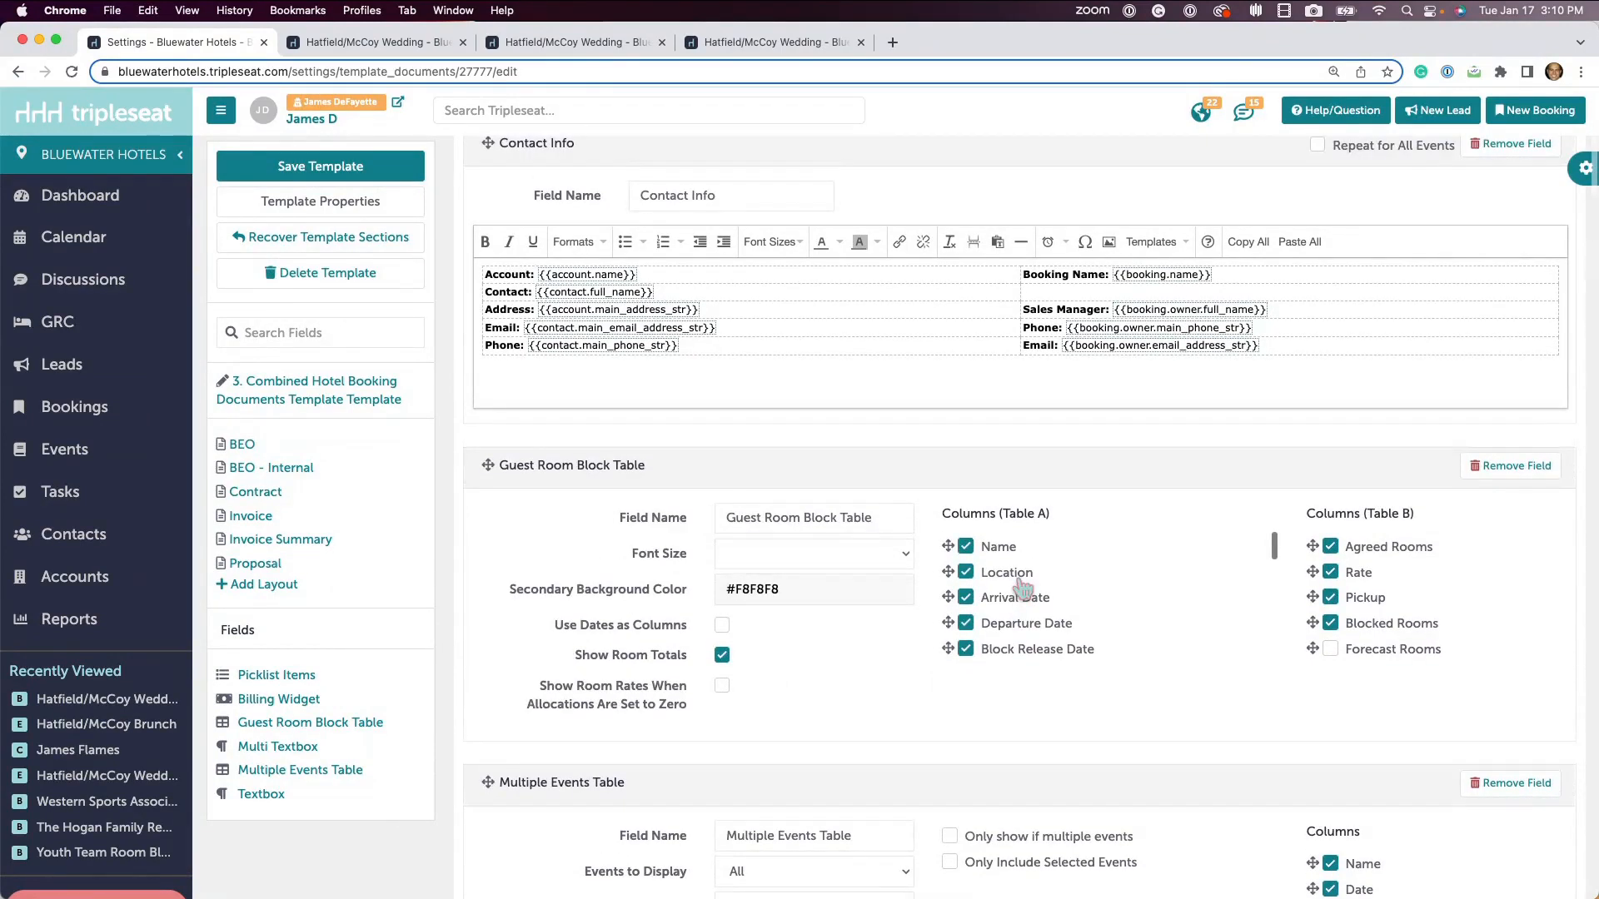
scroll(1022, 589, up, 1)
scroll(1023, 589, down, 3)
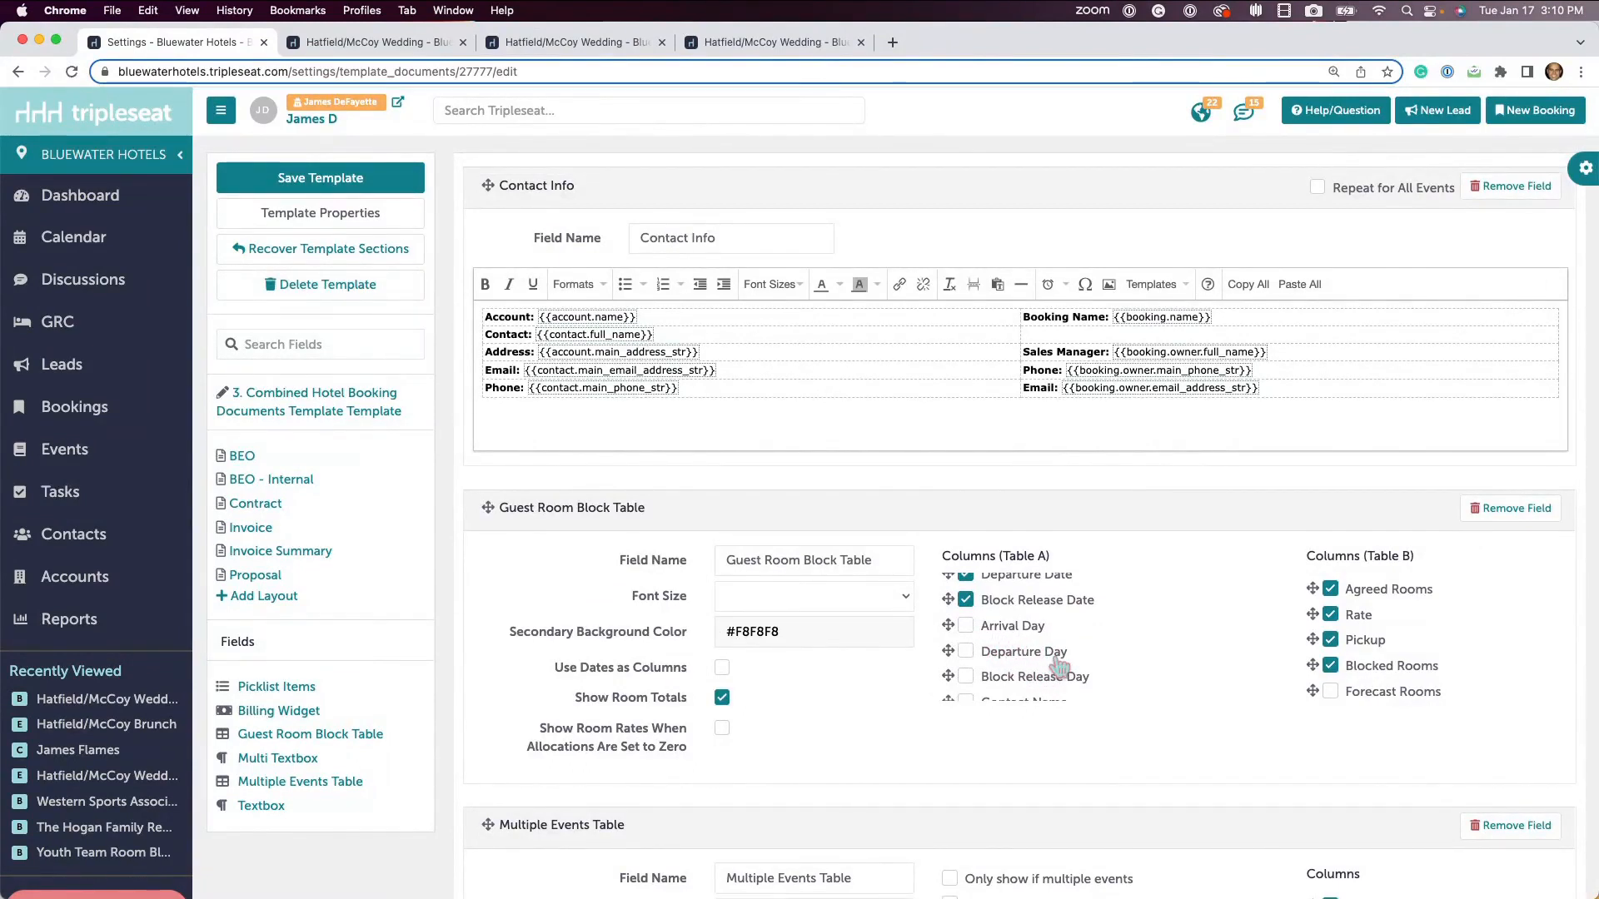
scroll(1059, 666, down, 3)
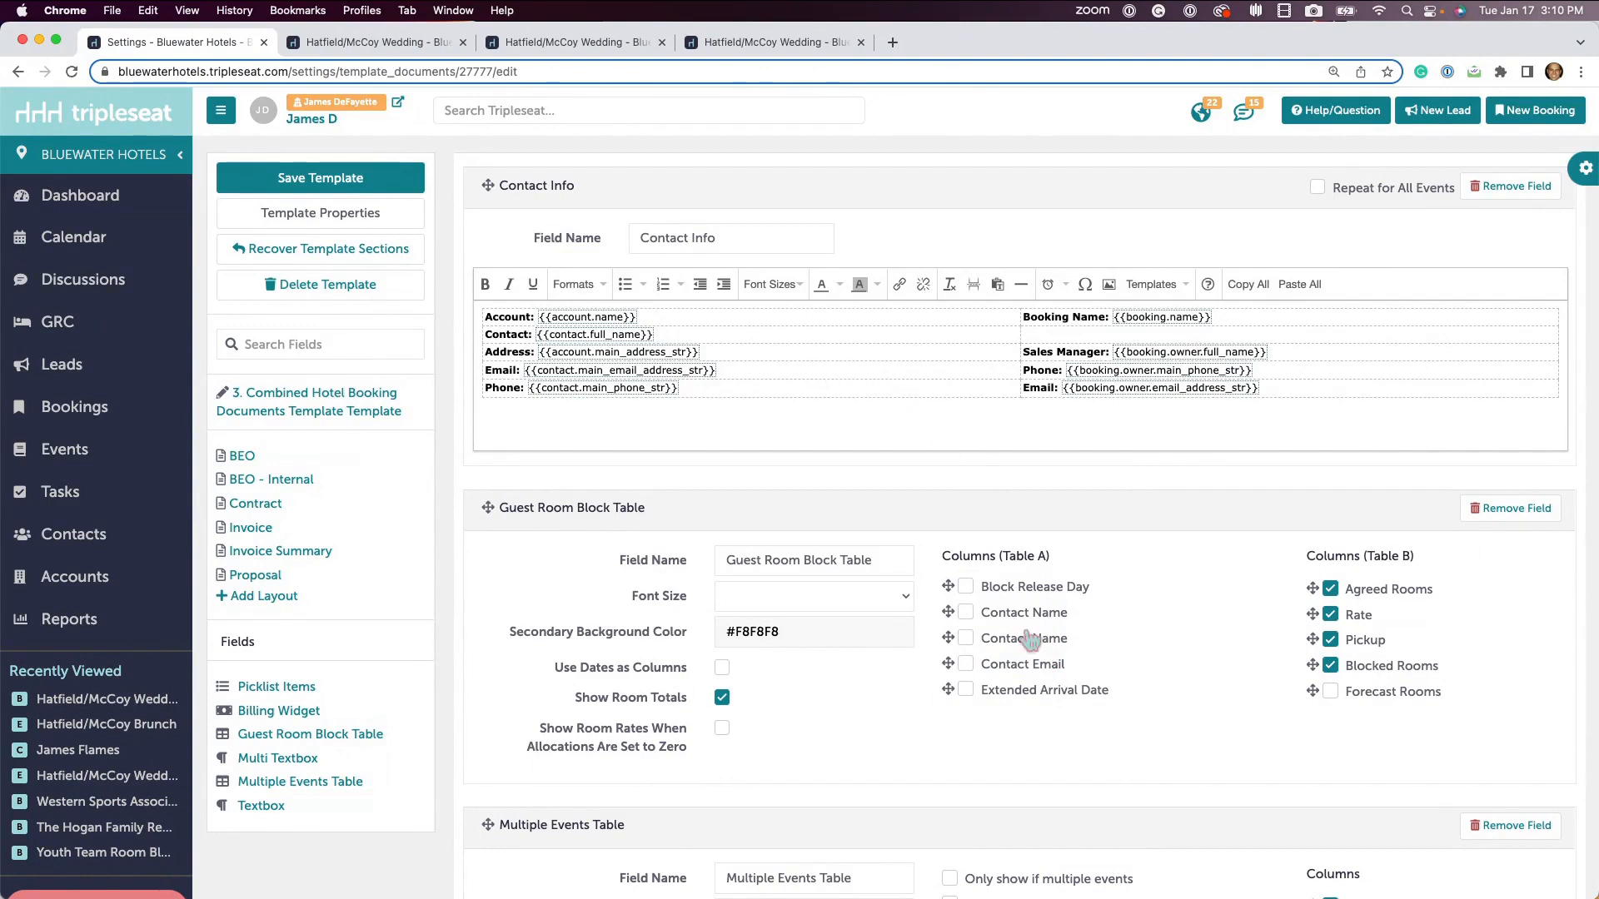
scroll(1031, 639, up, 5)
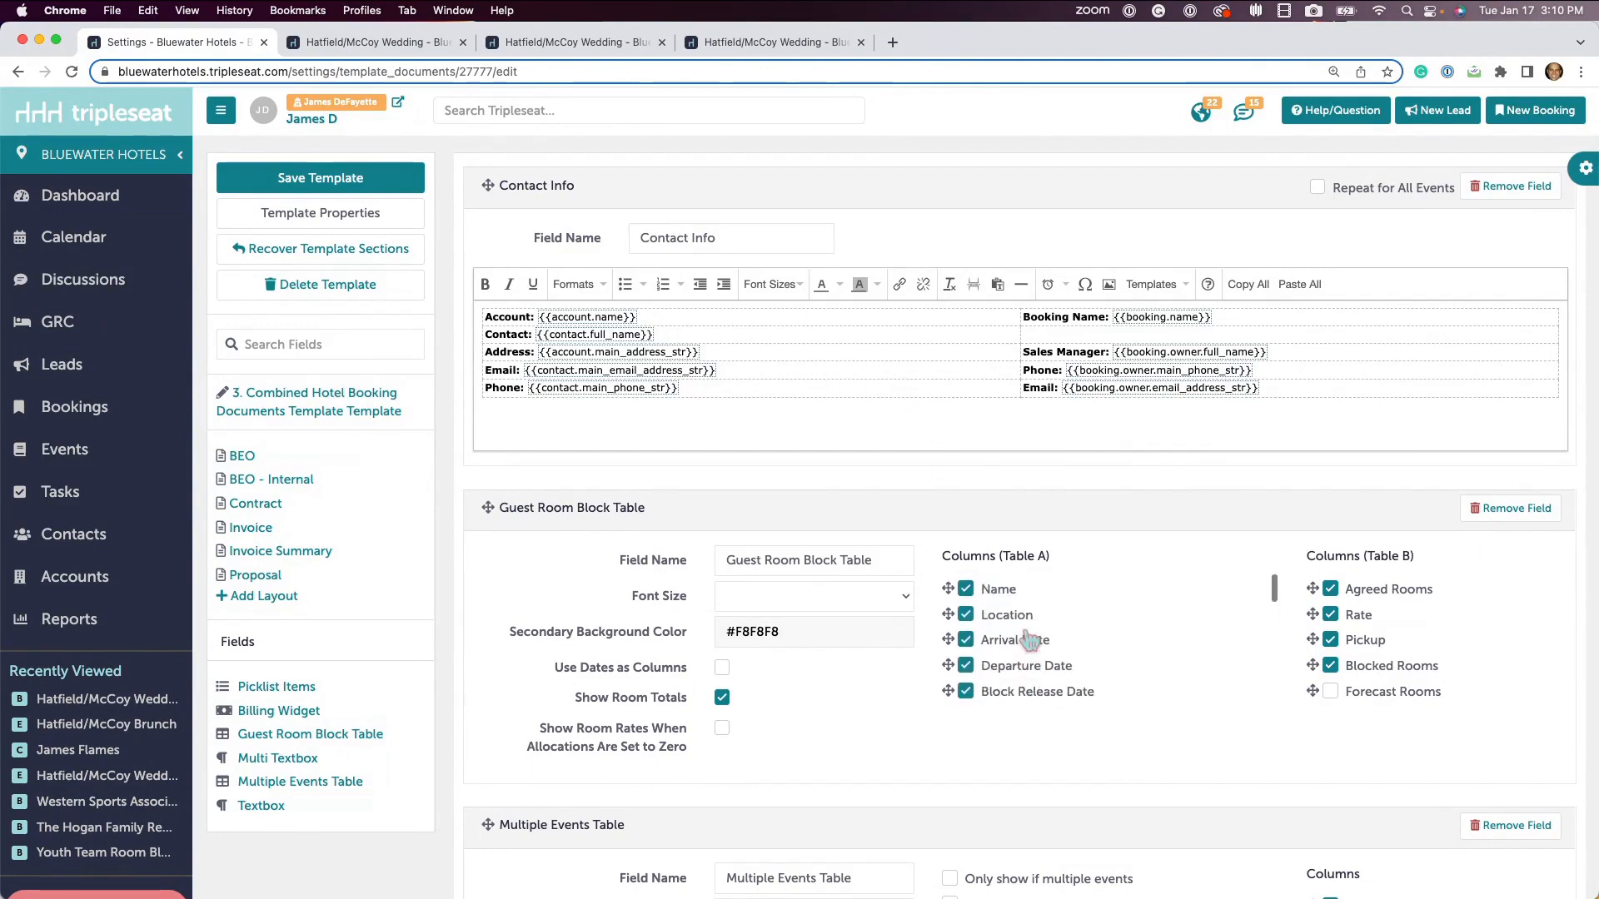
mouse_move(948, 589)
mouse_down()
mouse_move(946, 609)
mouse_move(947, 566)
mouse_move(951, 585)
mouse_up()
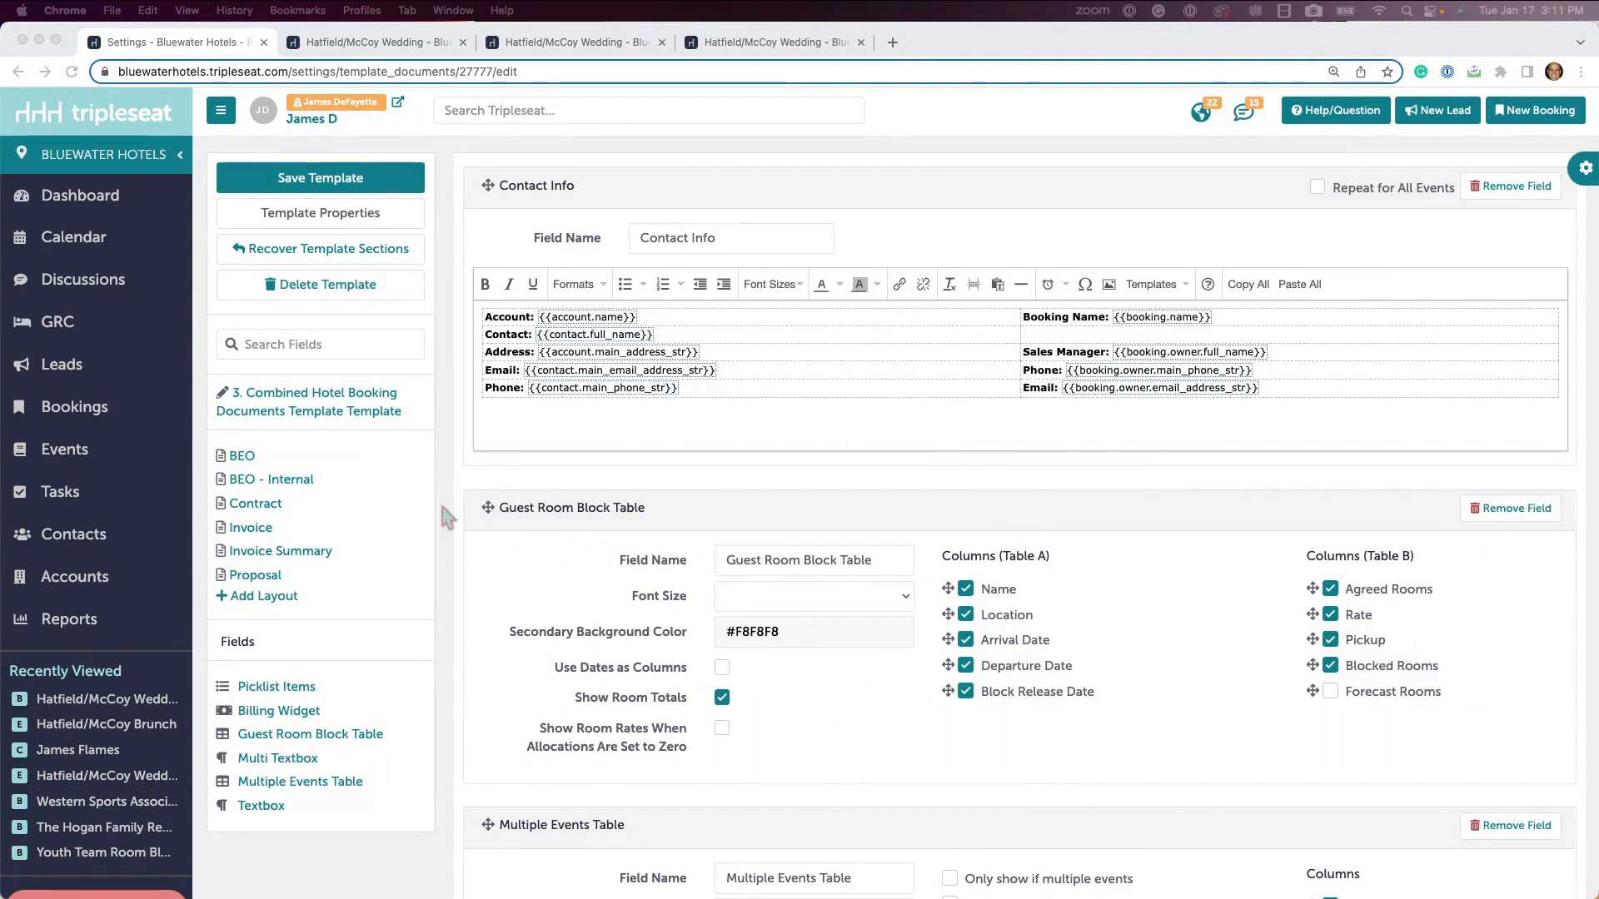
Step: Open the template's Contract layout and examine the Guest Room Block Table's options and Table A columns
click(275, 508)
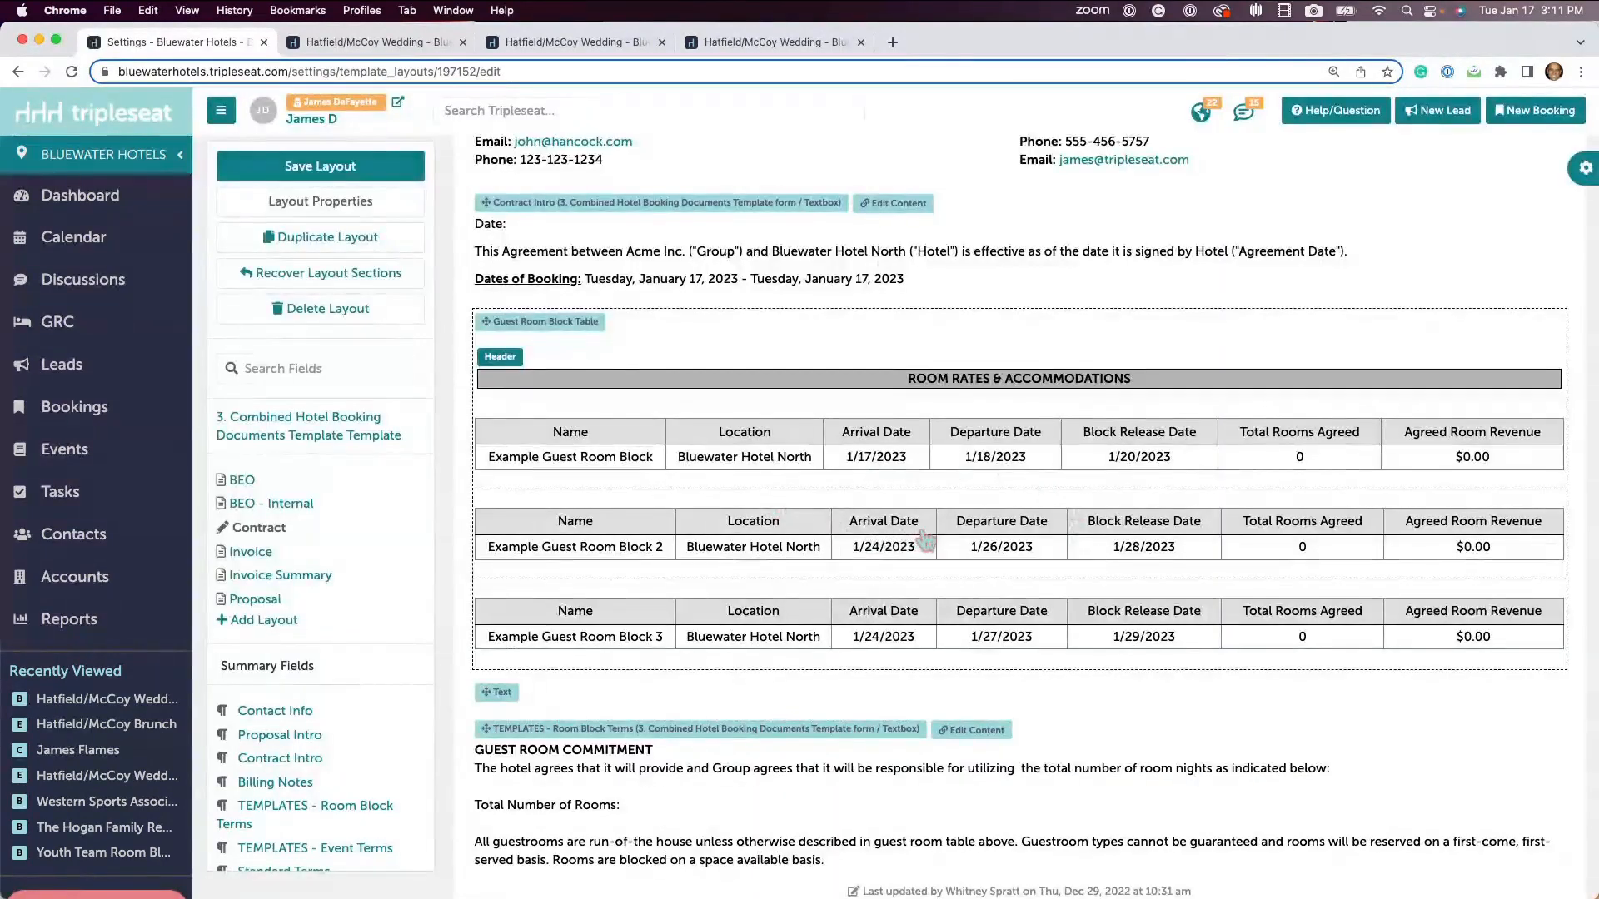
click(924, 537)
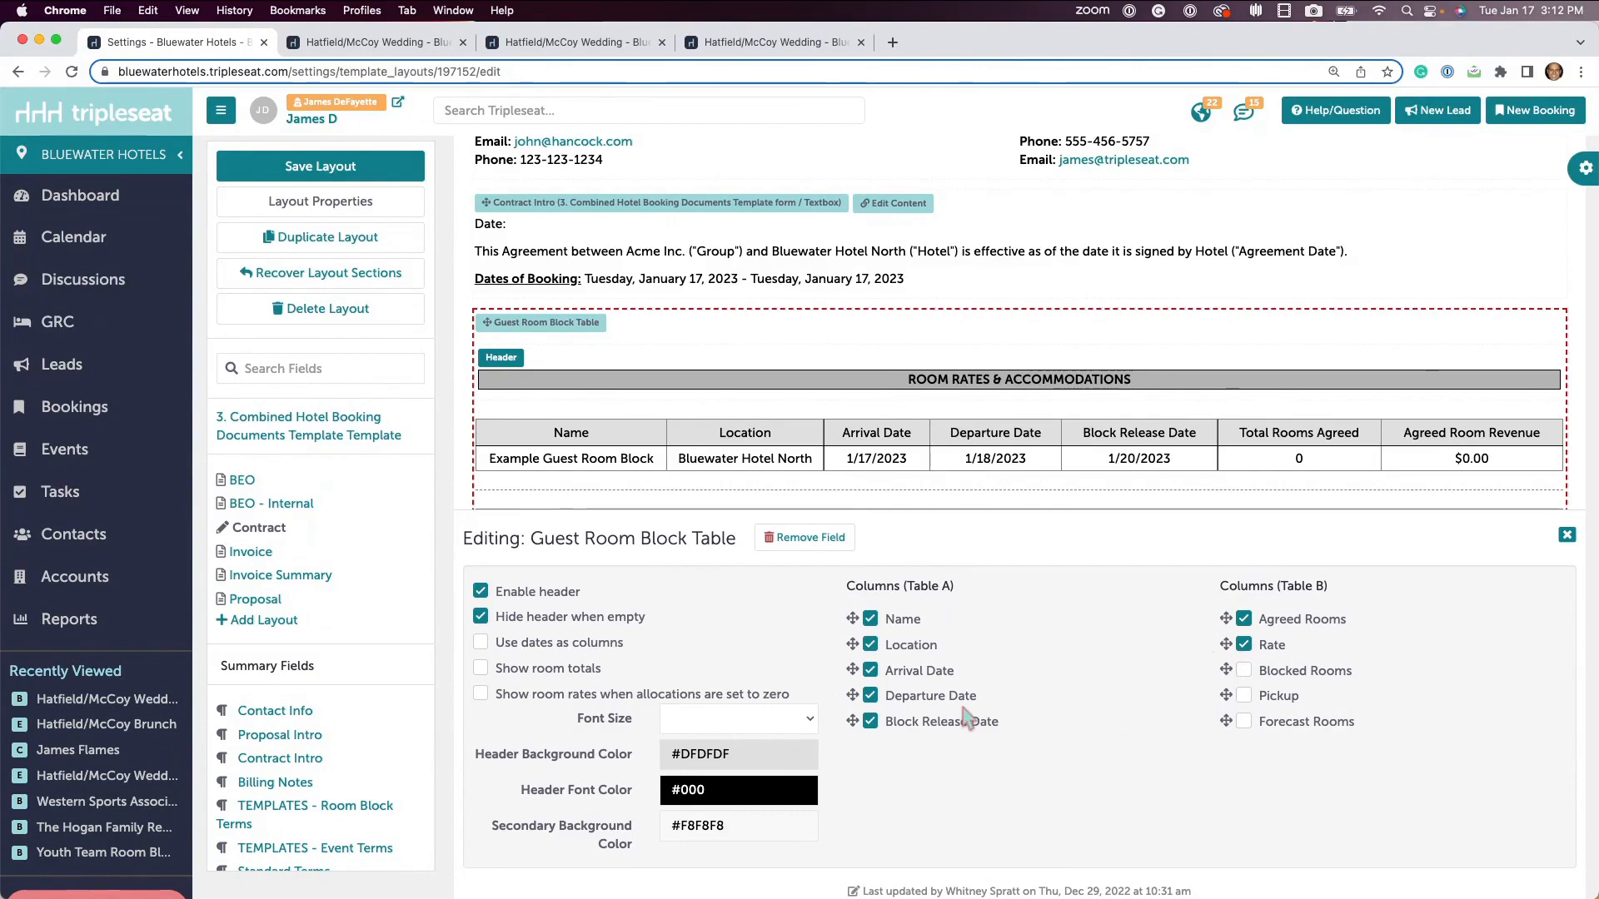
scroll(913, 701, down, 2)
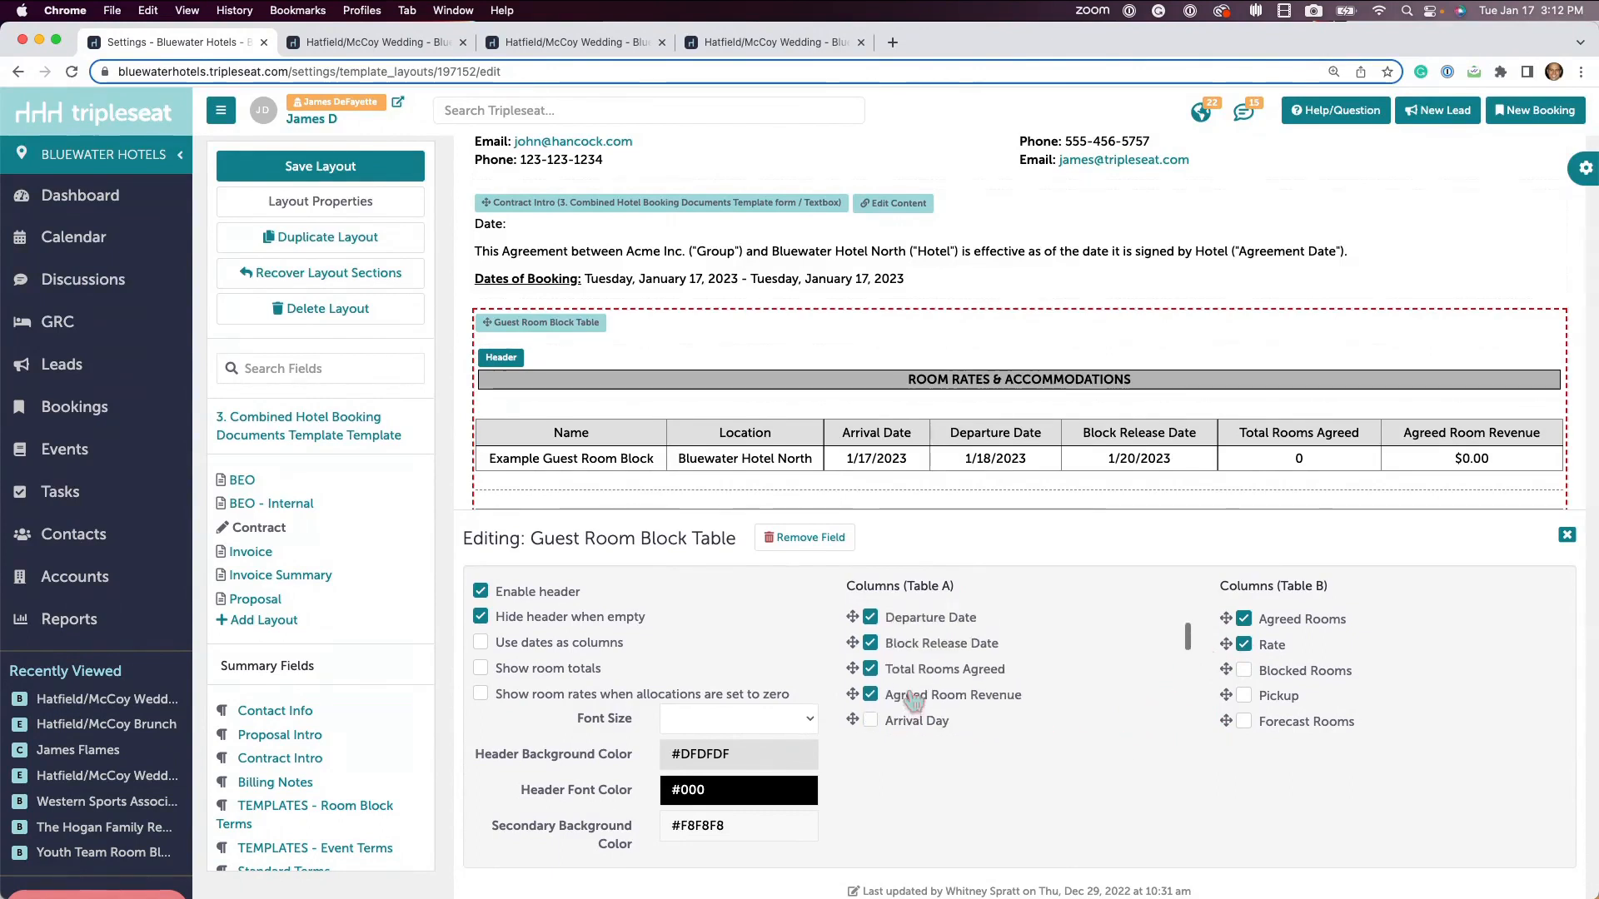
scroll(914, 702, up, 3)
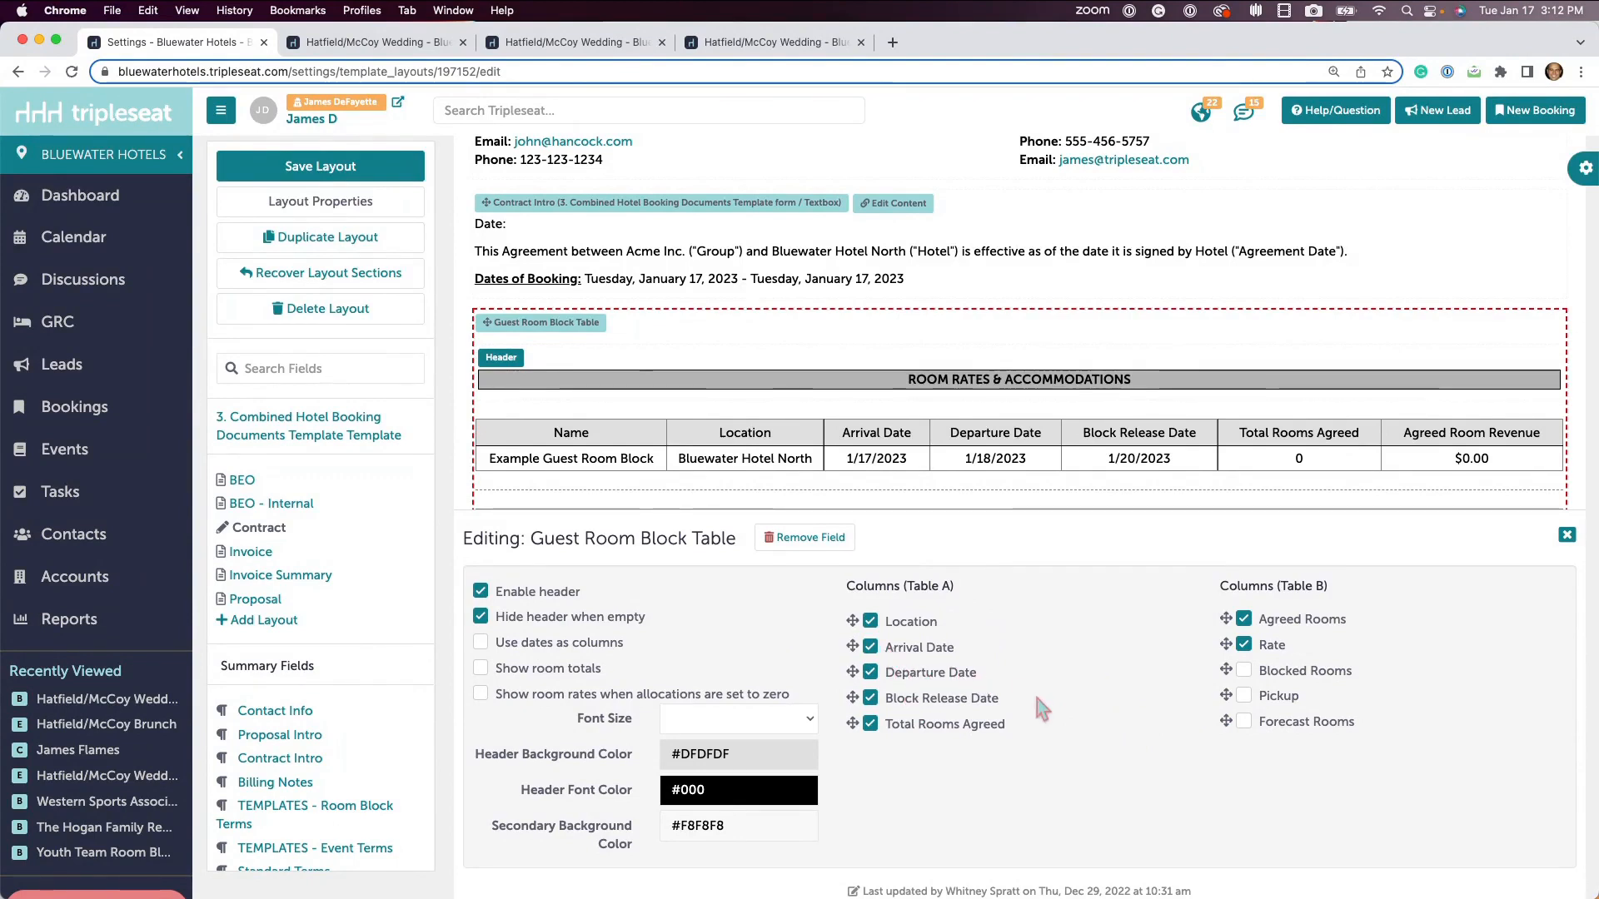
Step: Review the room block tables and booking information in the wedding's opened contract
click(410, 46)
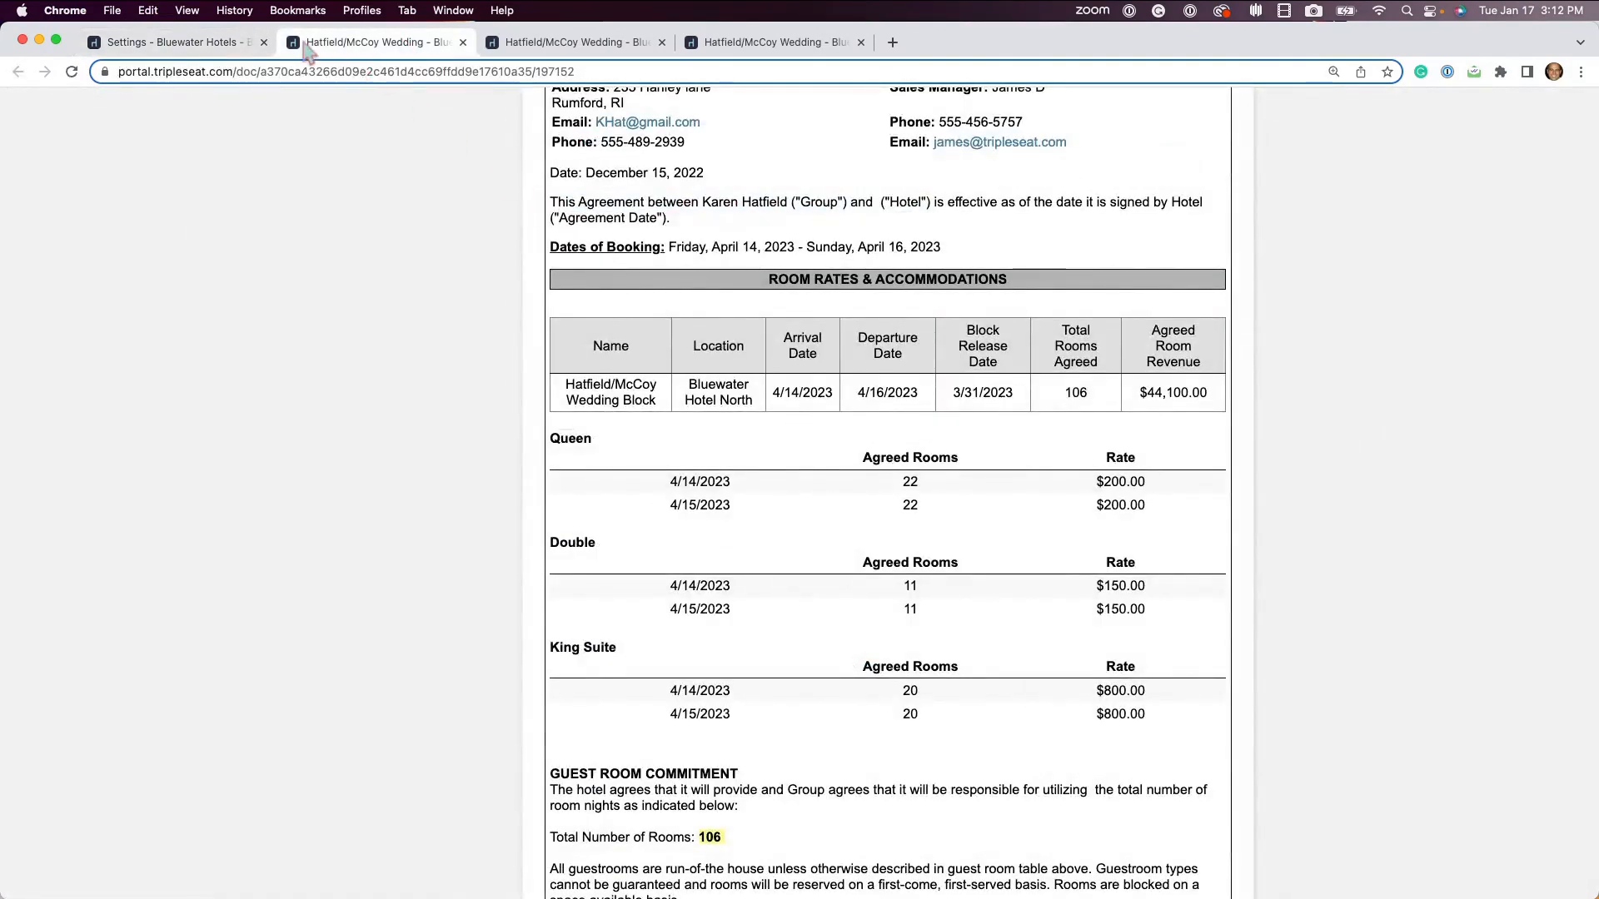
scroll(789, 397, up, 1)
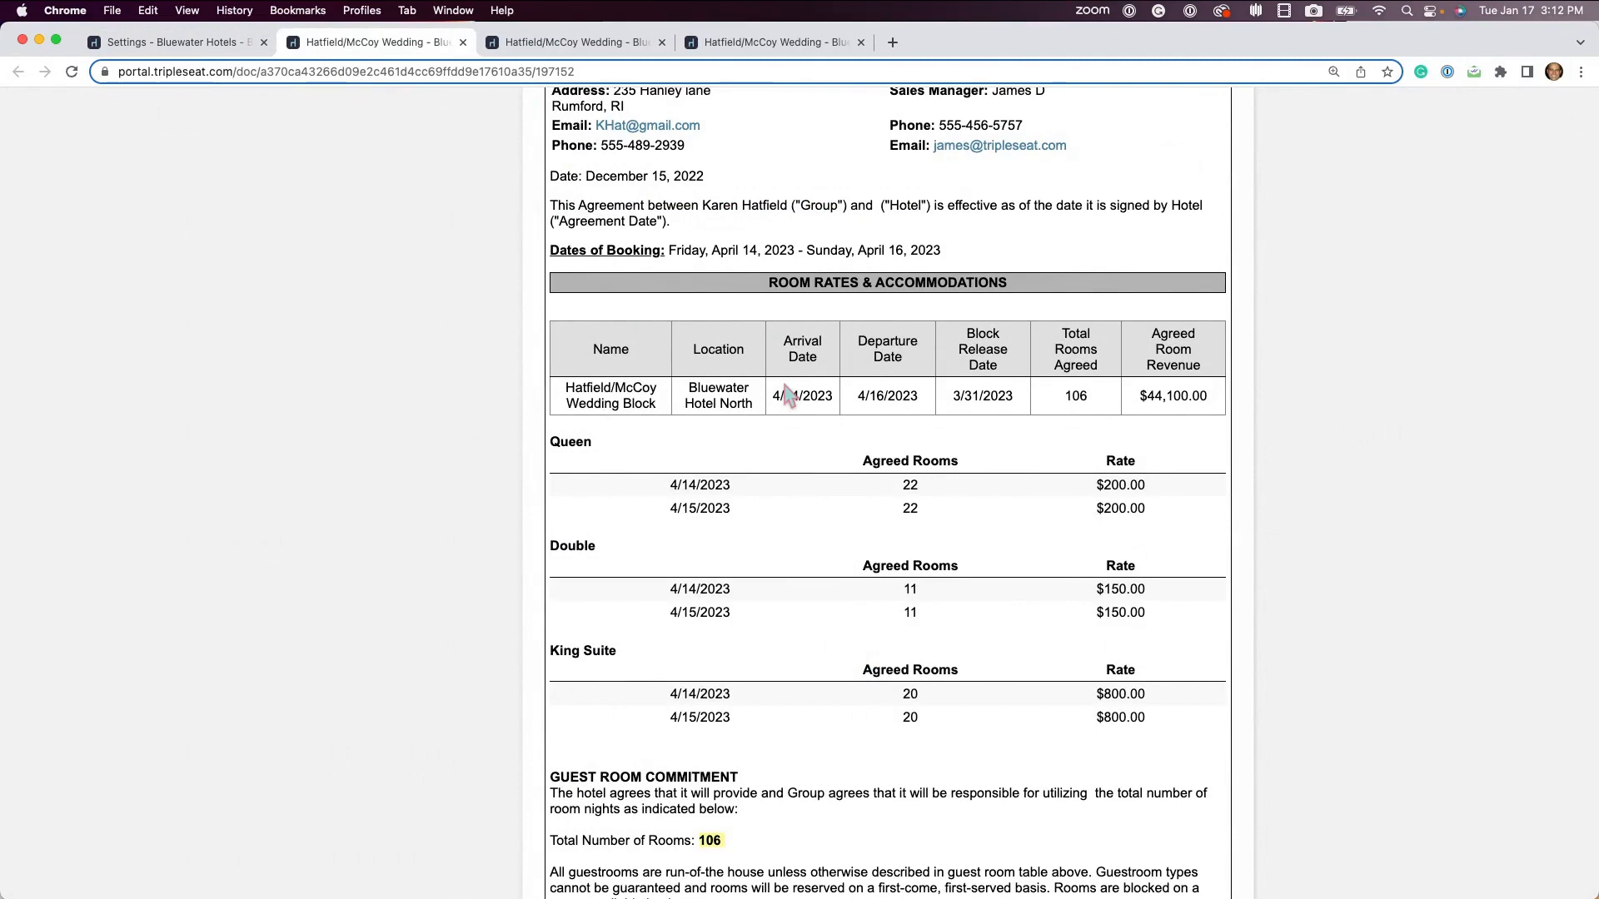
scroll(789, 397, up, 3)
scroll(797, 551, down, 1)
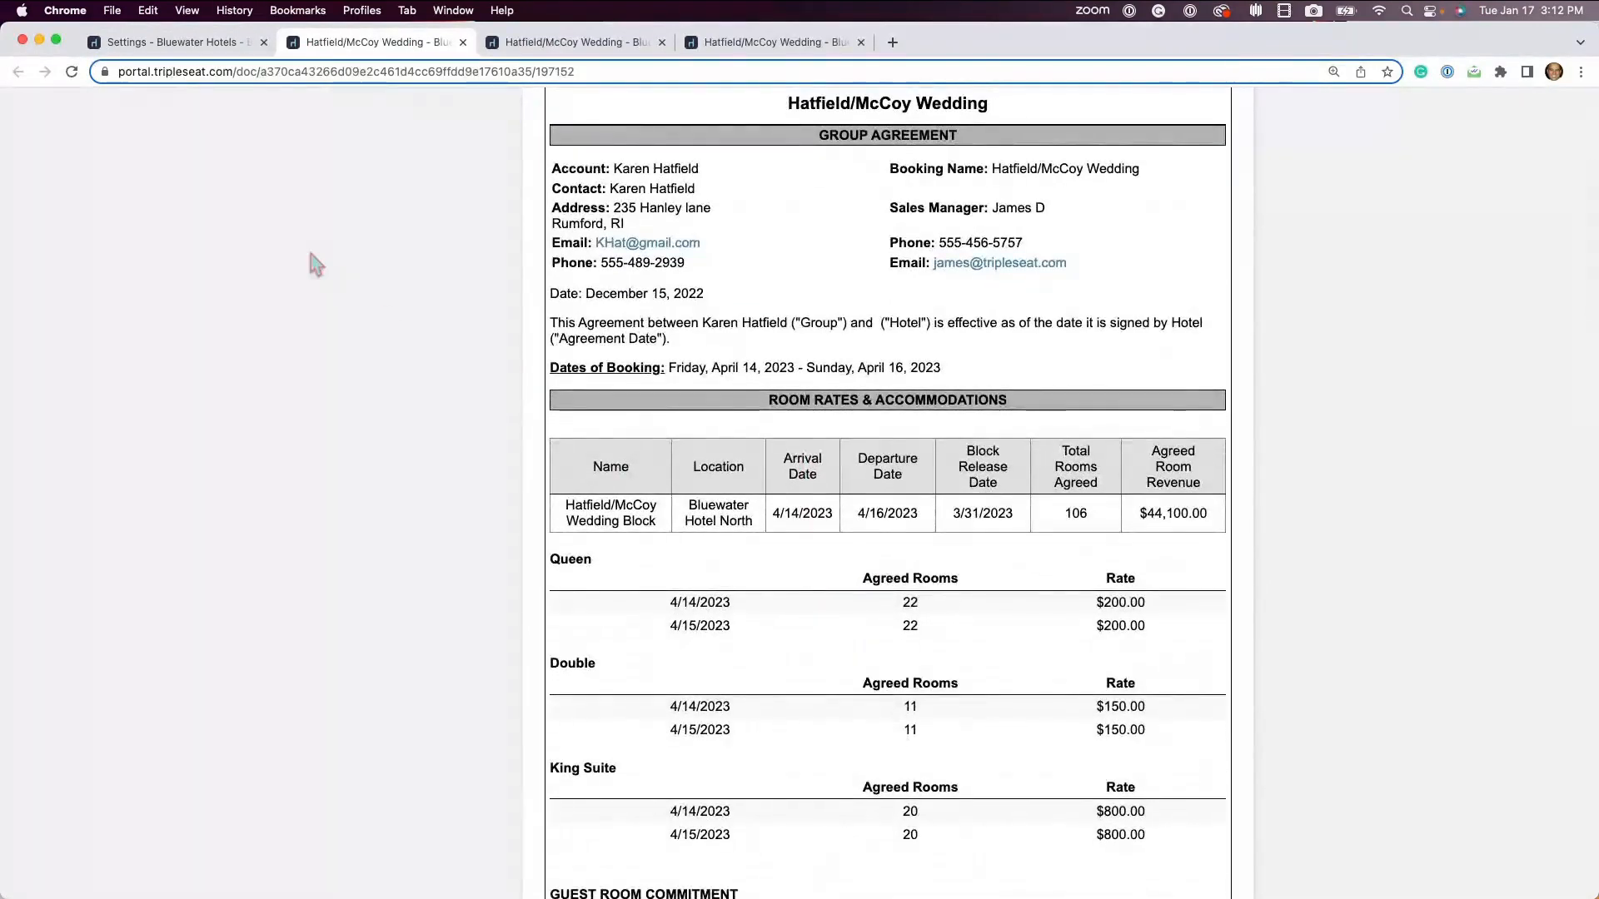
Step: Enable dates as columns for the Contract layout's Guest Room Block Table, save the layout and check the wedding contract
click(150, 42)
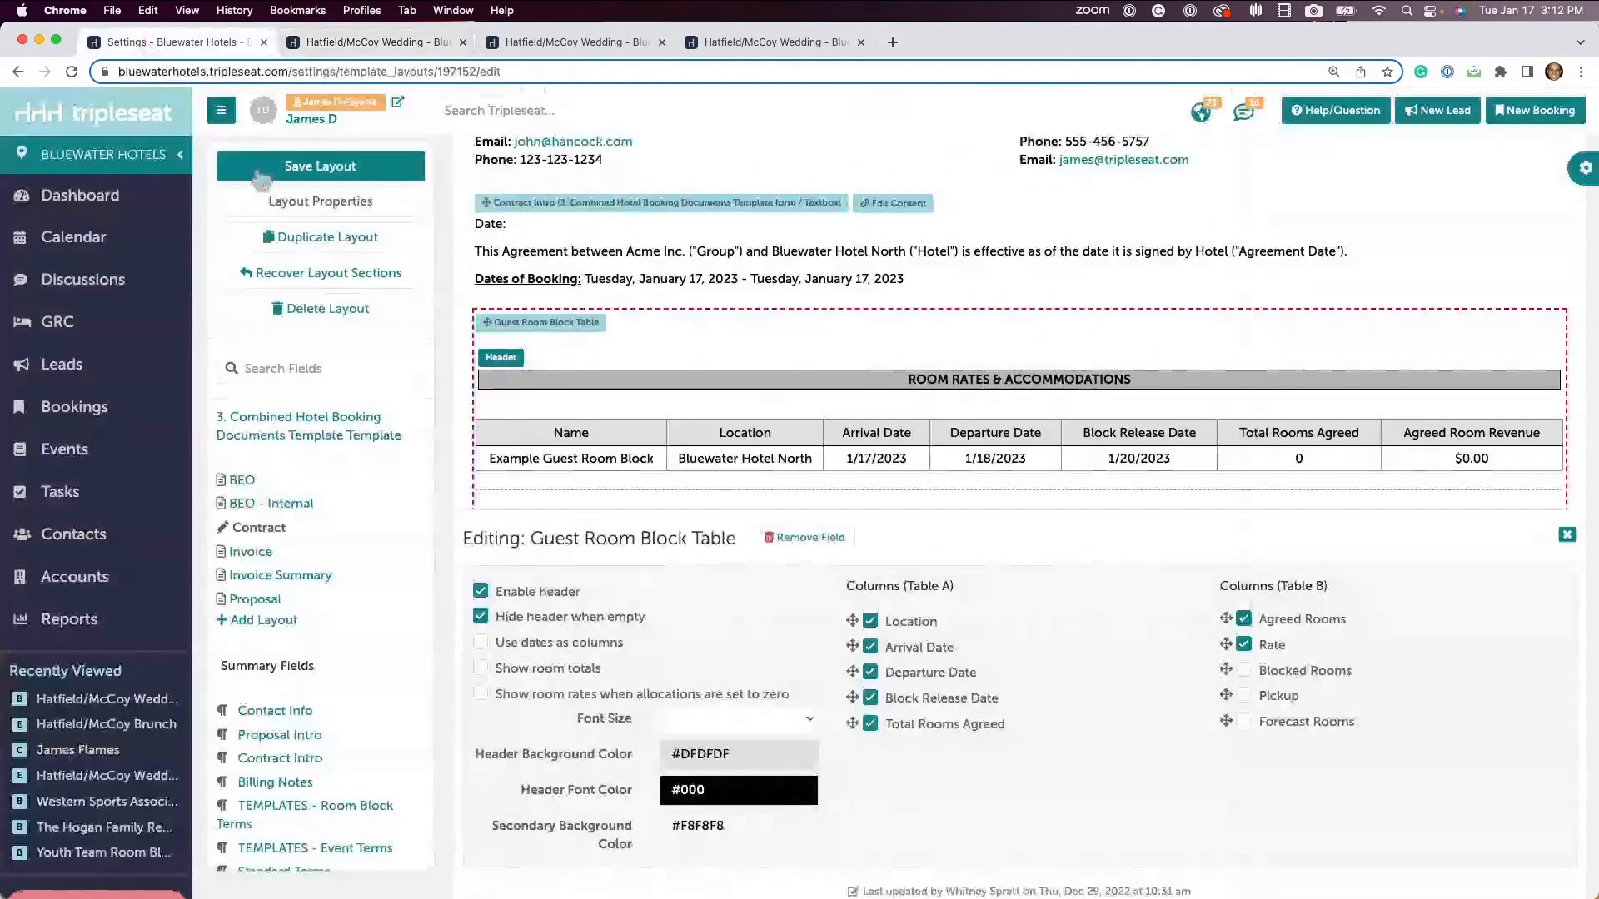
click(482, 643)
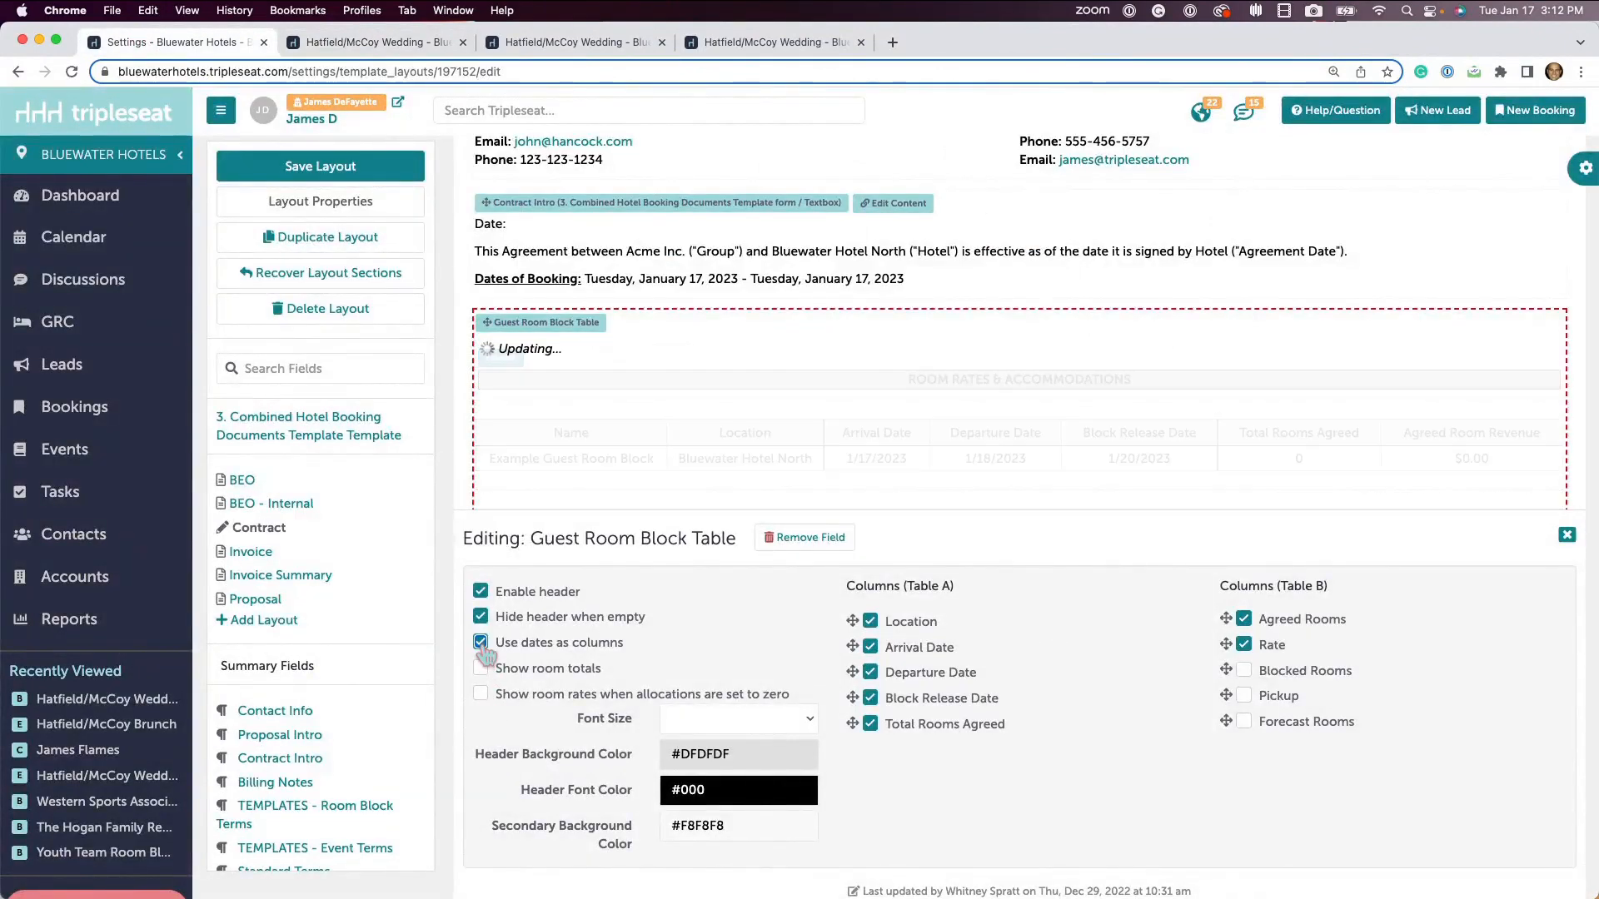
click(403, 171)
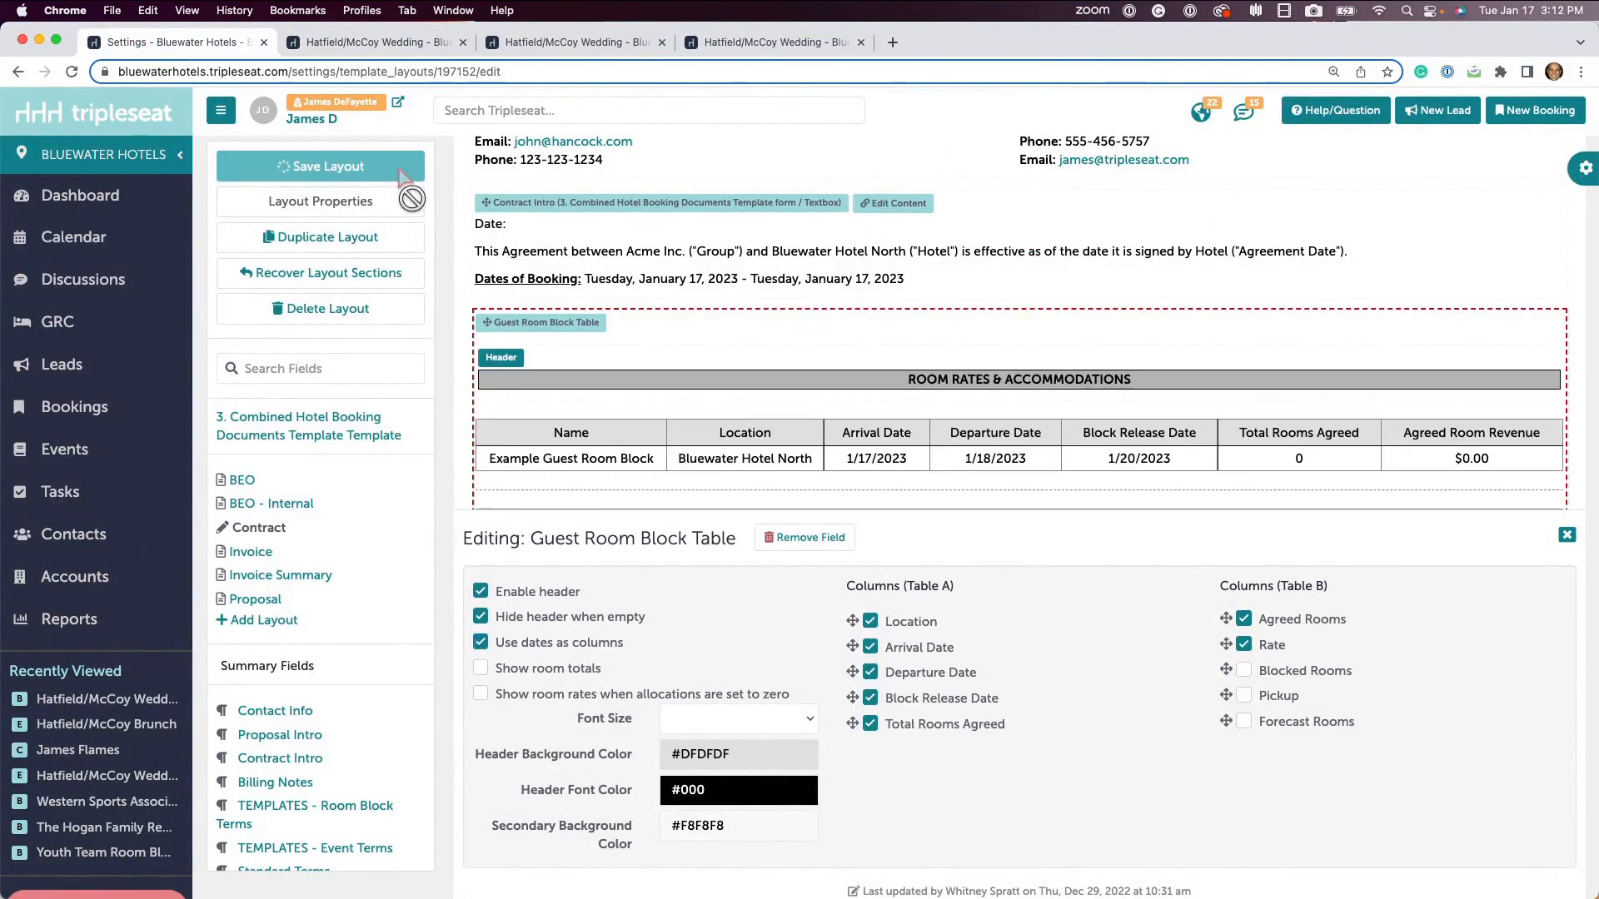
click(402, 50)
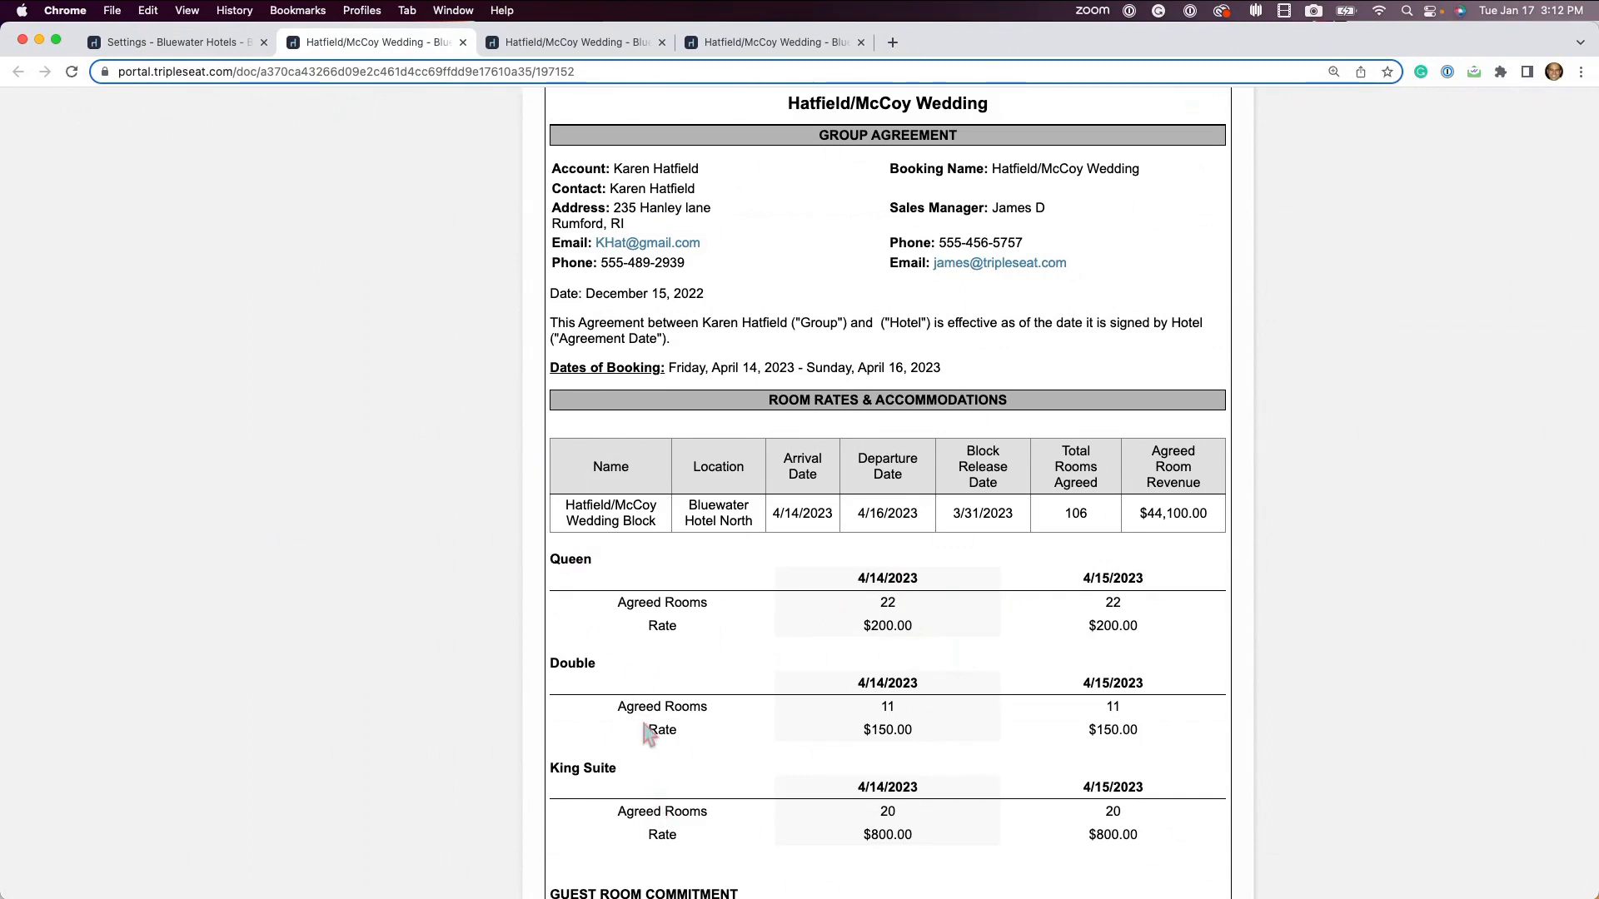
Step: Open the recently viewed wedding booking and the content of the "3. Combined Hotel Booking Documents Template" in the SmartDocs settings
click(178, 50)
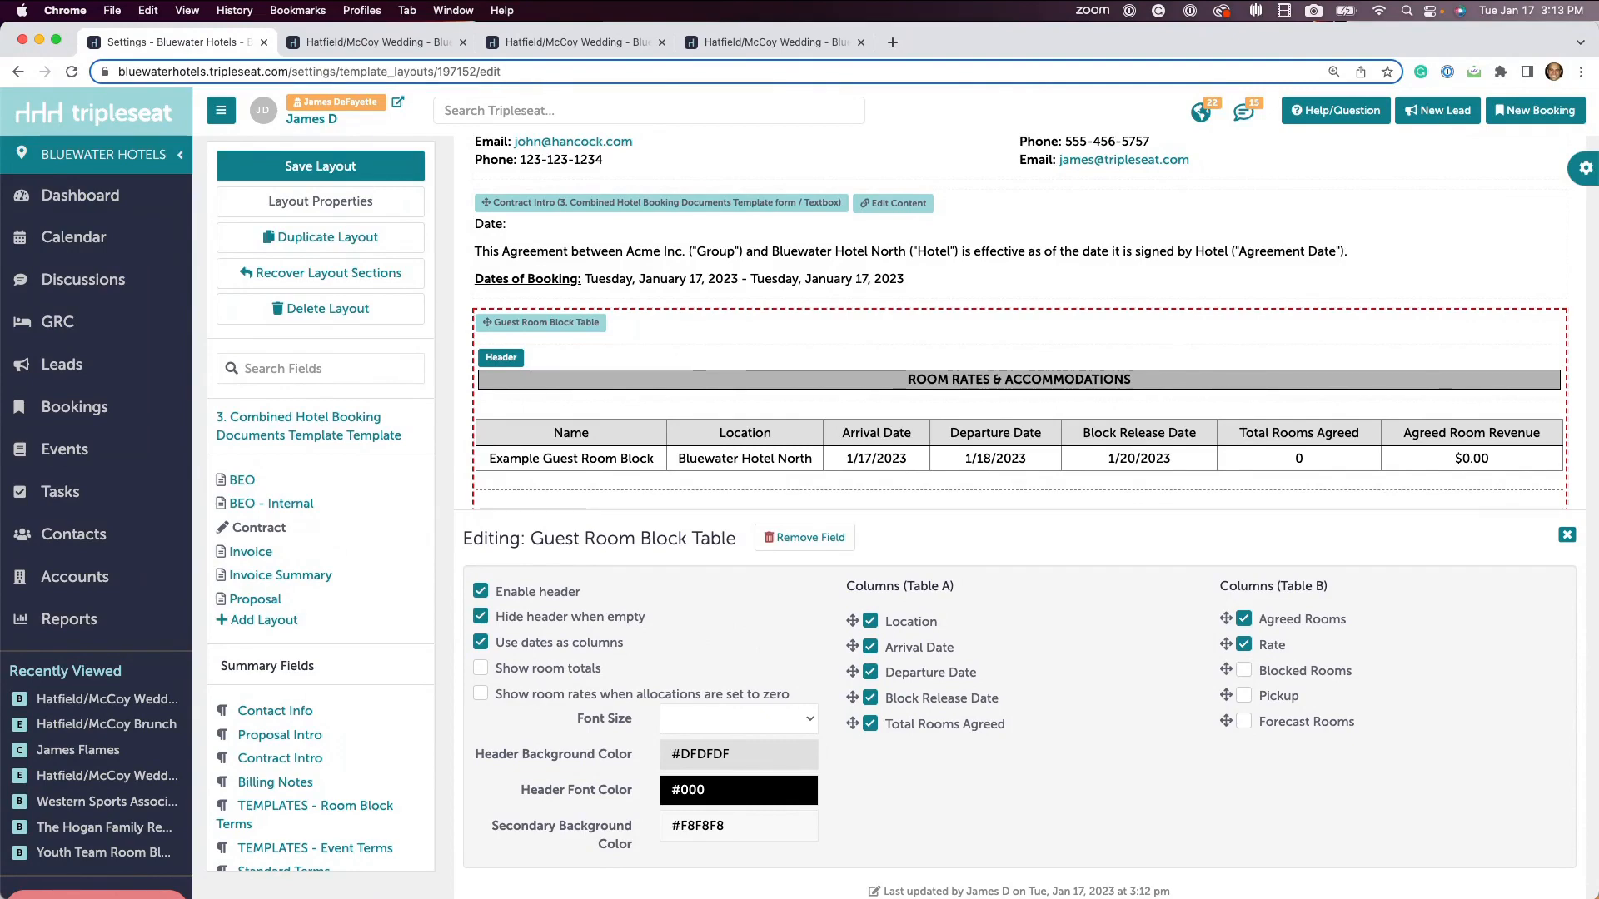
click(63, 702)
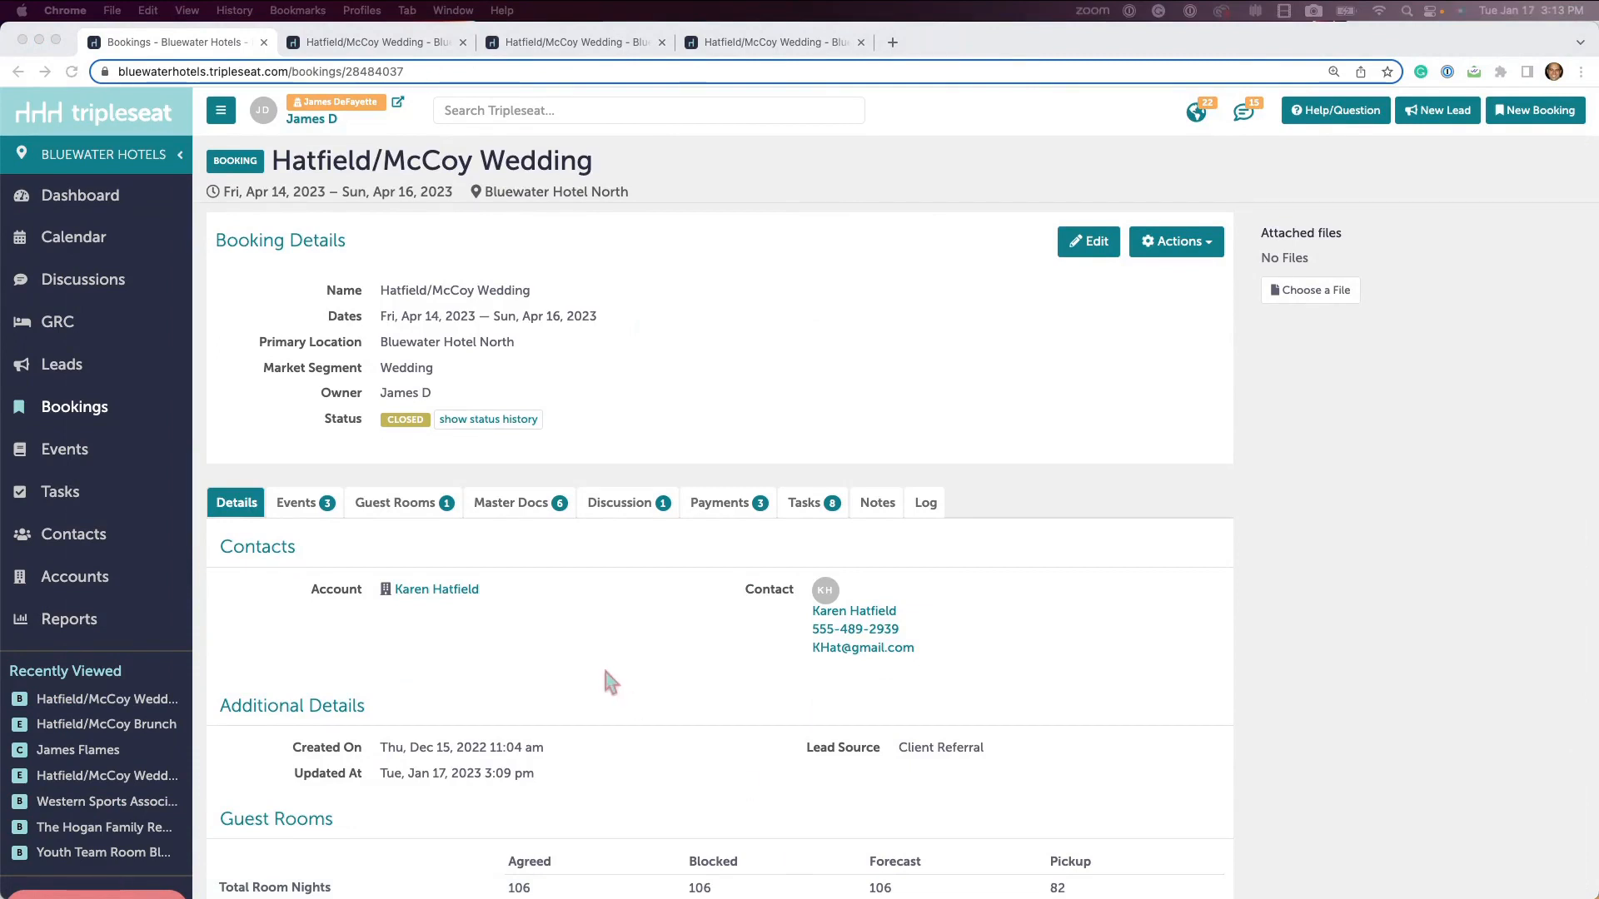
scroll(111, 762, down, 5)
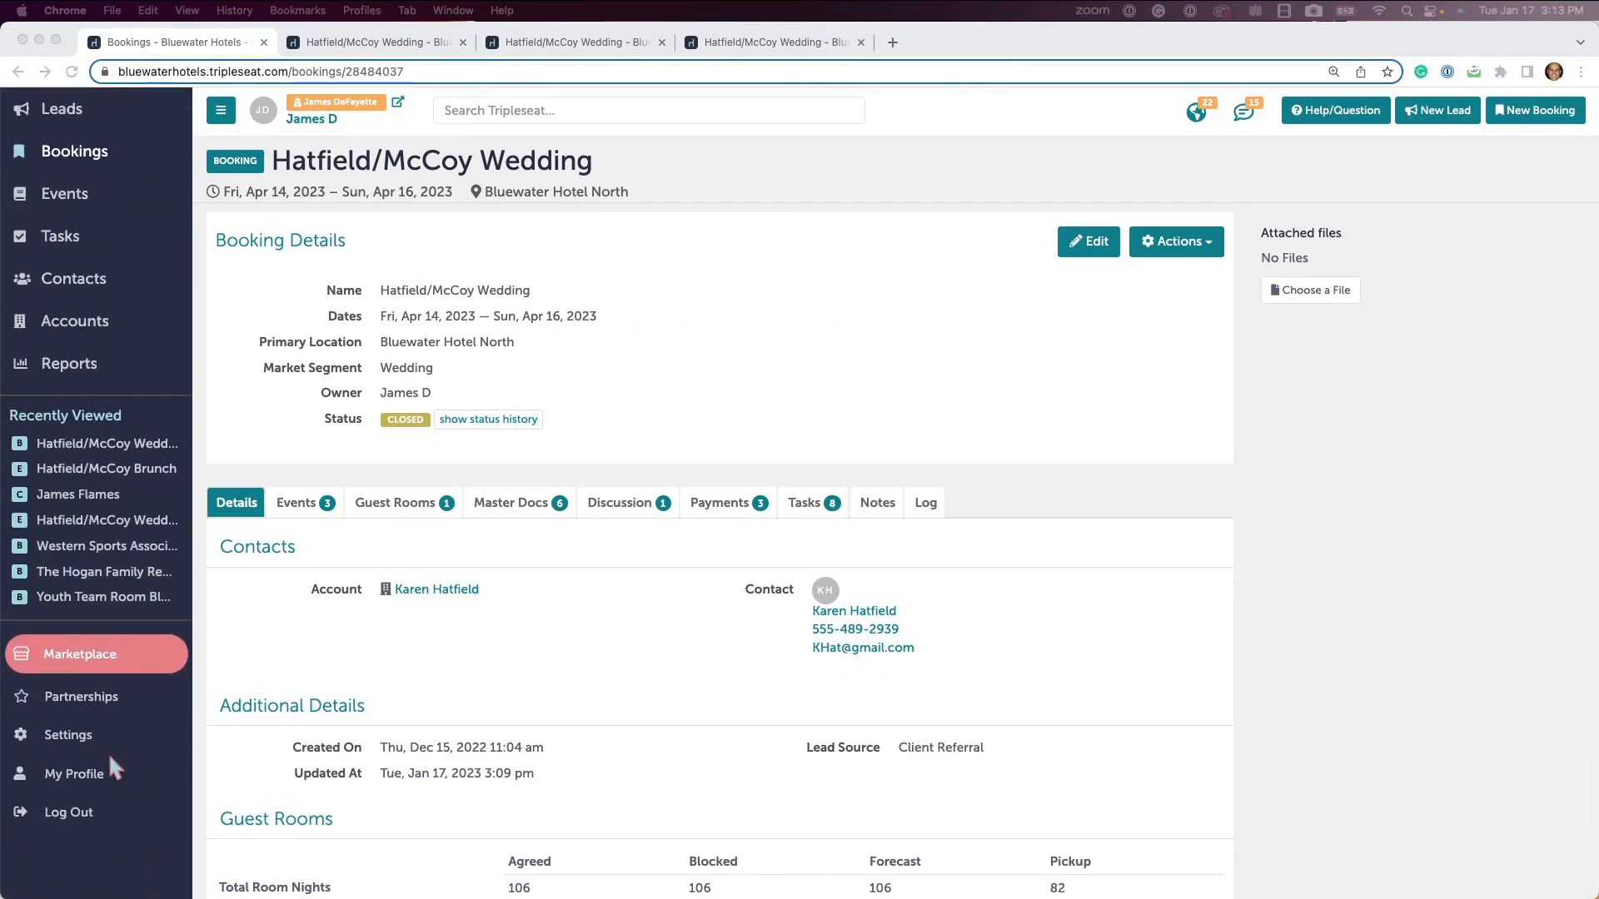
click(88, 735)
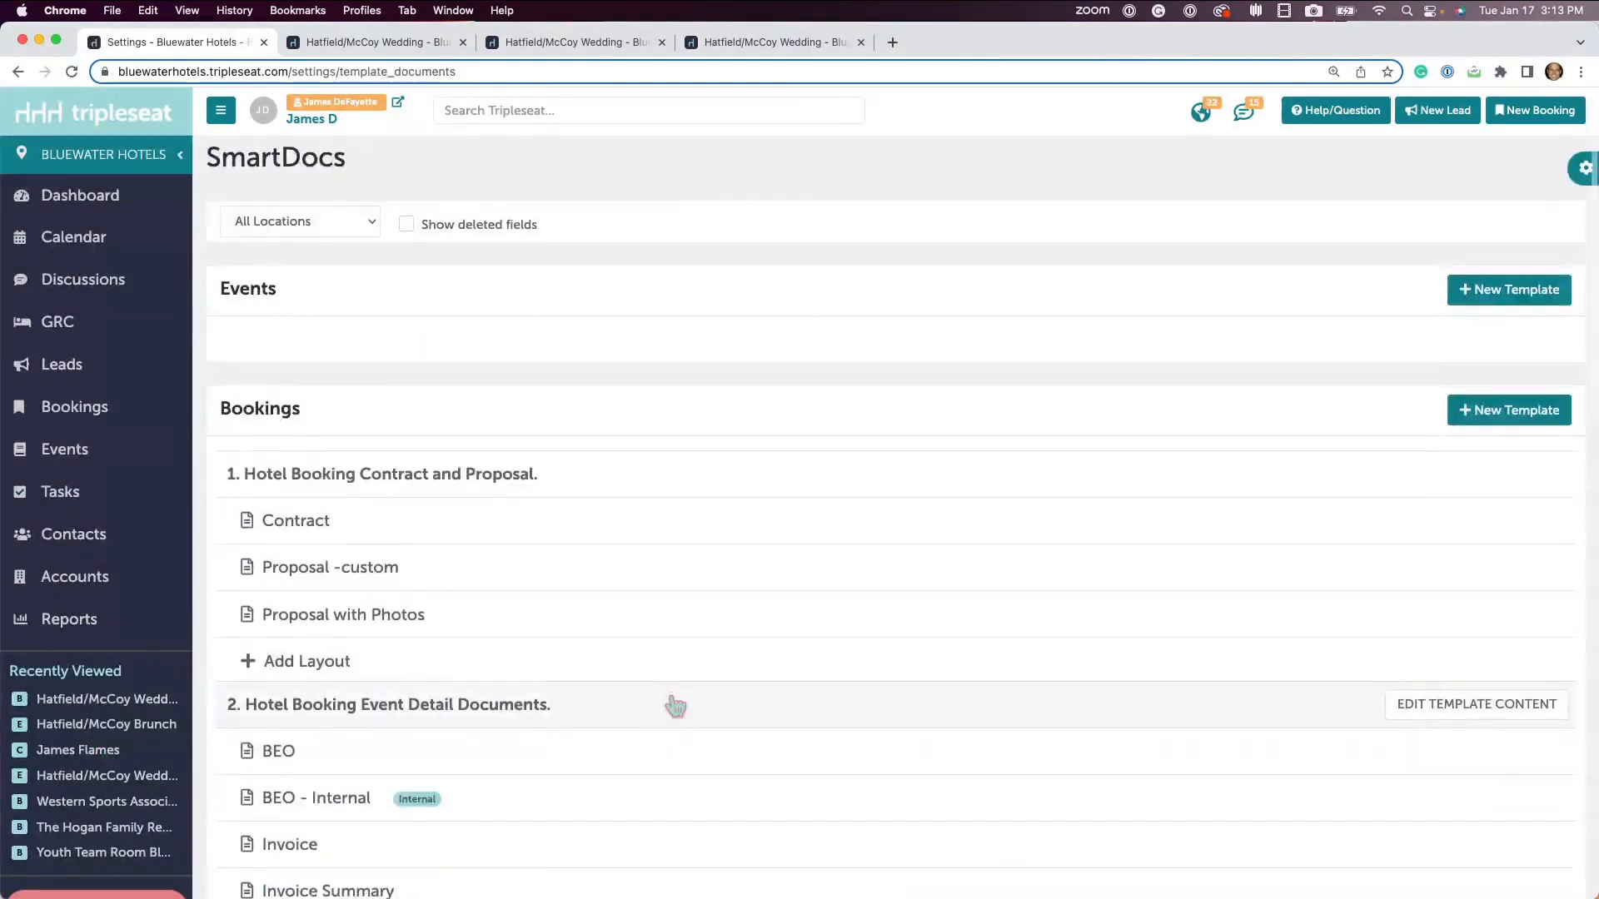
scroll(671, 706, down, 10)
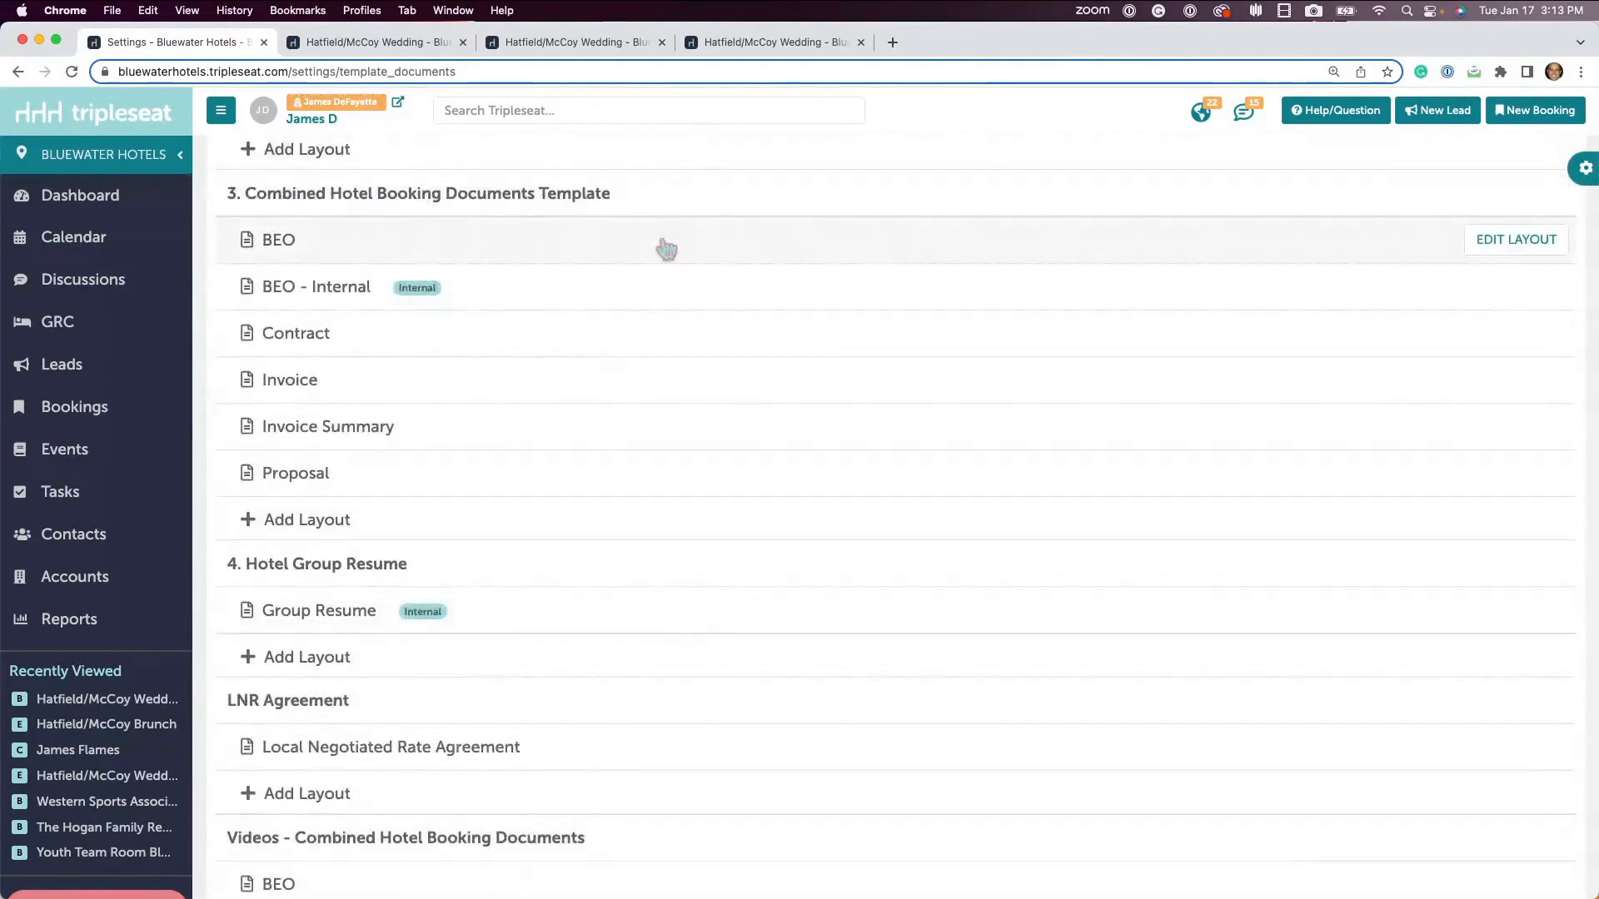
click(666, 248)
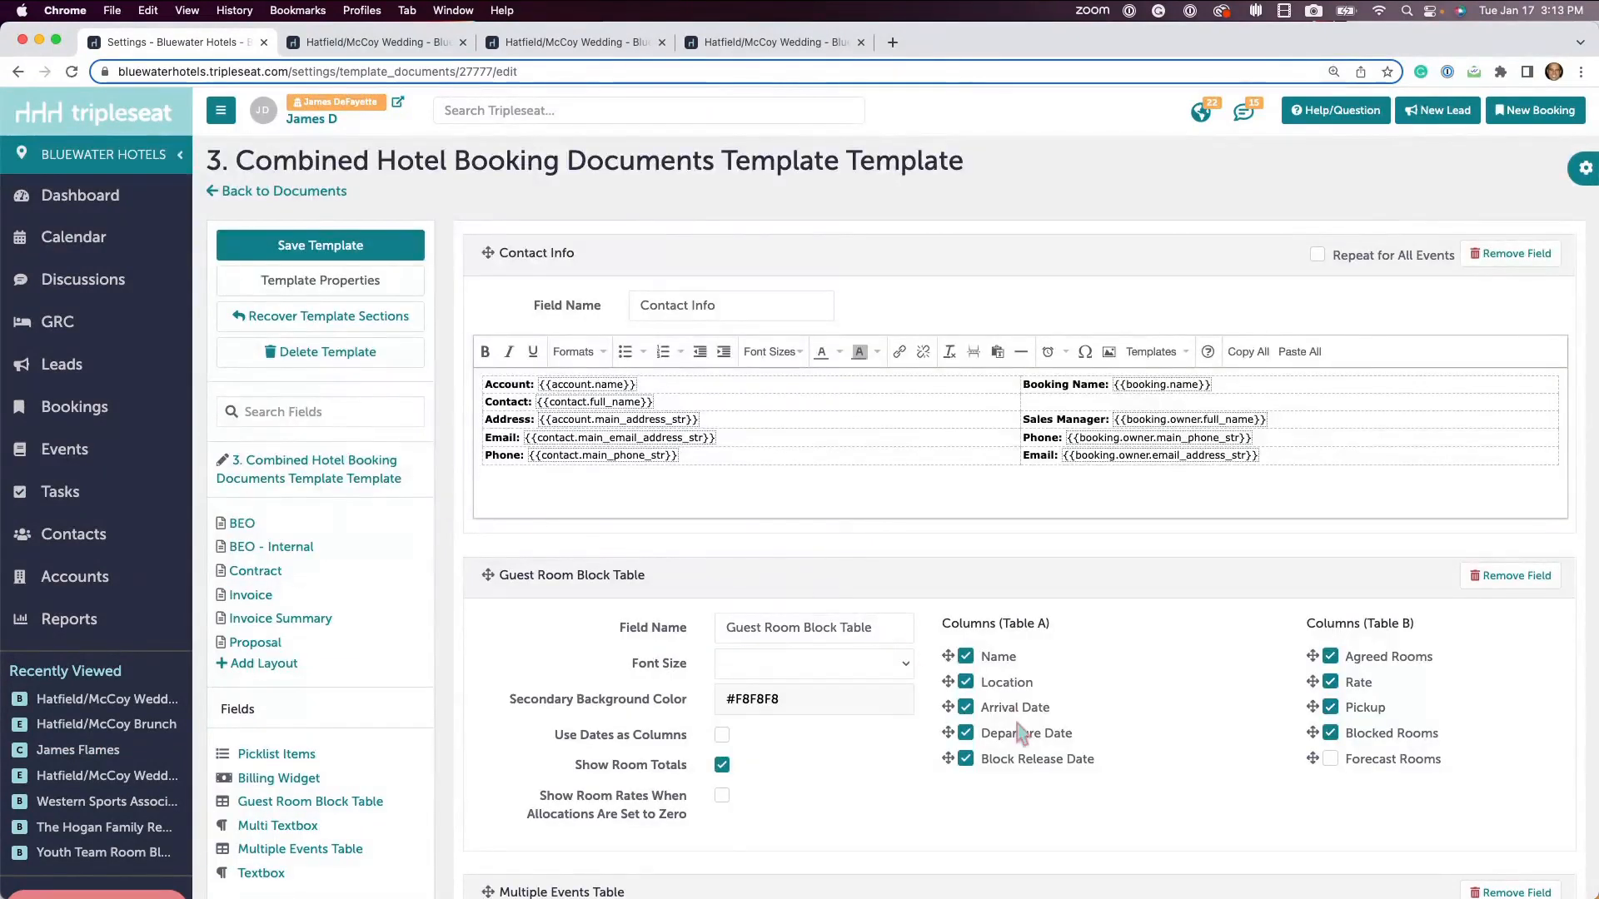
scroll(1020, 733, down, 2)
scroll(1020, 733, up, 3)
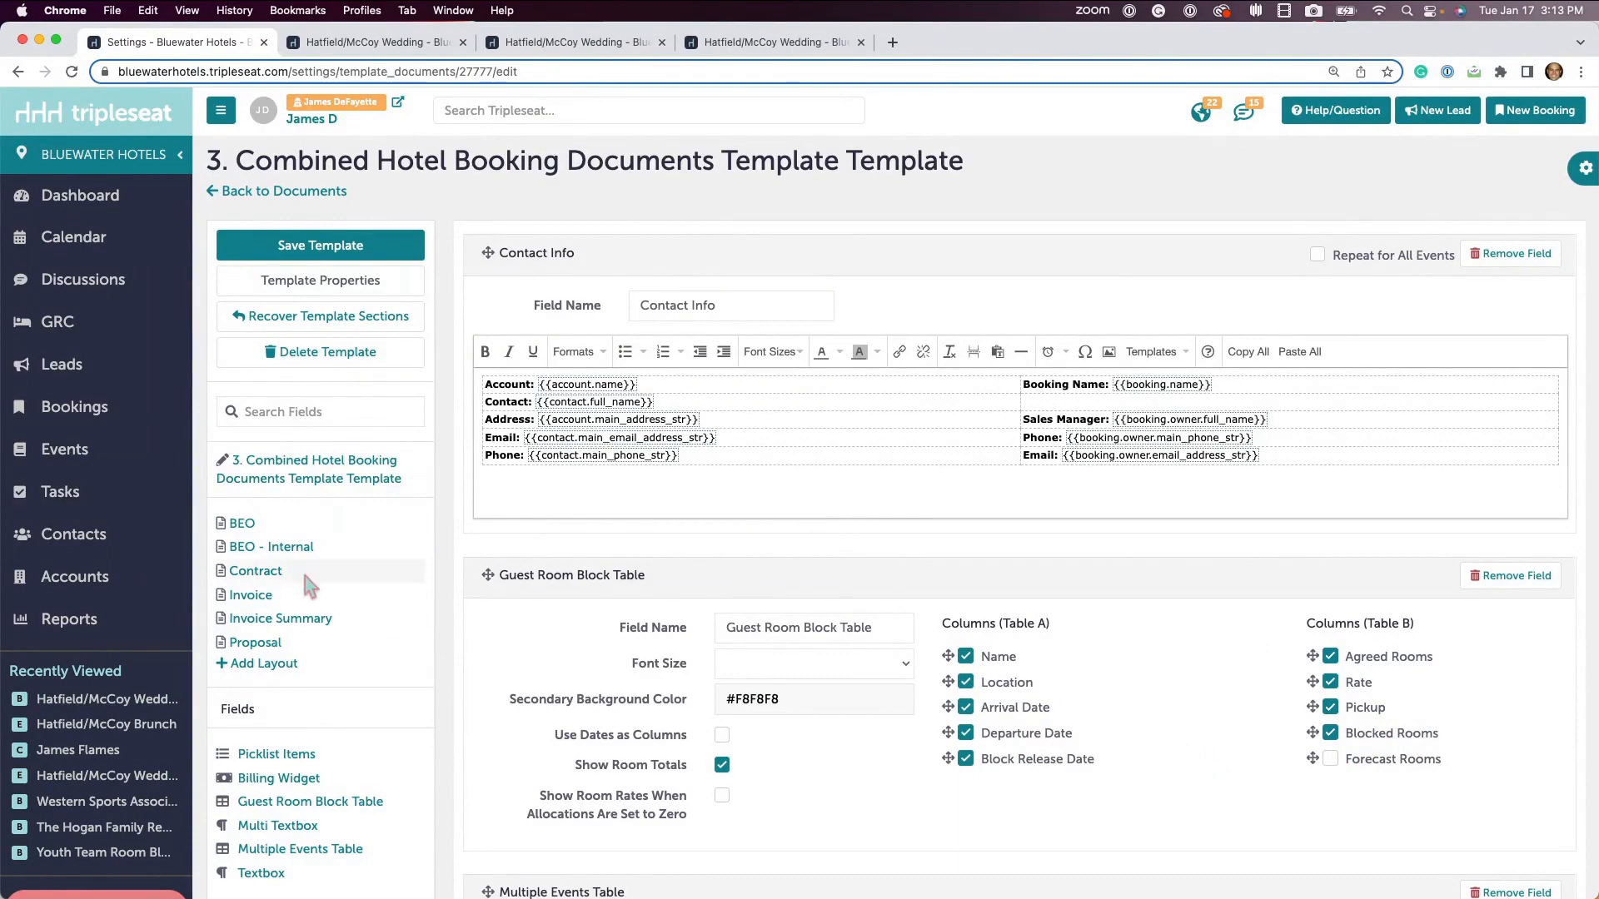
Step: Open the template's Contract layout and inspect the settings of its Guest Room Block Table
click(242, 571)
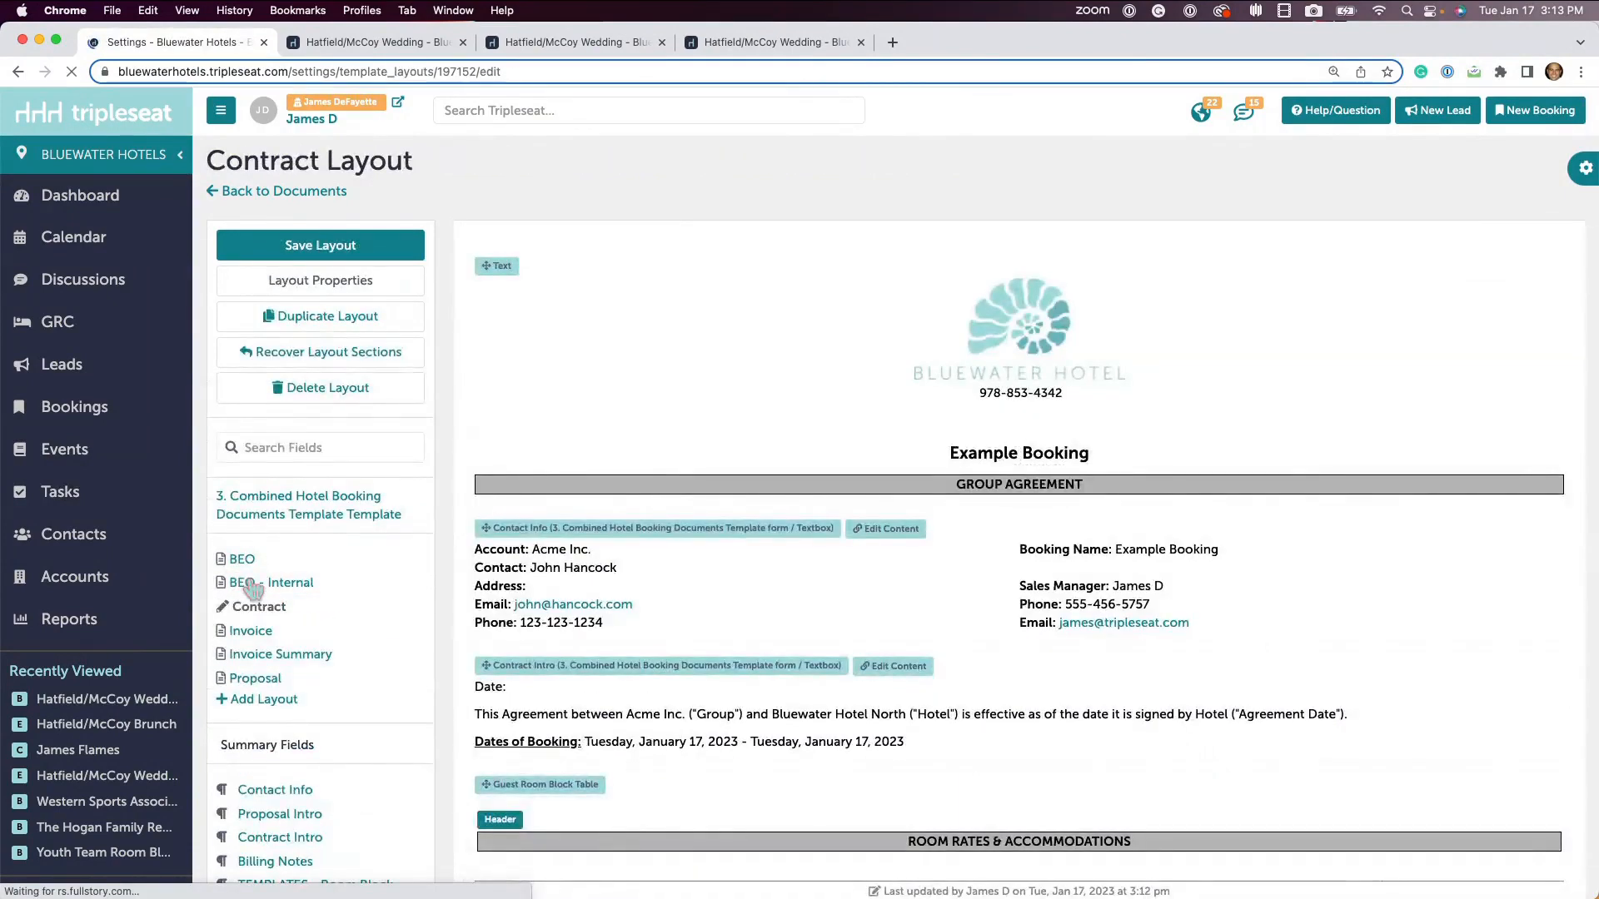
scroll(1196, 613, down, 1)
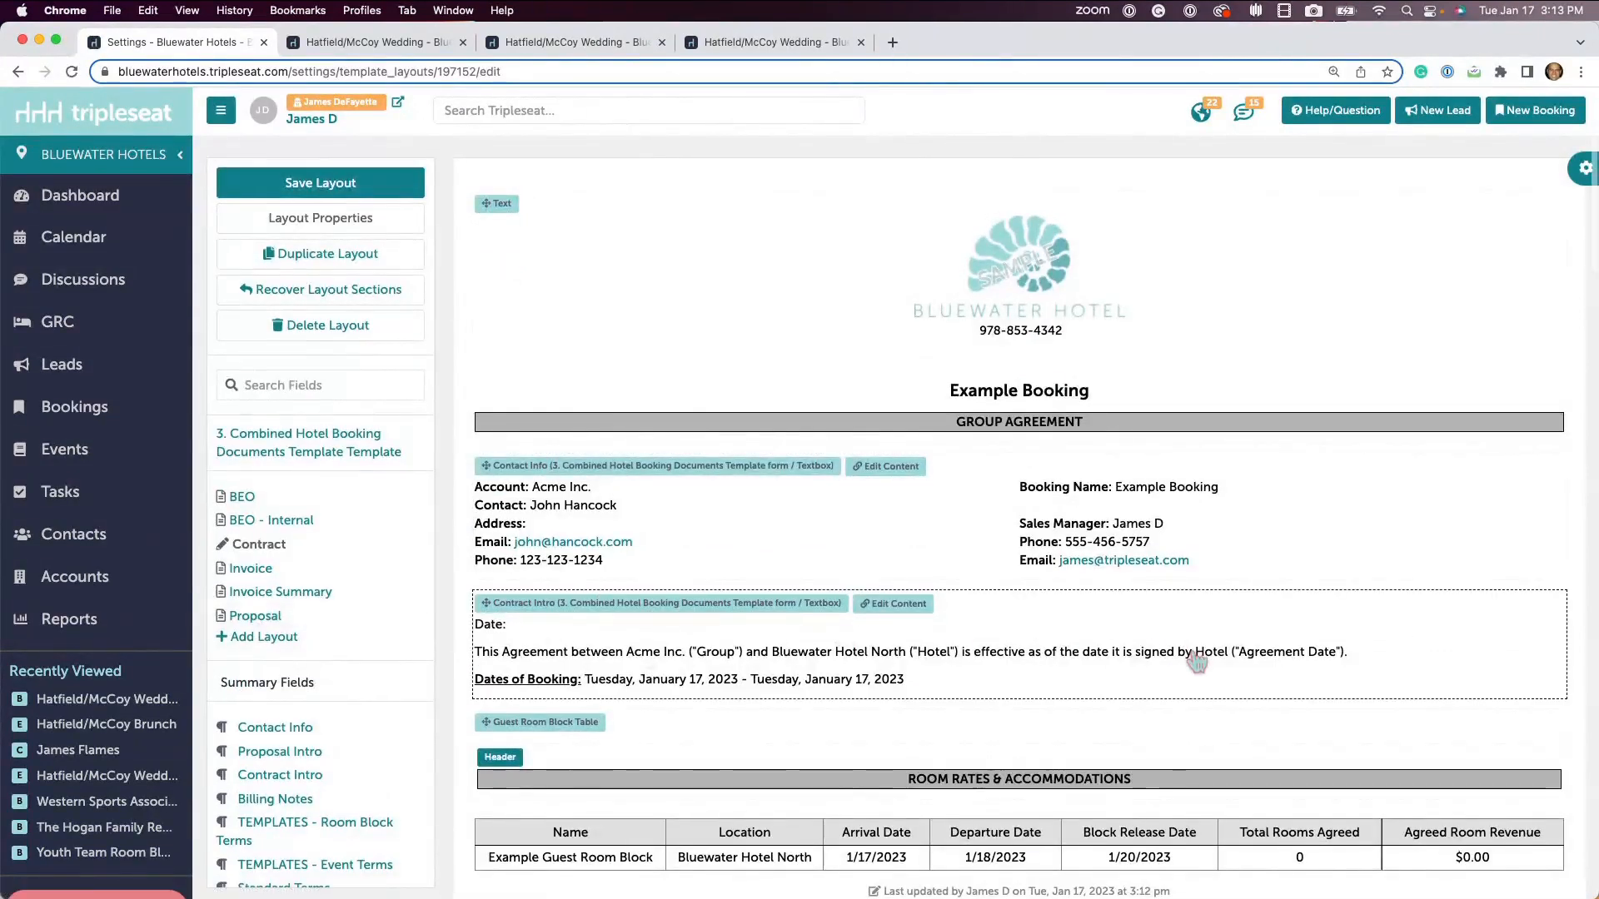
scroll(1166, 658, down, 5)
click(1138, 654)
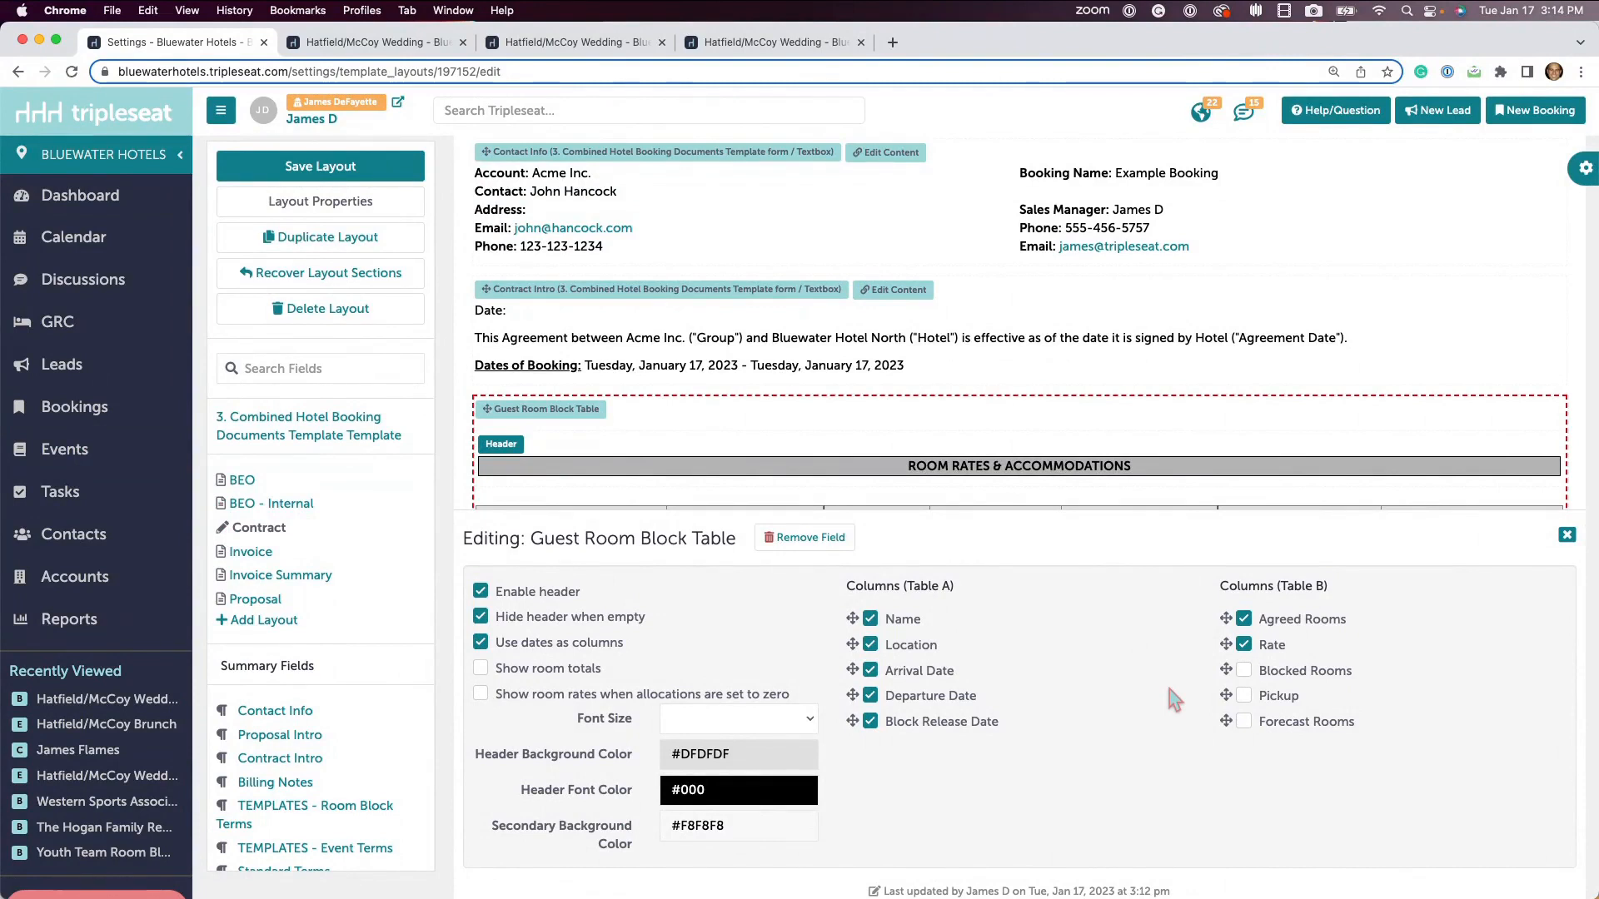
click(1567, 535)
Step: Return to the template content and review its Guest Room Block Table and Multiple Events Table fields
click(334, 425)
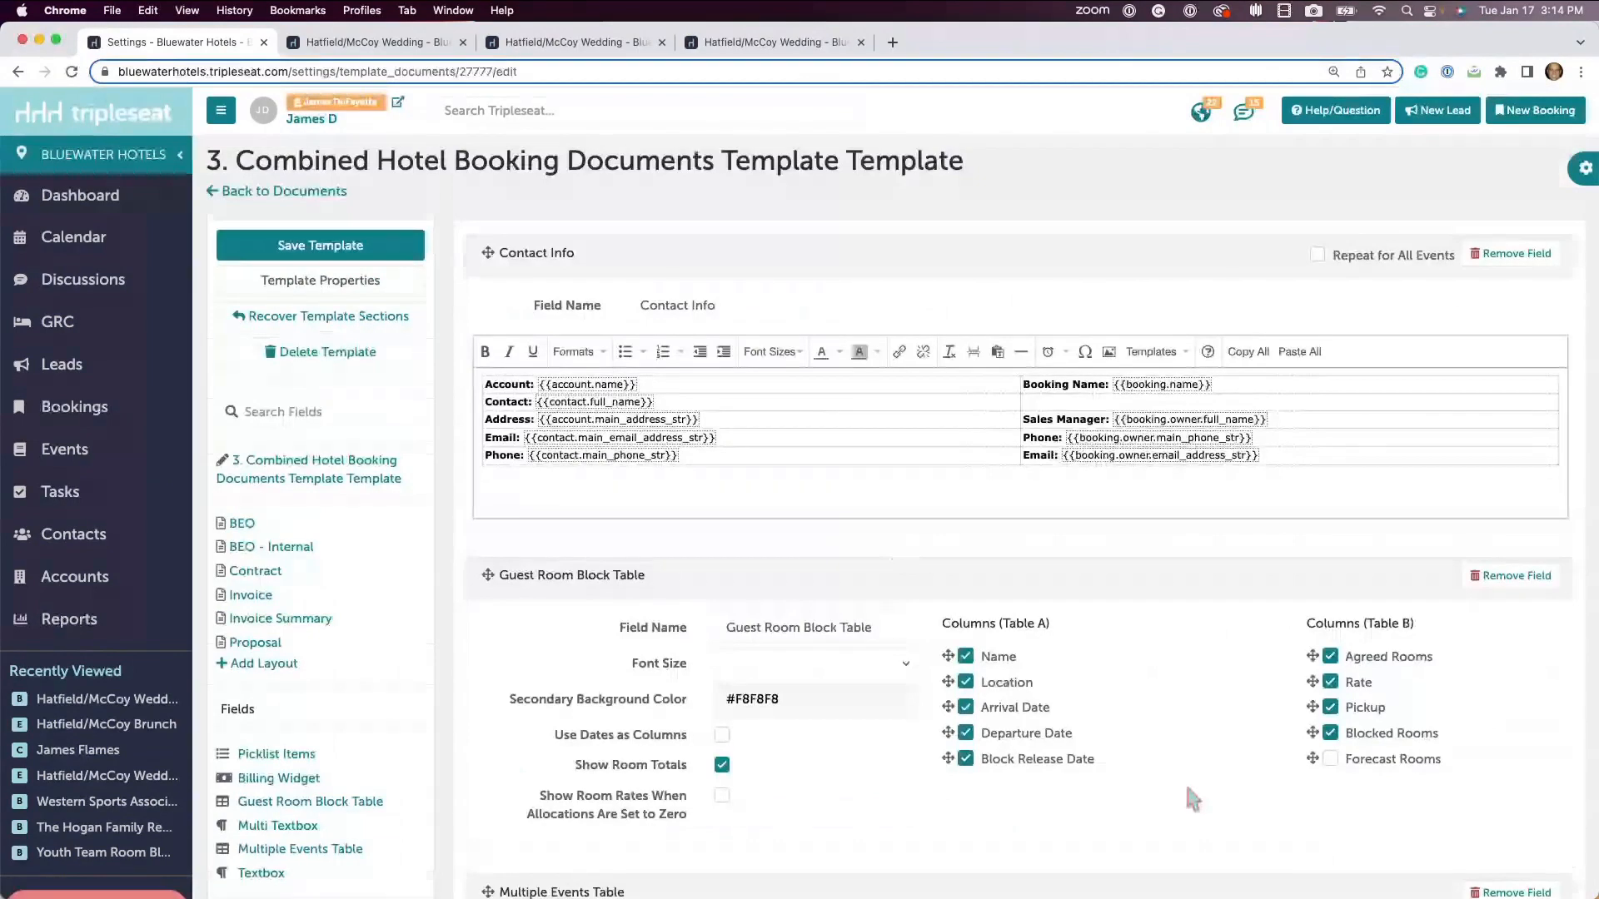
scroll(242, 404, down, 3)
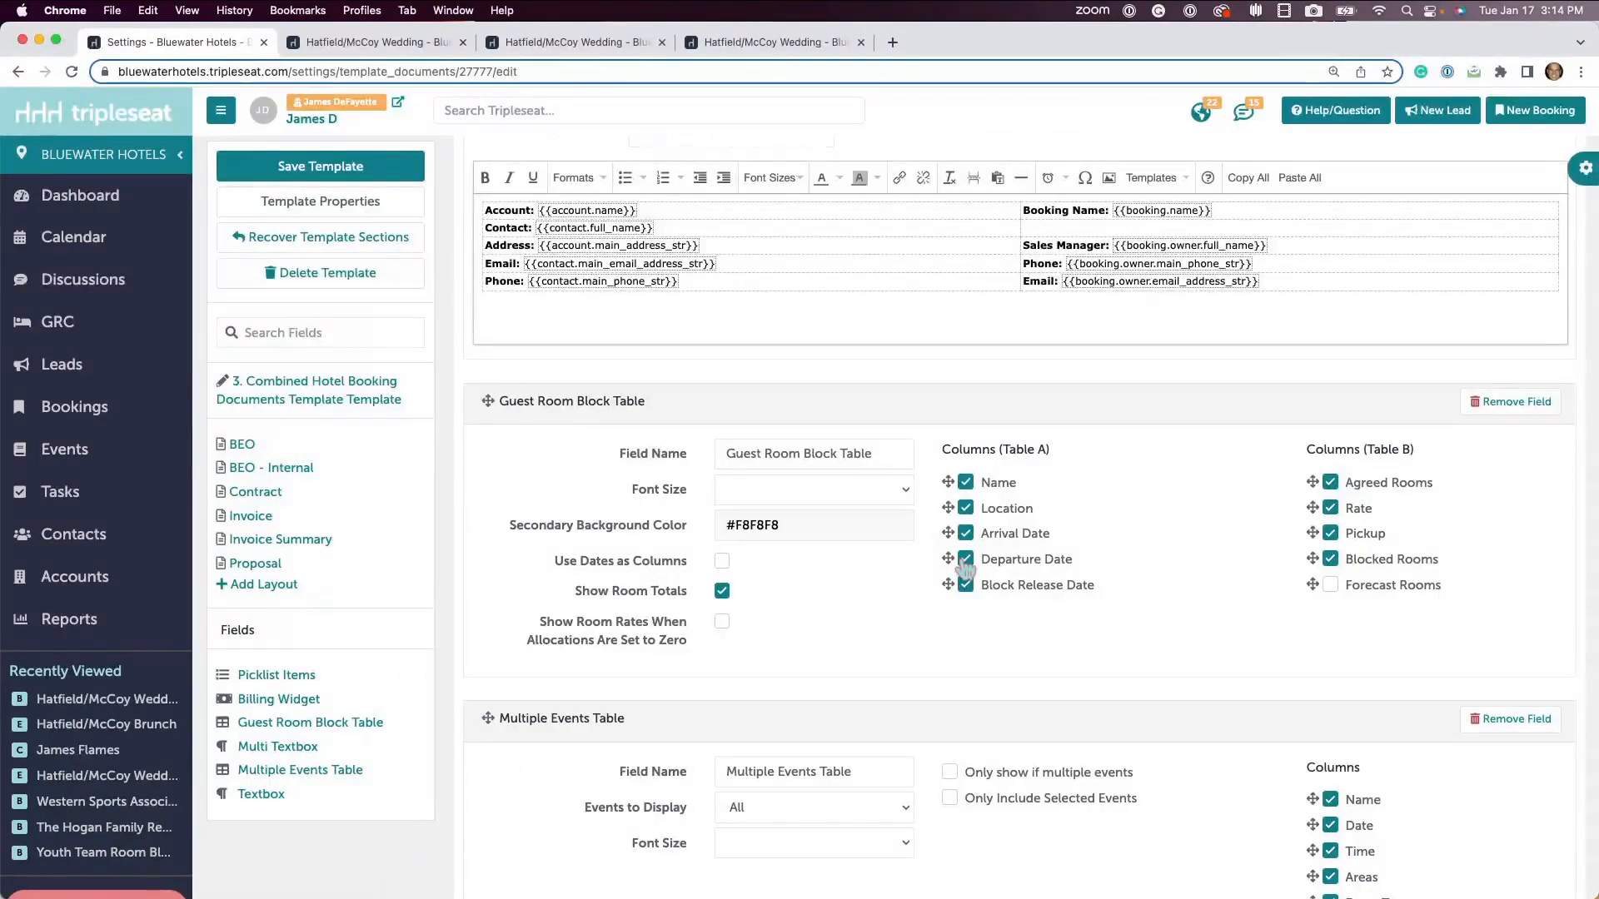
scroll(968, 658, down, 1)
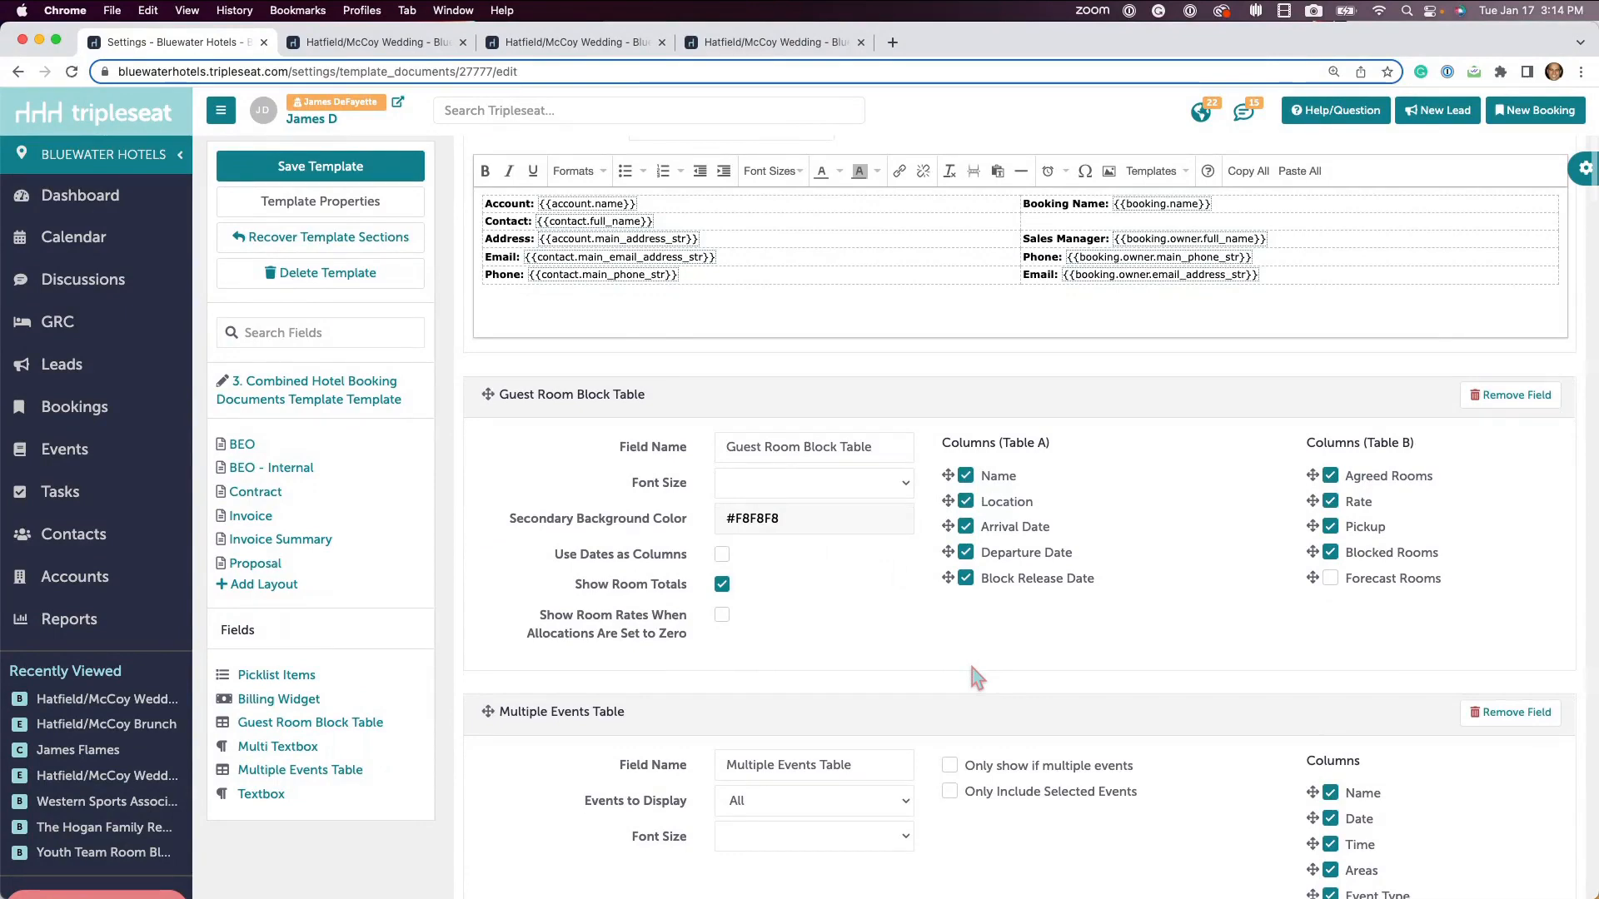
scroll(972, 667, down, 3)
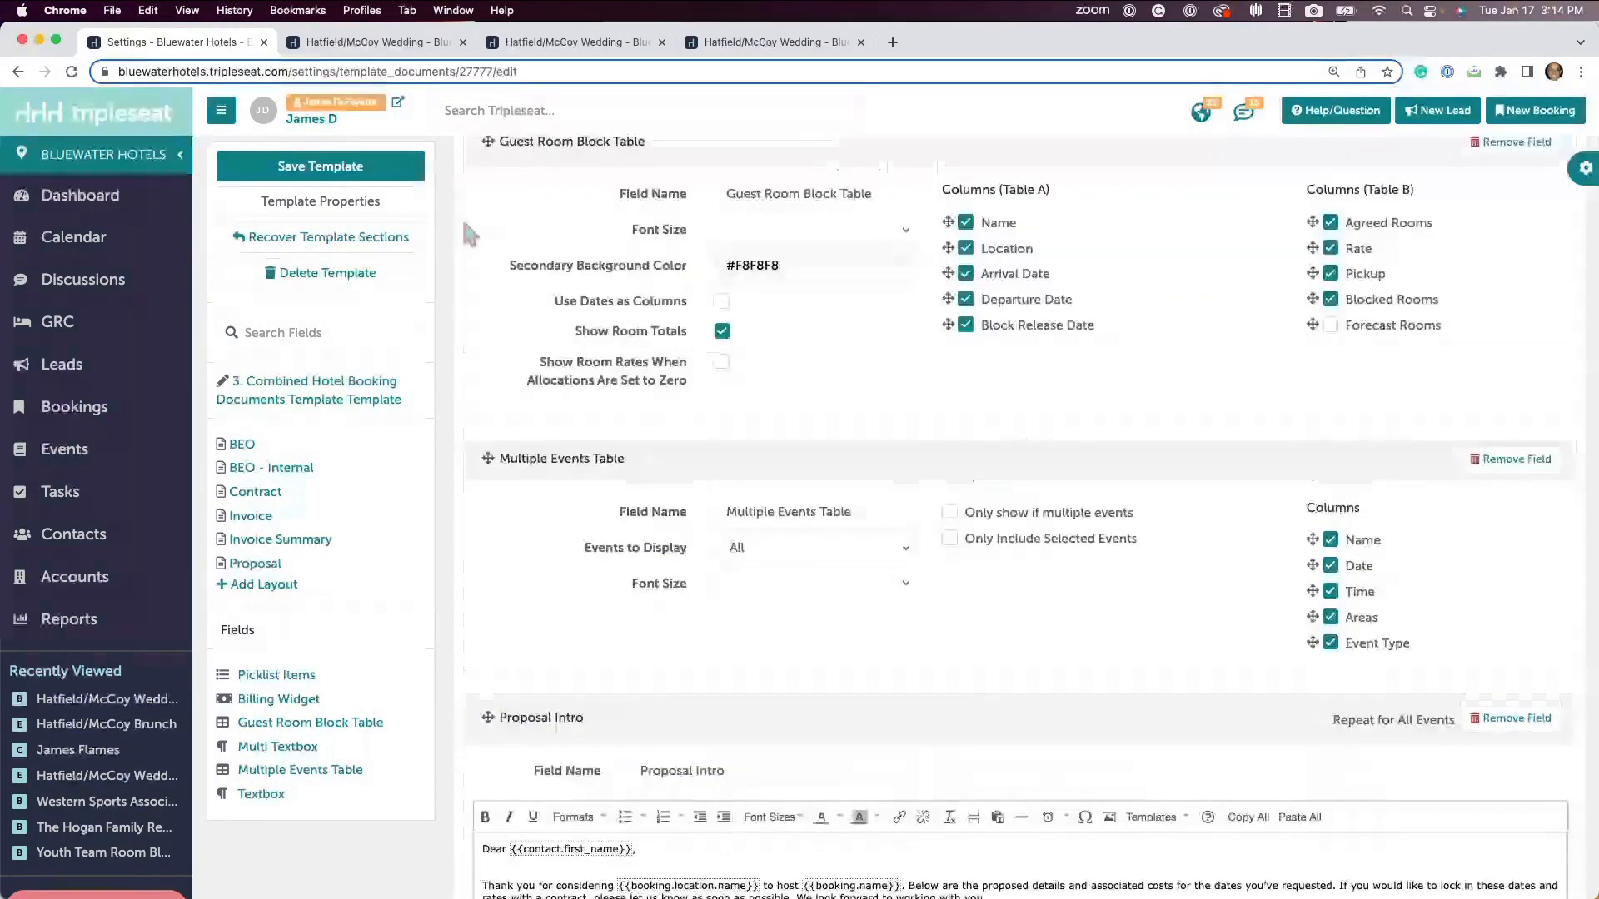
Step: Review the Schedule of Events table in the wedding's opened contract
key(ctrl+Tab)
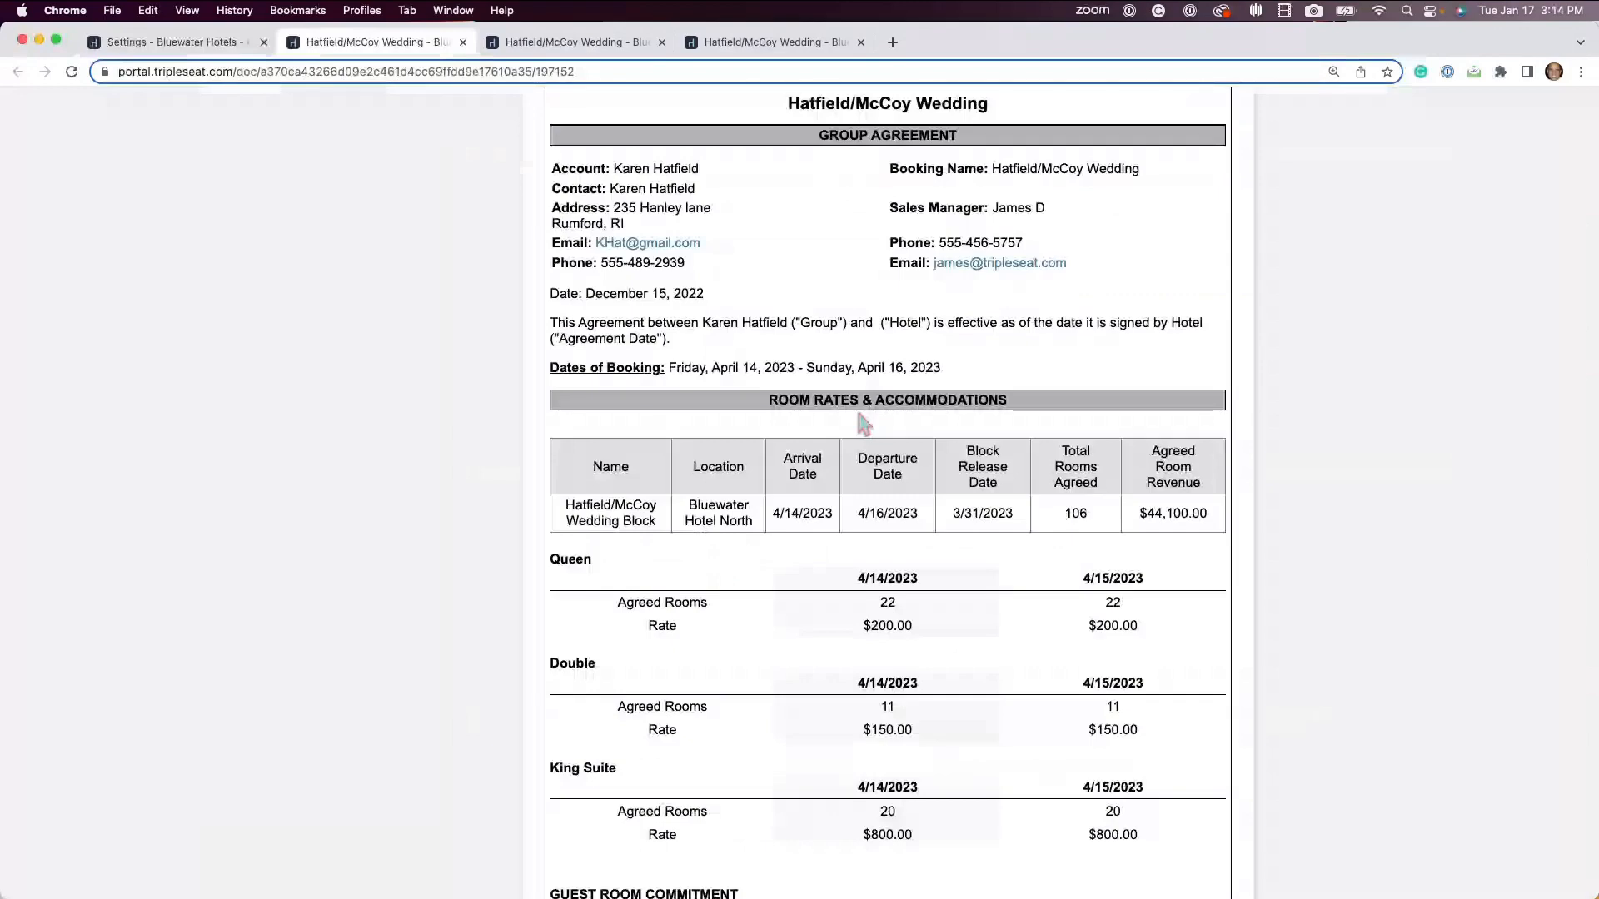
scroll(863, 425, down, 20)
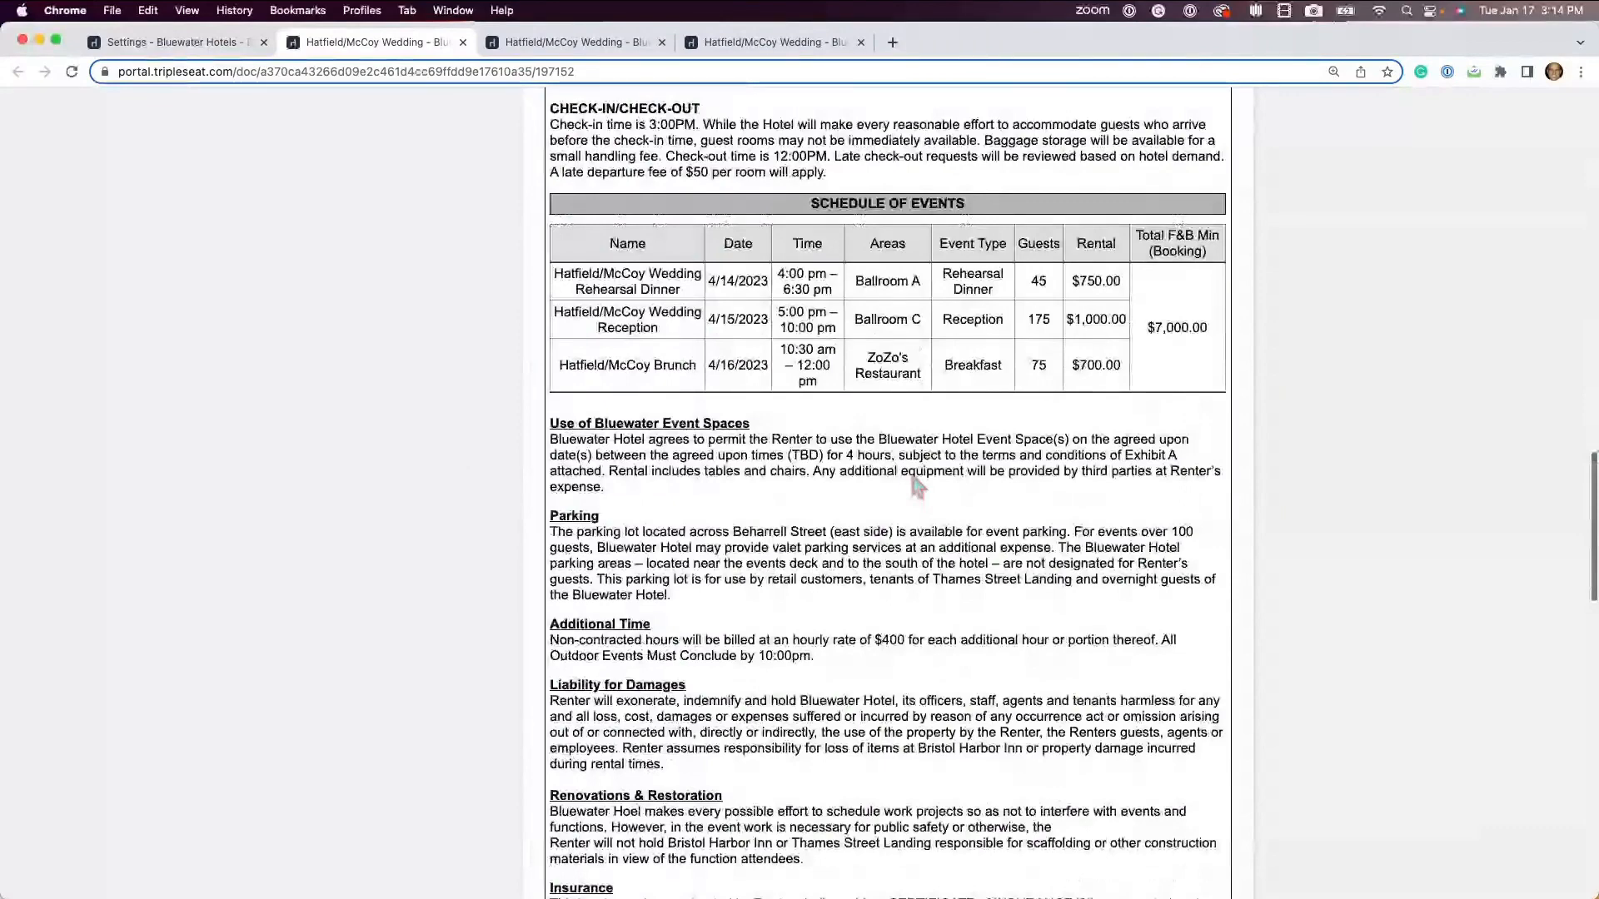
scroll(920, 441, up, 1)
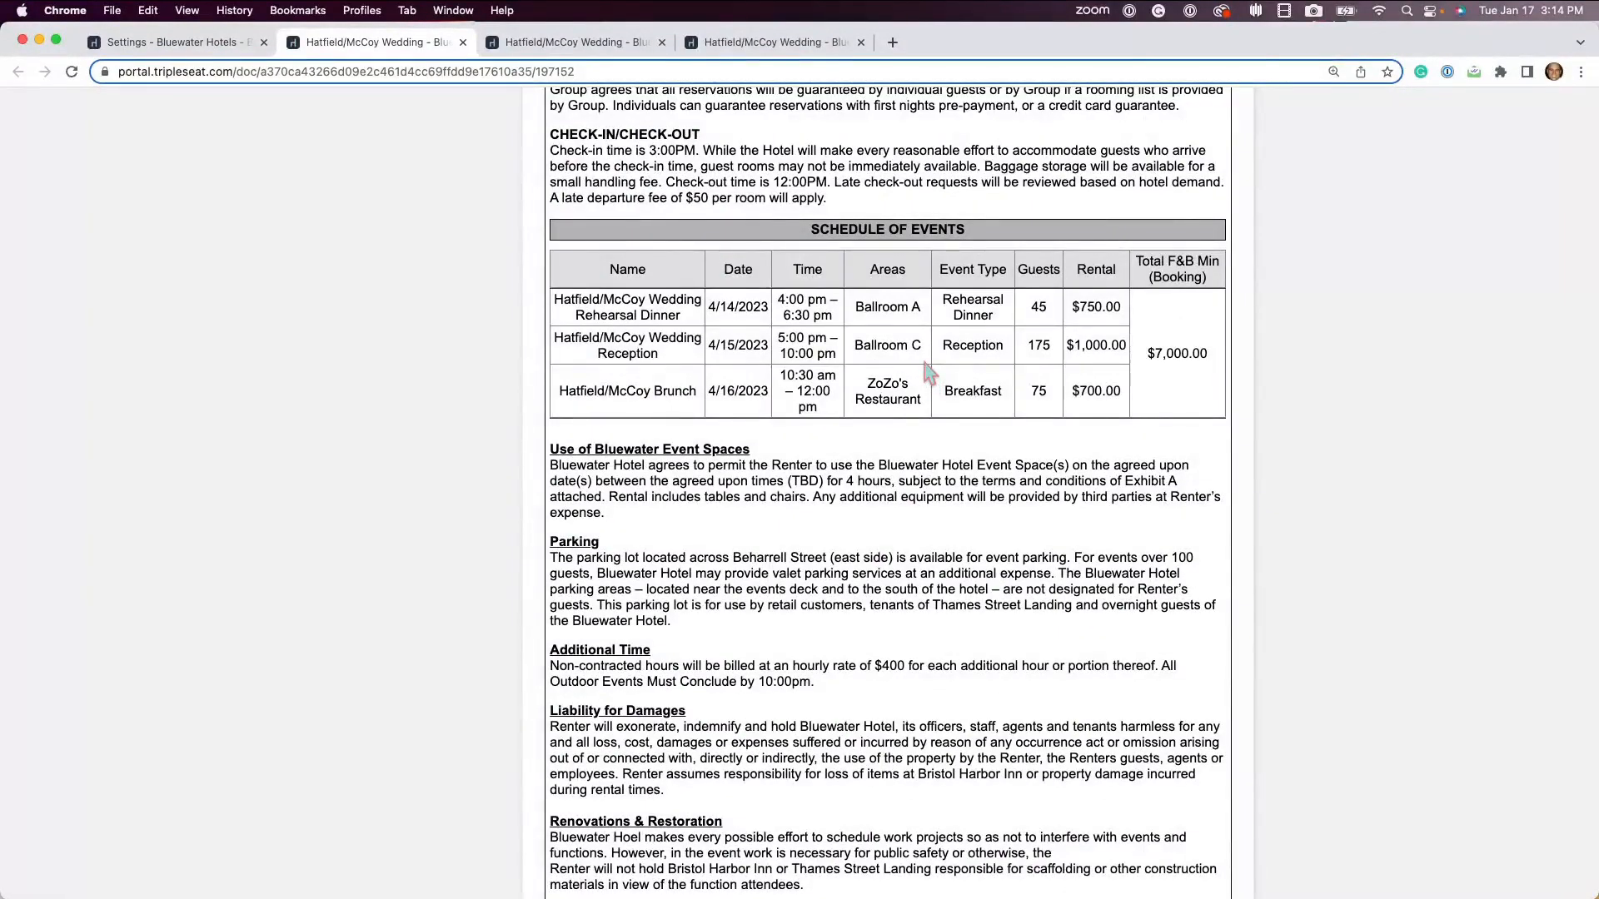
Step: Examine the full list of available columns for the Multiple Events Table field in the template content
click(184, 45)
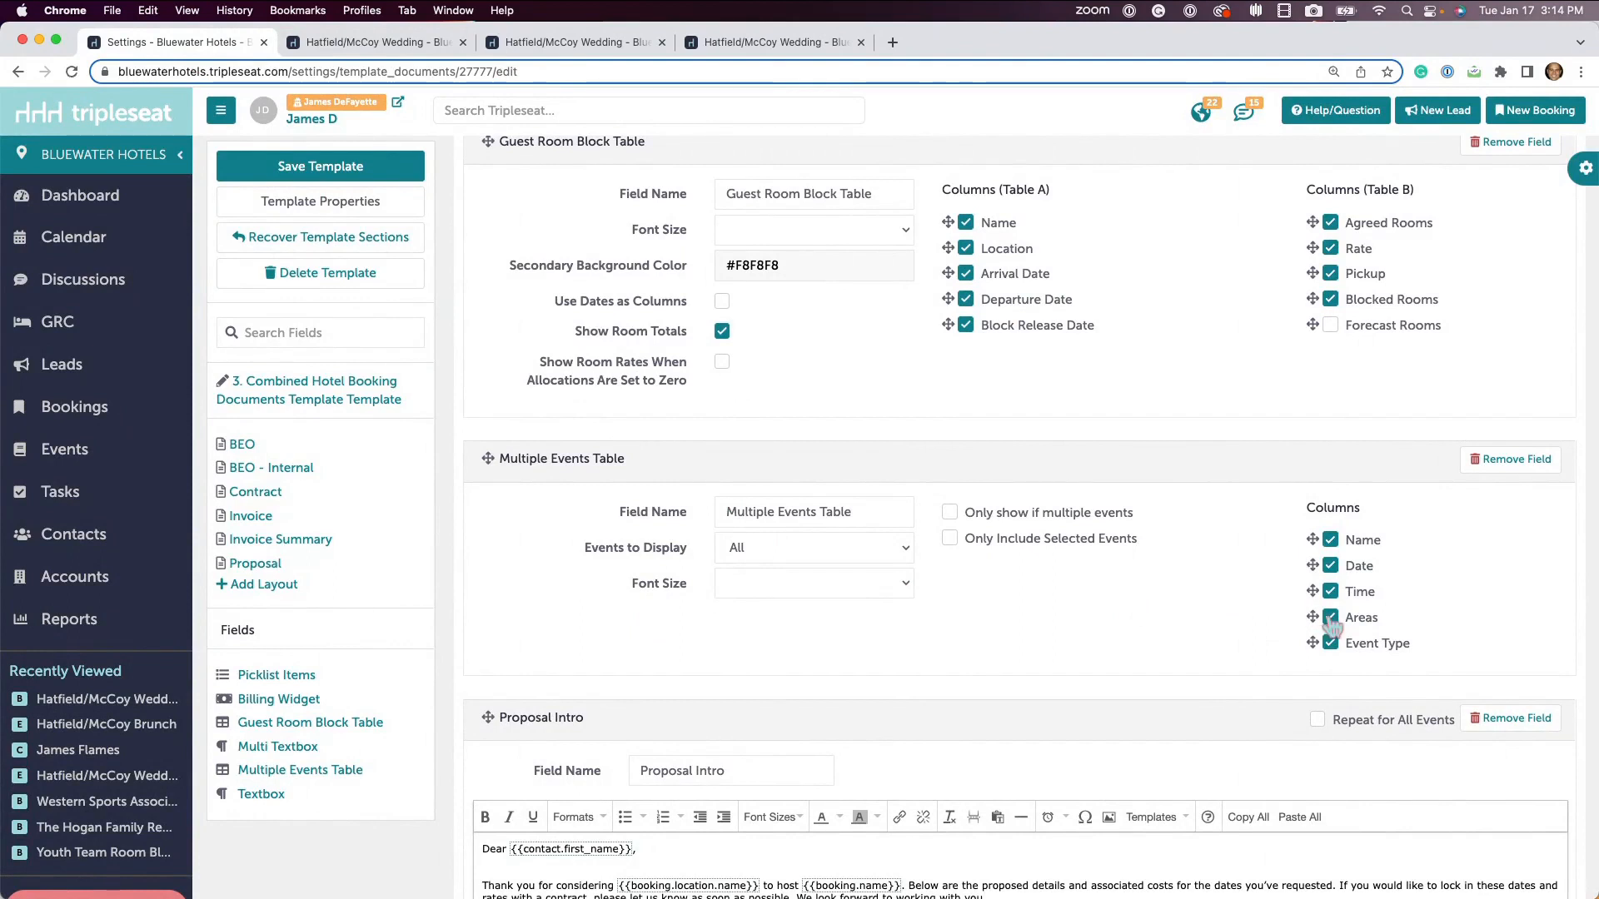
scroll(1328, 624, down, 5)
scroll(1331, 630, down, 6)
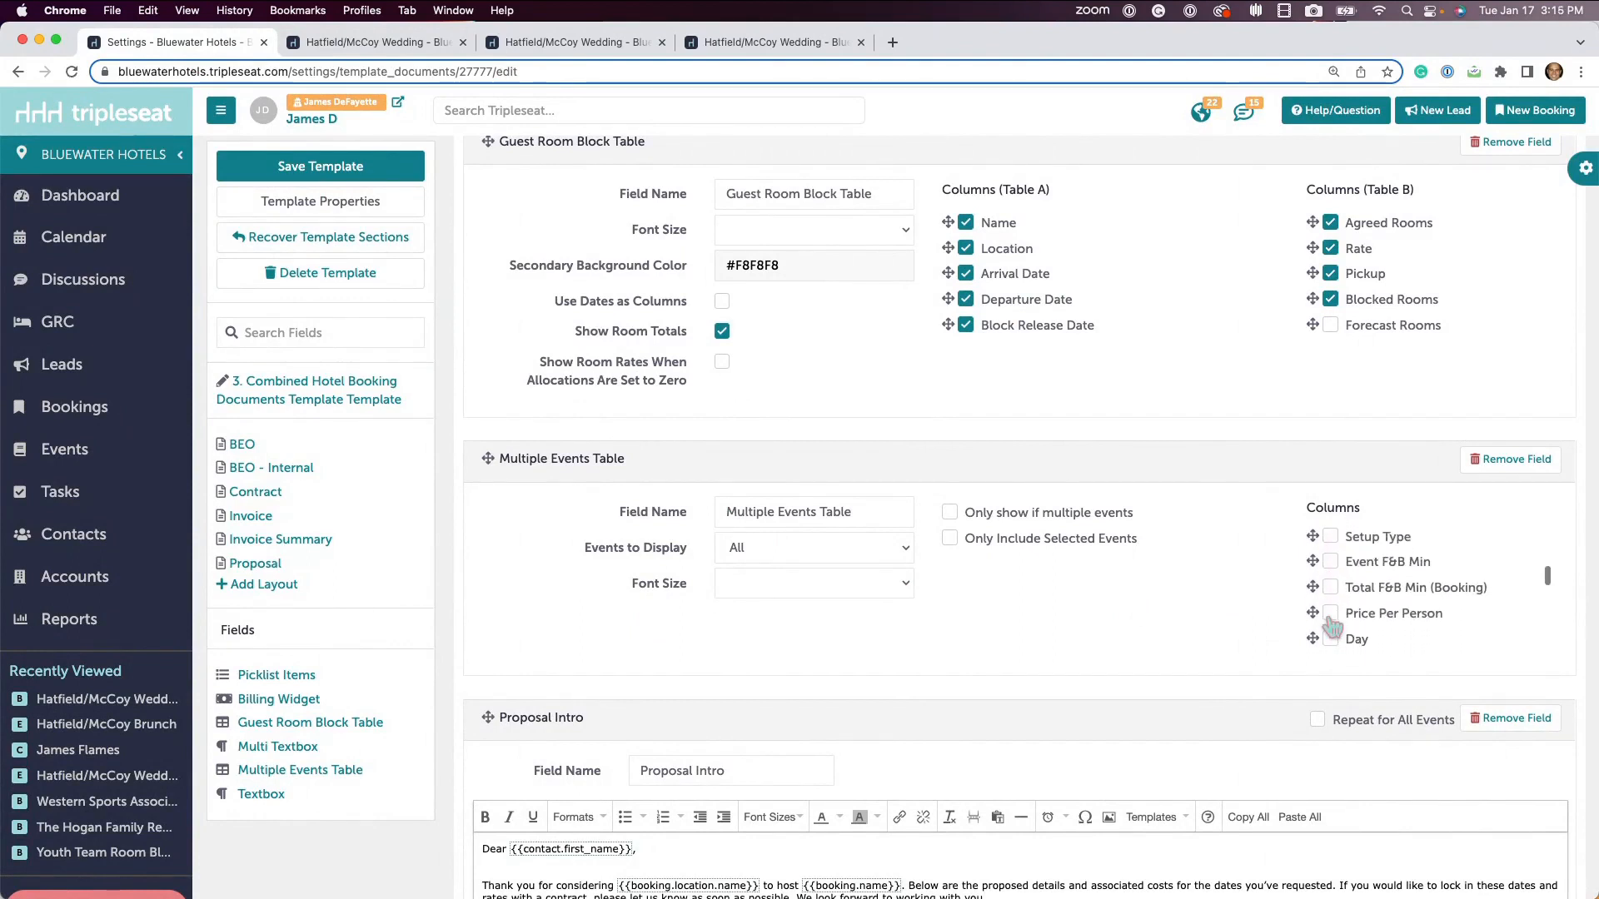
scroll(1332, 626, down, 3)
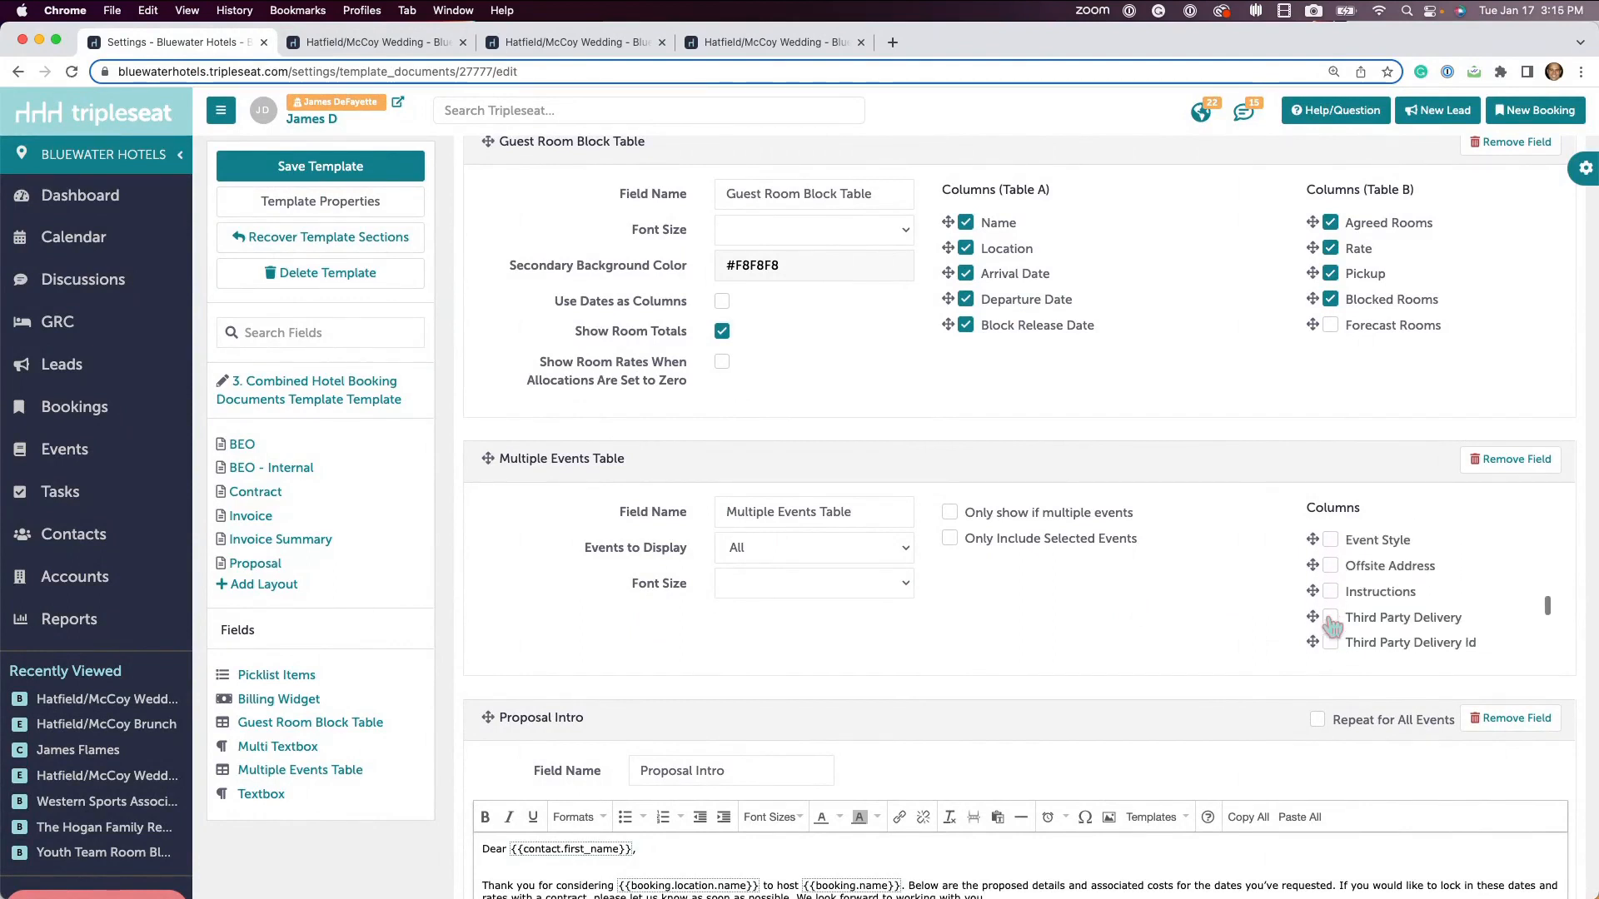
scroll(1332, 626, up, 12)
scroll(1332, 626, up, 2)
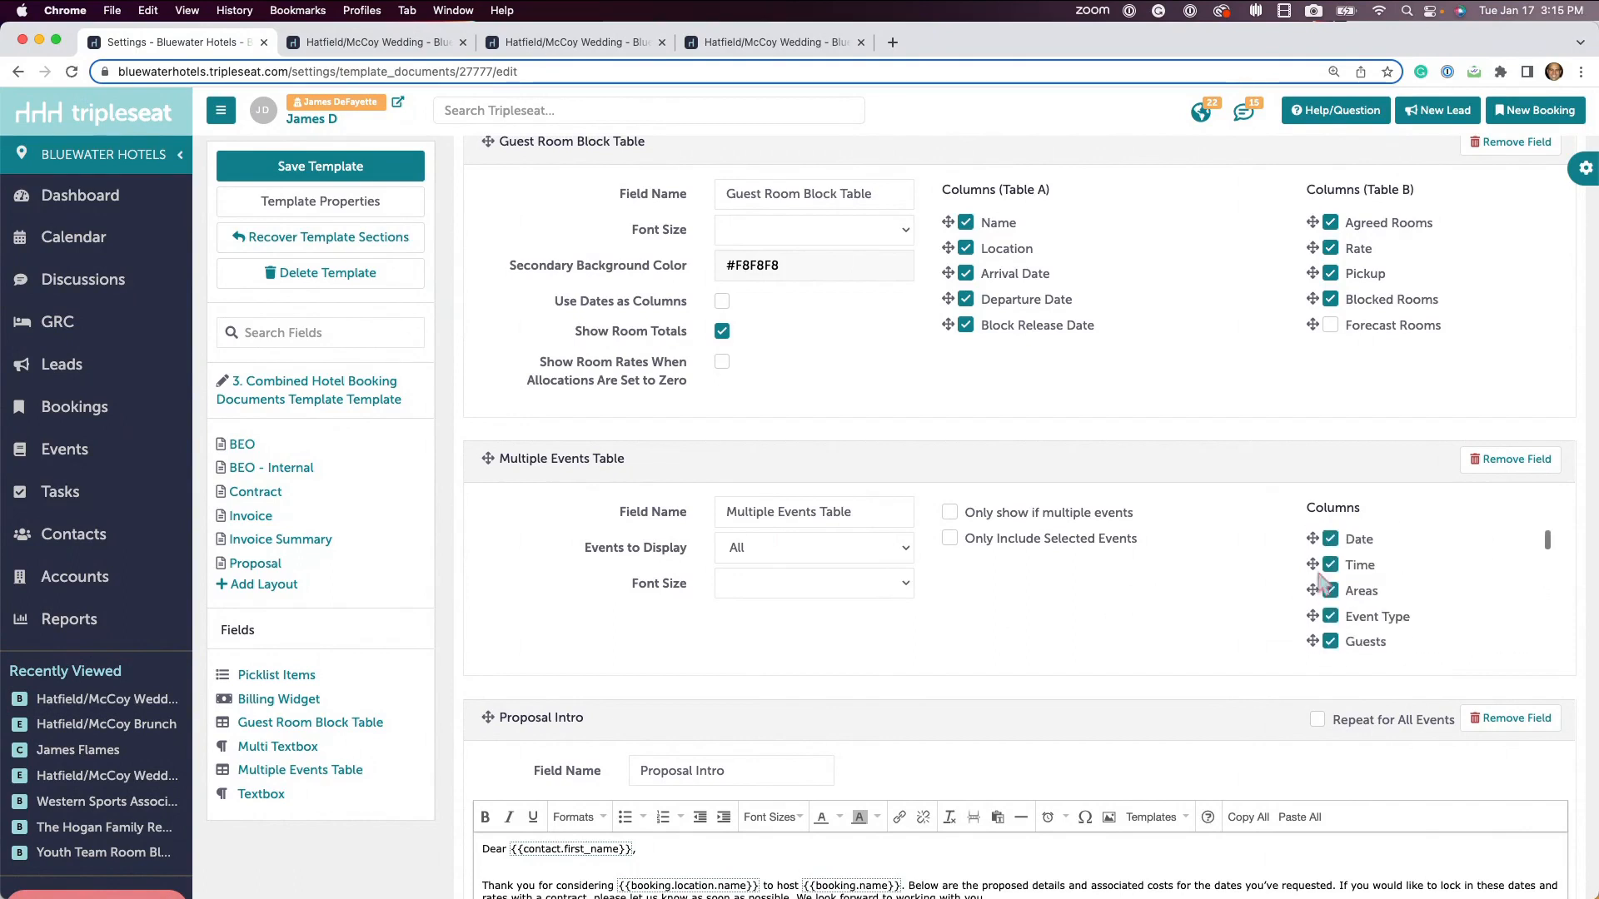
mouse_move(1312, 565)
mouse_down()
mouse_move(1313, 616)
mouse_move(1312, 564)
mouse_up()
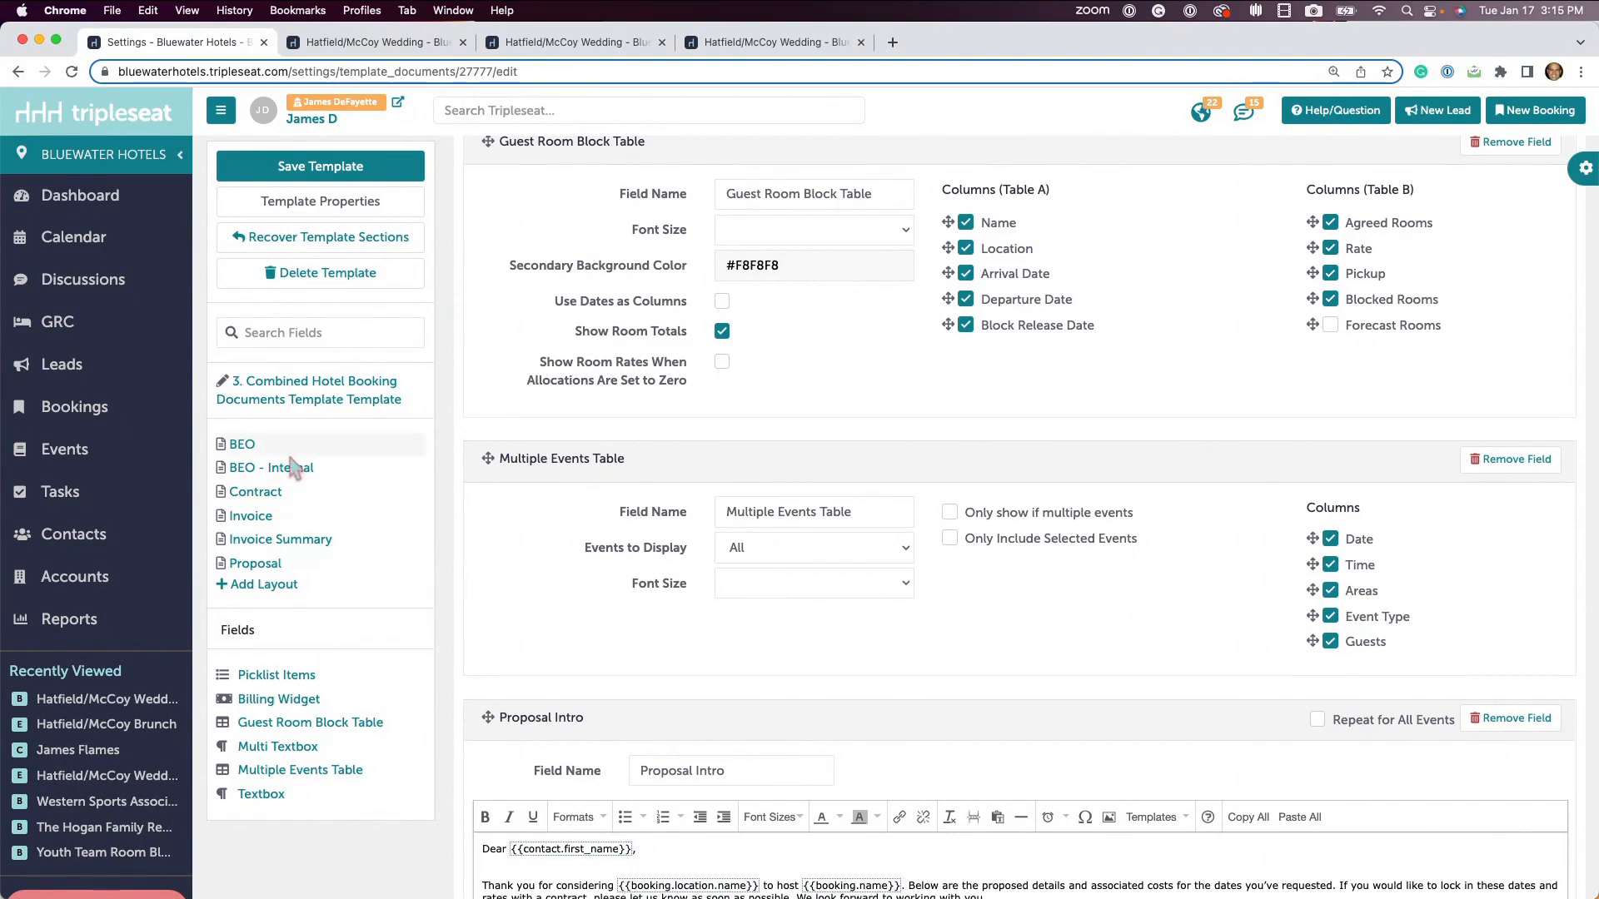
click(319, 185)
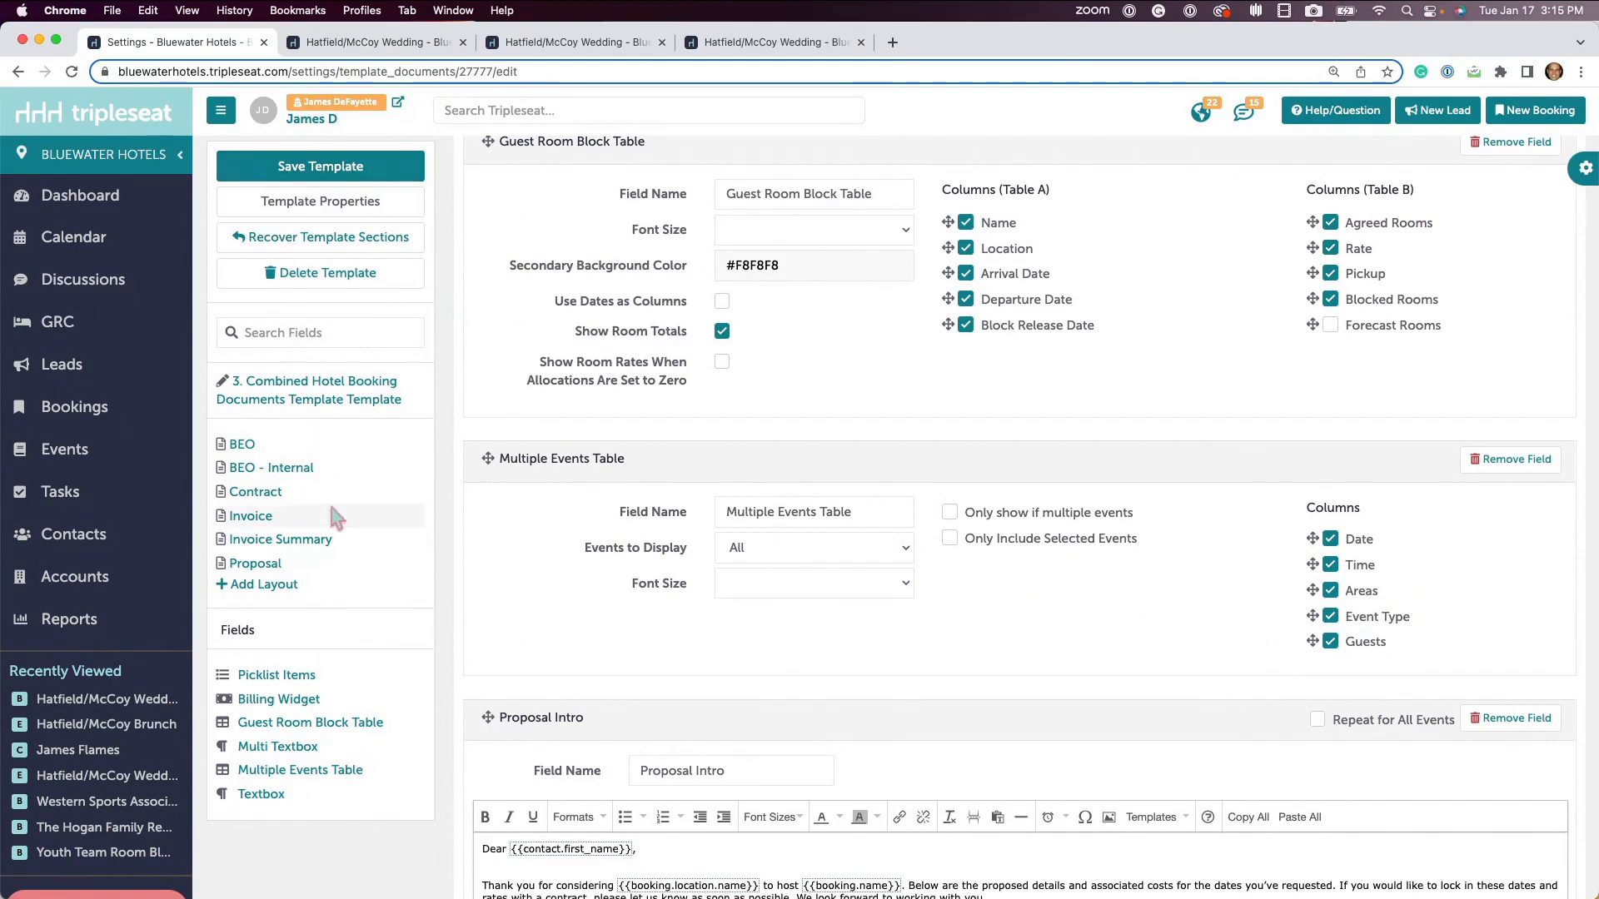
Step: Open the template's BEO layout and examine the Multiple Events Table's options and columns
click(242, 446)
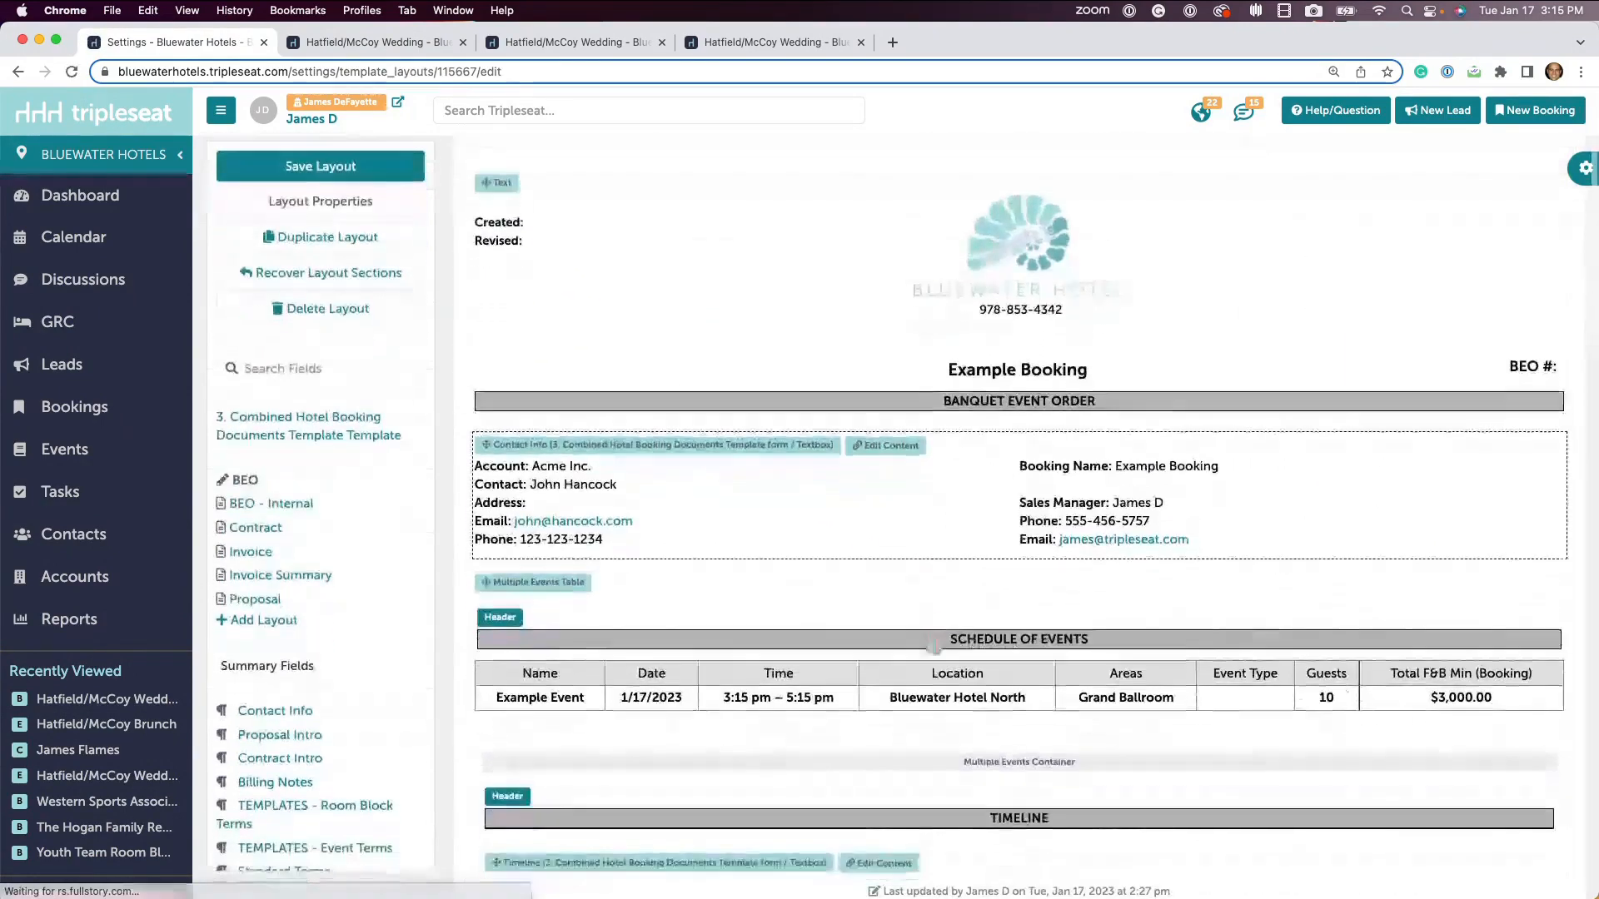
click(978, 566)
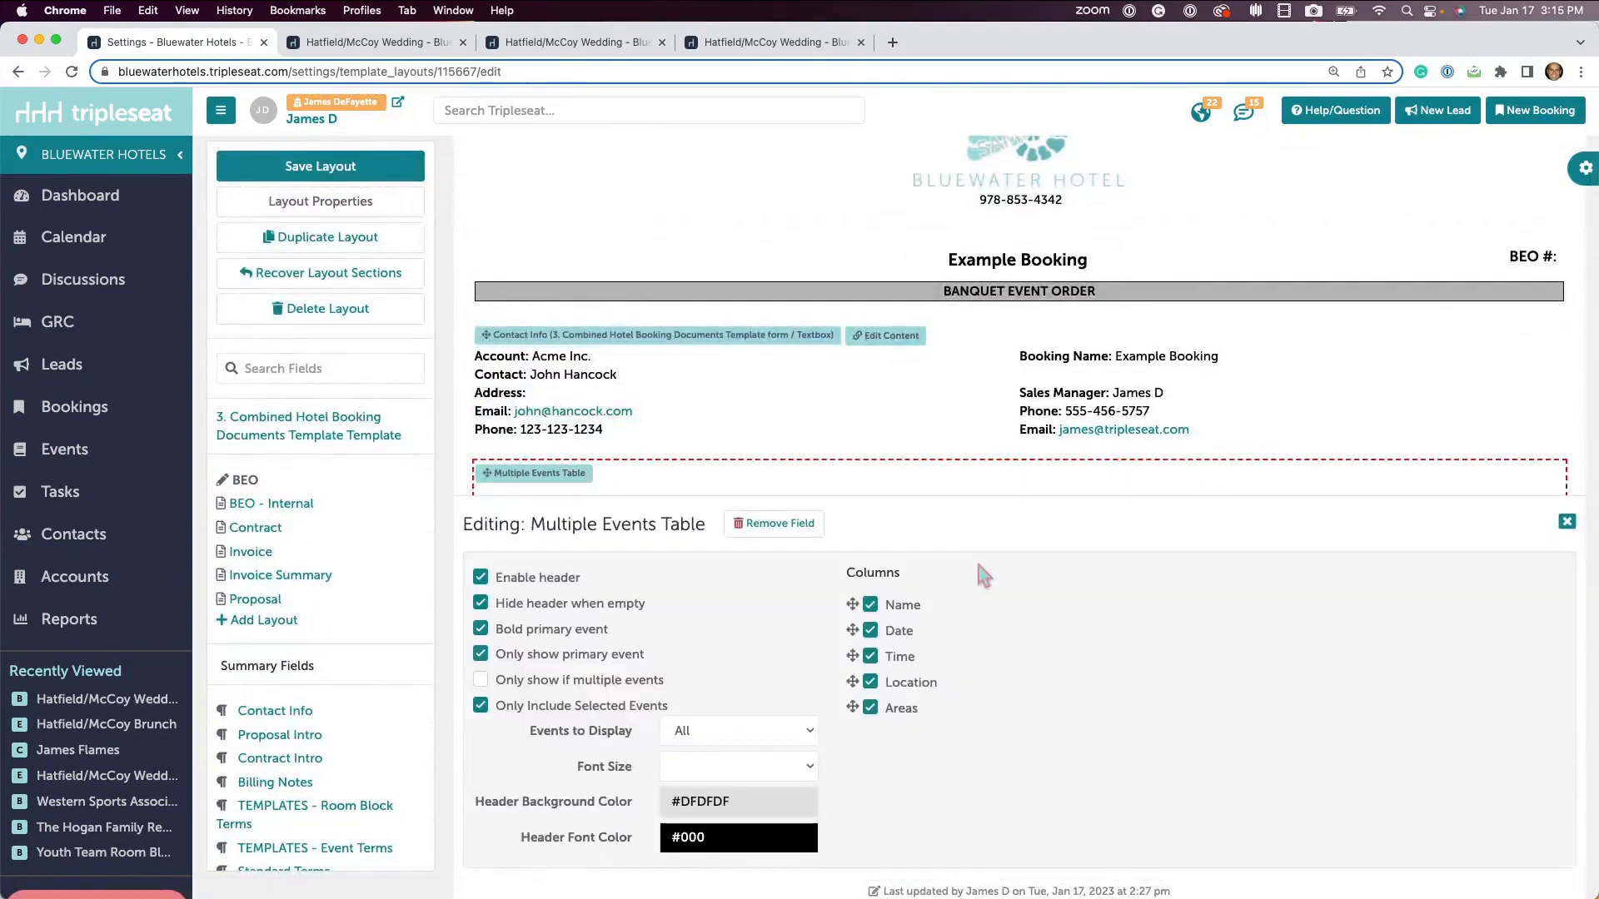
scroll(878, 702, down, 2)
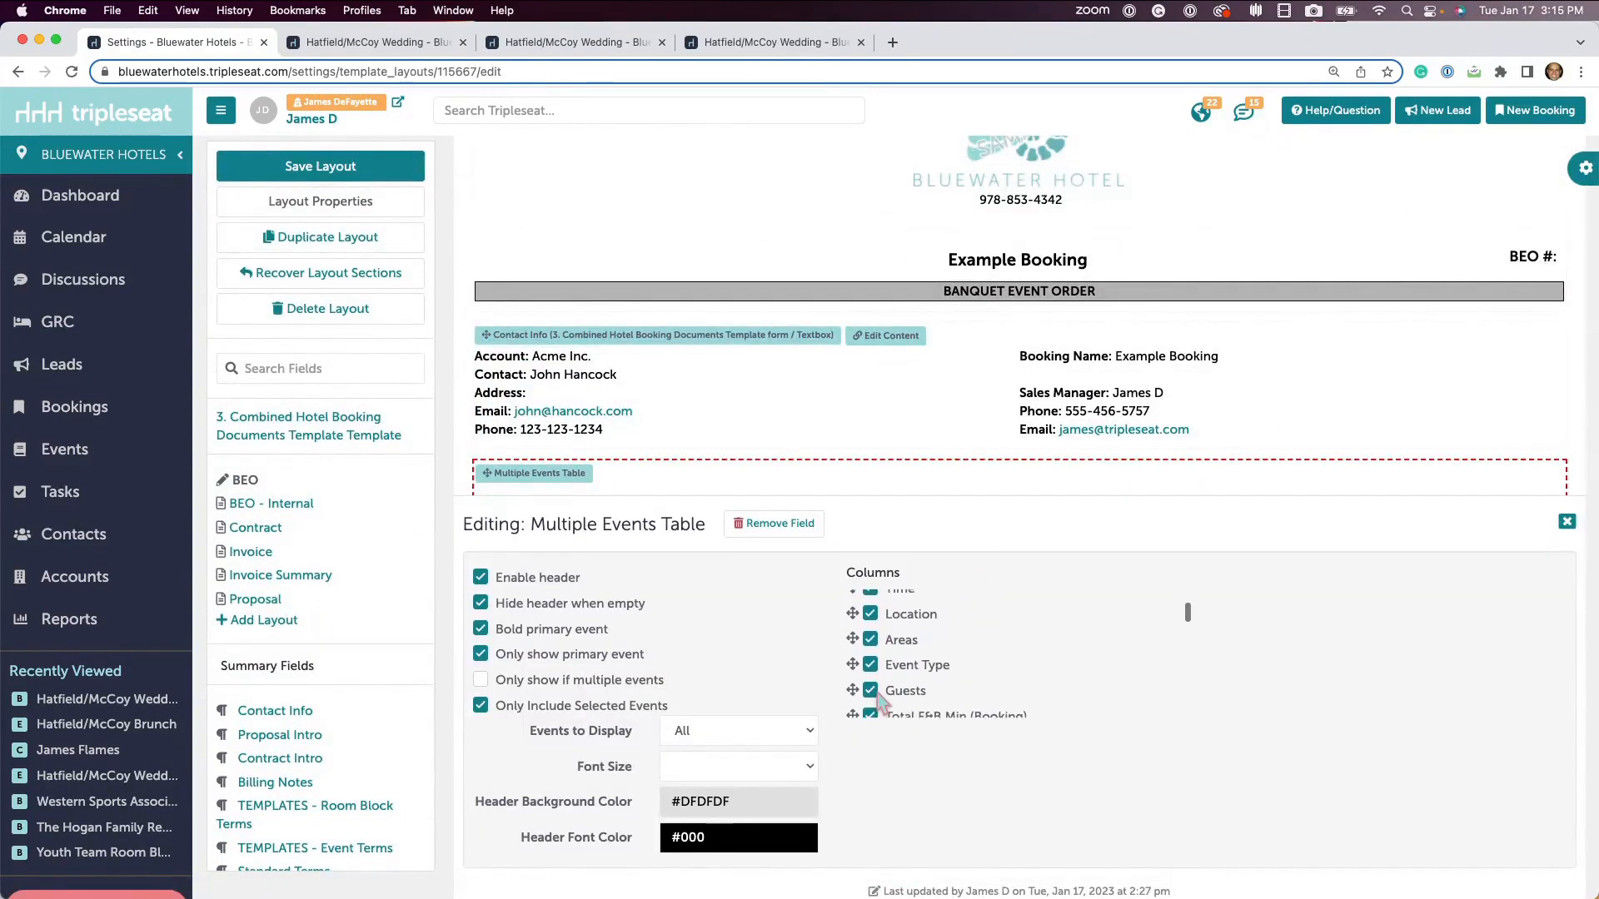
scroll(879, 702, down, 5)
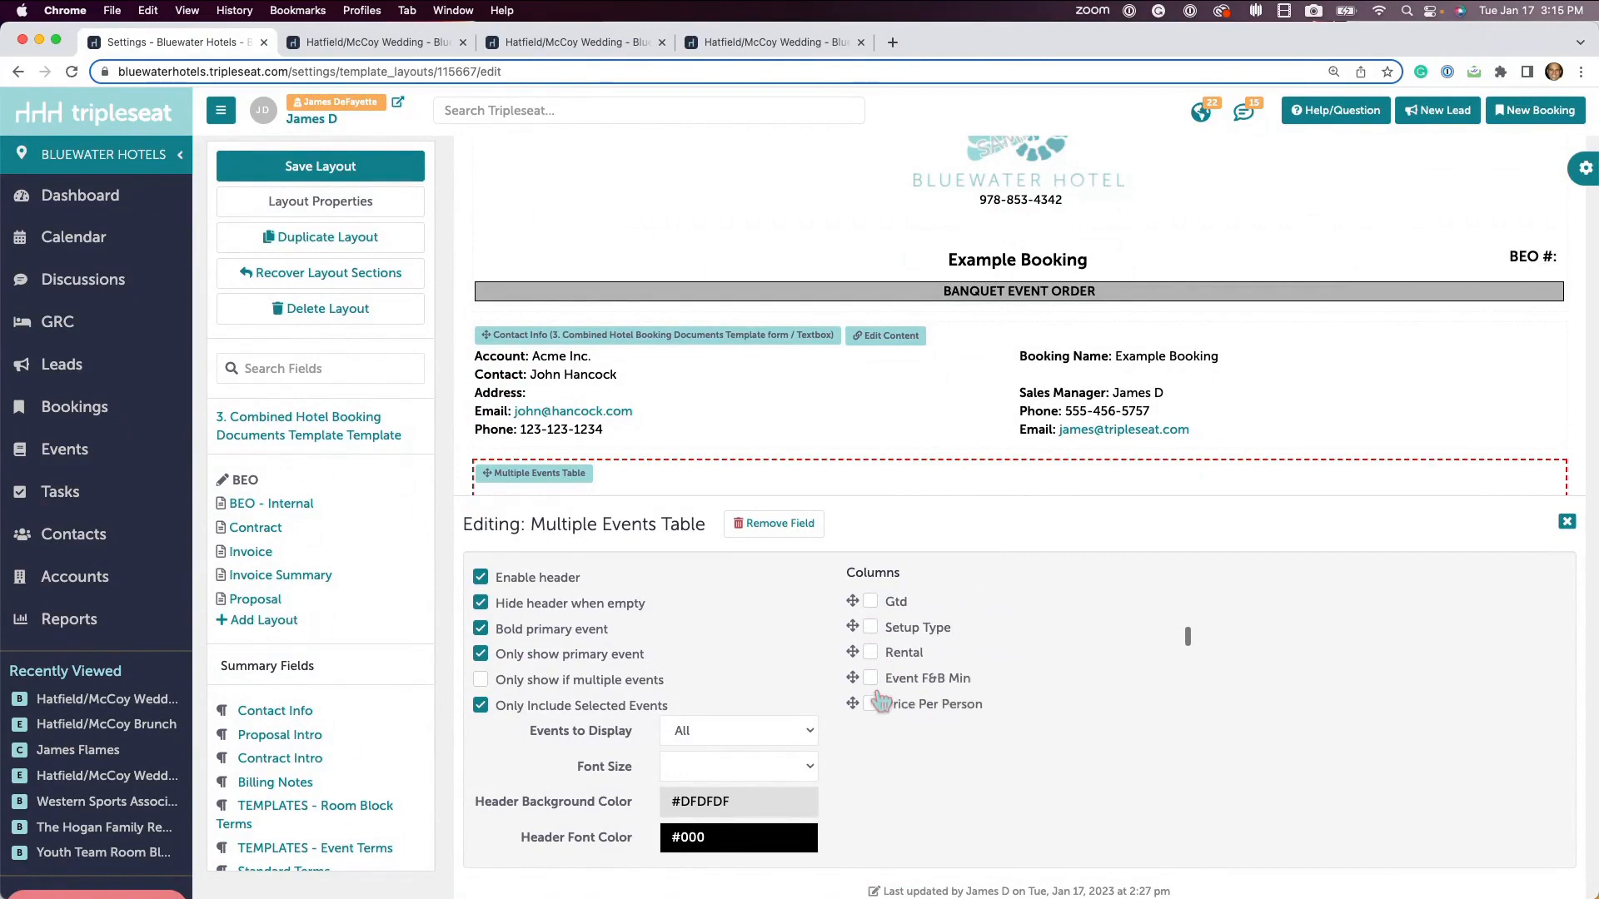
scroll(881, 702, down, 2)
scroll(881, 702, up, 3)
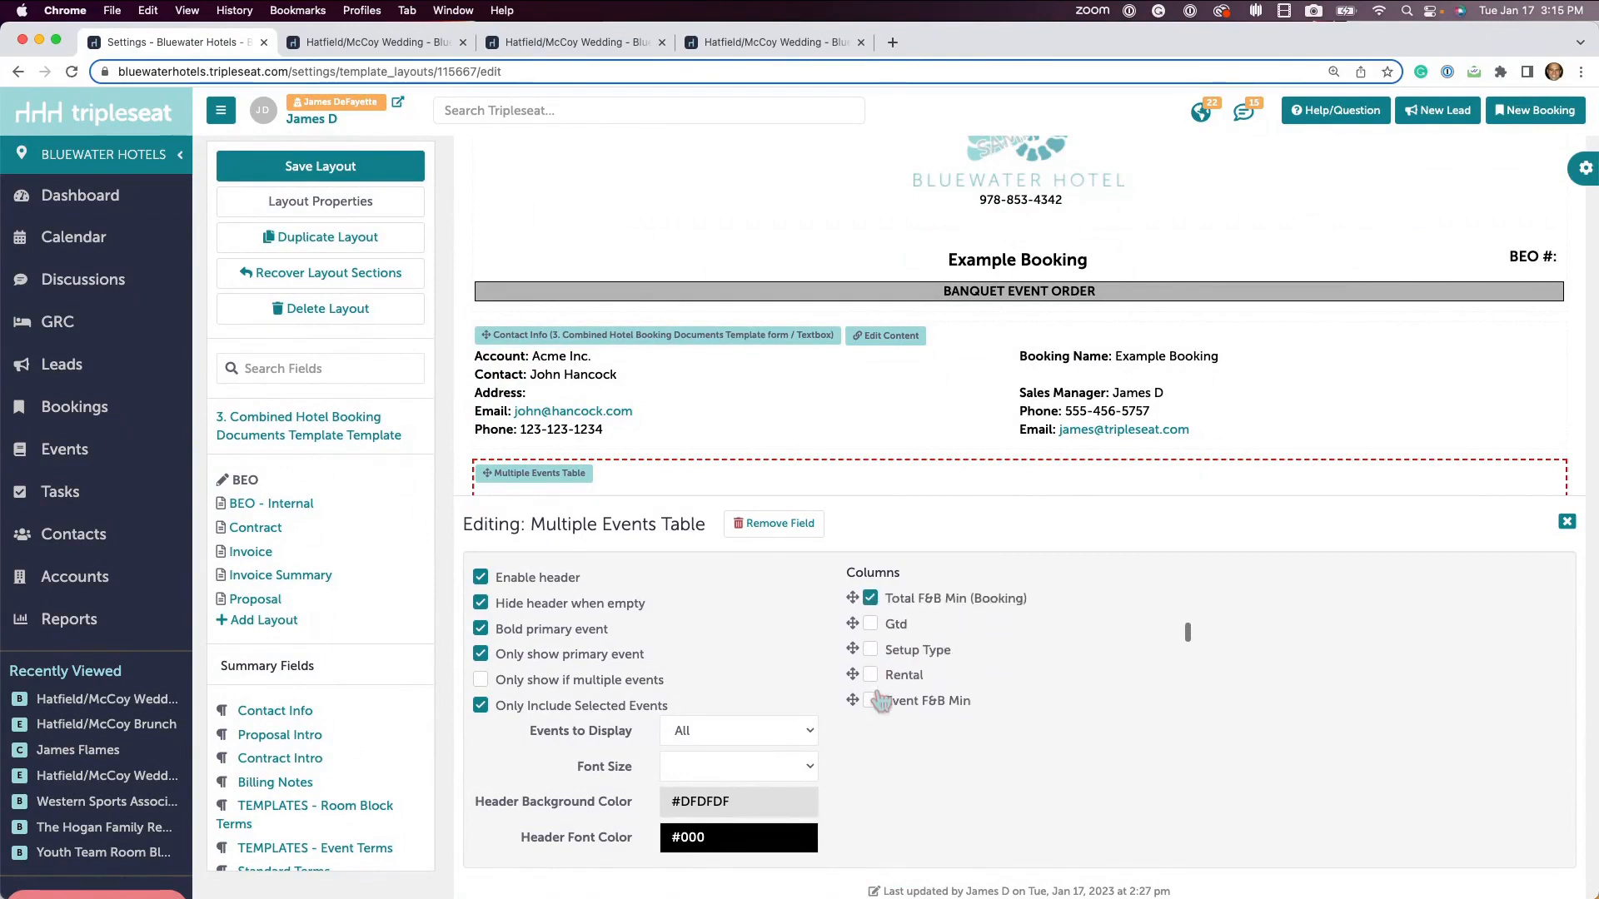
scroll(881, 702, up, 5)
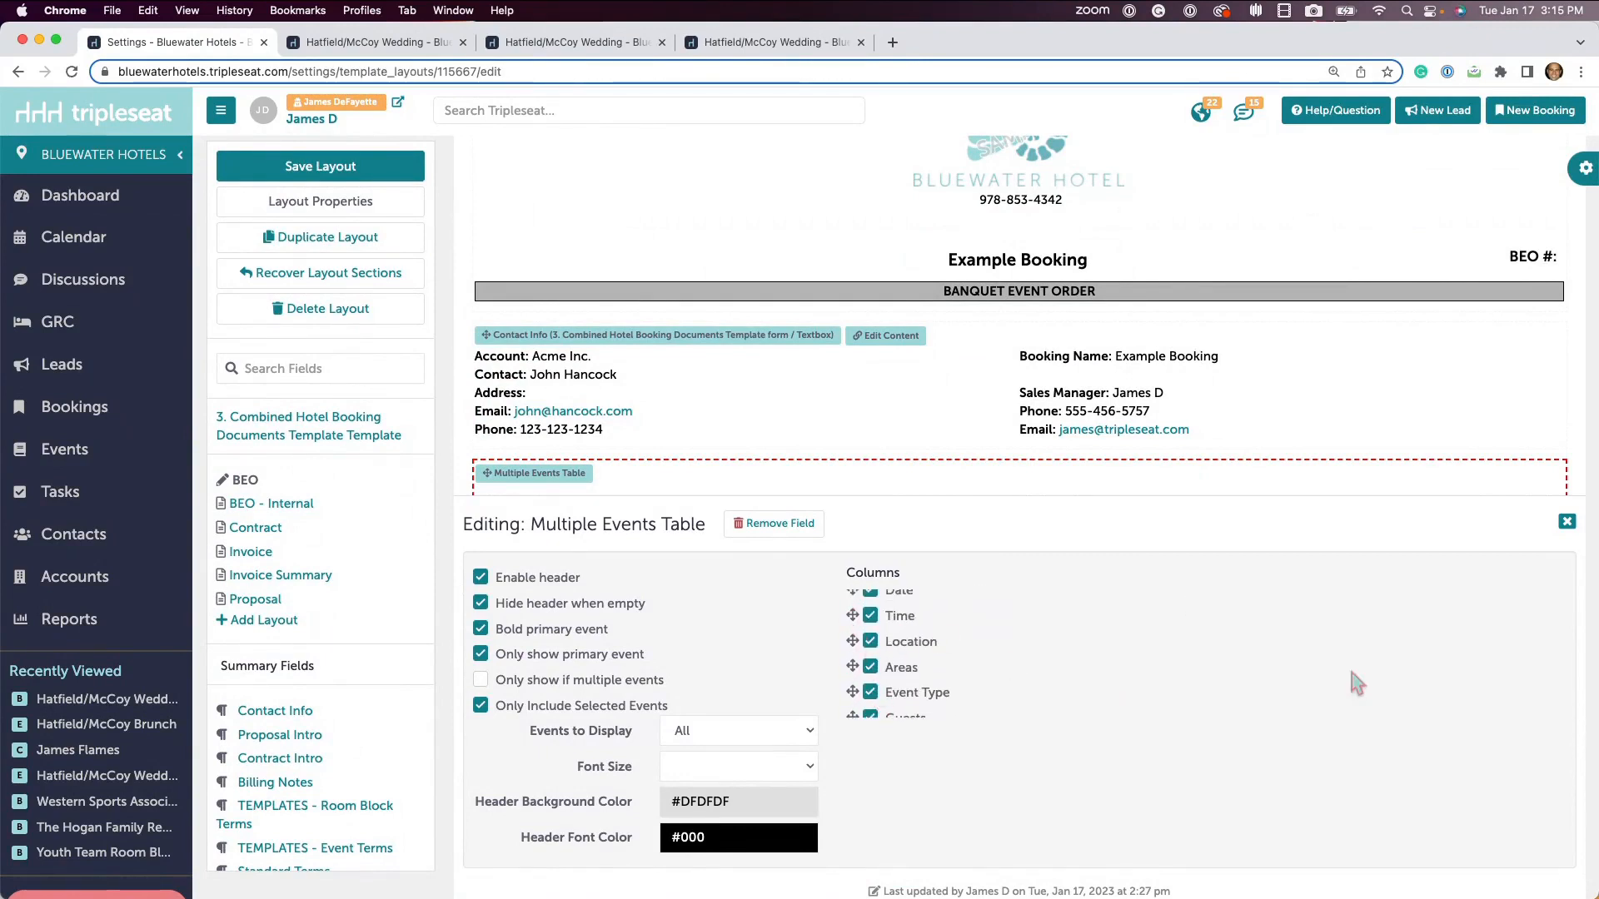
click(1565, 522)
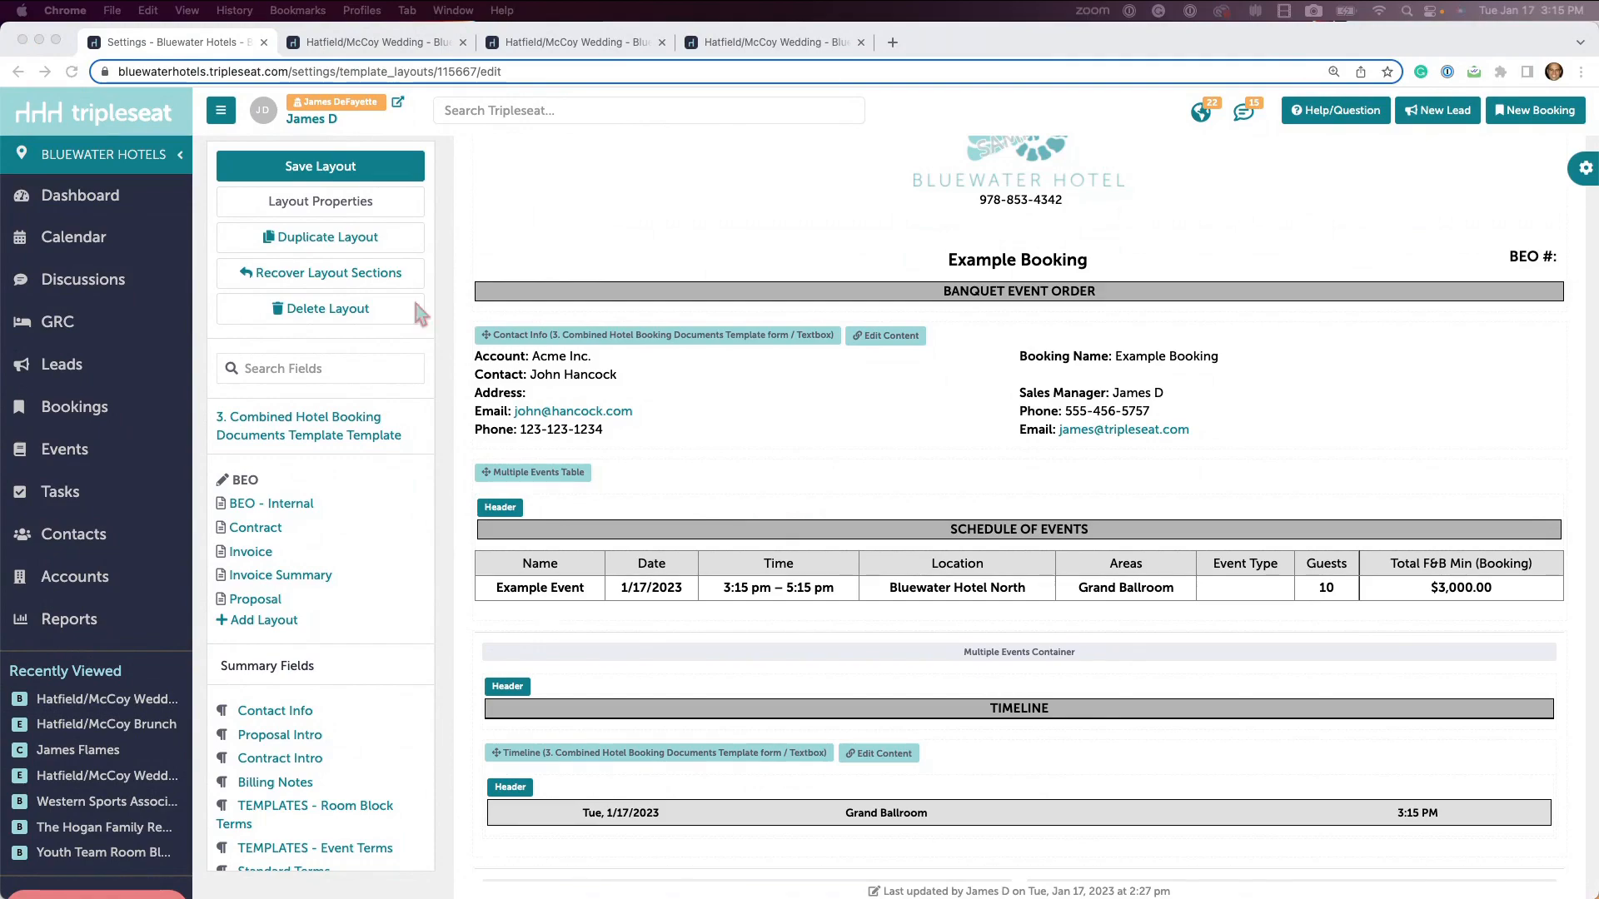
Step: Review the Room Rates & Accommodations section in the wedding's opened contract
click(361, 53)
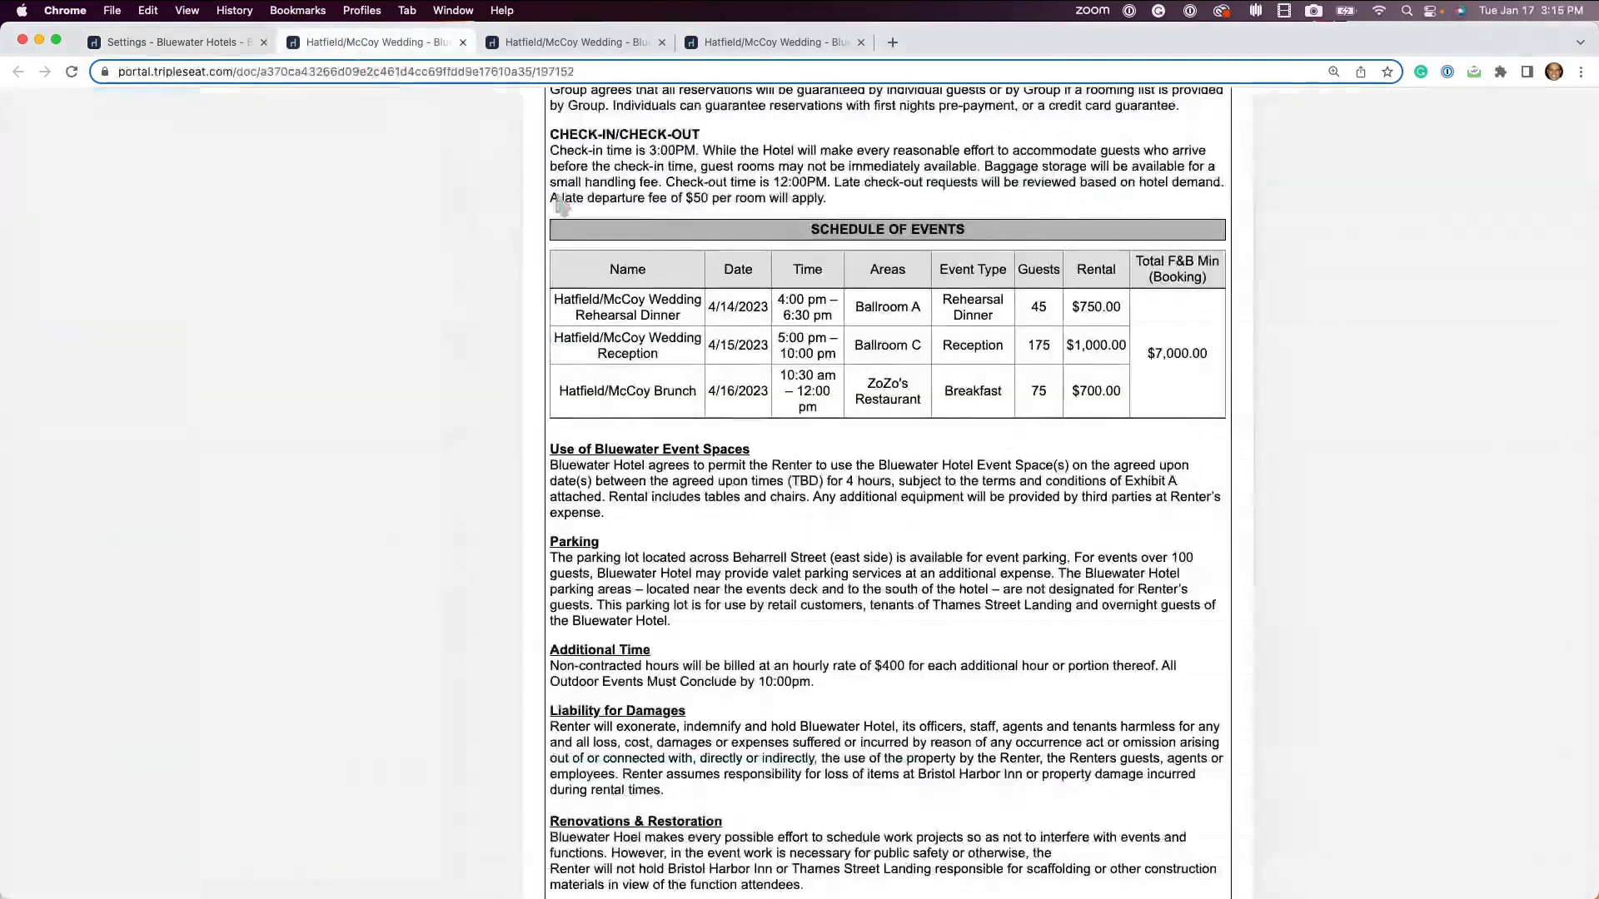
scroll(807, 479, up, 10)
scroll(808, 479, up, 10)
scroll(810, 483, down, 3)
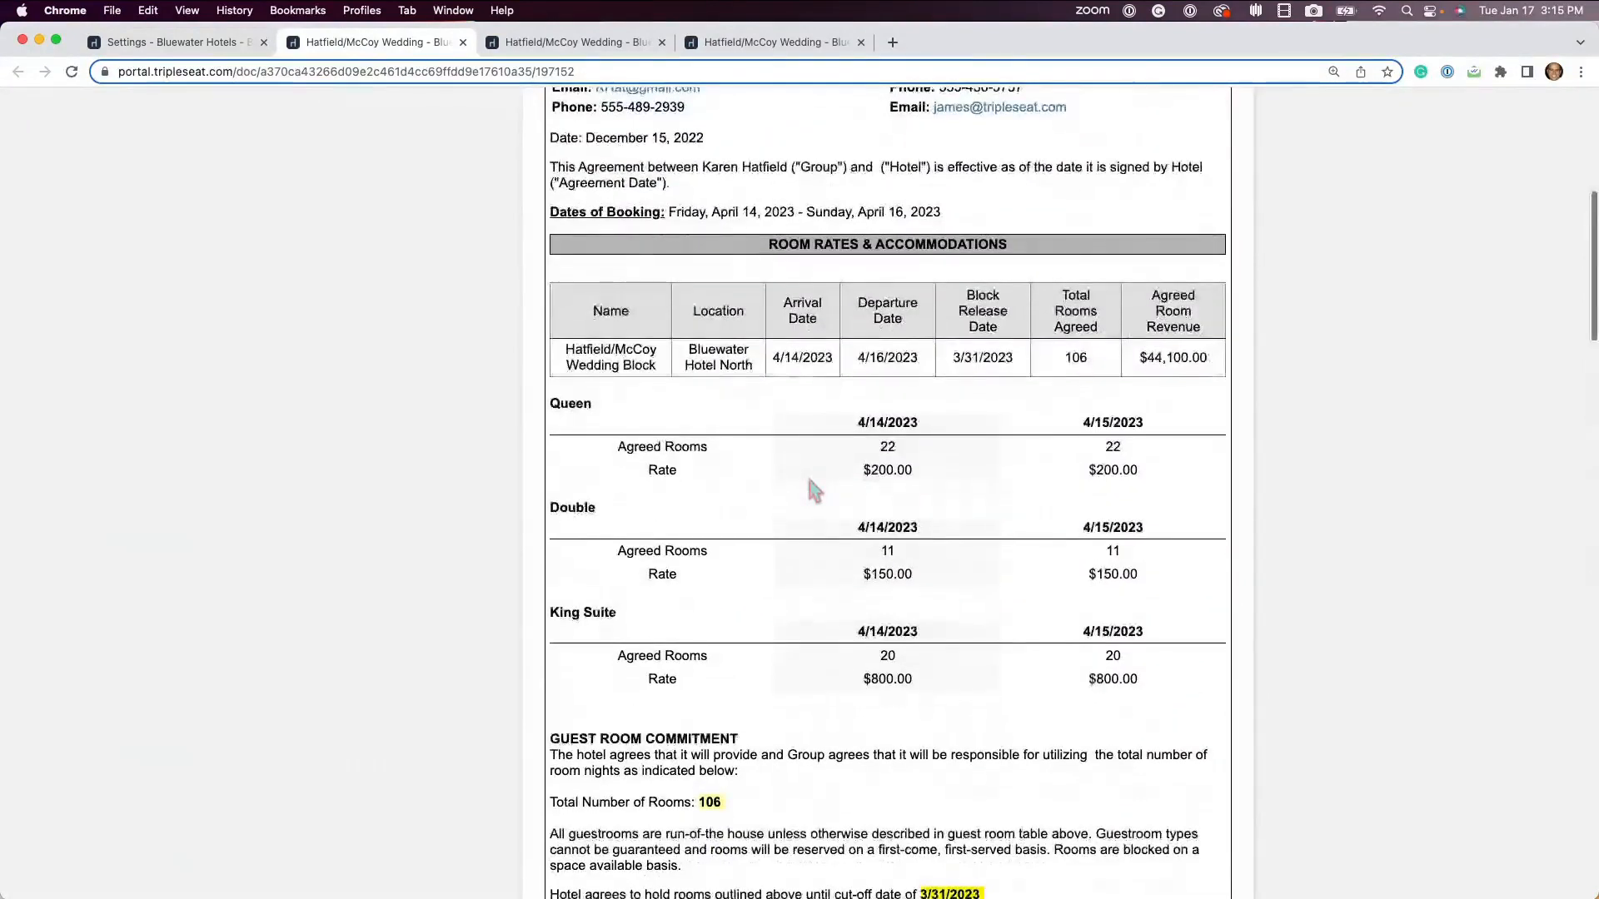
scroll(806, 471, down, 1)
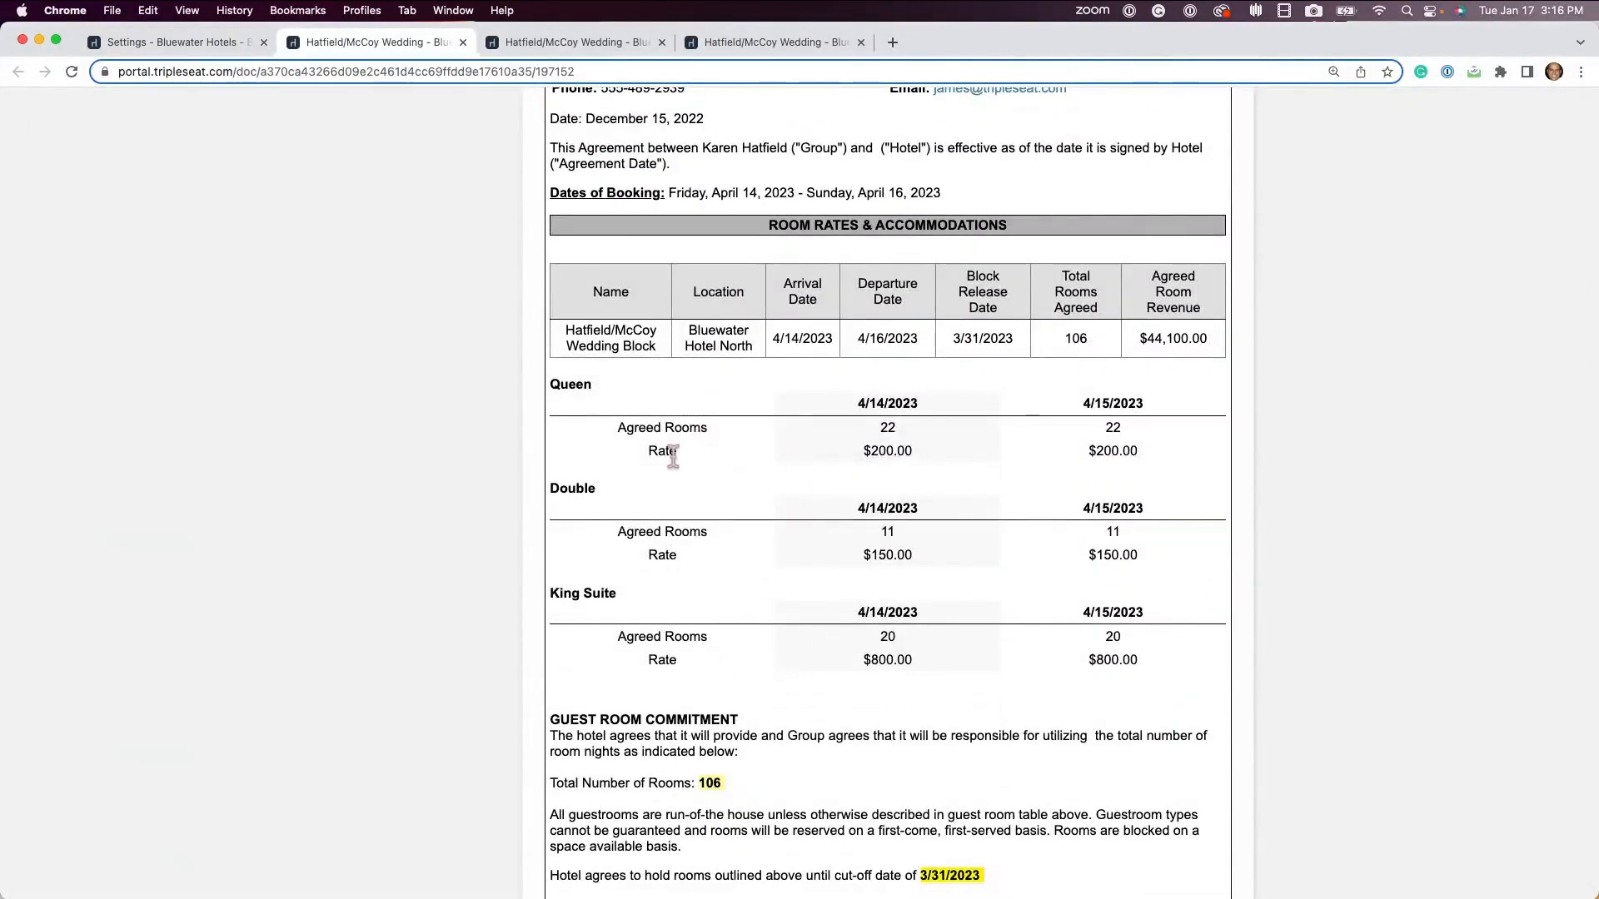
Step: Check the Table A columns of the Guest Room Block Table in the template's Contract layout
click(175, 42)
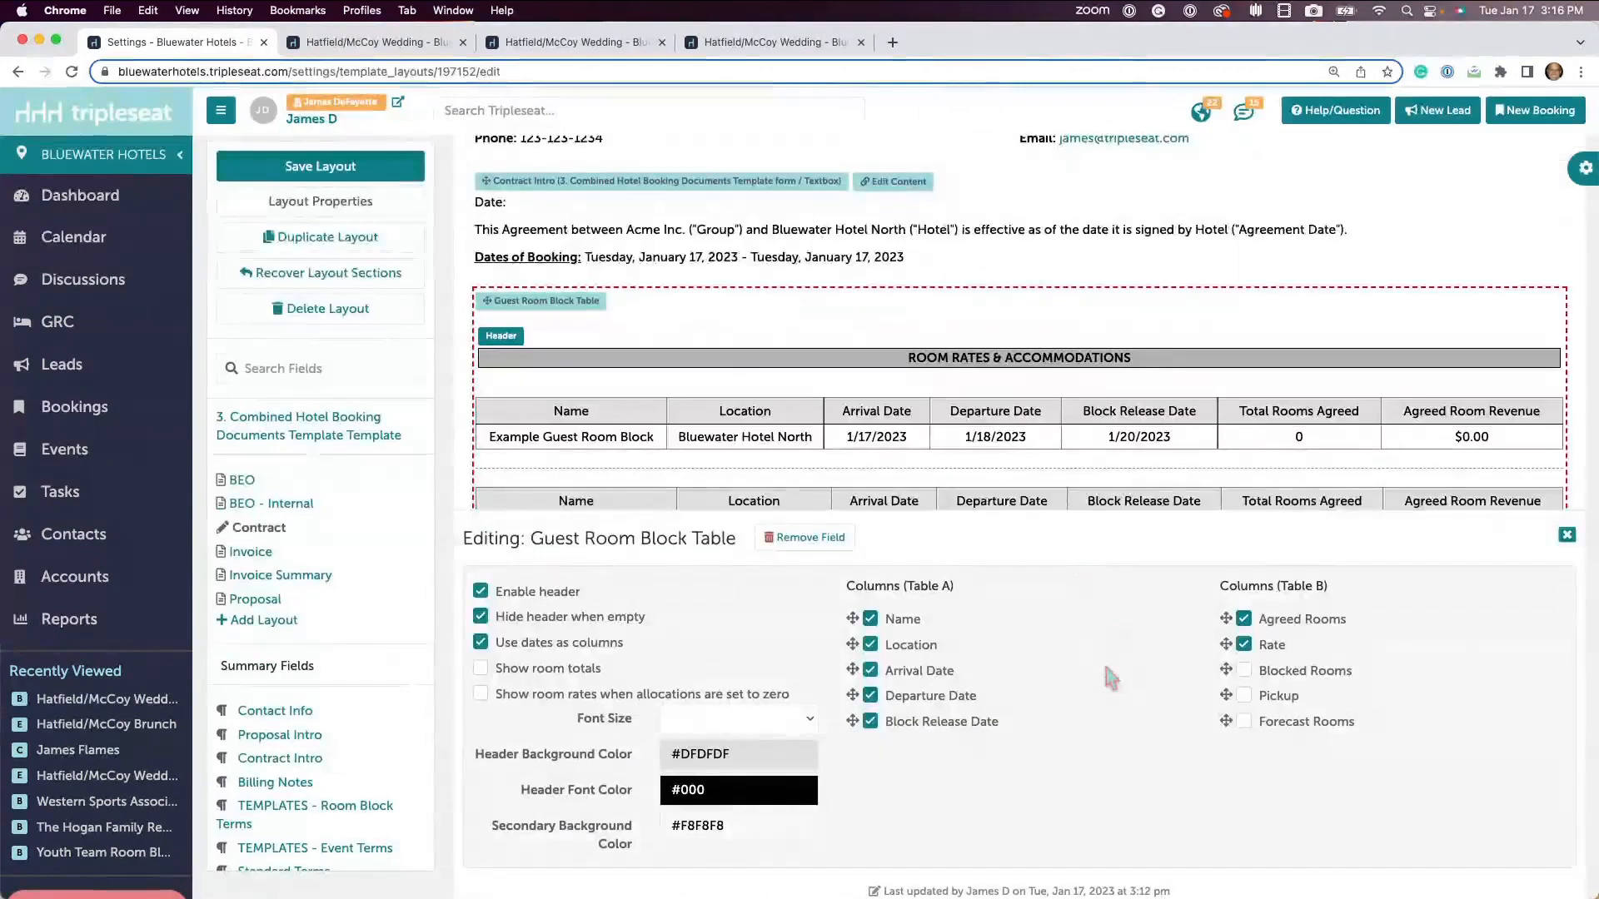
scroll(1104, 671, down, 2)
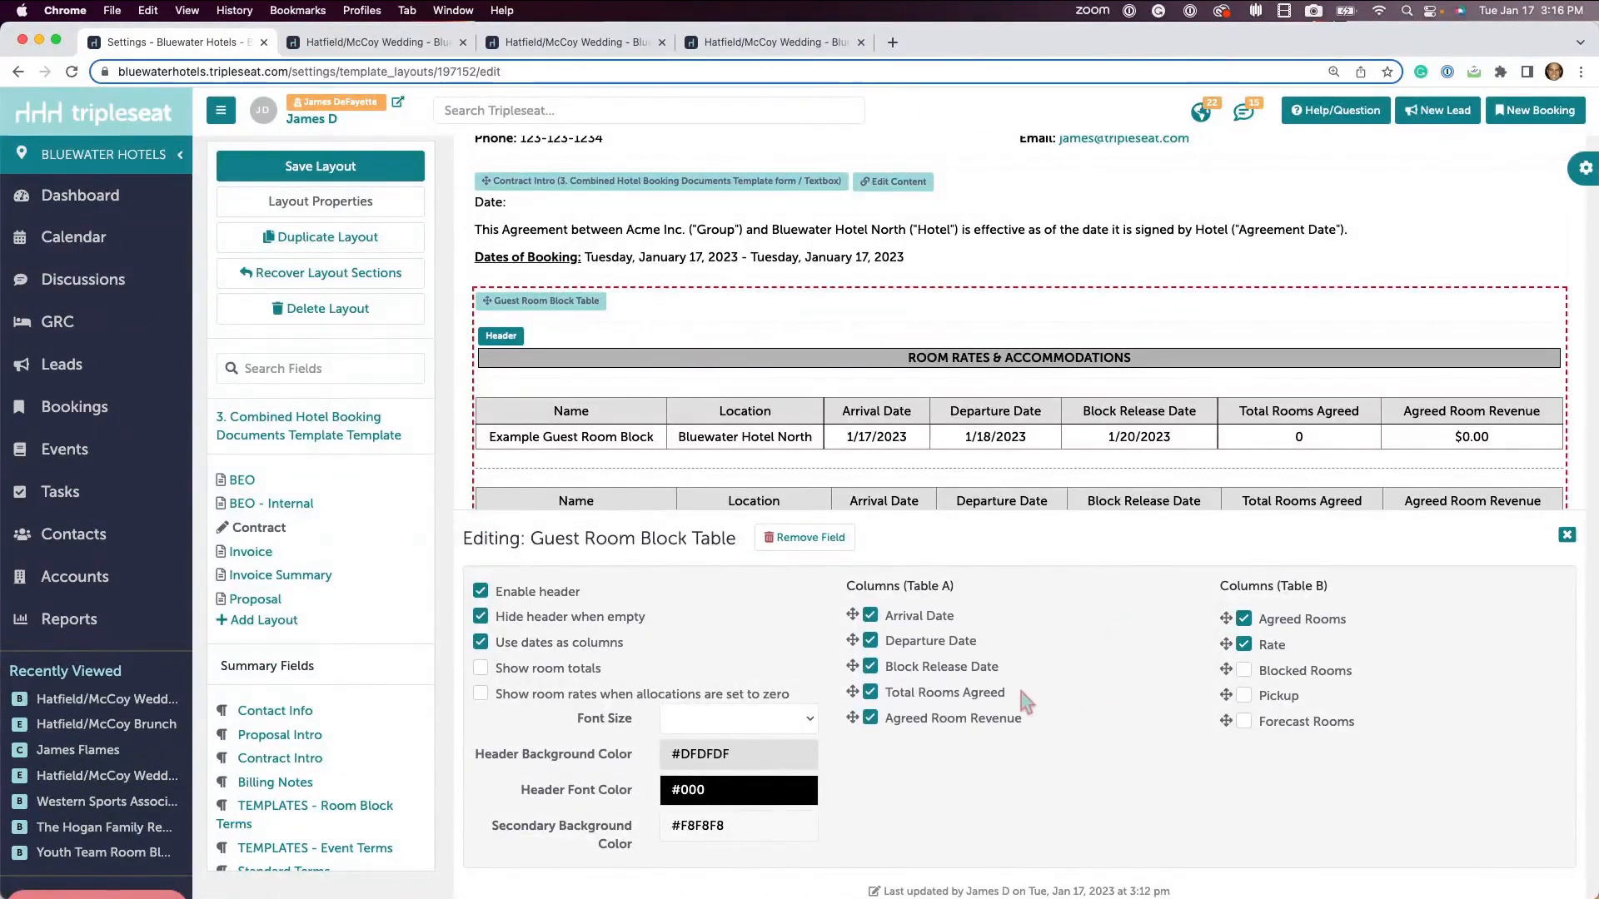
Step: Examine the Guest Room Block Table in the Contract layout, including its Table B columns and the unselected Table A columns
scroll(1324, 668, down, 2)
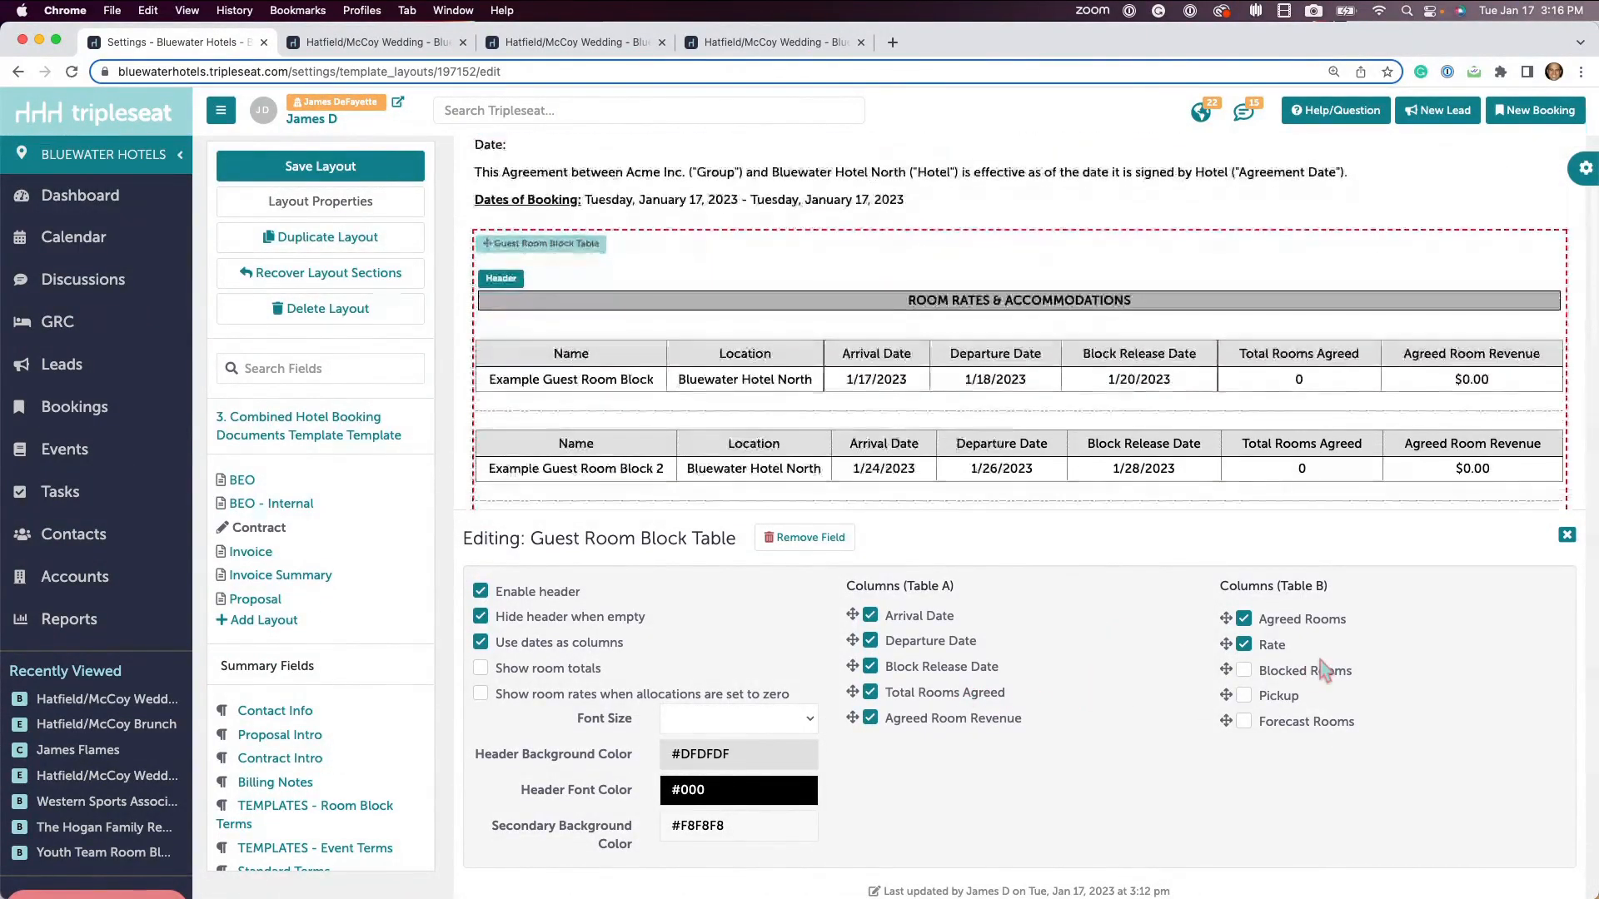
scroll(1299, 679, down, 3)
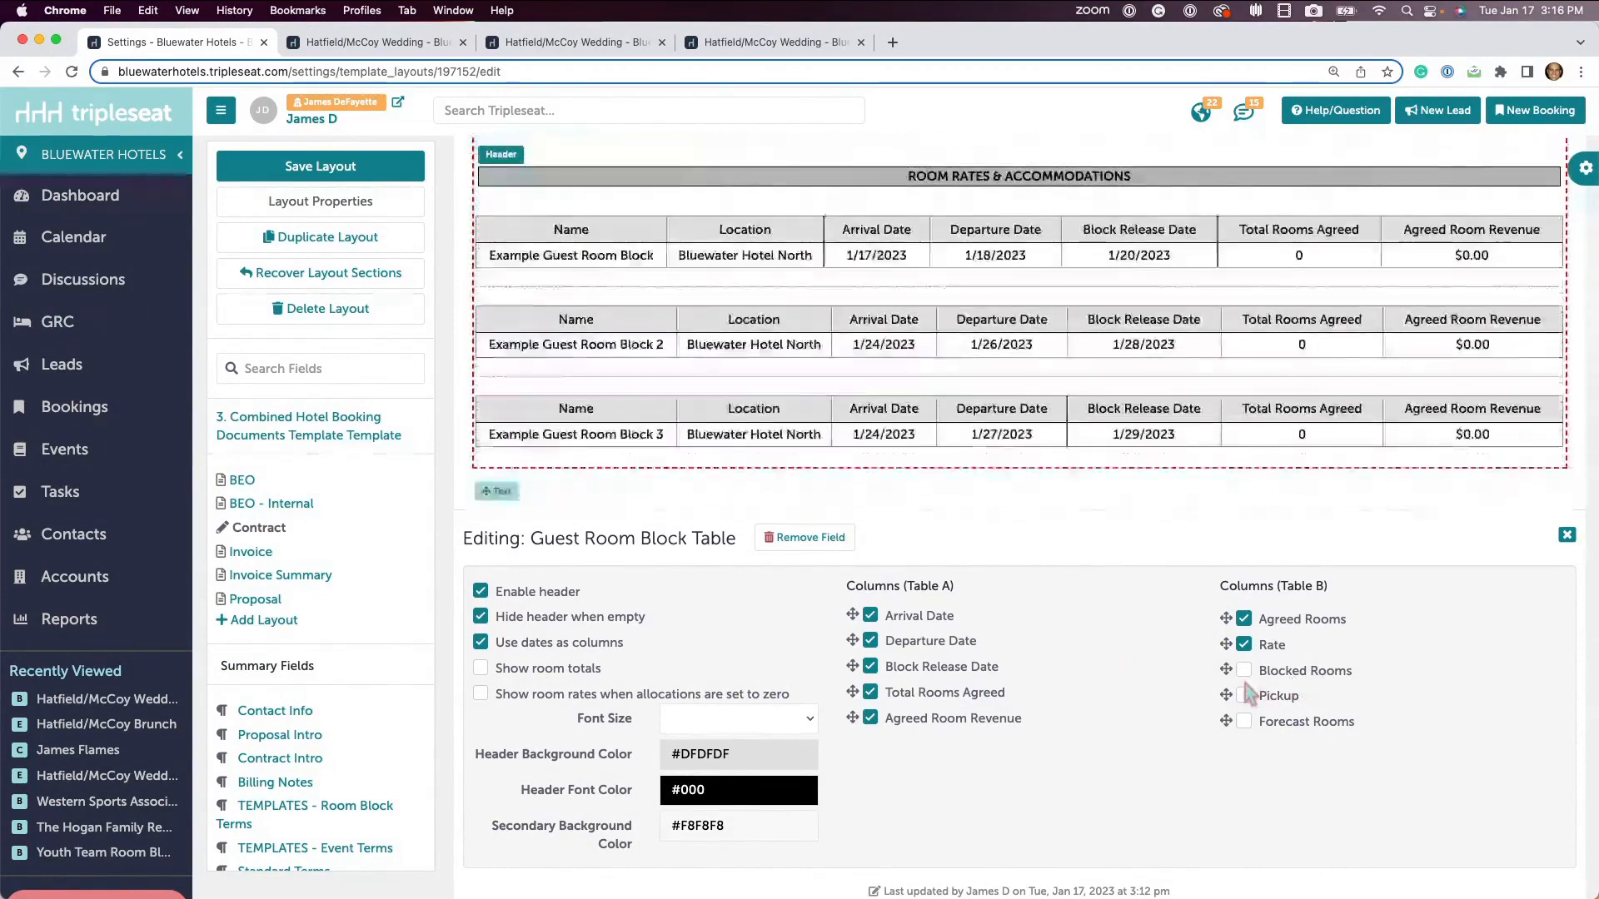
scroll(1249, 696, down, 2)
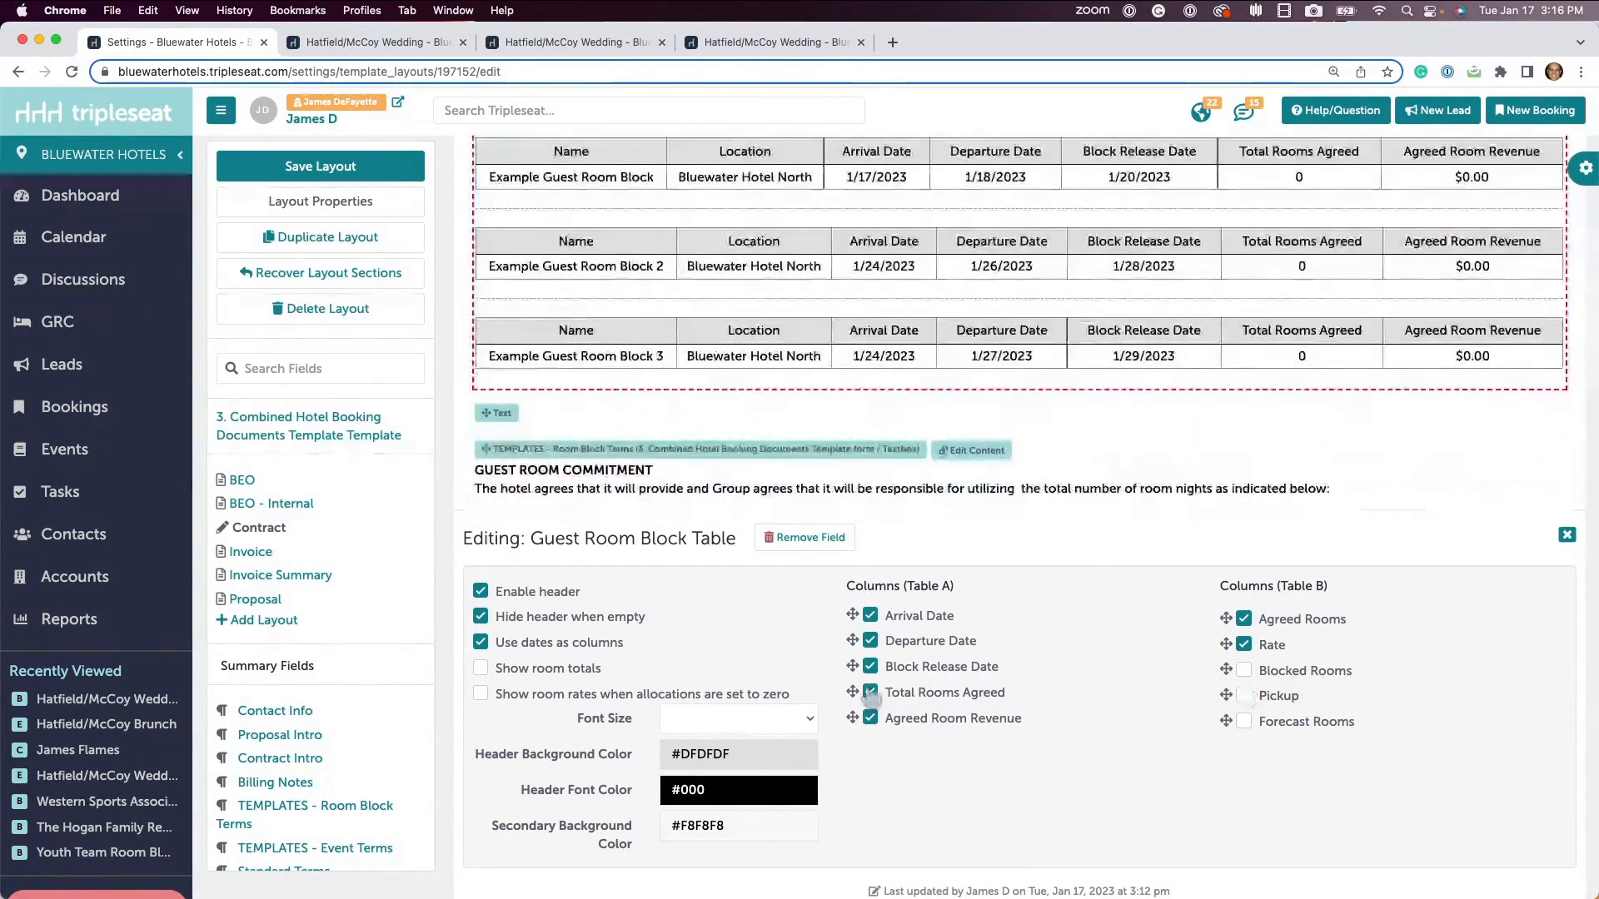
scroll(871, 696, down, 3)
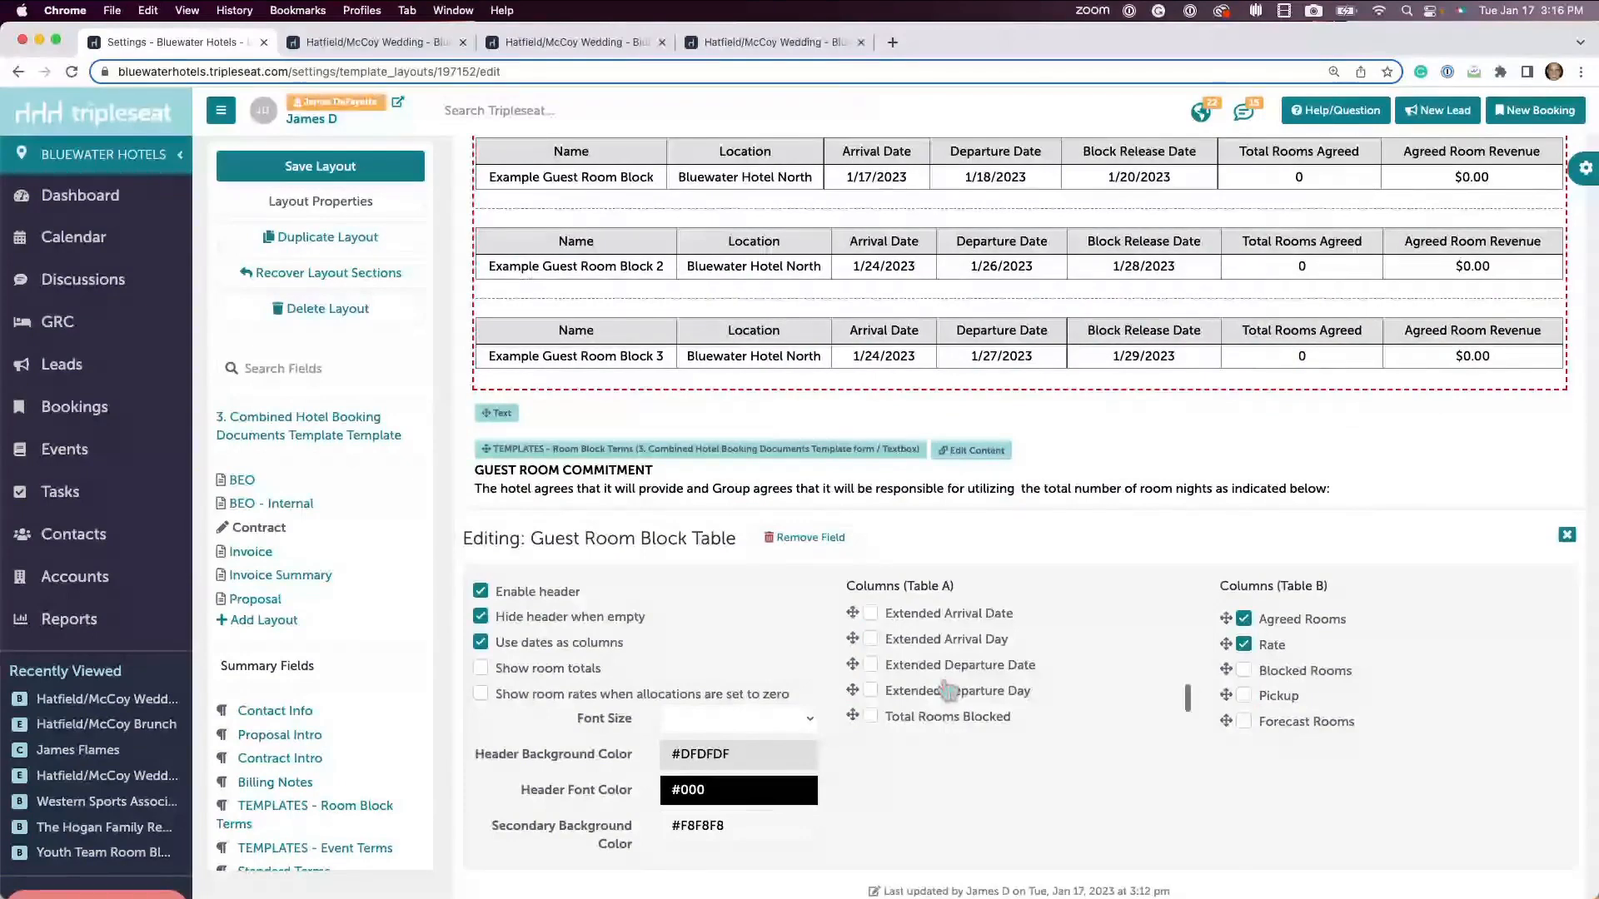
scroll(949, 691, down, 2)
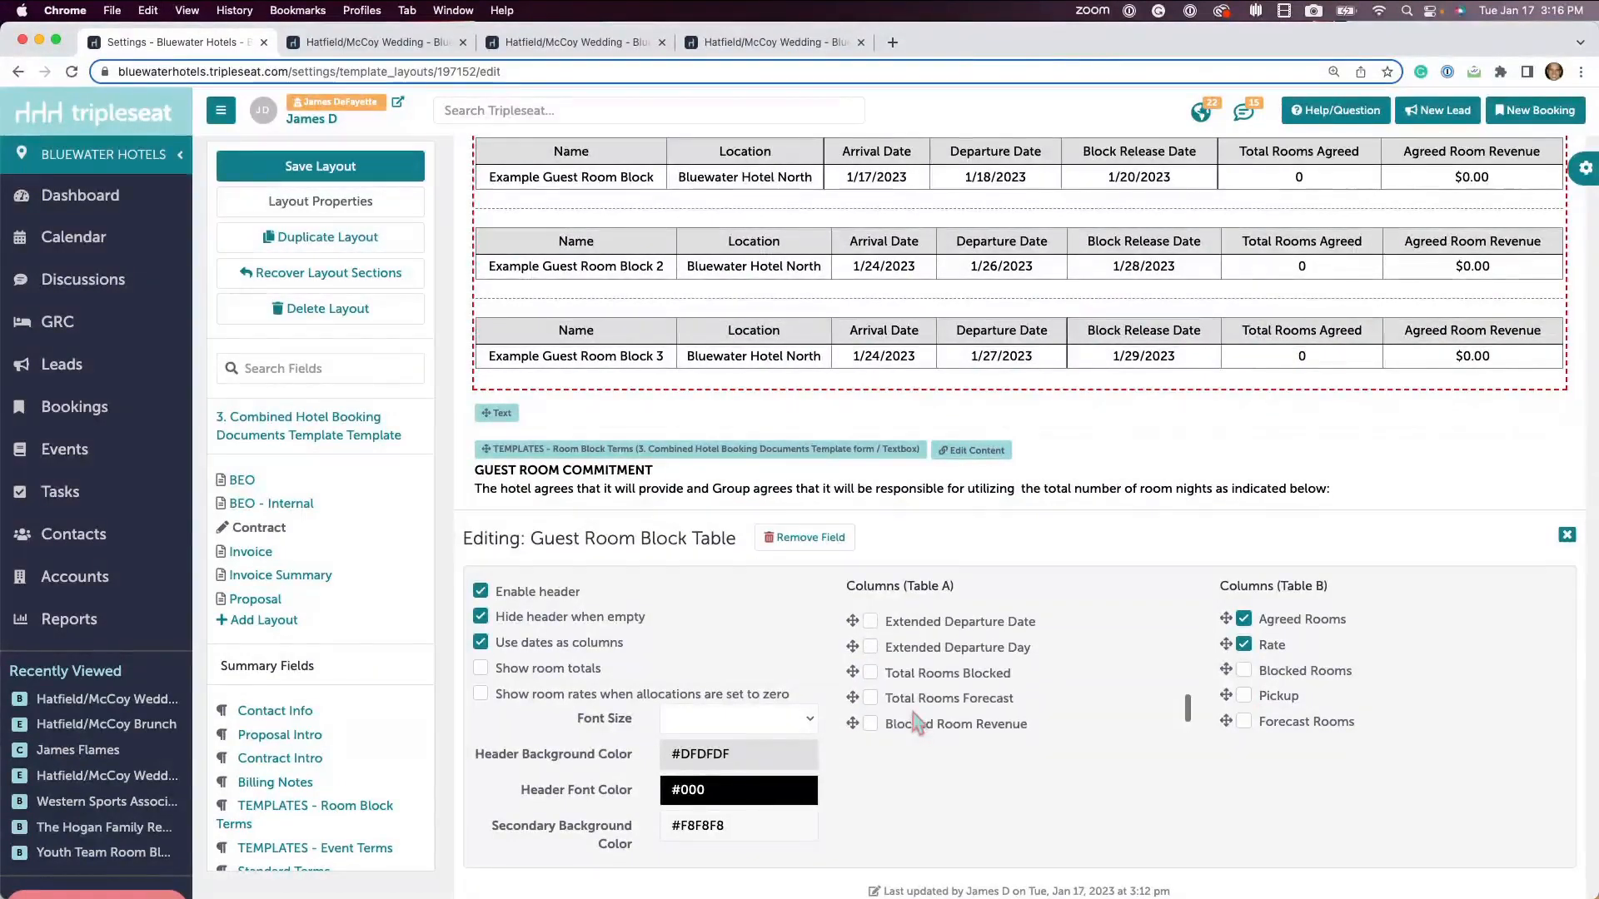
scroll(916, 721, up, 3)
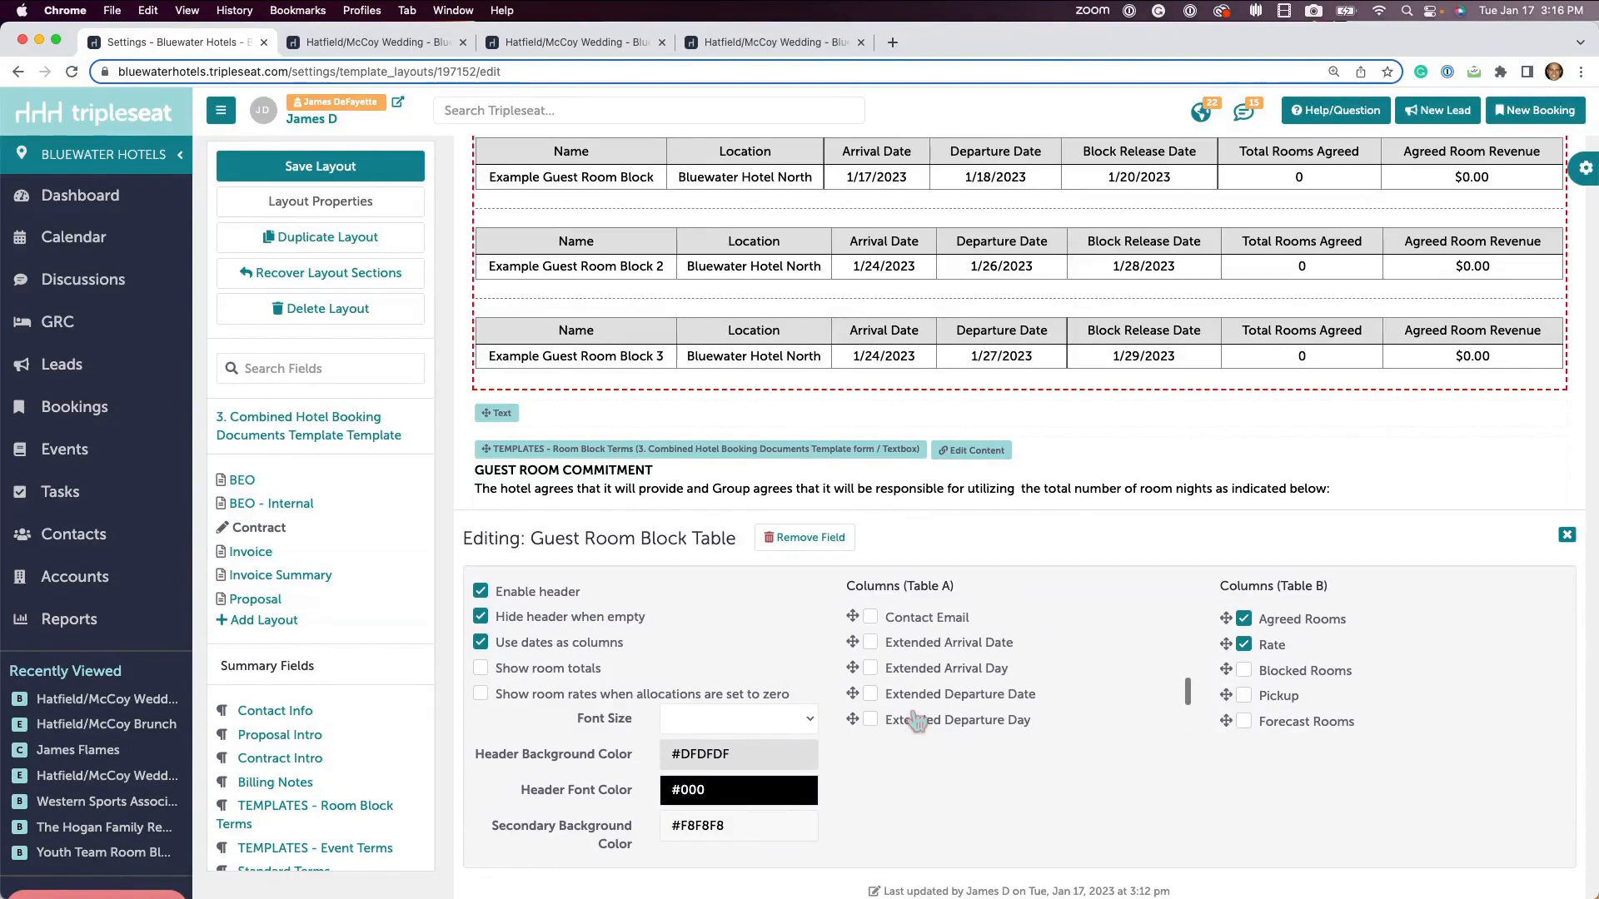
scroll(916, 721, up, 3)
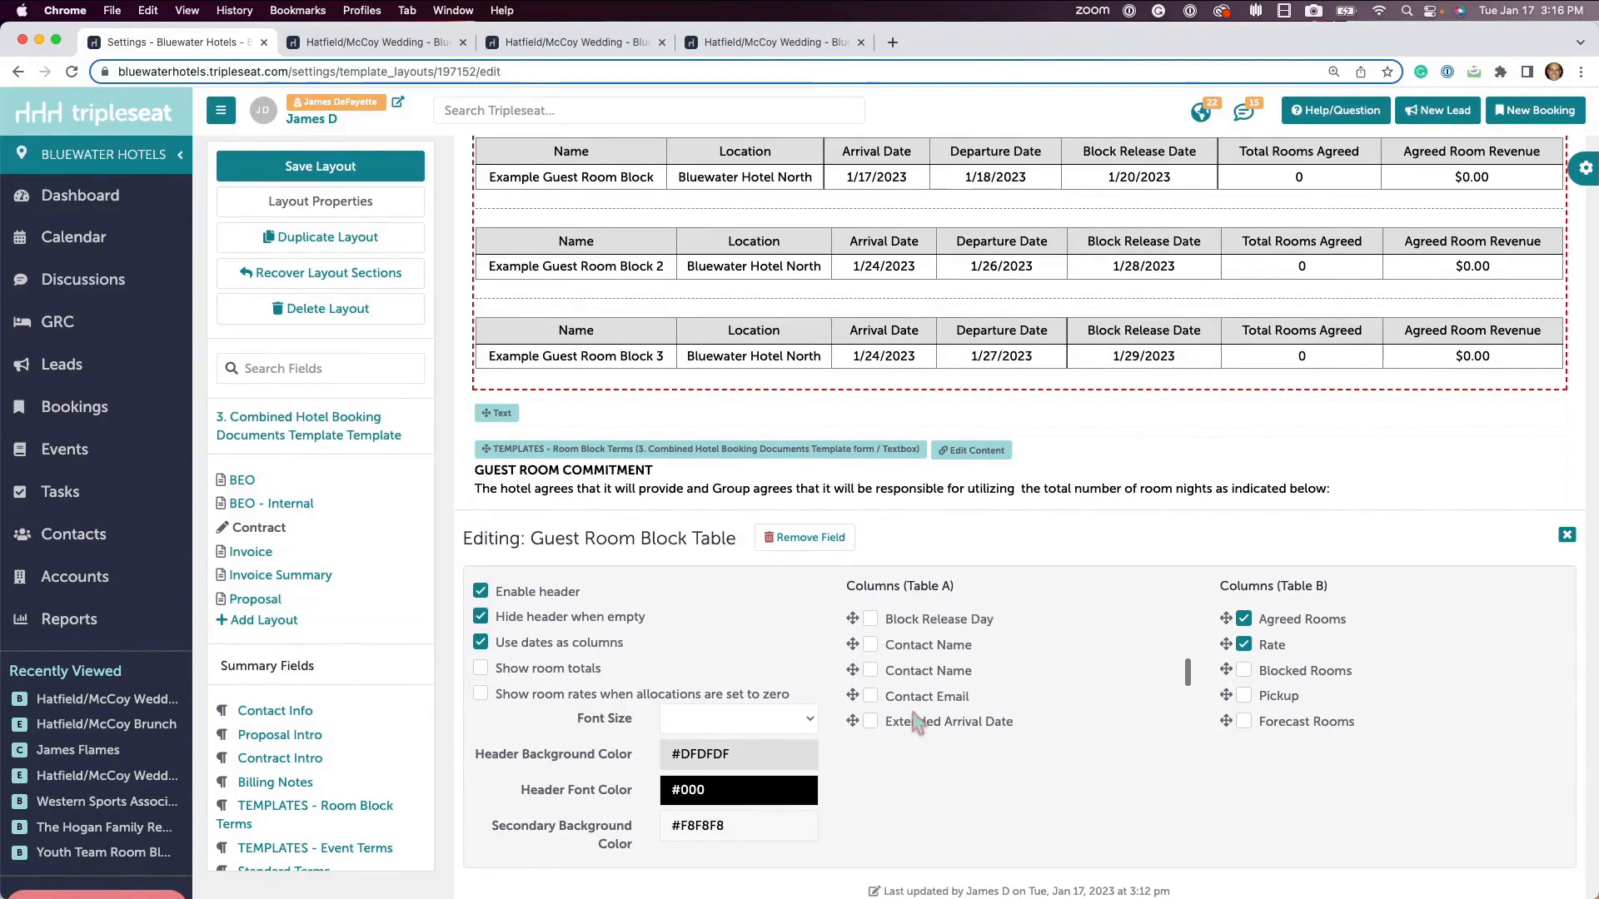
scroll(916, 716, up, 2)
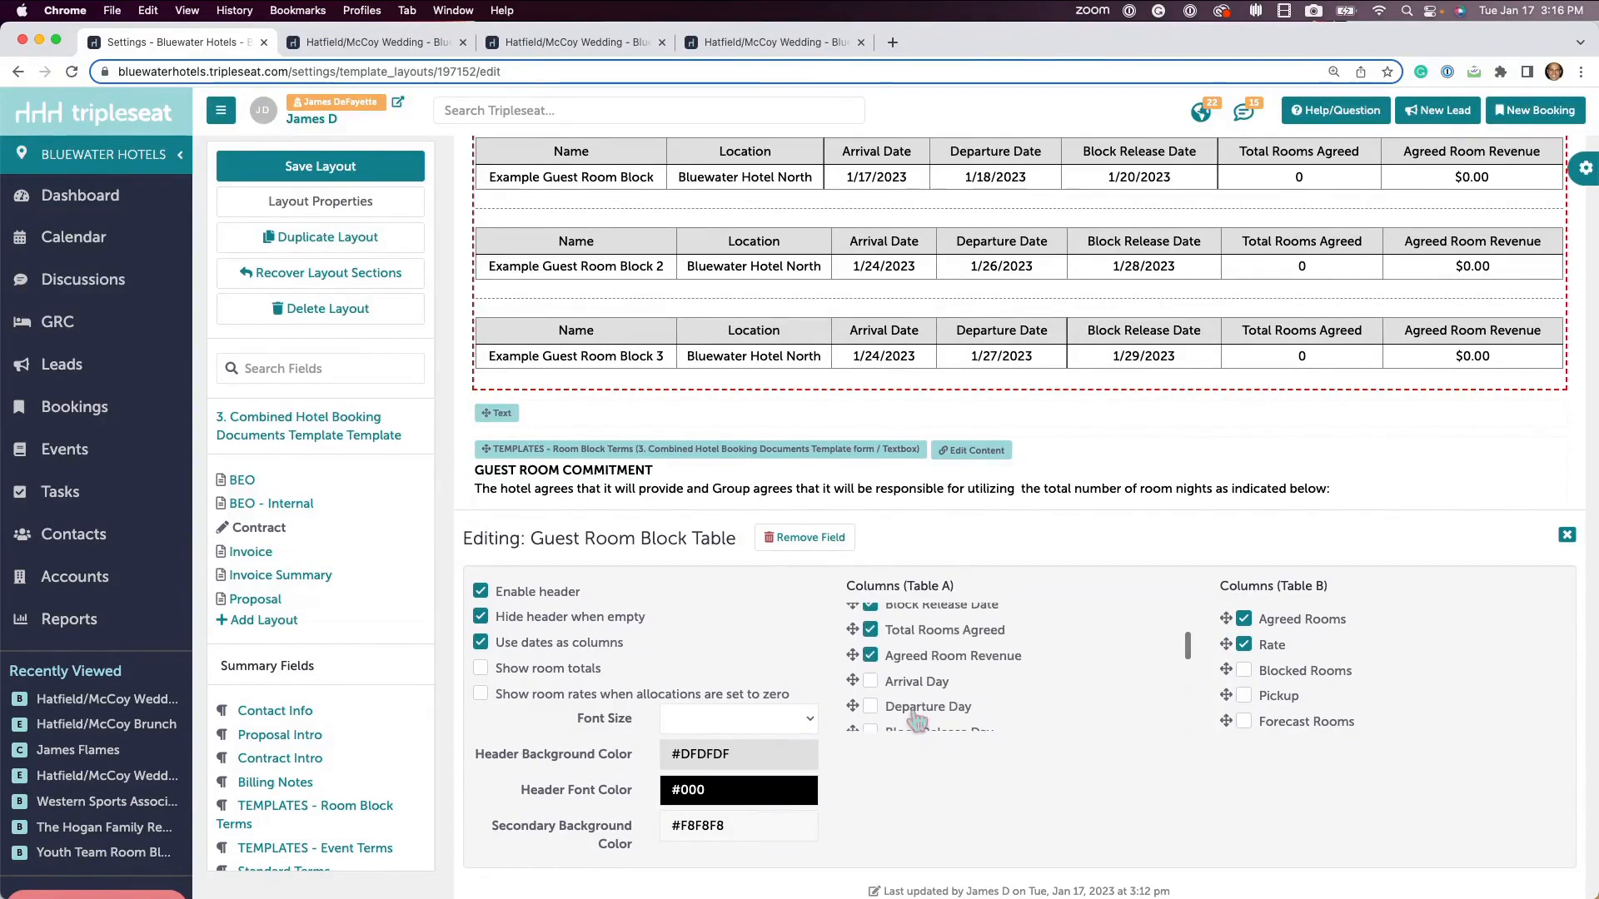
scroll(917, 721, up, 4)
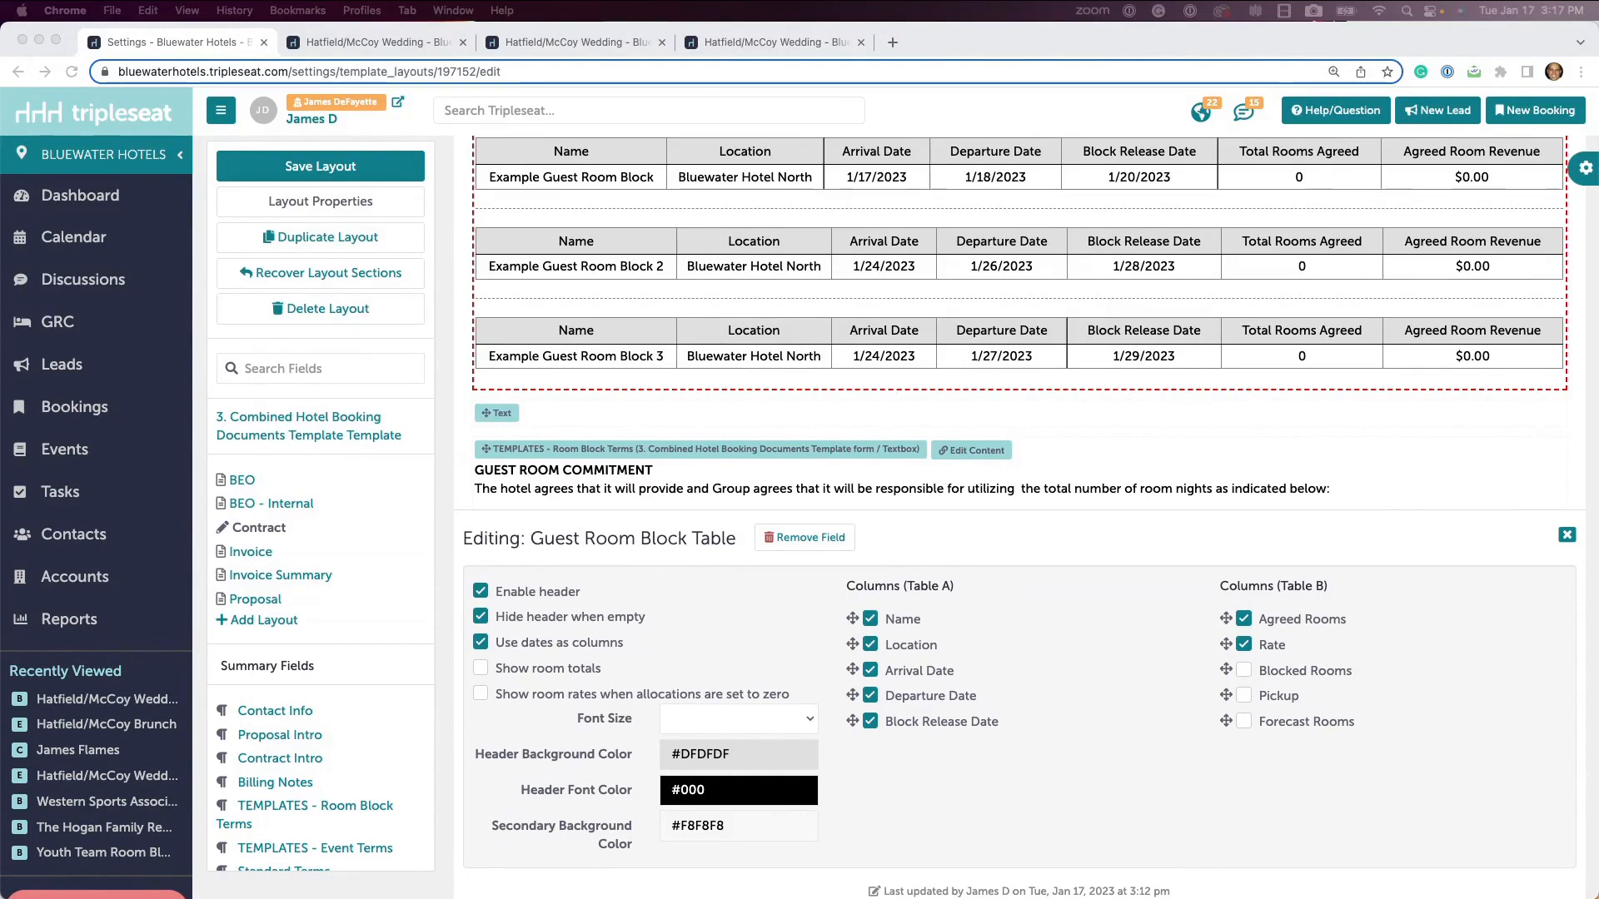
Step: Return from the Contract layout to the template content and review its fields from Contact Info down to the Billing Widget
click(1565, 538)
click(304, 443)
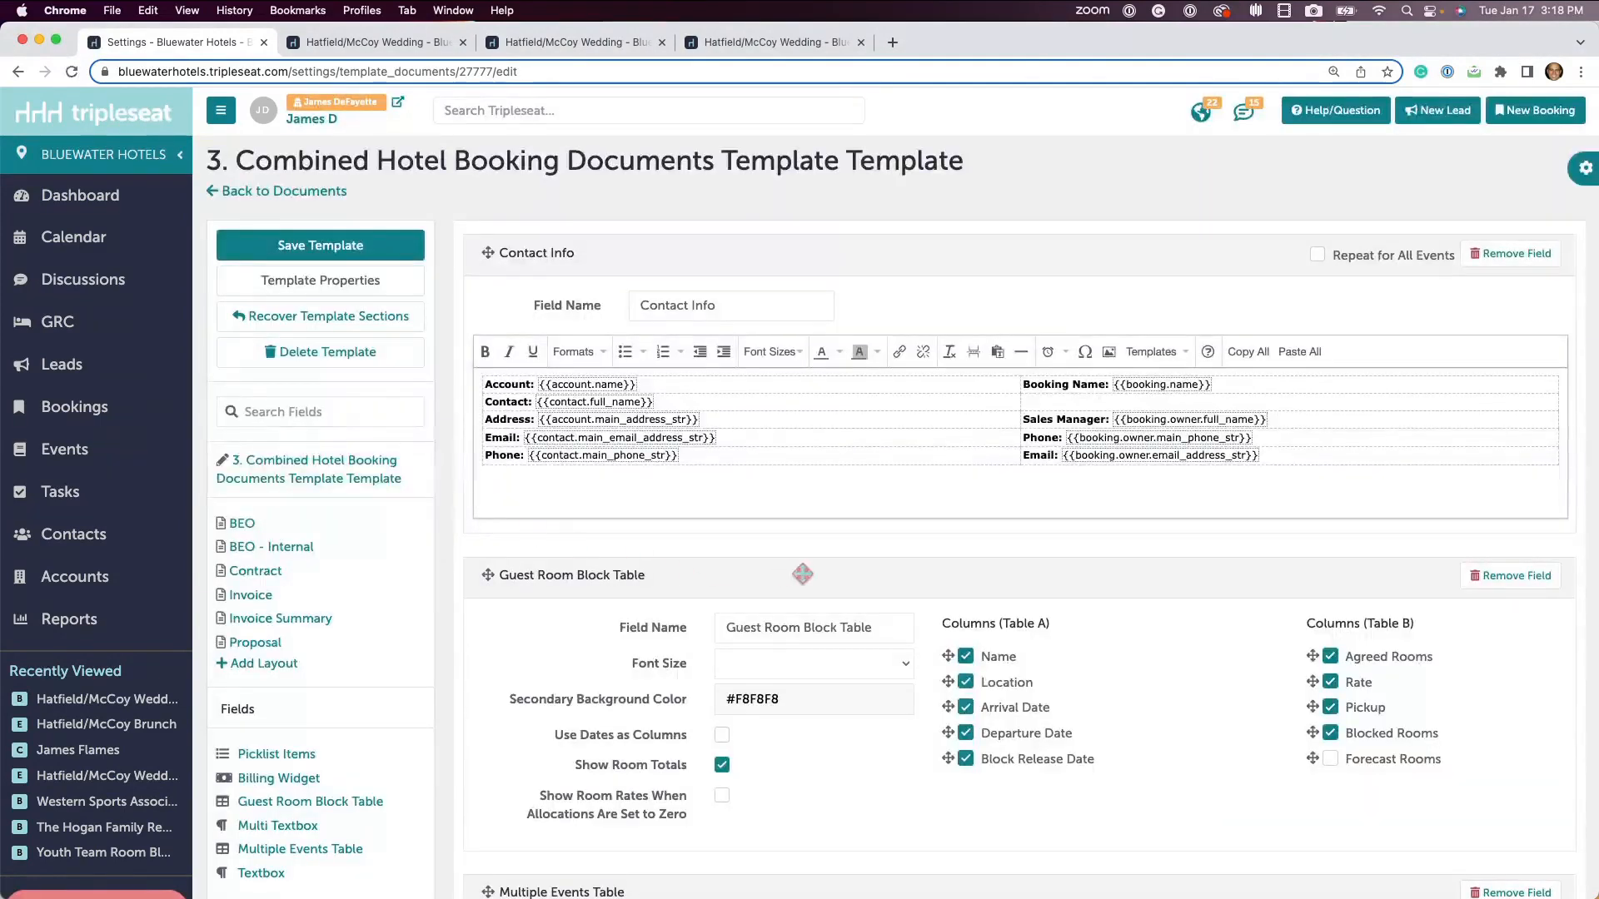
scroll(1150, 586, down, 5)
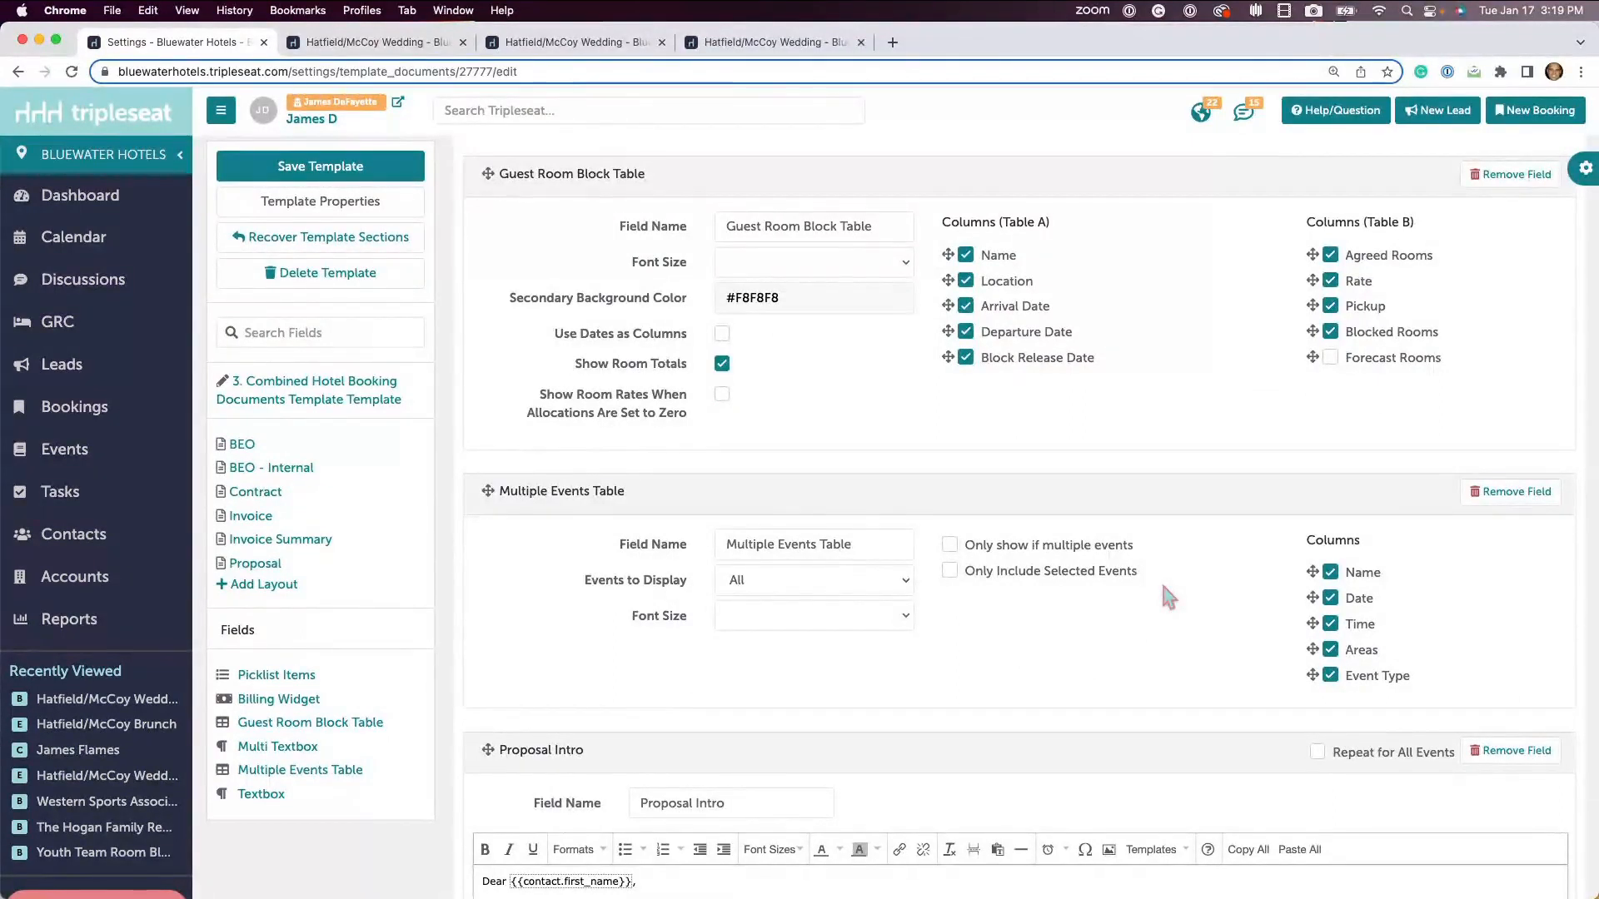
scroll(1161, 578, down, 6)
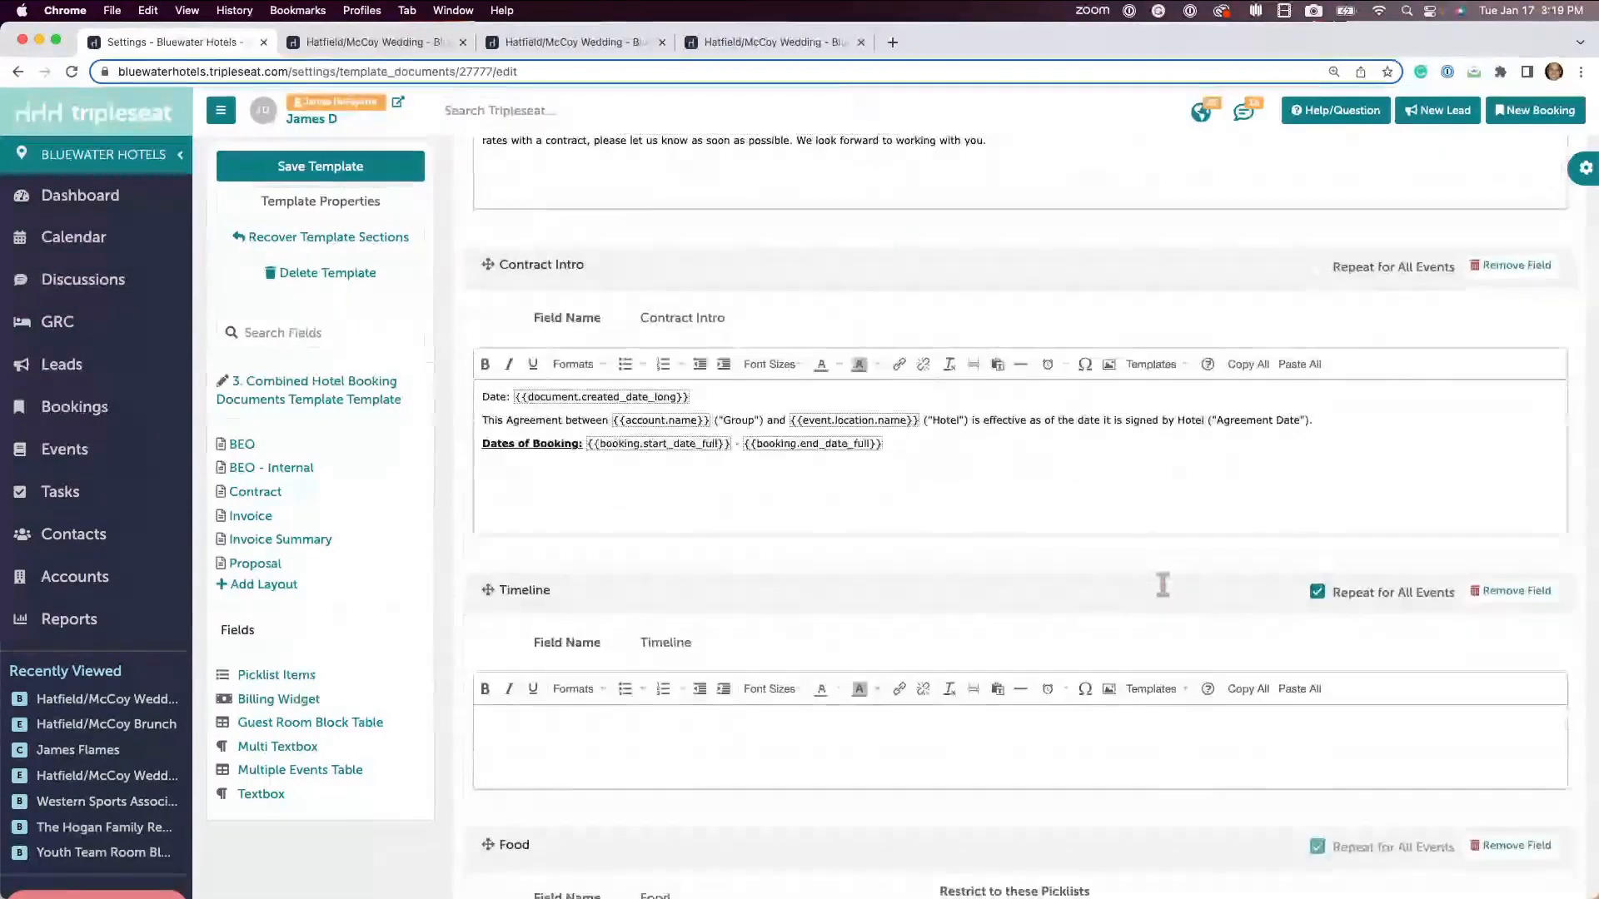
scroll(1162, 585, up, 1)
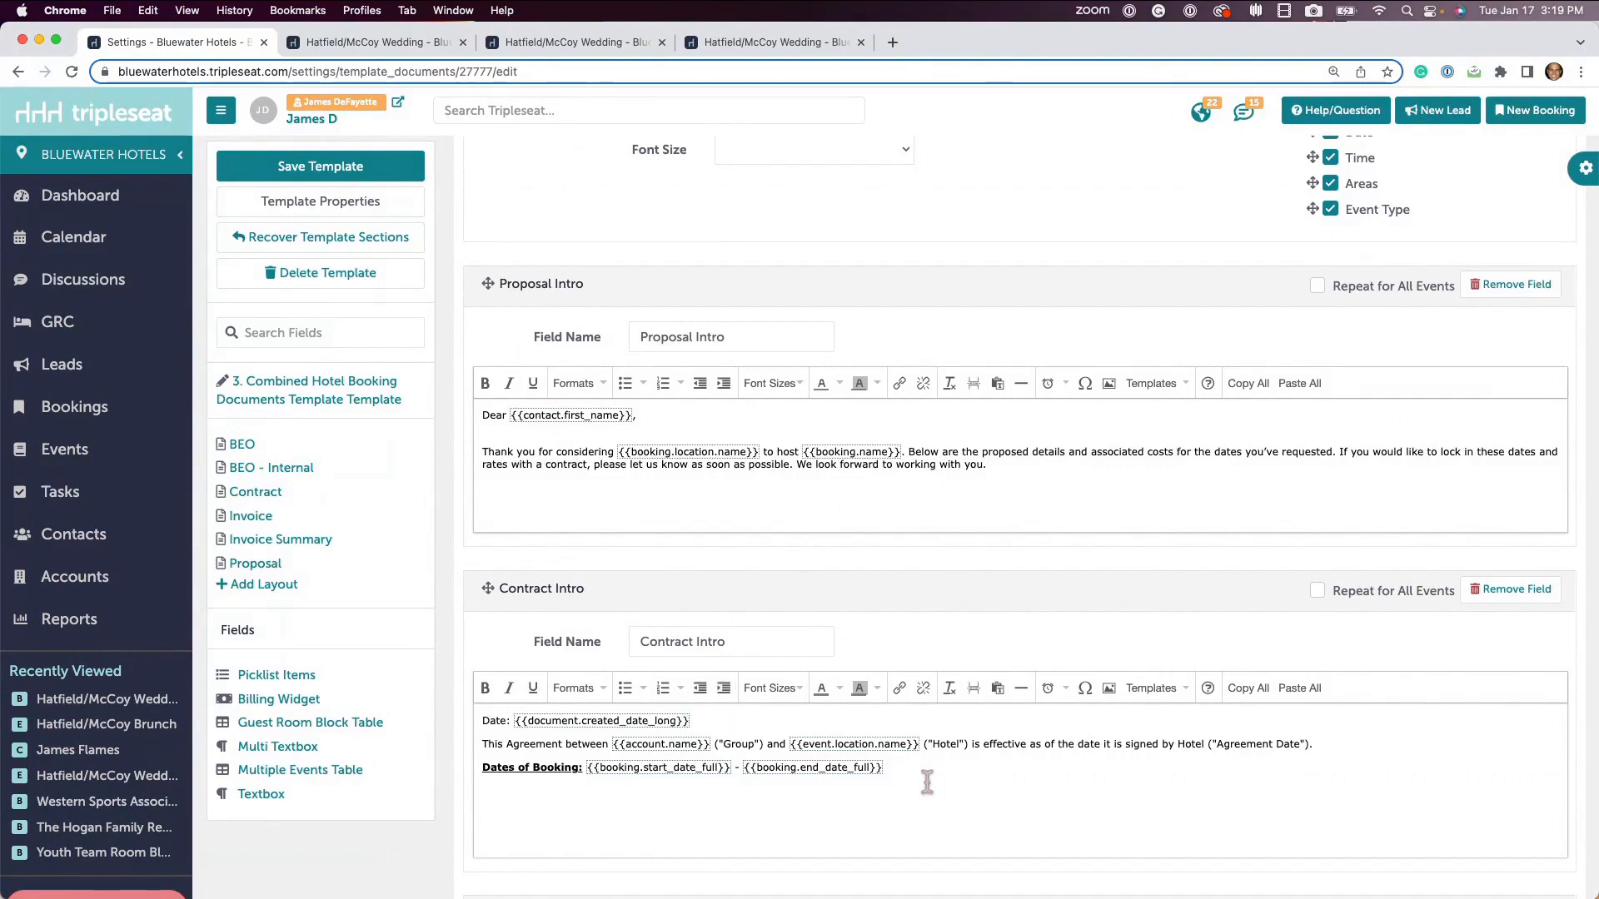
scroll(949, 777, down, 1)
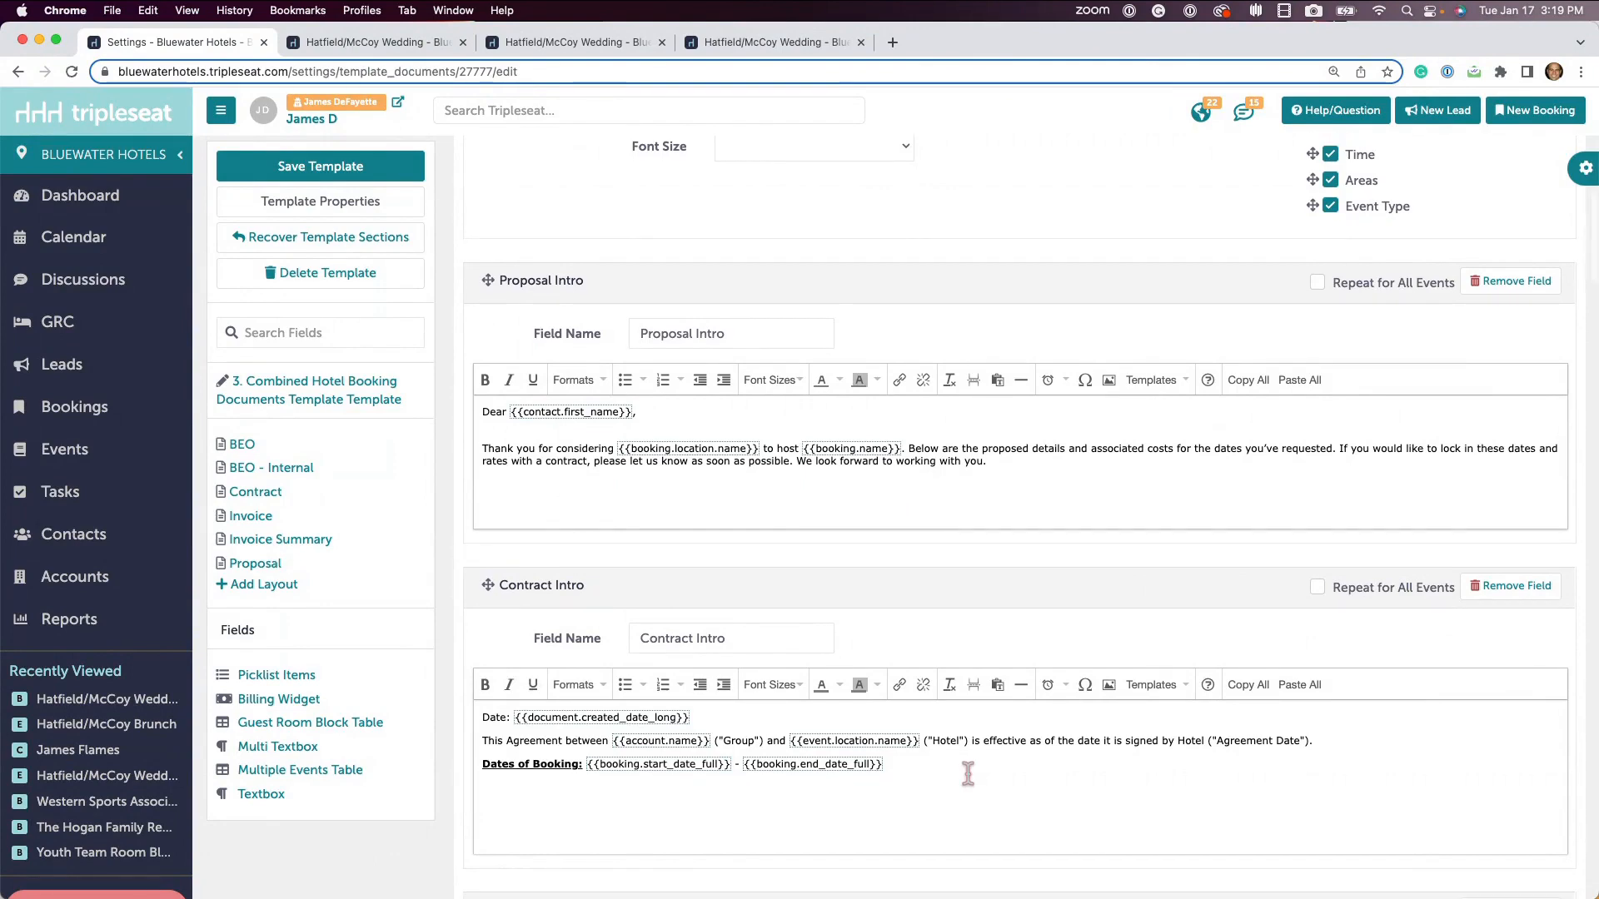
scroll(968, 772, down, 10)
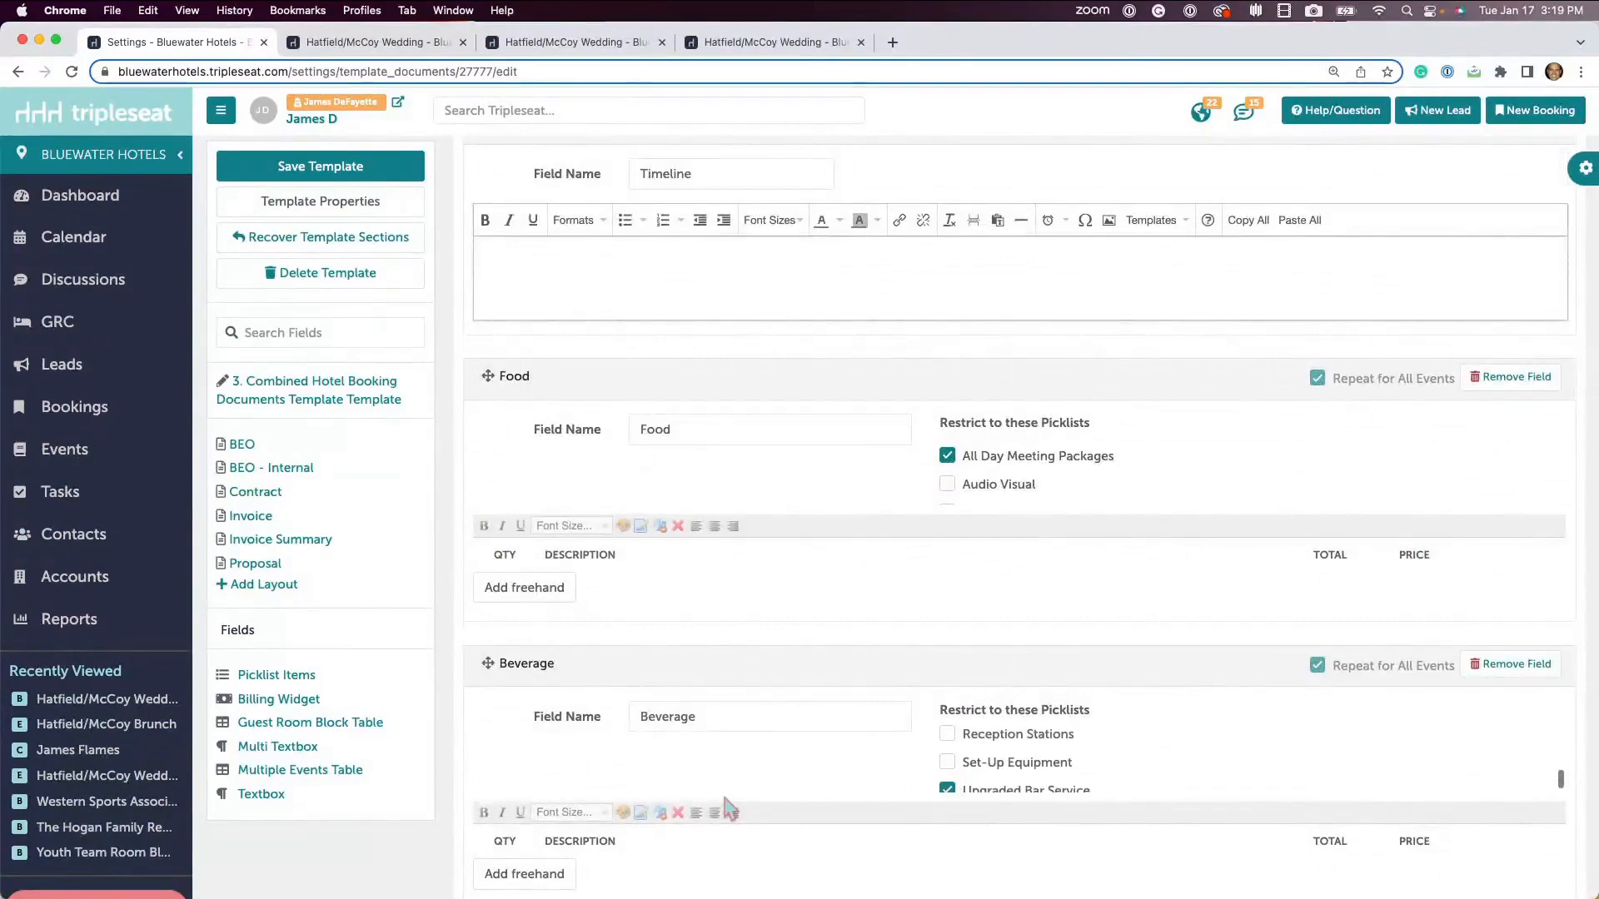
scroll(726, 806, down, 10)
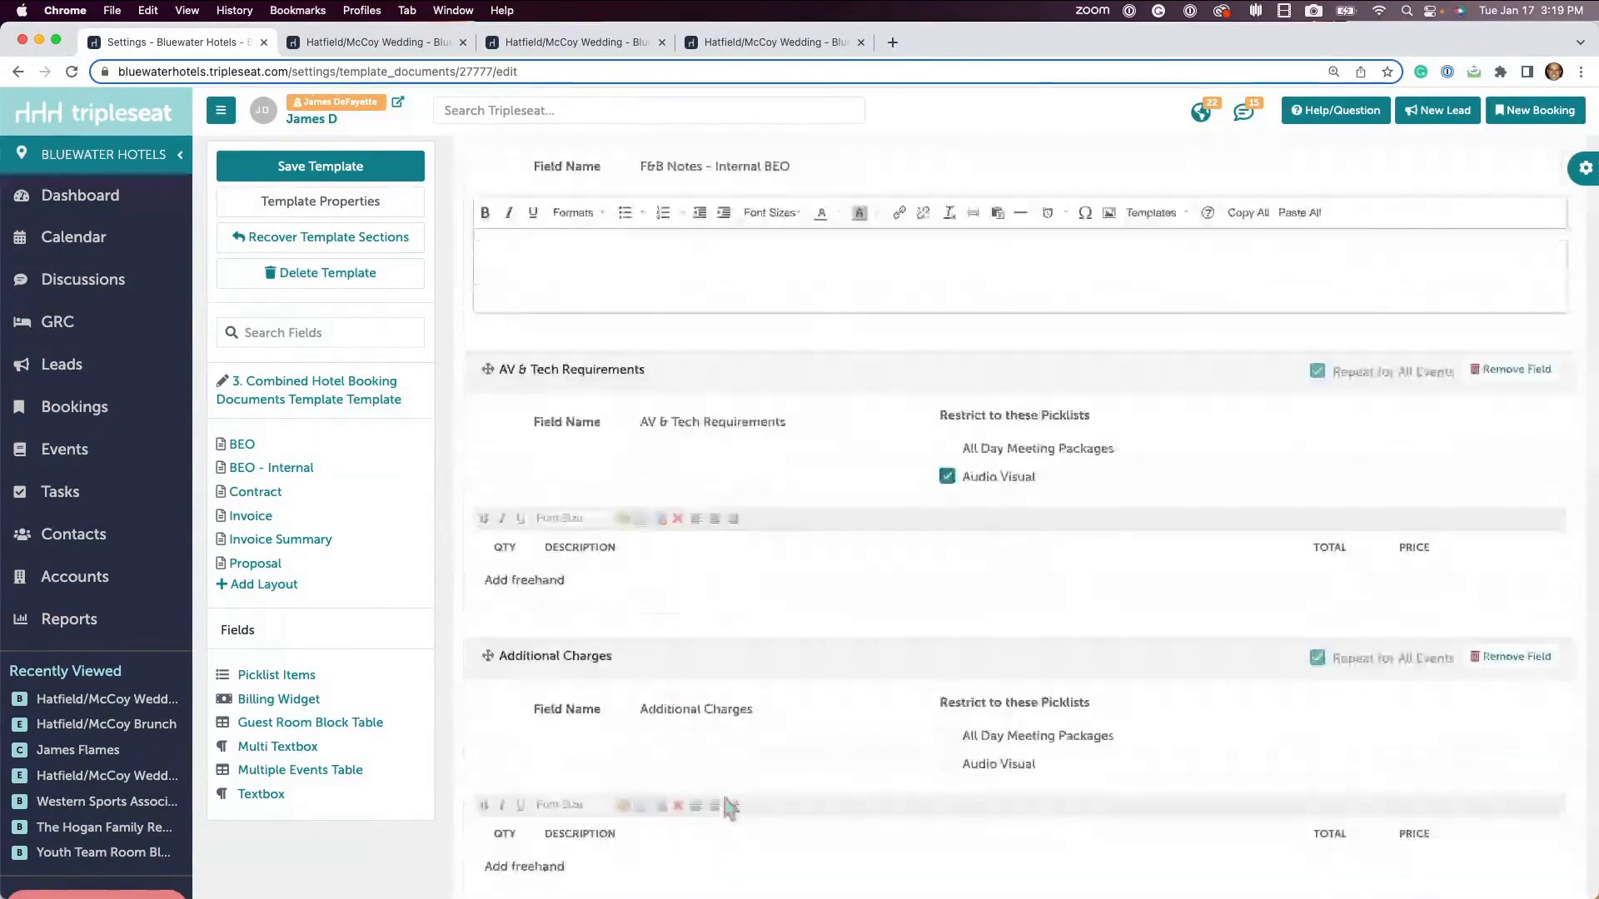
scroll(724, 800, down, 10)
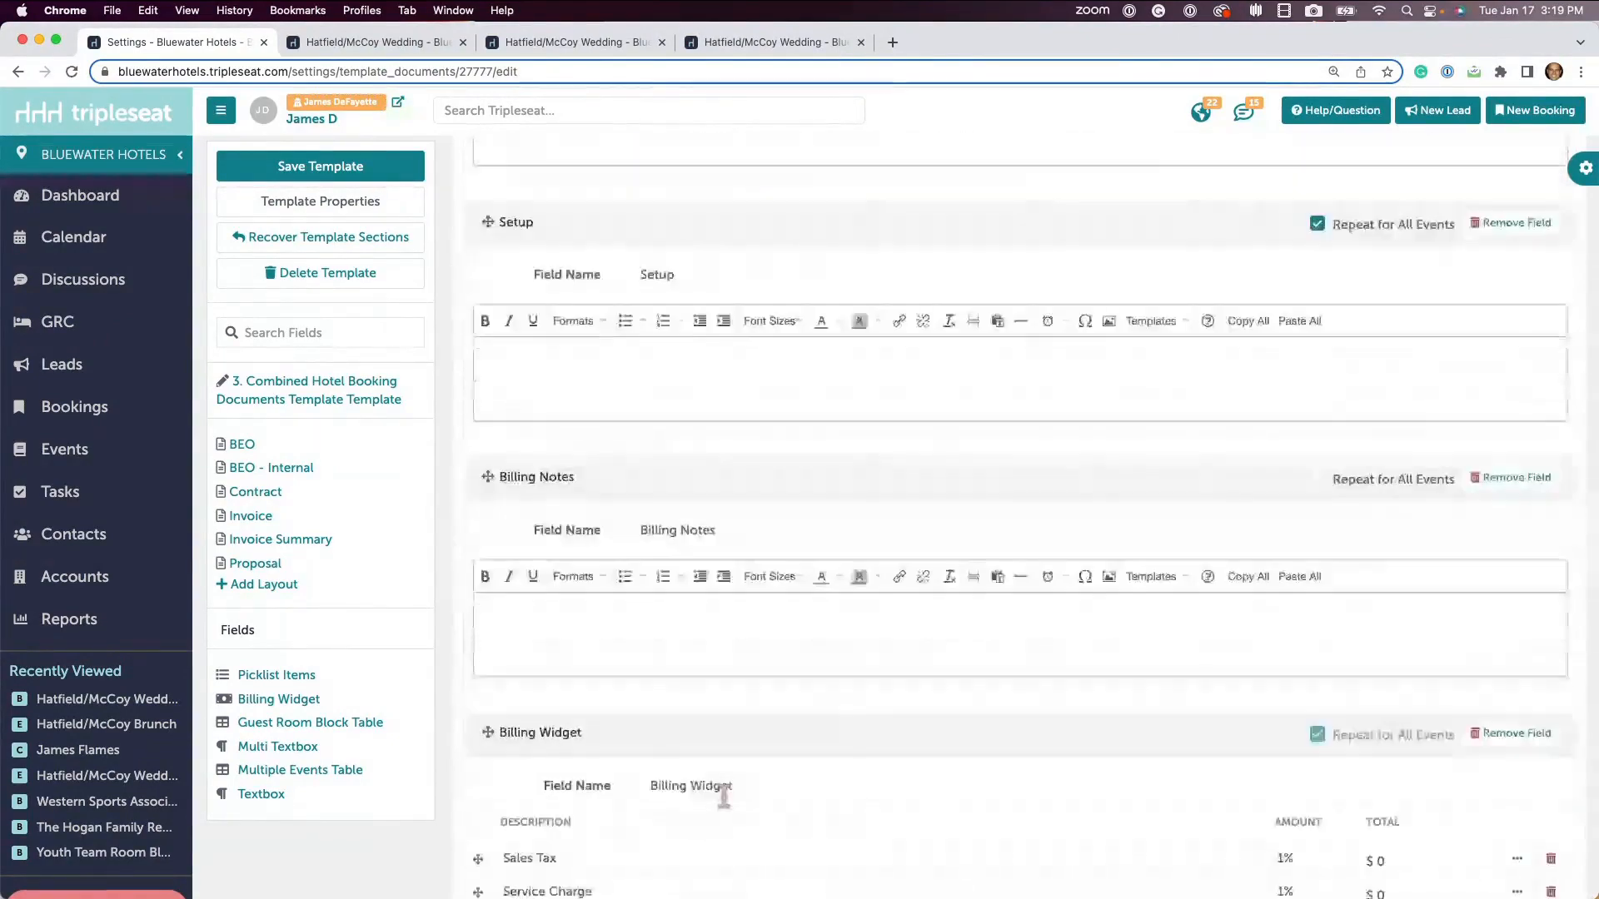
Step: Try out sample text "Type" in the Billing Notes textbox and view the Location and Booking merge fields available for insertion
scroll(724, 797, down, 1)
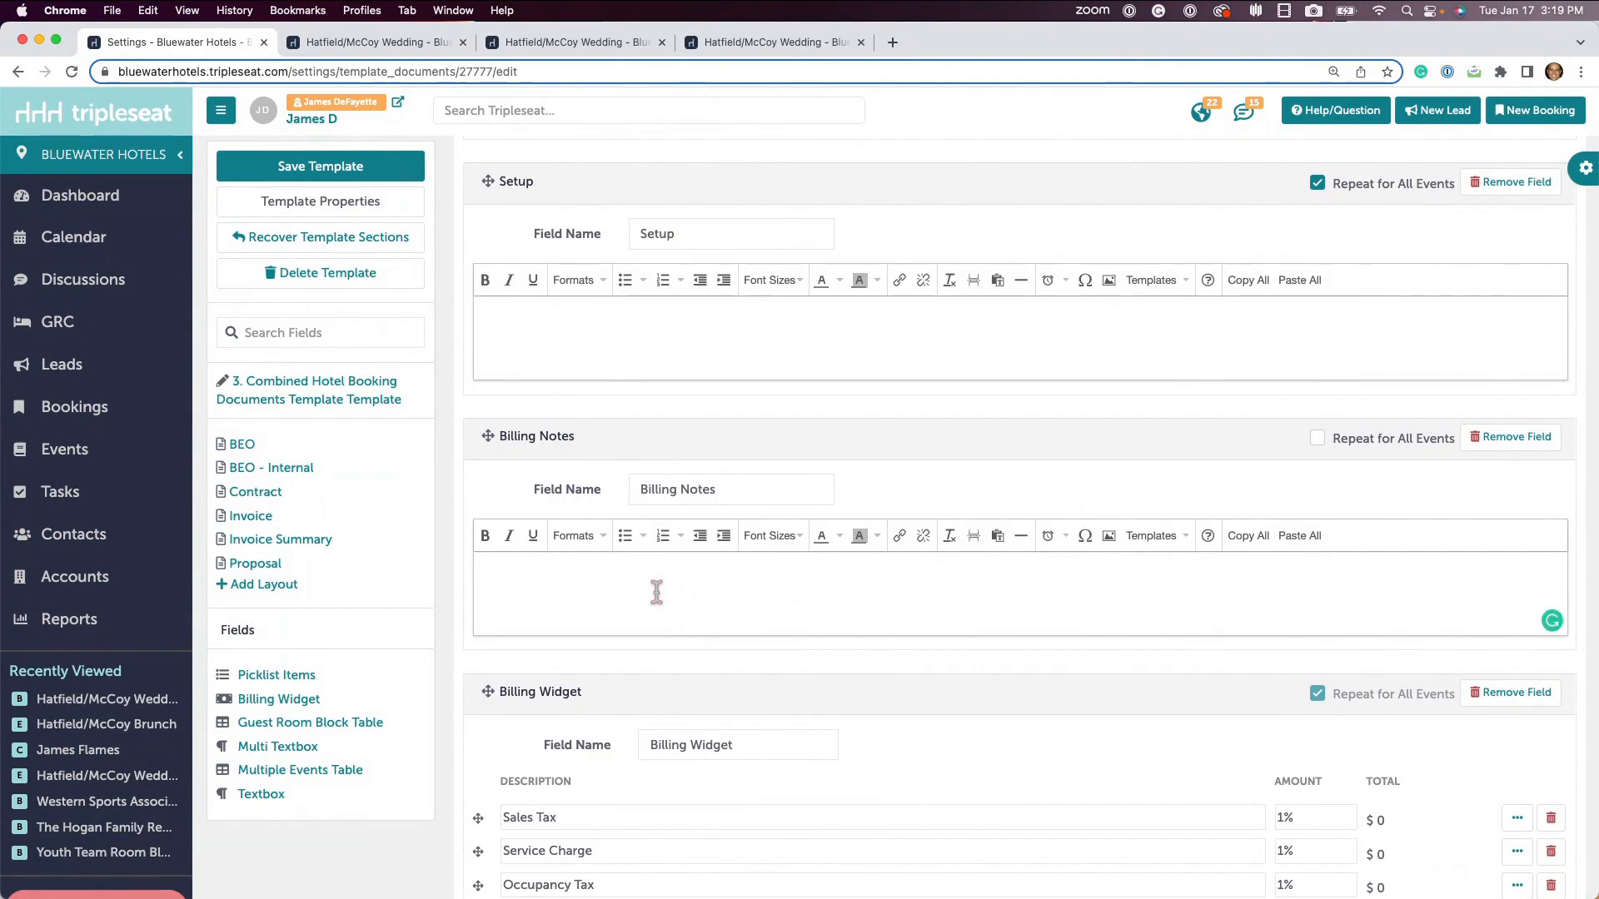
text(Type)
right_click(548, 575)
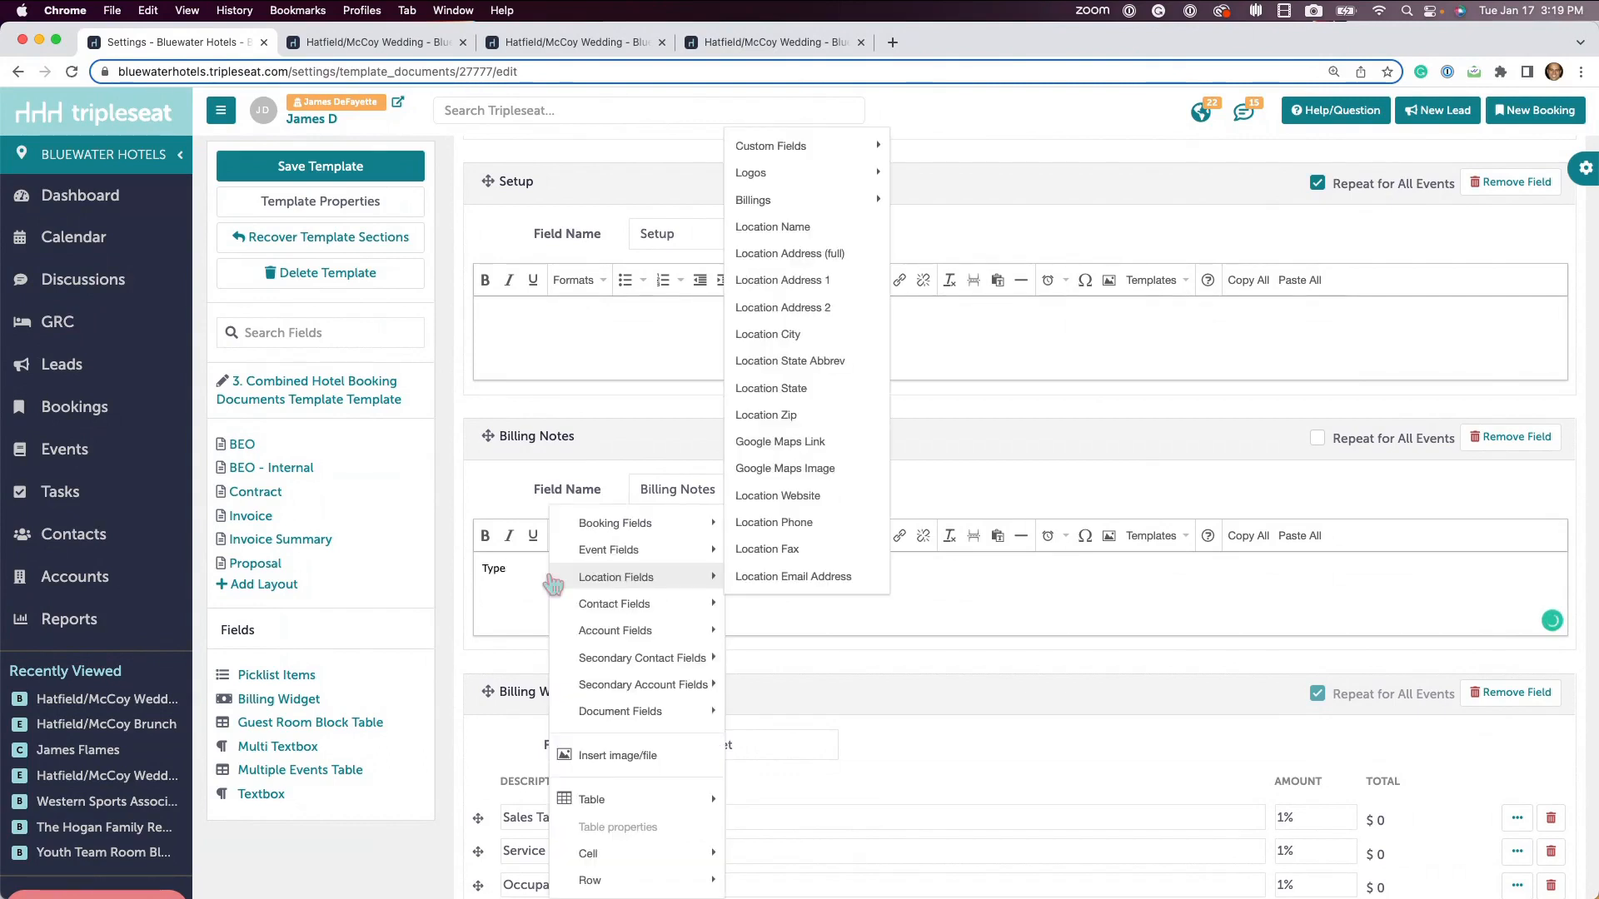
mouse_move(636, 528)
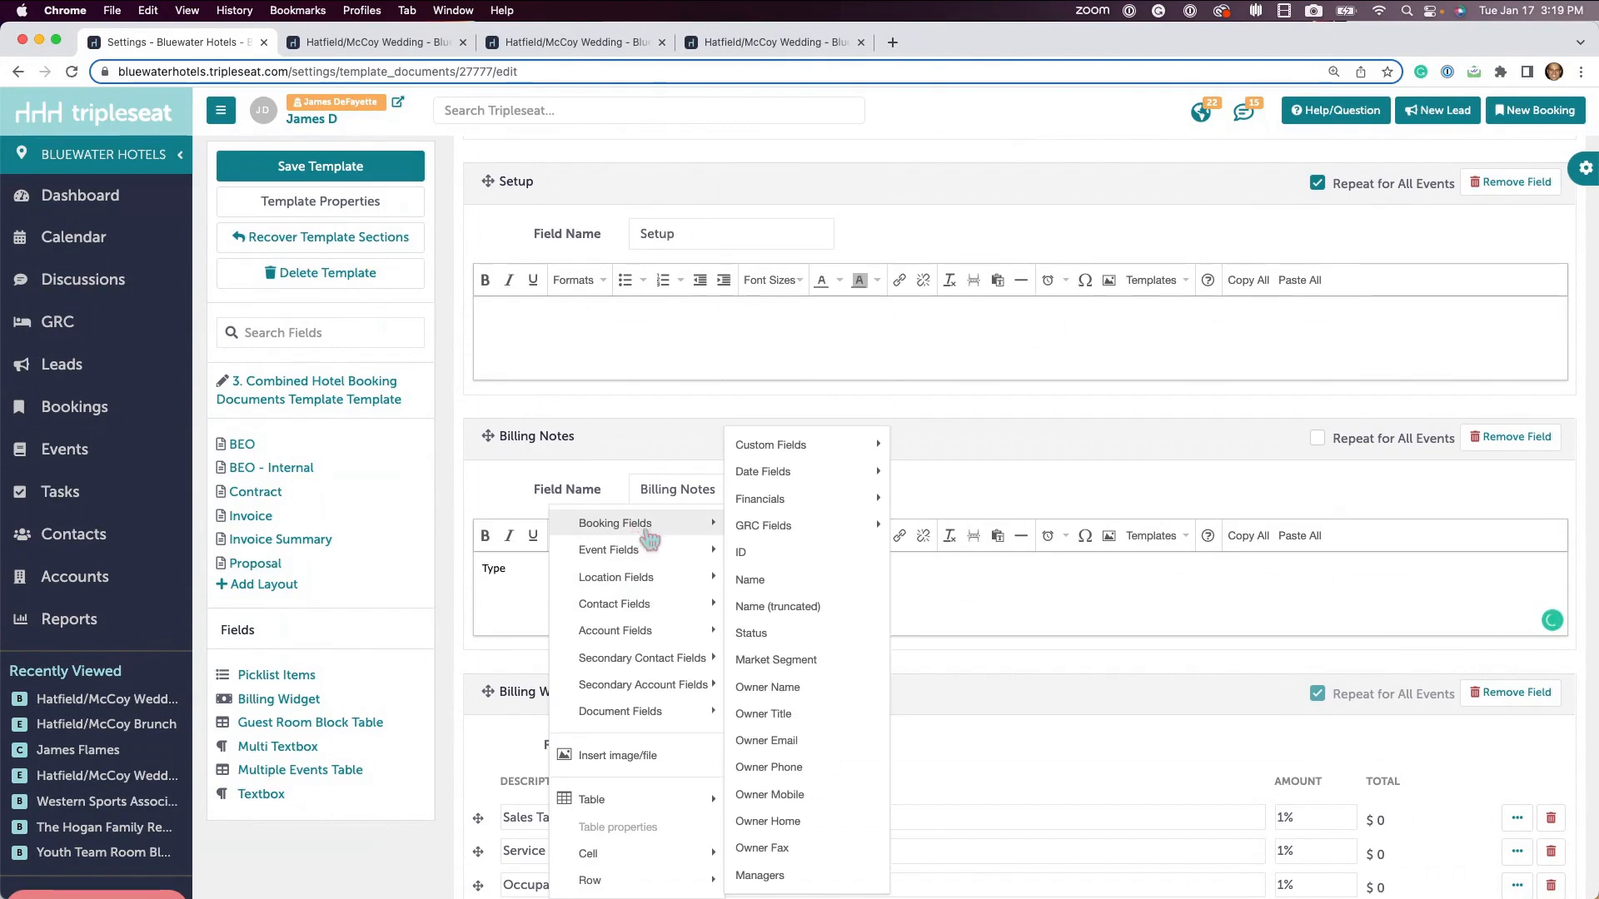
click(503, 597)
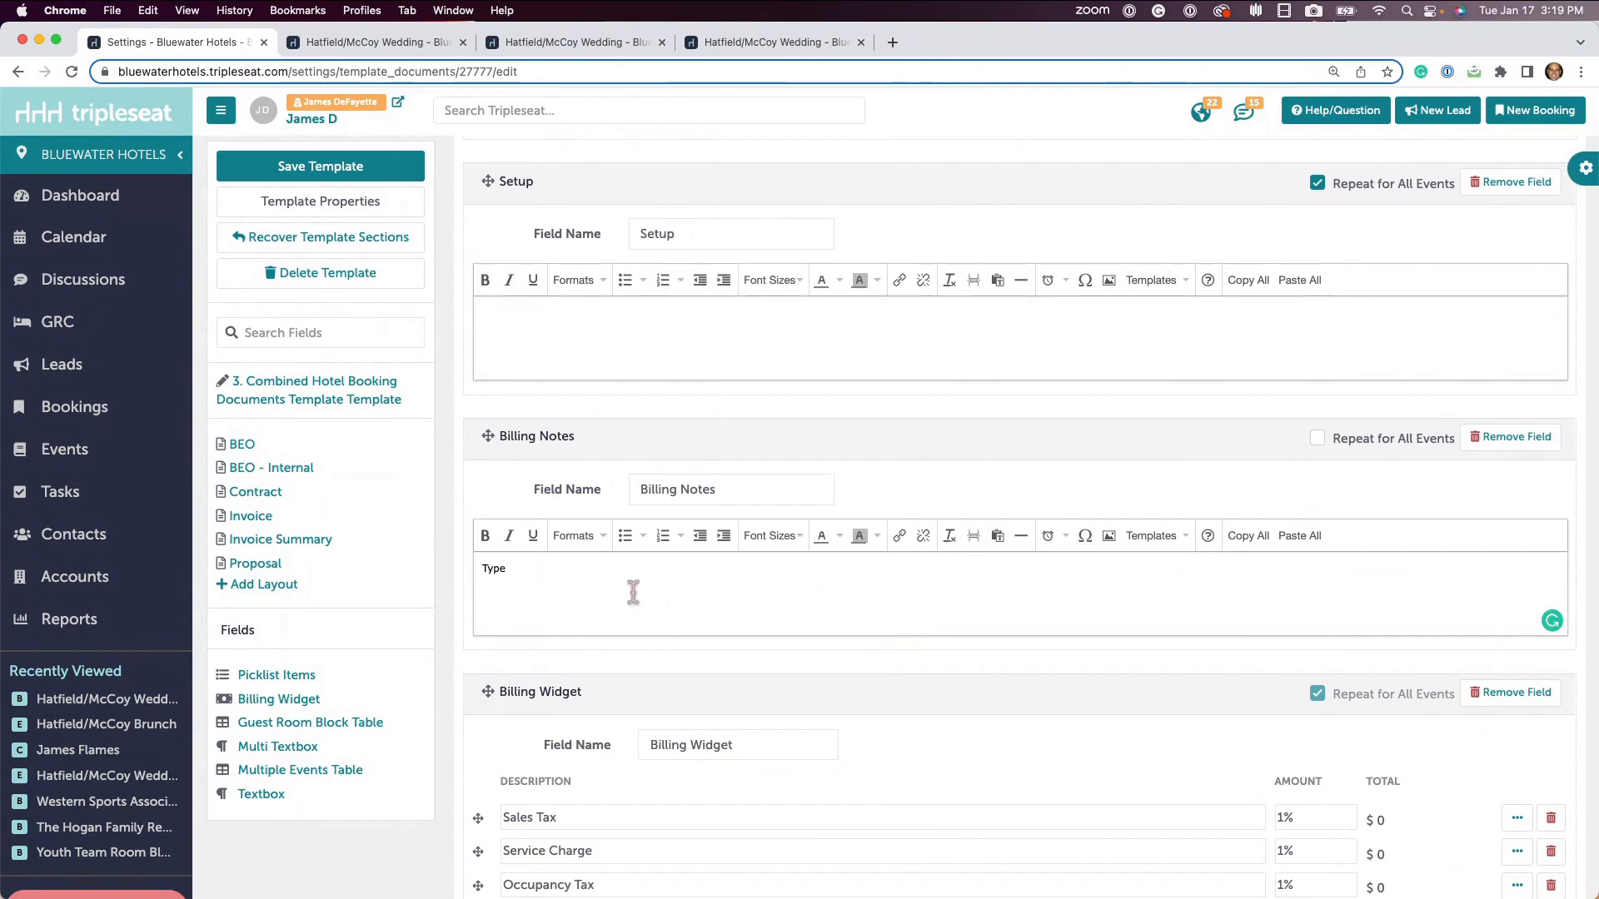
key(BackSpace)
key(BackSpace)
key(BackSpace)
Step: Examine the merge fields available in the Proposal Intro textbox, including Booking, Event and Location Fields and the booking's Financials
scroll(635, 596, up, 15)
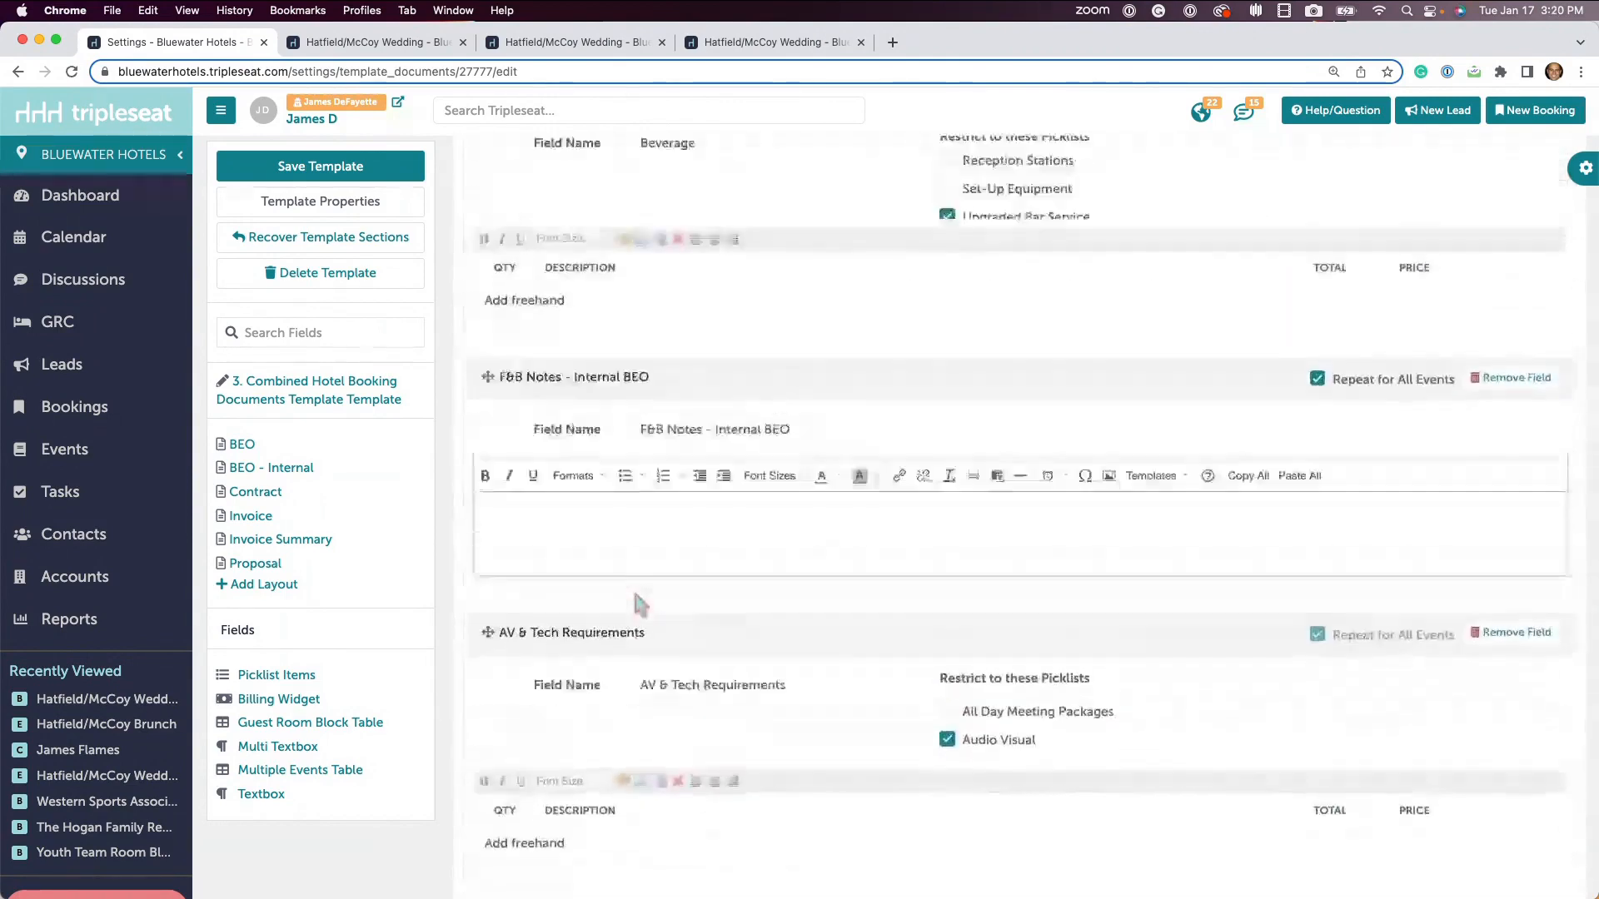
scroll(636, 596, up, 15)
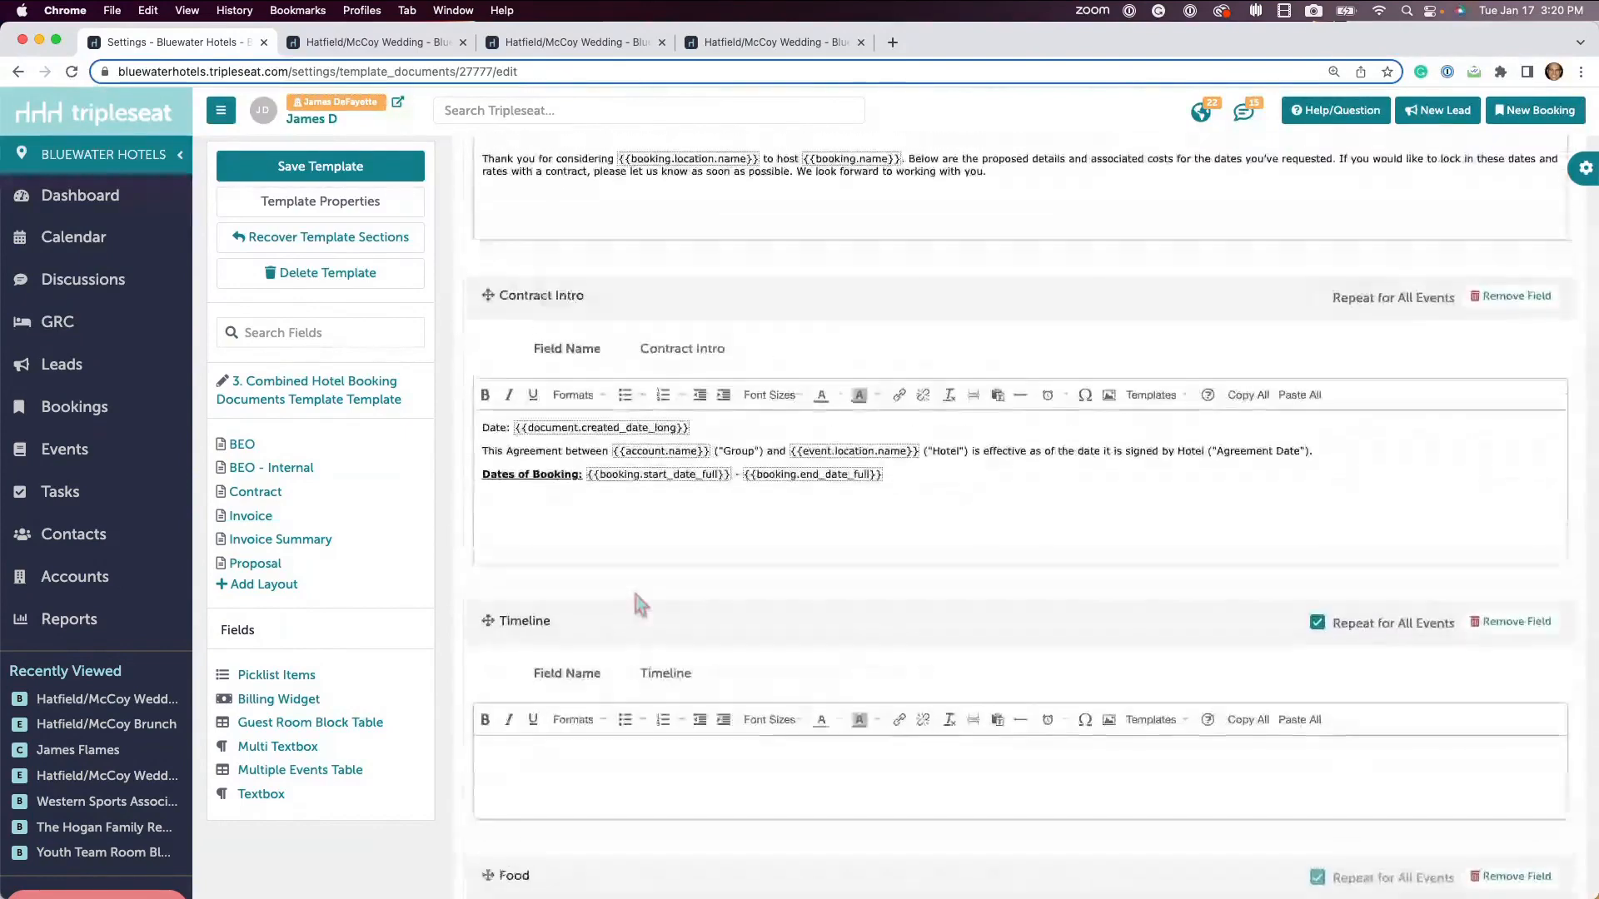
scroll(637, 599, up, 5)
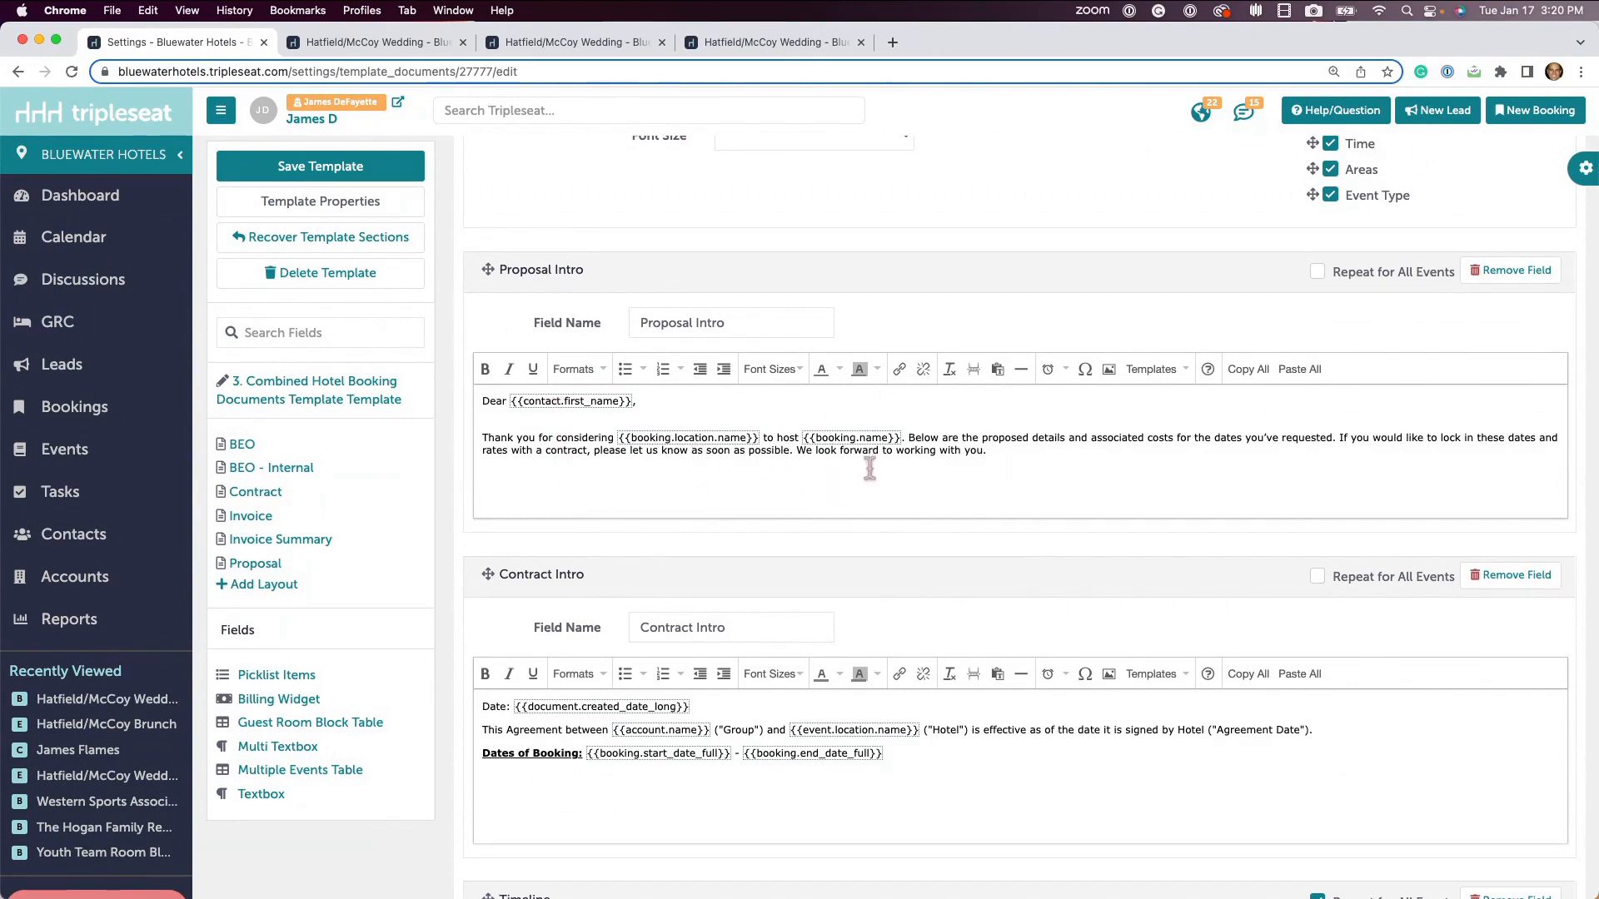
right_click(1020, 452)
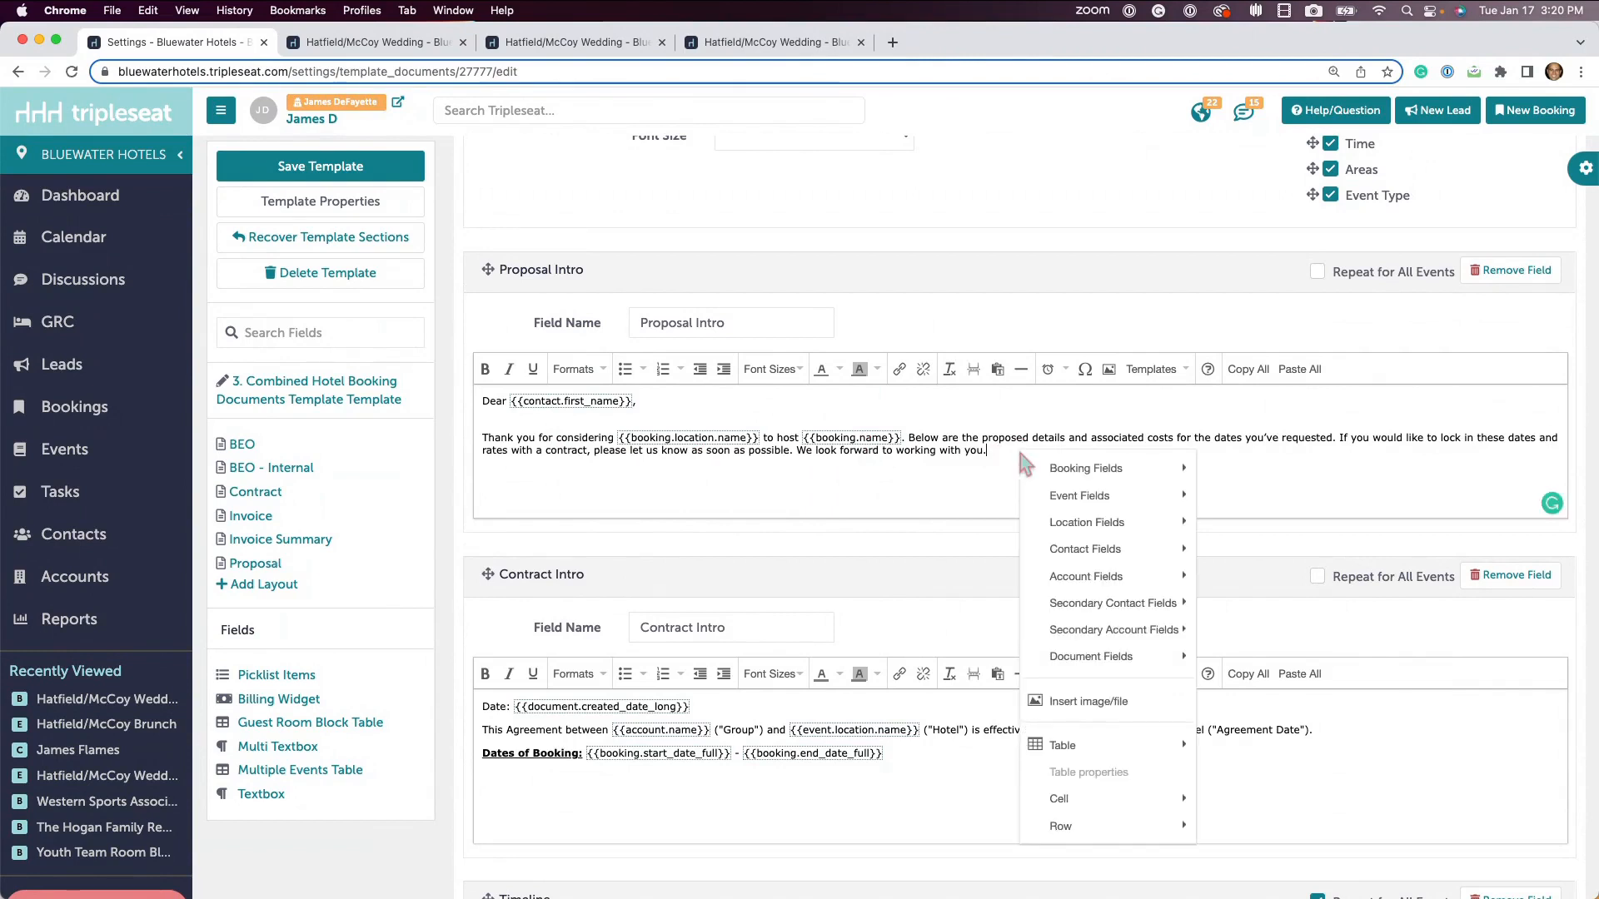
mouse_move(1056, 472)
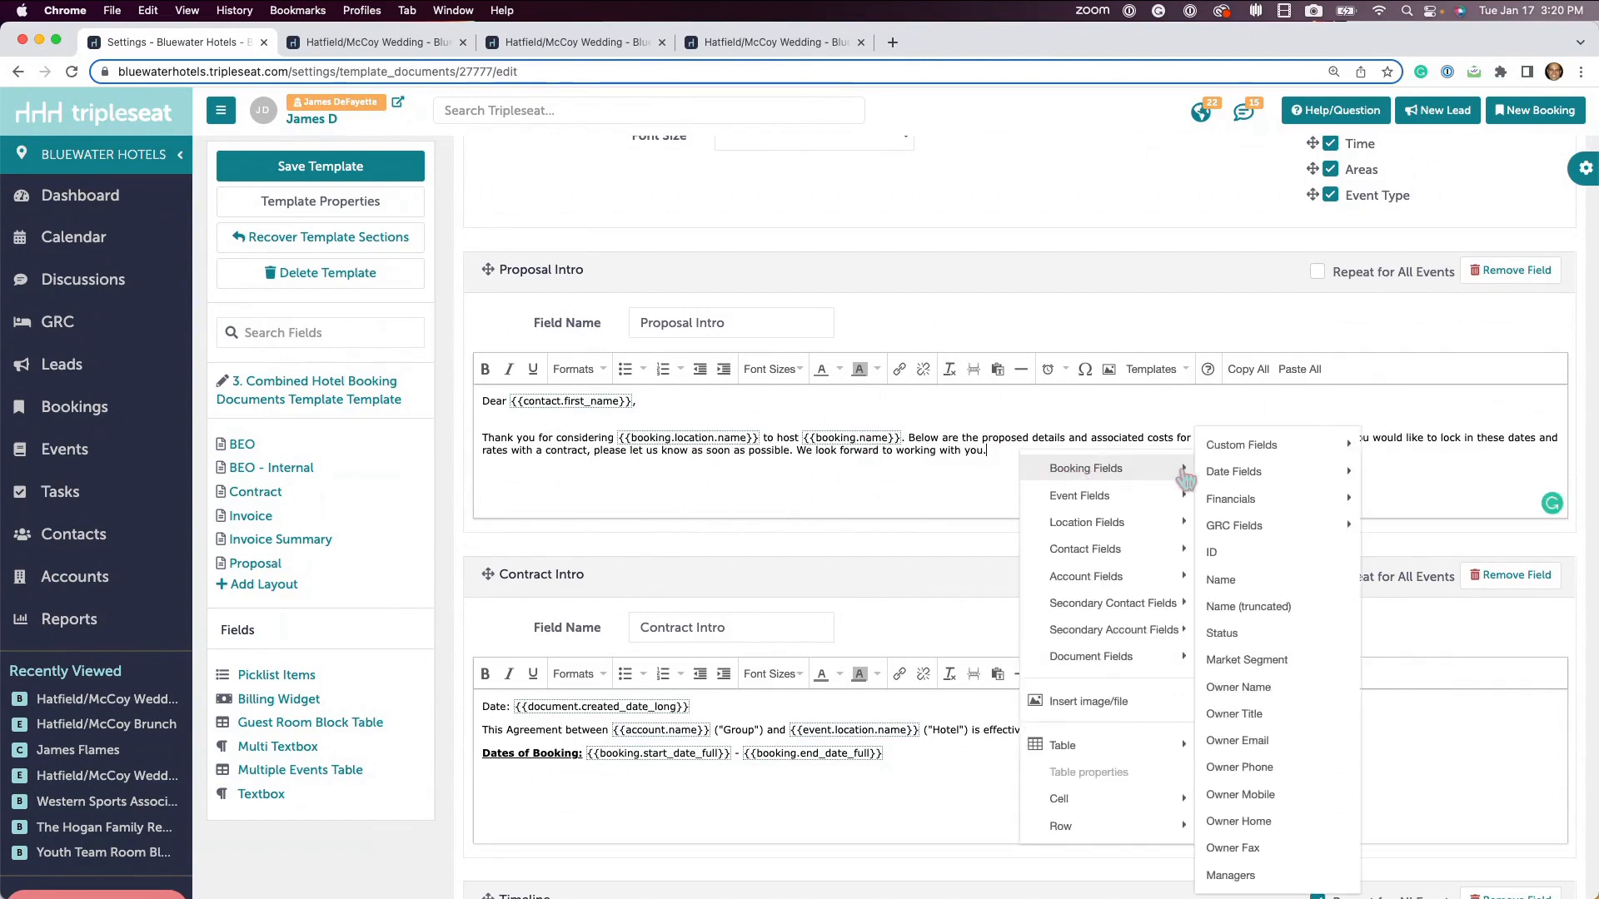
mouse_move(1231, 455)
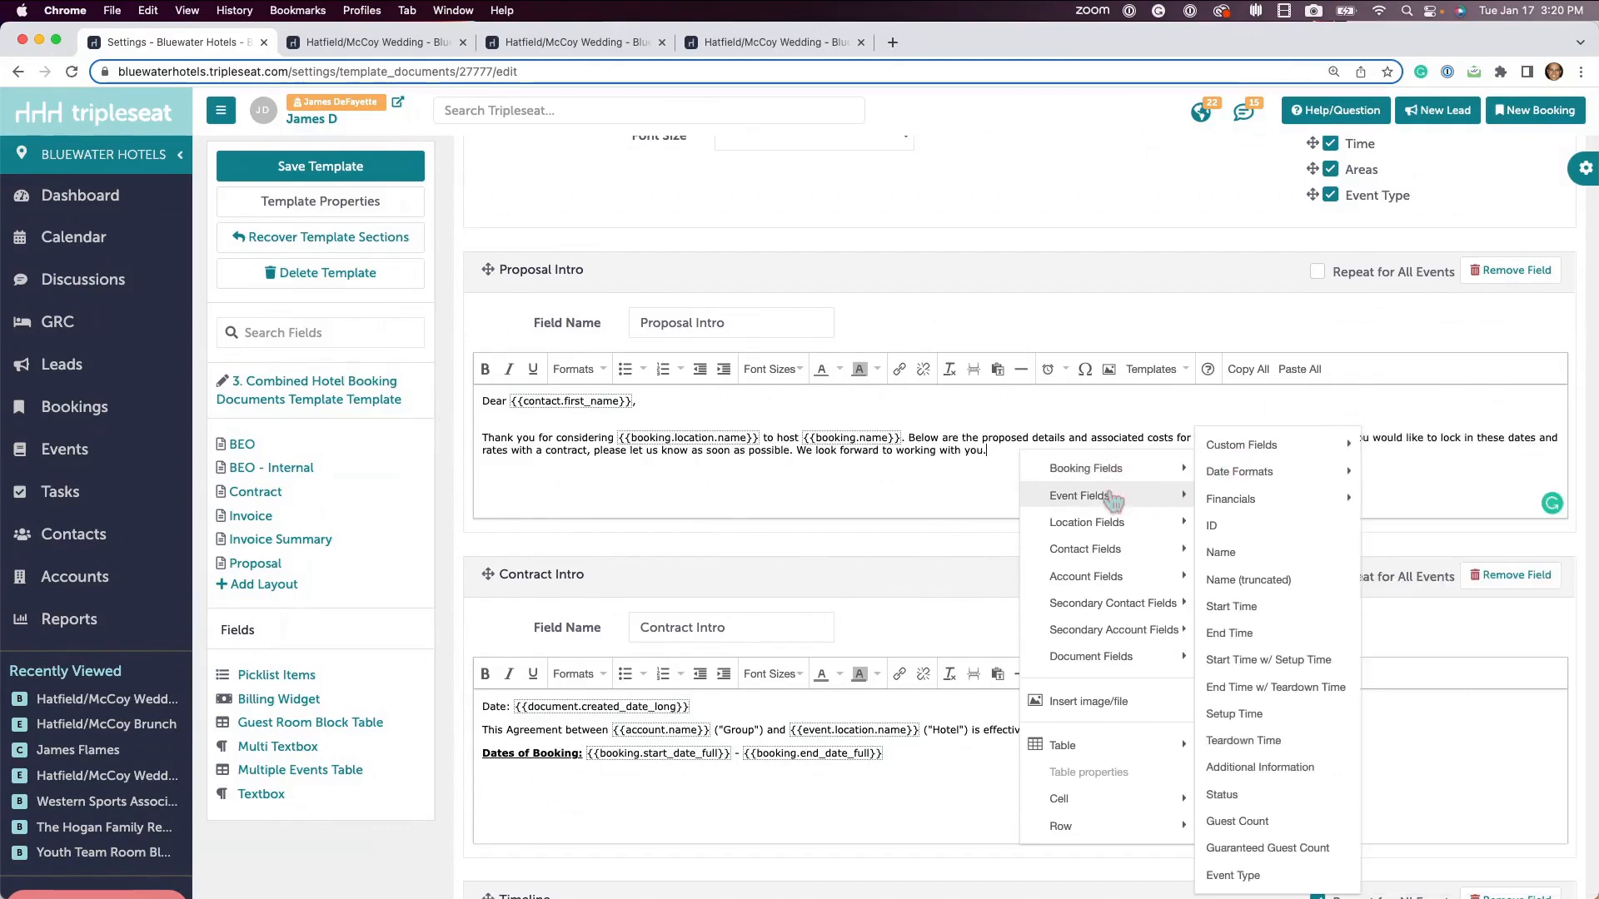
mouse_move(1108, 527)
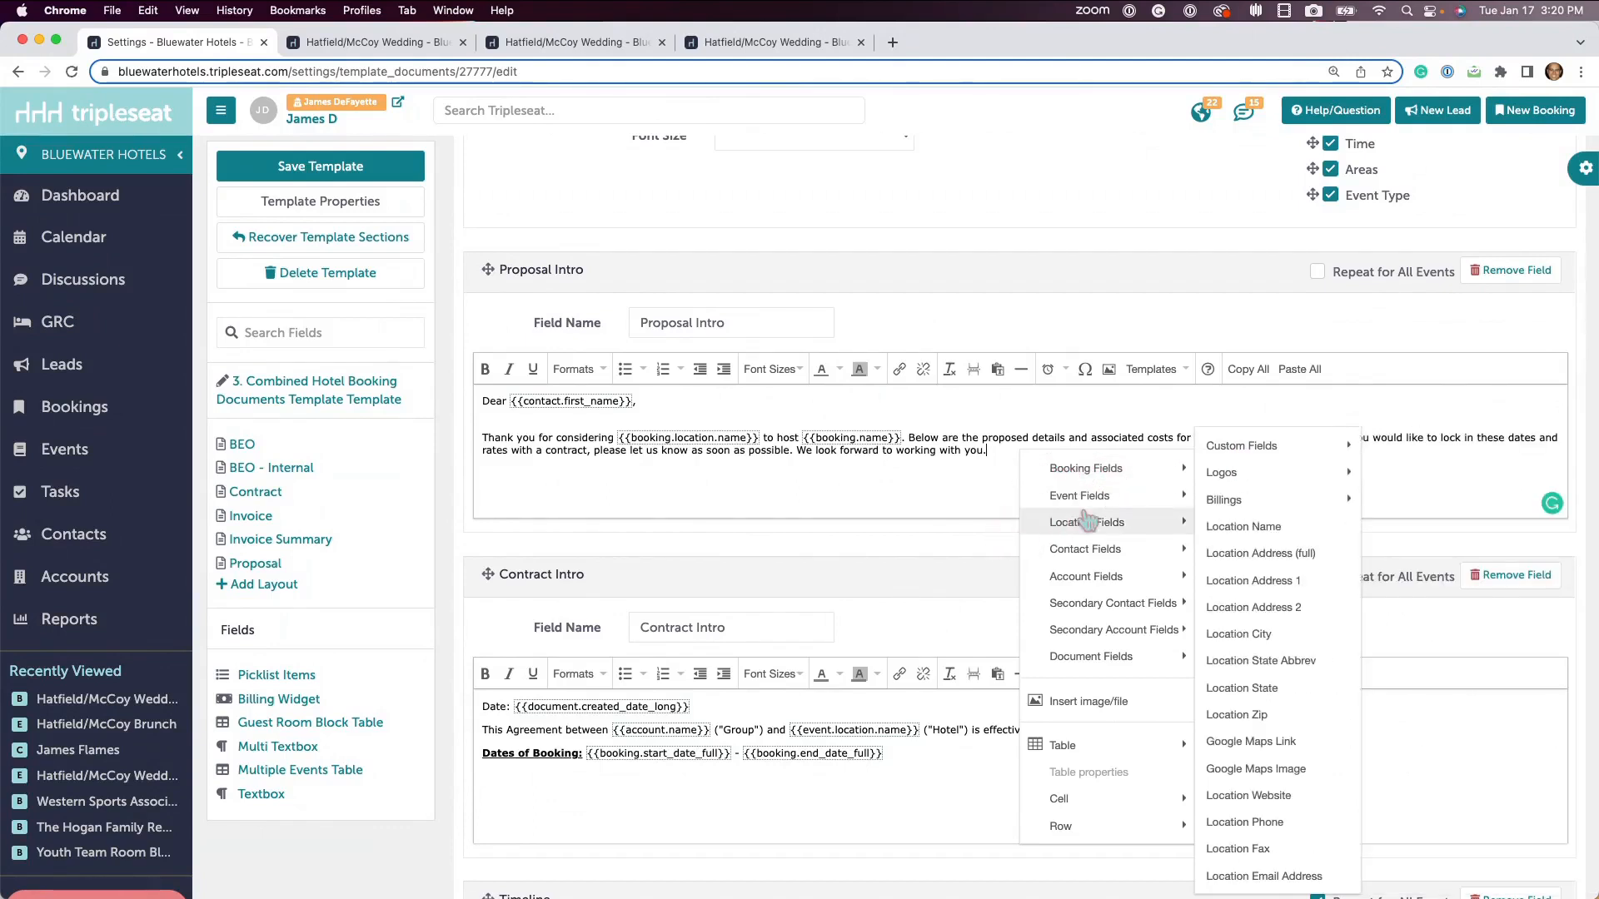
mouse_move(1053, 558)
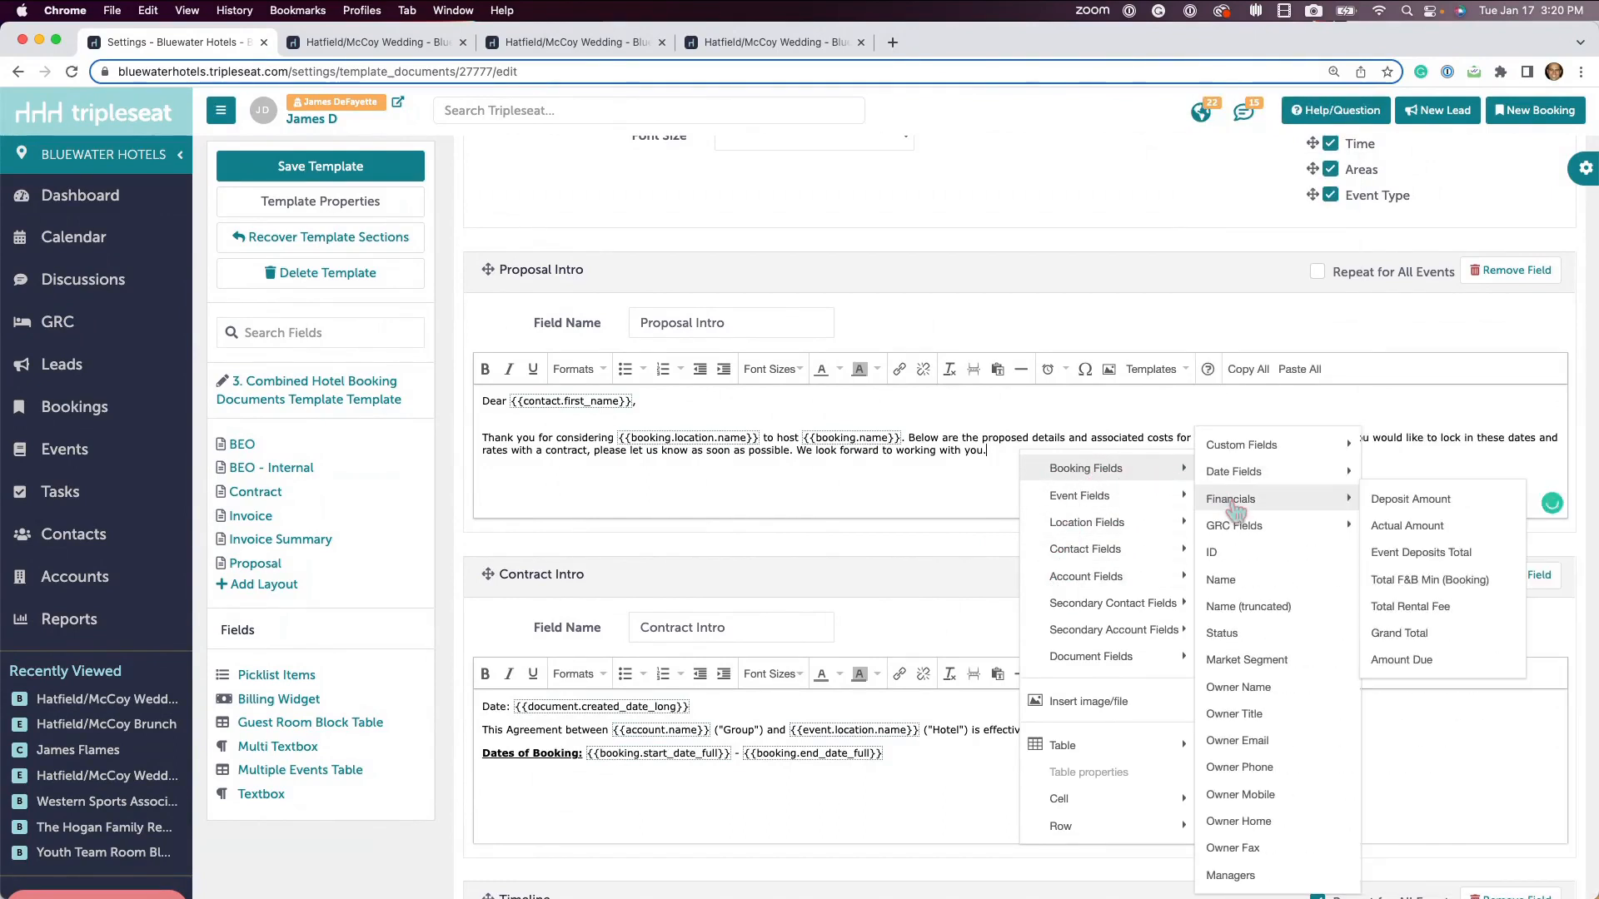
mouse_move(1038, 498)
click(914, 490)
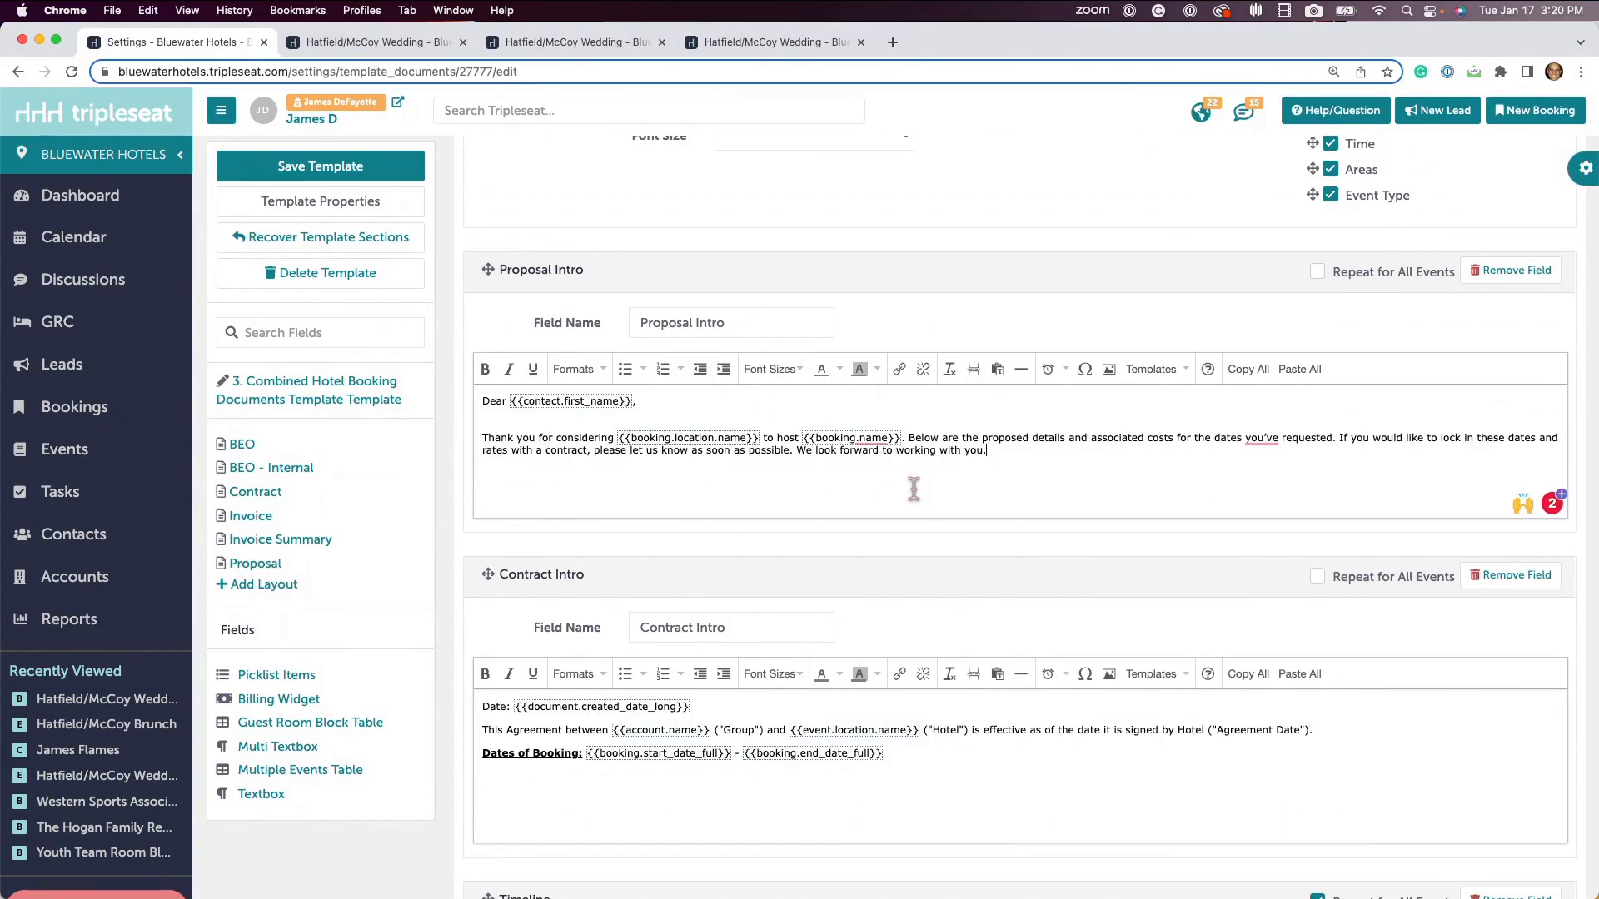
click(972, 792)
scroll(973, 792, down, 1)
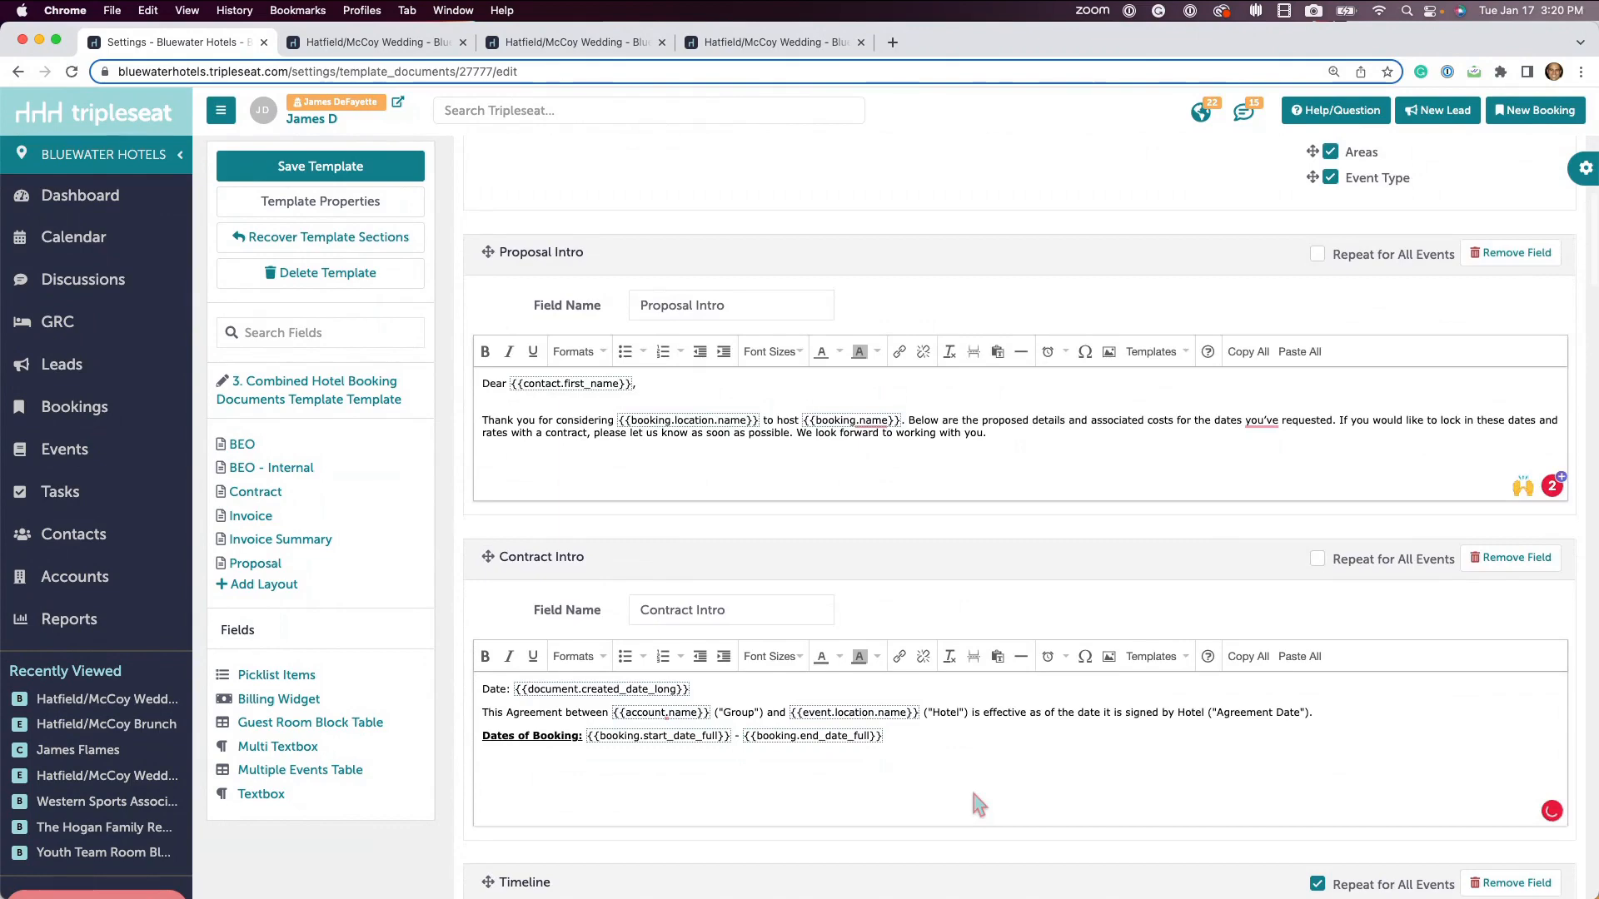
scroll(973, 794, down, 5)
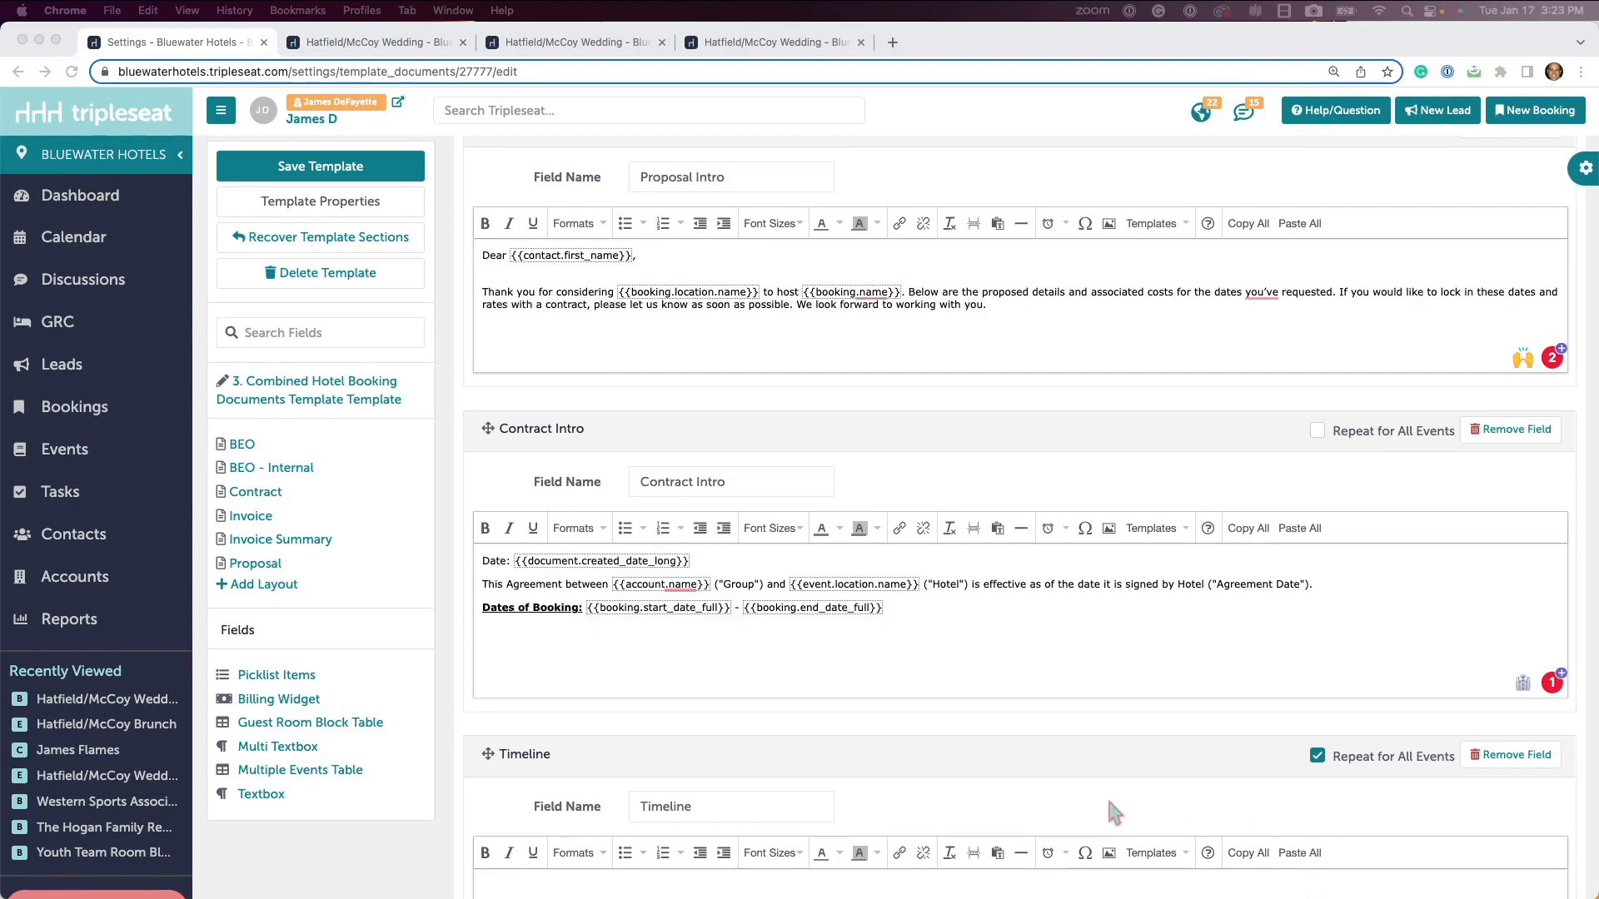
Step: Reopen the "3. Combined Hotel Booking Documents Template" content and show its template properties
click(301, 401)
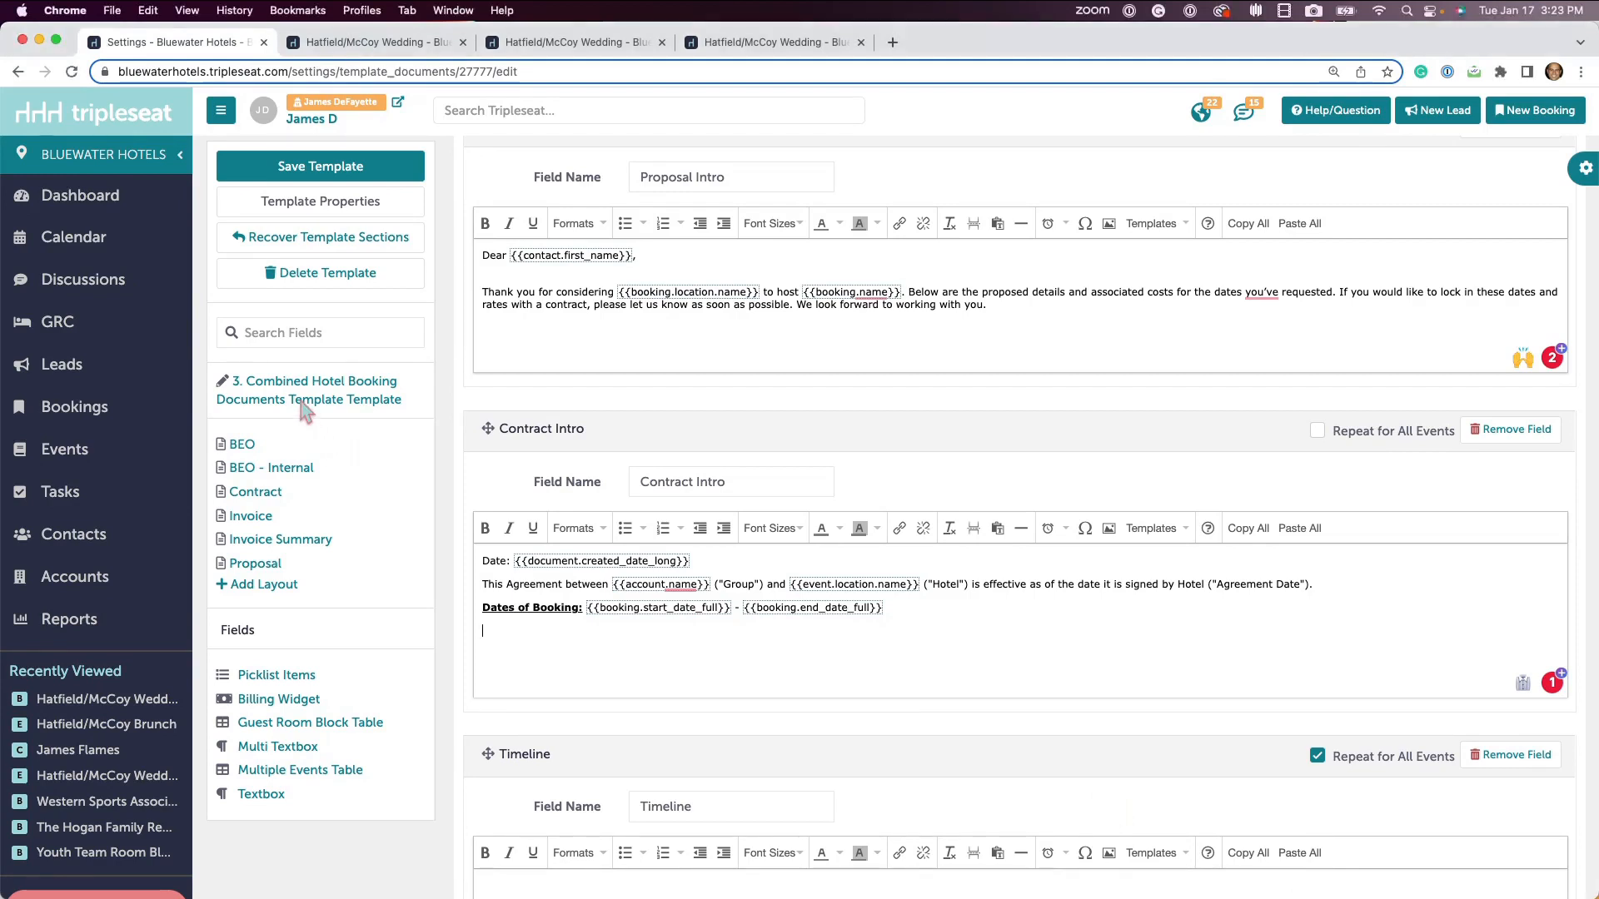
click(304, 406)
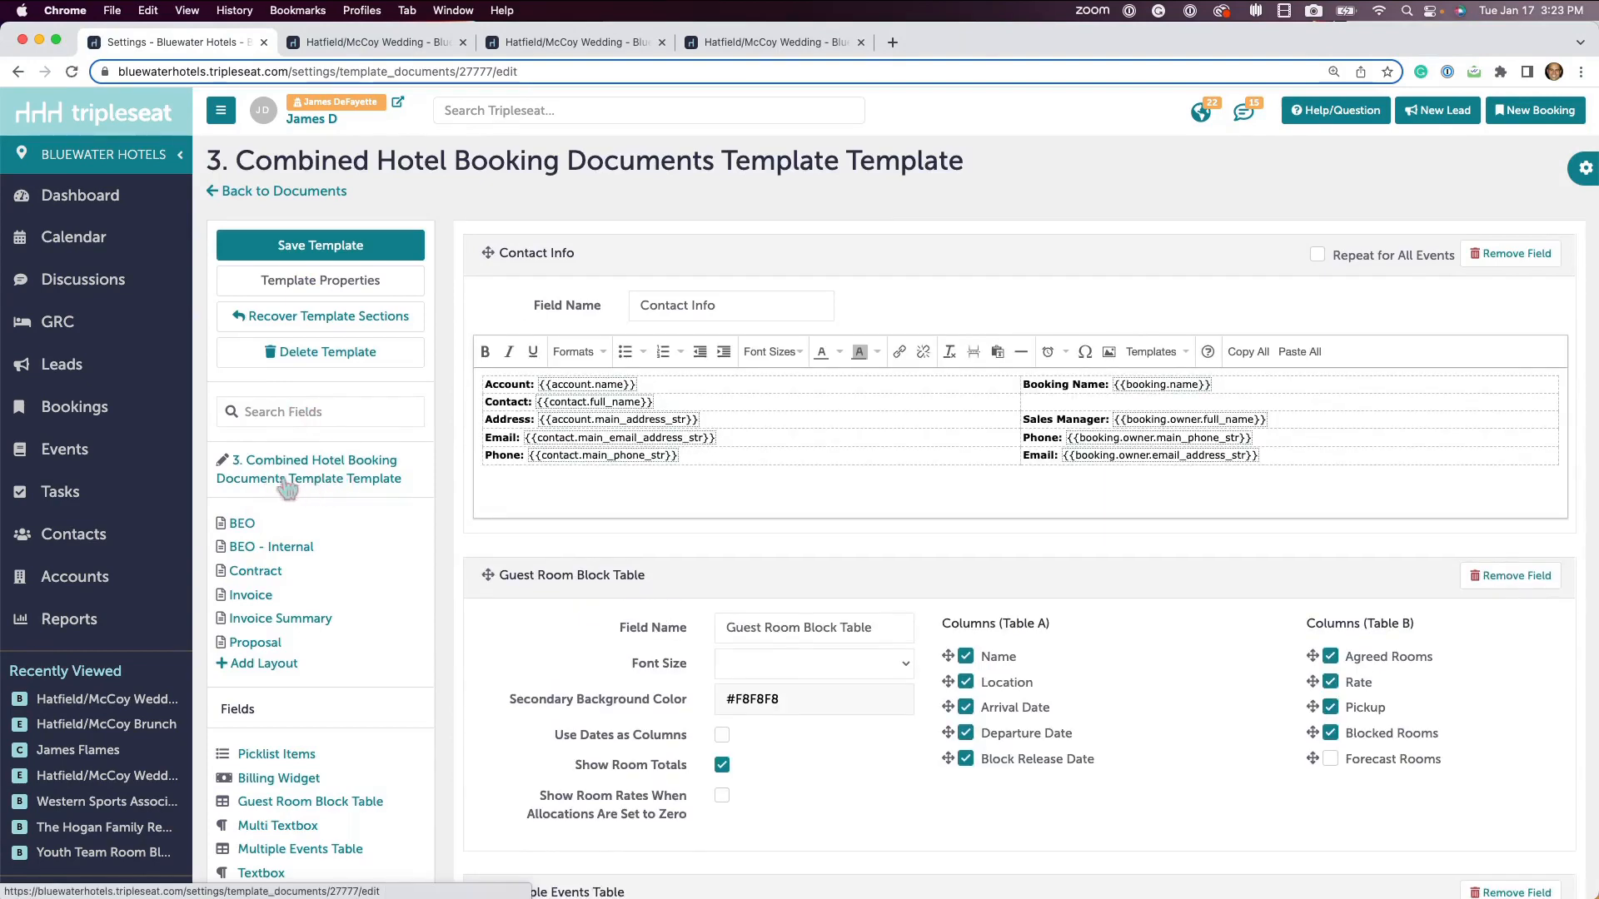
click(326, 283)
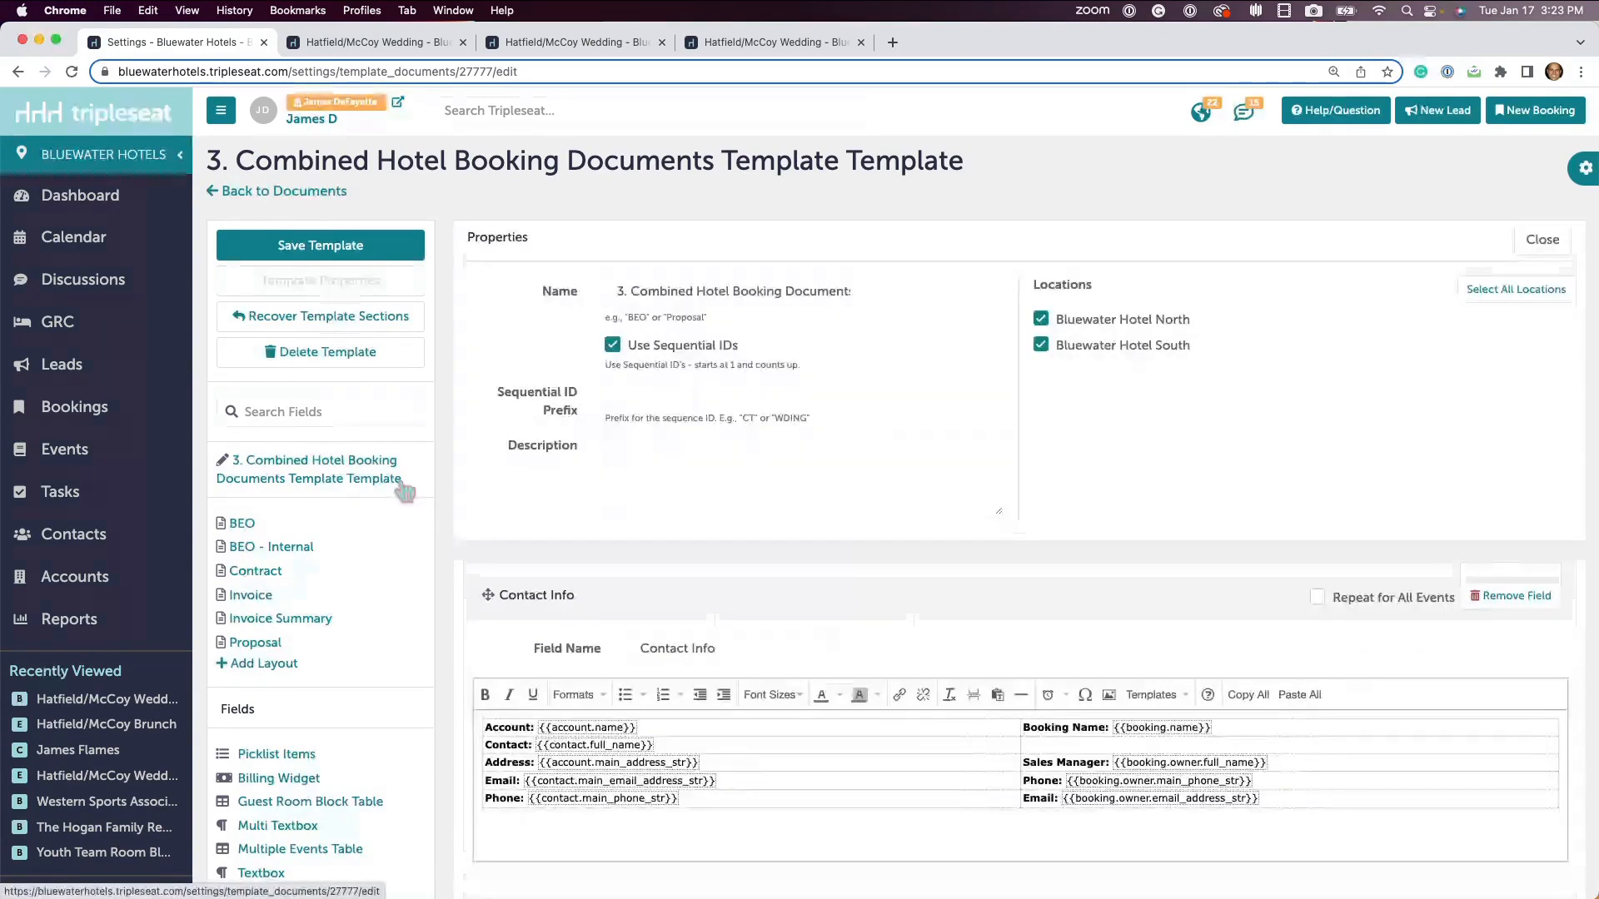
Step: Try removing "Combined" from the template's name and restore the word in the same place
click(692, 289)
key(BackSpace)
key(BackSpace)
key(BackSpace)
key(BackSpace)
key(BackSpace)
key(BackSpace)
key(BackSpace)
key(BackSpace)
key(BackSpace)
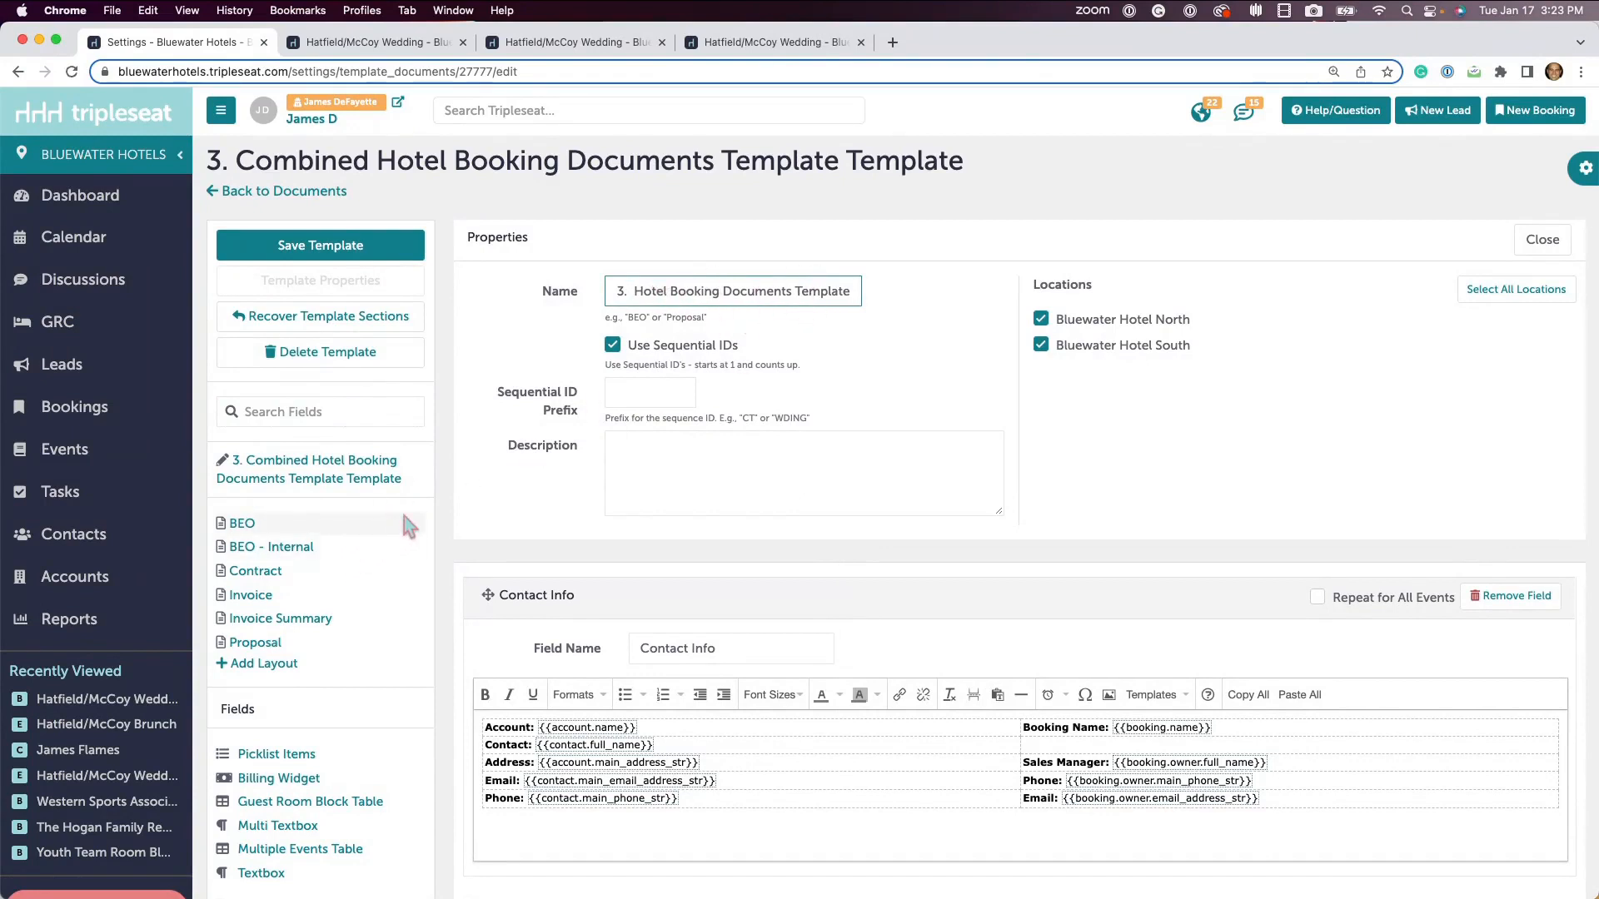
text(Combined)
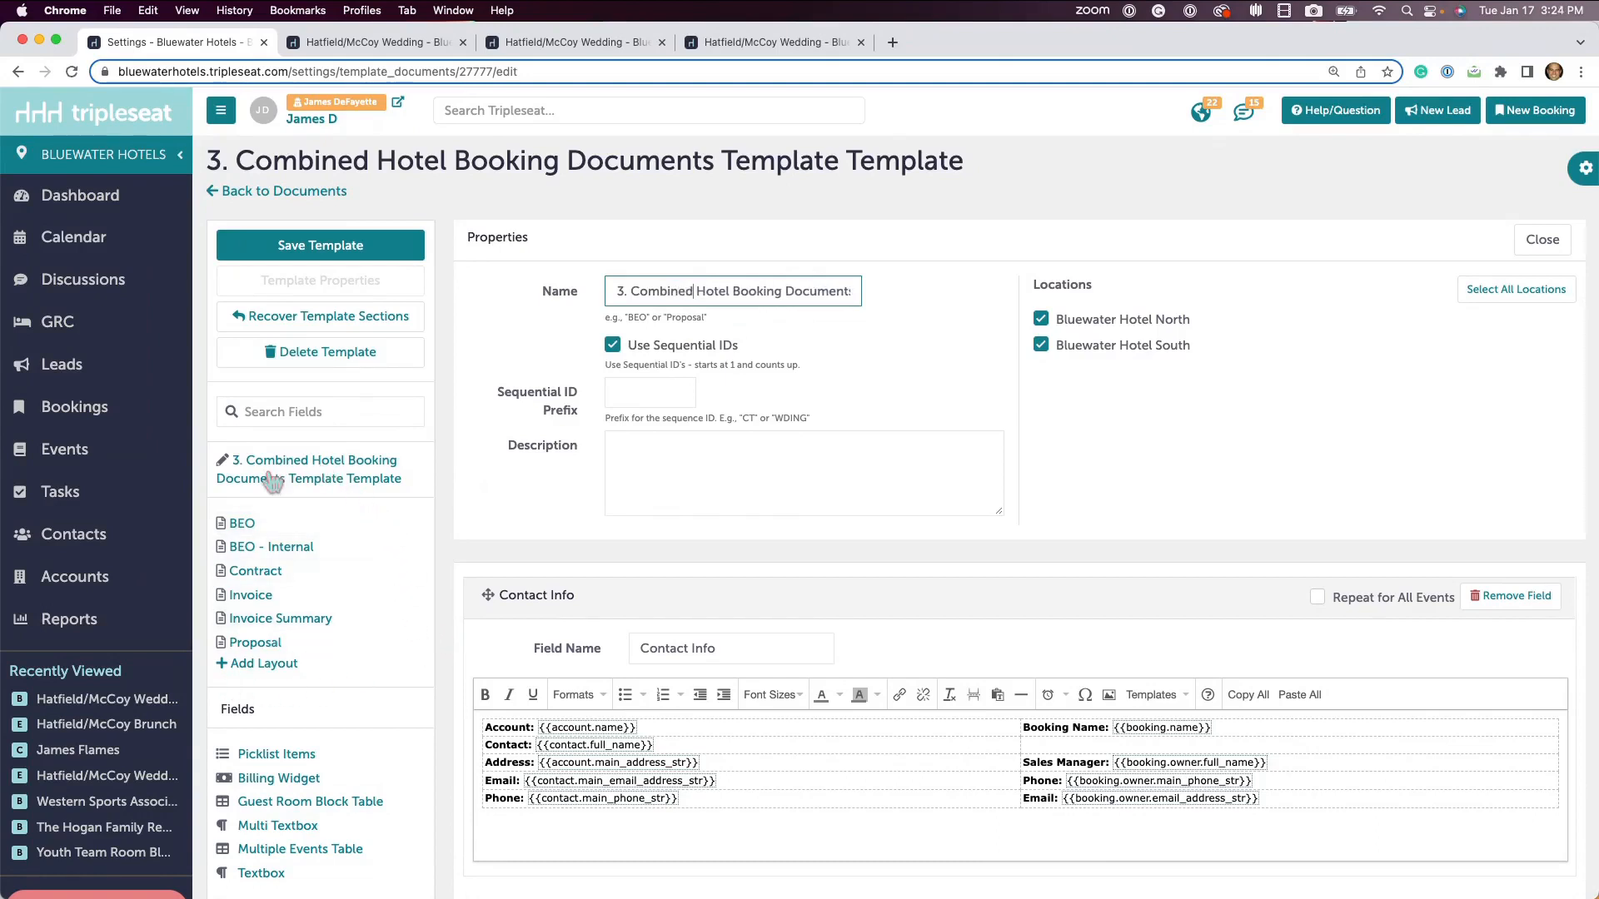
Step: Save the template, review its Bluewater Hotel North and South location assignments in the template properties, and save it again
click(308, 249)
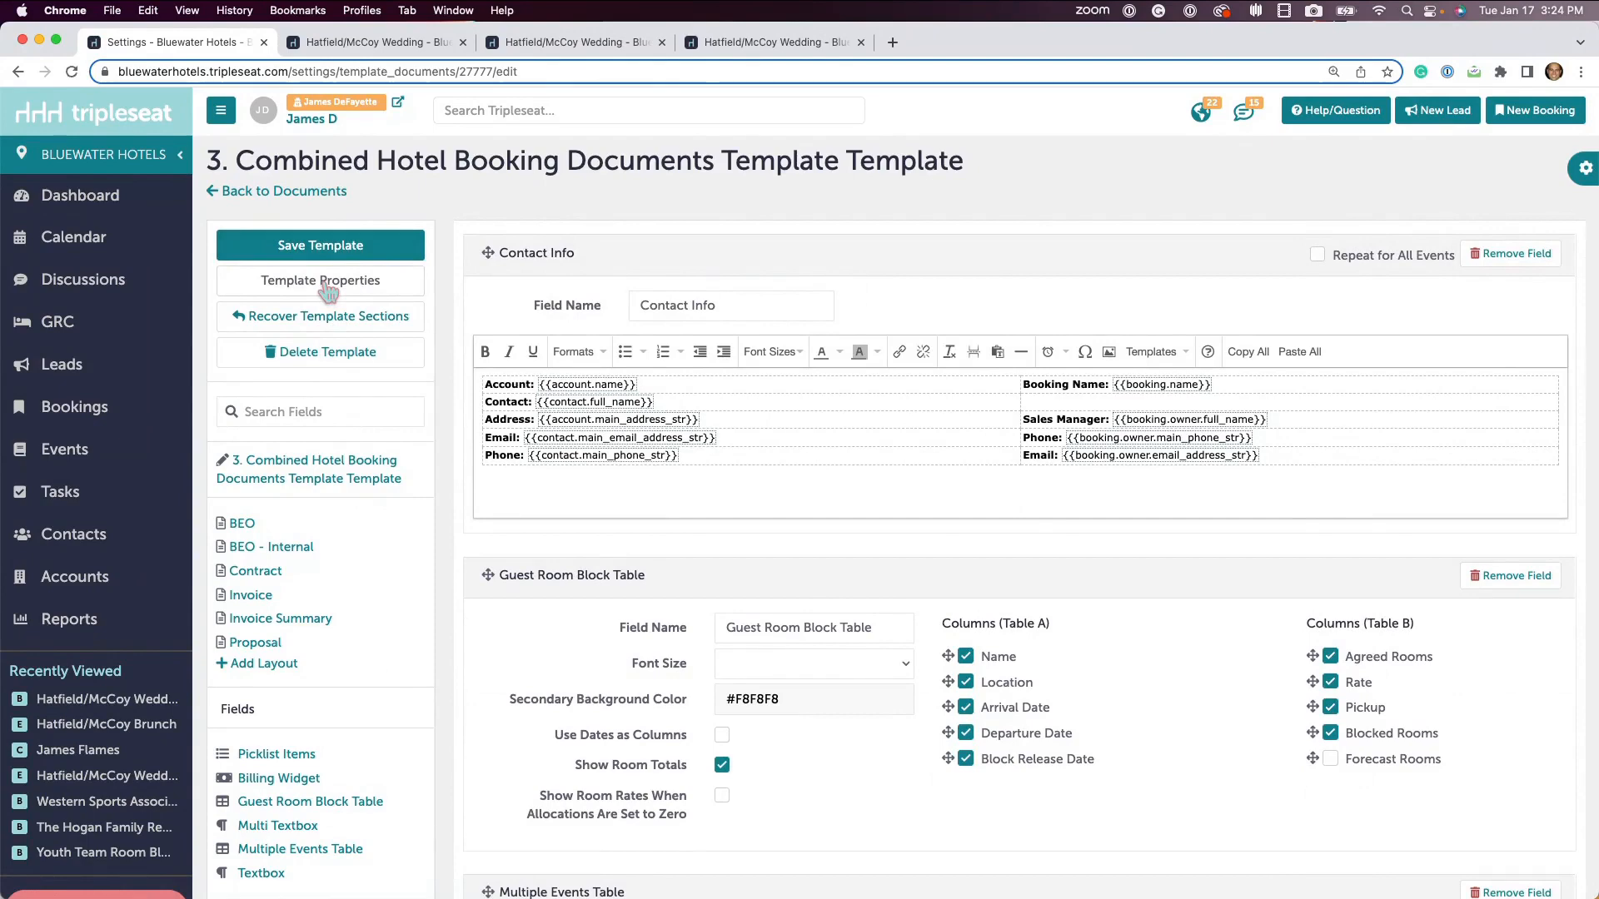
click(326, 284)
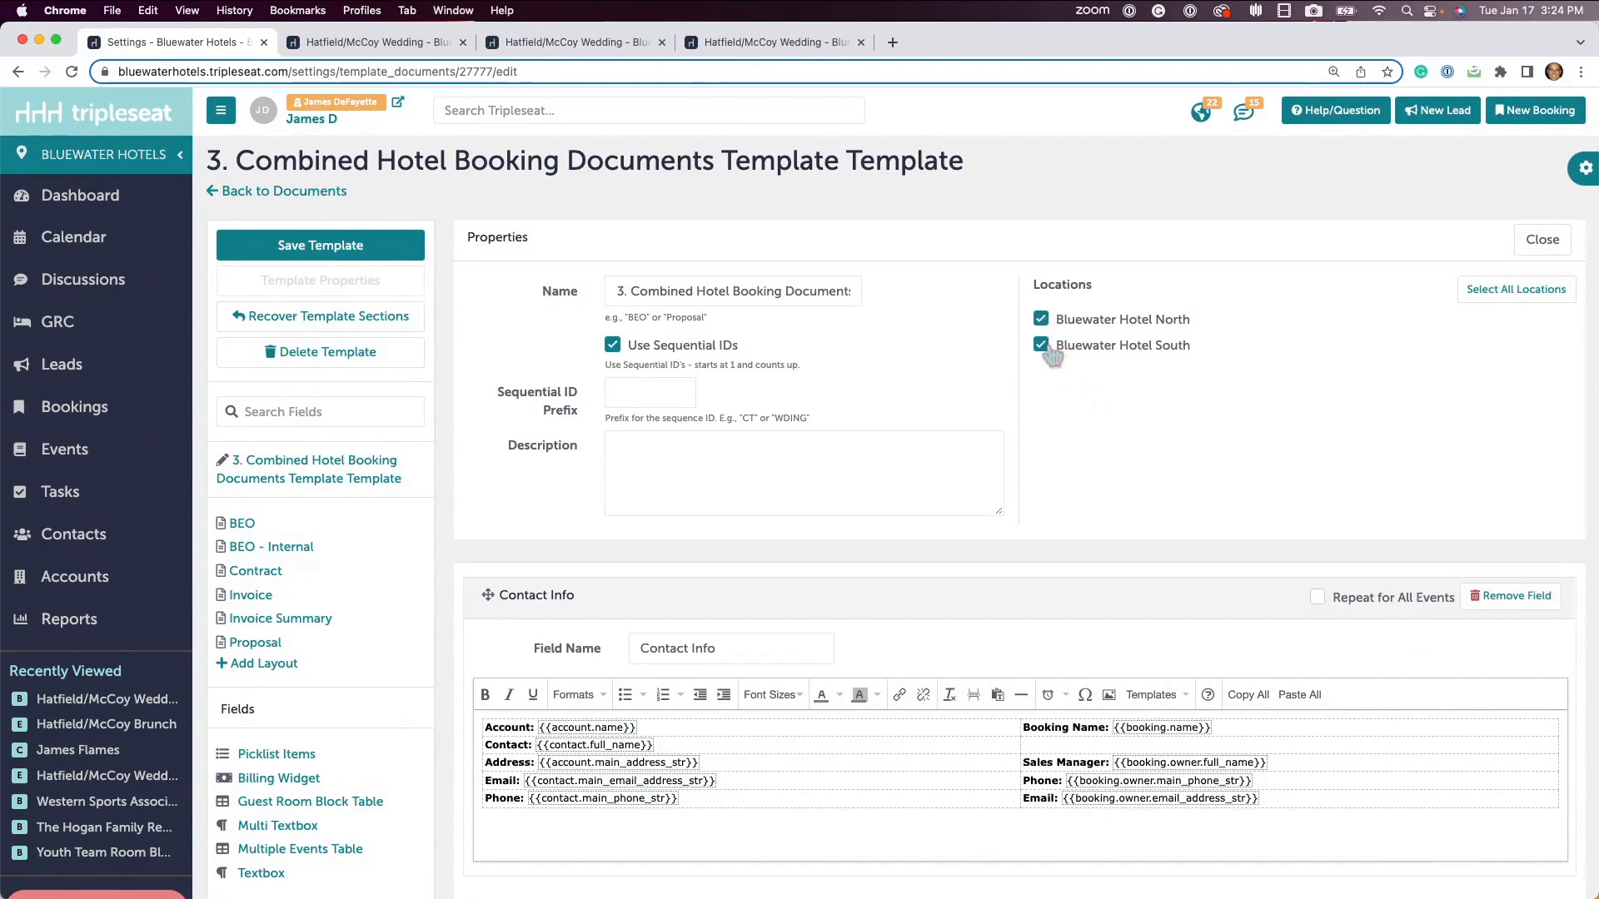
click(317, 248)
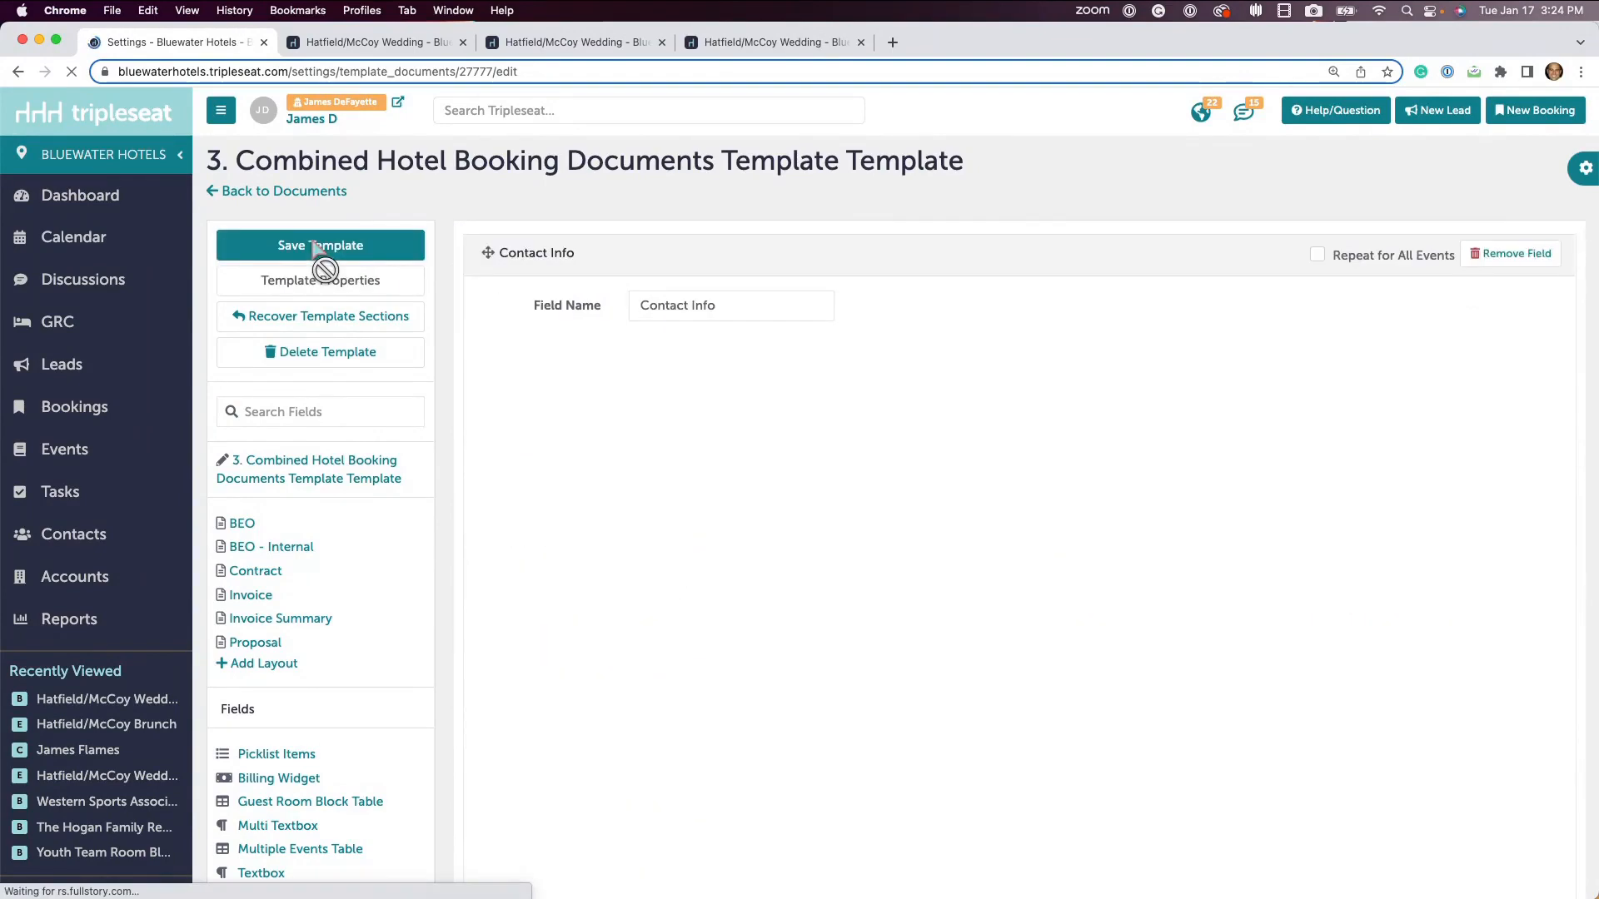
Step: Show the BEO layout's properties and view the available fonts, keeping Arial
click(243, 523)
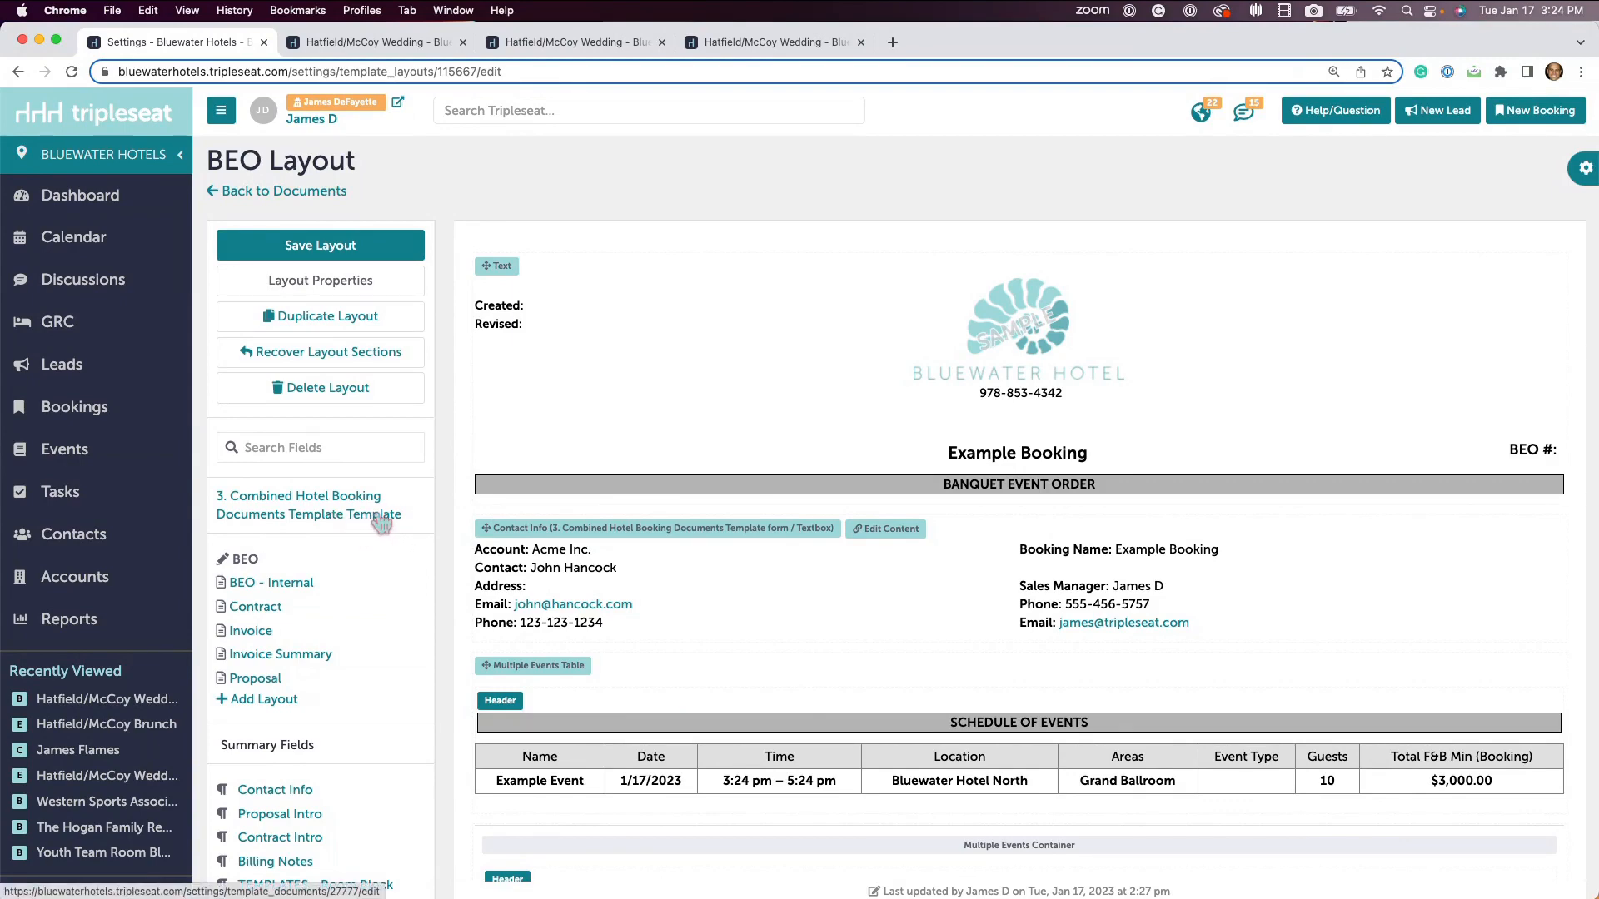
click(341, 283)
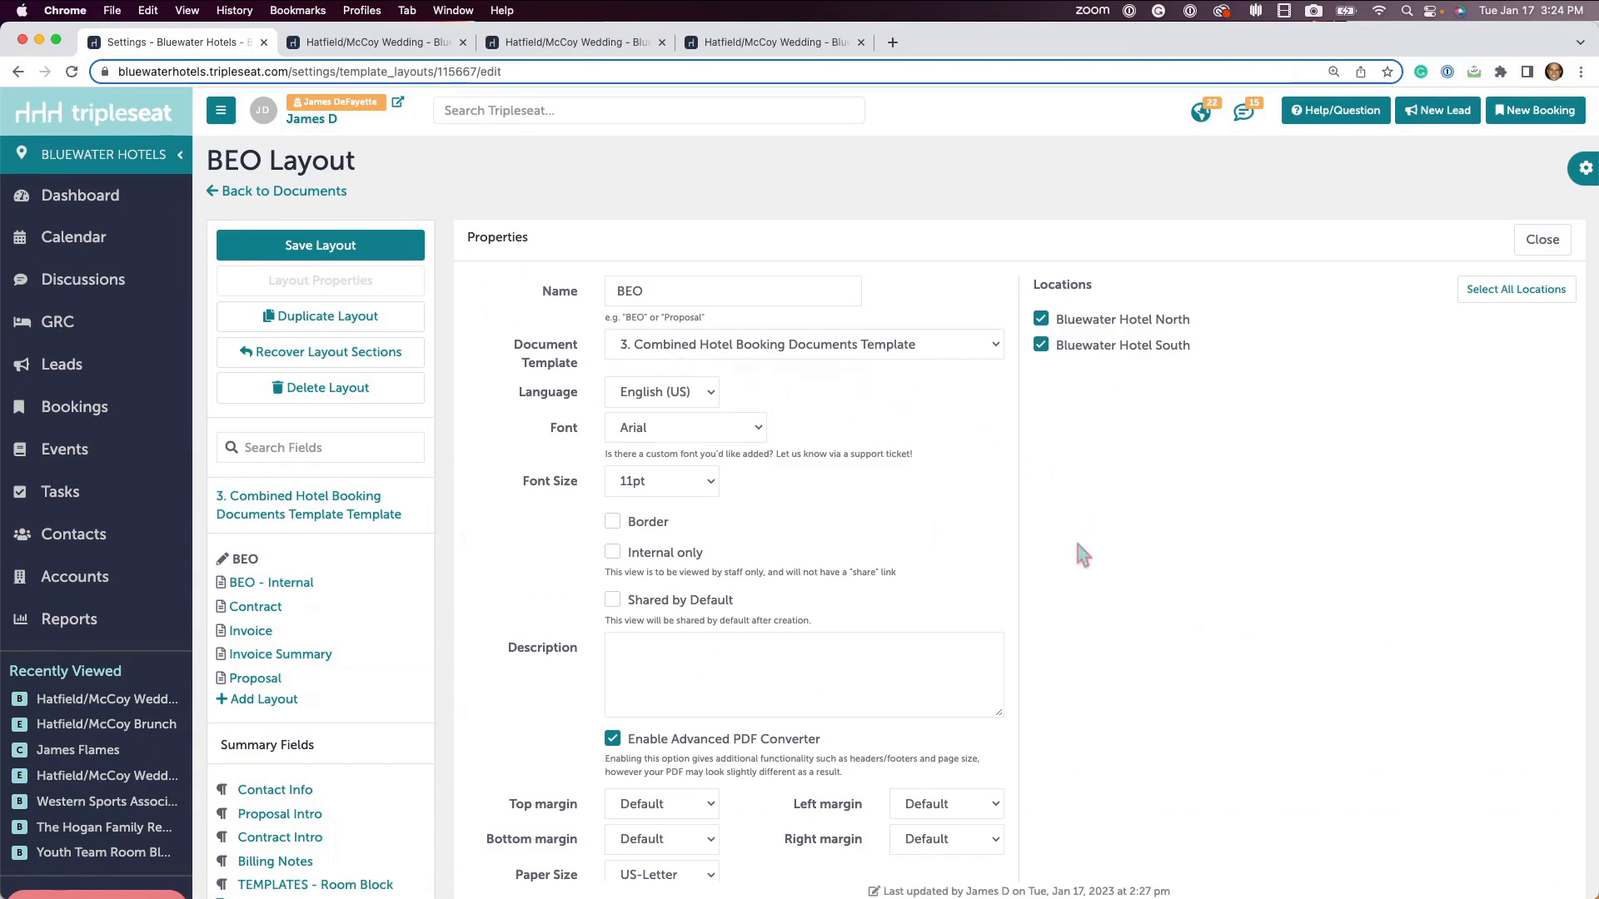
scroll(1082, 554, down, 1)
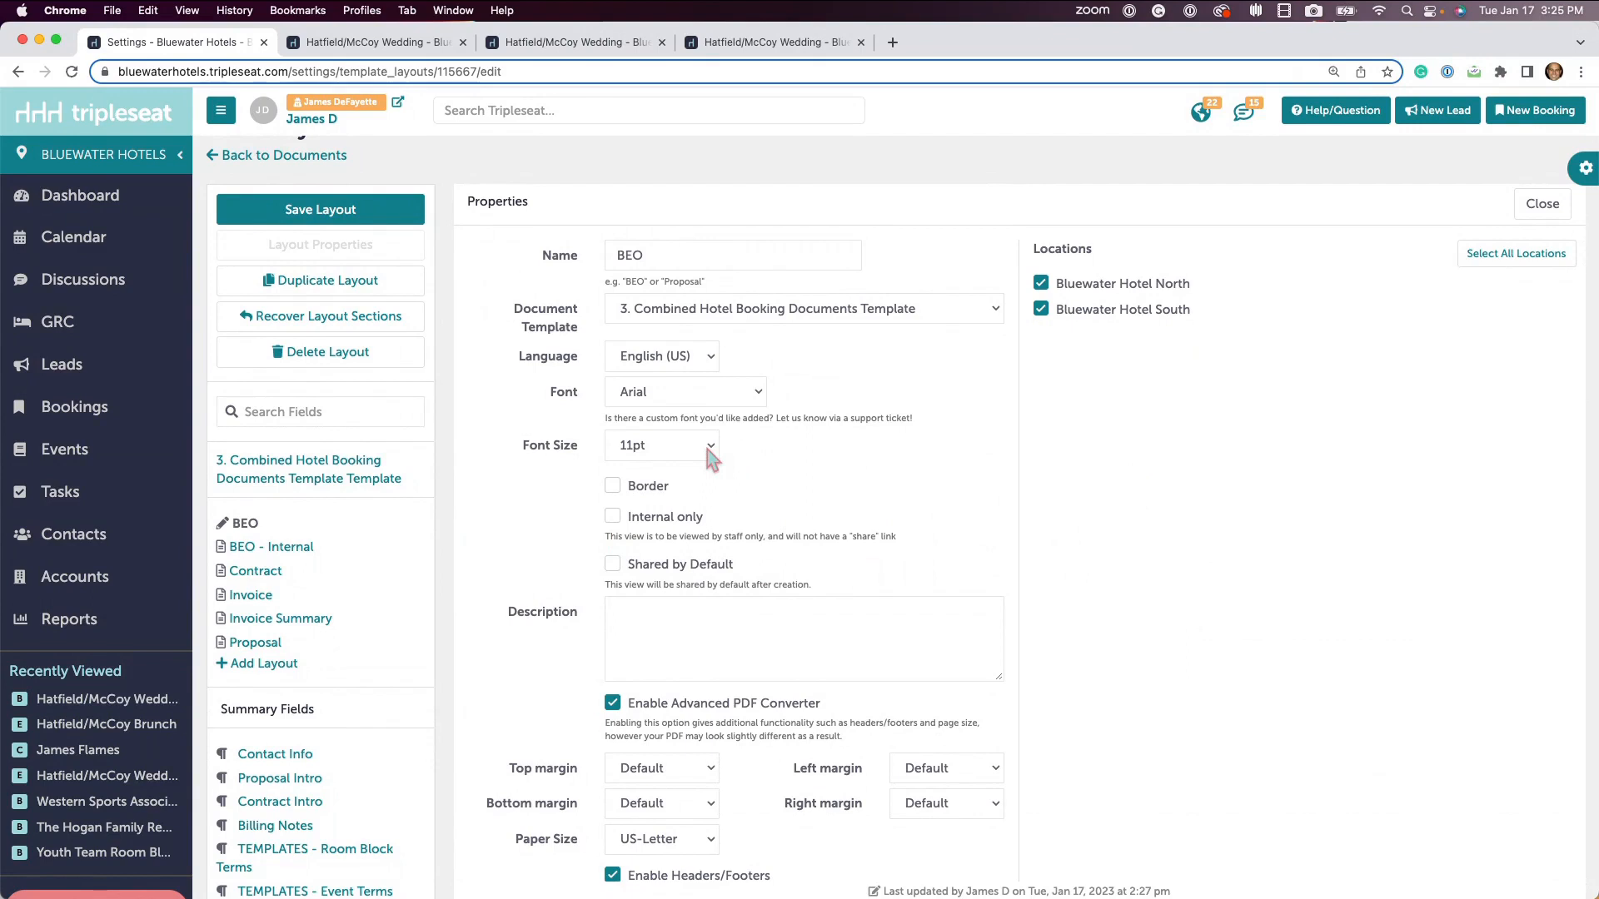
click(750, 398)
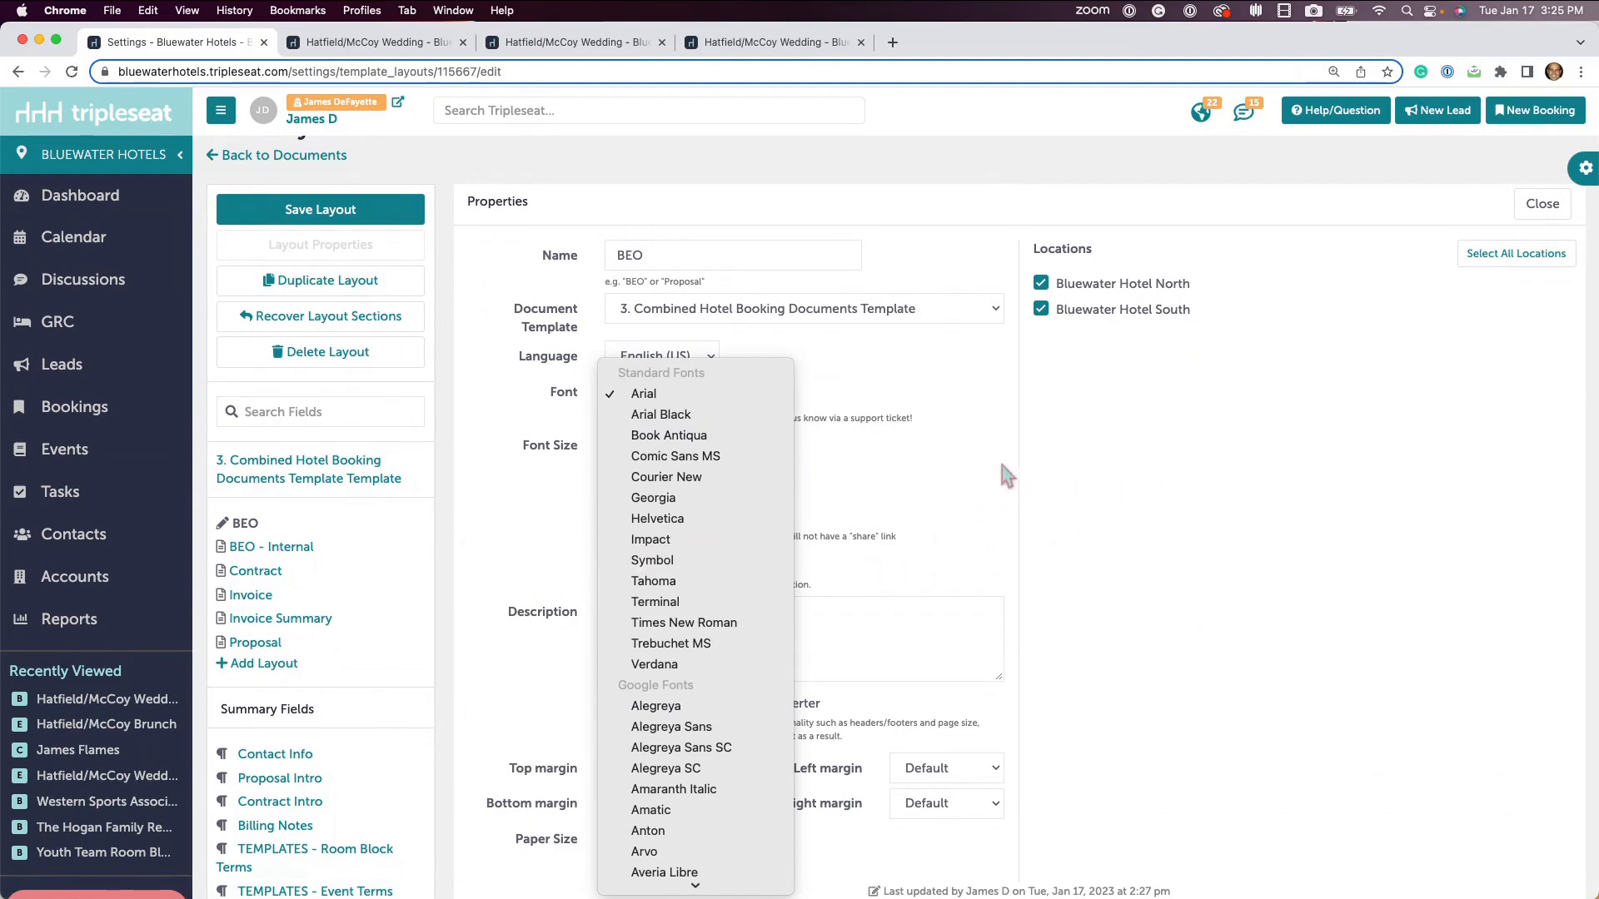
click(977, 466)
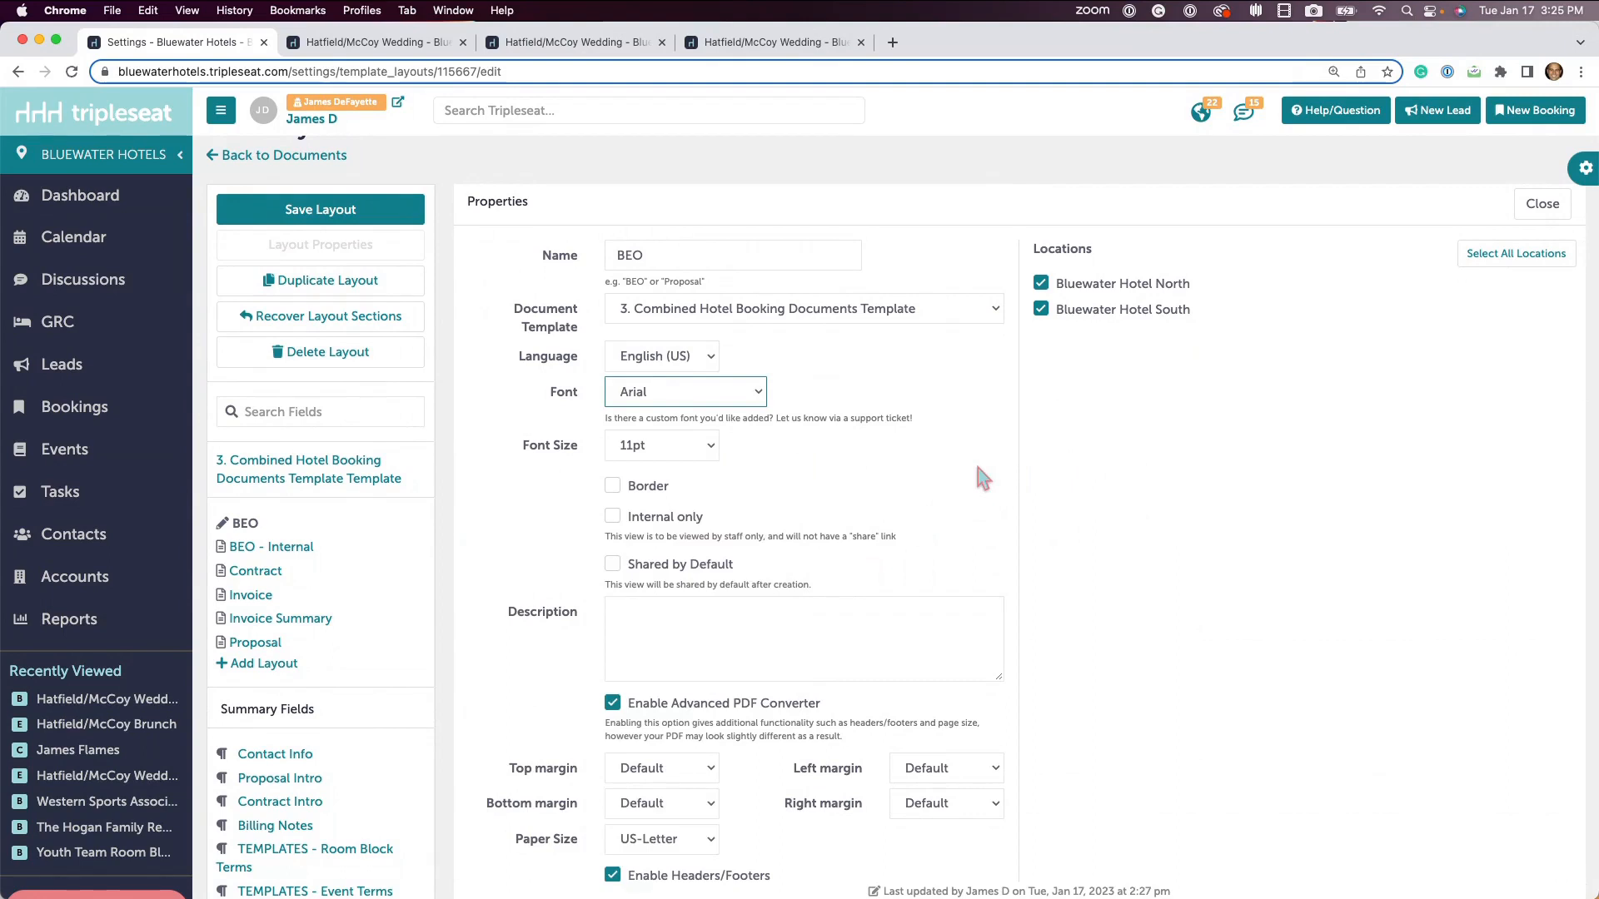
Step: Review the BEO layout's margin, paper size and Headers/Footers settings, and save the layout
scroll(979, 475, down, 3)
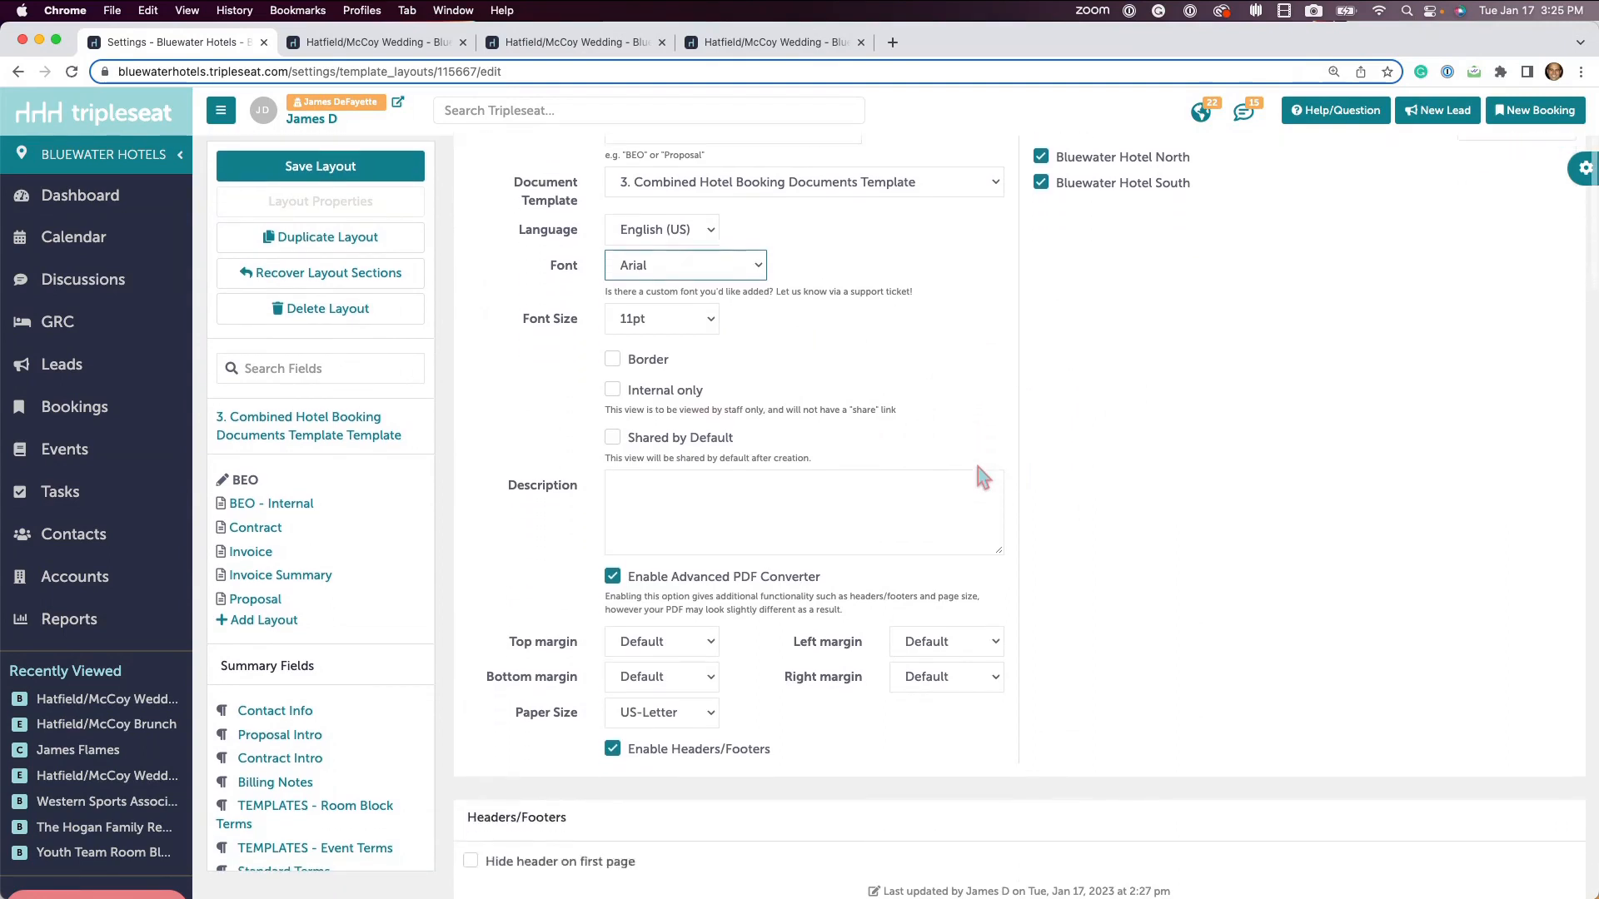
scroll(976, 465, down, 2)
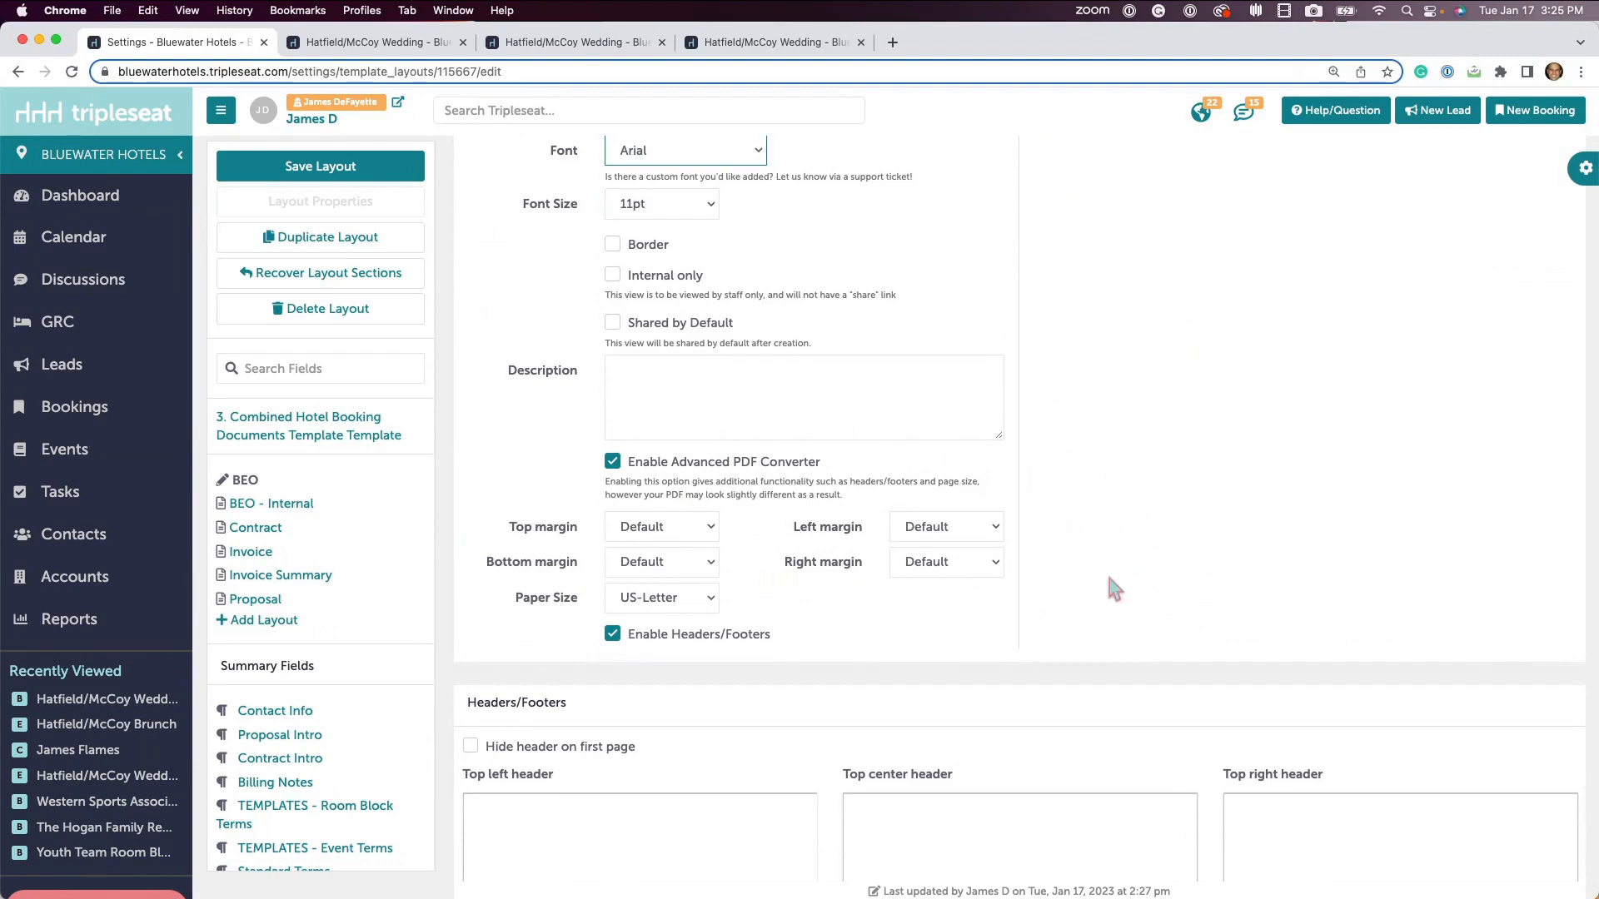
scroll(1108, 578, down, 4)
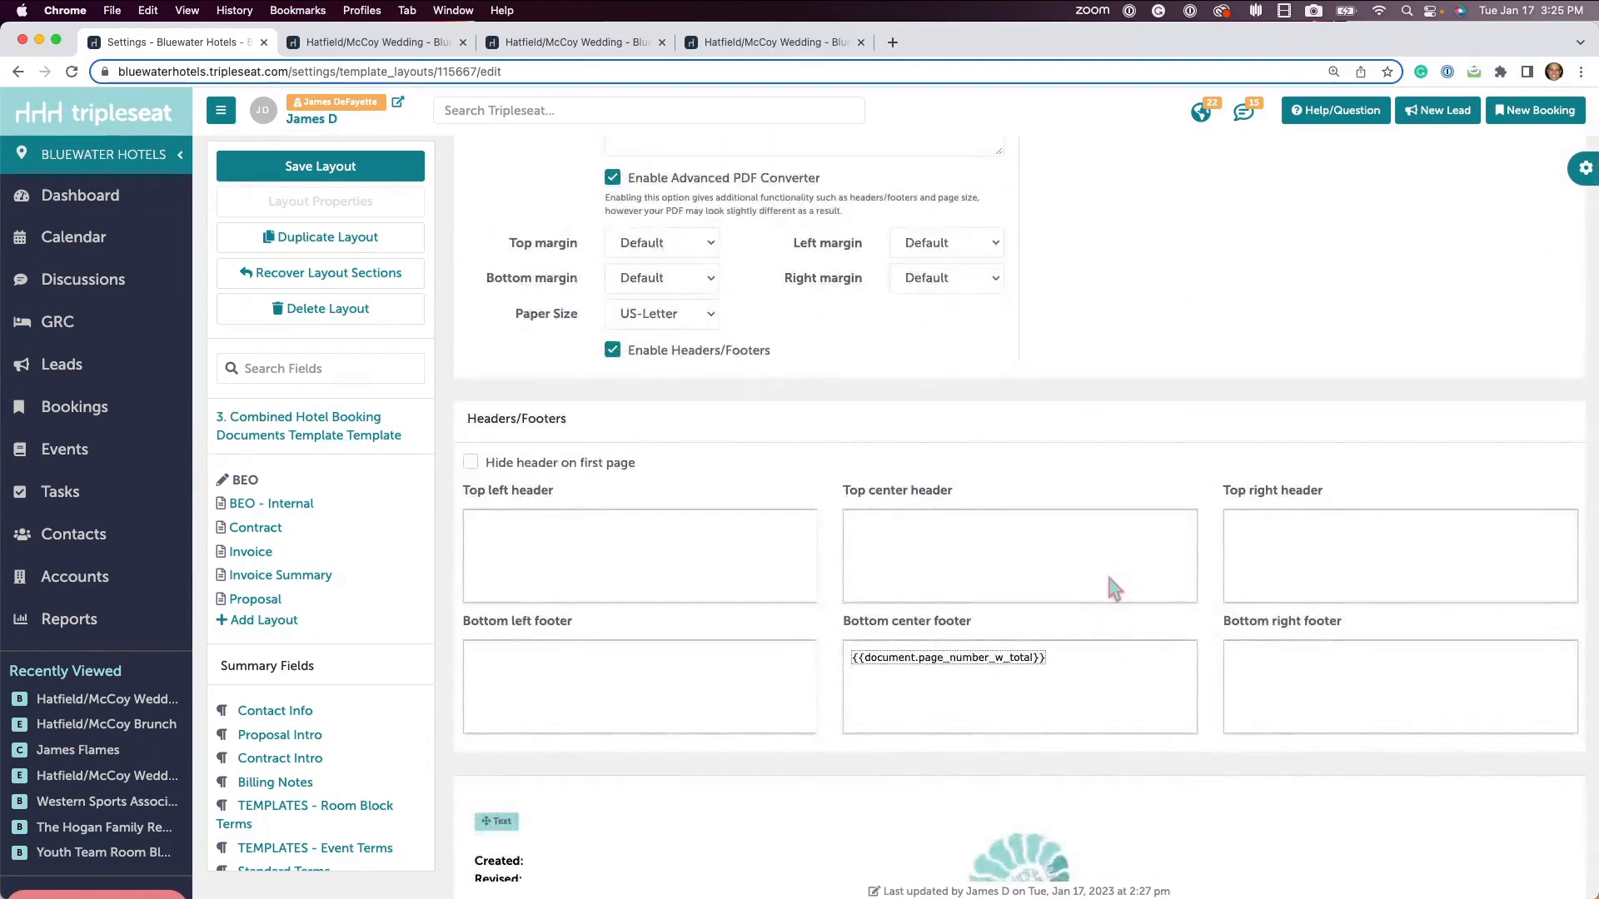
scroll(1108, 577, up, 8)
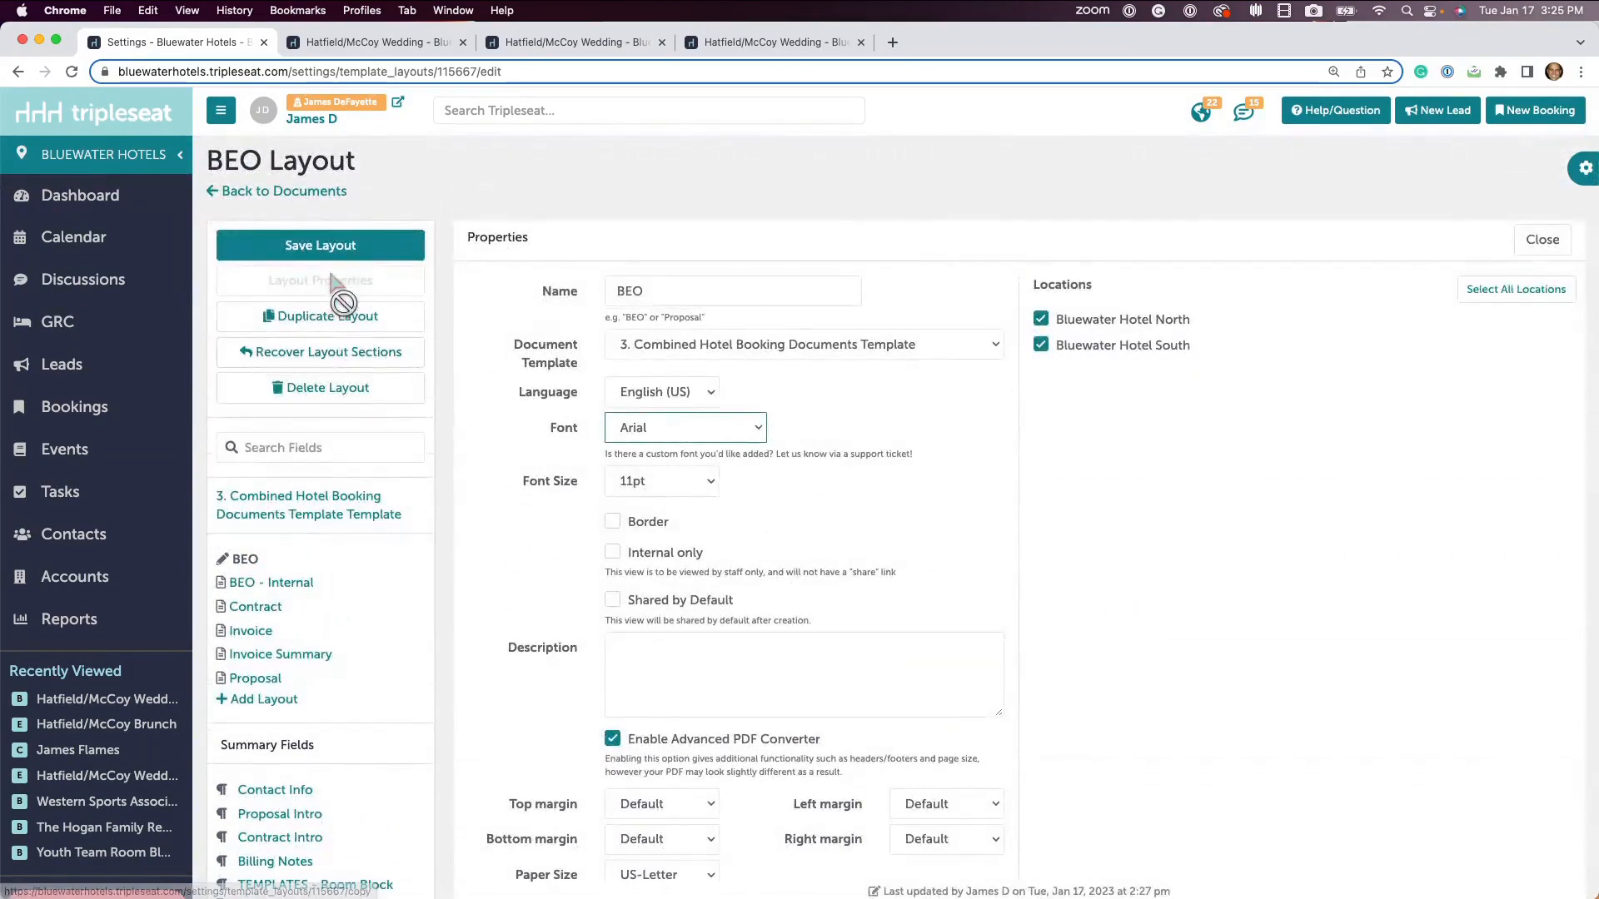
click(331, 250)
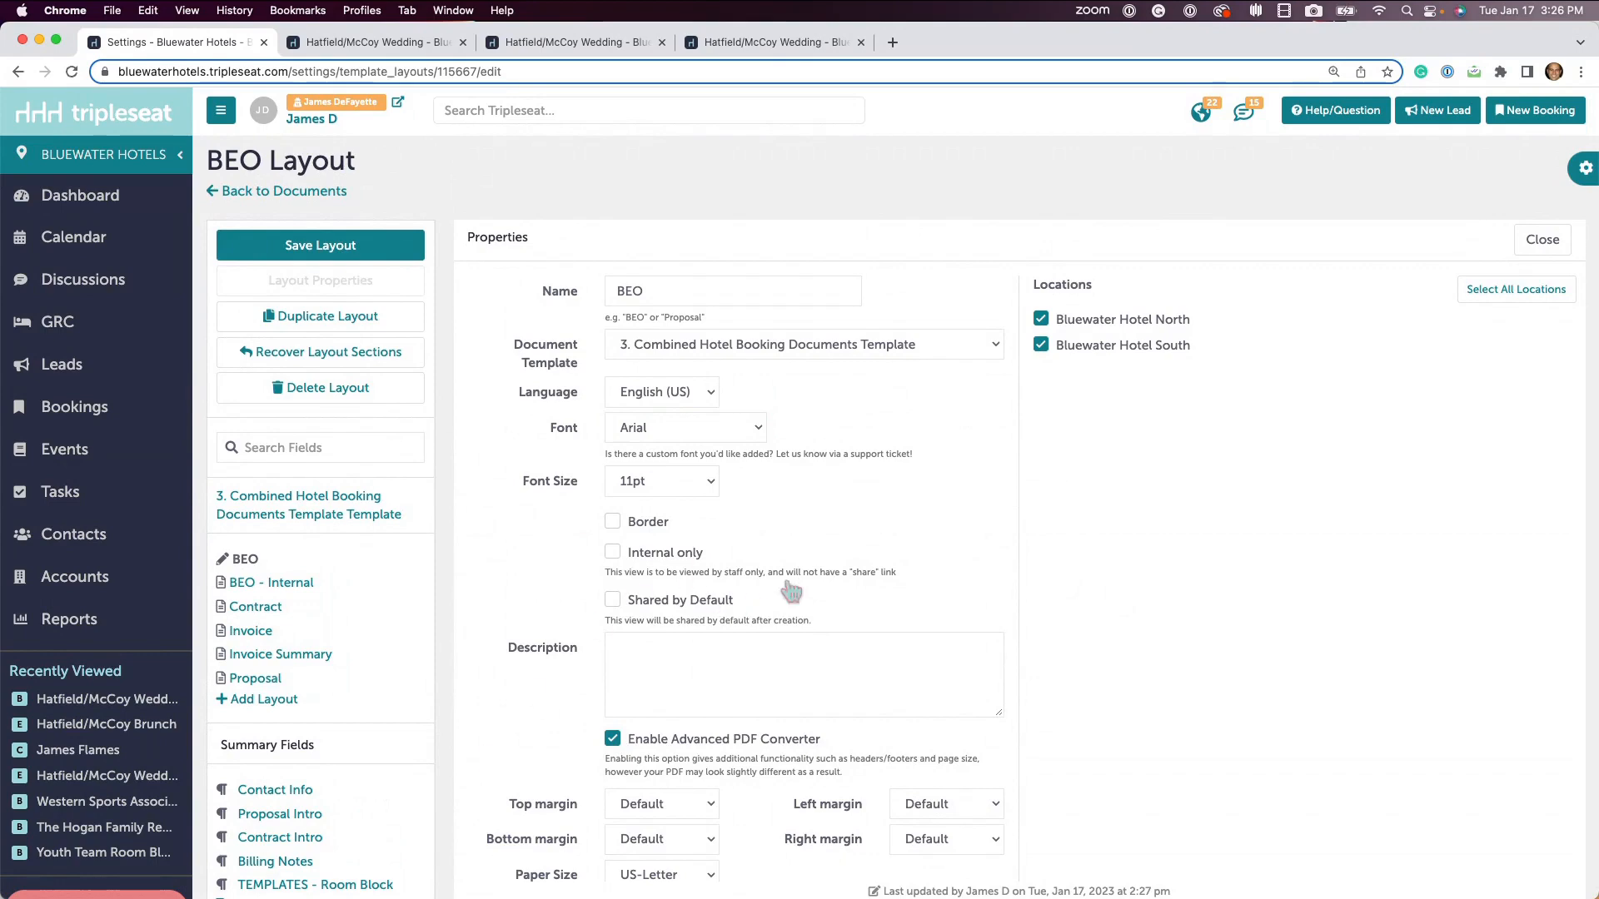
Step: Examine the BEO layout's sections from Contact Info and Schedule of Events through Timeline to the Food and Room Setup columns
scroll(1071, 652, down, 1)
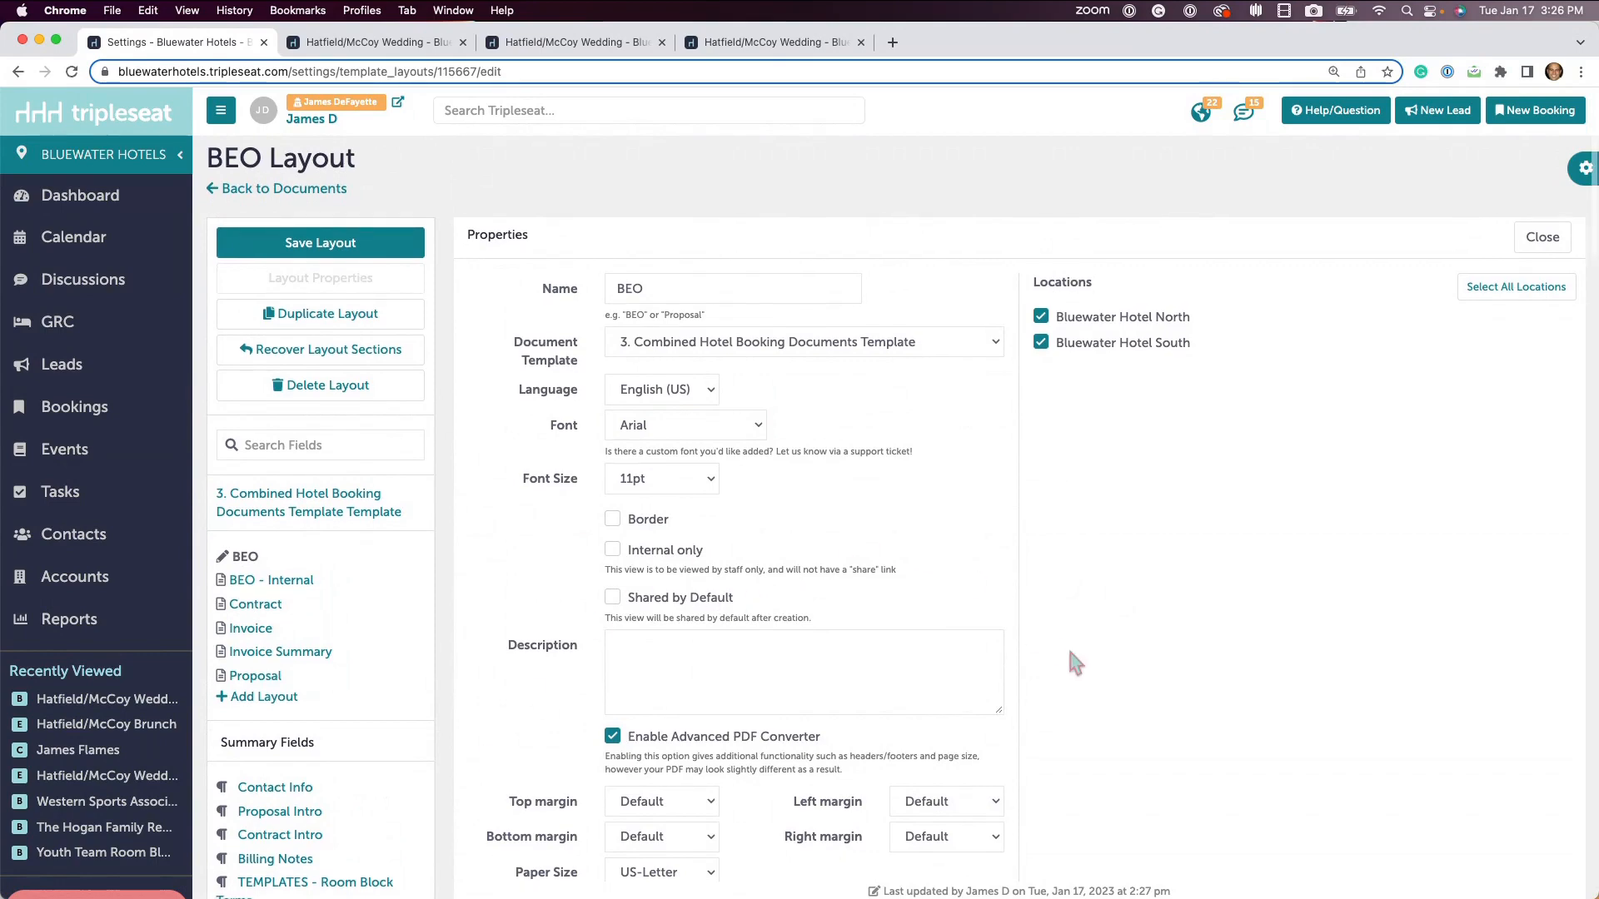
scroll(1070, 653, down, 10)
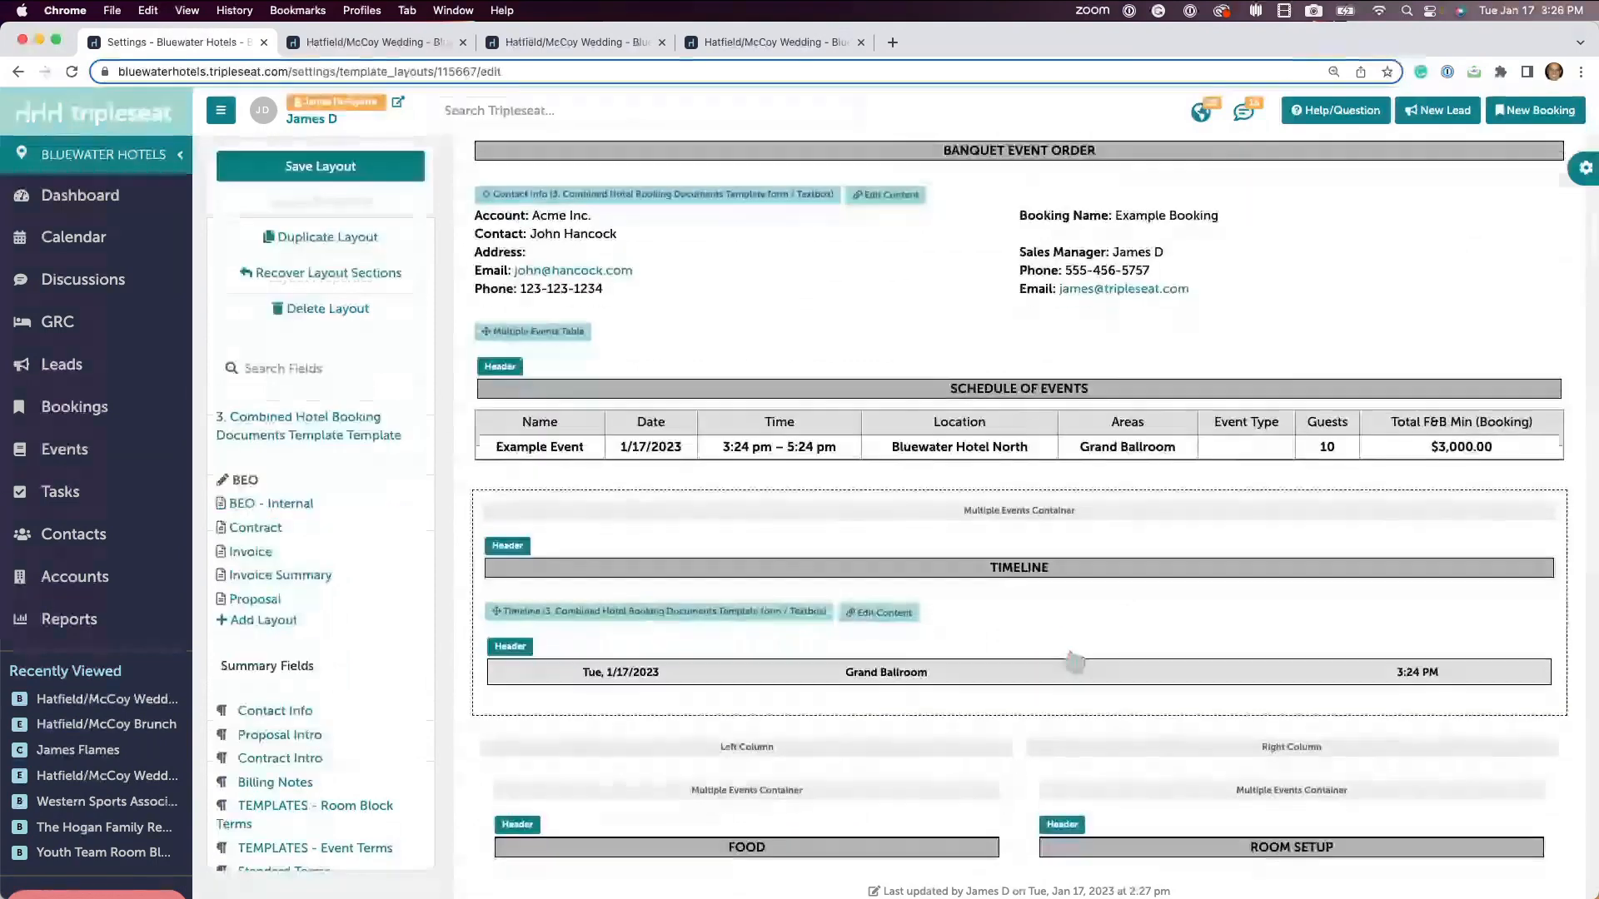
scroll(1009, 652, up, 1)
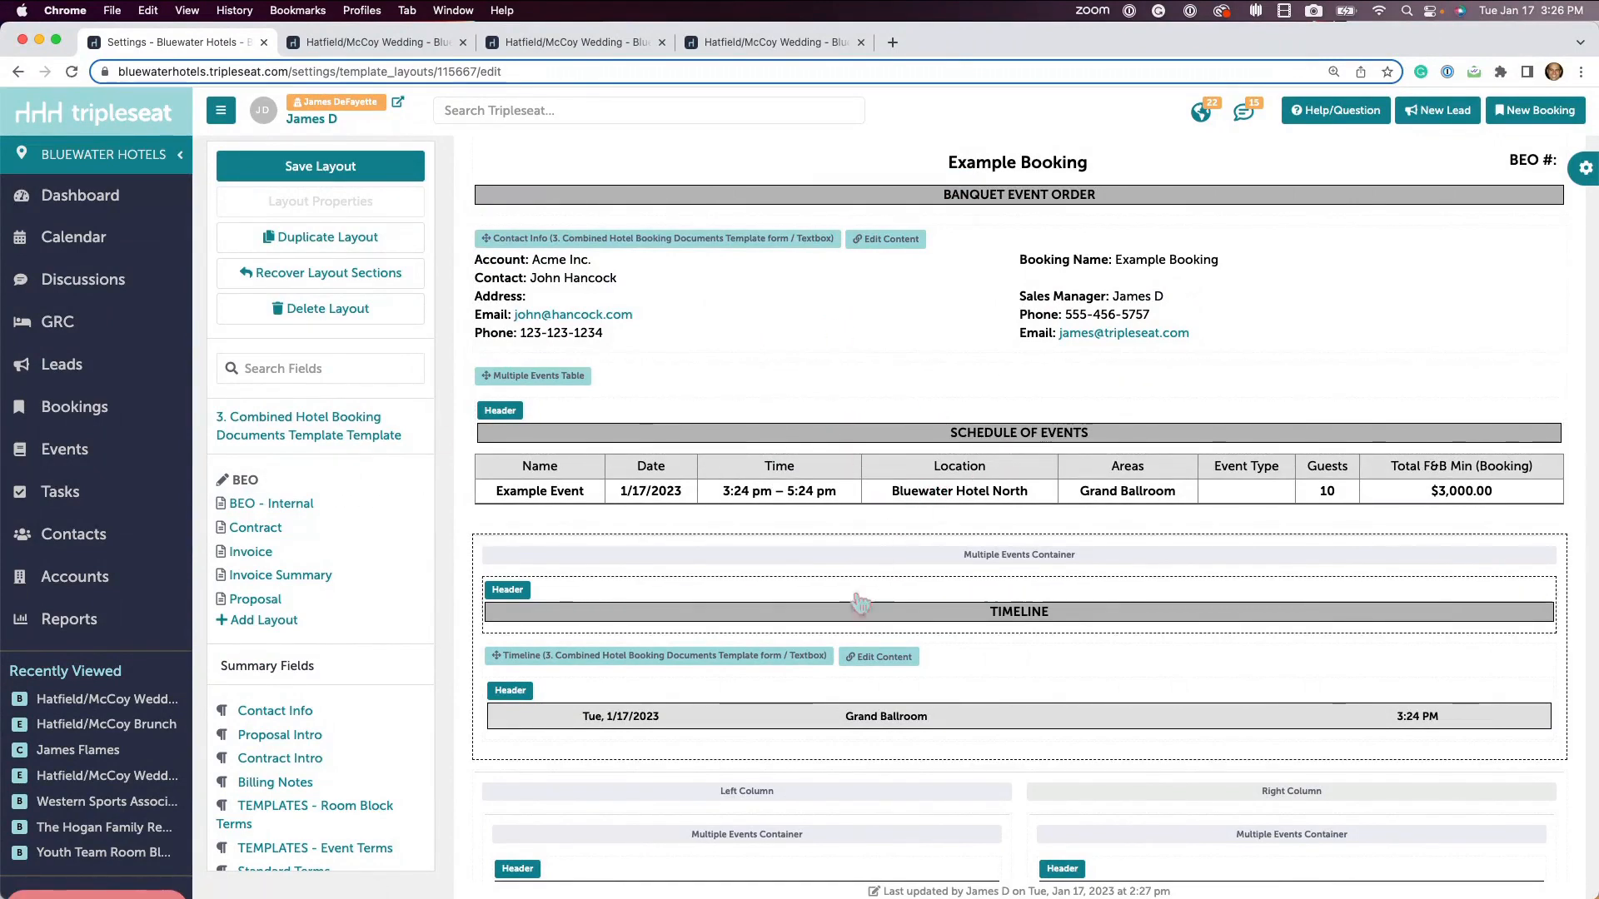
scroll(860, 620, down, 4)
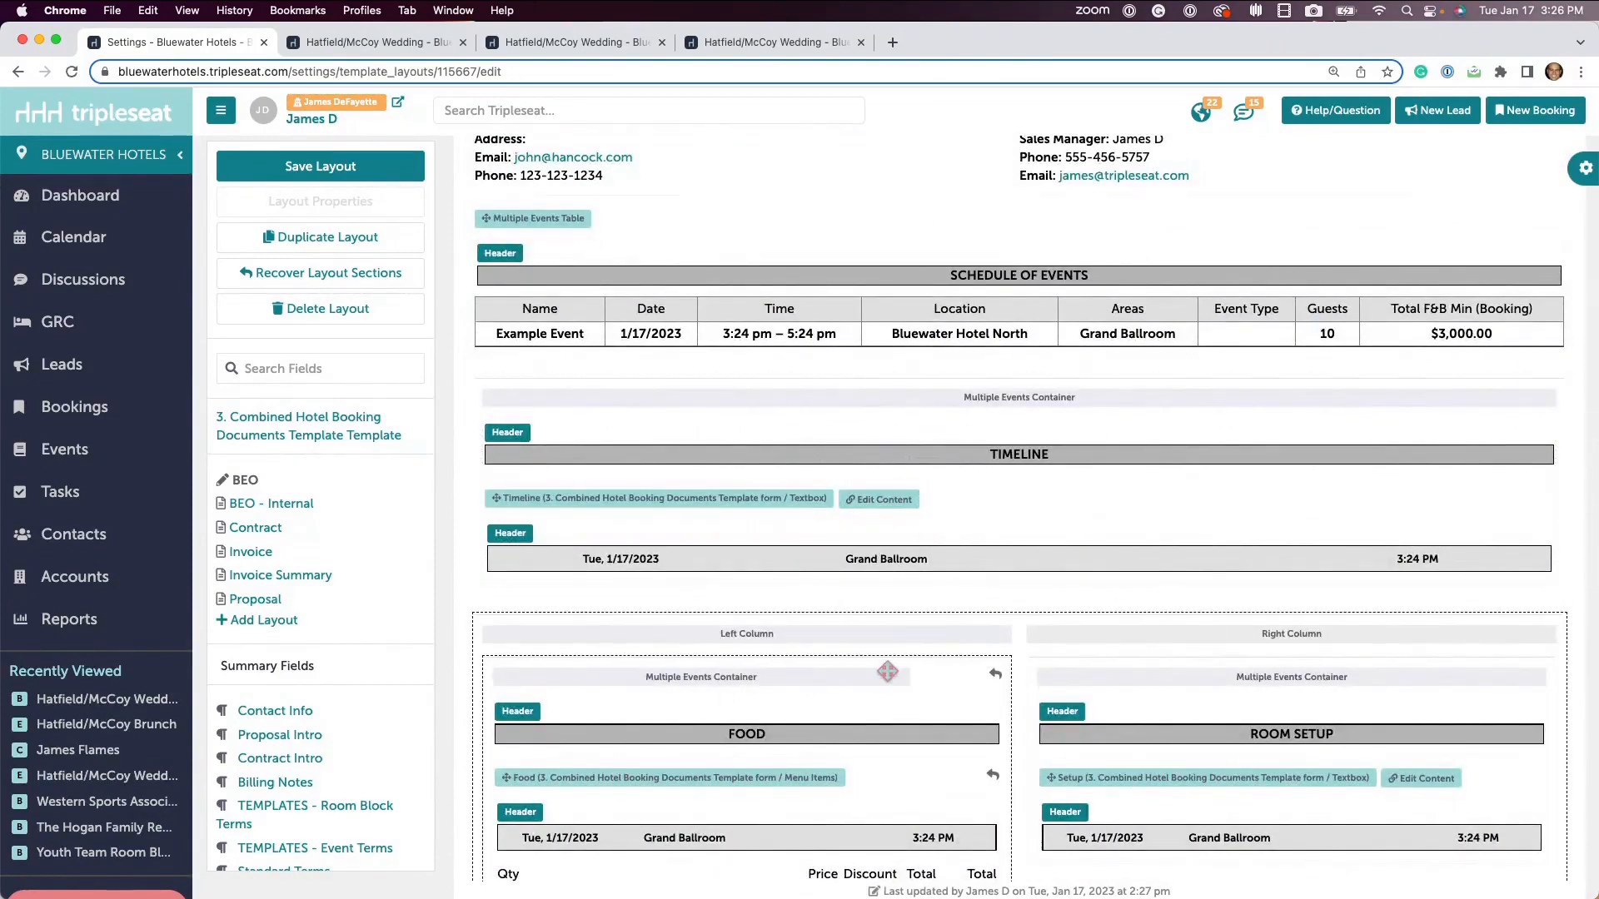
scroll(832, 650, down, 6)
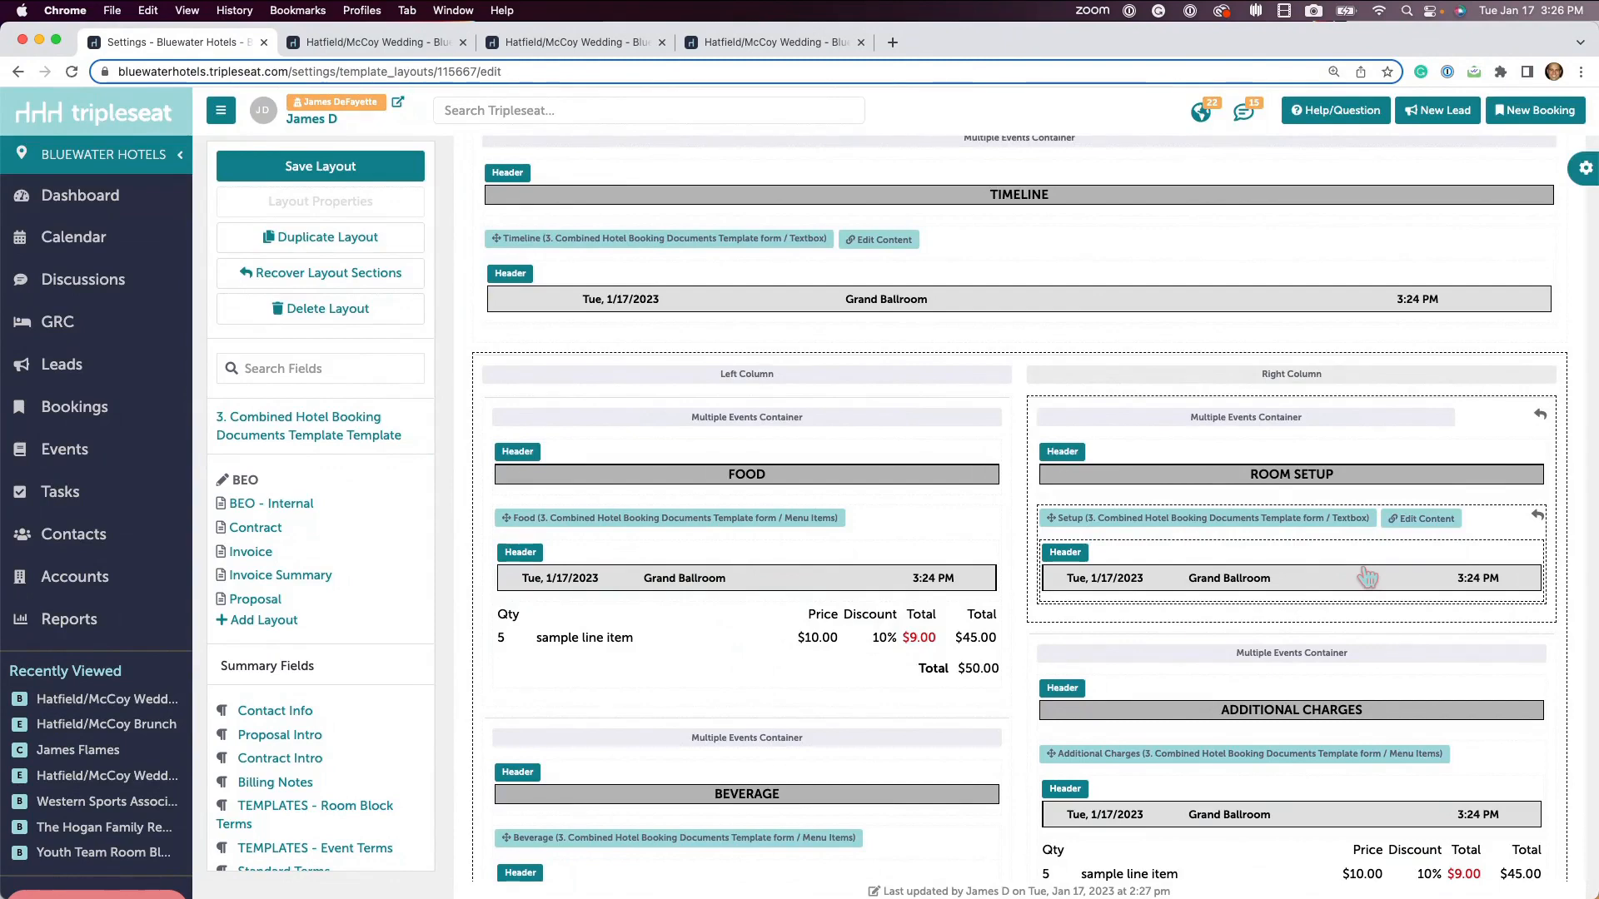
scroll(1165, 675, up, 1)
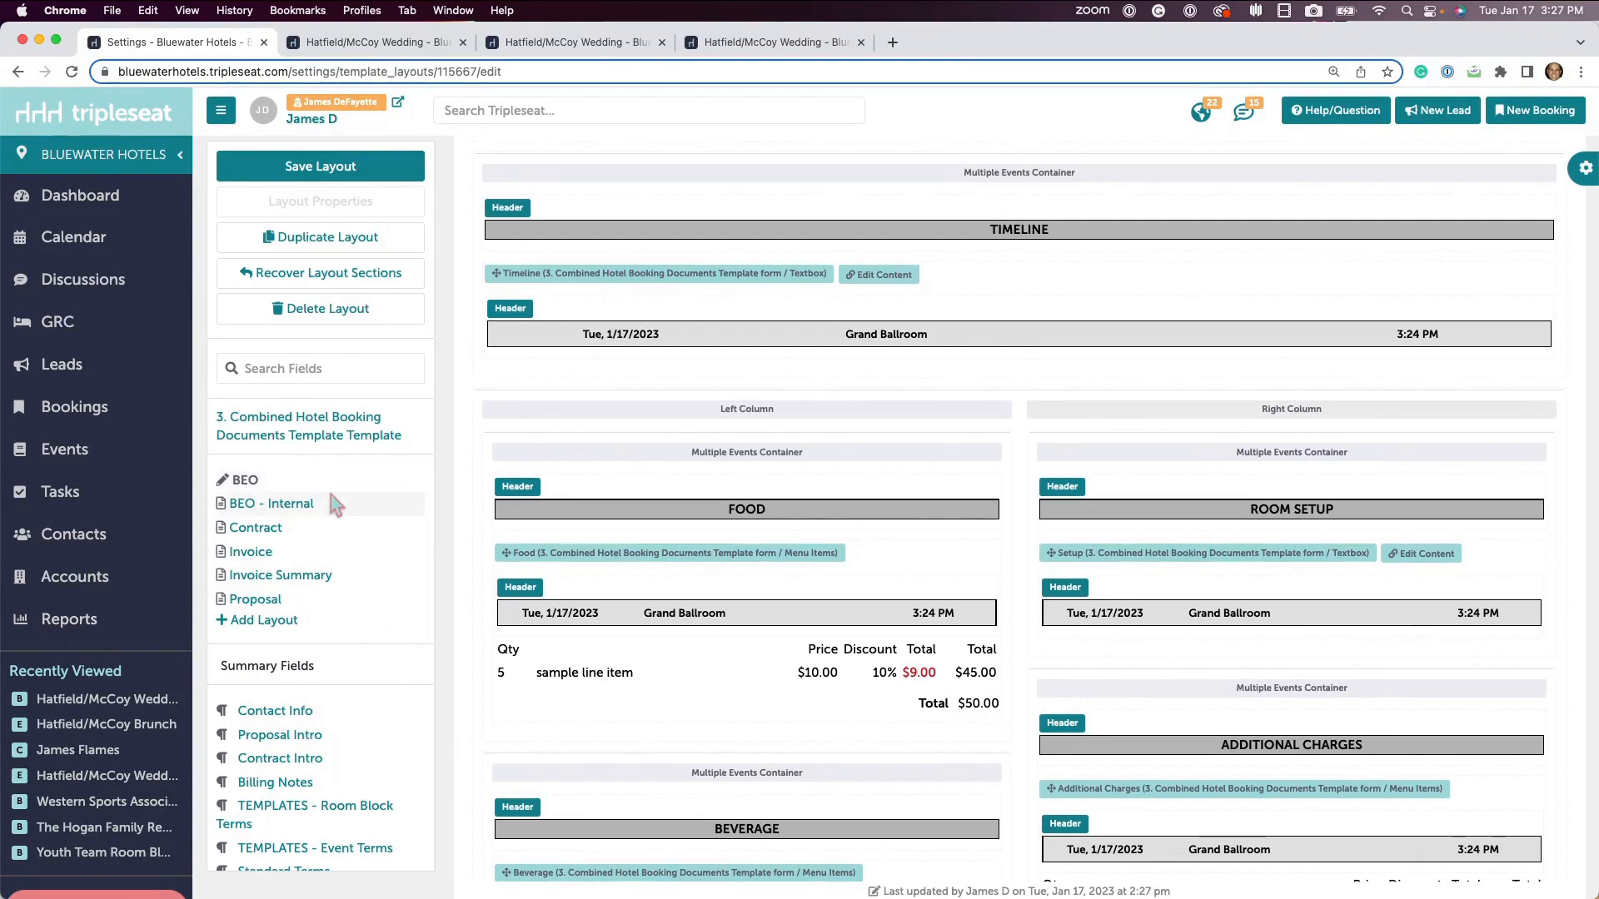
Step: Duplicate the BEO layout and move the copy's Food container out of the left column to span the full width
click(293, 588)
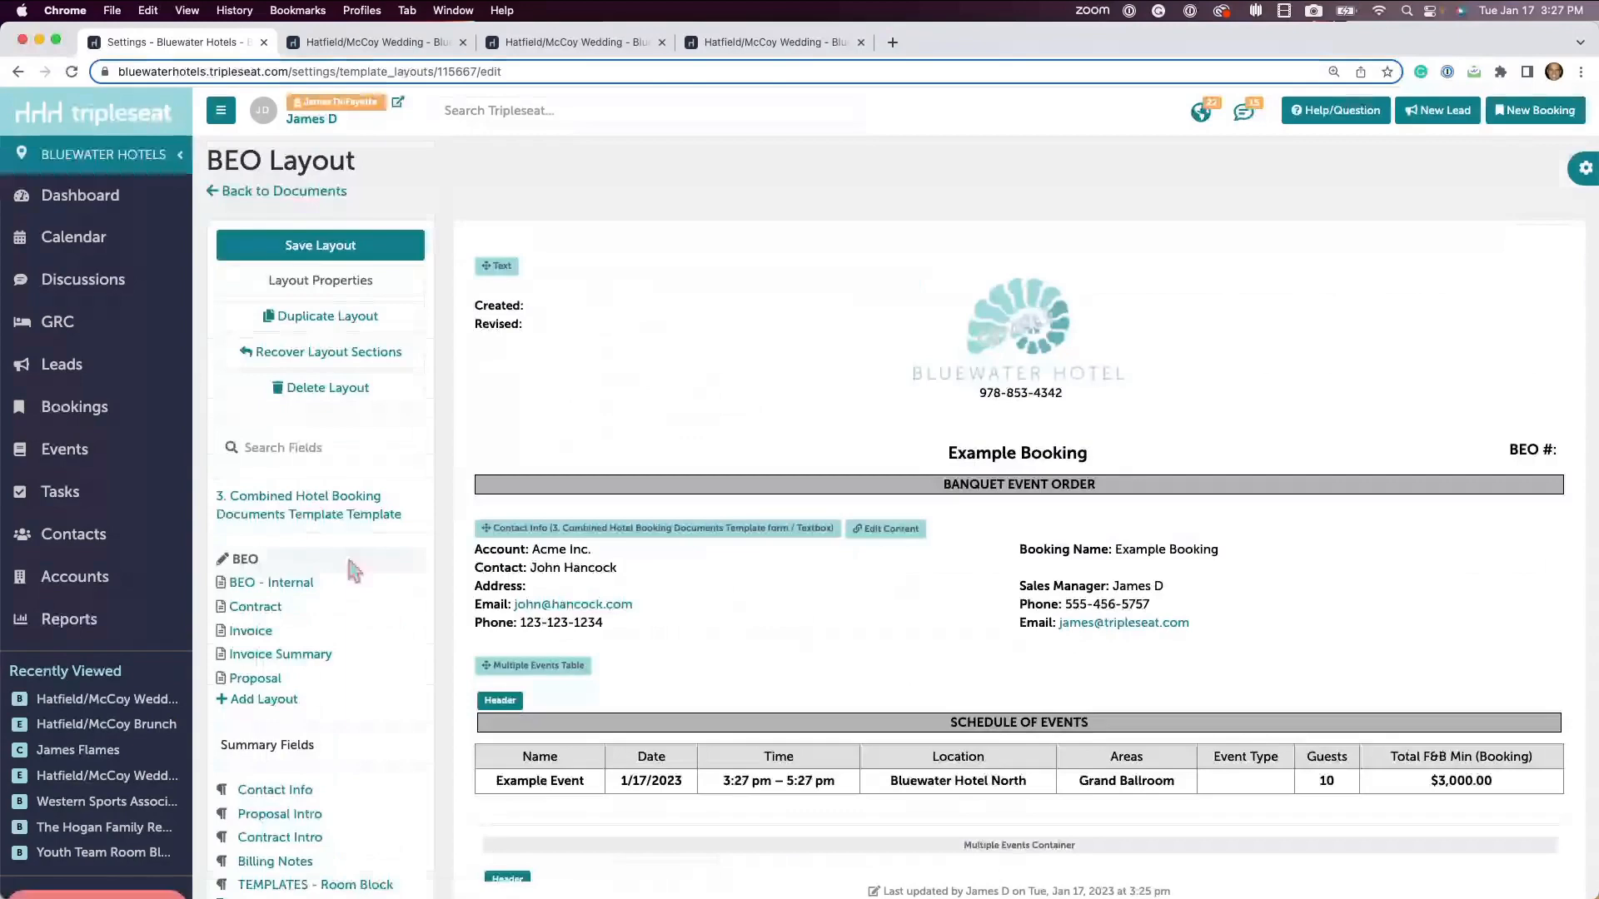
click(329, 325)
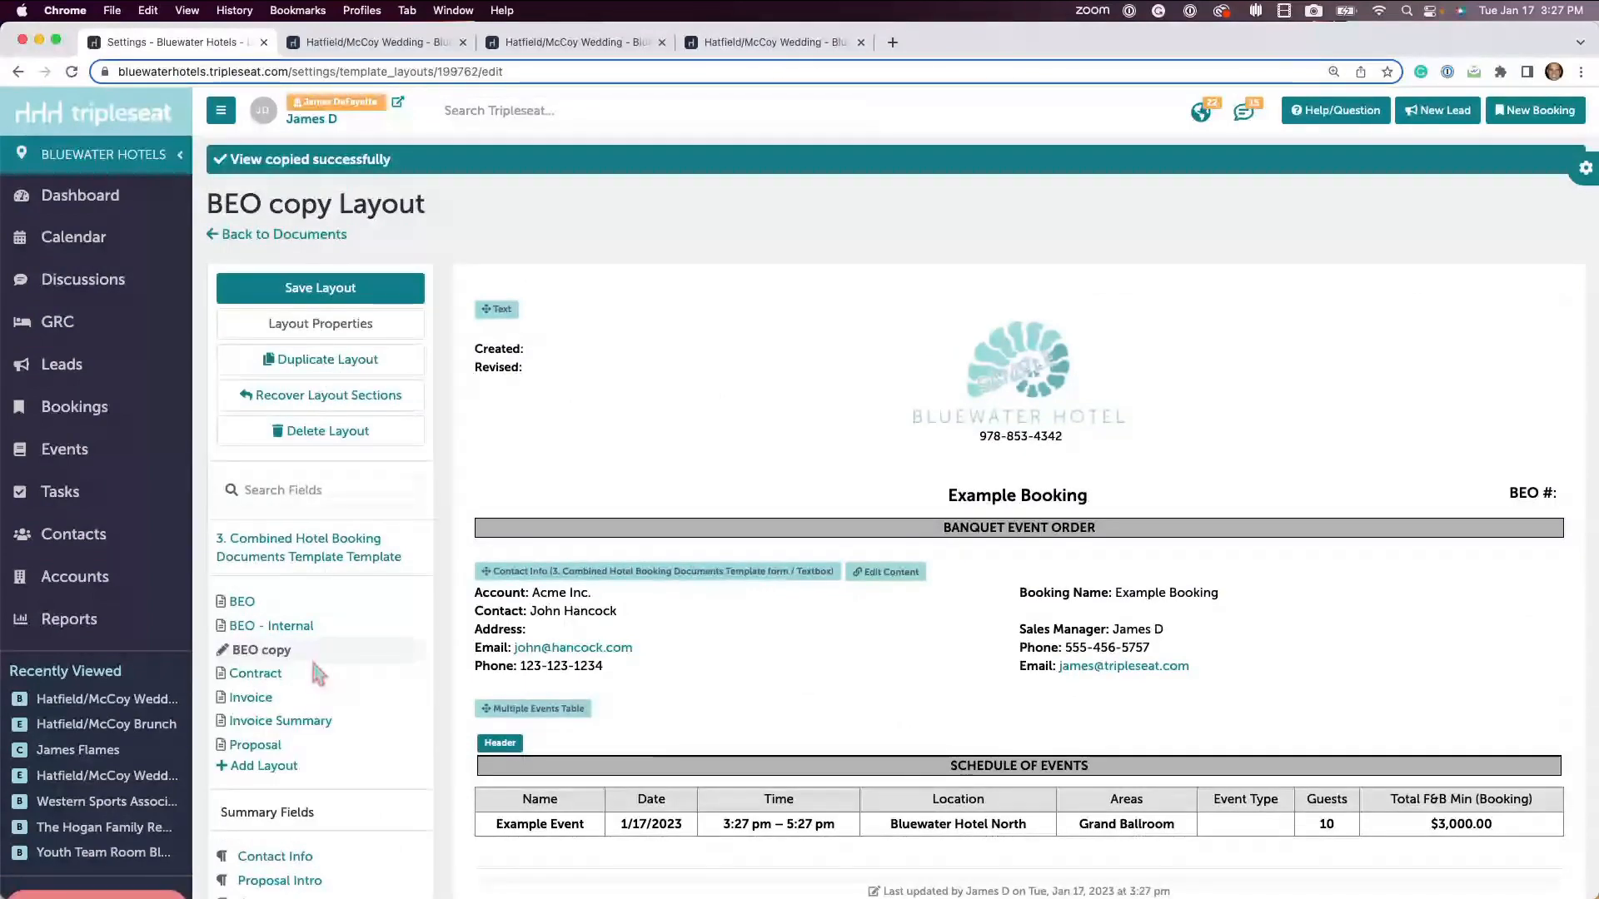
scroll(308, 653, down, 3)
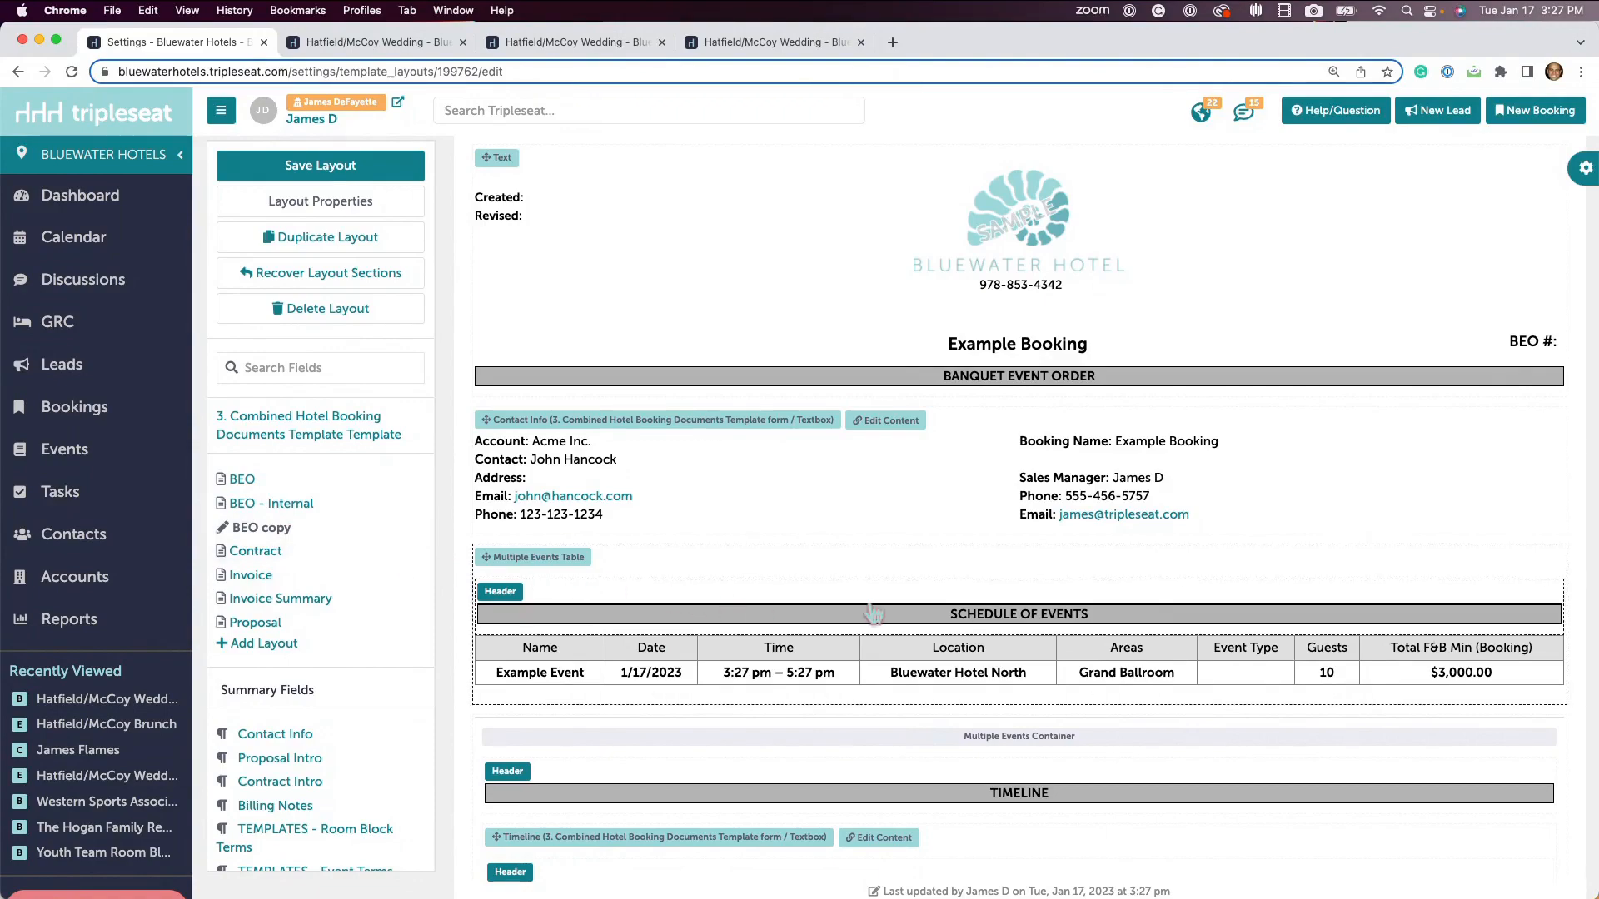
scroll(872, 614, down, 5)
scroll(873, 613, down, 3)
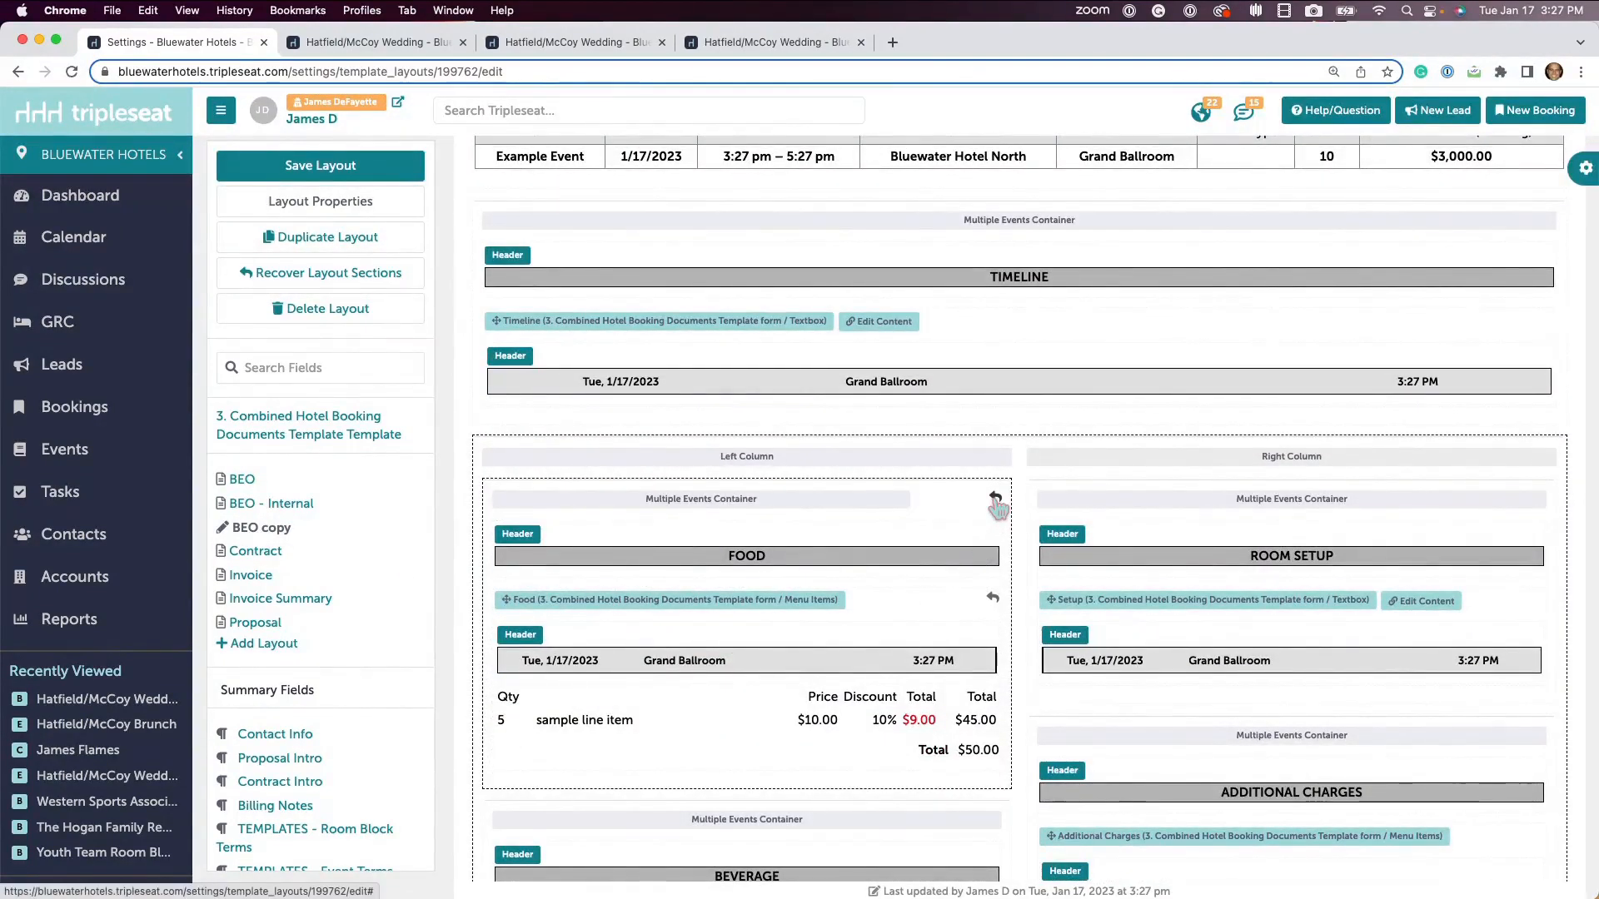
click(995, 499)
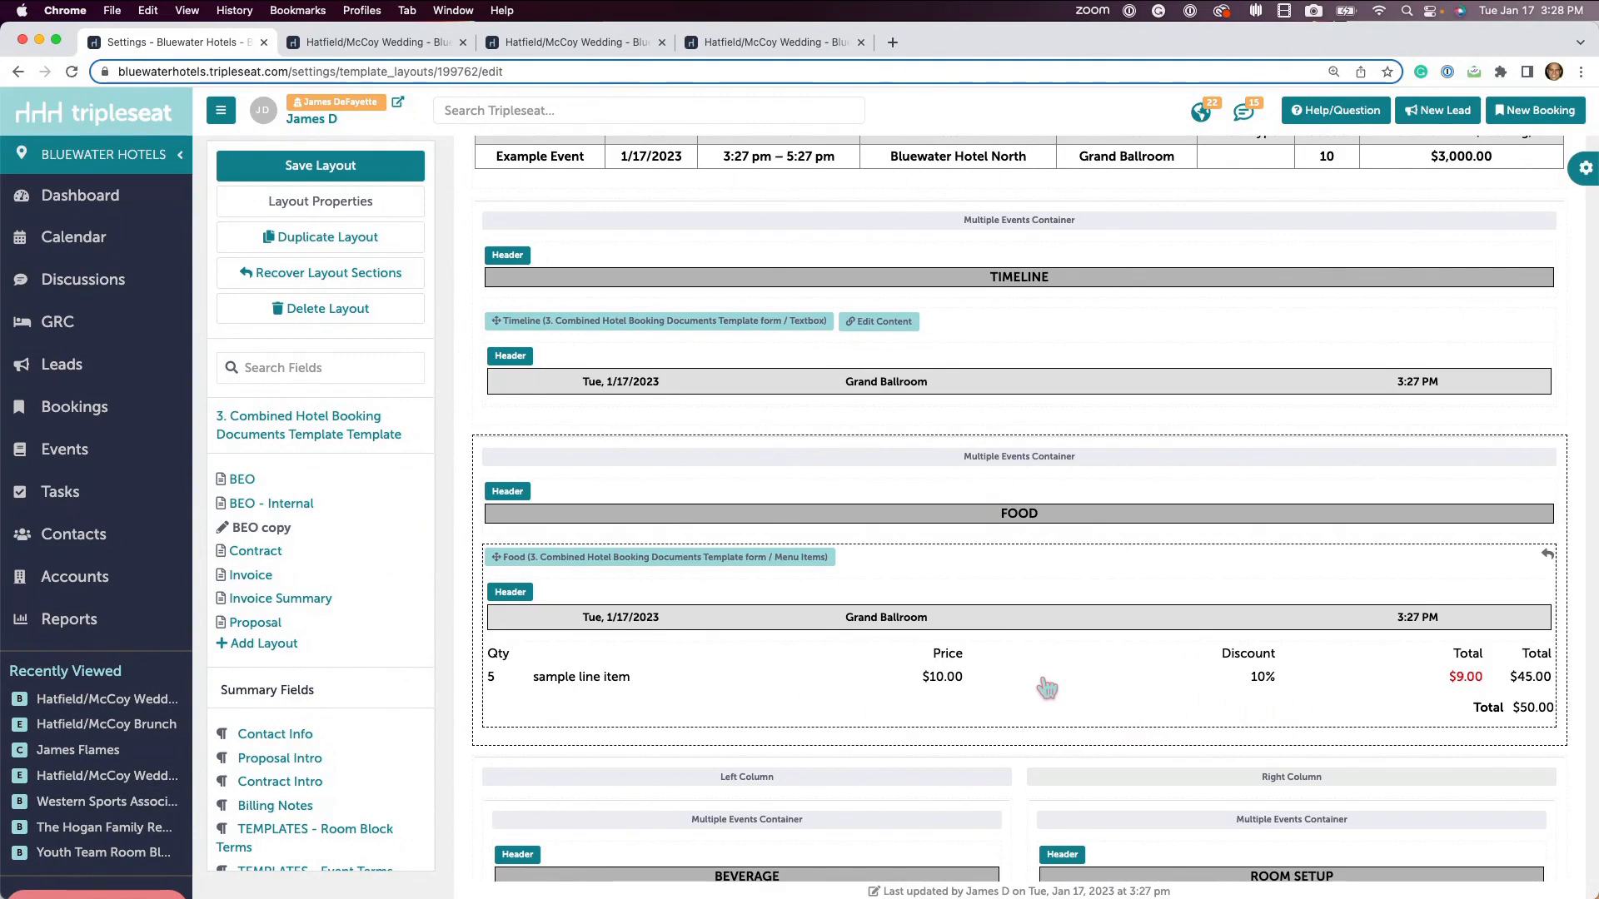
Step: Check the full-width Food section against the remaining two-column sections in the BEO copy, and save the layout
scroll(1044, 679, down, 1)
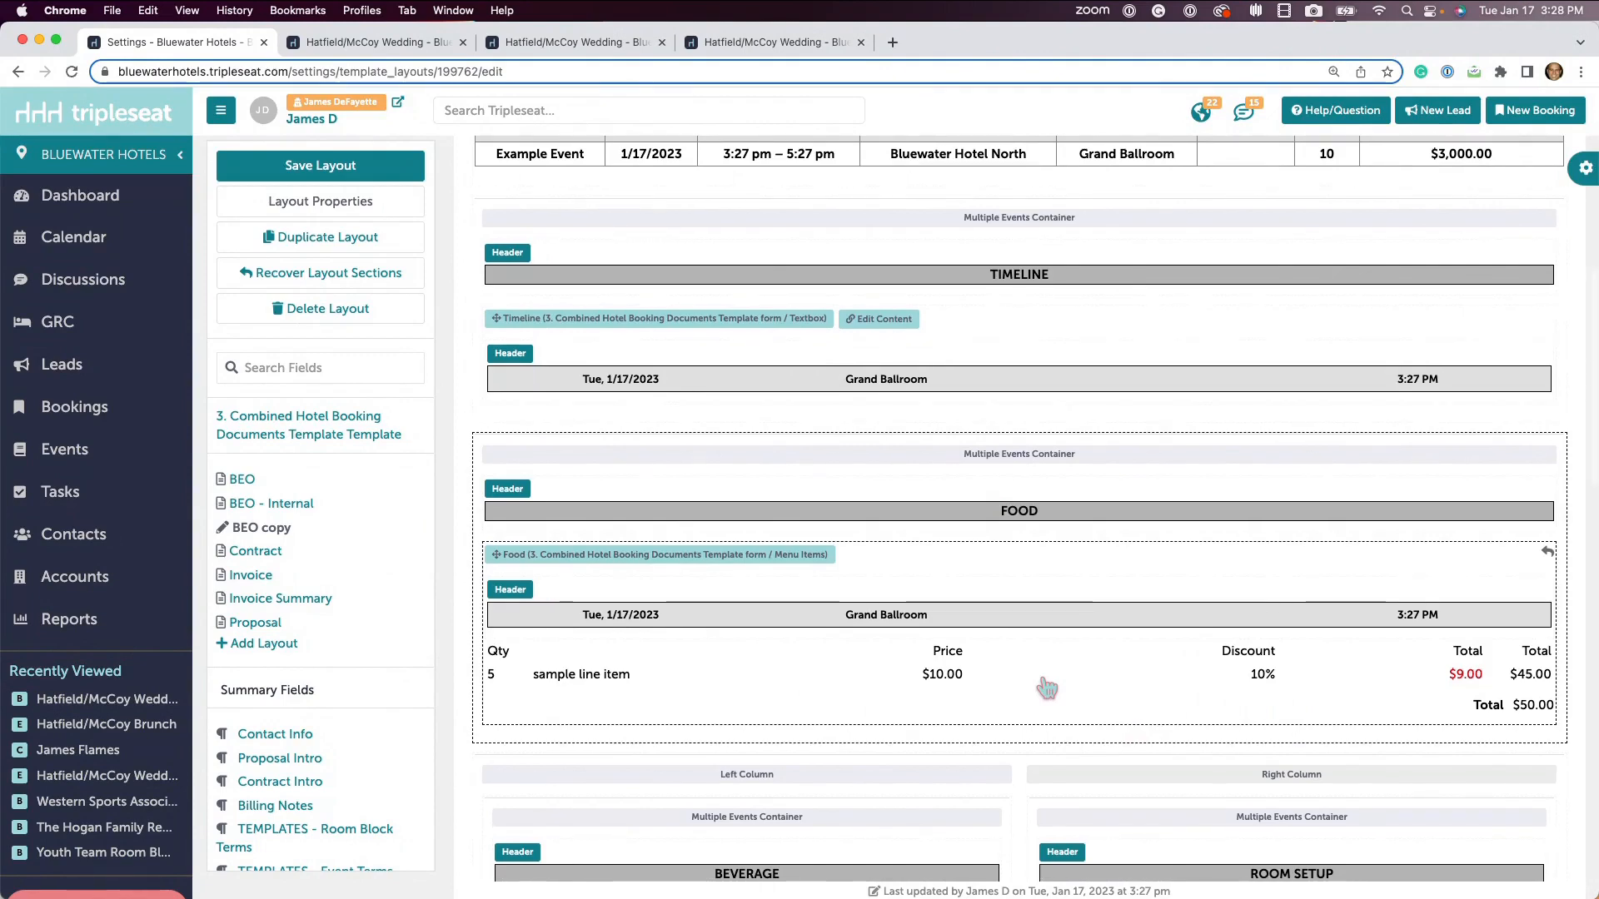
scroll(1046, 688, down, 7)
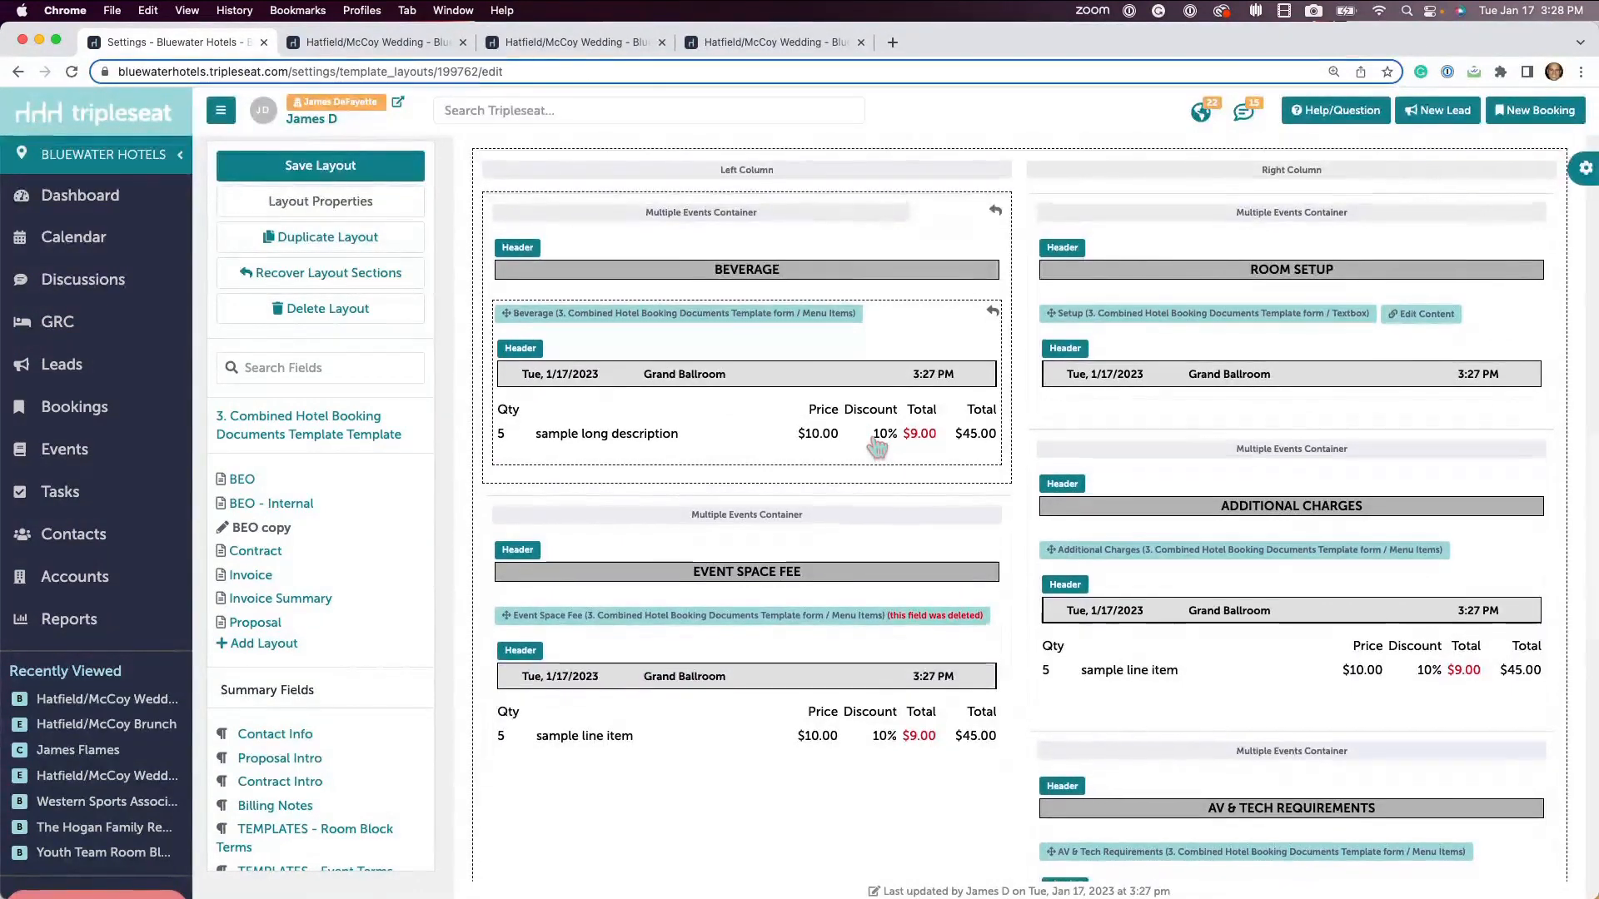
scroll(877, 447, up, 6)
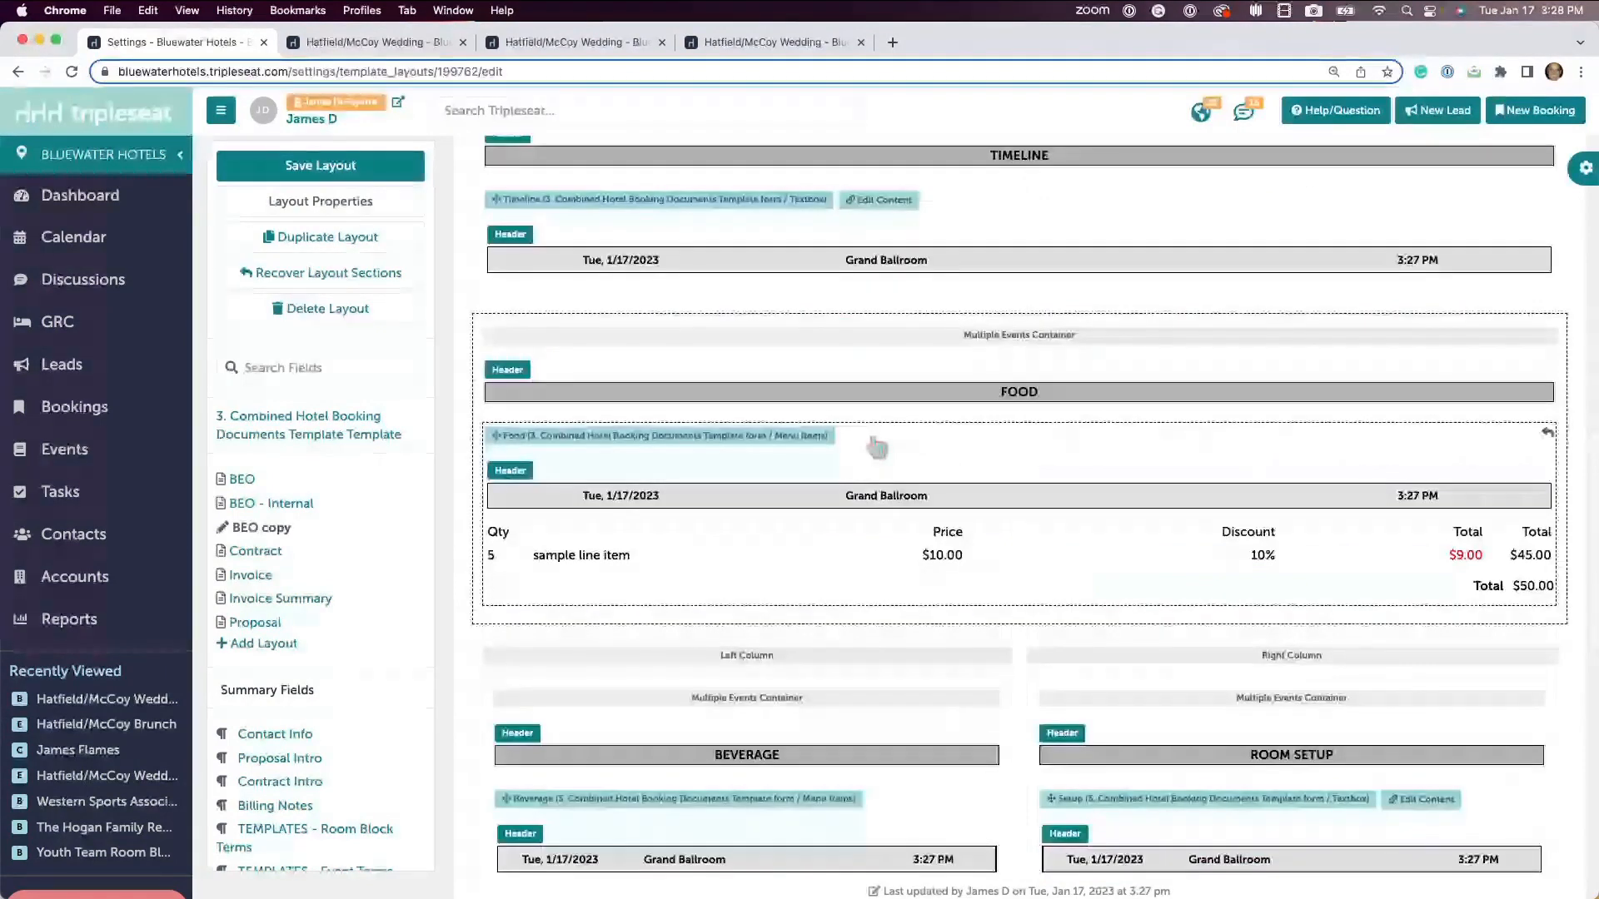
scroll(1225, 696, up, 3)
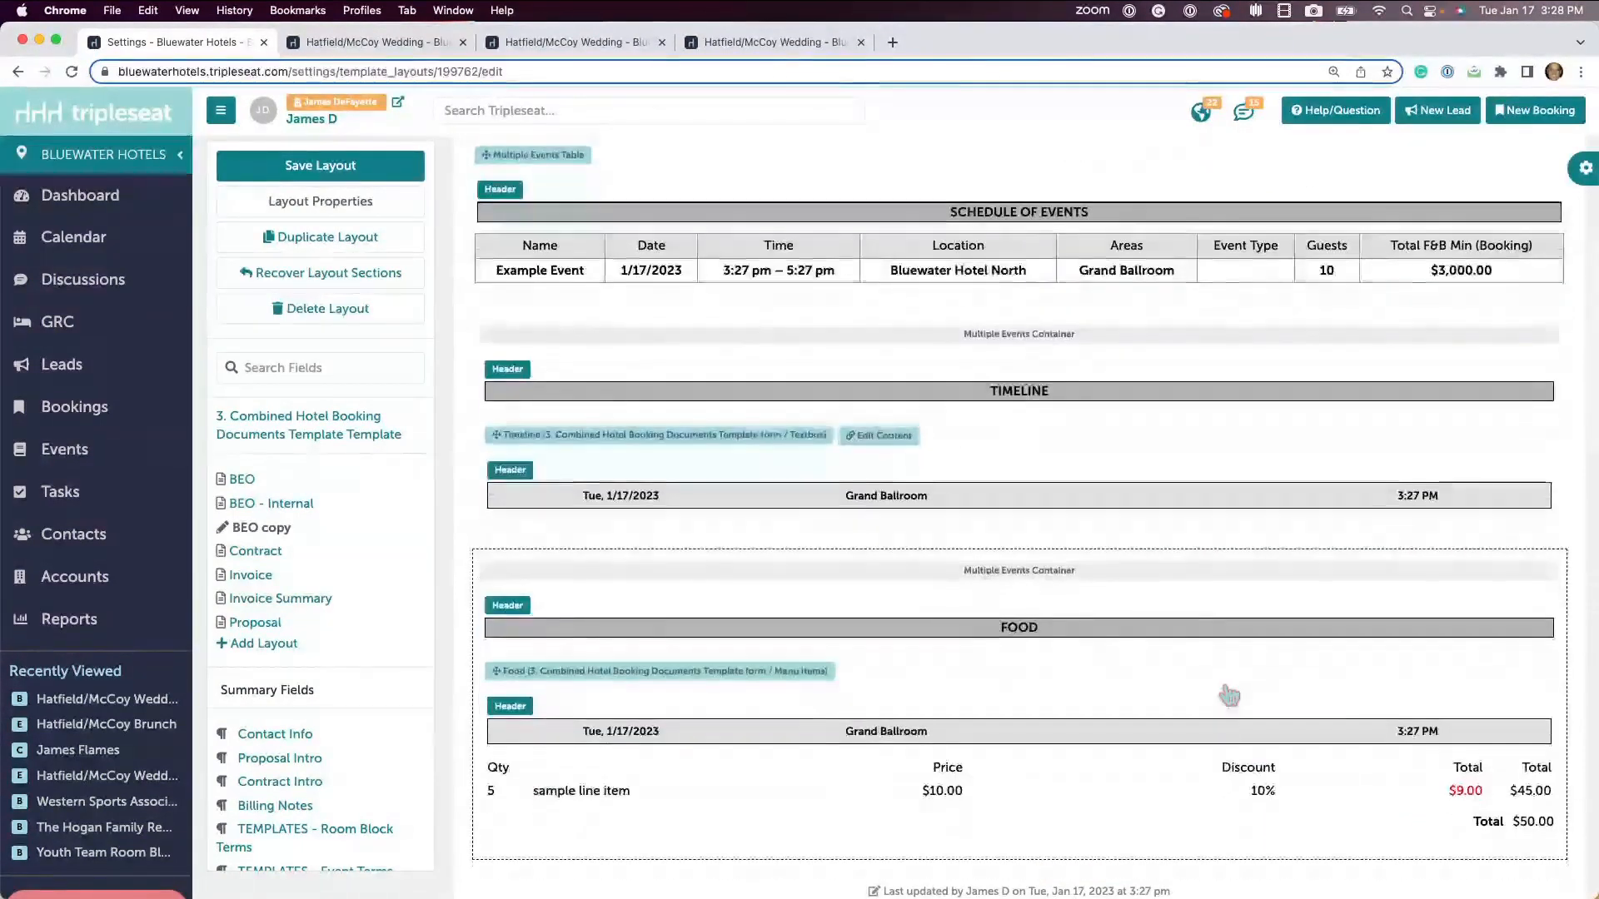
scroll(1221, 685, down, 3)
scroll(1229, 697, down, 1)
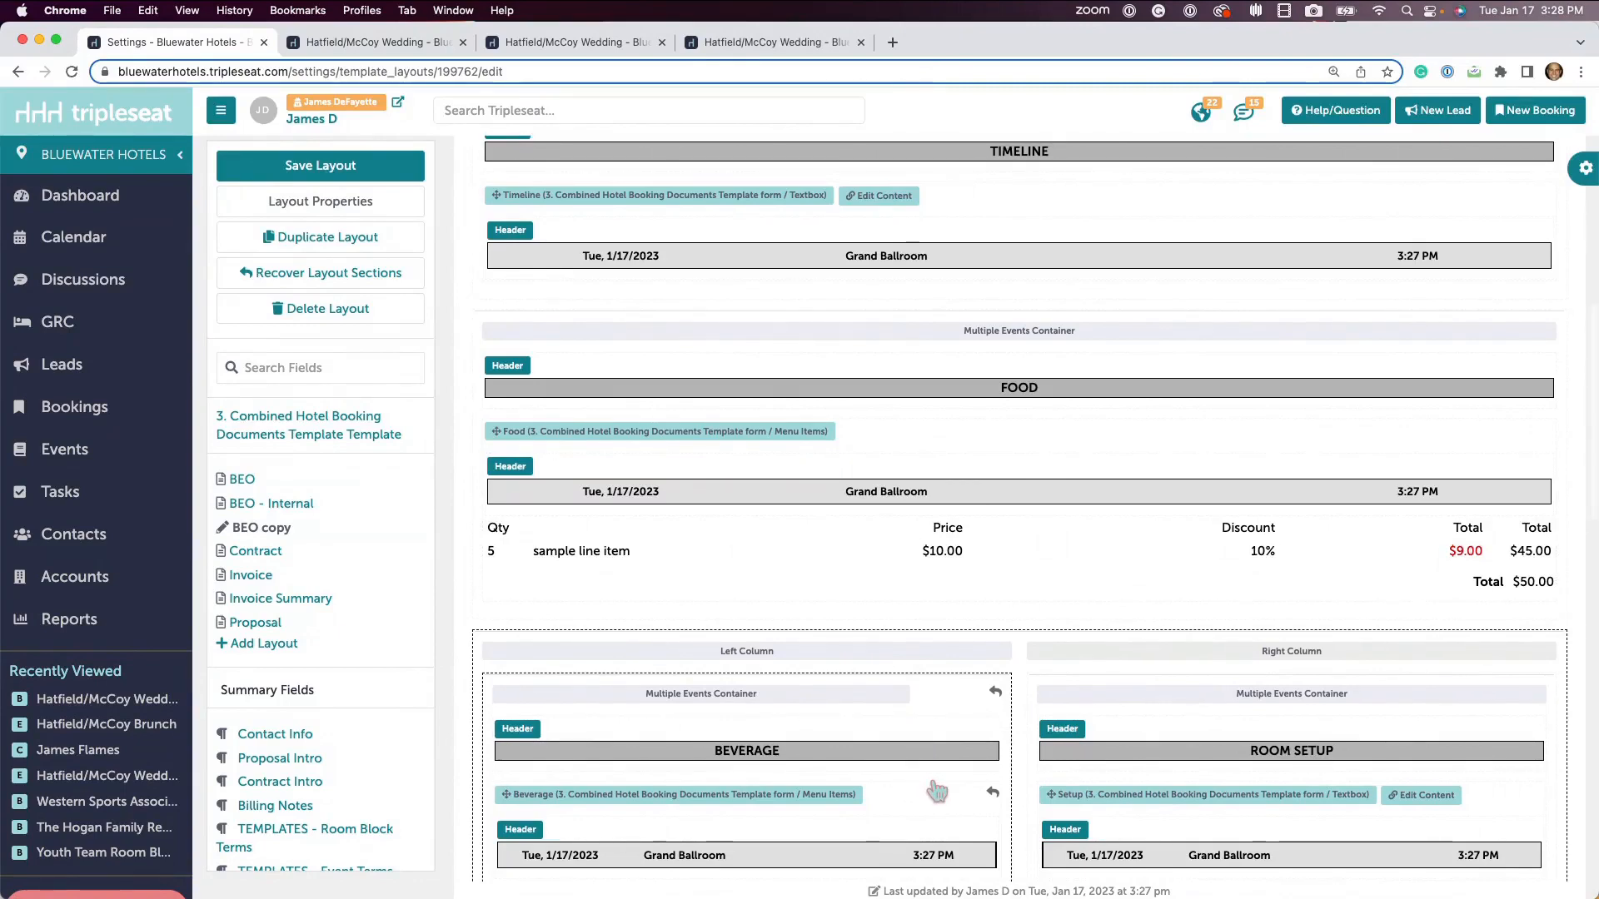
scroll(937, 791, down, 5)
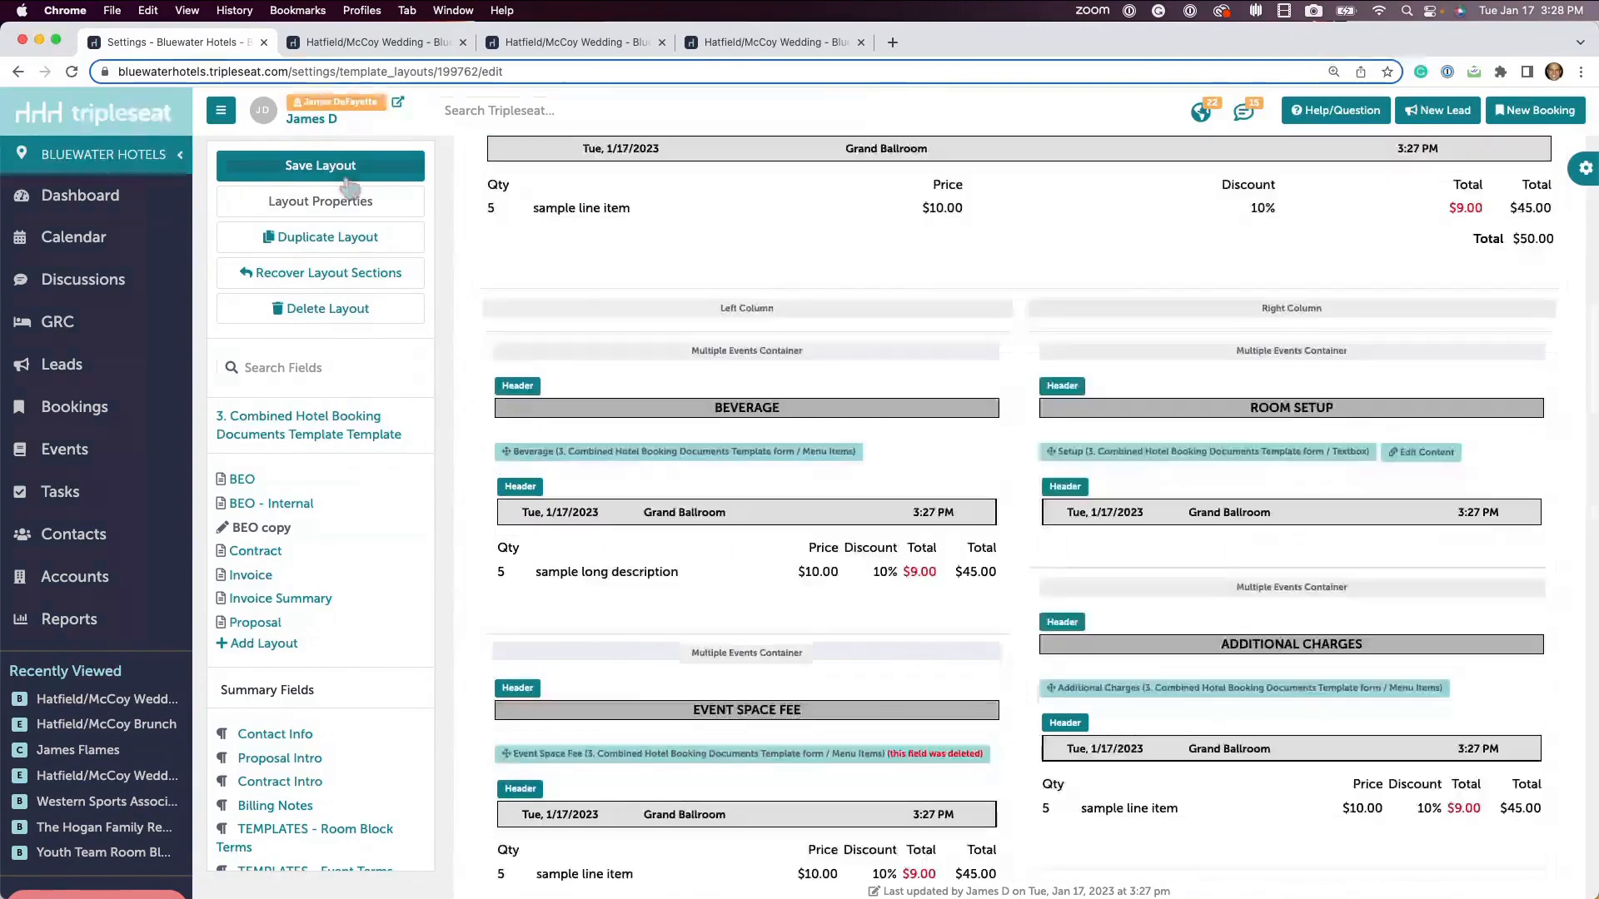
click(337, 165)
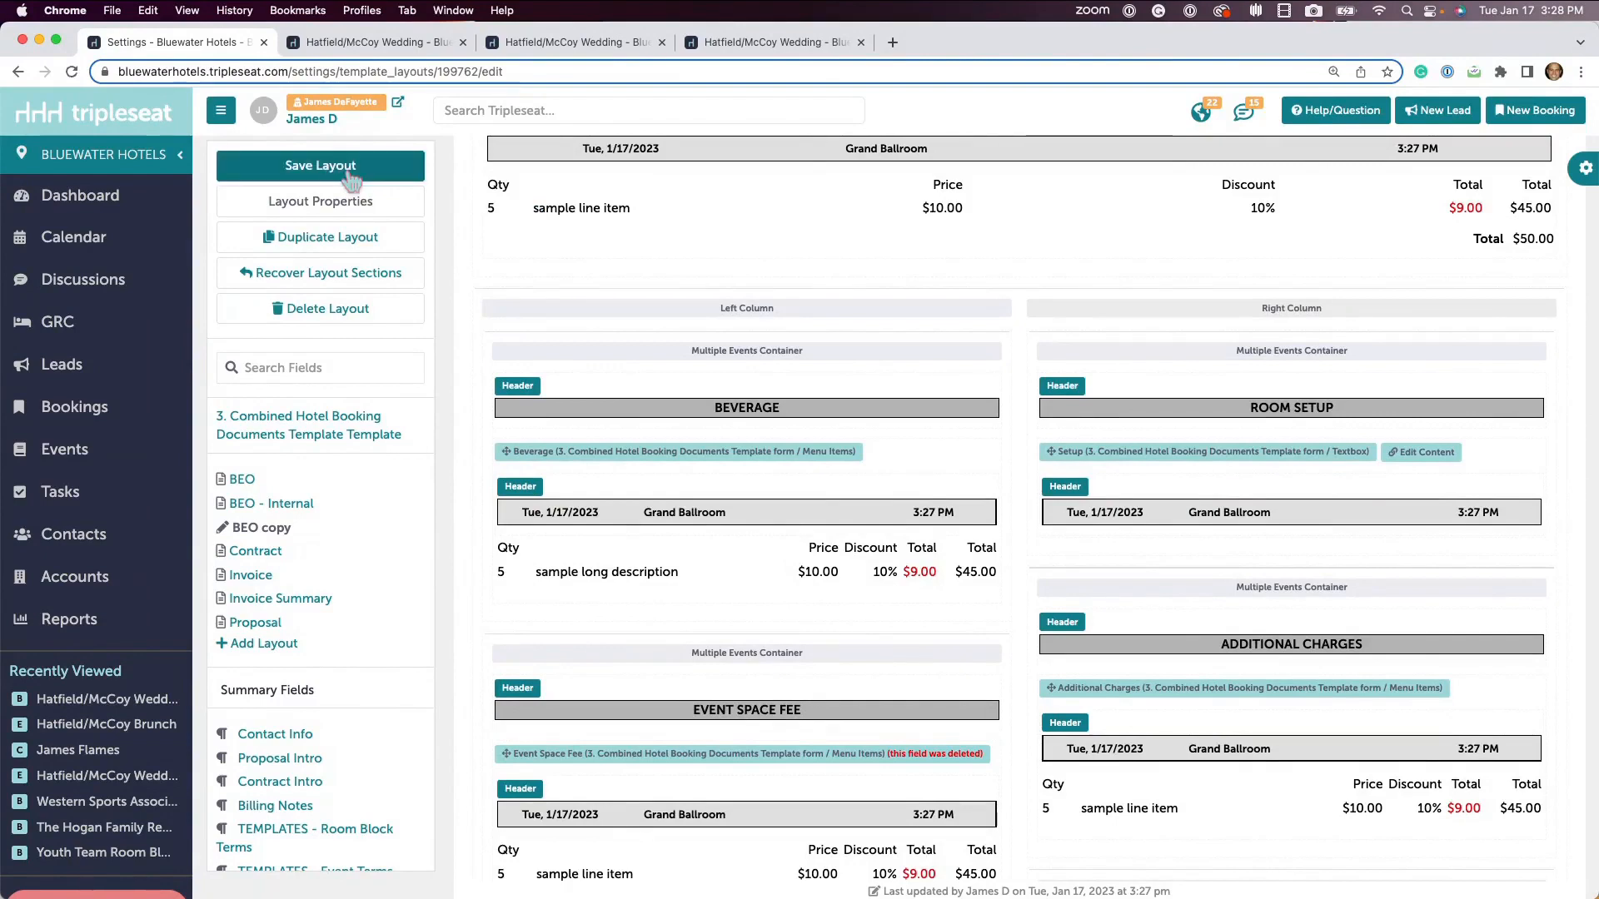
Step: Go to the recently viewed wedding booking's master documents and open its BEO document
click(157, 712)
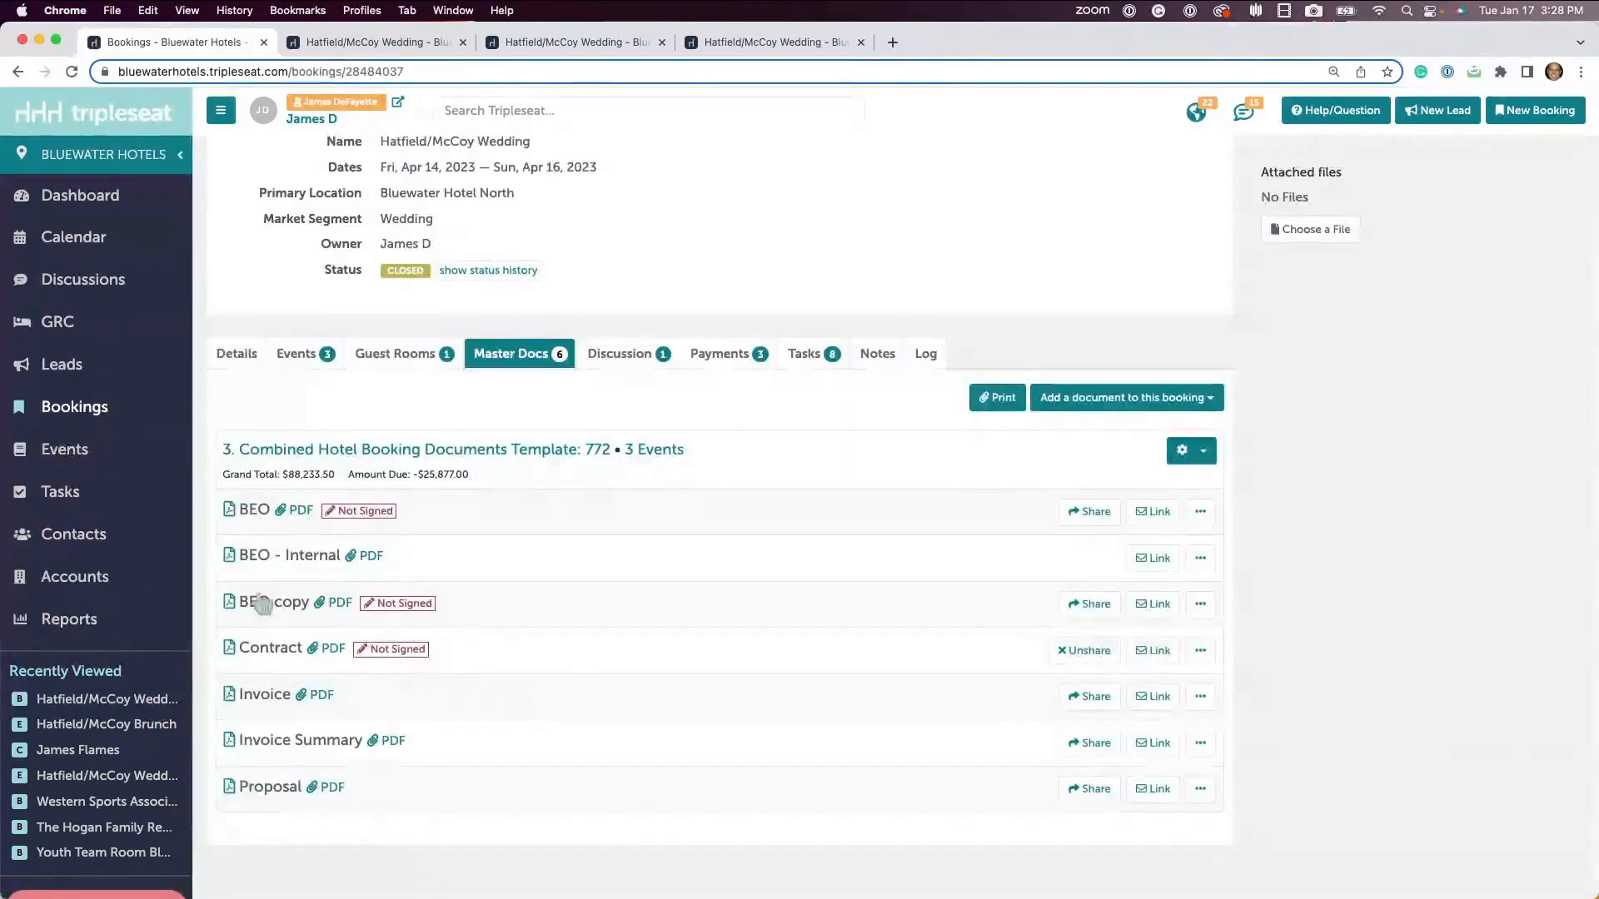
click(252, 513)
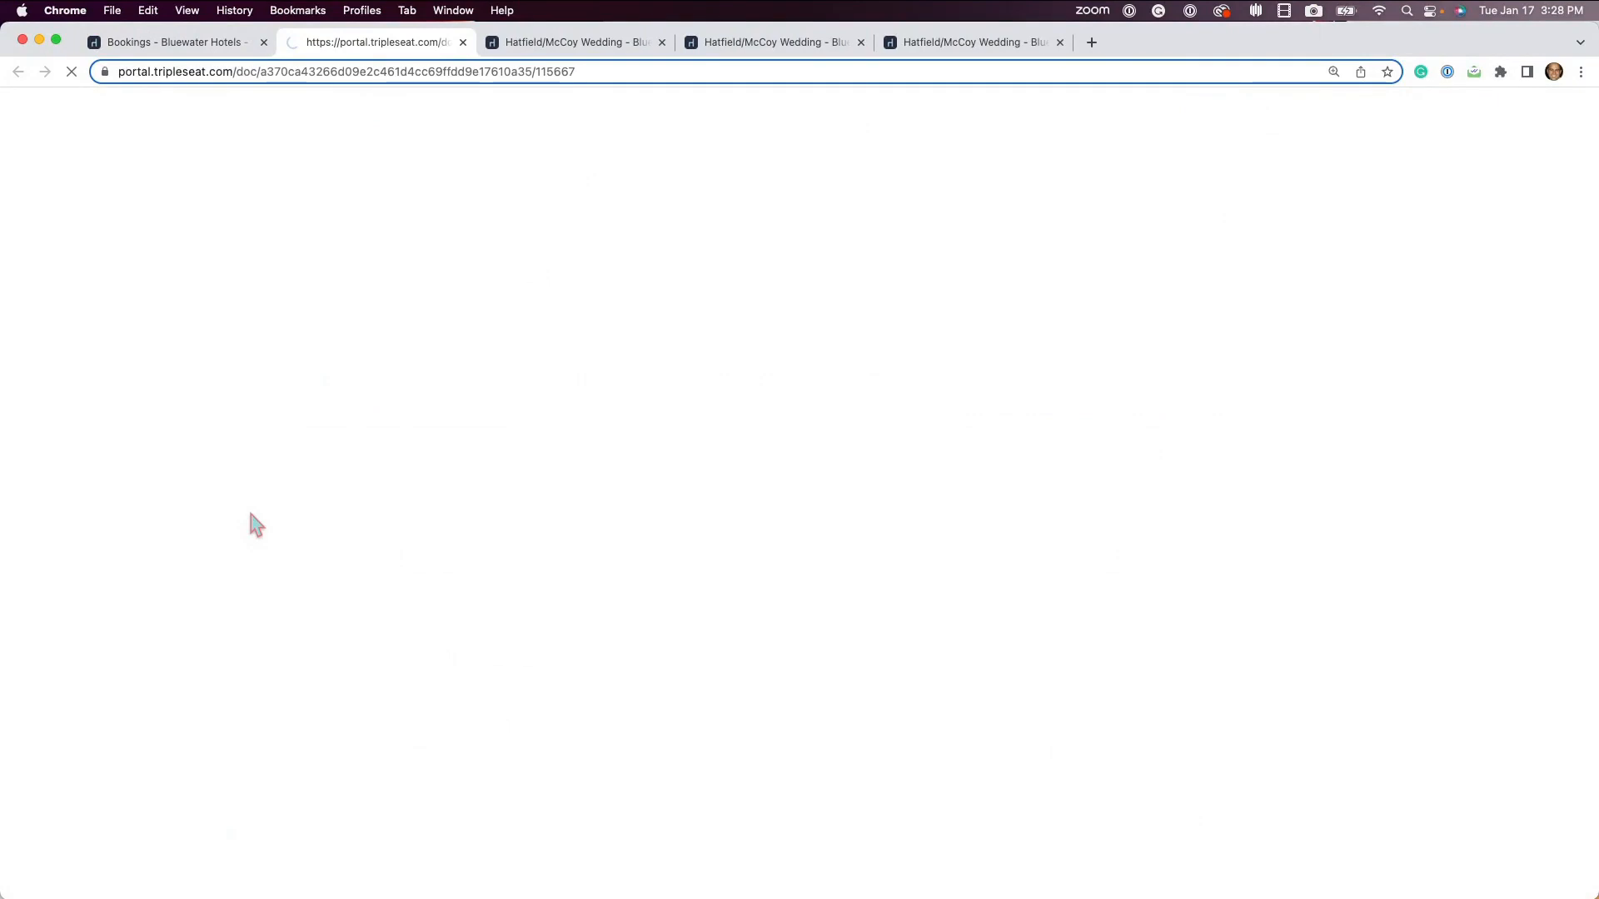
Step: Examine the original BEO document's two-column layout, reading through the Food, Beverage and Room Setup sections
scroll(1156, 537, down, 3)
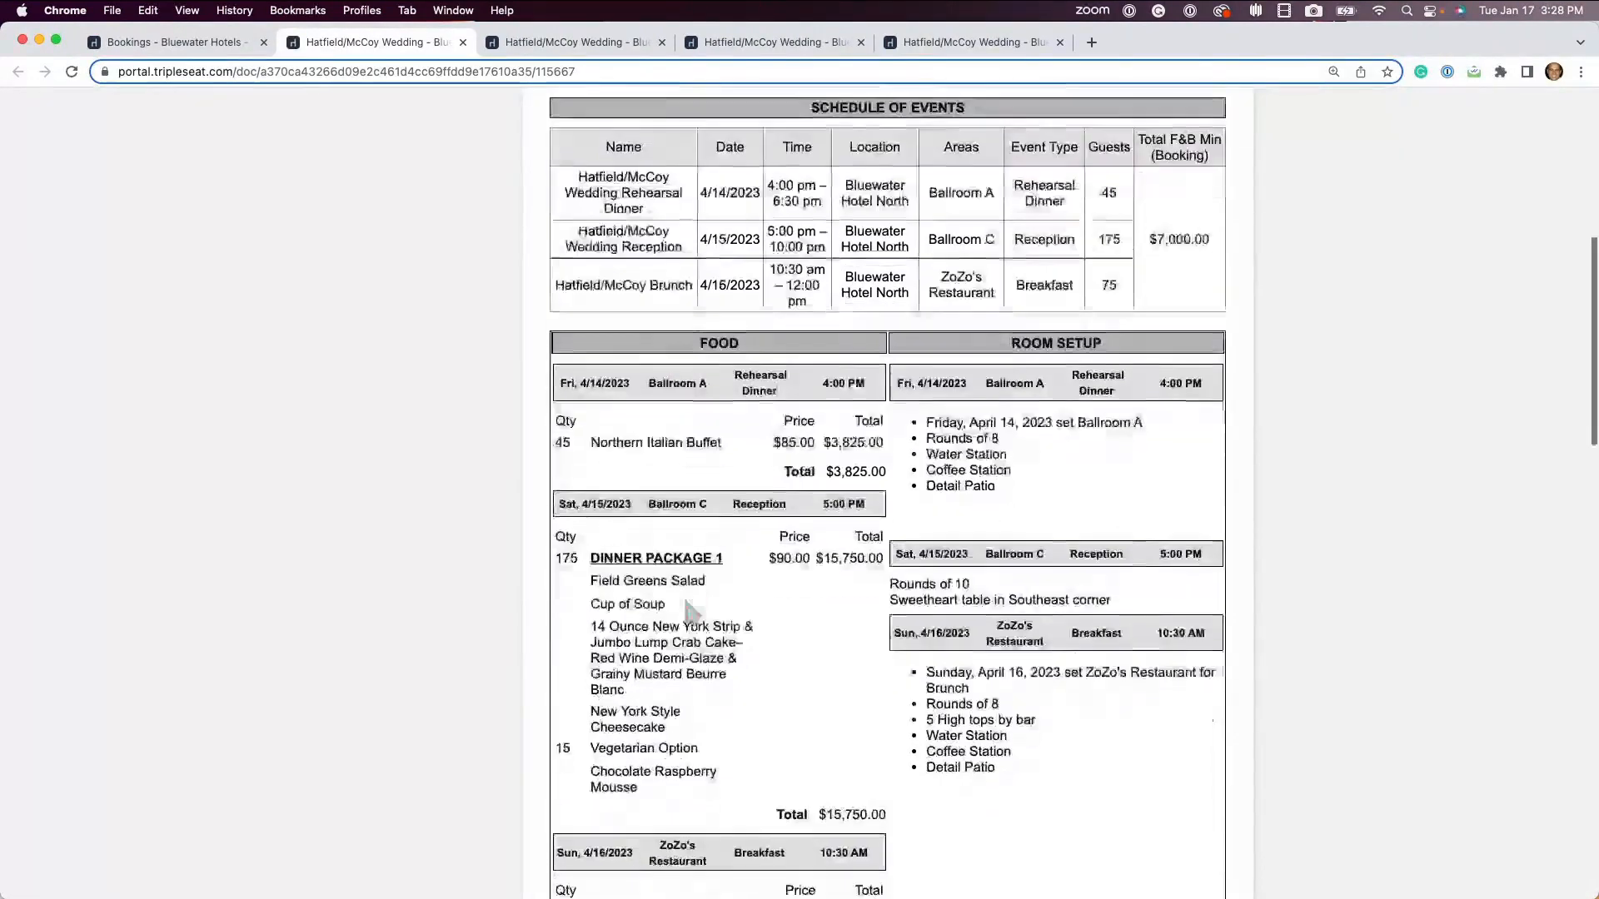
scroll(633, 862, down, 15)
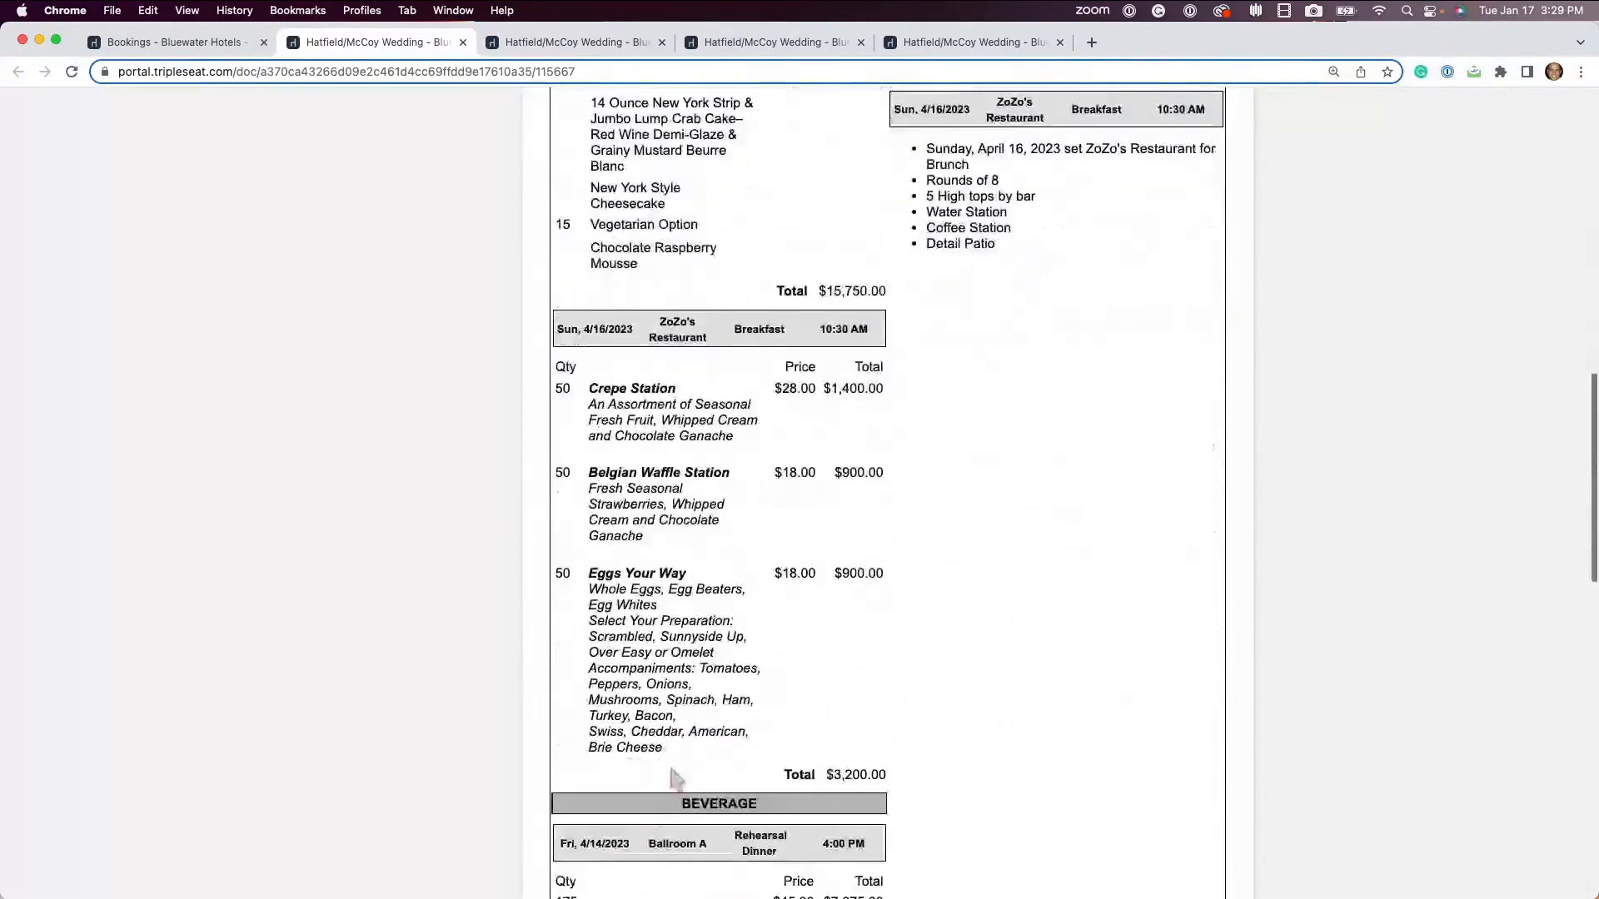
scroll(675, 779, down, 3)
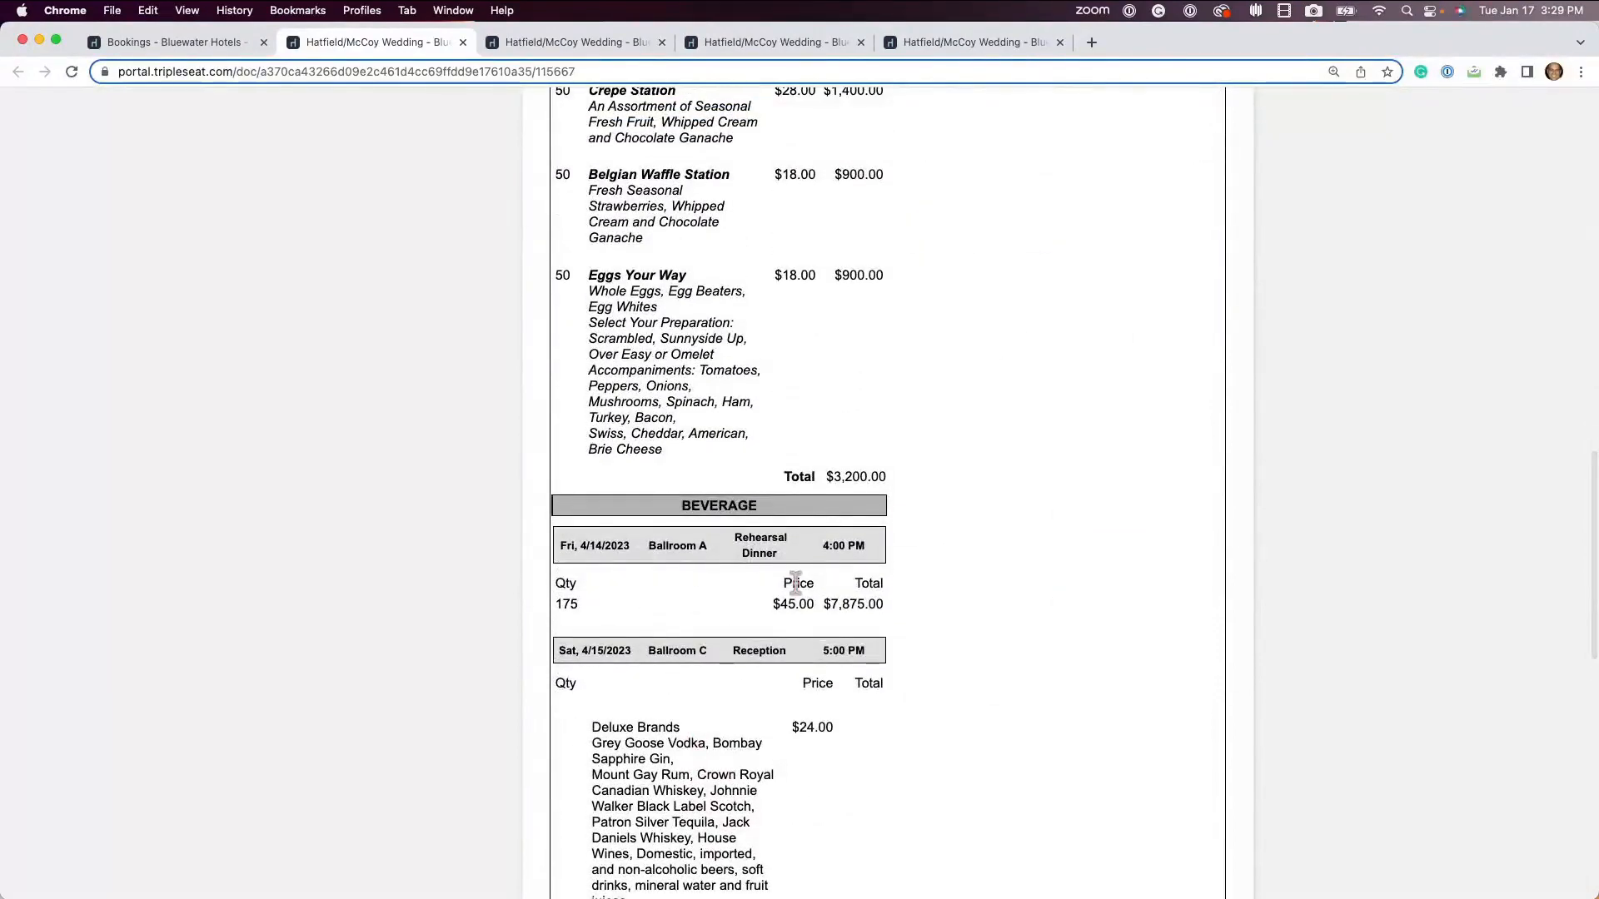
scroll(1033, 671, up, 10)
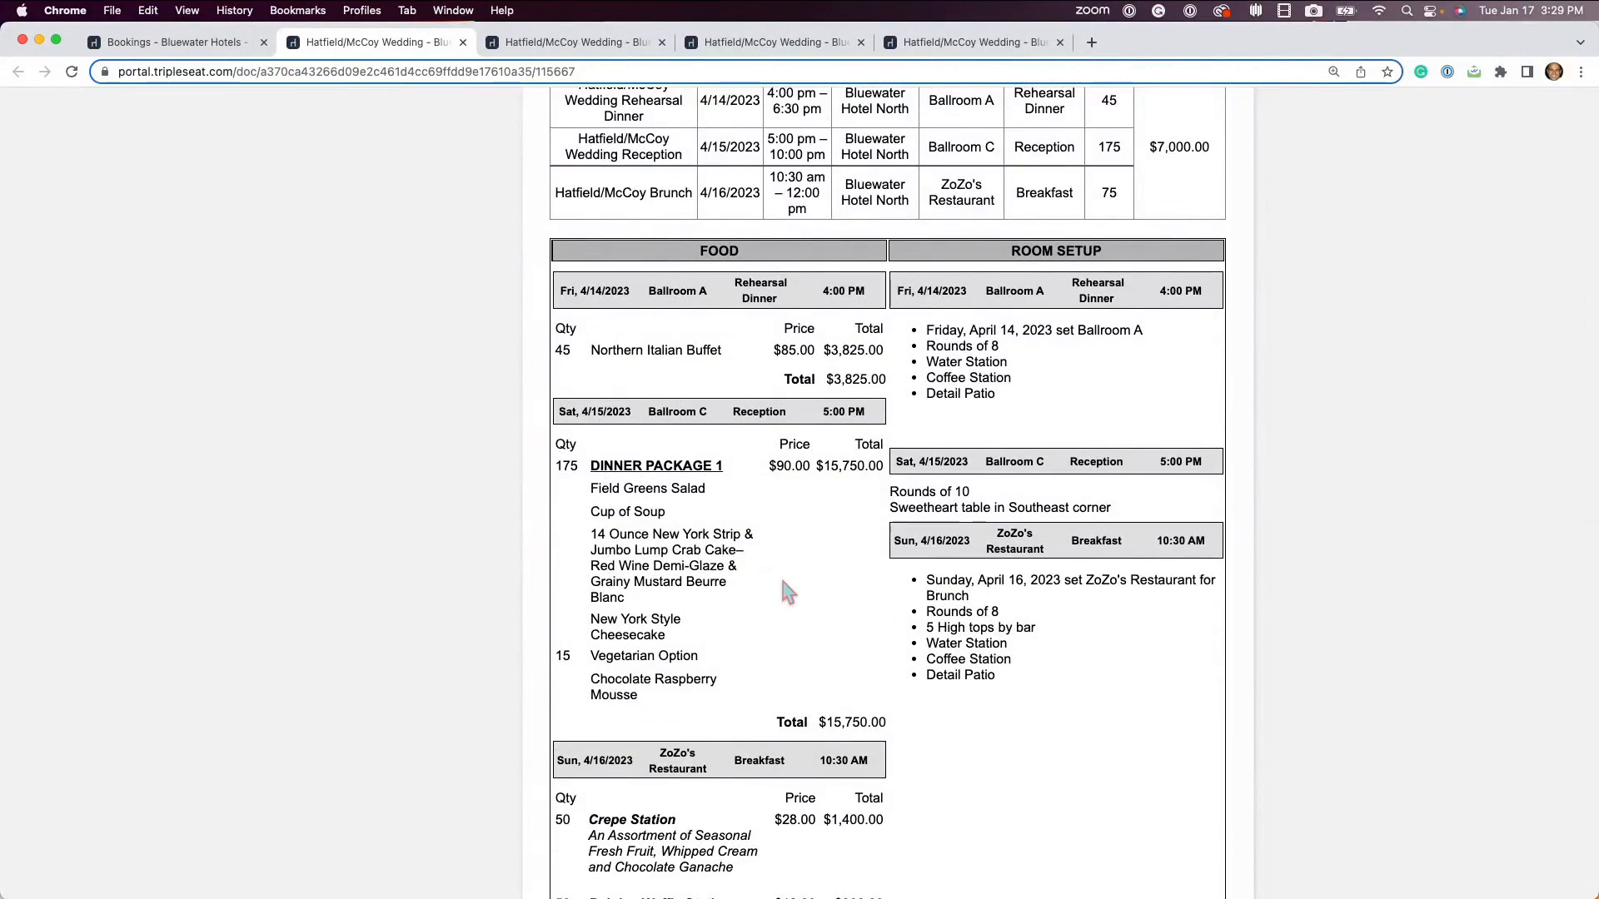
scroll(749, 633, up, 1)
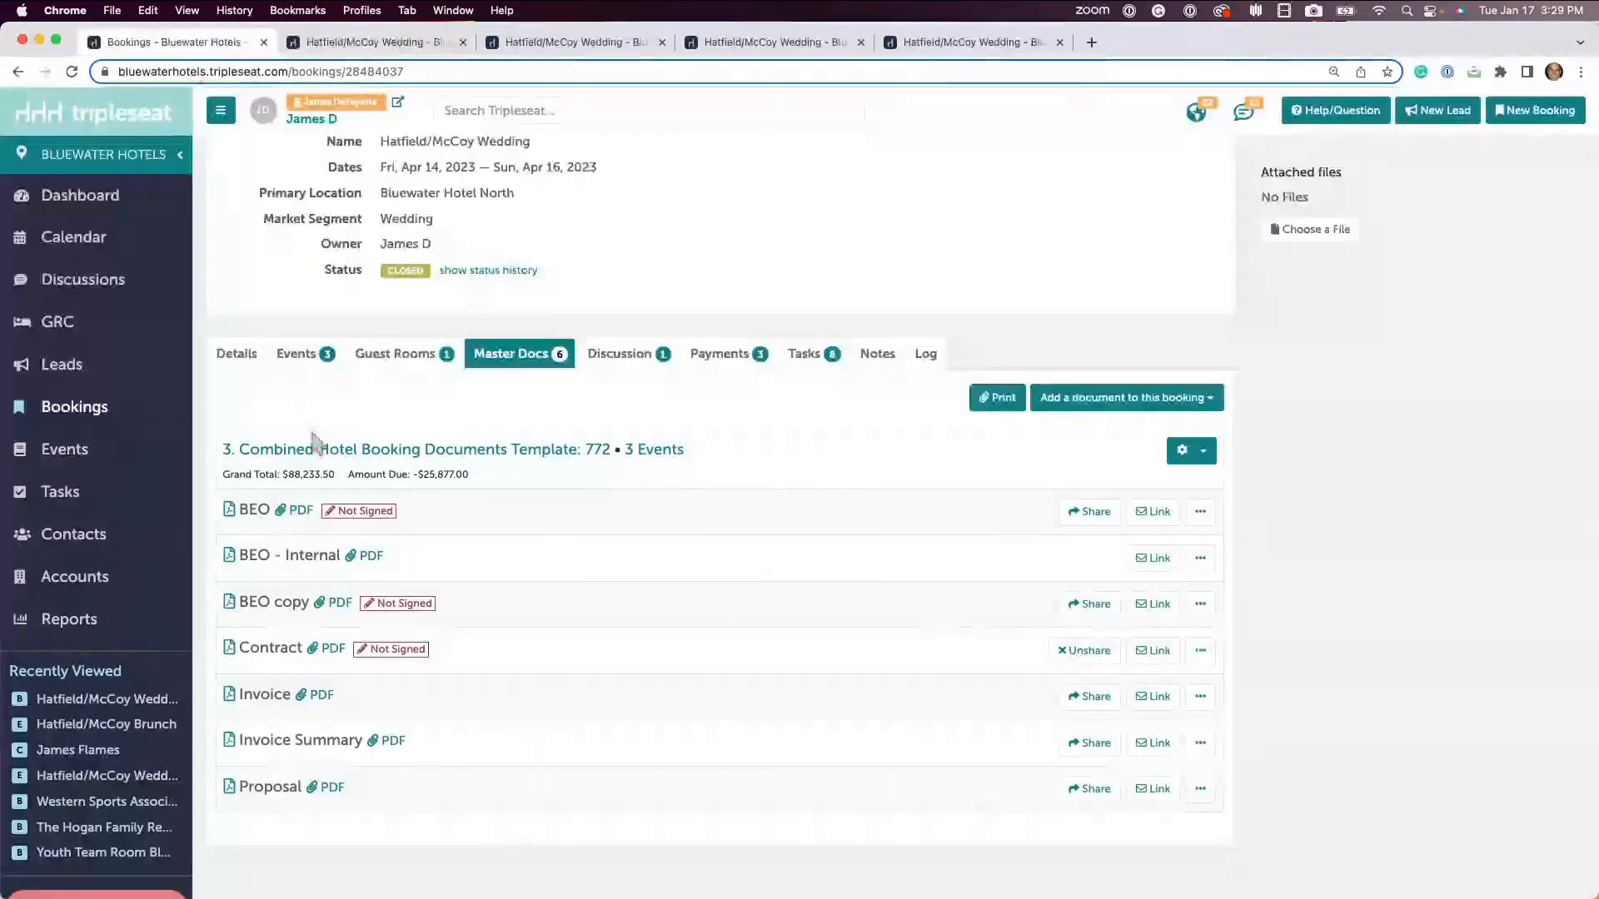
Step: Open the booking's BEO copy document and check its full-width Food section, the Beverage and Room Setup columns, and the billing information
key(super+1)
click(264, 607)
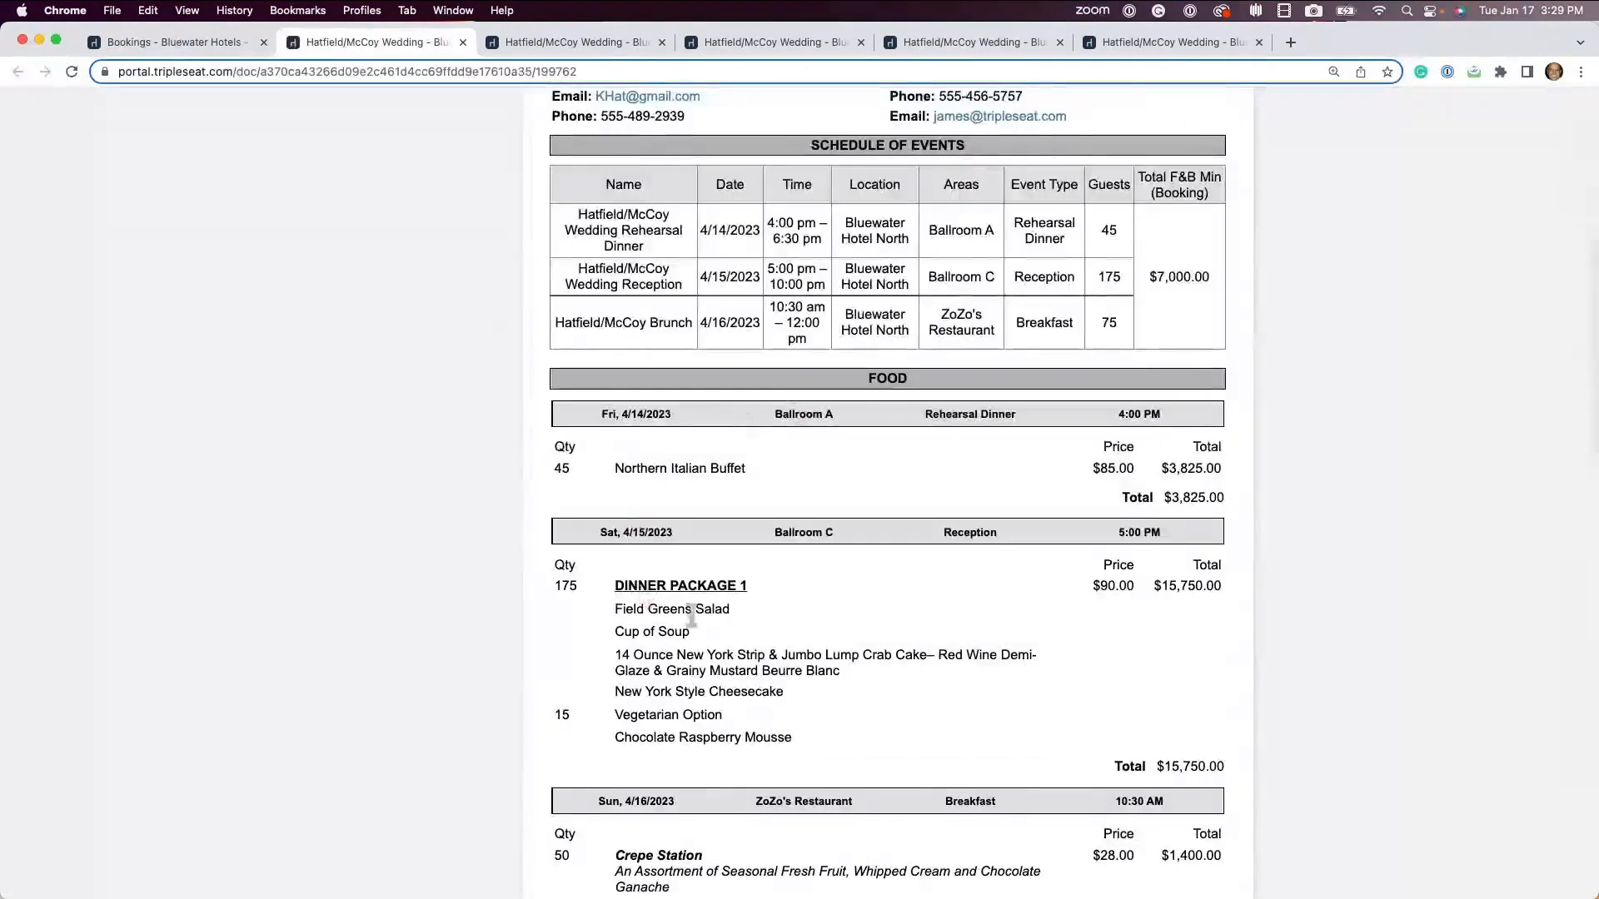
scroll(986, 623, down, 10)
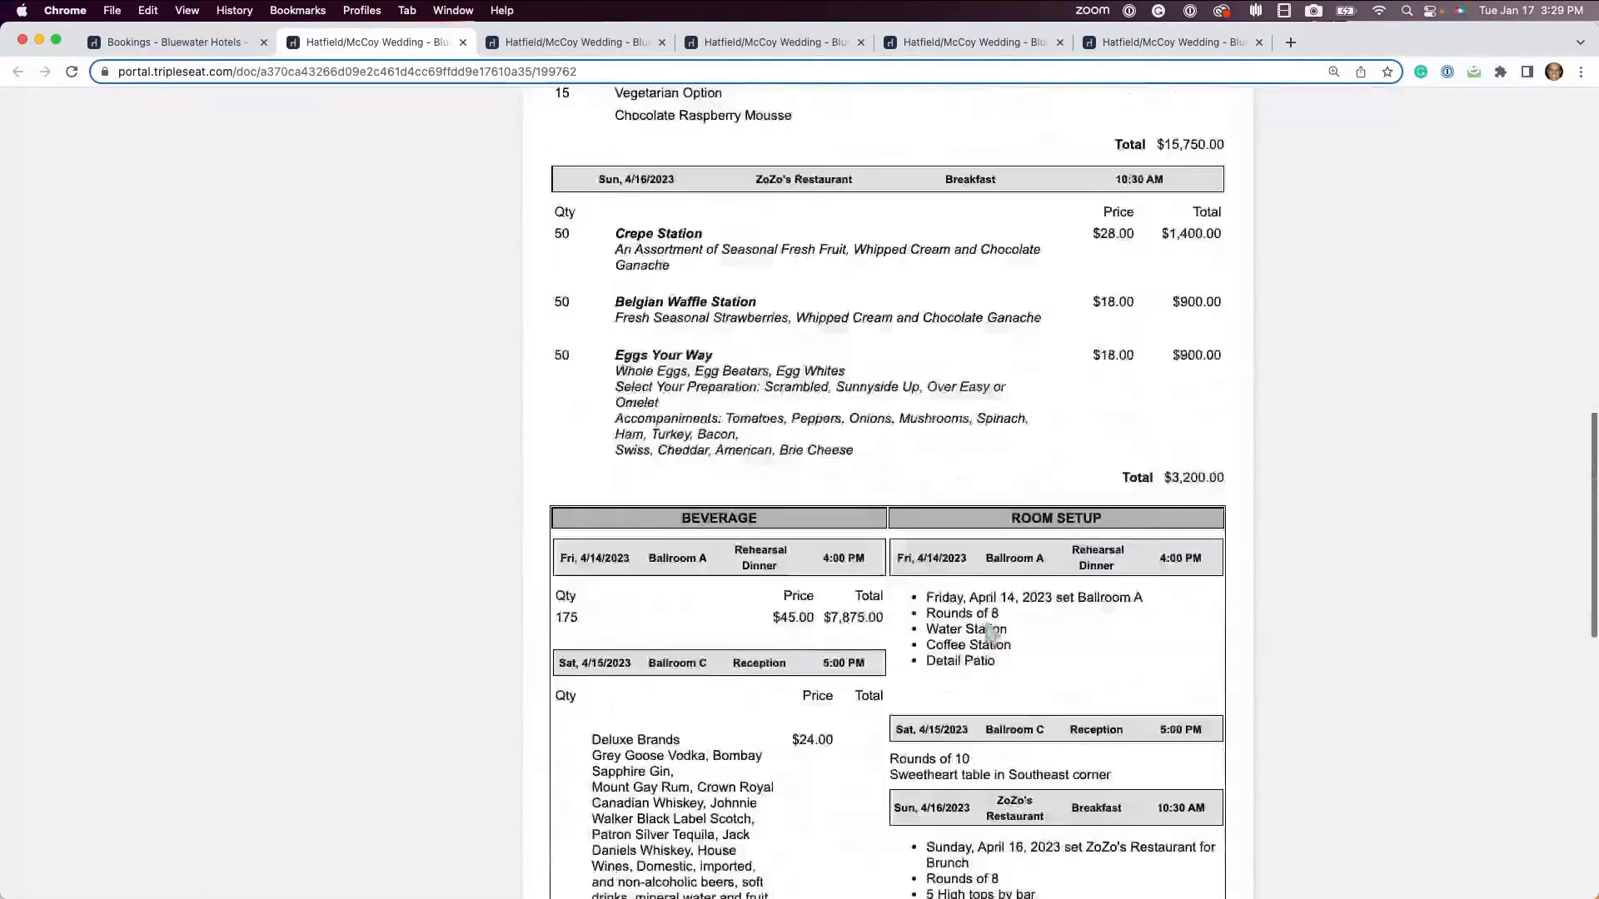
scroll(988, 630, down, 5)
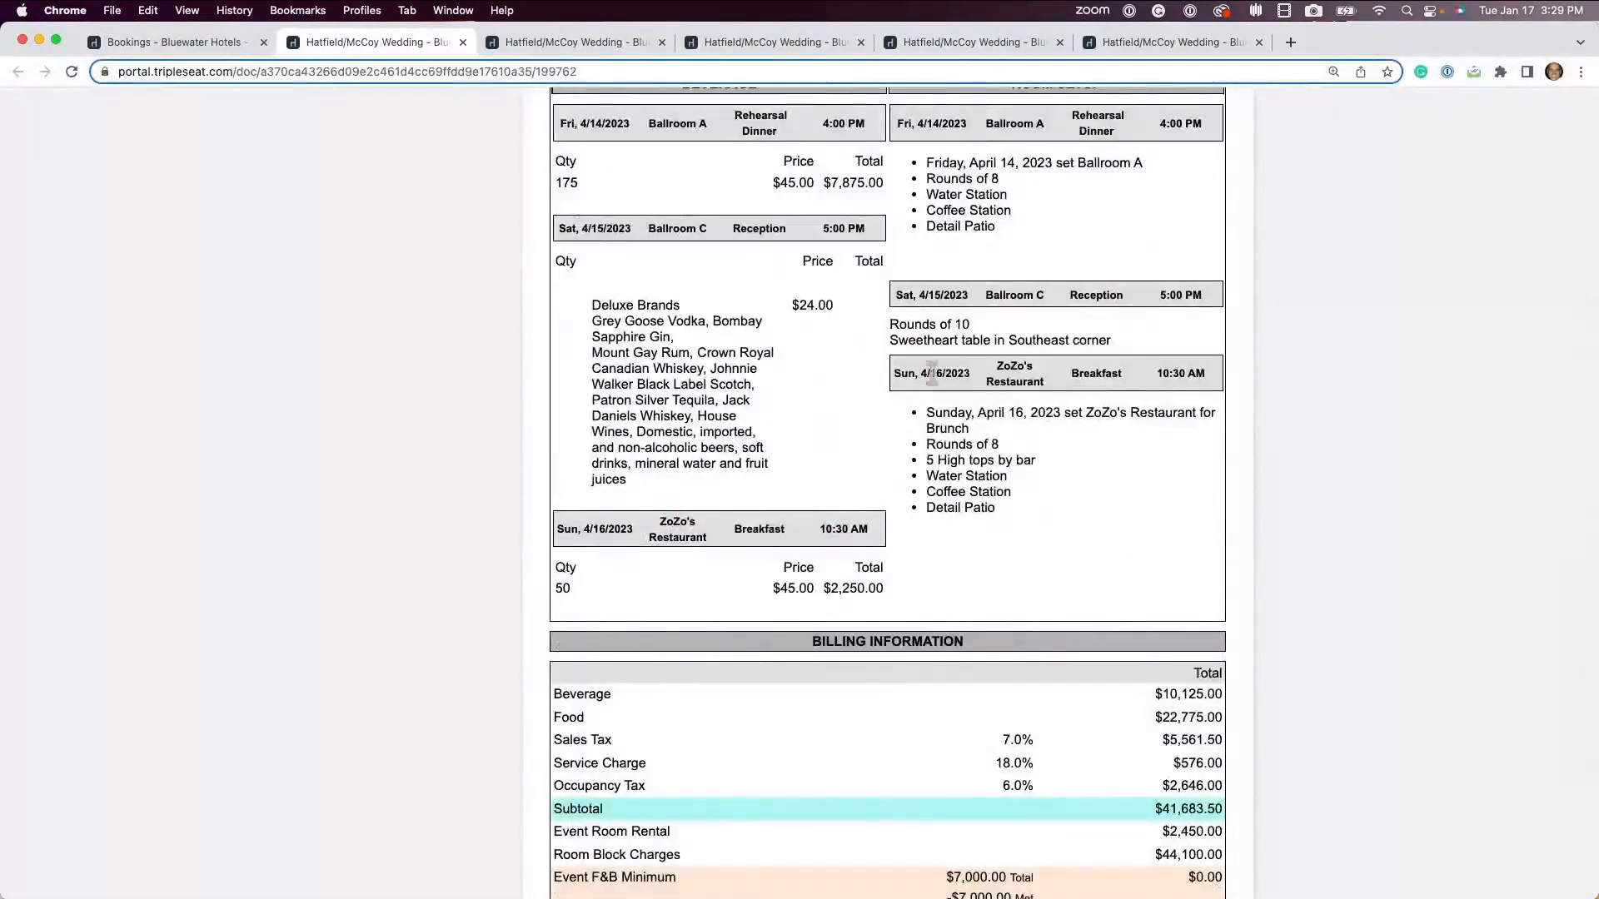
scroll(1010, 404, up, 3)
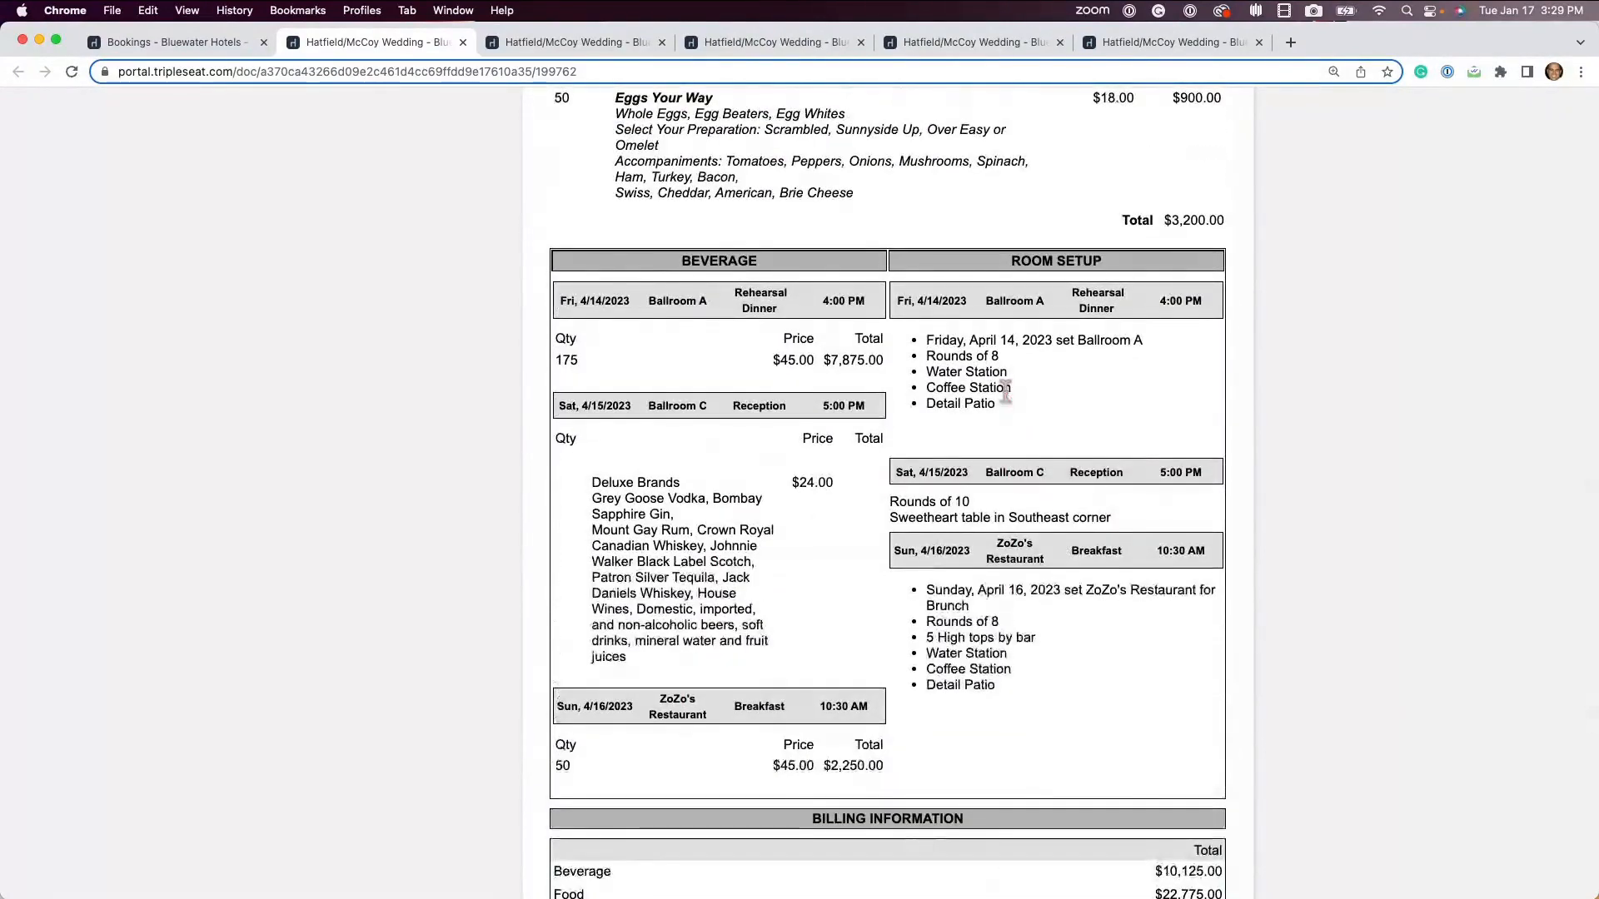
scroll(1008, 398, up, 1)
scroll(1005, 390, up, 5)
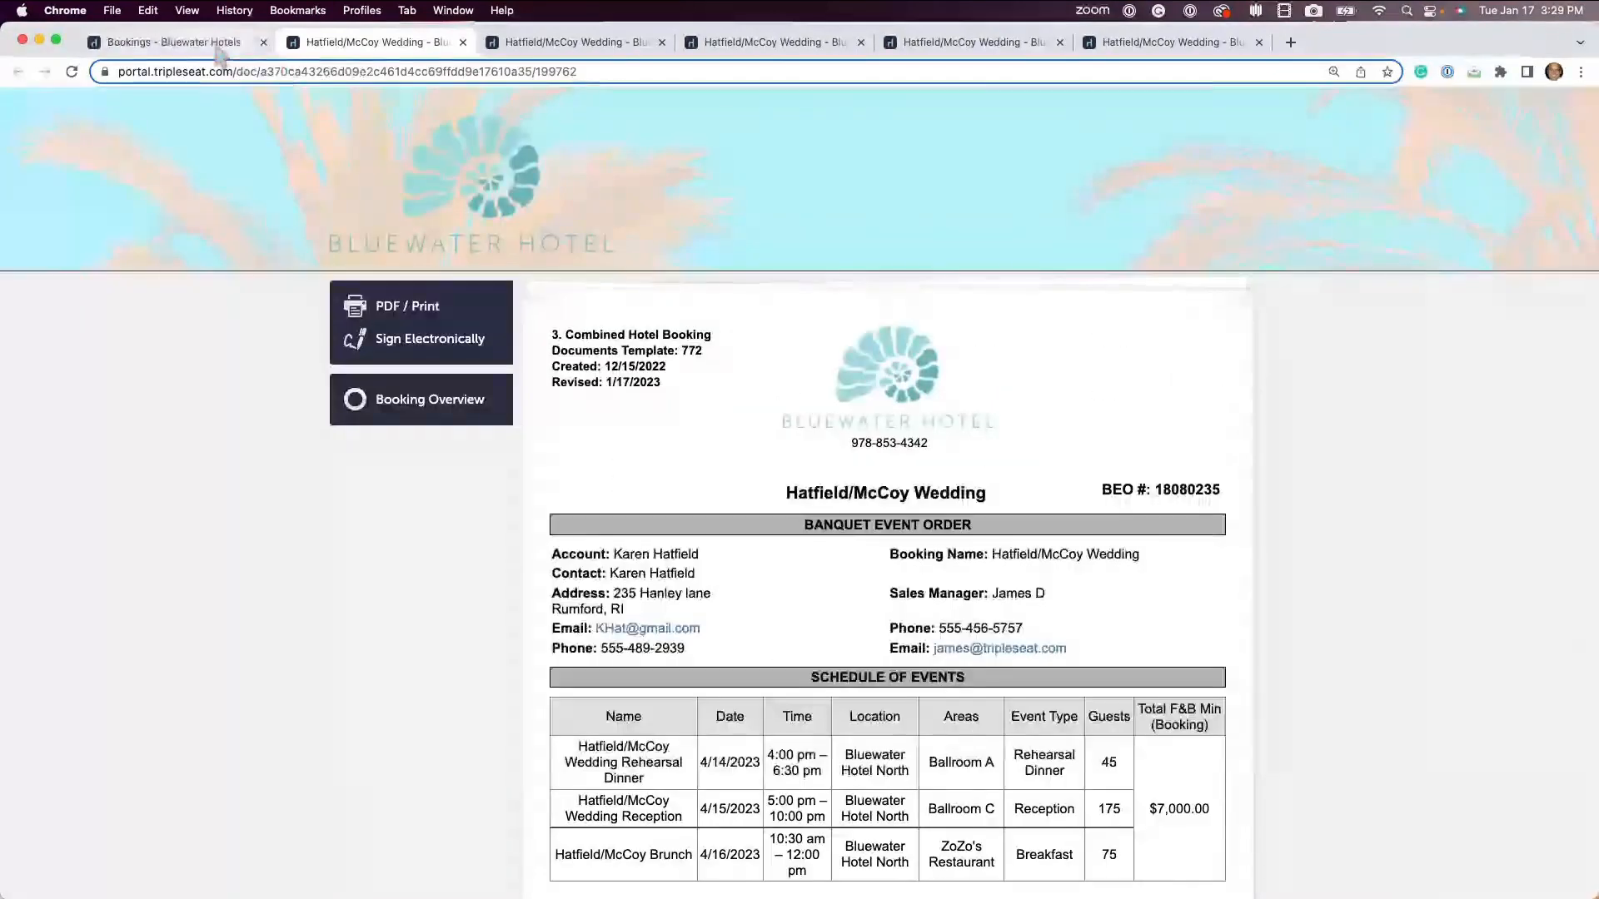
Step: Return to the booking's page, go to the document settings and open the BEO copy layout of the Combined Hotel Booking Documents template
click(221, 42)
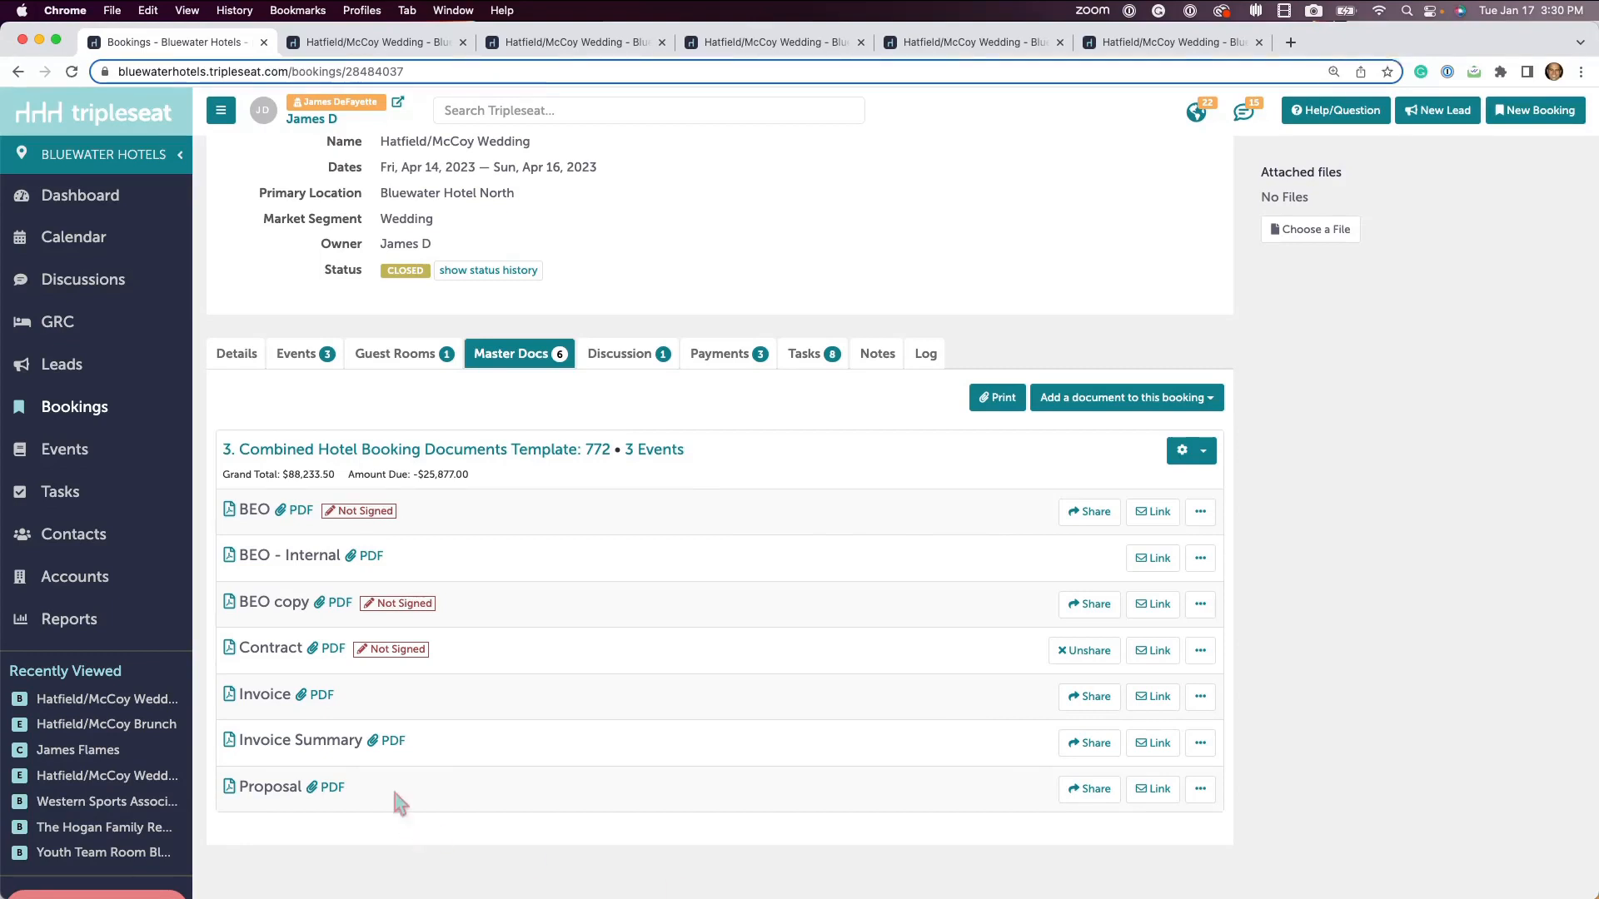
scroll(132, 643, down, 5)
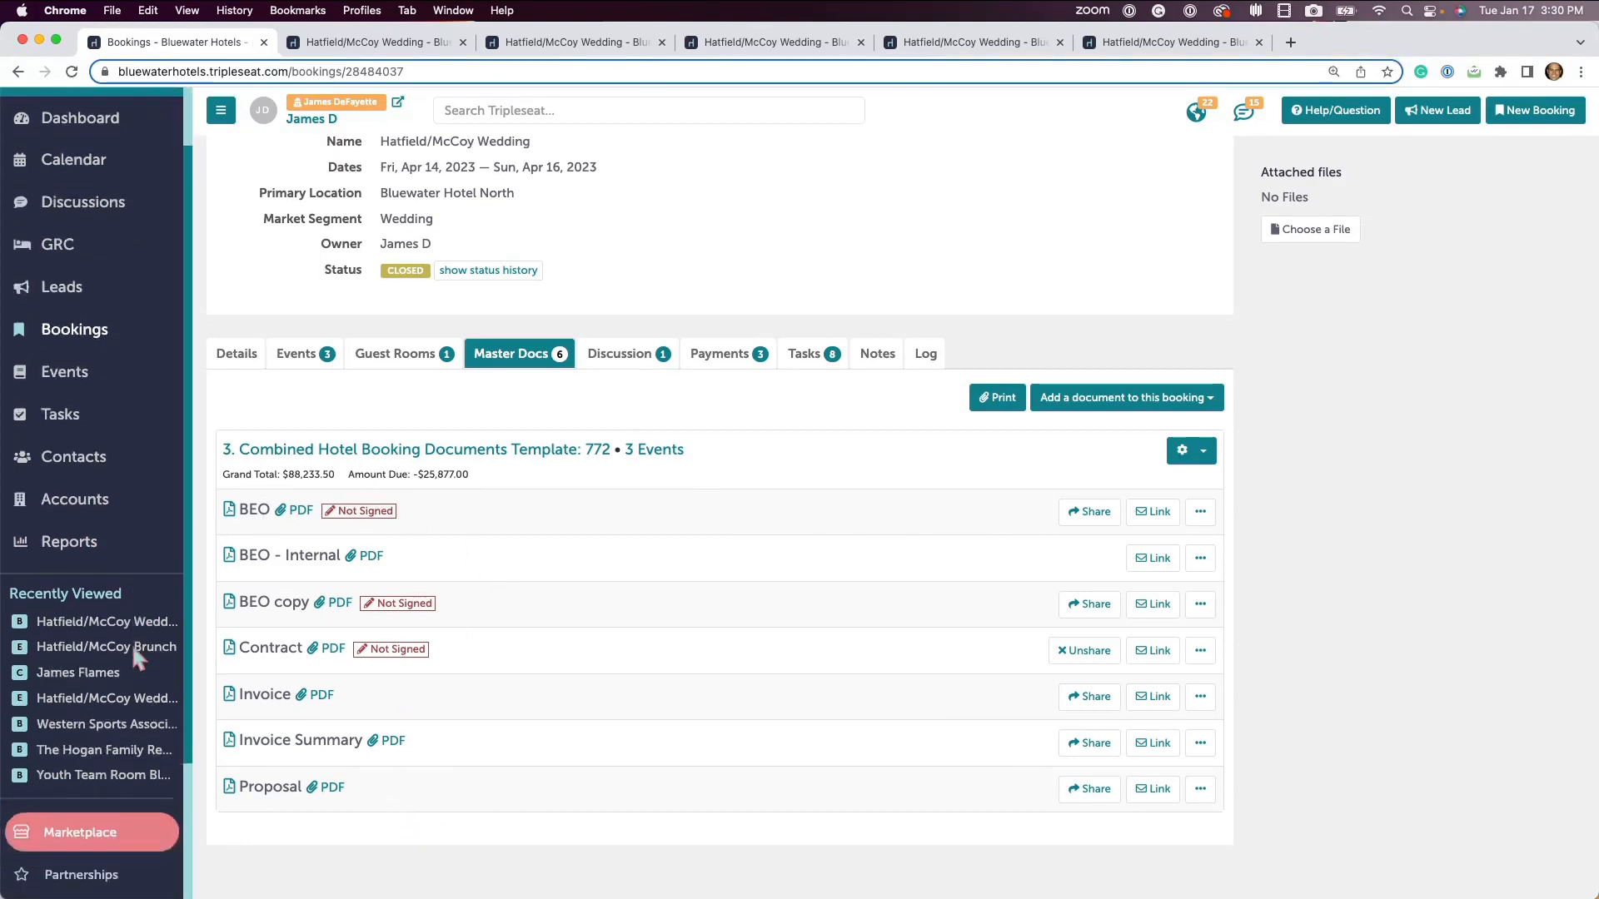
click(116, 736)
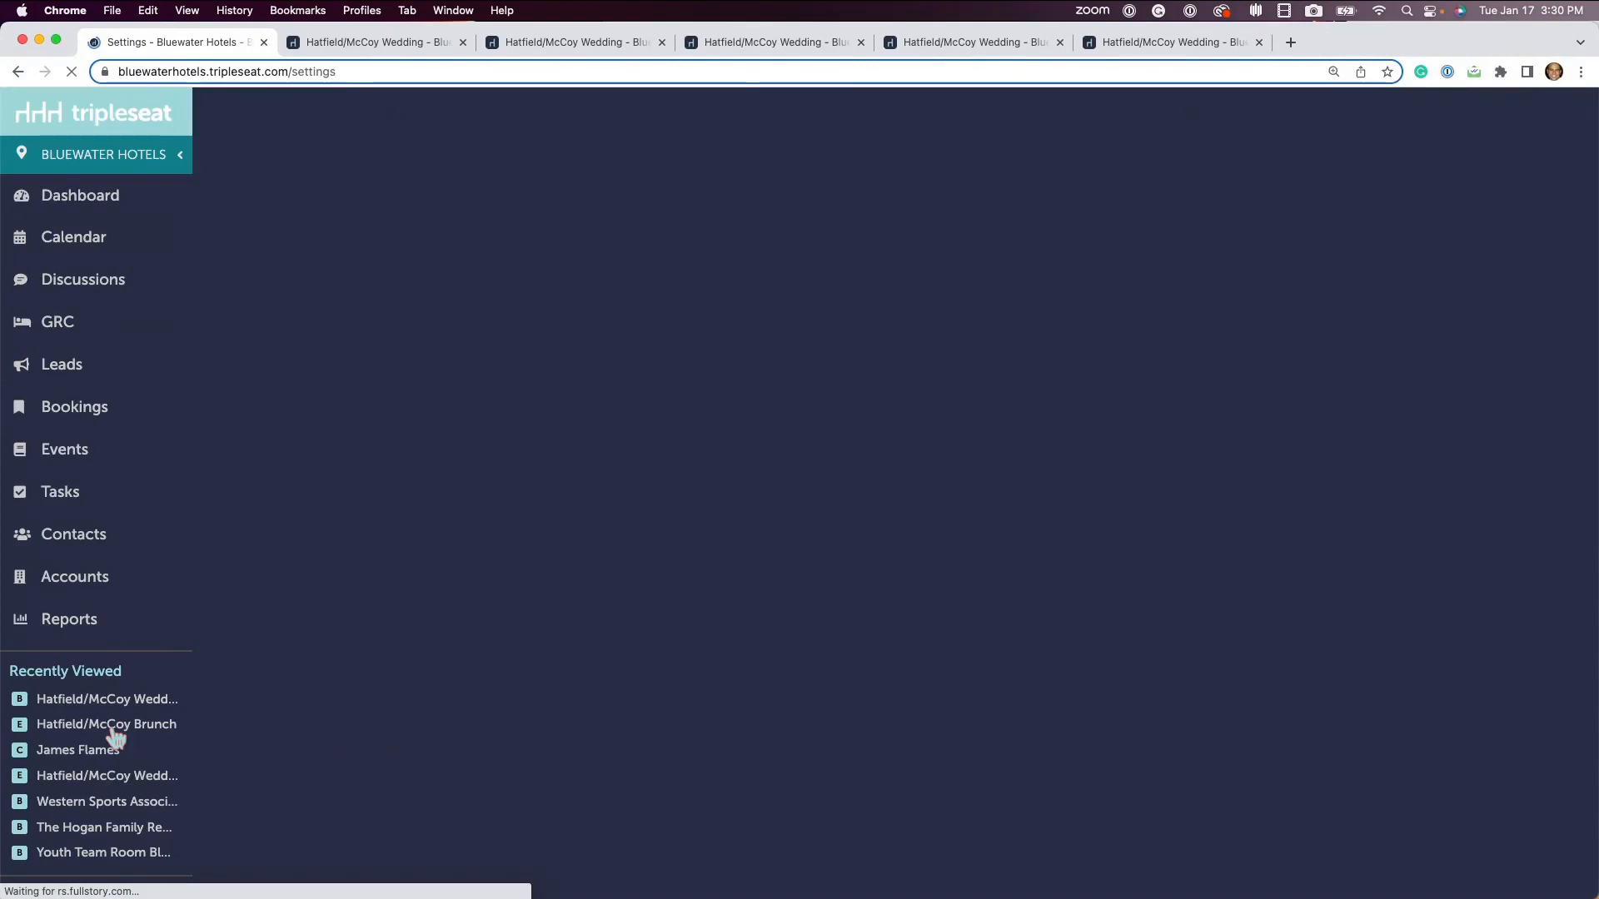
scroll(399, 553, down, 5)
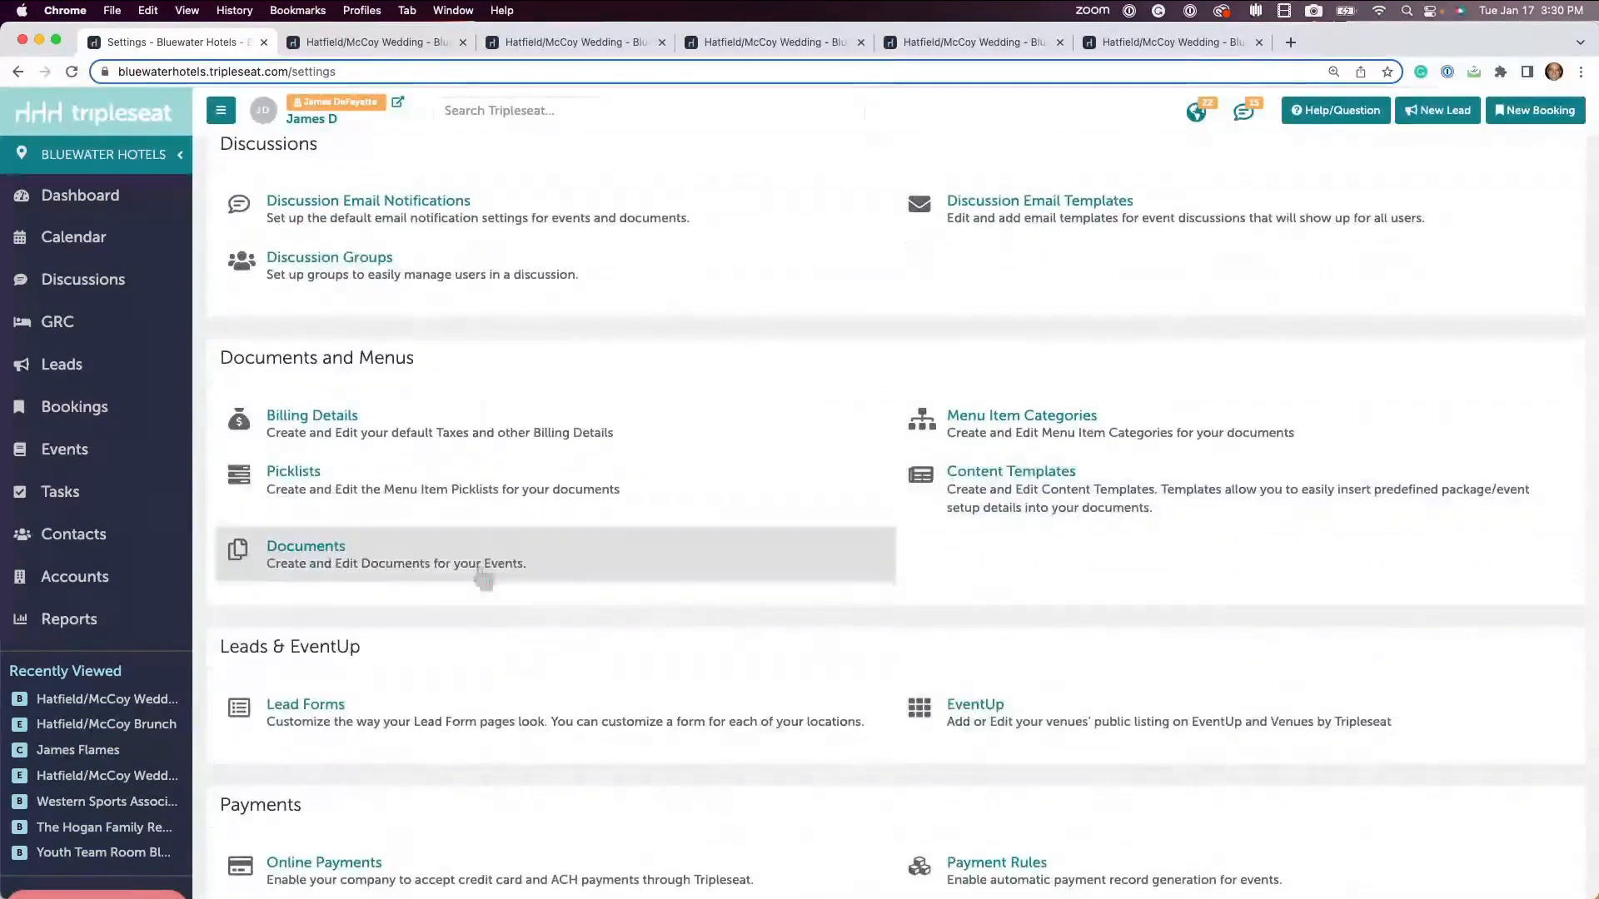
click(398, 555)
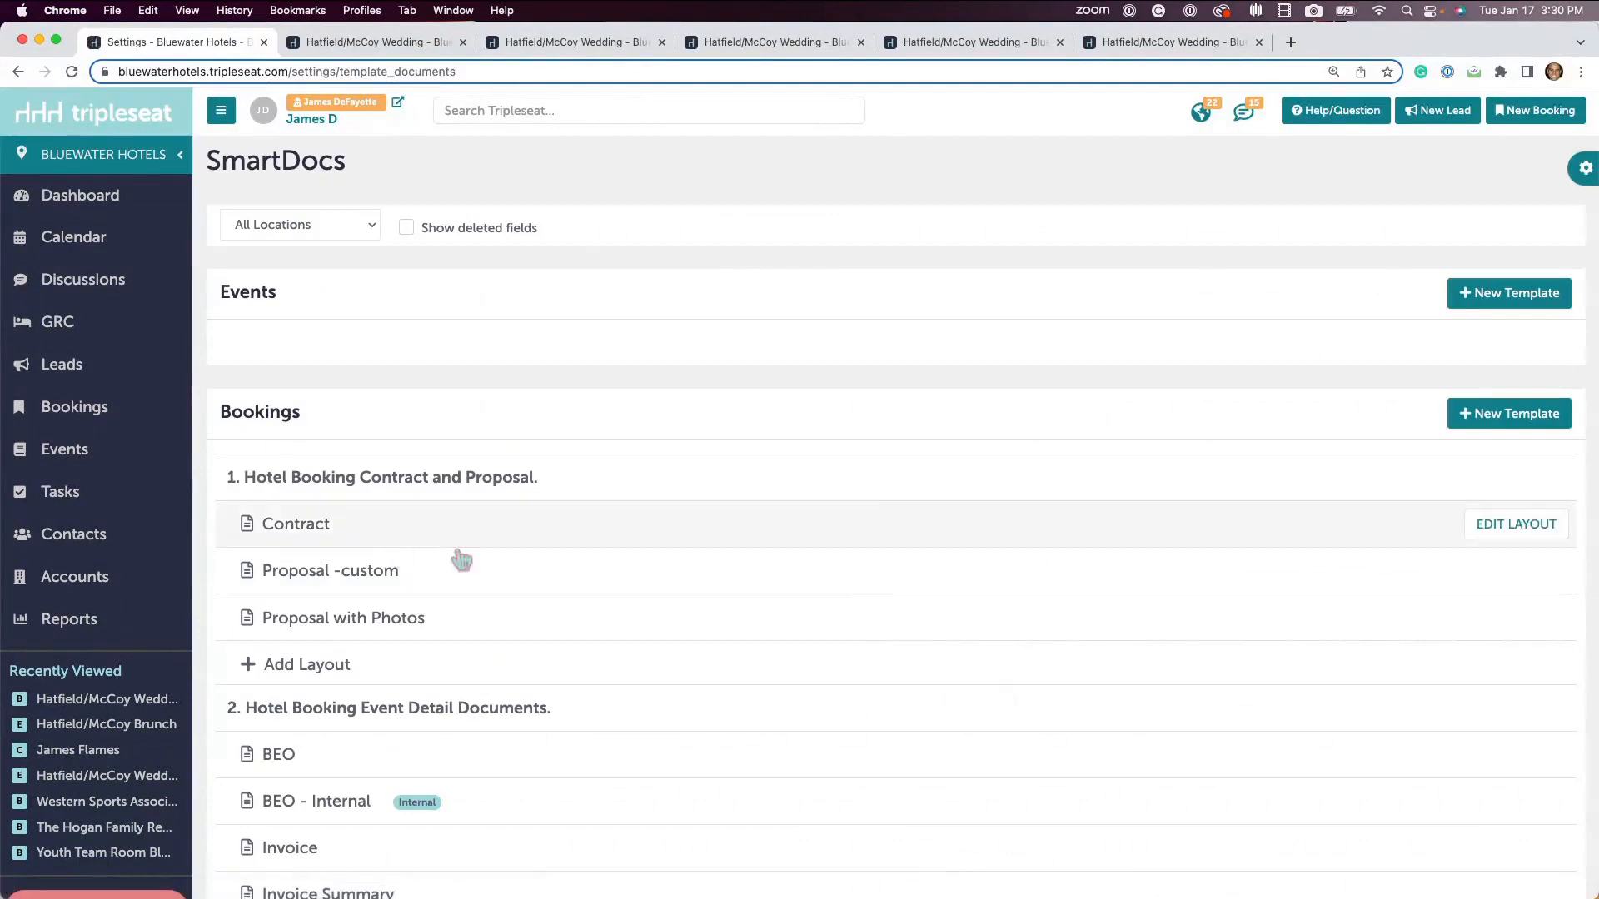
scroll(843, 607, down, 8)
click(486, 356)
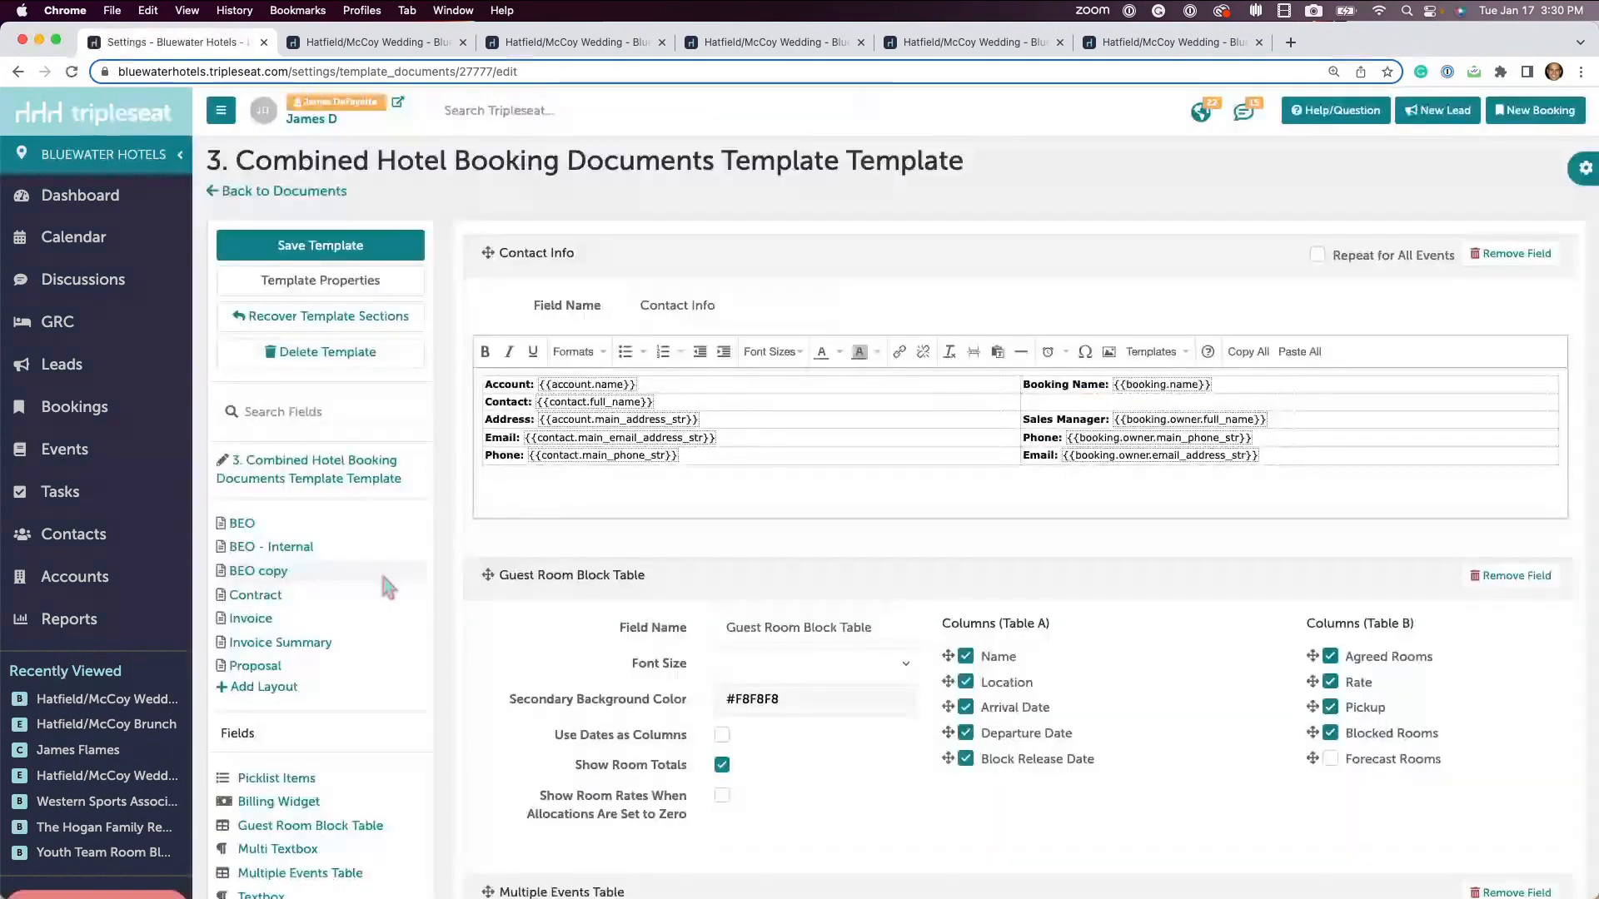
click(384, 577)
Step: Try column widths of 30% and 70% on the Beverage and Room Setup two-column container, ending with left 55% and right 45%
scroll(1137, 566, down, 10)
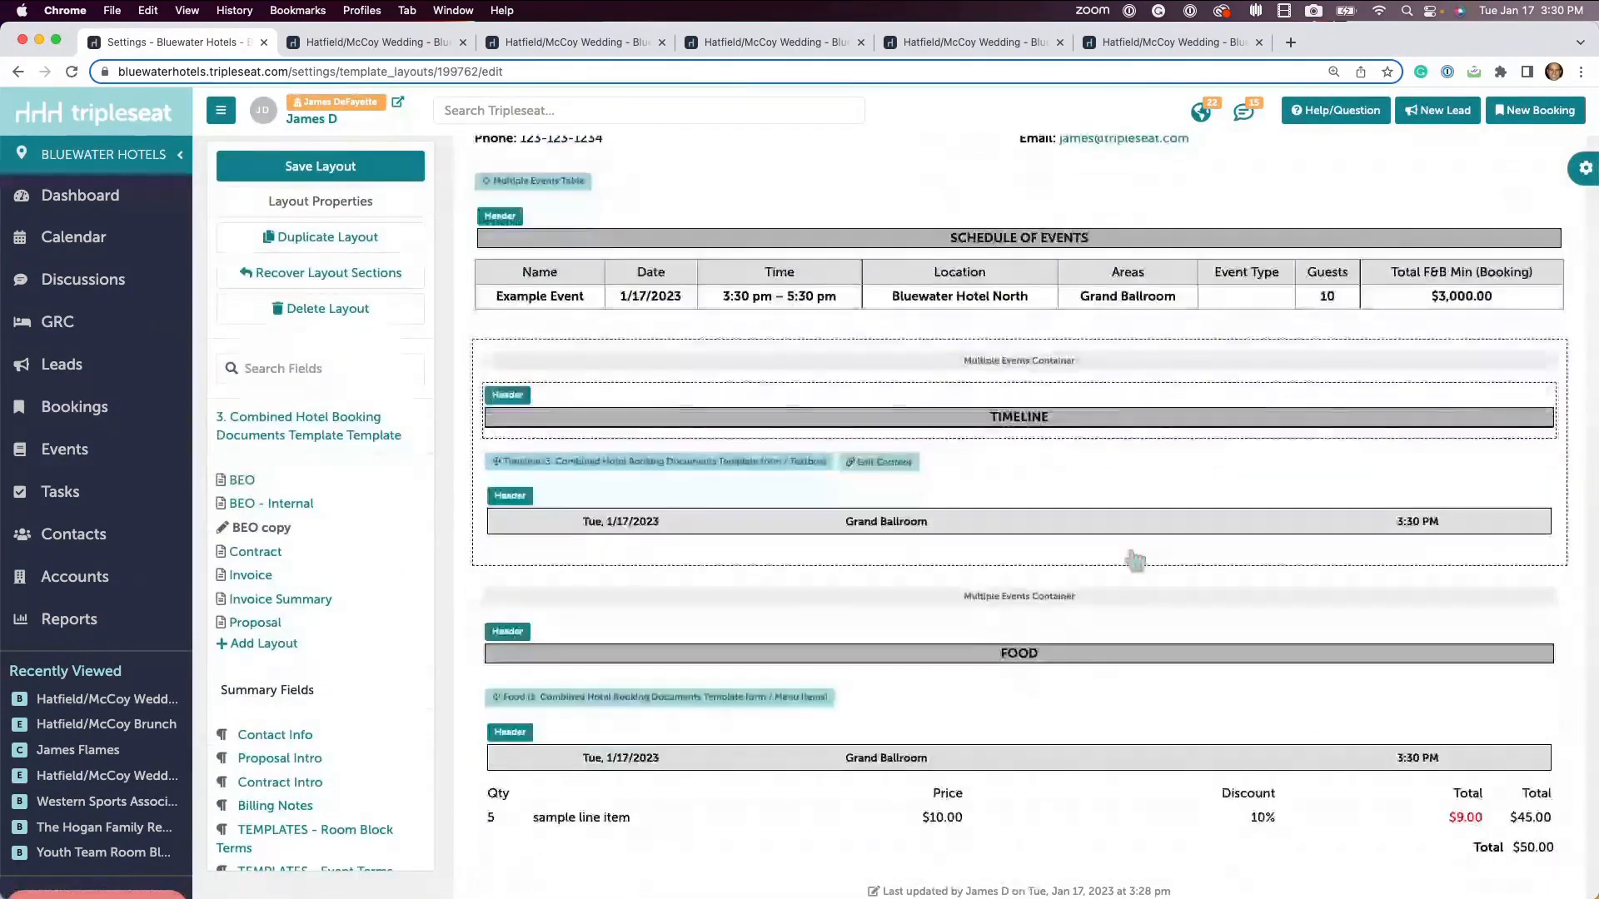
scroll(1137, 566, down, 5)
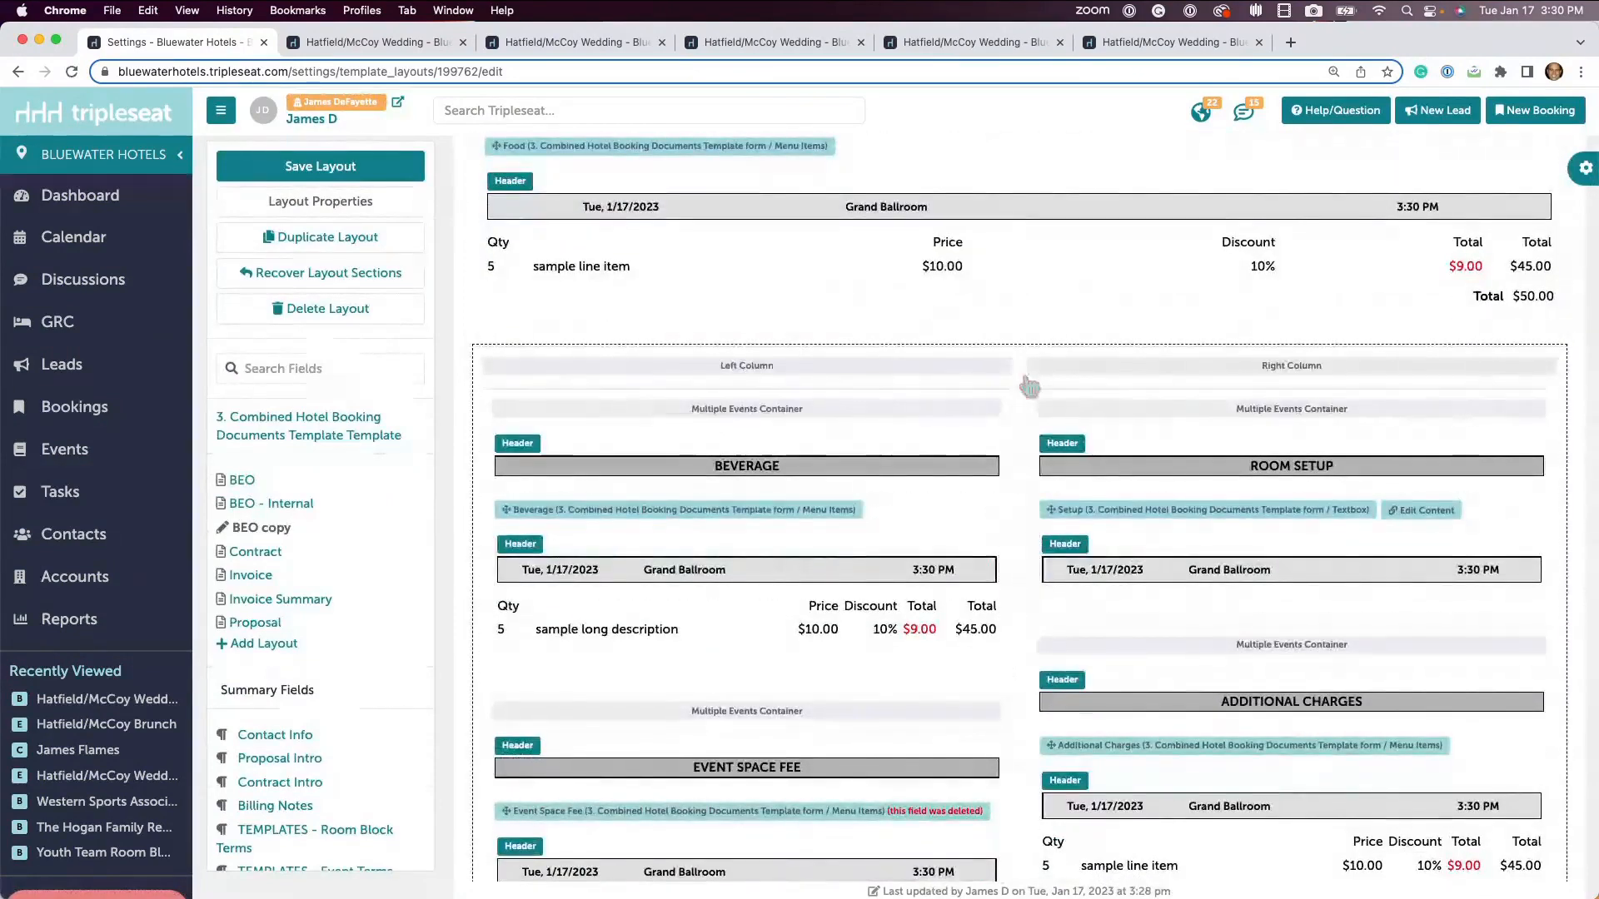
click(1021, 367)
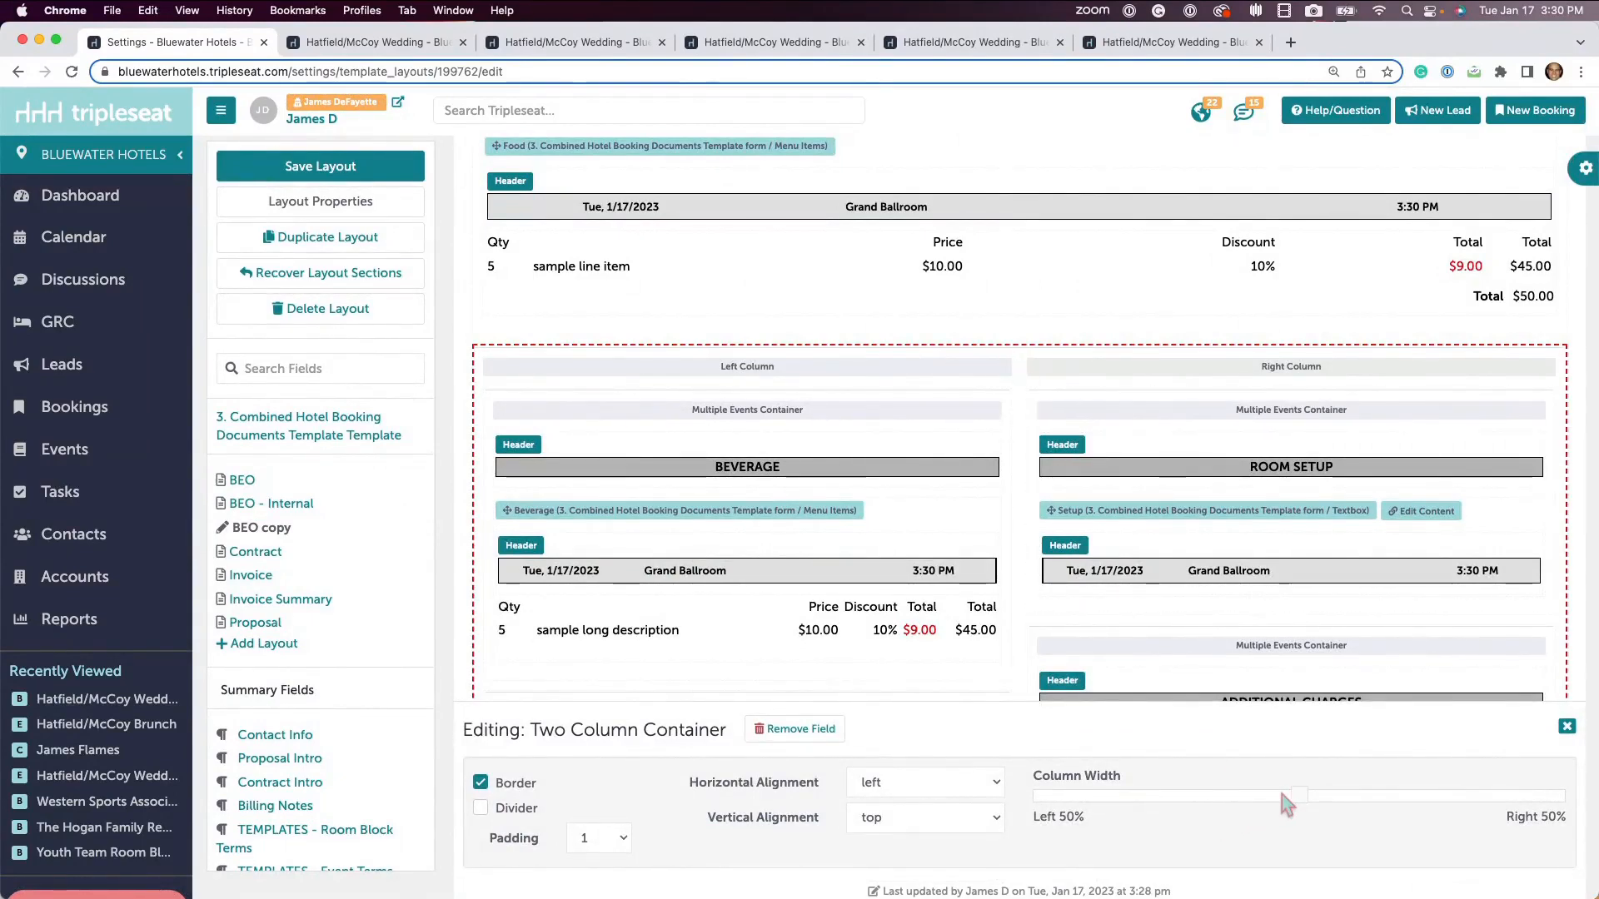
drag(1301, 795, 1189, 802)
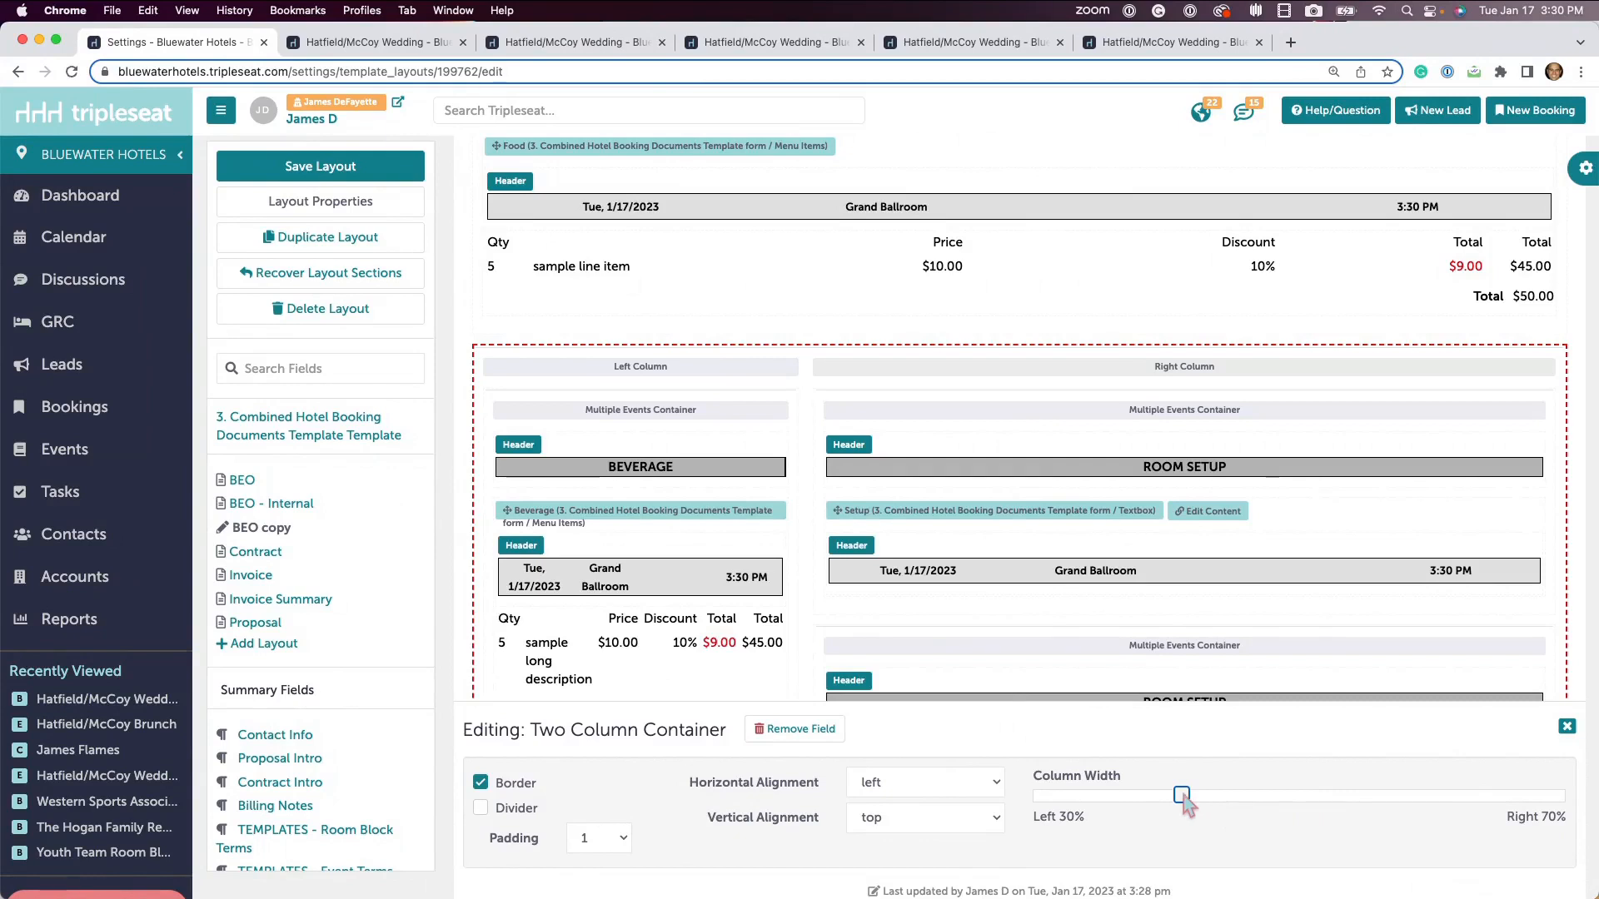
drag(1182, 796, 1317, 806)
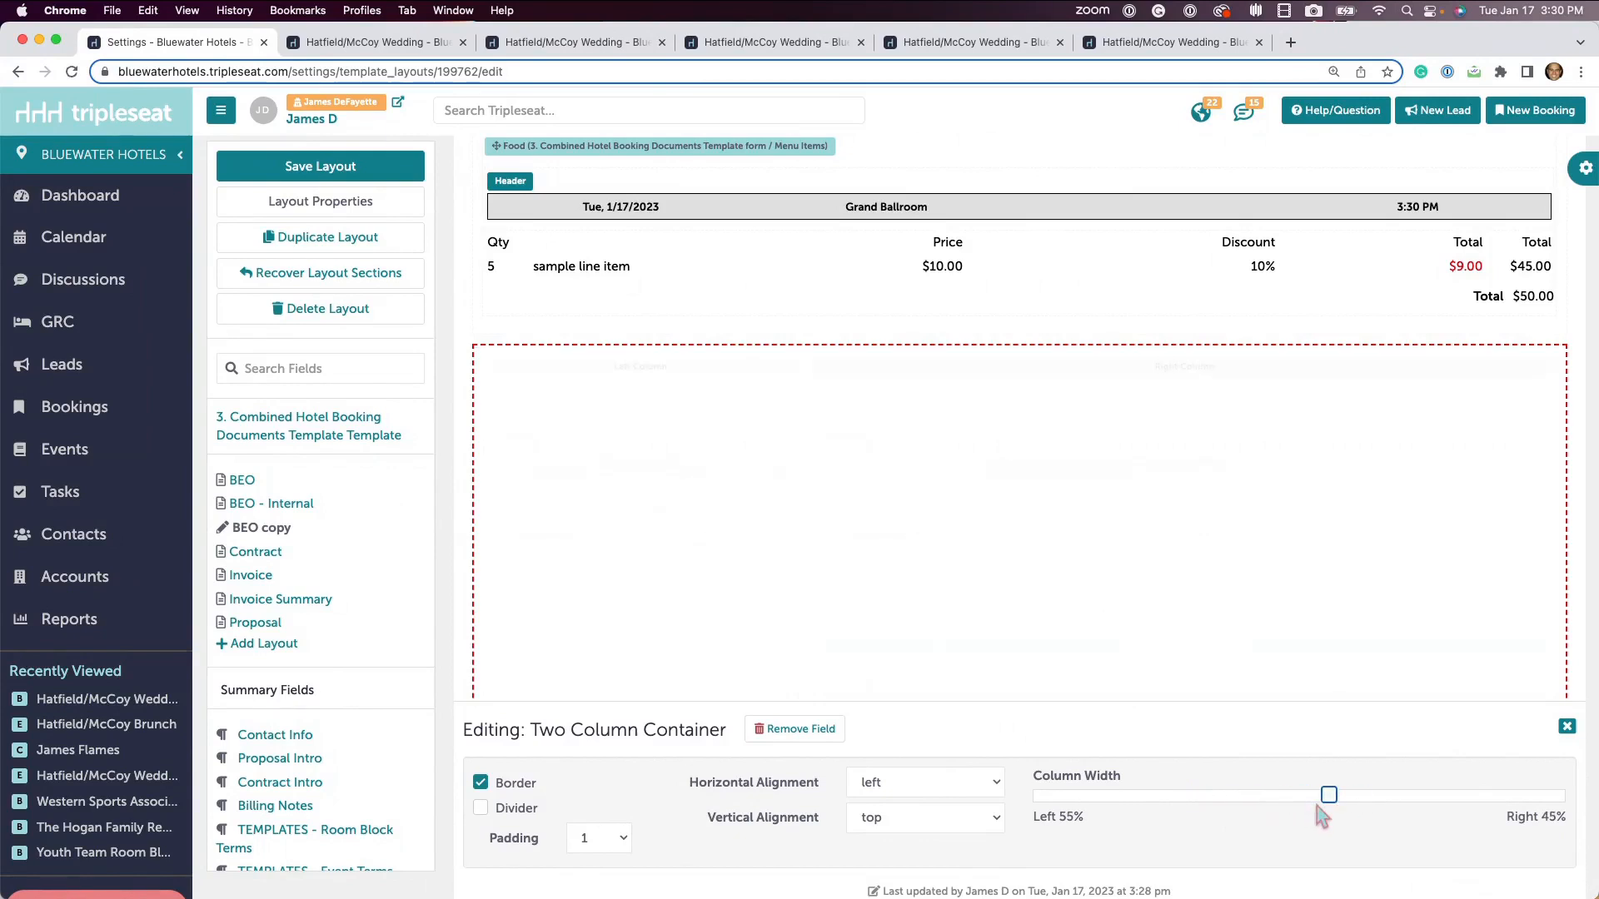
click(1566, 726)
Step: View the full-width Food container's settings and check the resized columns beneath it
scroll(1149, 624, up, 2)
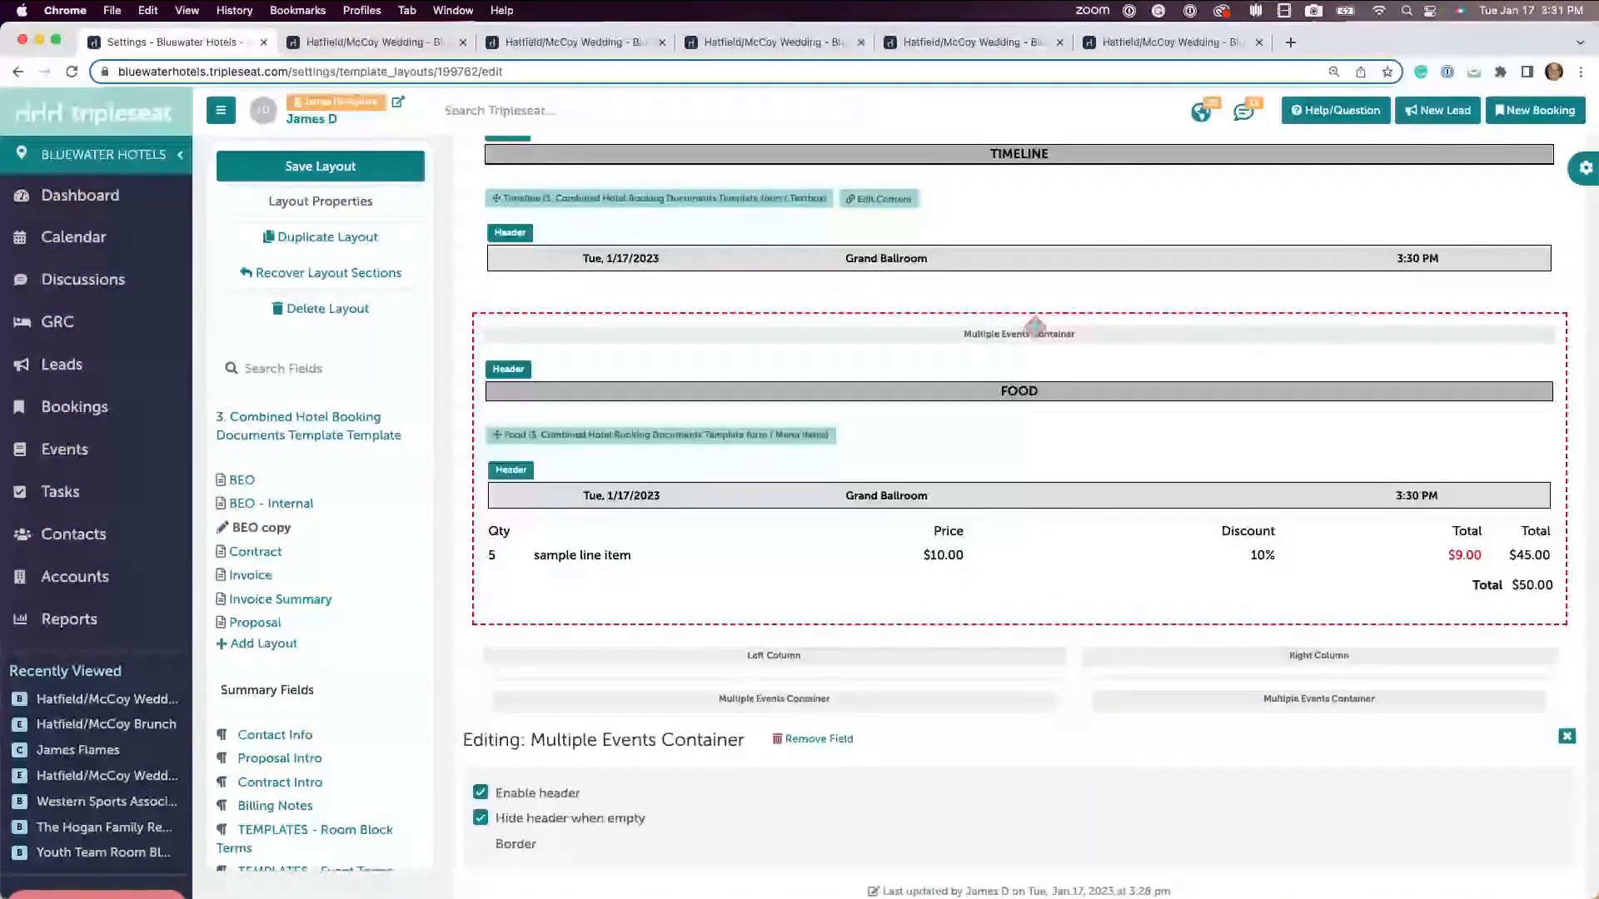
click(941, 404)
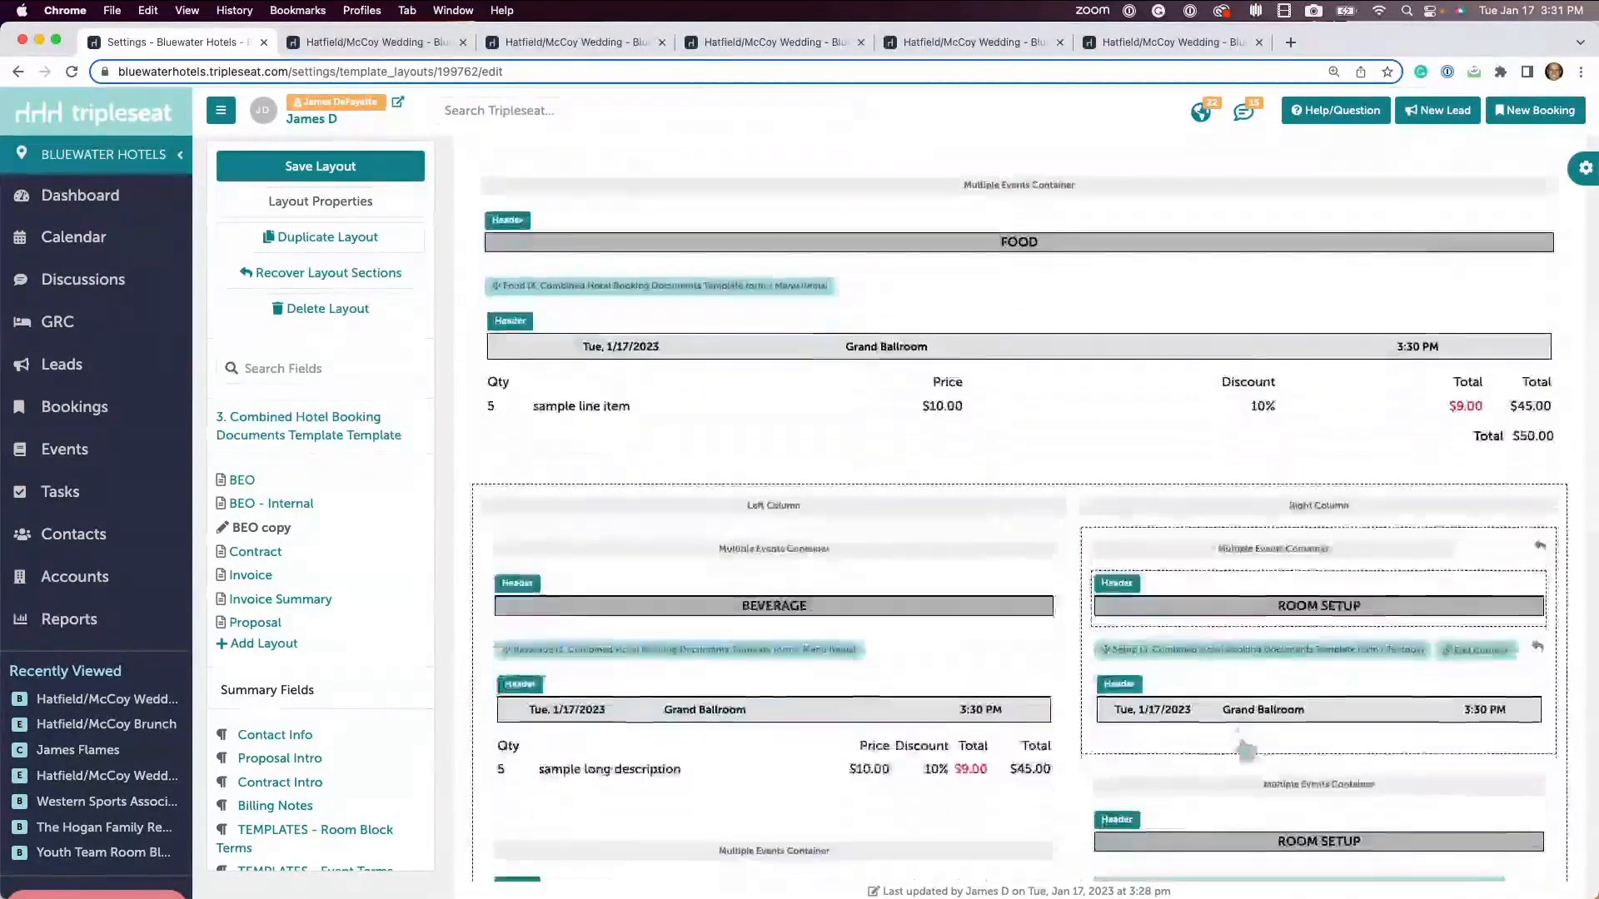
scroll(1247, 751, down, 2)
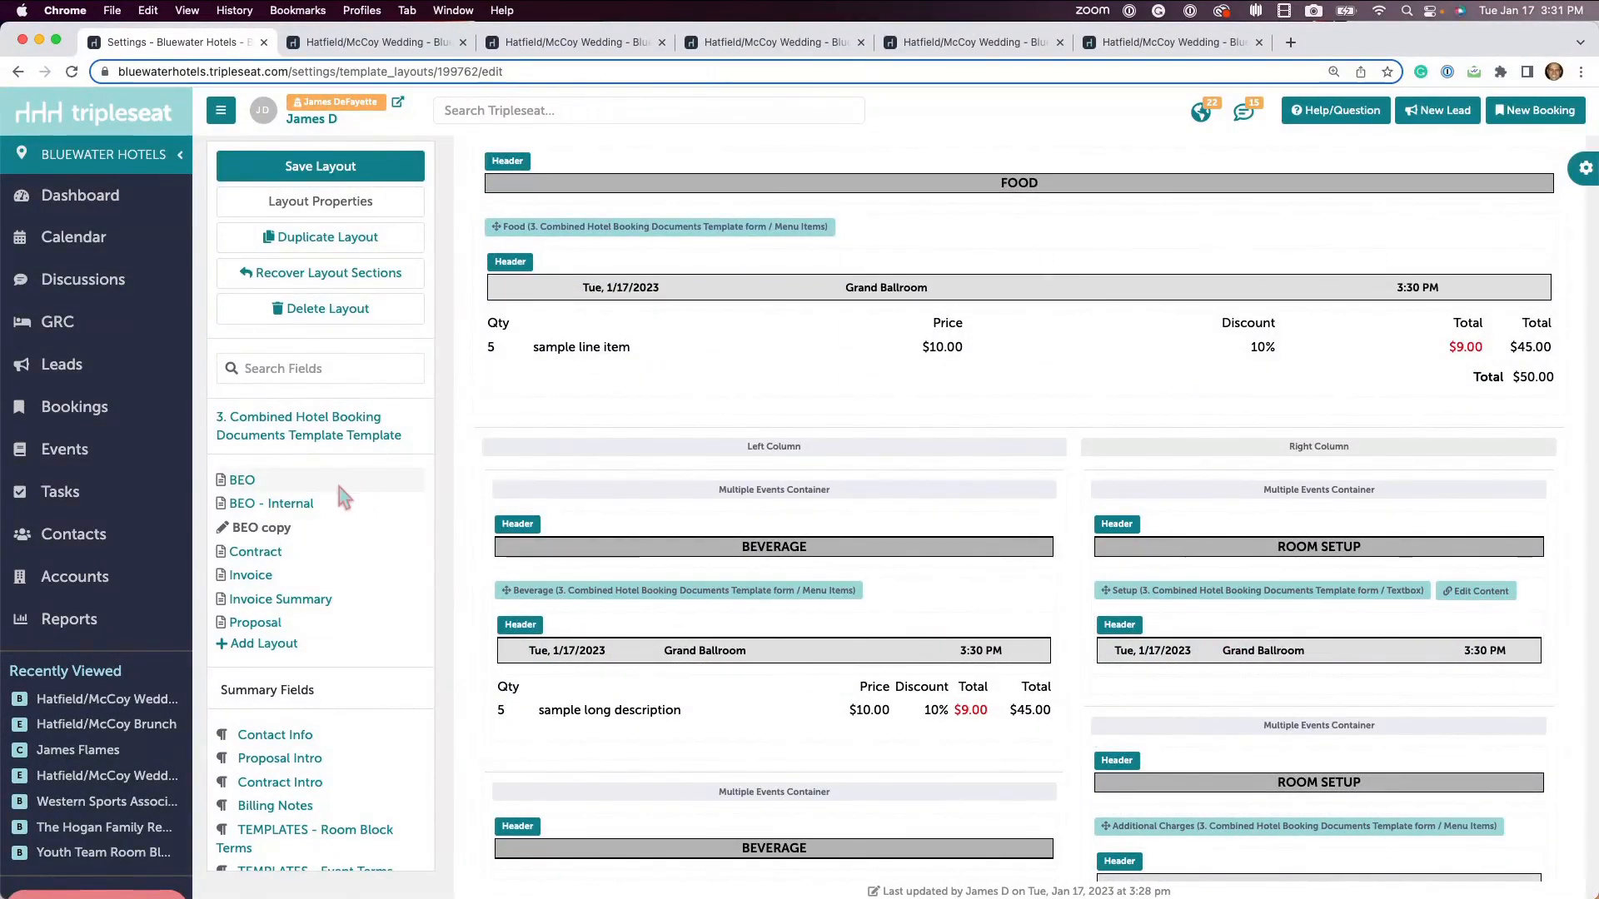
Step: Open the template's content form and examine its fields from Contact Info through Timeline, Food and Setup to Billing Notes
click(250, 482)
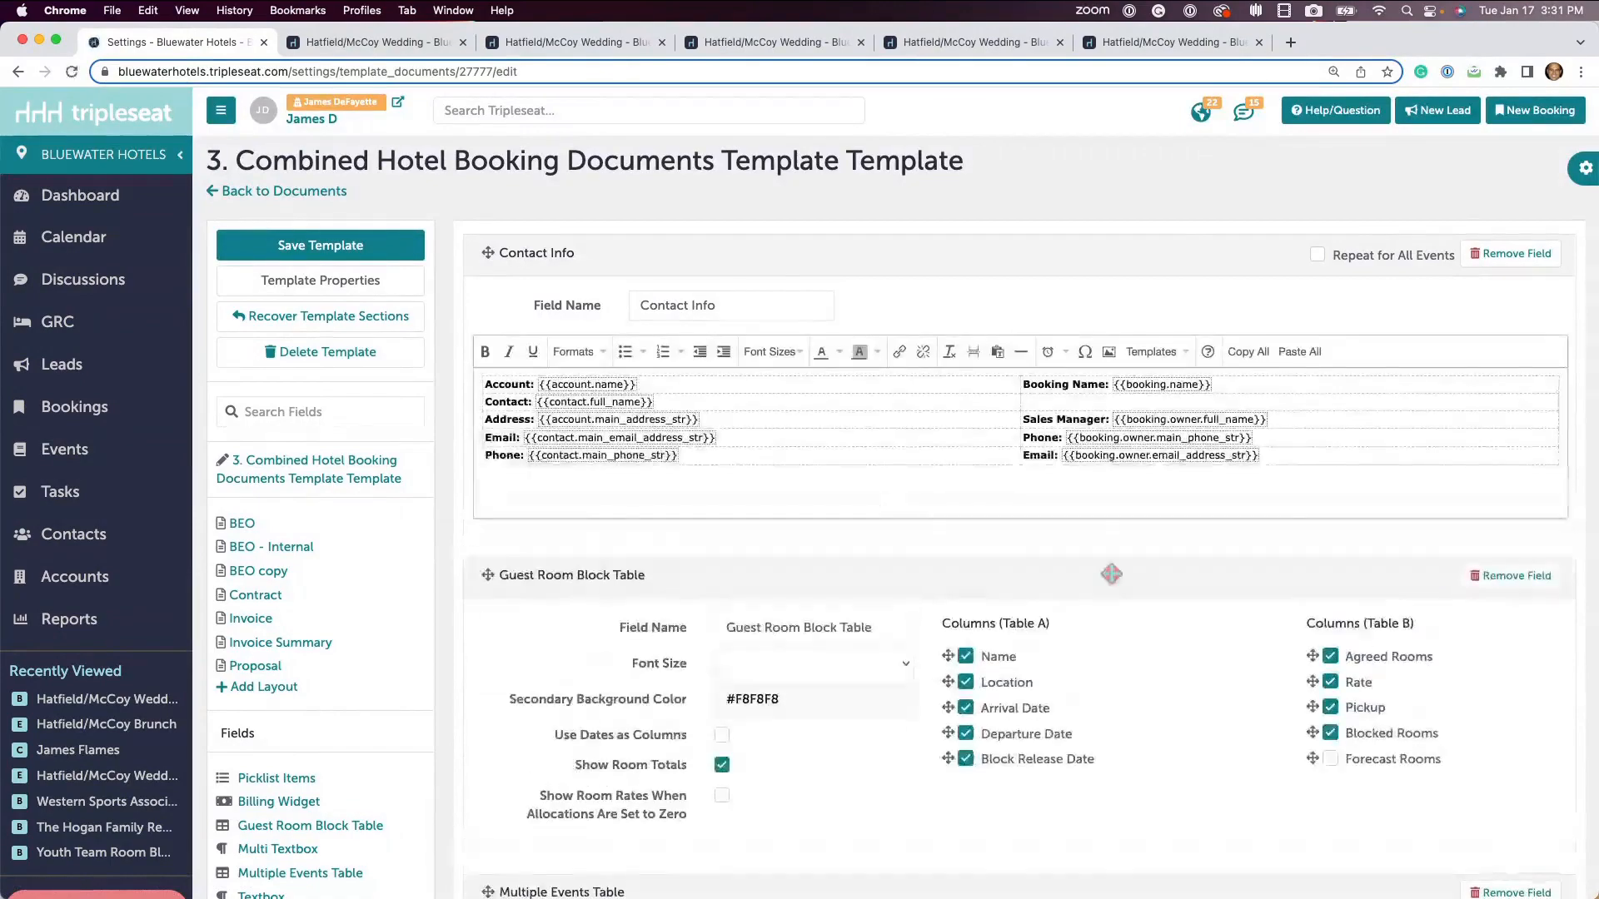
scroll(1110, 574, down, 3)
scroll(1110, 573, down, 15)
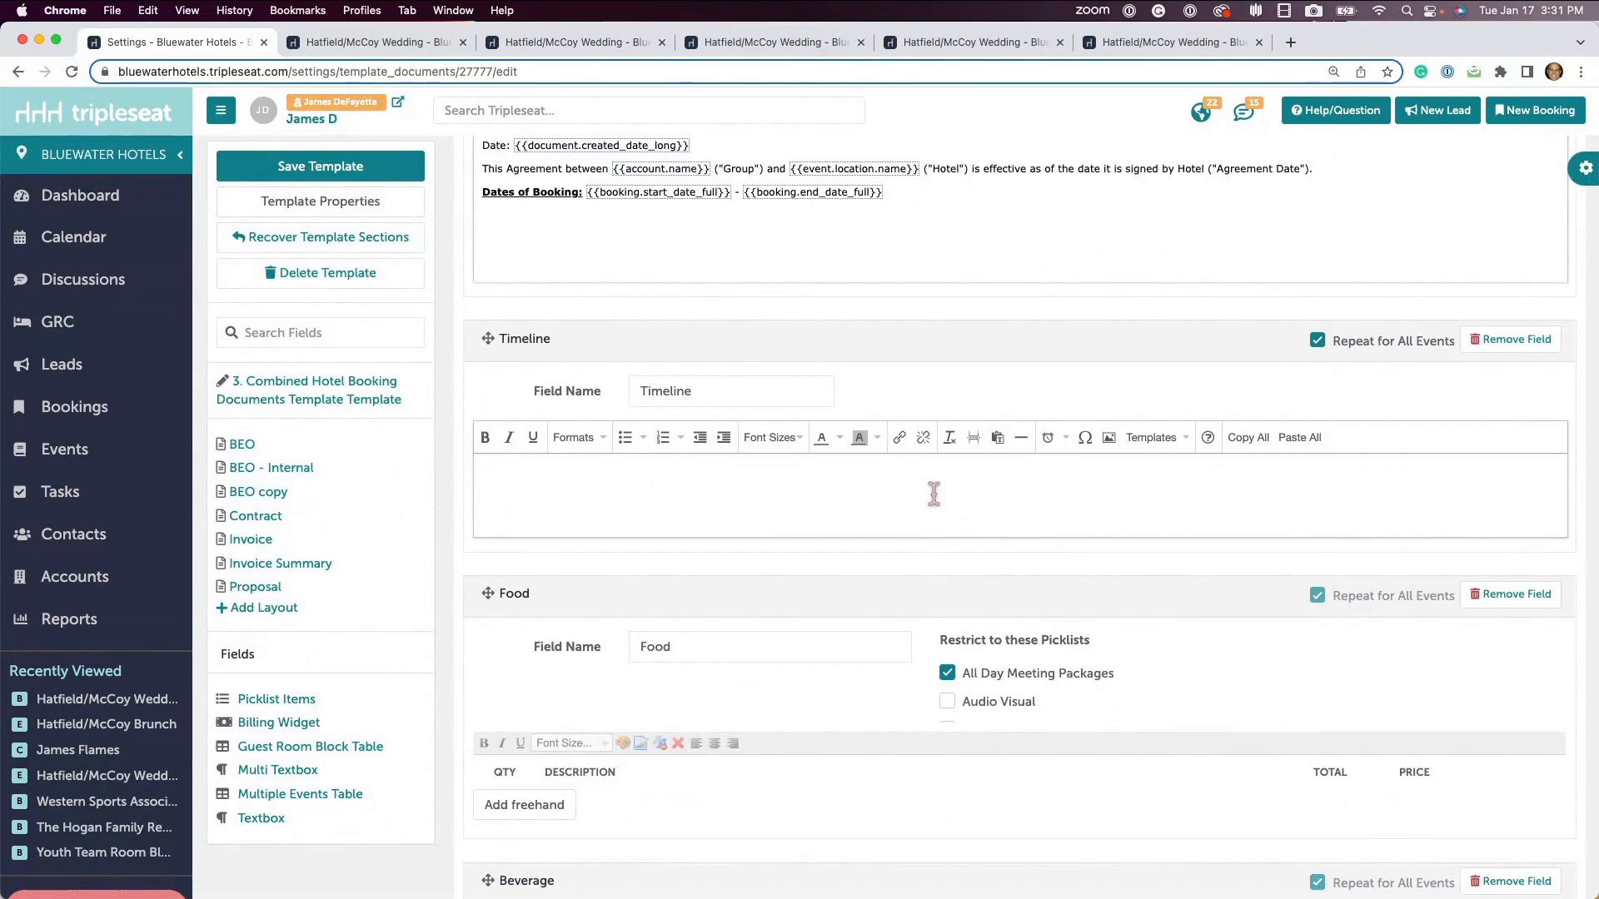
scroll(933, 494, down, 10)
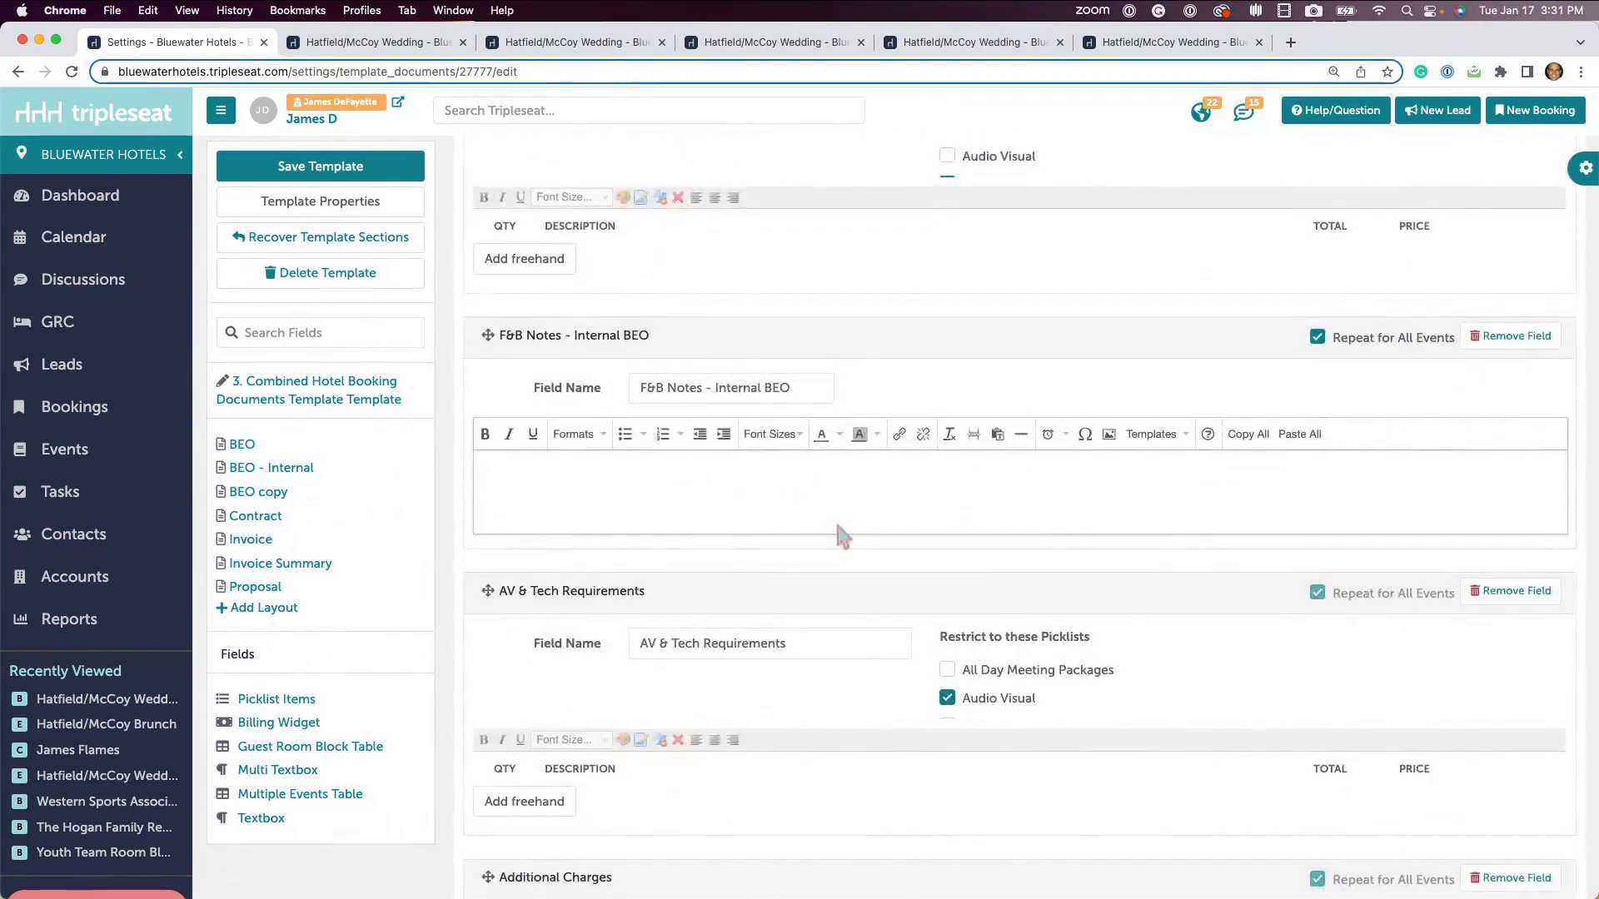
scroll(1009, 587, down, 8)
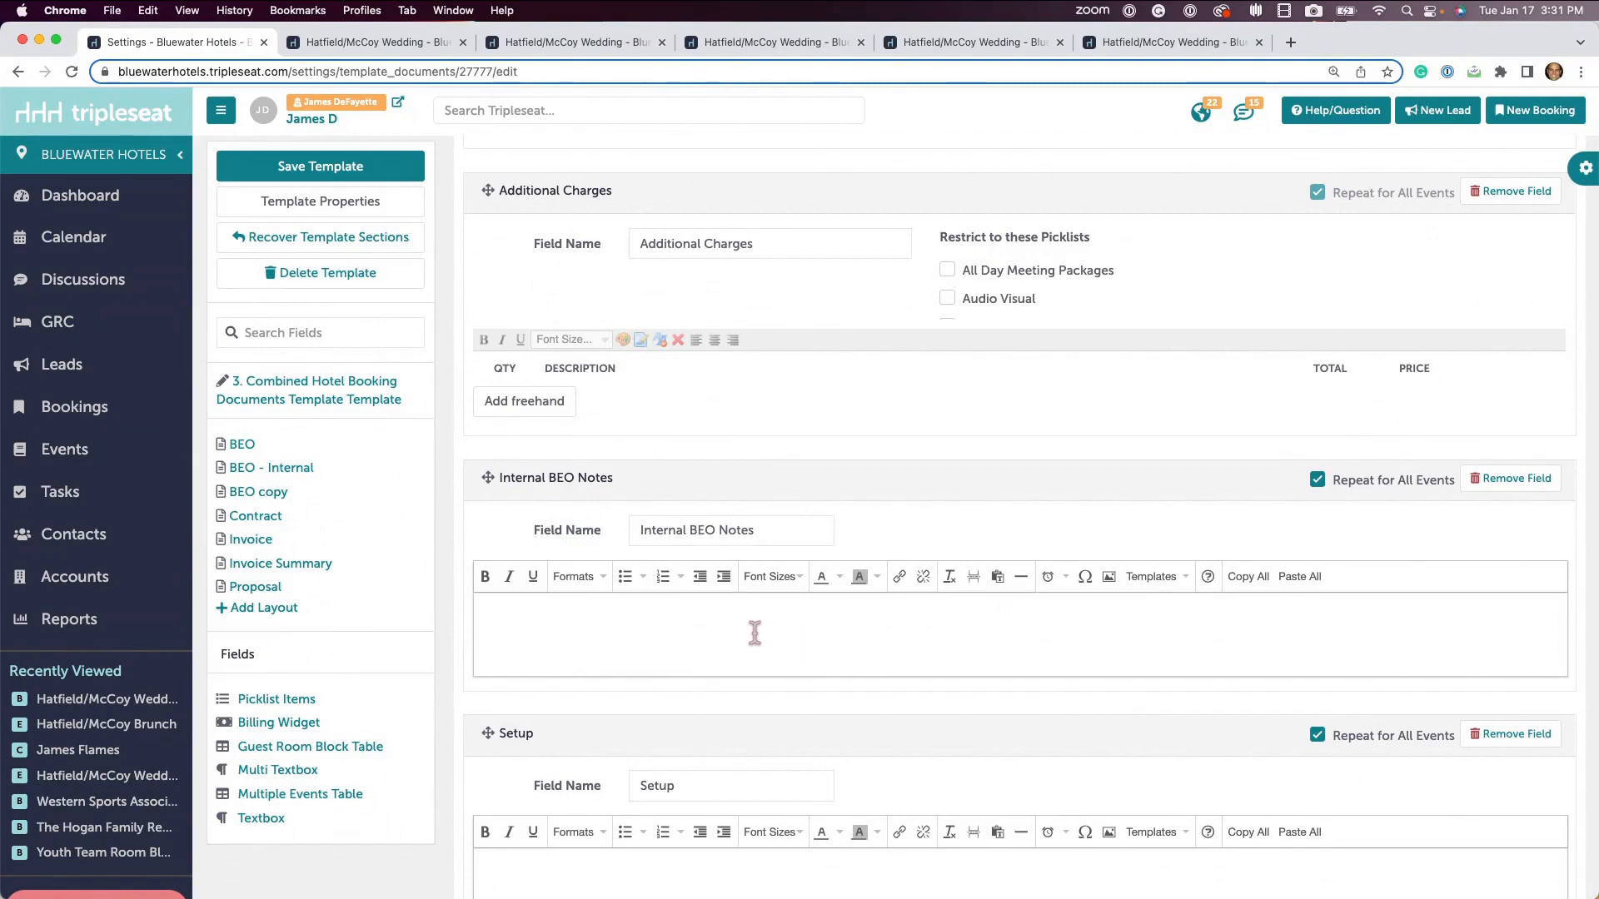
scroll(755, 633, down, 5)
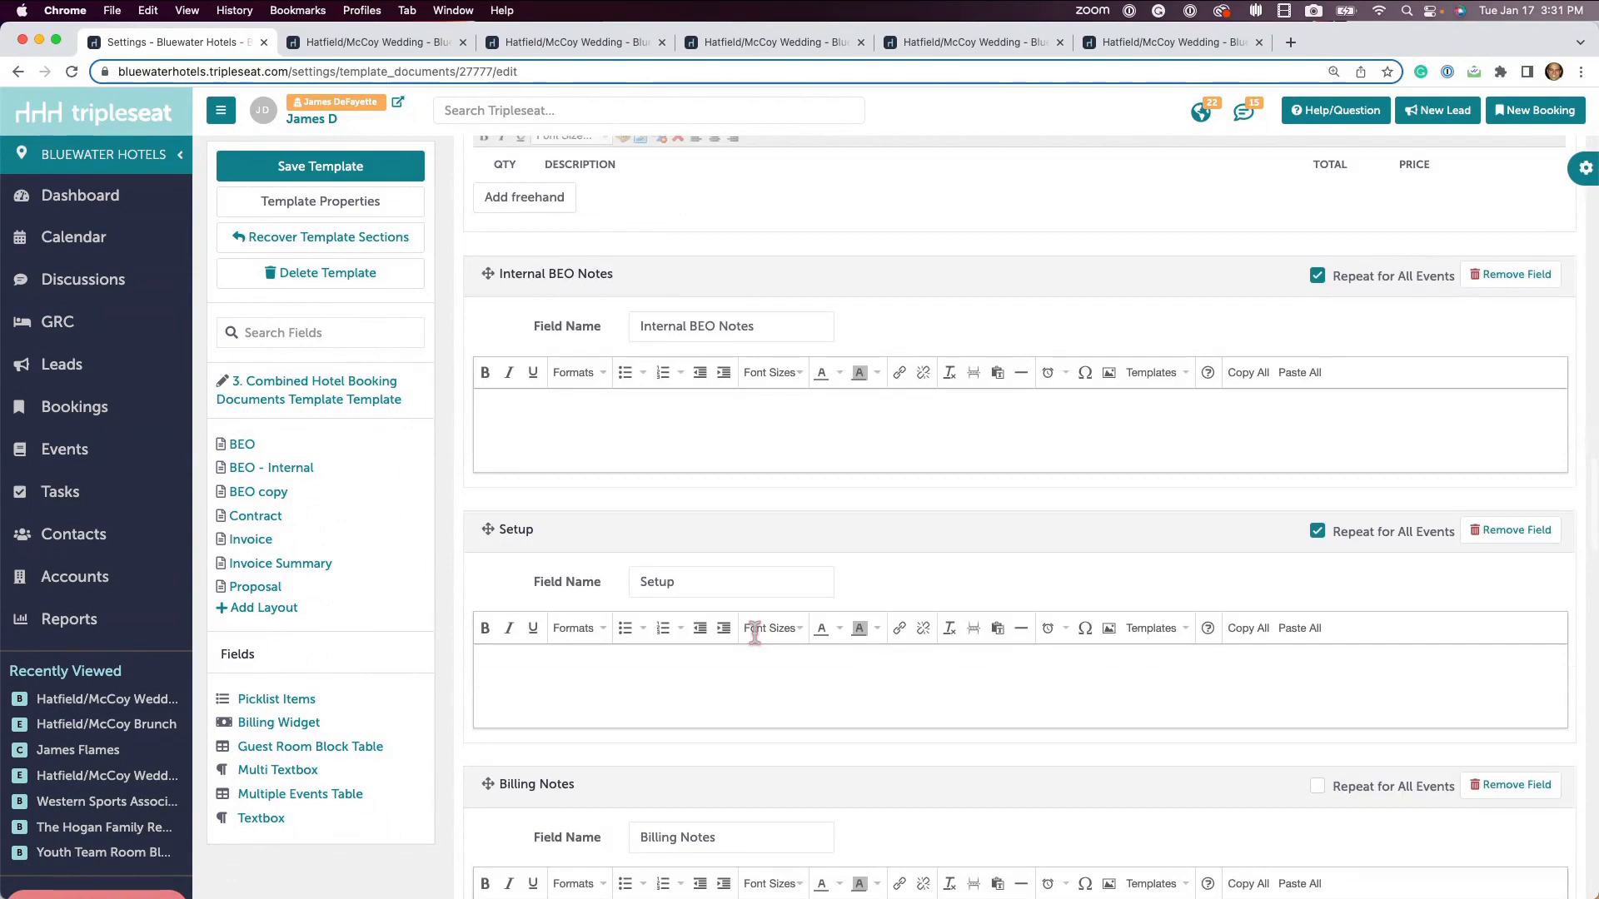
scroll(755, 633, down, 2)
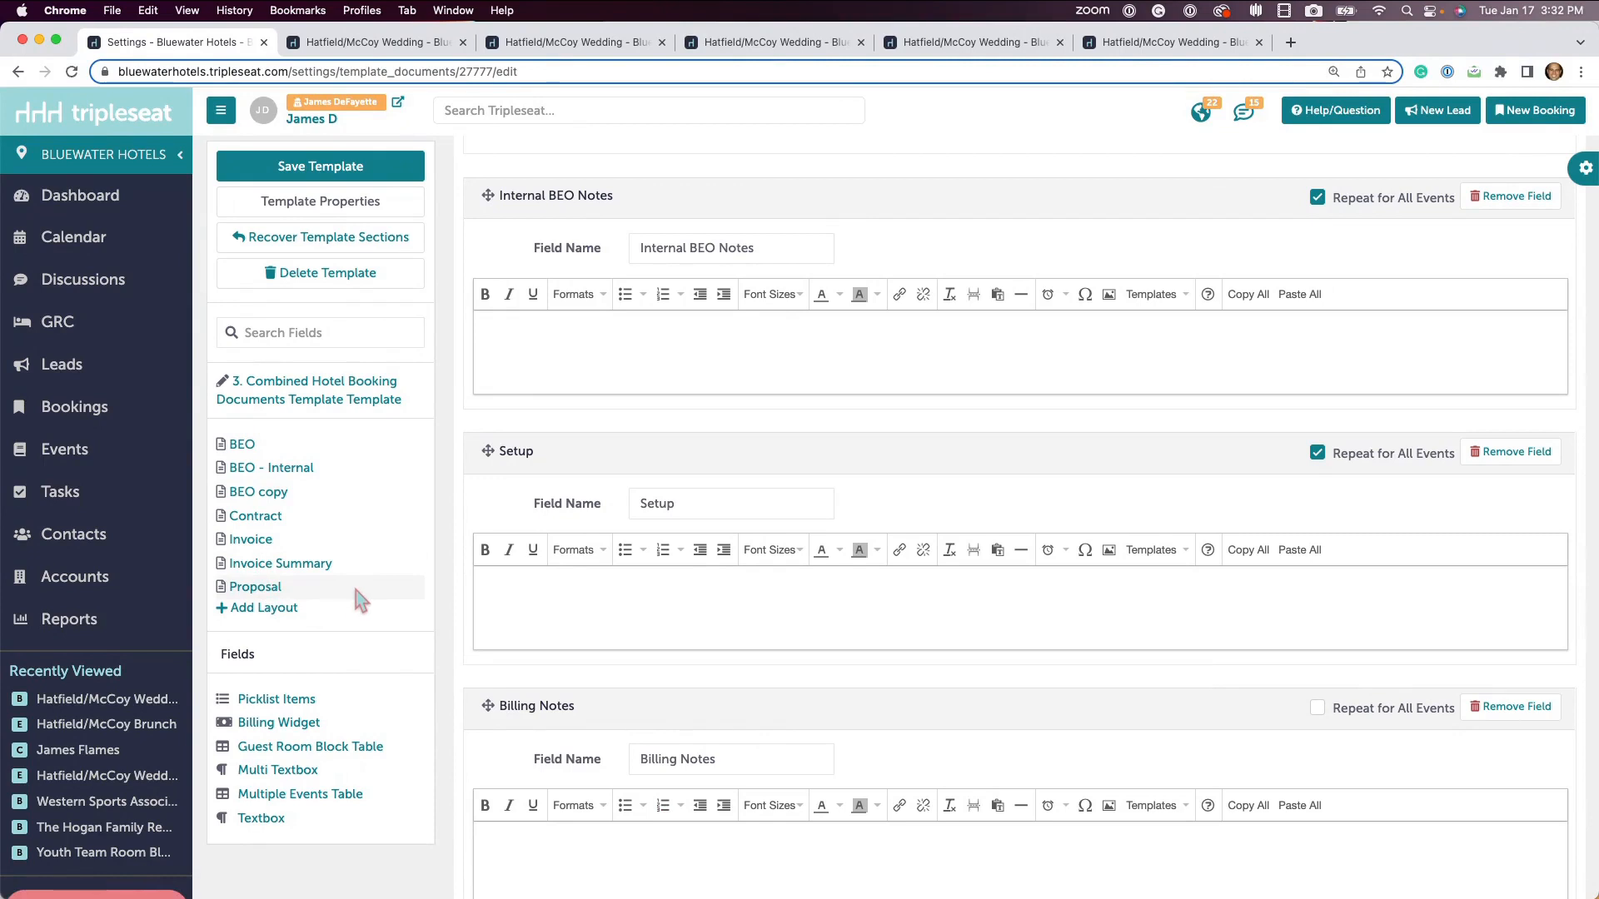
Step: Insert a table with 5 columns and 6 rows into the content area of the Setup field
right_click(970, 608)
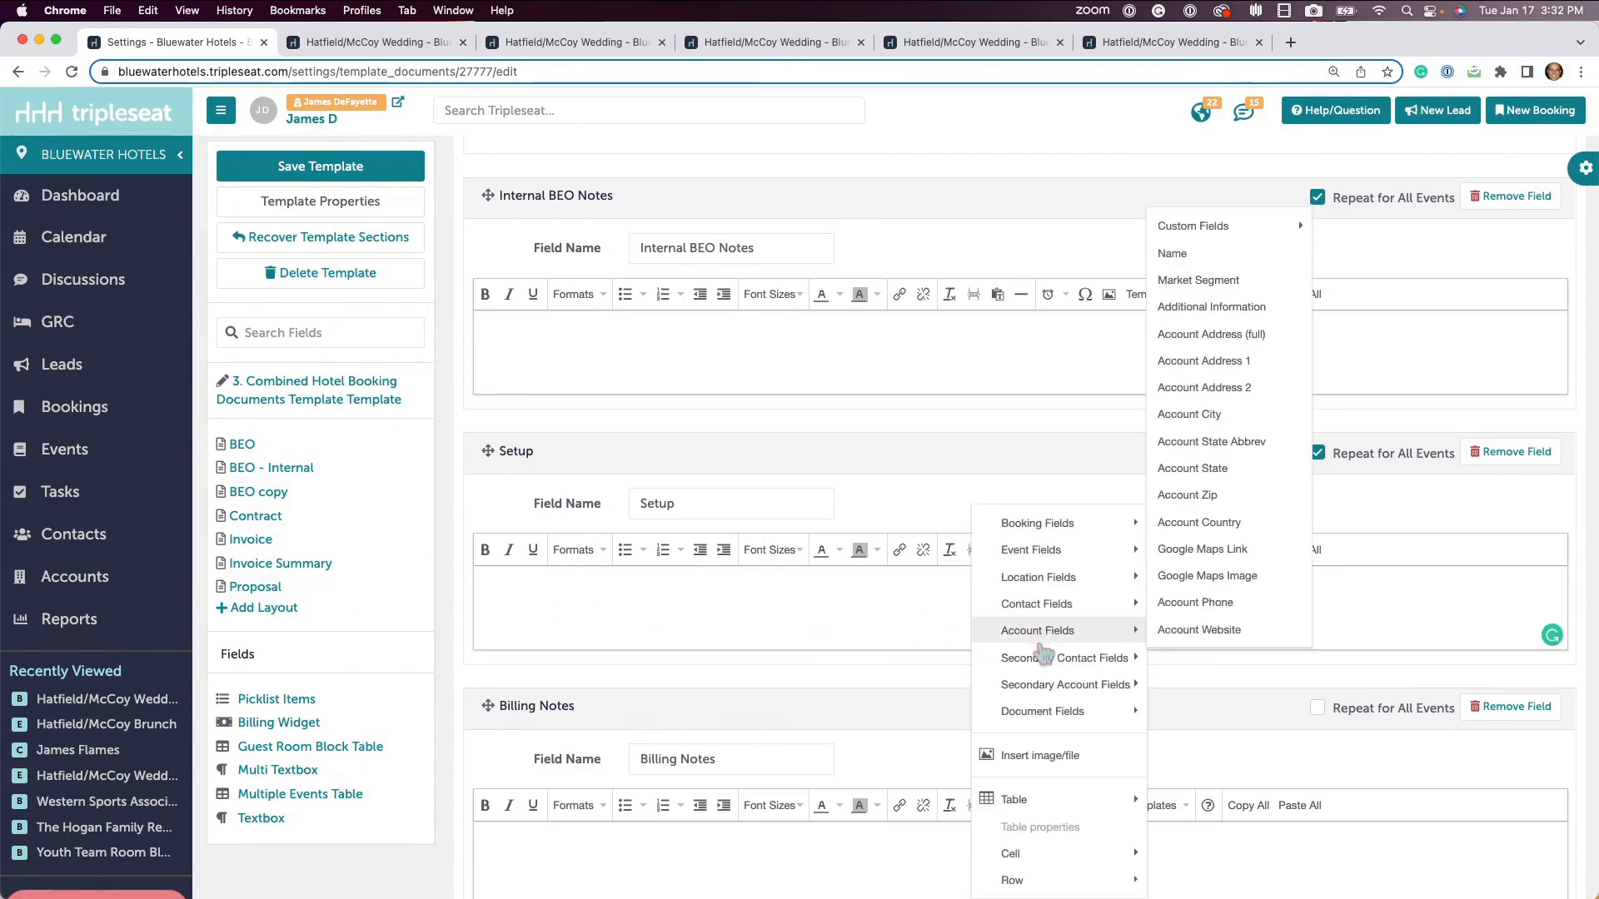
mouse_move(1113, 804)
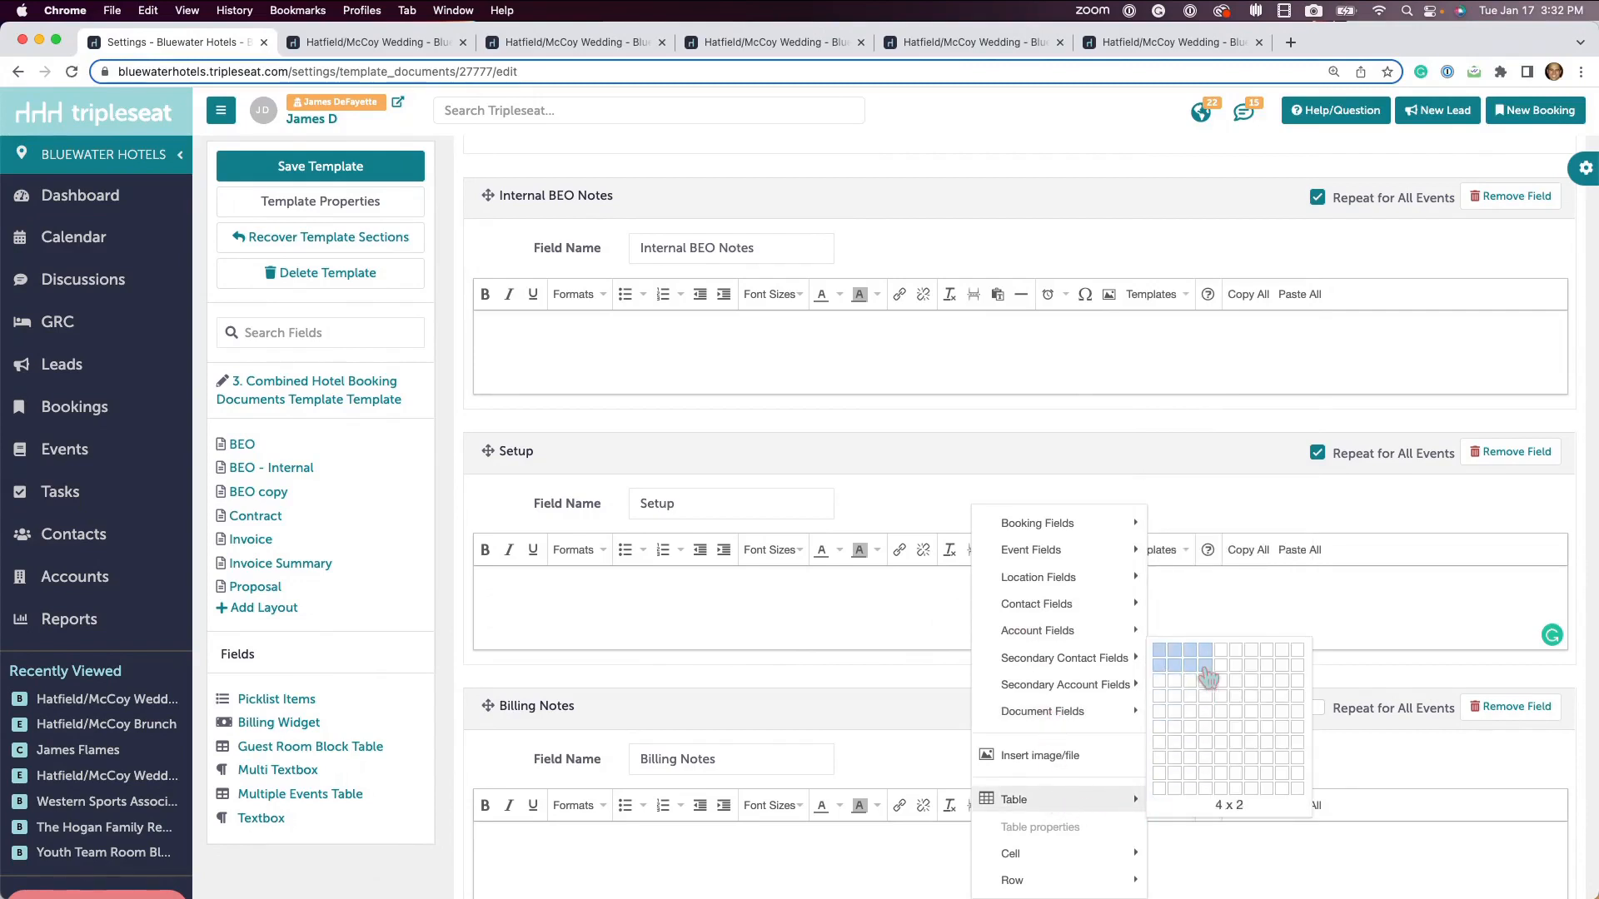
click(1221, 727)
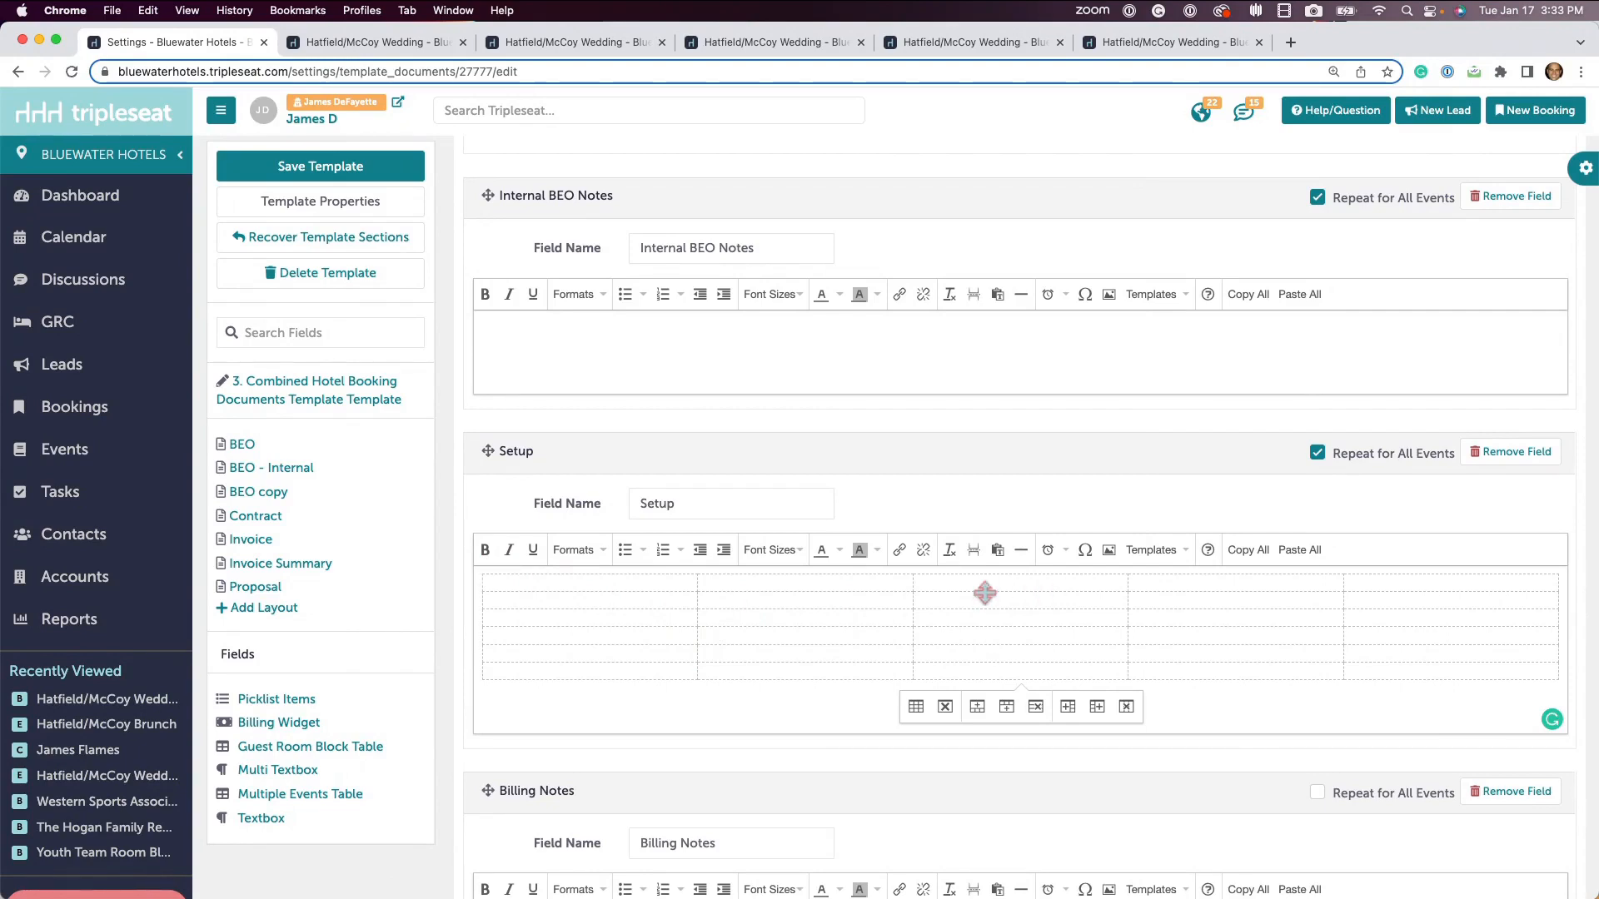
Step: Open the Proposal layout and examine the guest room text with its pool photo above the Schedule of Events
click(280, 590)
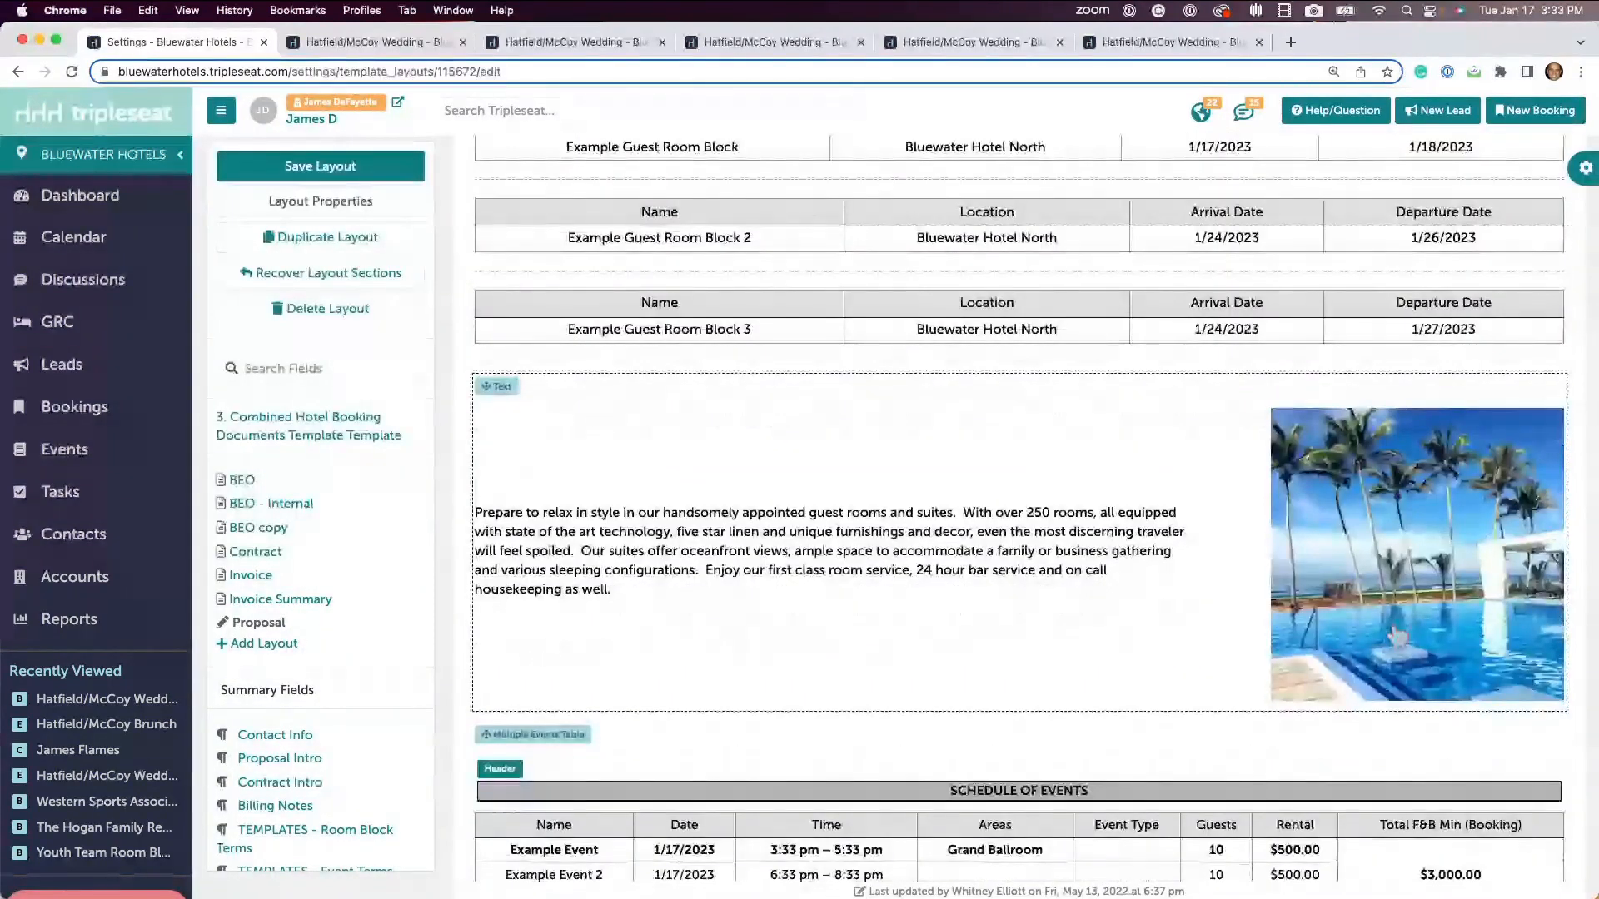
scroll(1397, 635, down, 1)
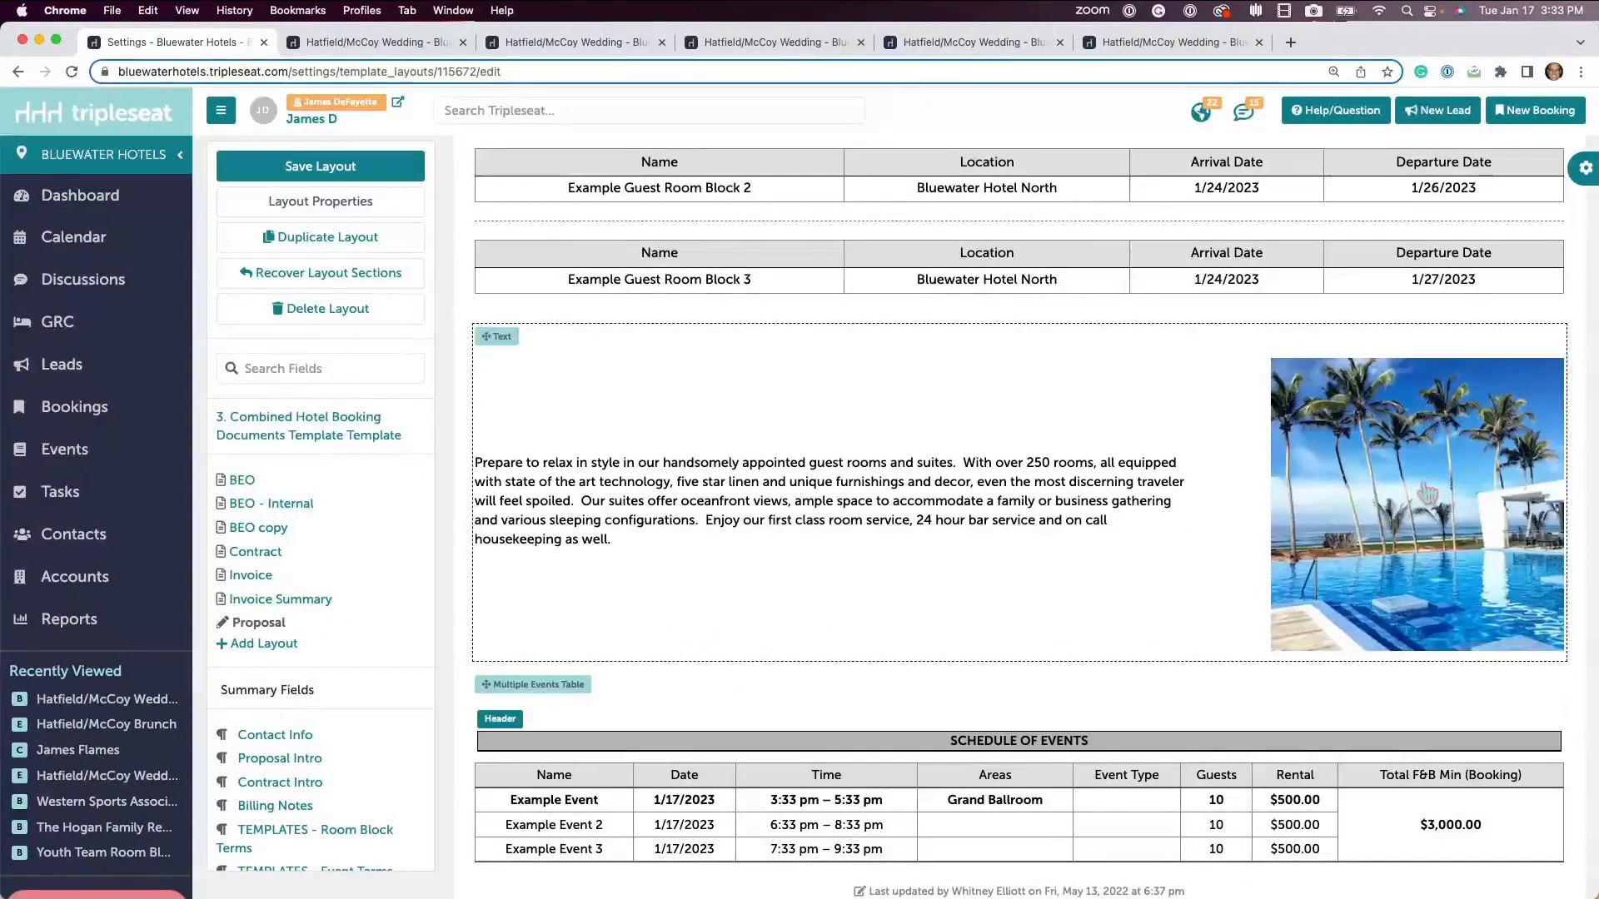
Step: Open the wedding booking's BEO from its master documents and examine its schedule, food and room setup sections
click(1155, 422)
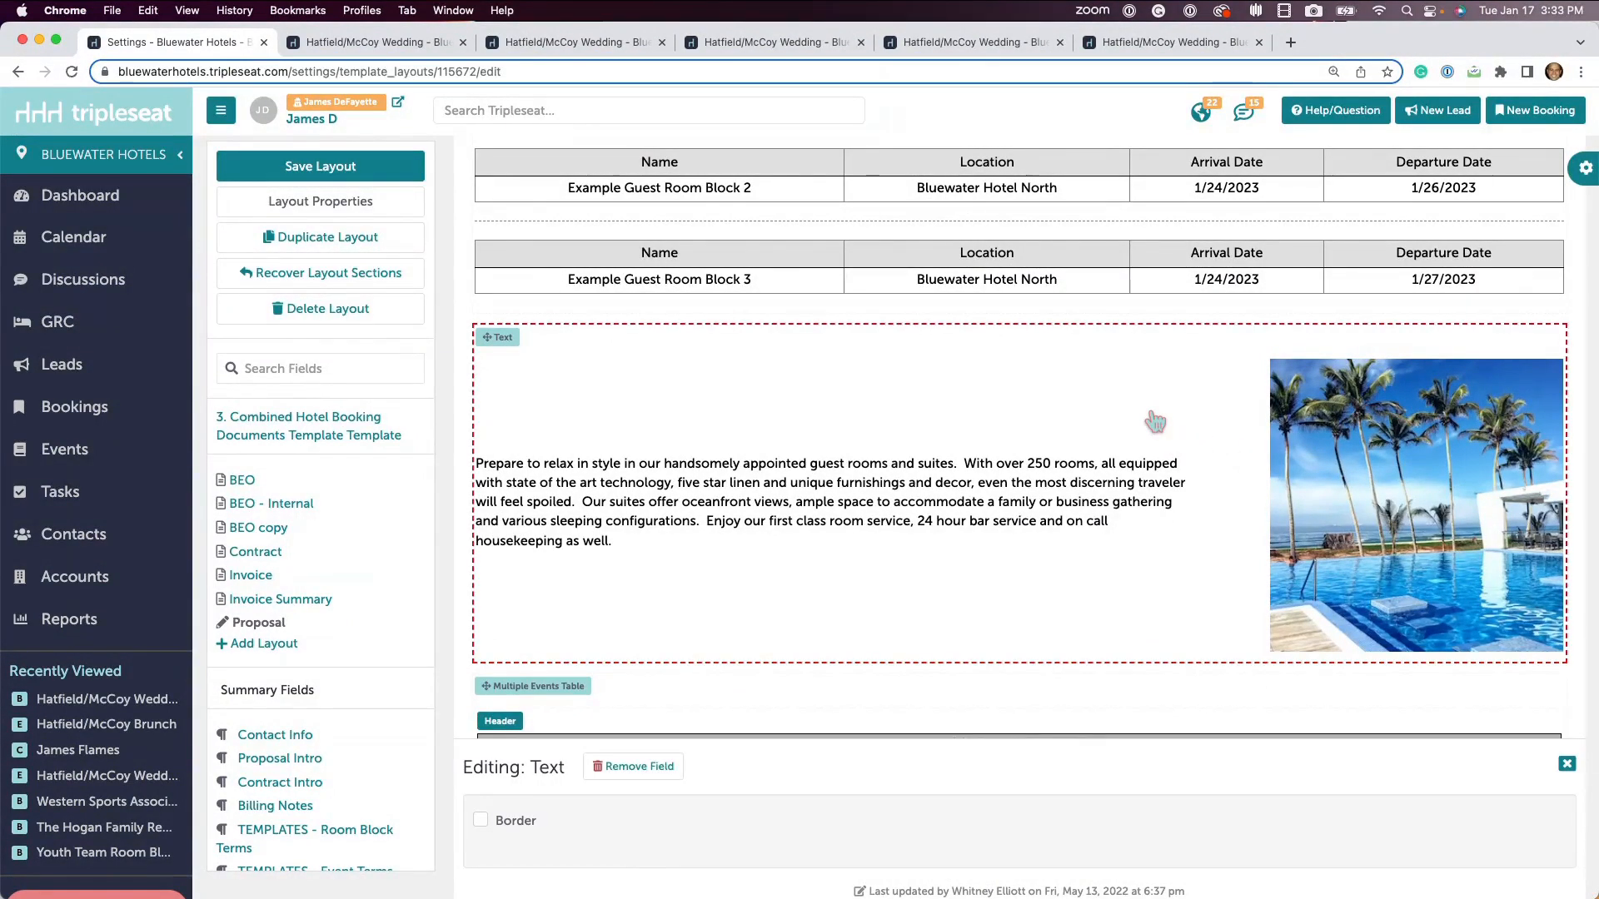
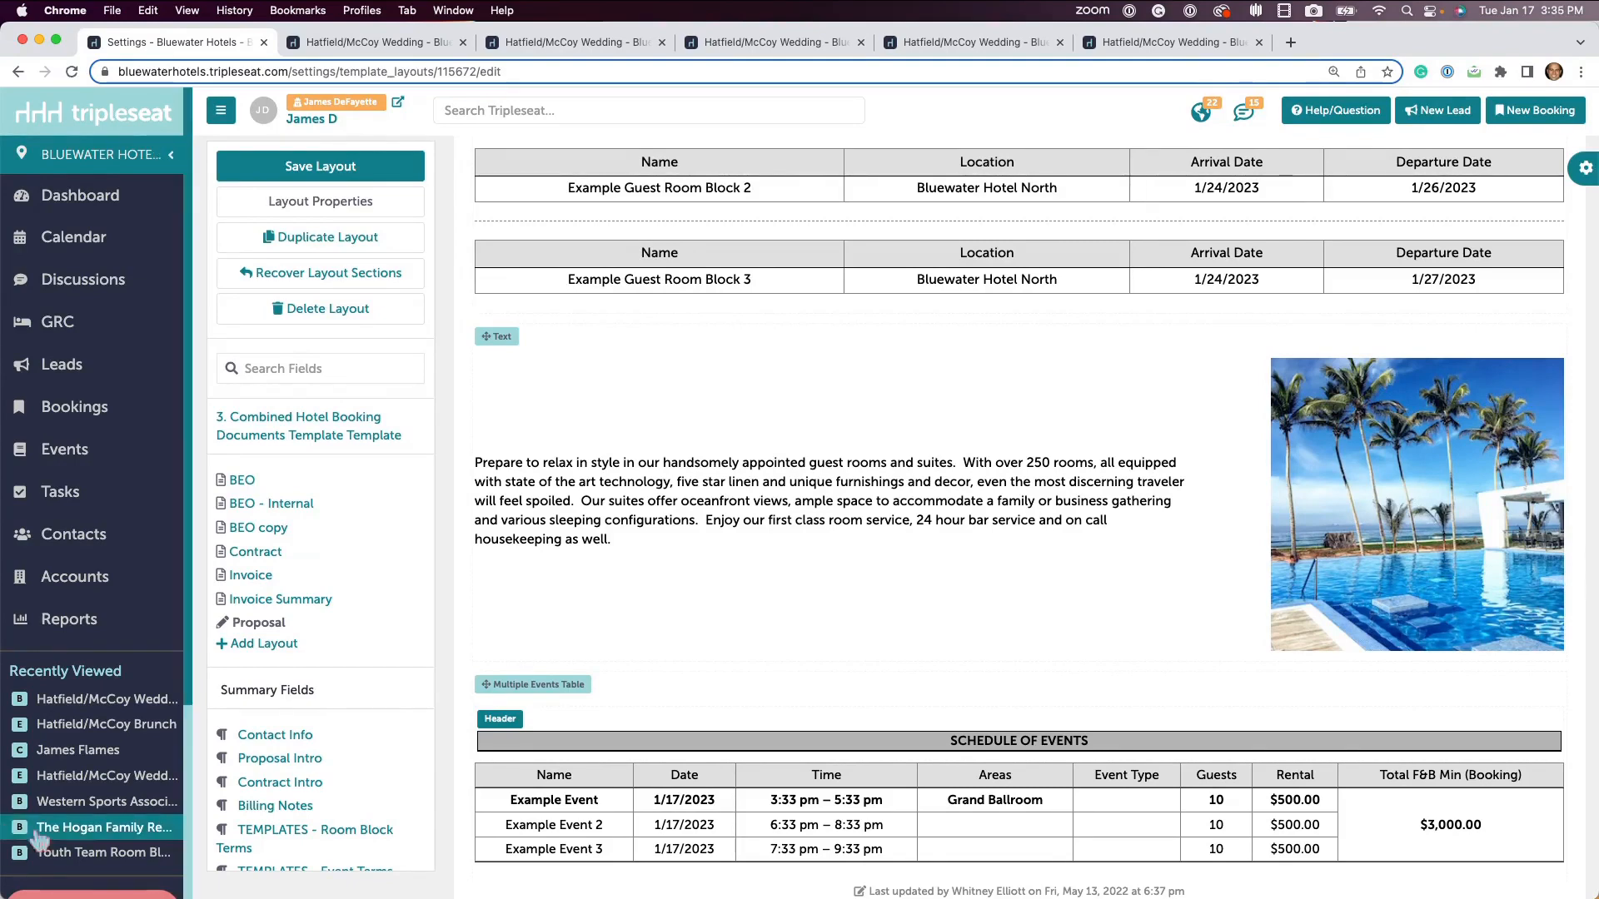
click(117, 706)
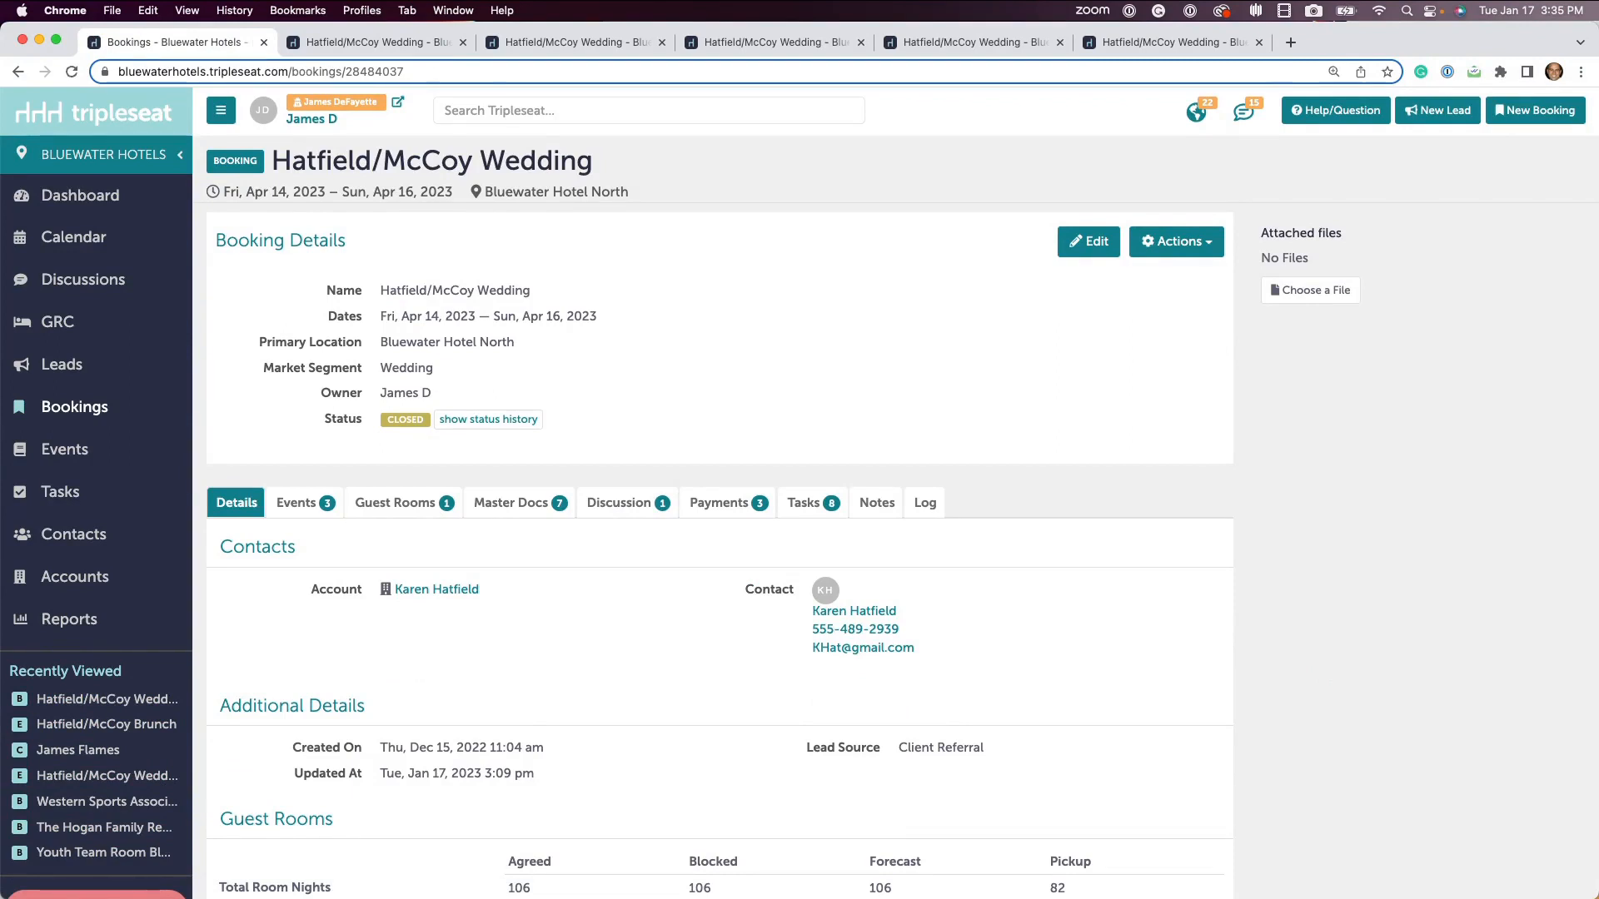
click(523, 505)
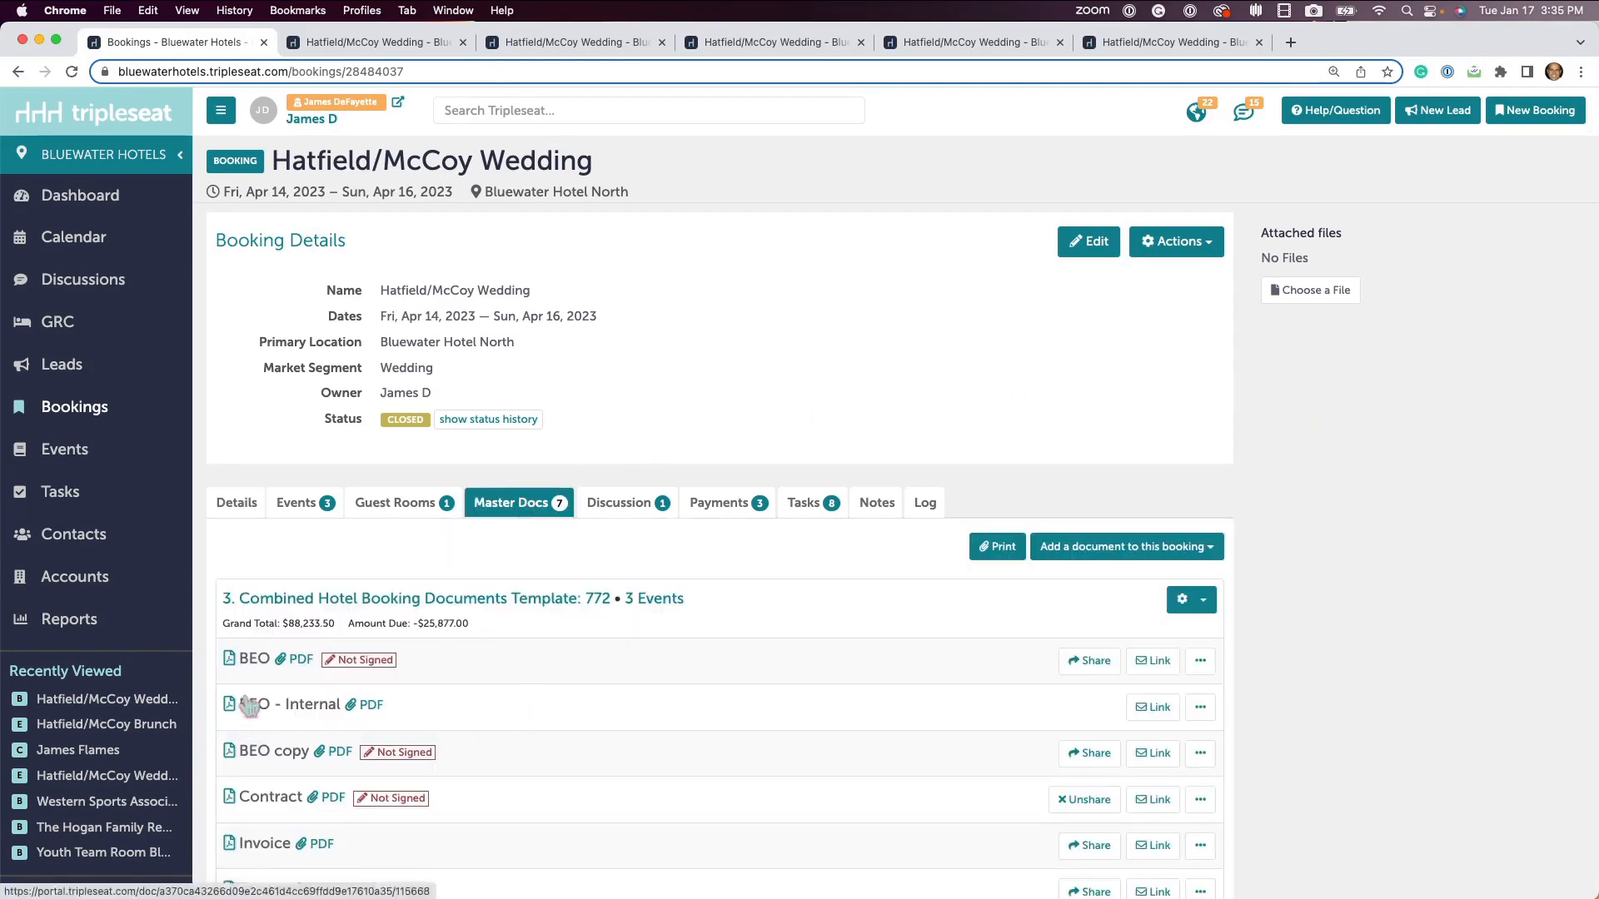
click(254, 661)
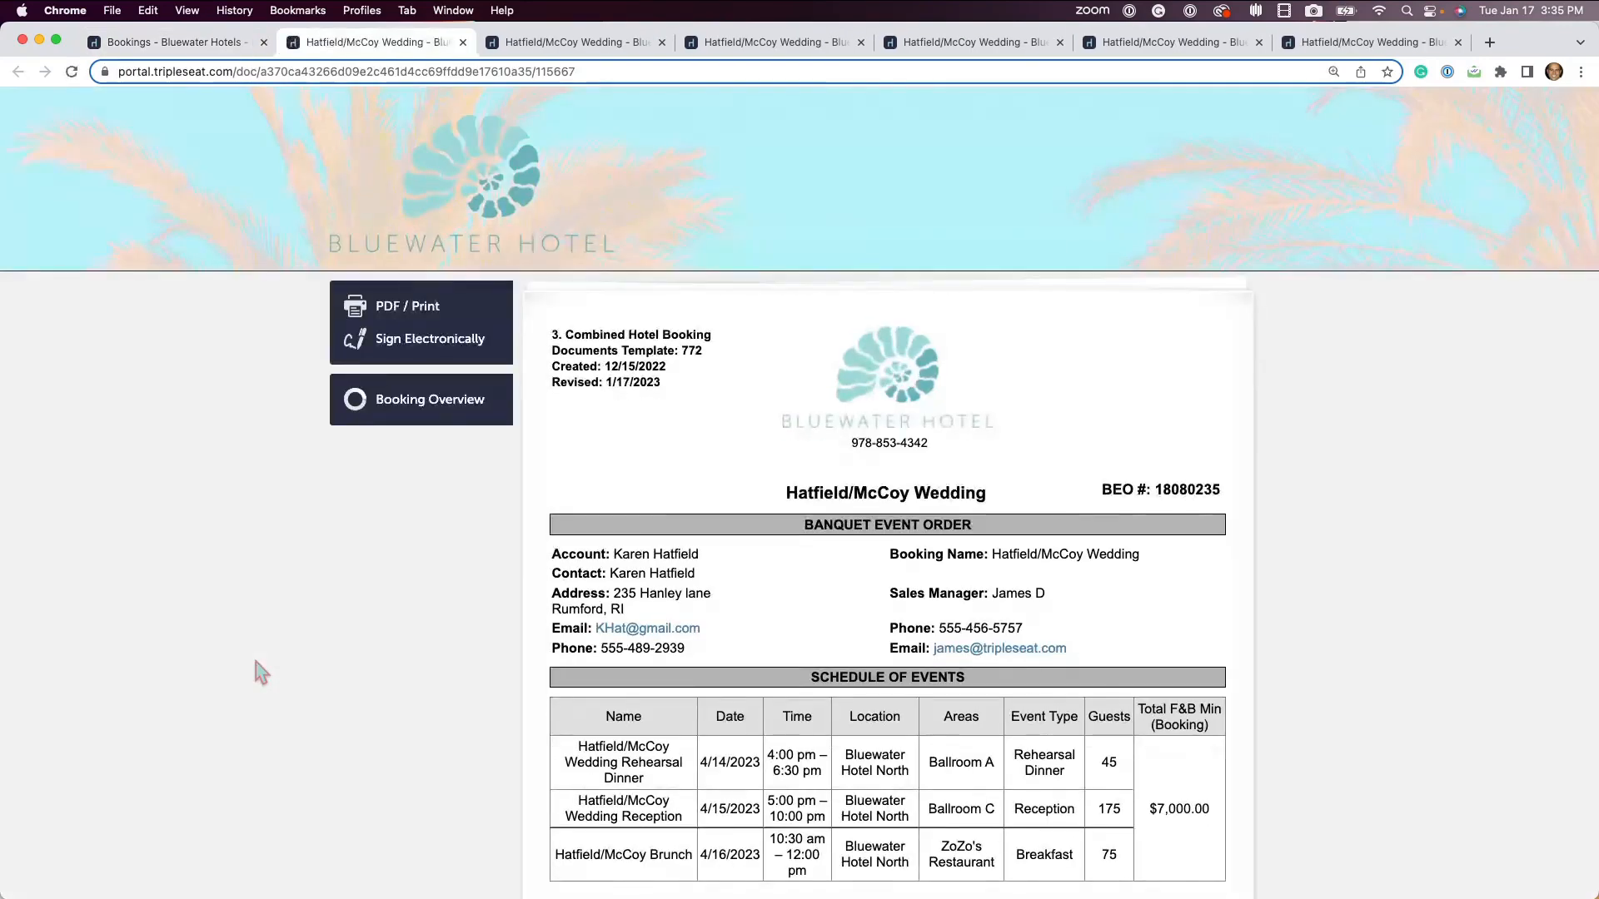
scroll(1319, 618, down, 5)
scroll(1324, 628, down, 2)
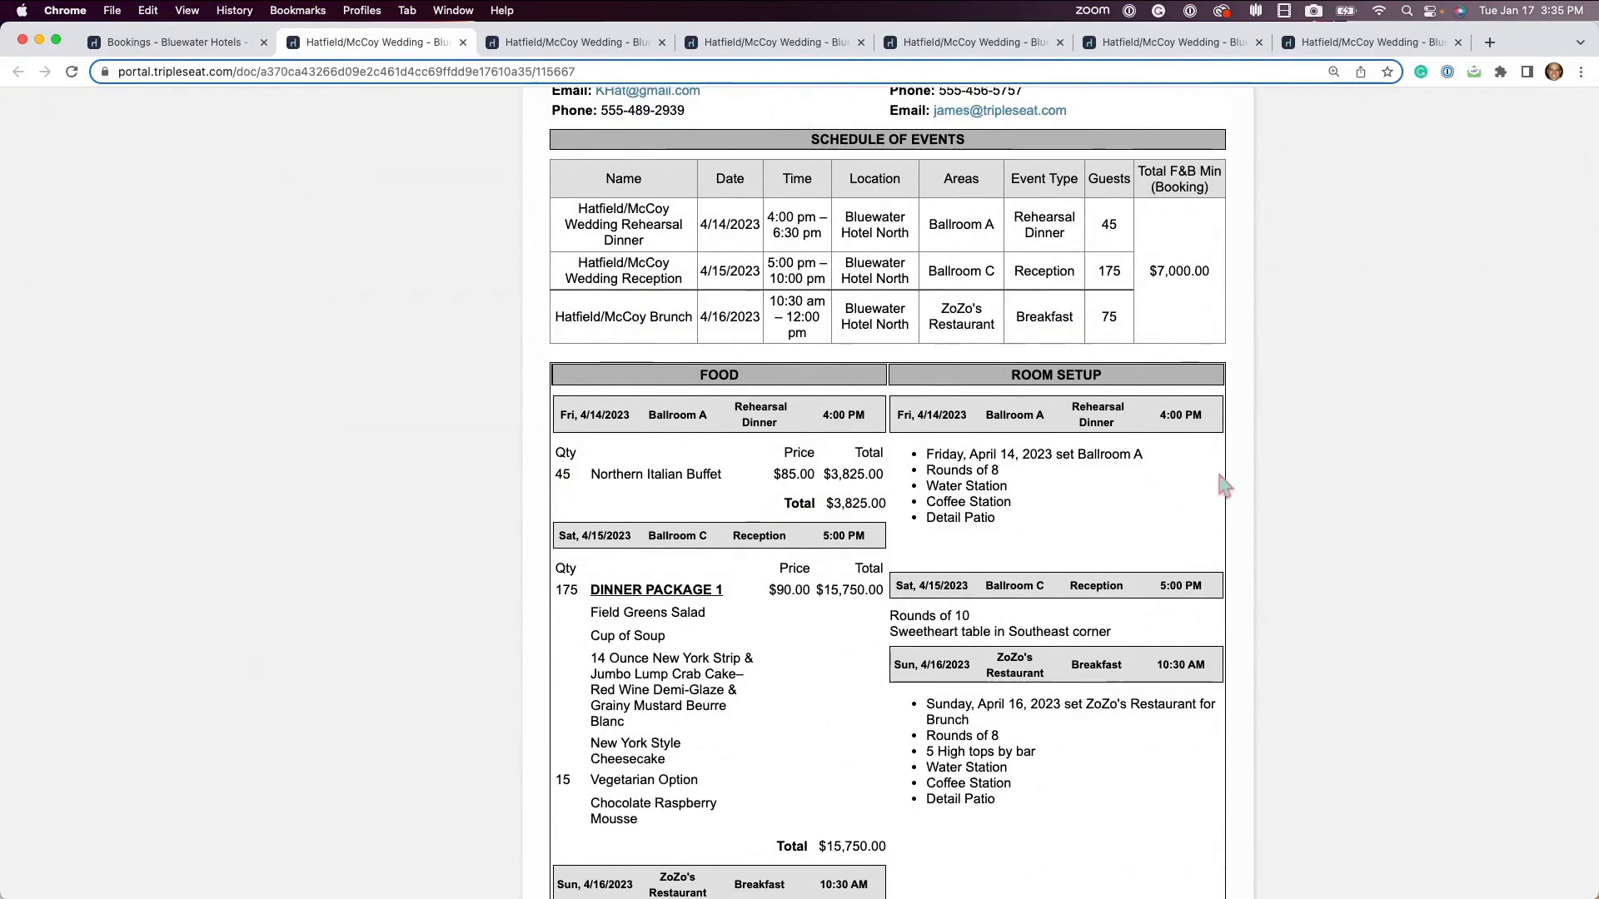
Step: Open the same booking's BEO - Internal document and examine its schedule, food and beverage sections
click(179, 41)
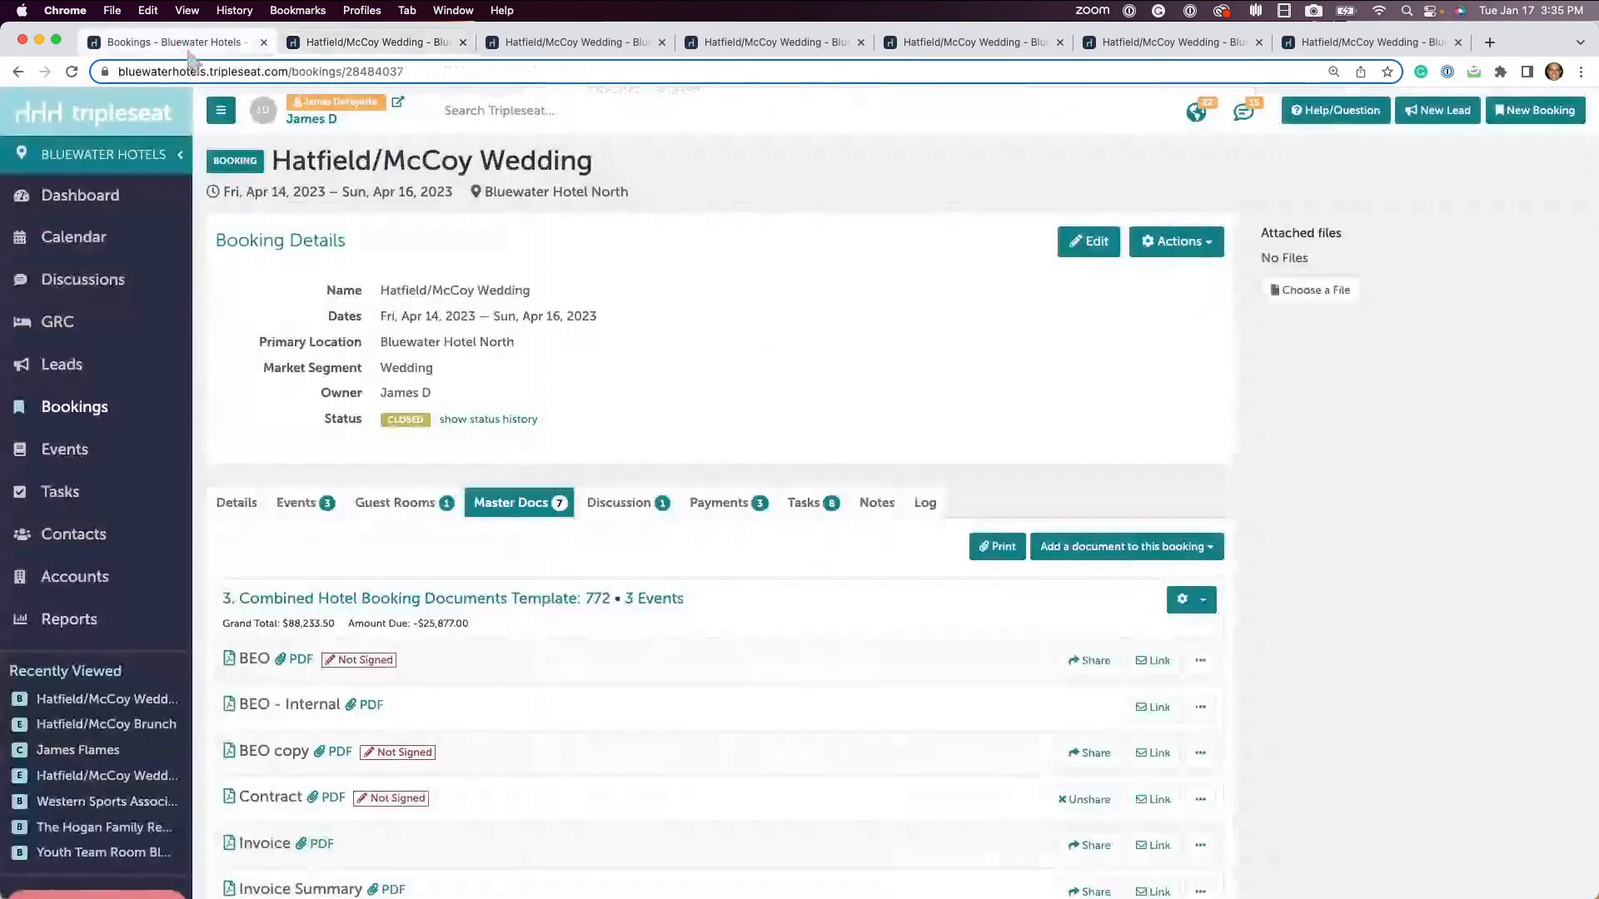
click(263, 706)
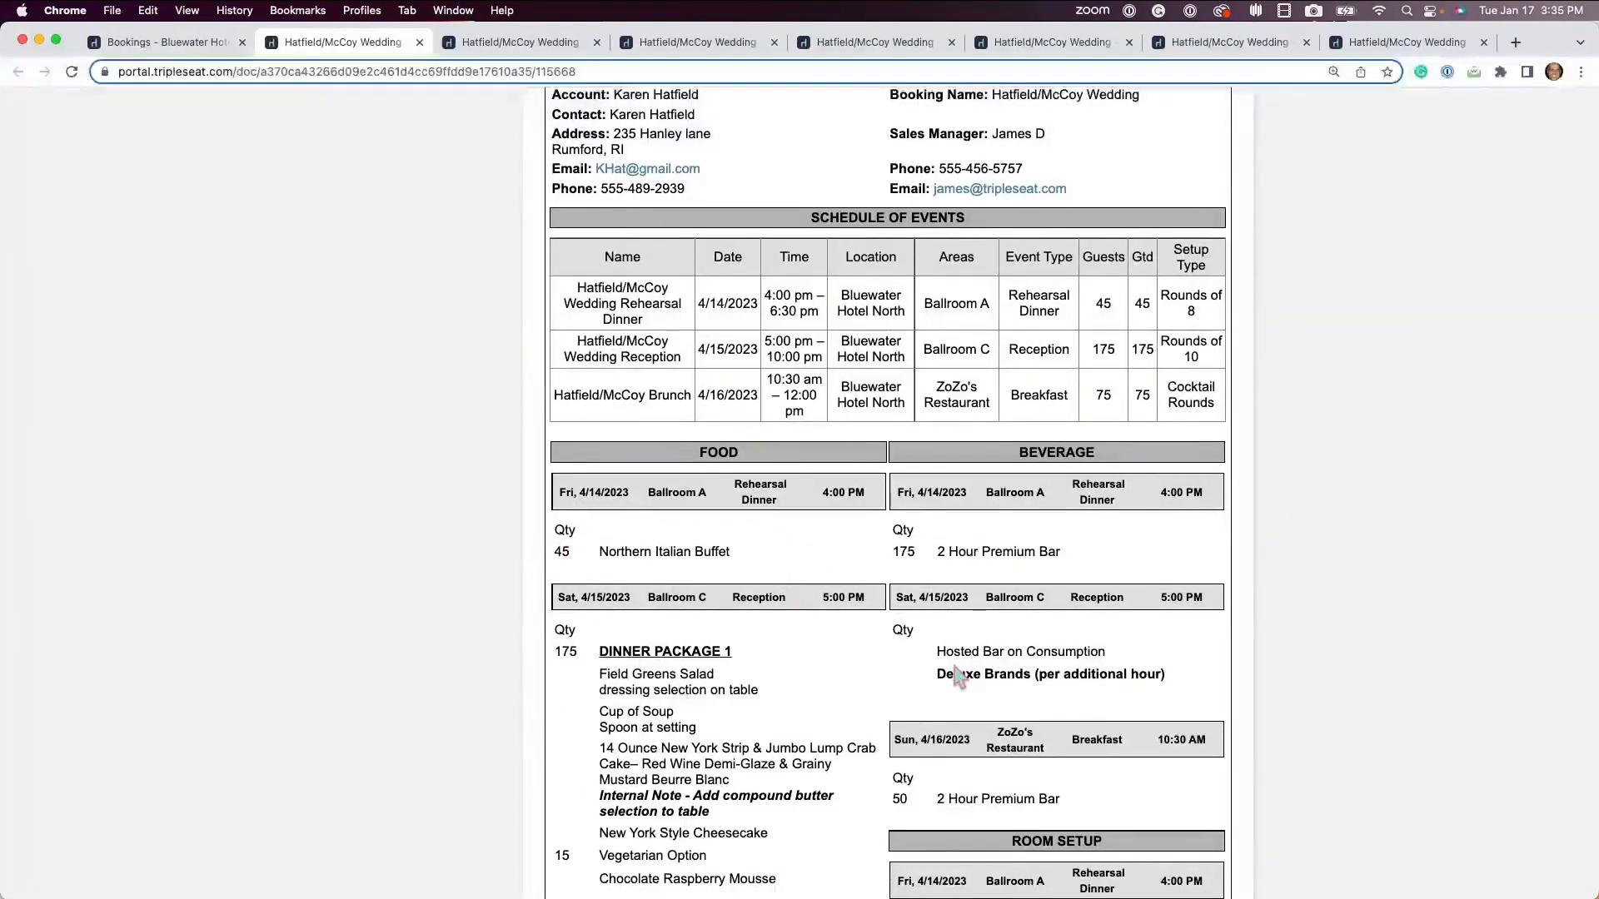
scroll(958, 676, up, 6)
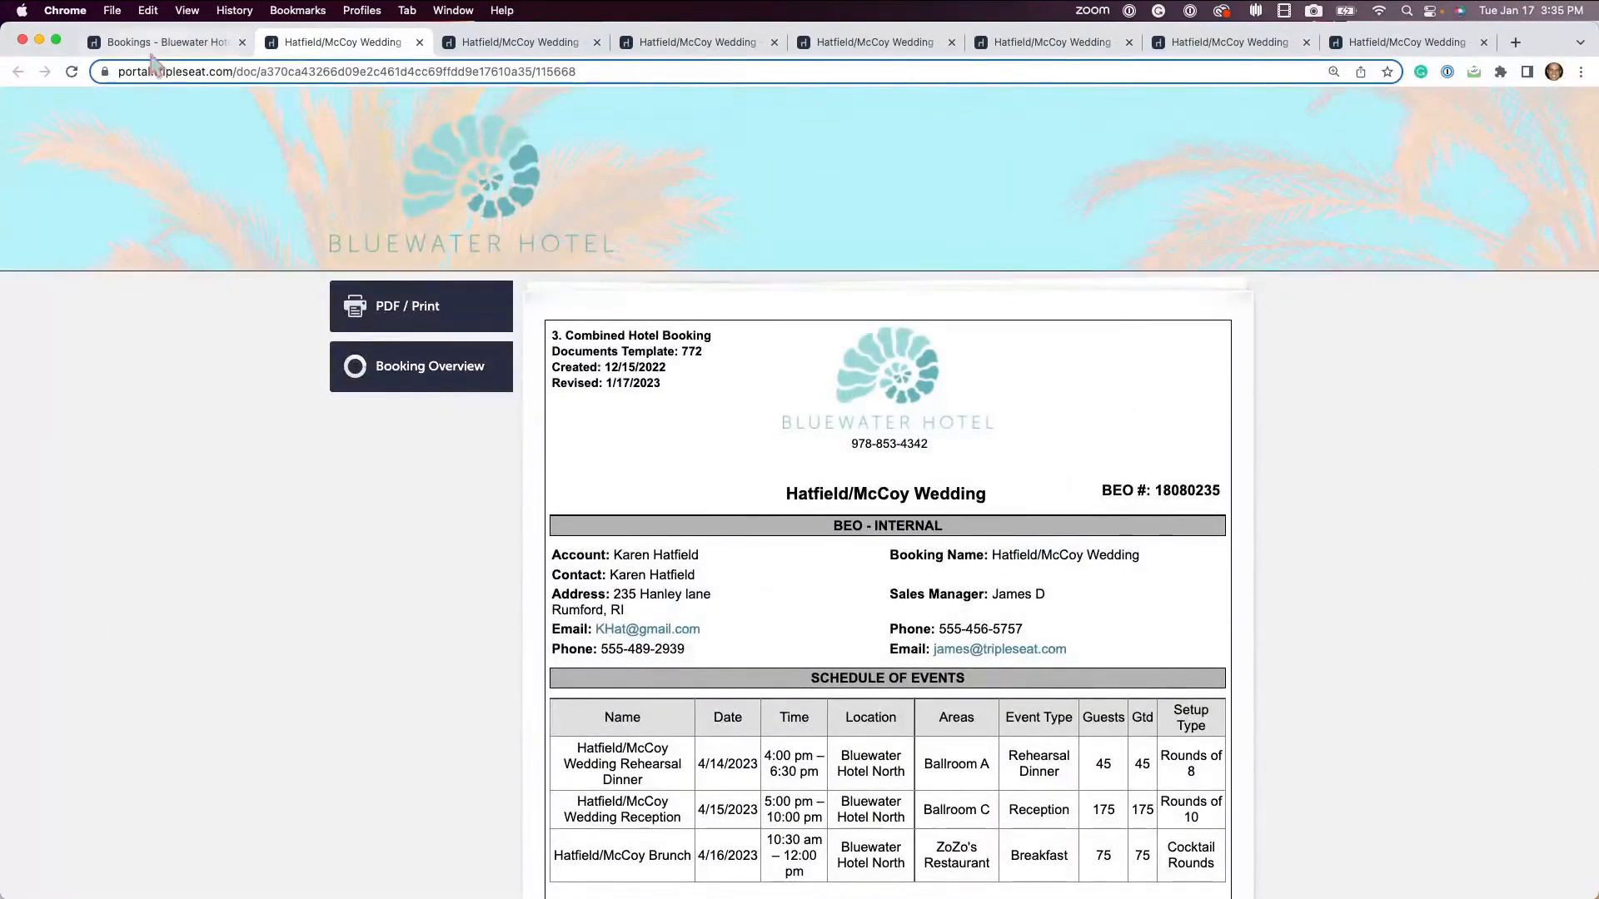
Step: Open the BEO layout of the 3. Combined Hotel Booking Documents Template from the document settings
click(158, 46)
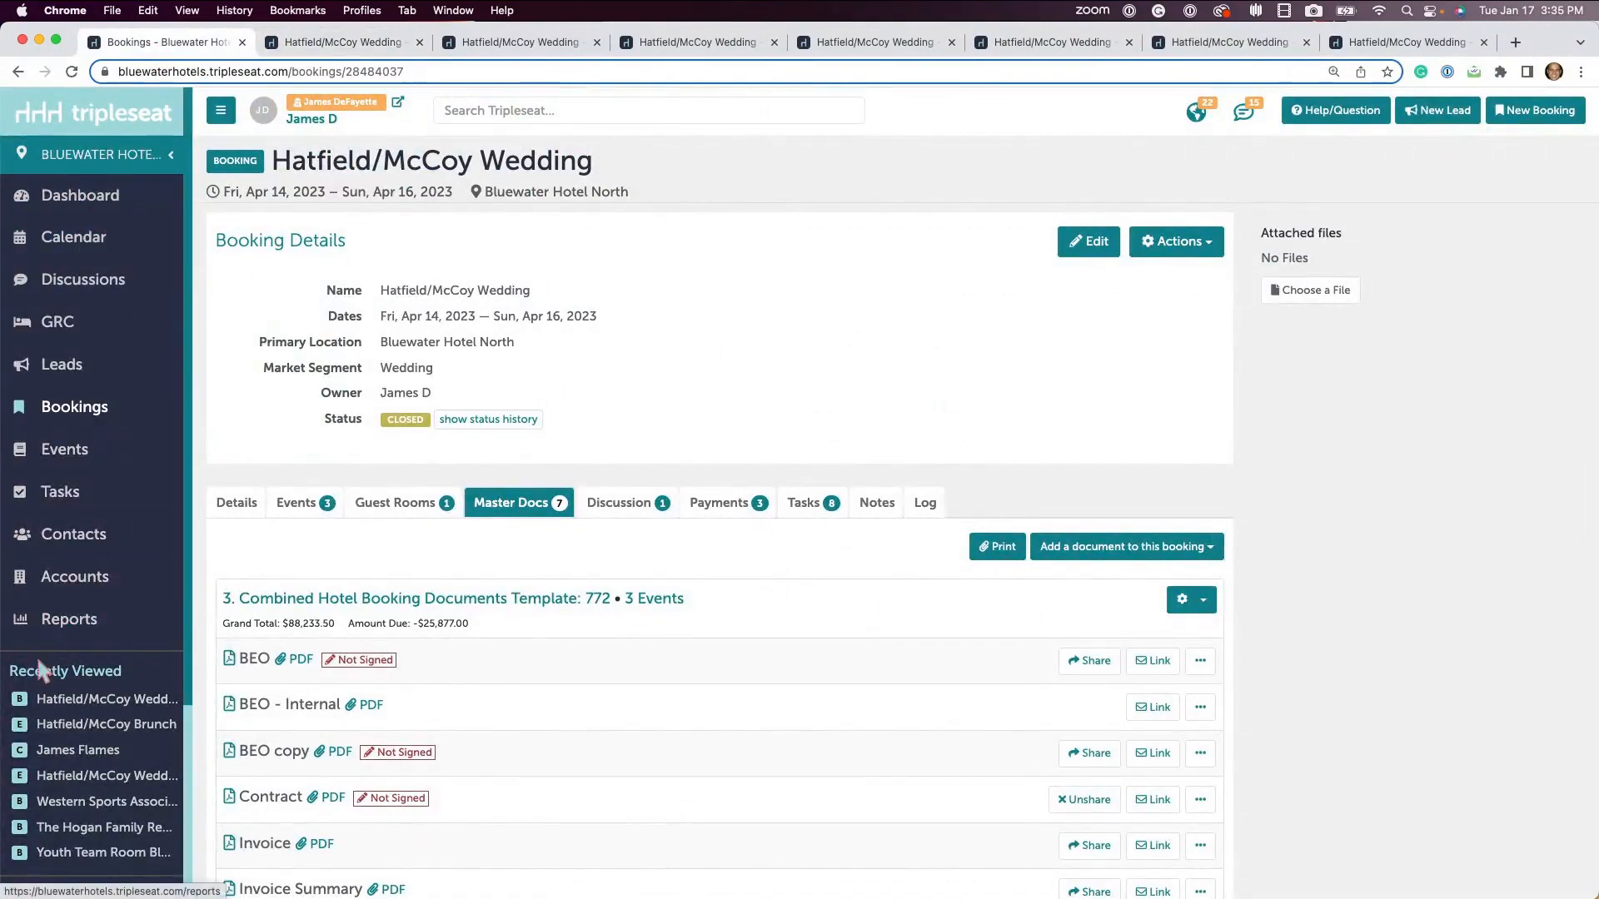
scroll(39, 670, down, 2)
scroll(39, 671, down, 5)
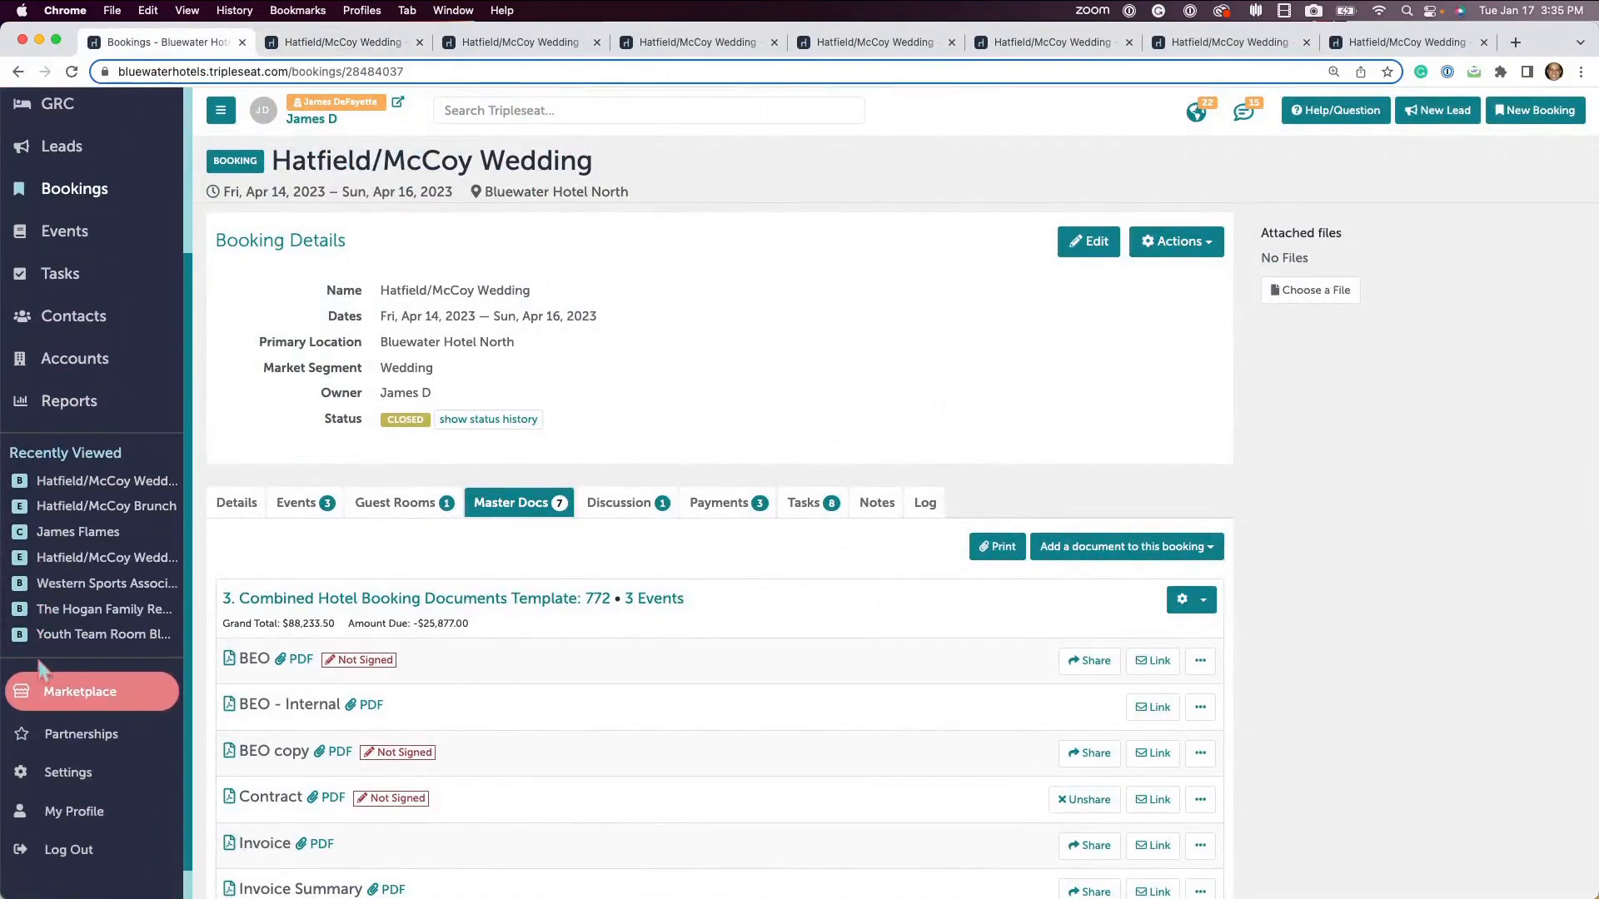
click(69, 770)
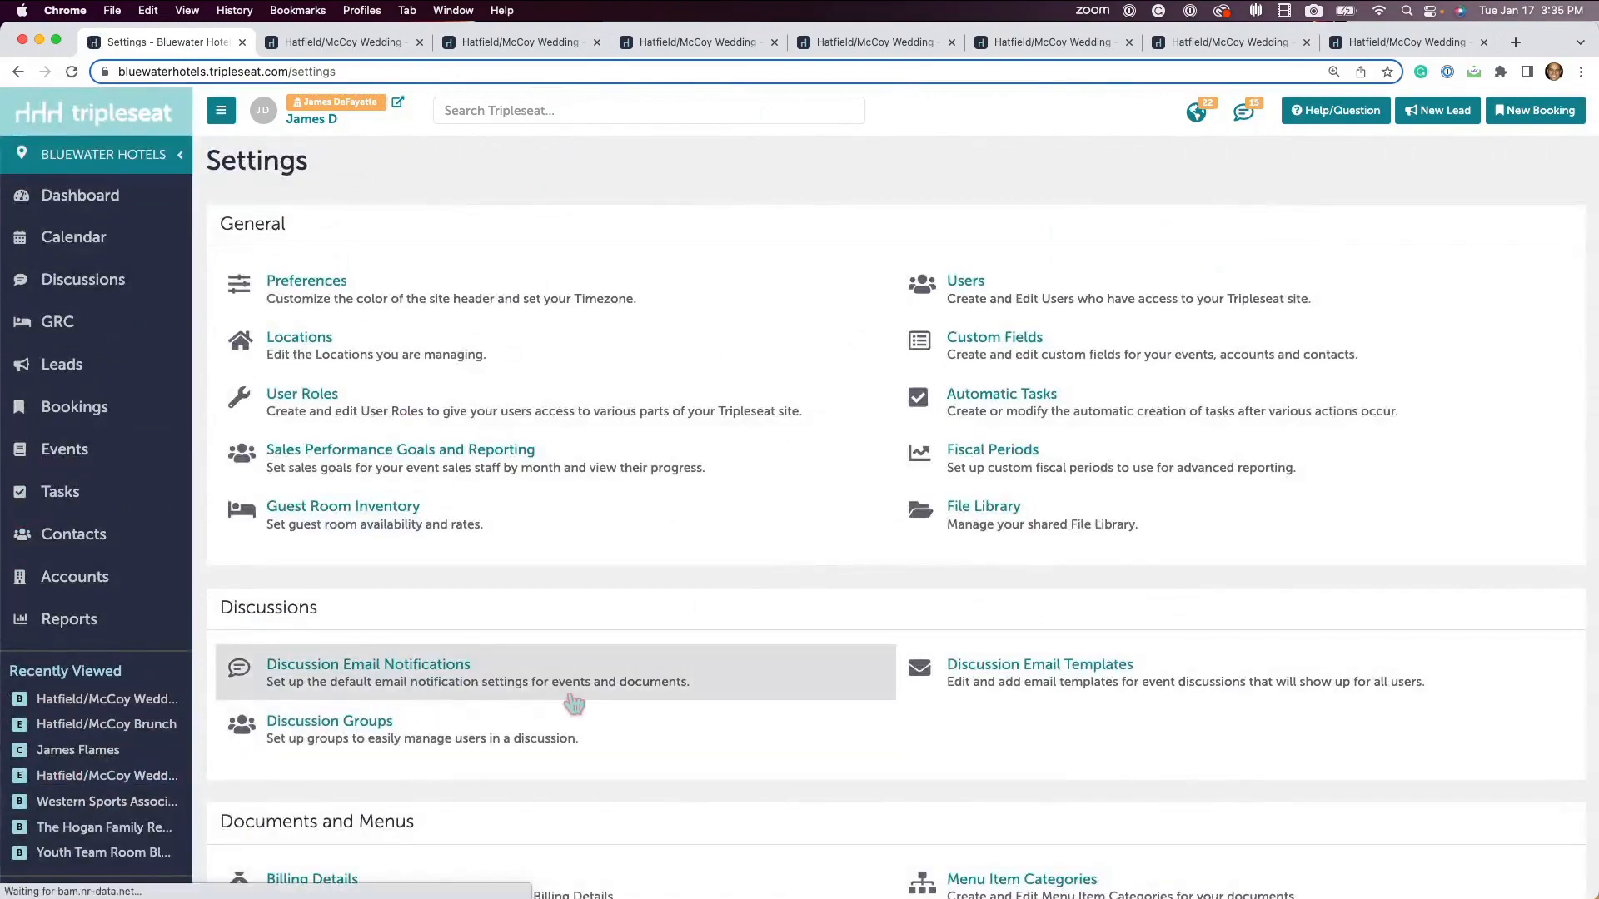
scroll(573, 700, down, 3)
scroll(575, 704, down, 5)
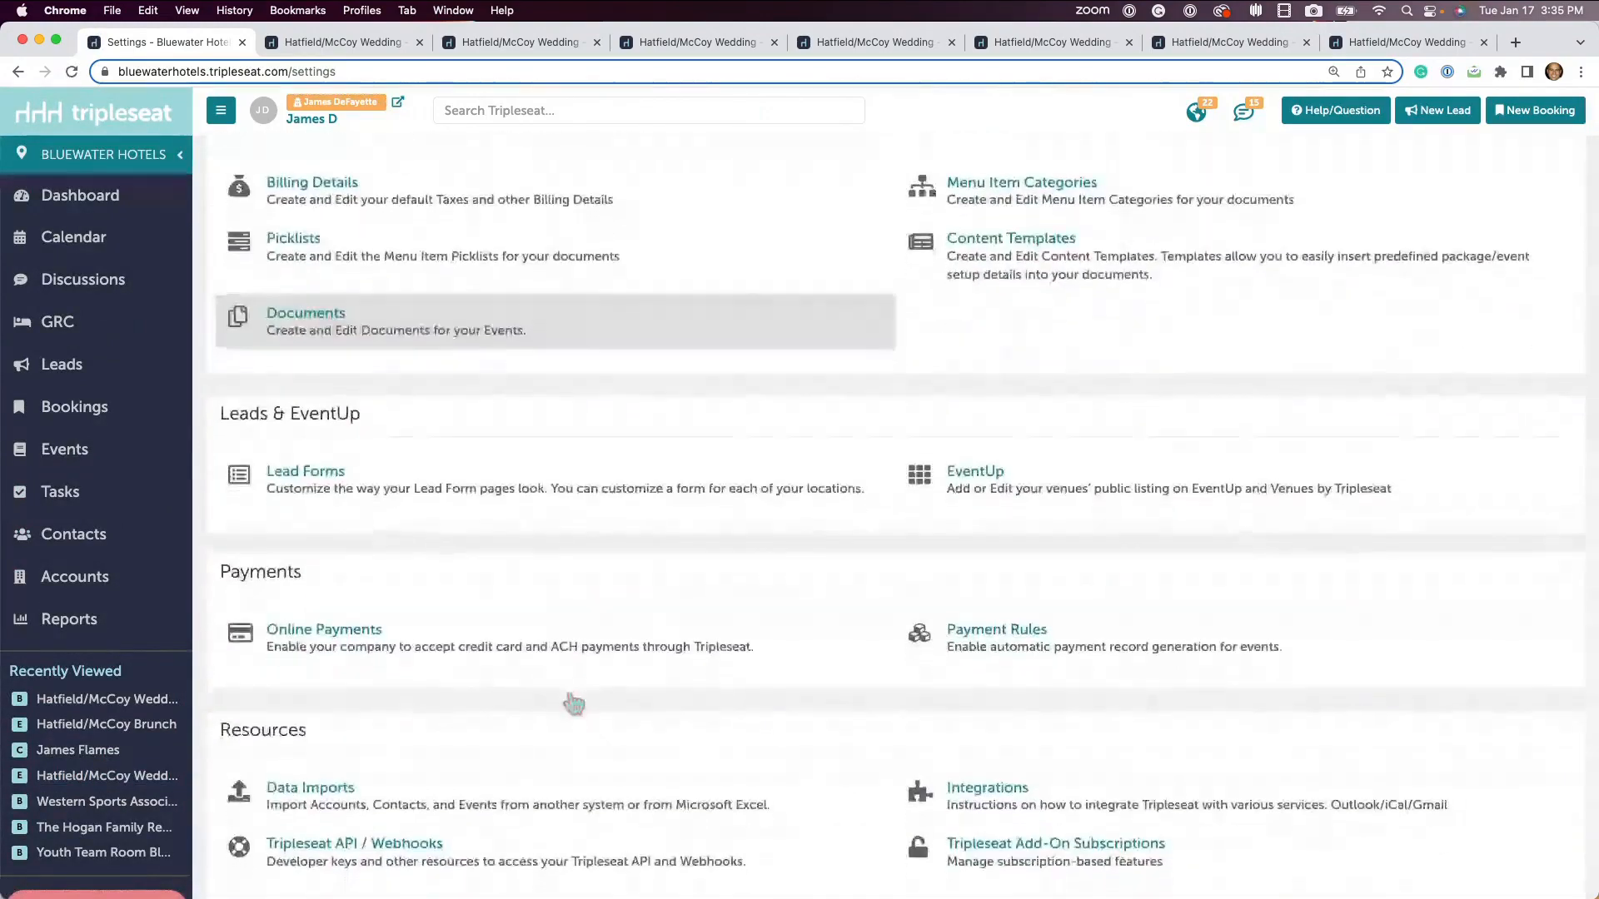
scroll(575, 706, down, 1)
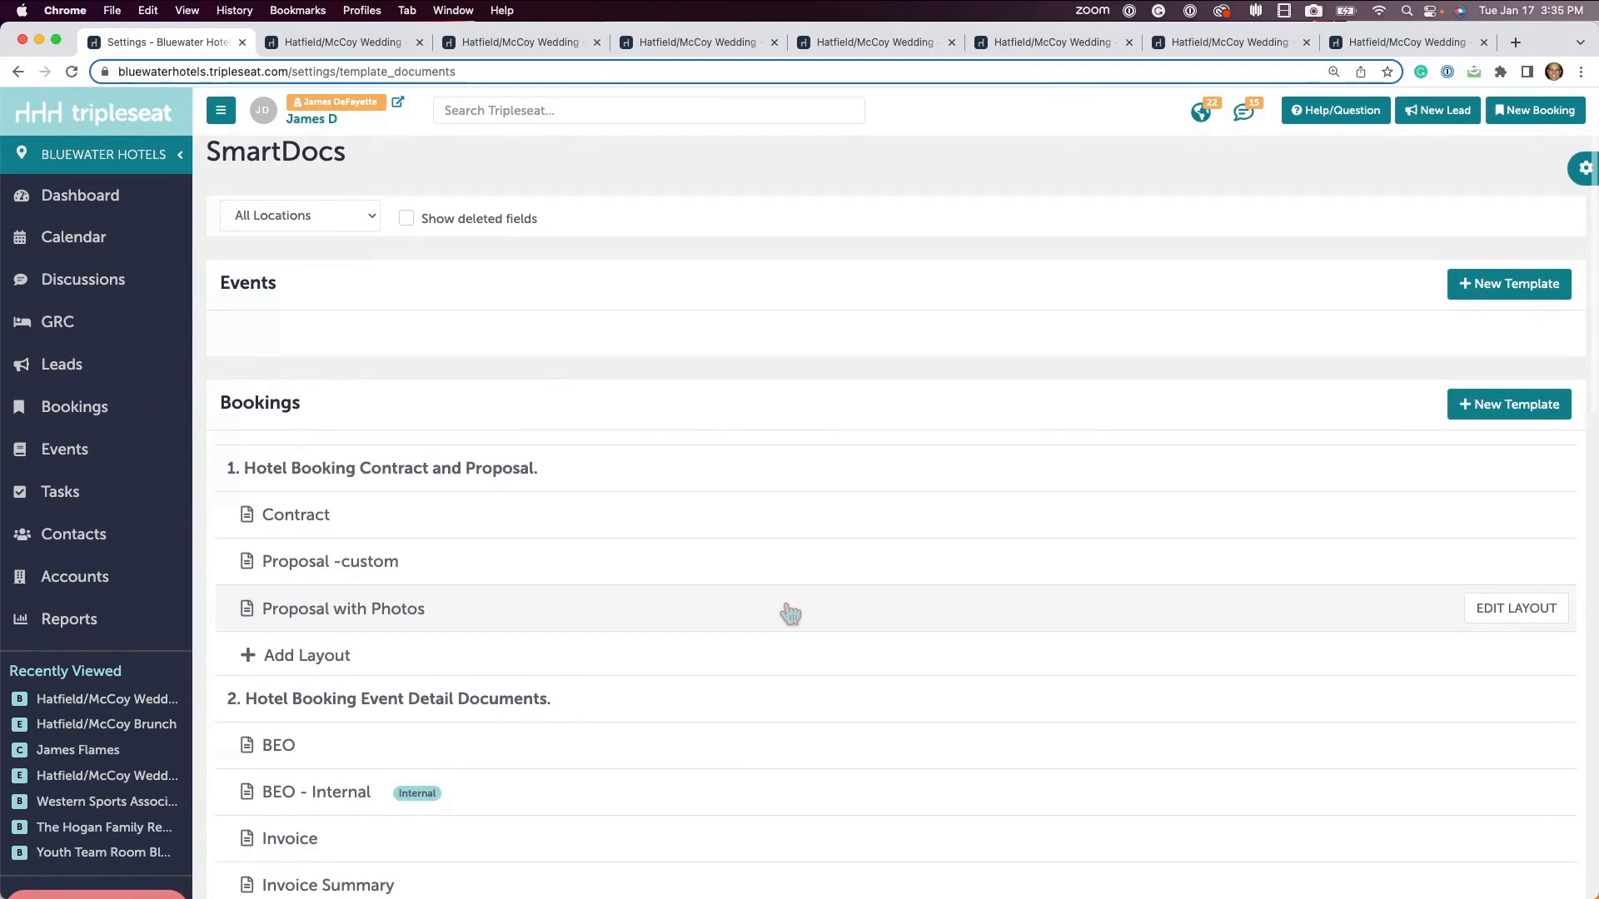
scroll(633, 587, down, 5)
click(482, 561)
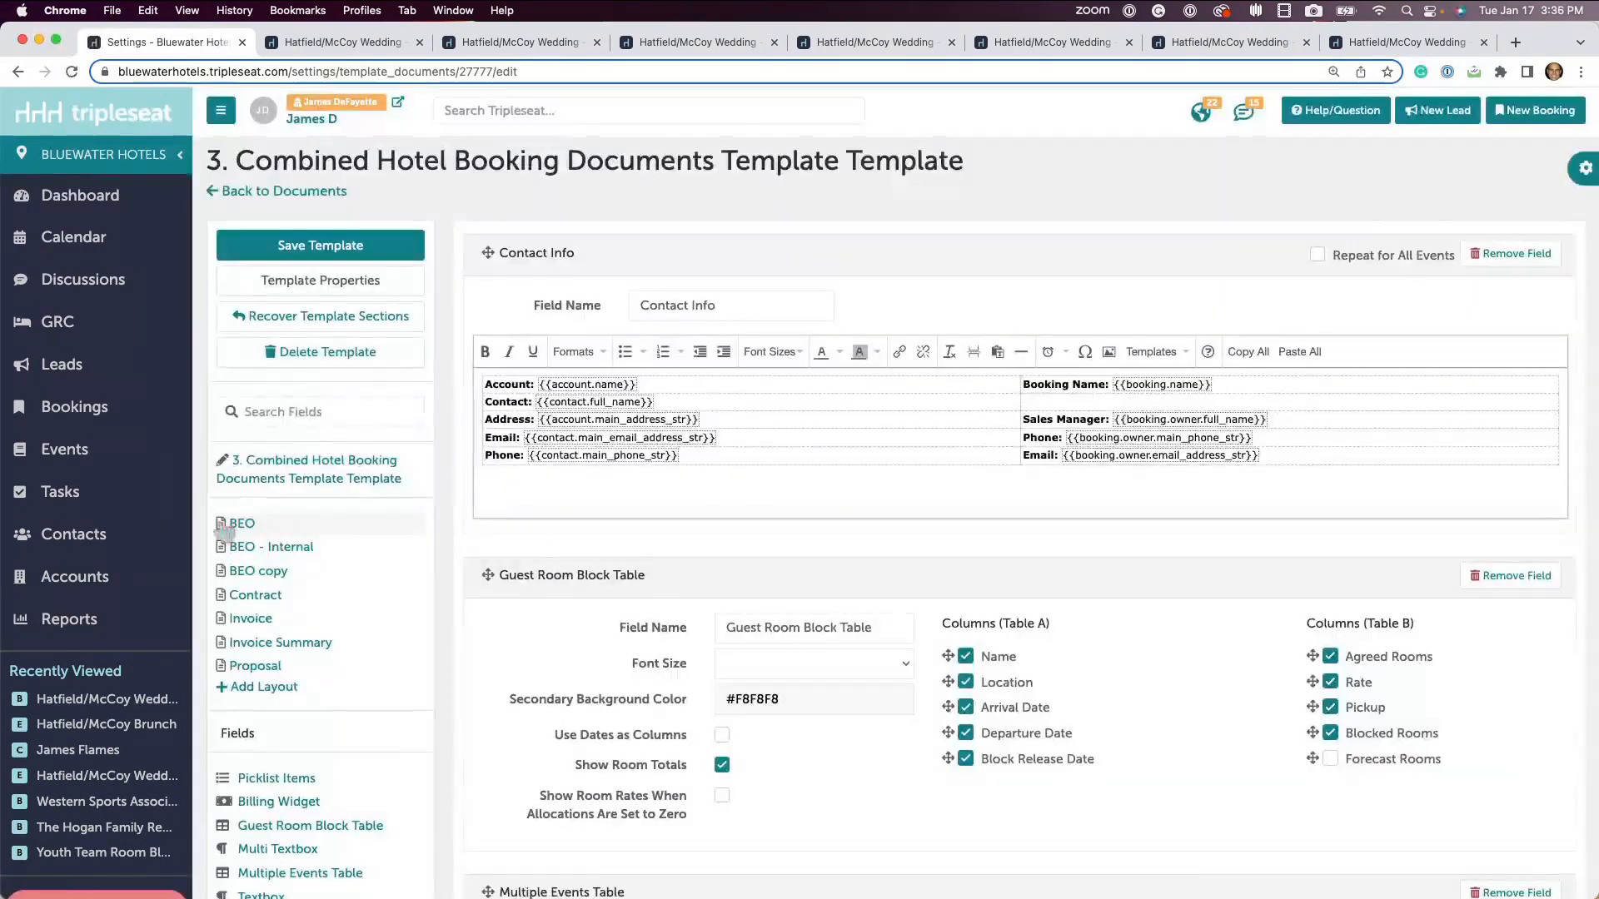
click(237, 528)
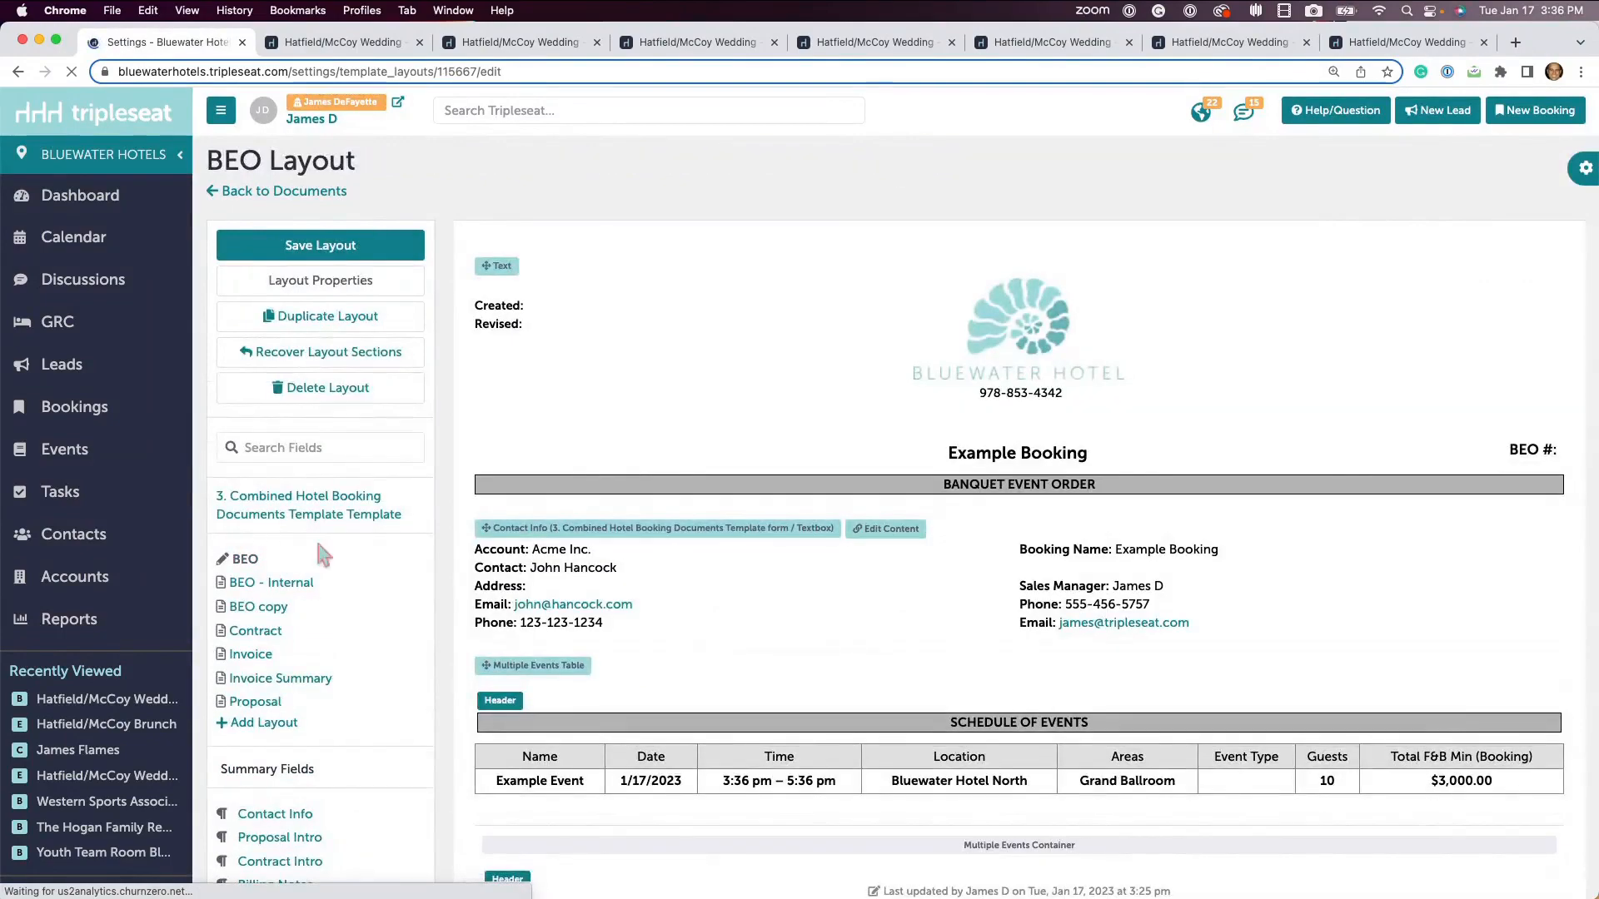
Step: Examine the description, layout style and text alignment options of the Food field in the BEO layout
scroll(892, 709, down, 3)
scroll(891, 709, down, 10)
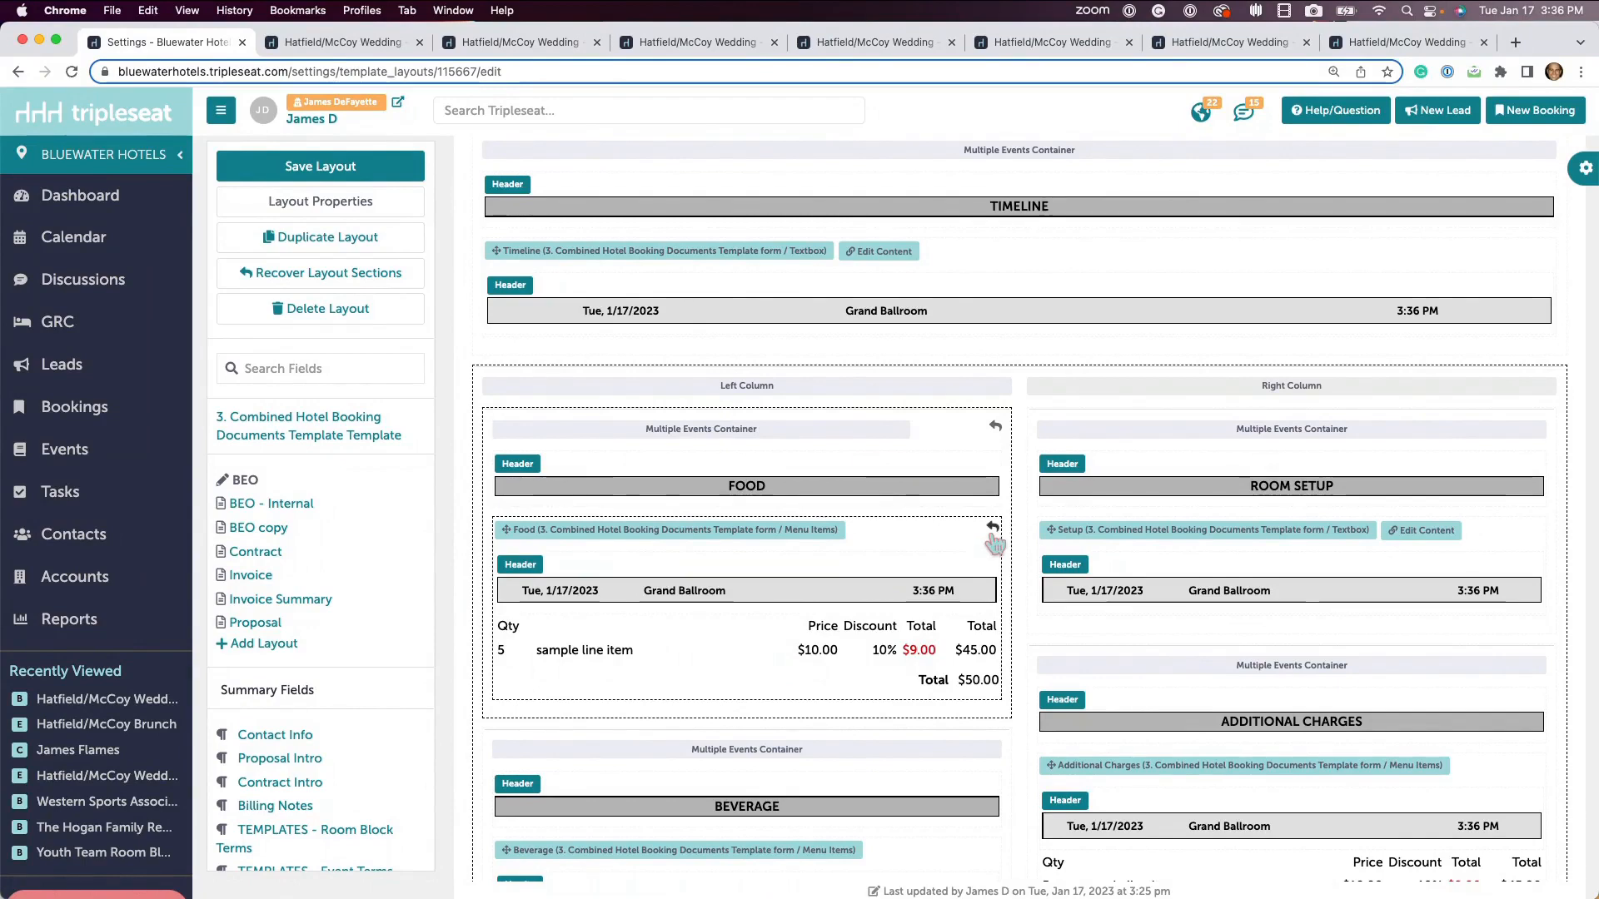
click(706, 658)
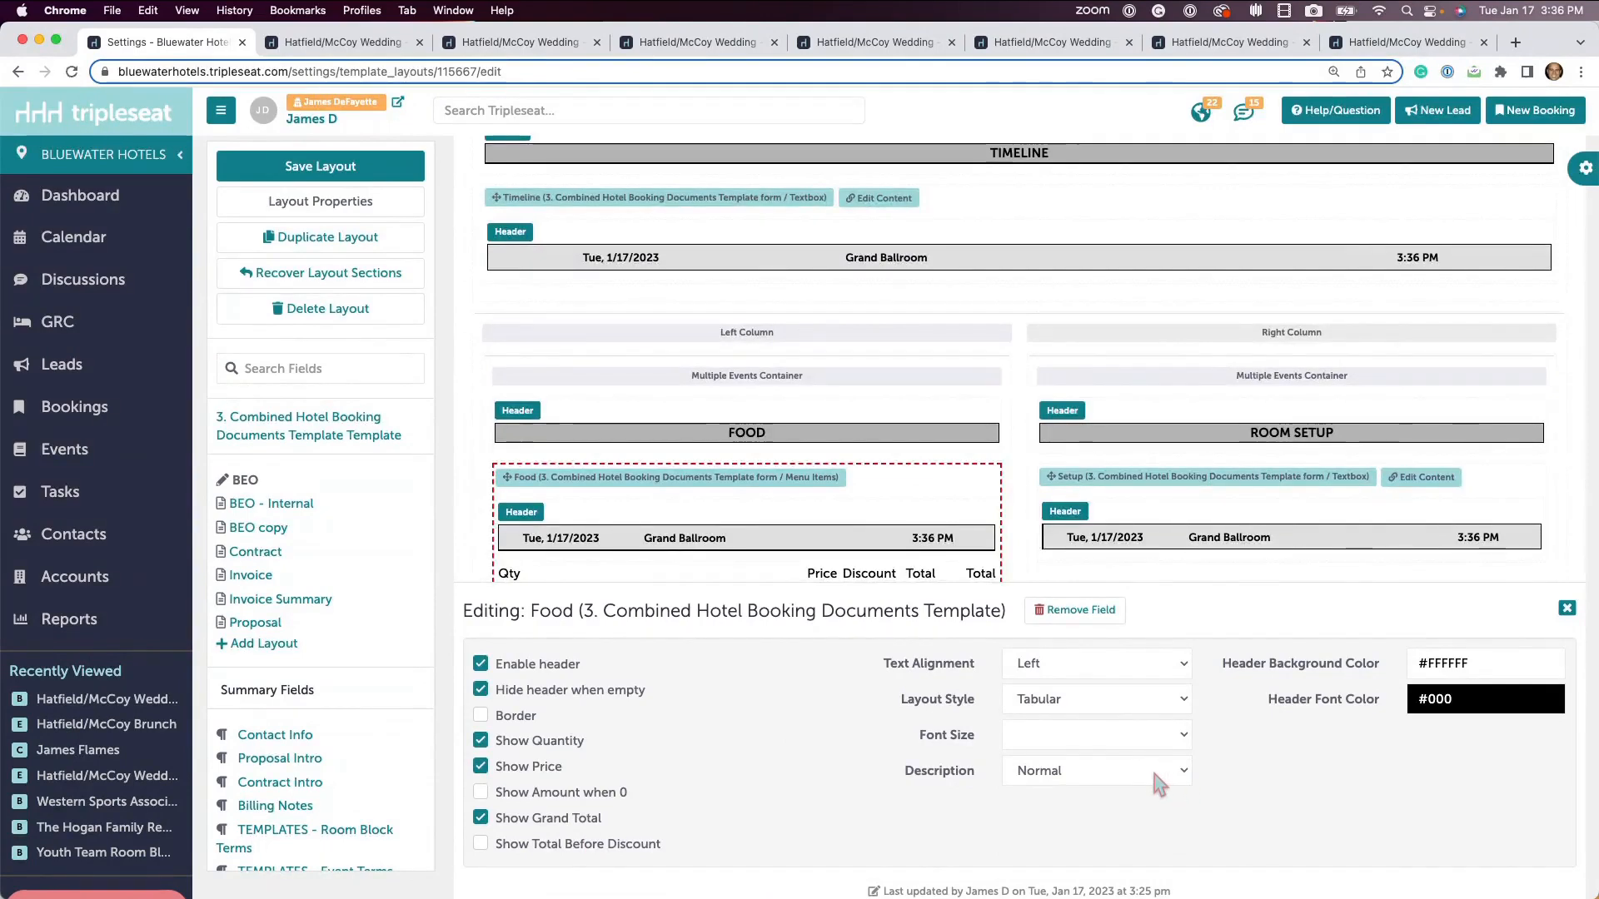
click(1182, 773)
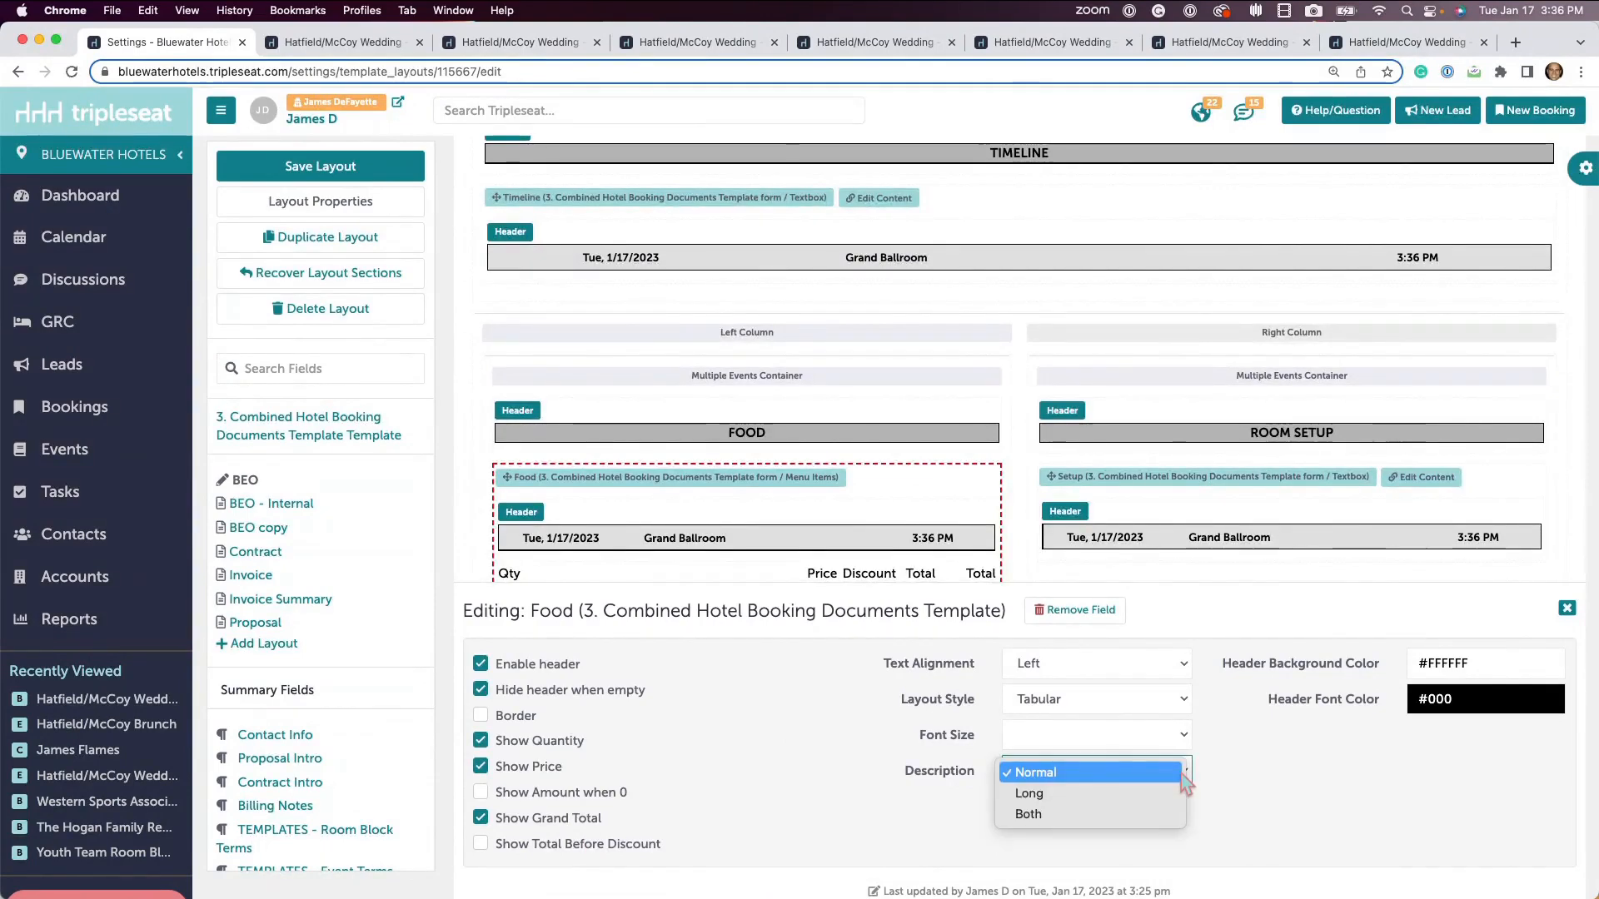
click(1182, 774)
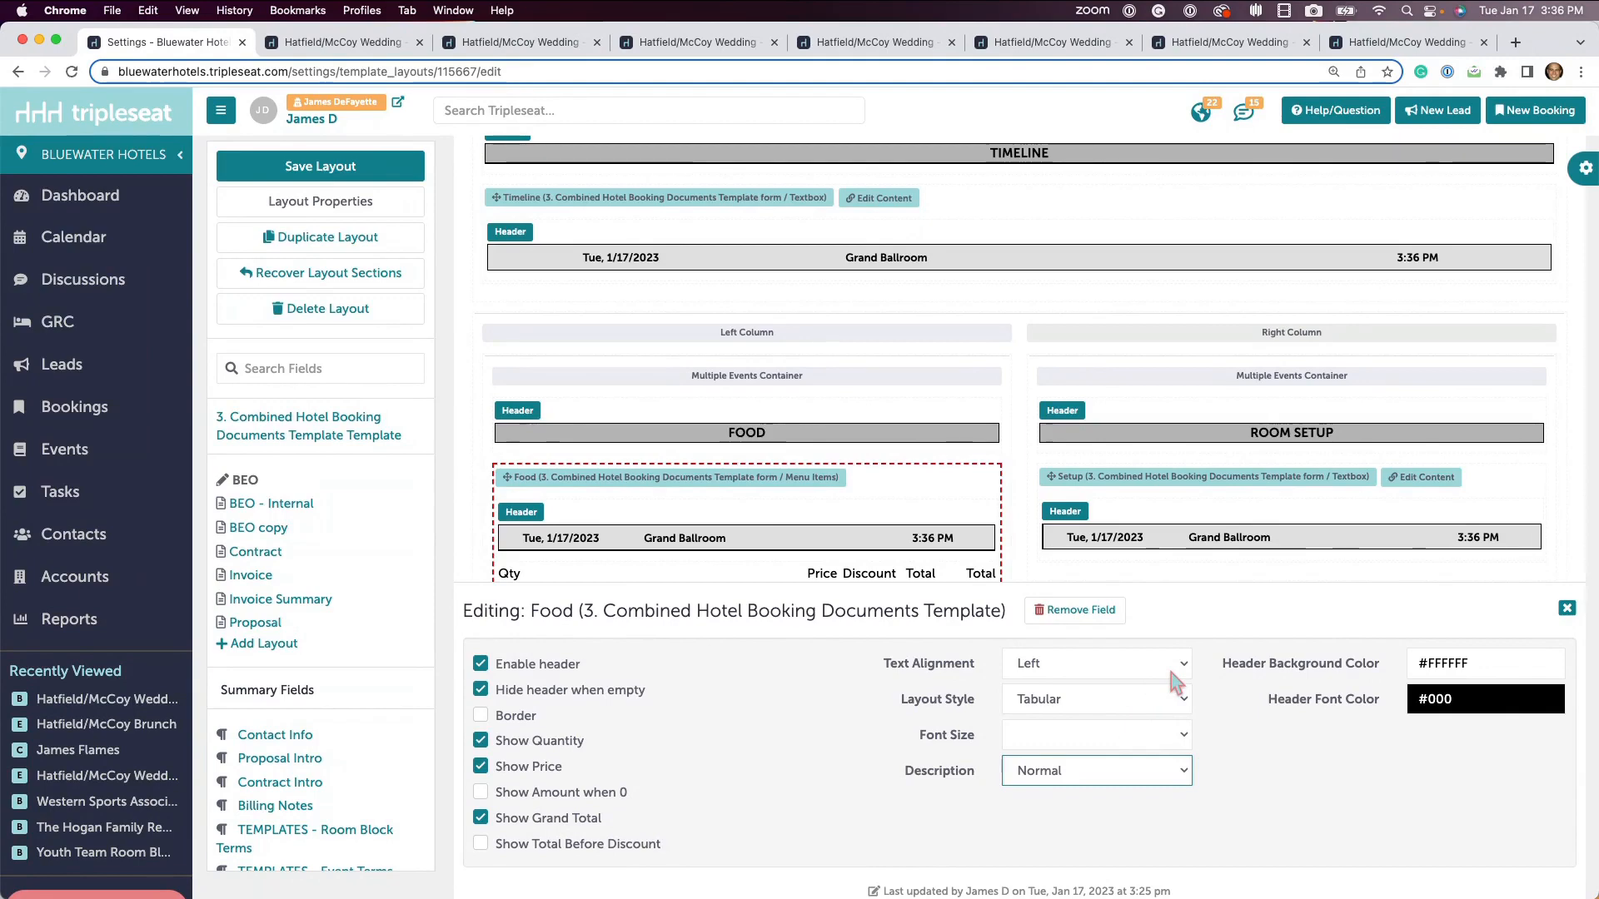
click(1180, 707)
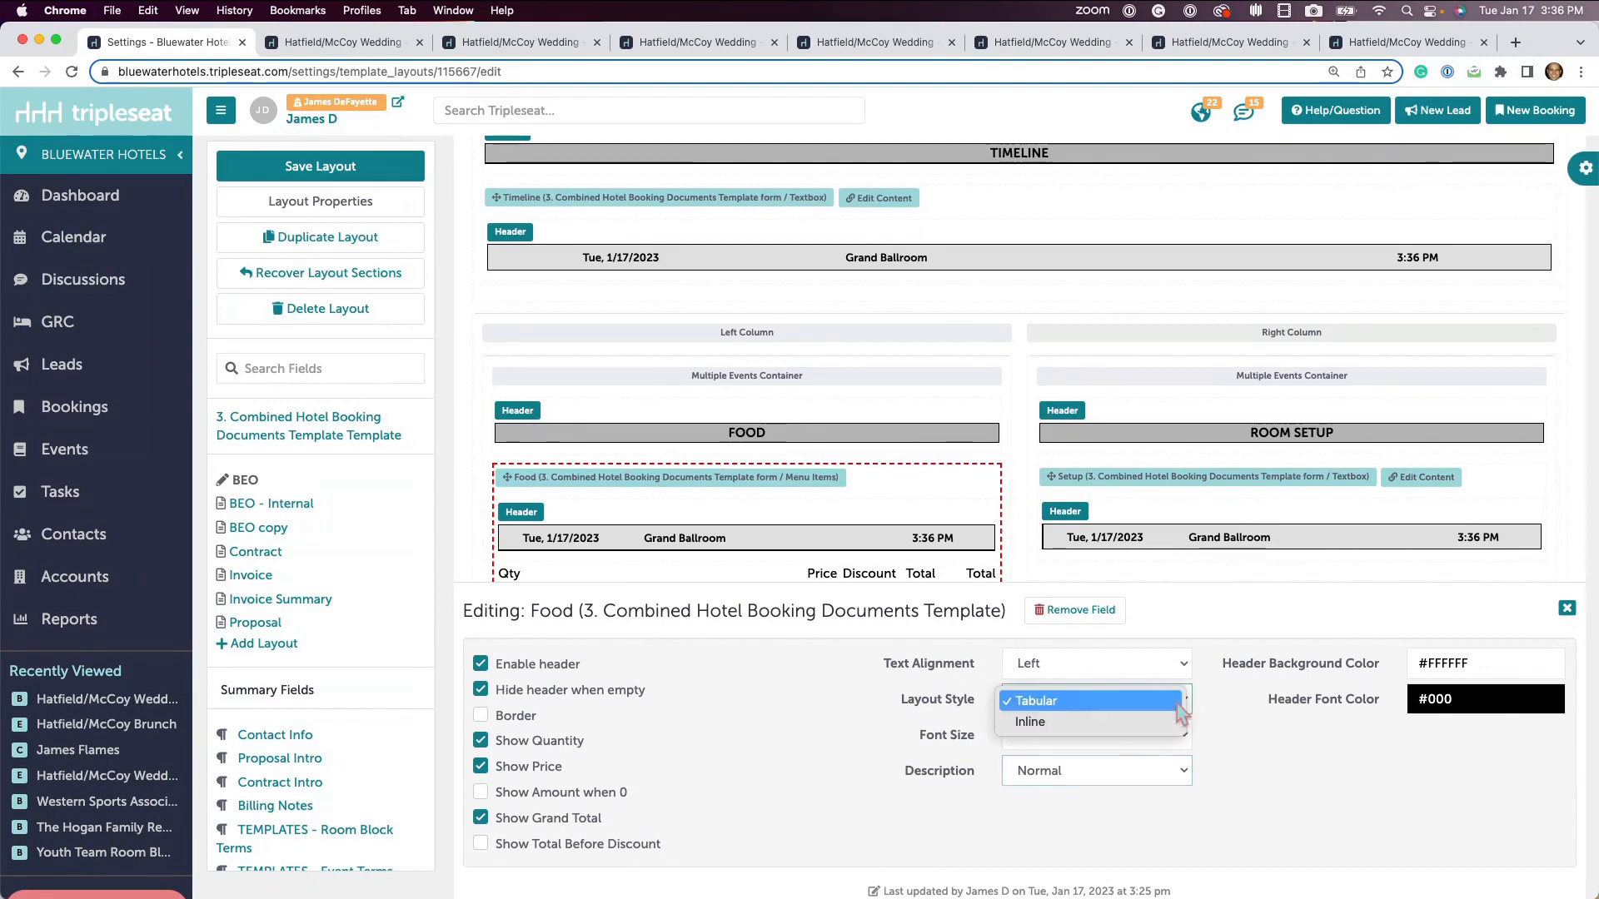
click(1219, 731)
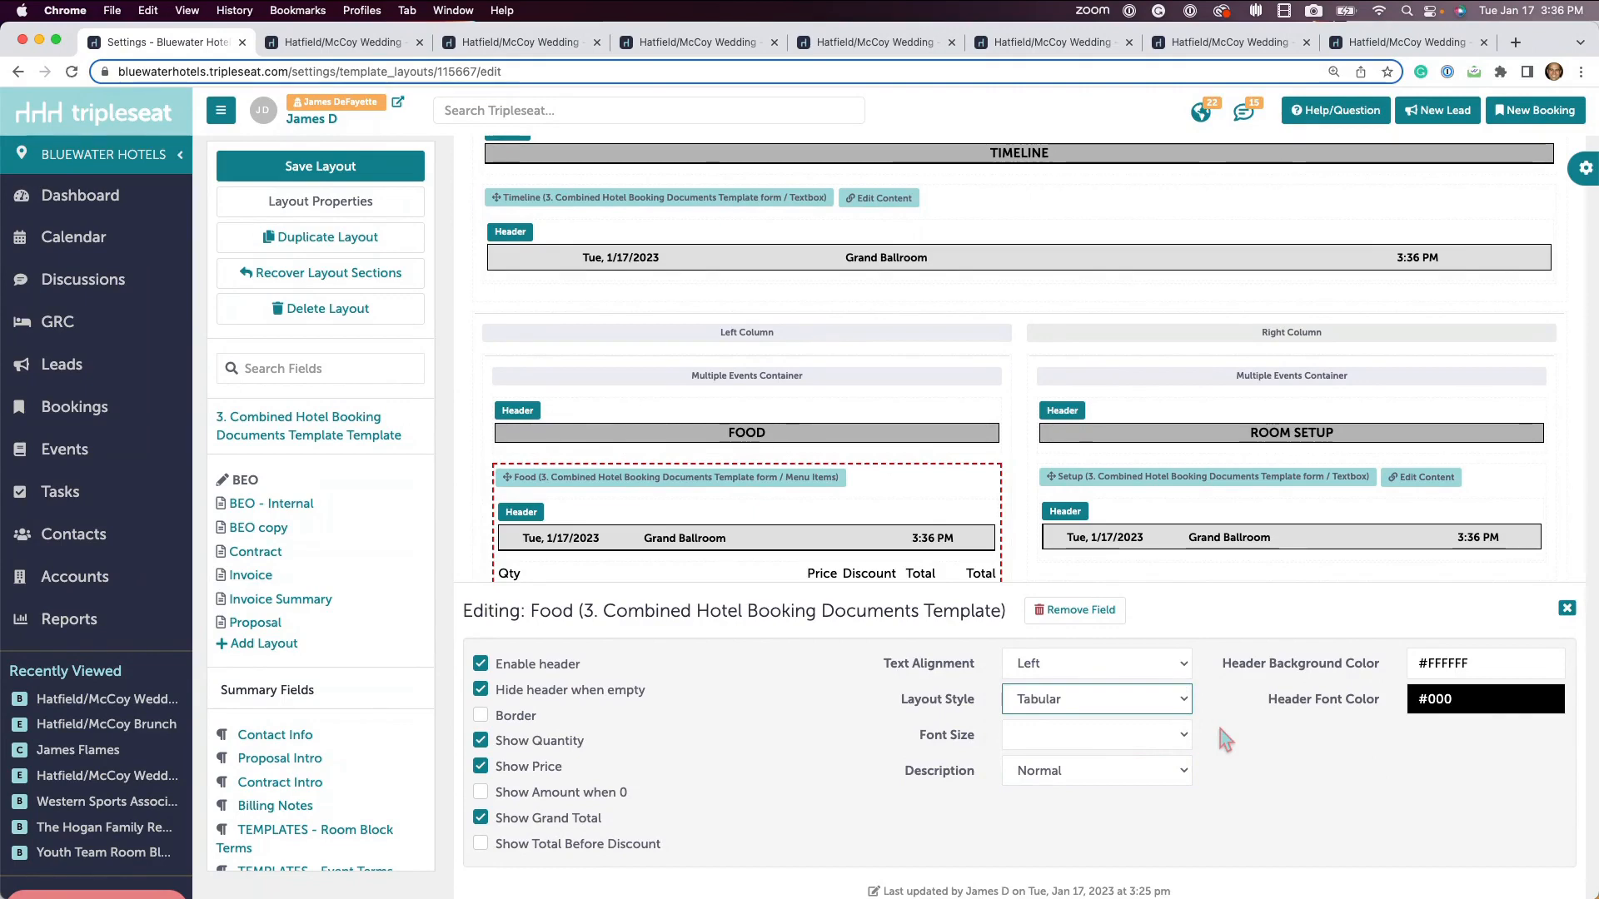
click(1188, 665)
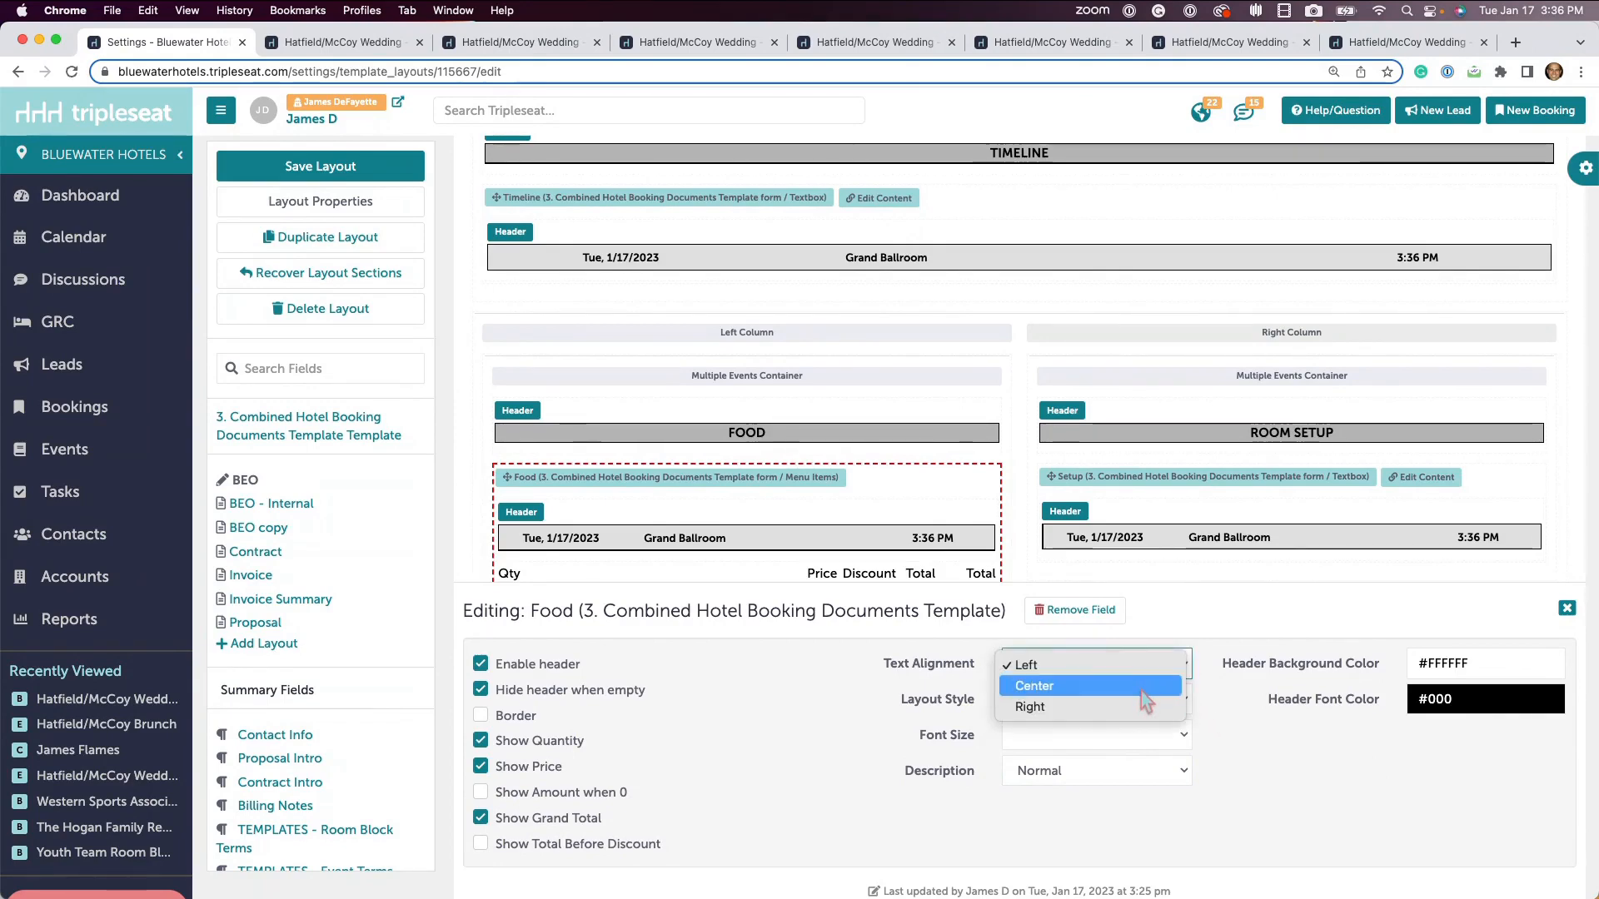
click(1238, 708)
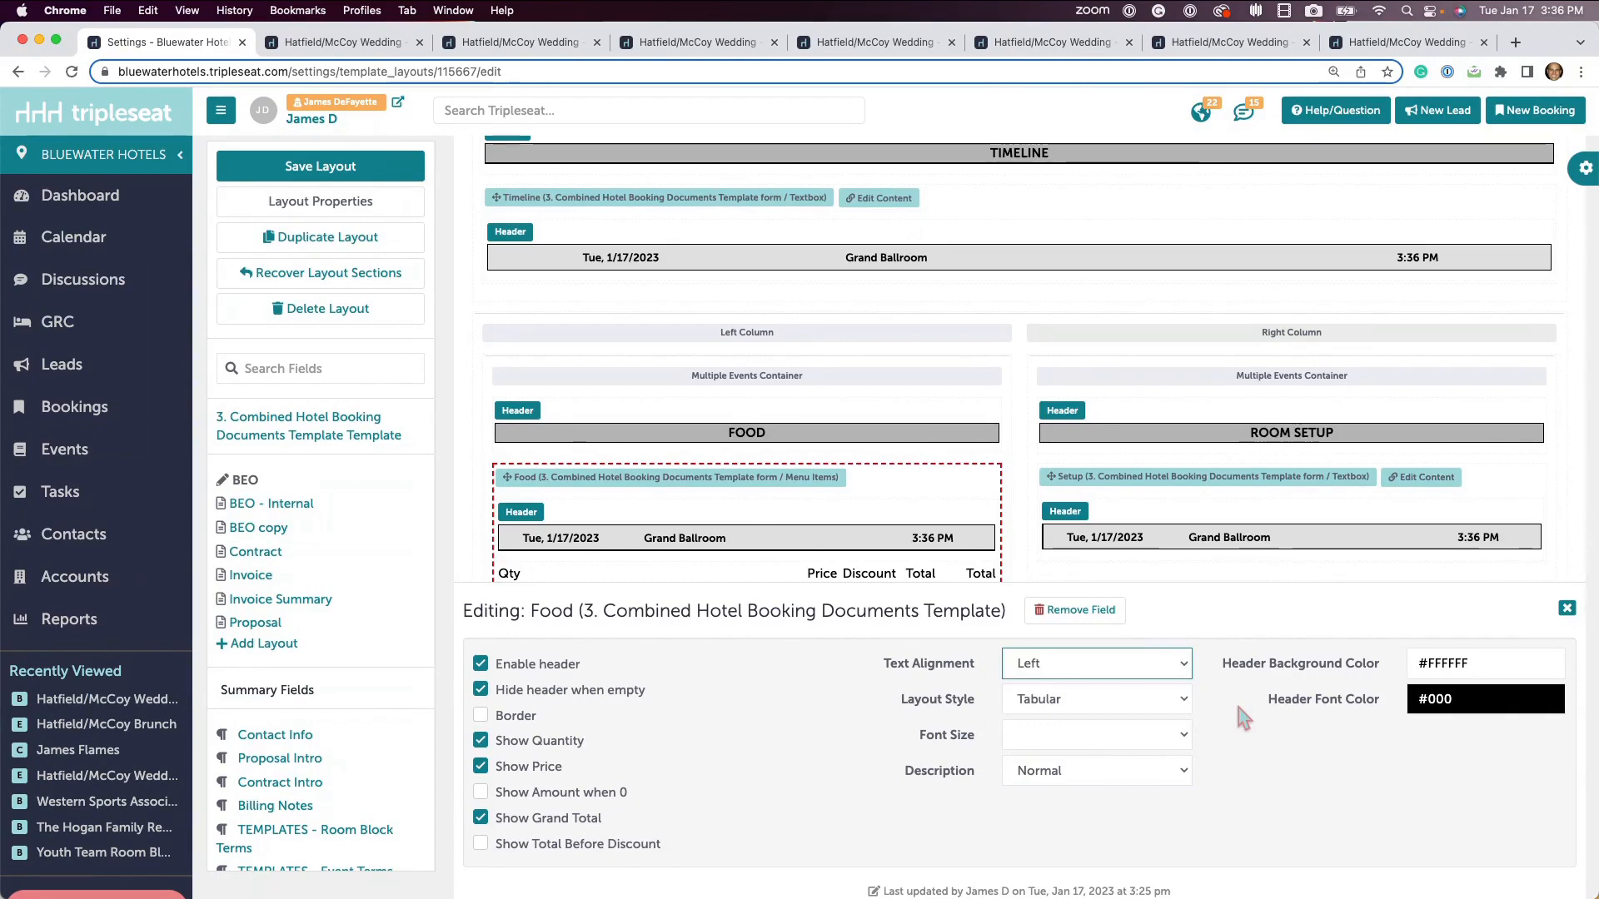
click(1566, 608)
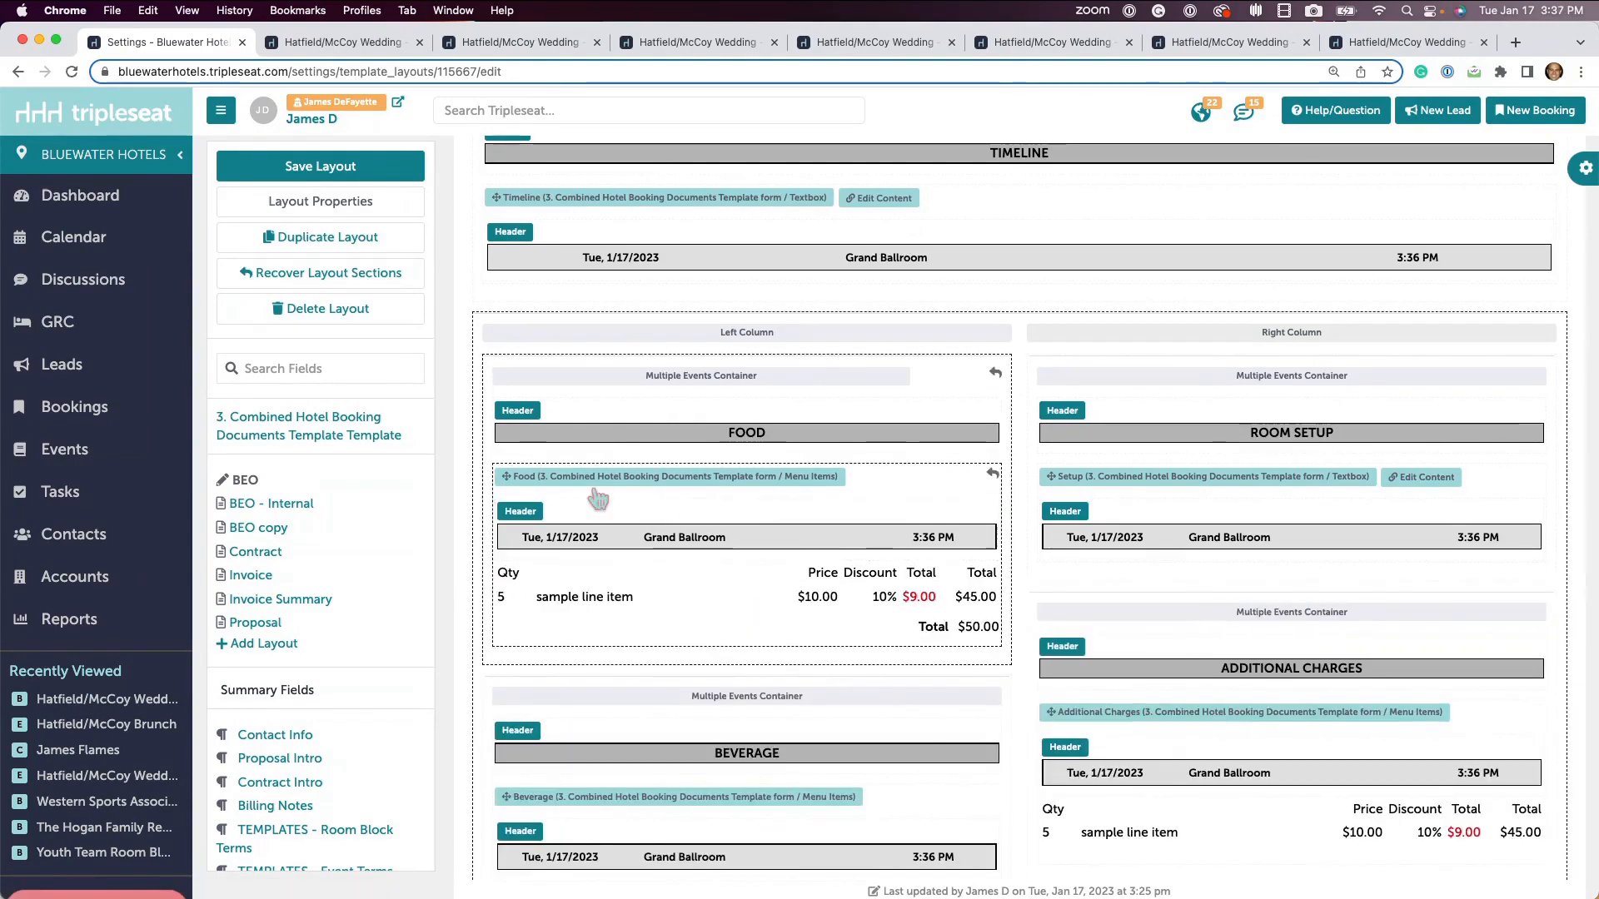
Step: Open the BEO - Internal layout and check the settings of its Food field
click(276, 505)
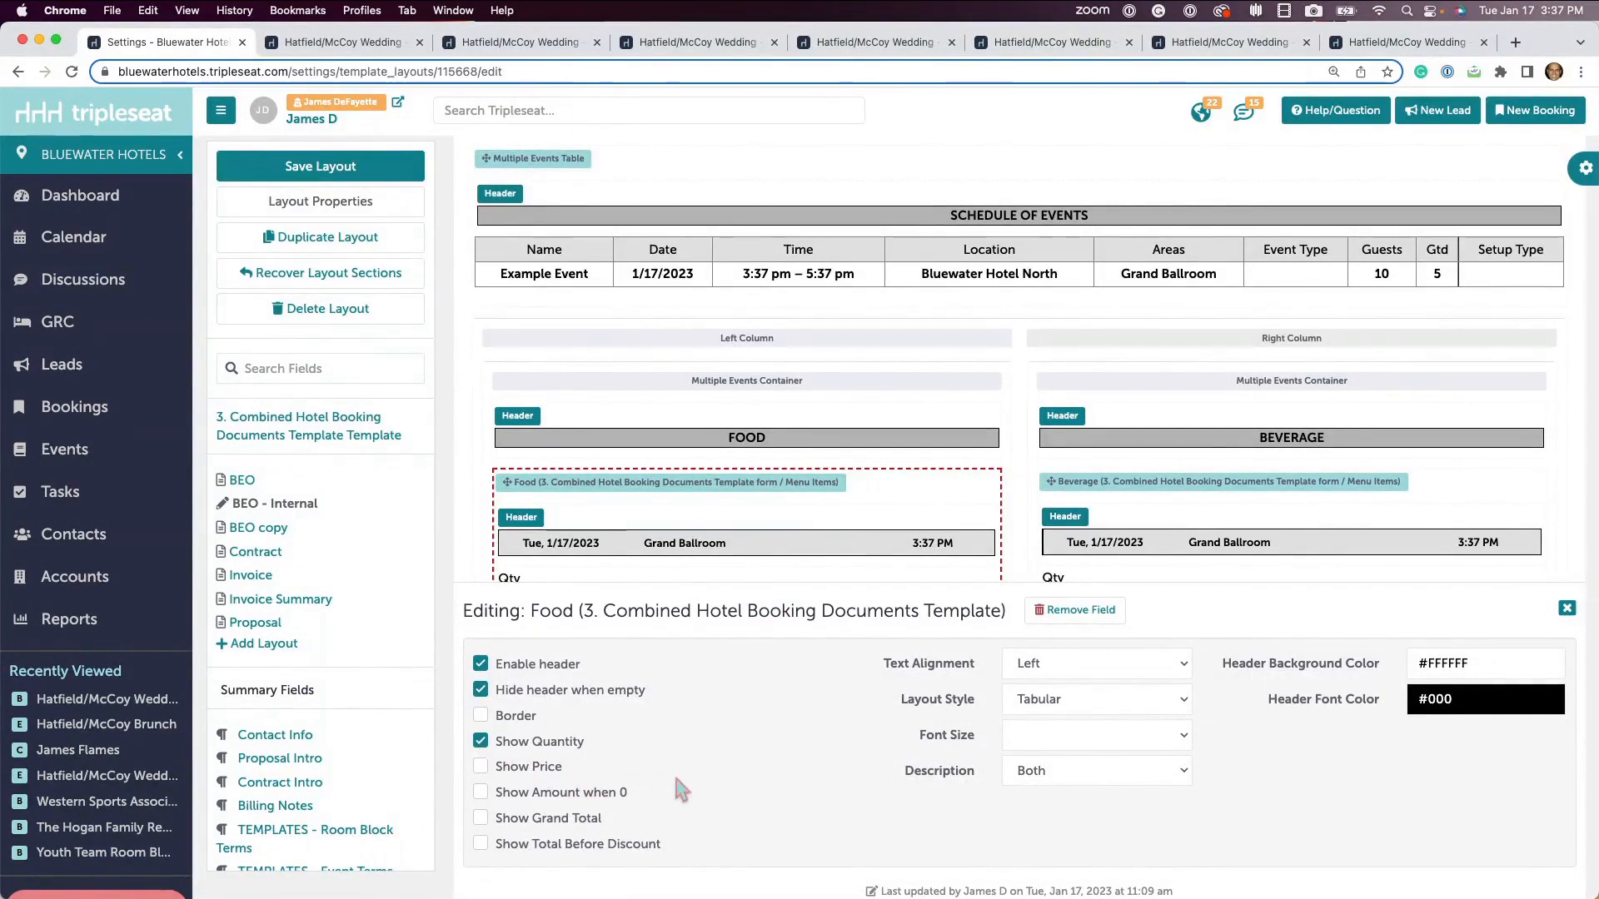
click(1566, 609)
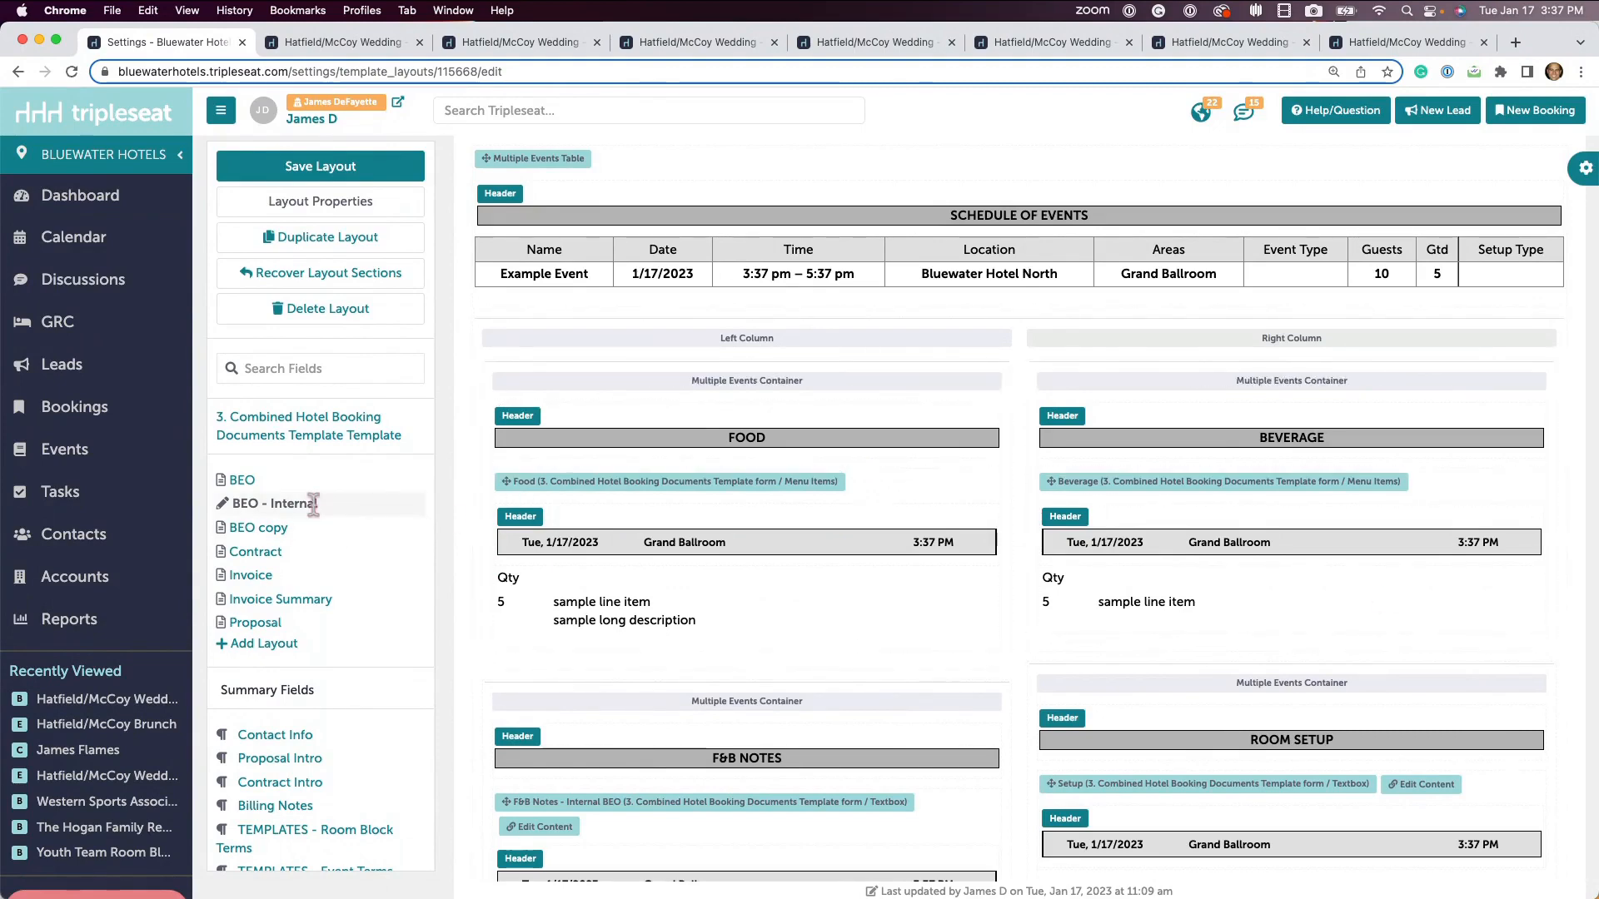
scroll(292, 500, up, 1)
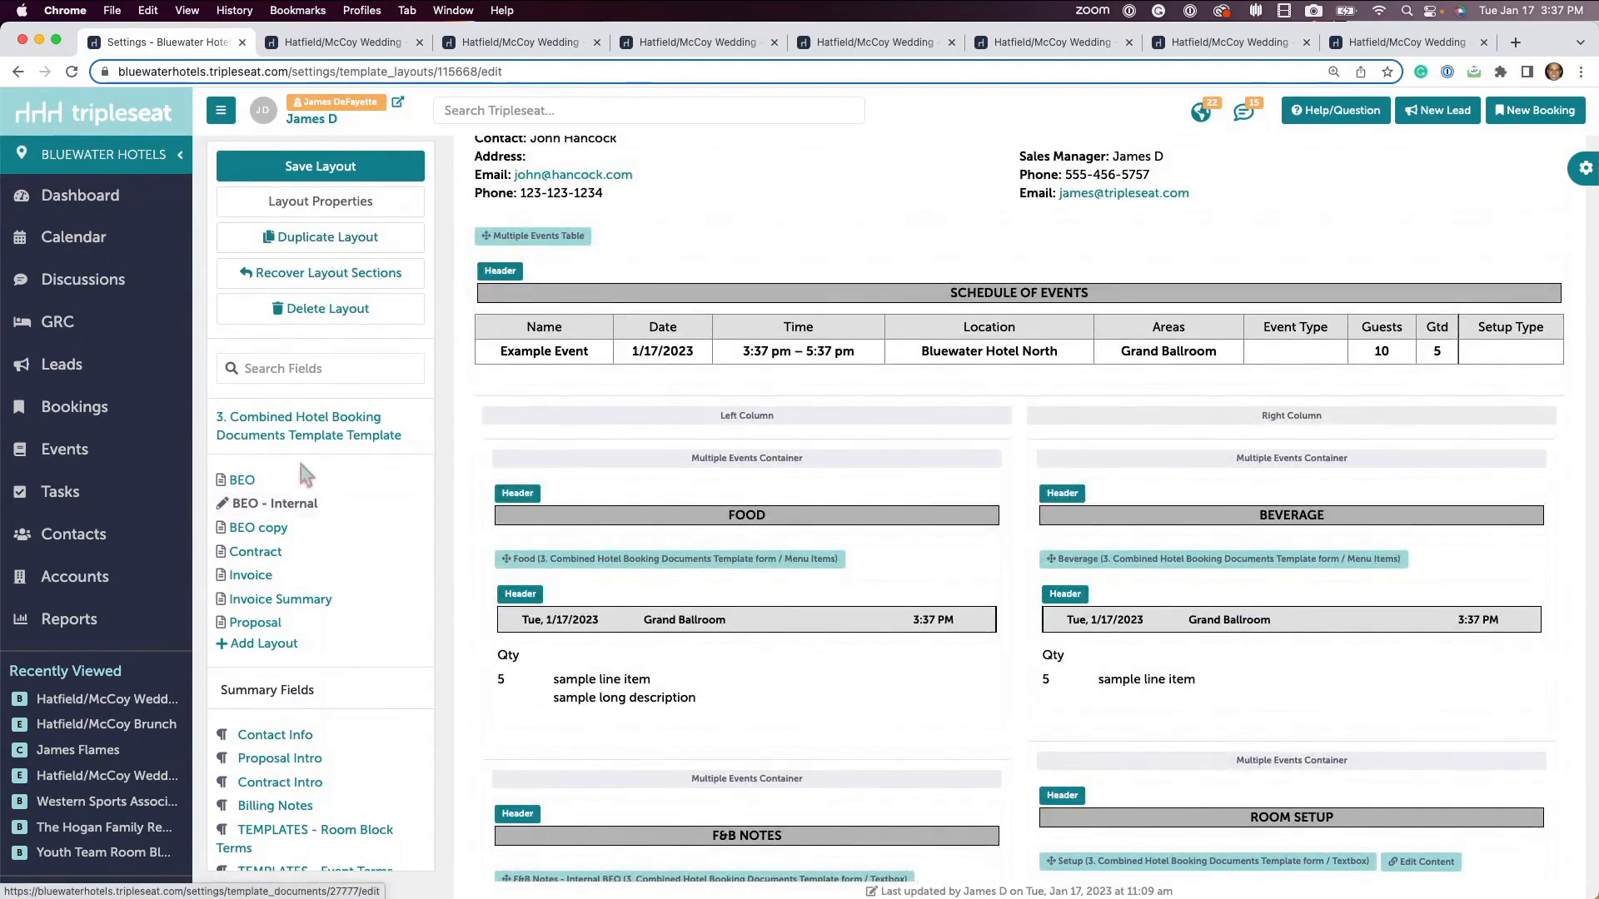
Step: View the BEO copy layout and return to the wedding booking's details
click(260, 535)
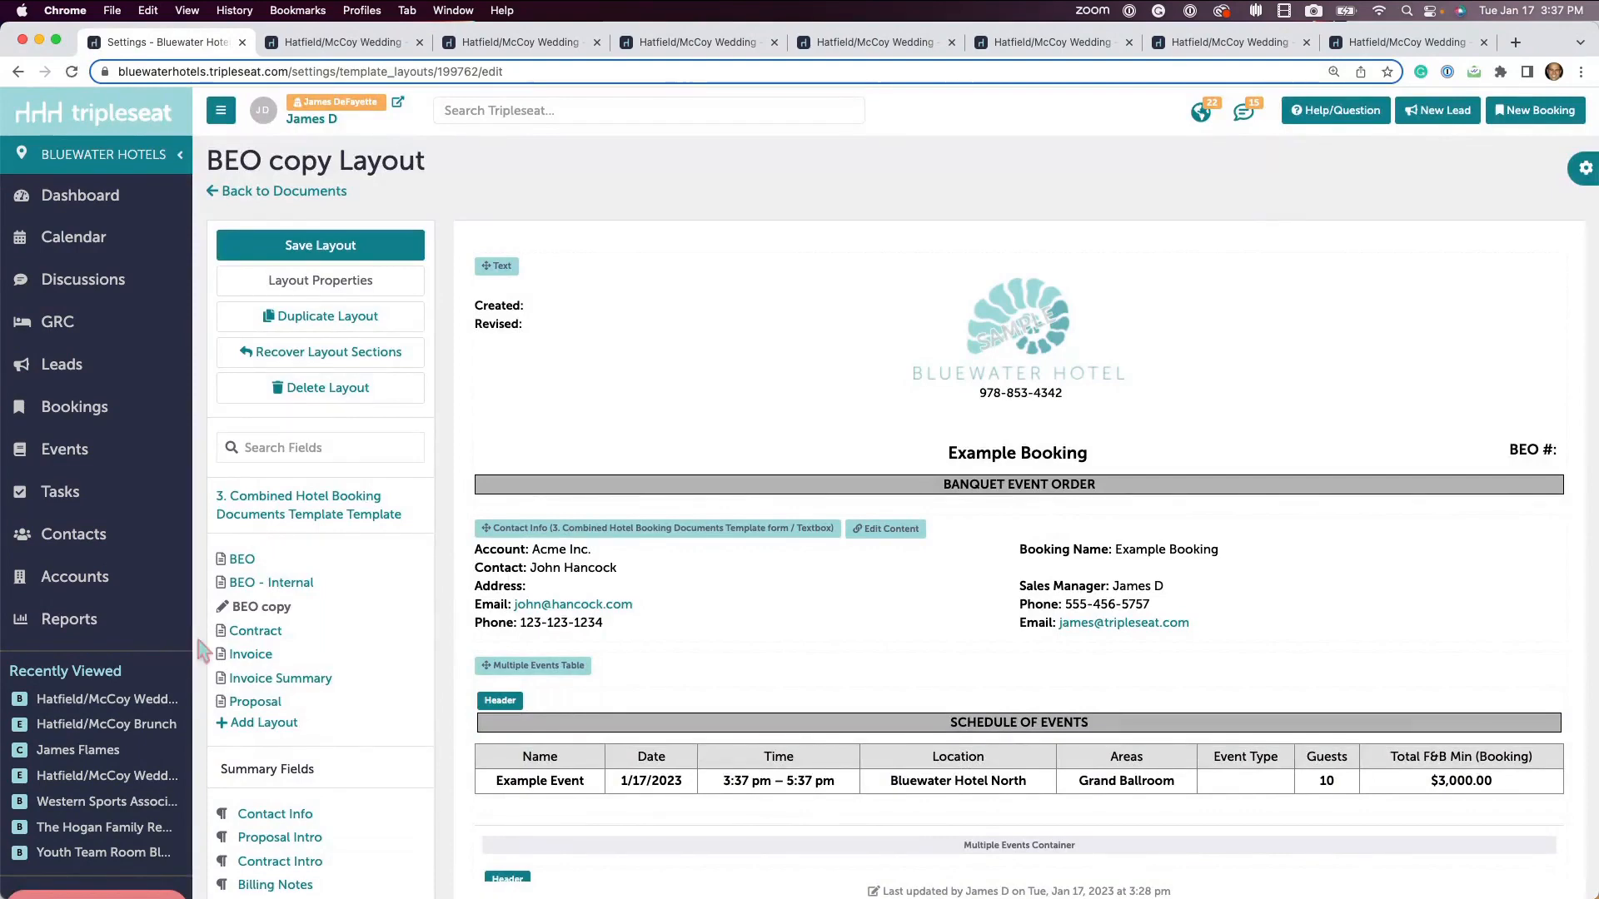
click(99, 708)
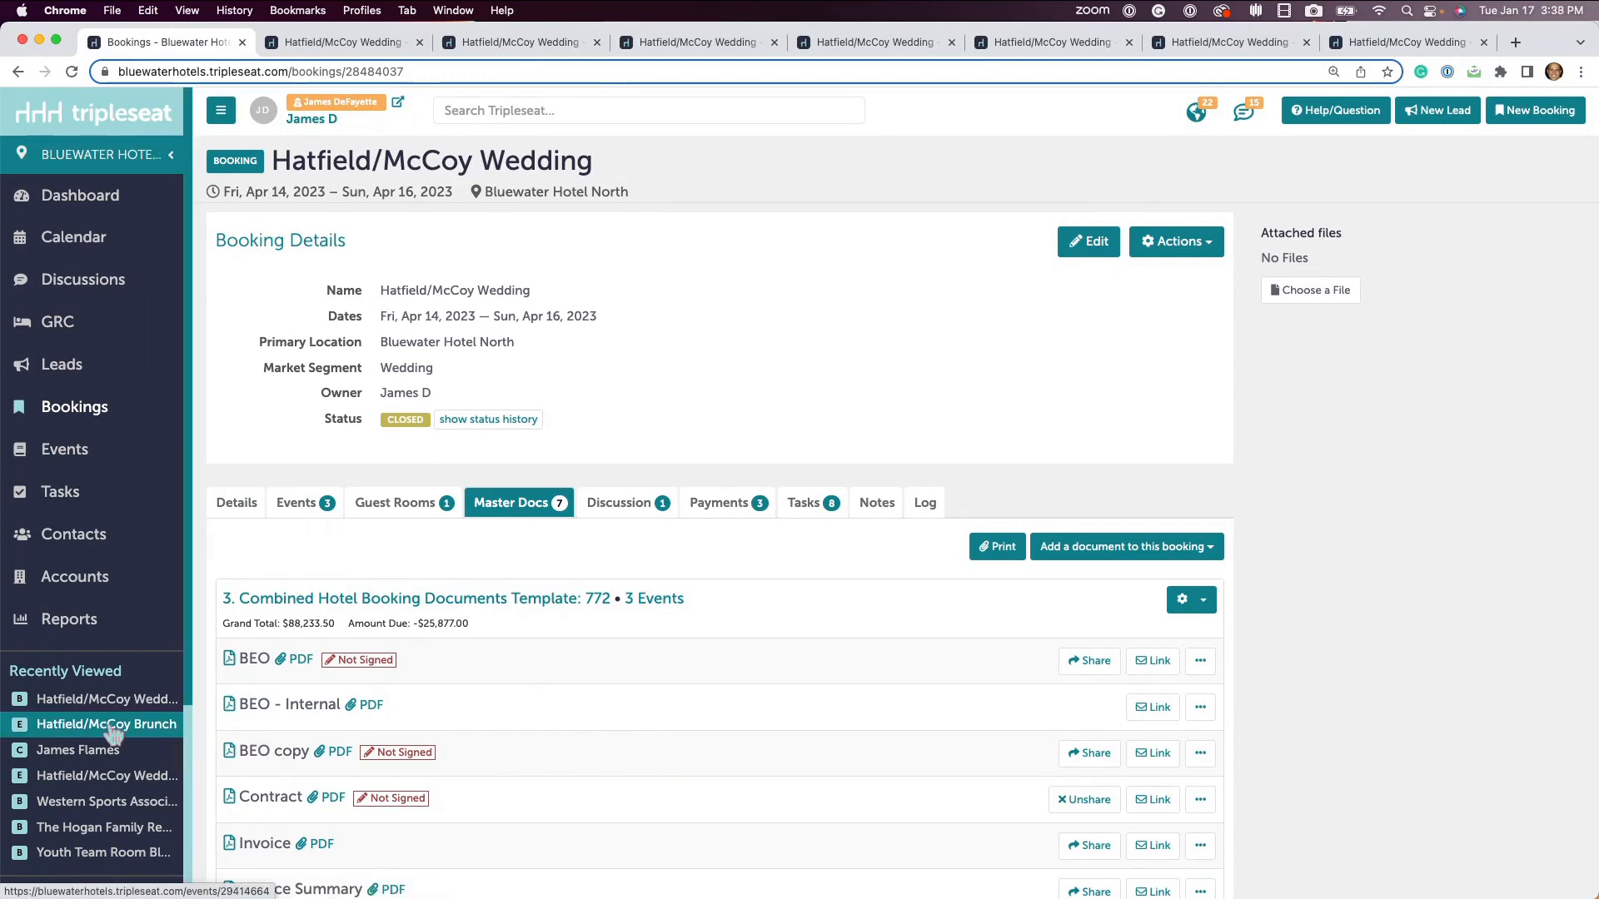
click(39, 707)
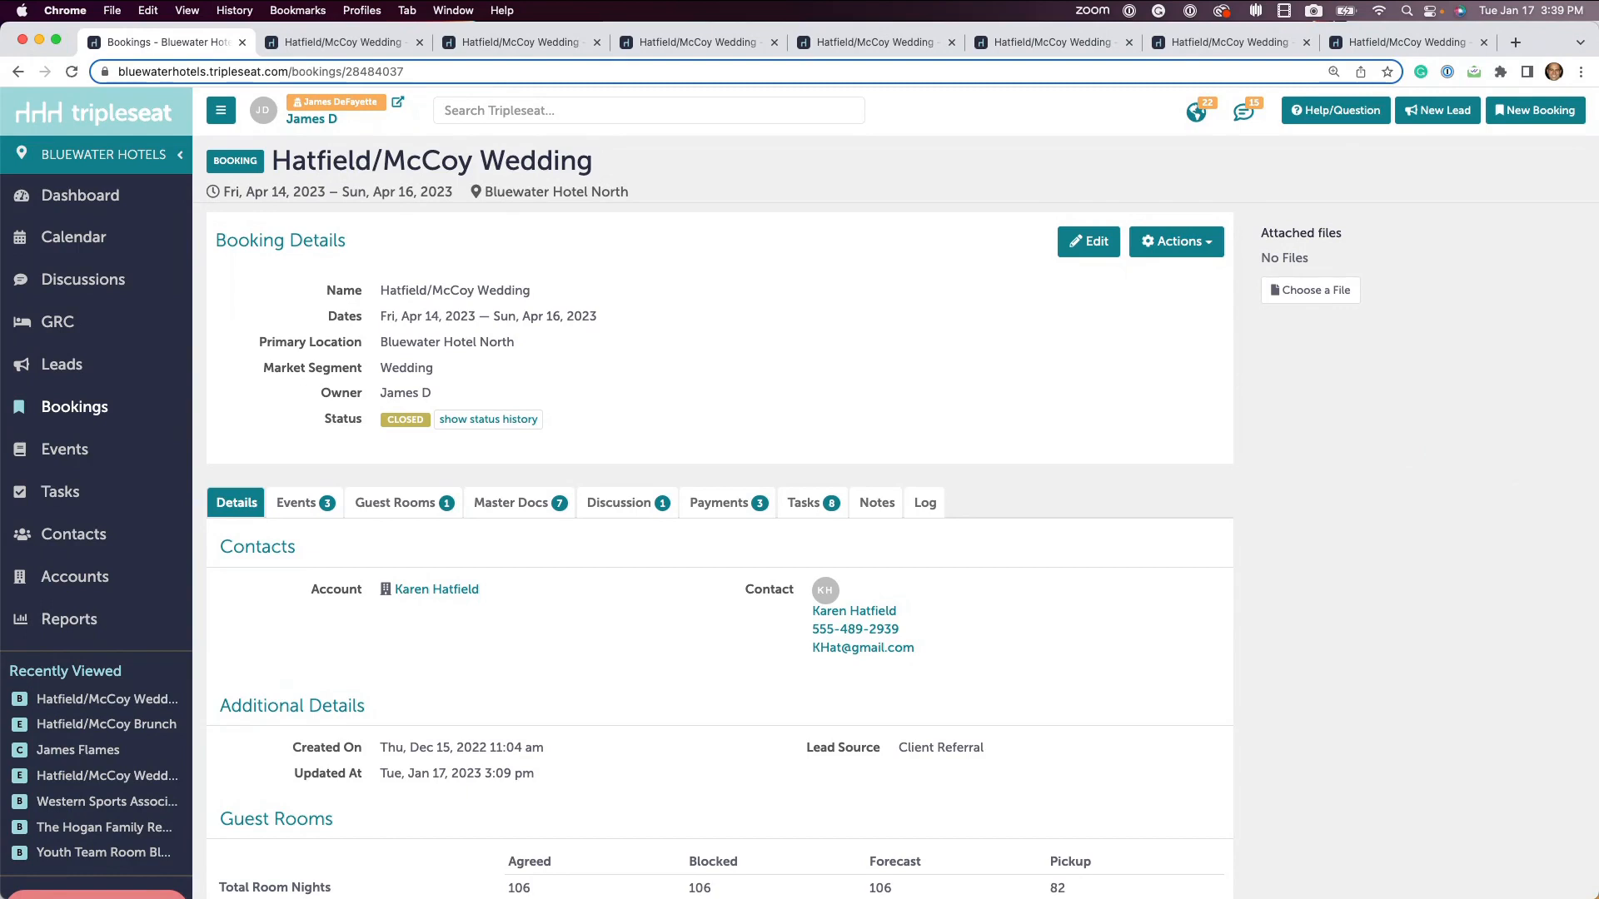
Step: Open the content form of the 3. Combined Hotel Booking Documents Template from the document settings
click(125, 776)
scroll(153, 775, down, 3)
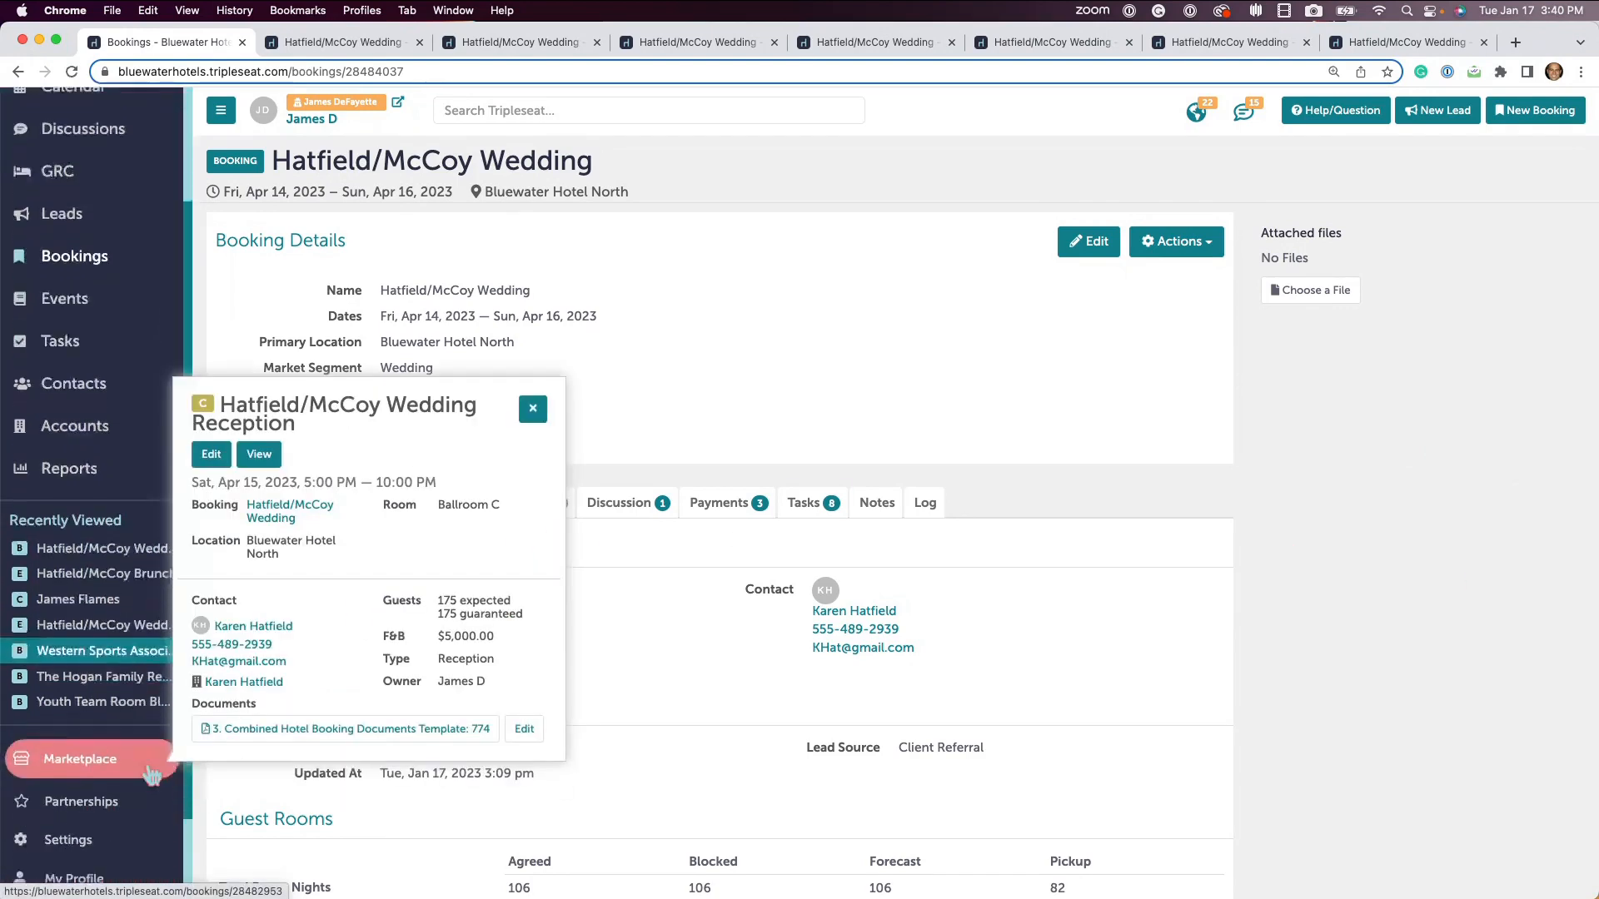
scroll(124, 773, down, 2)
click(80, 766)
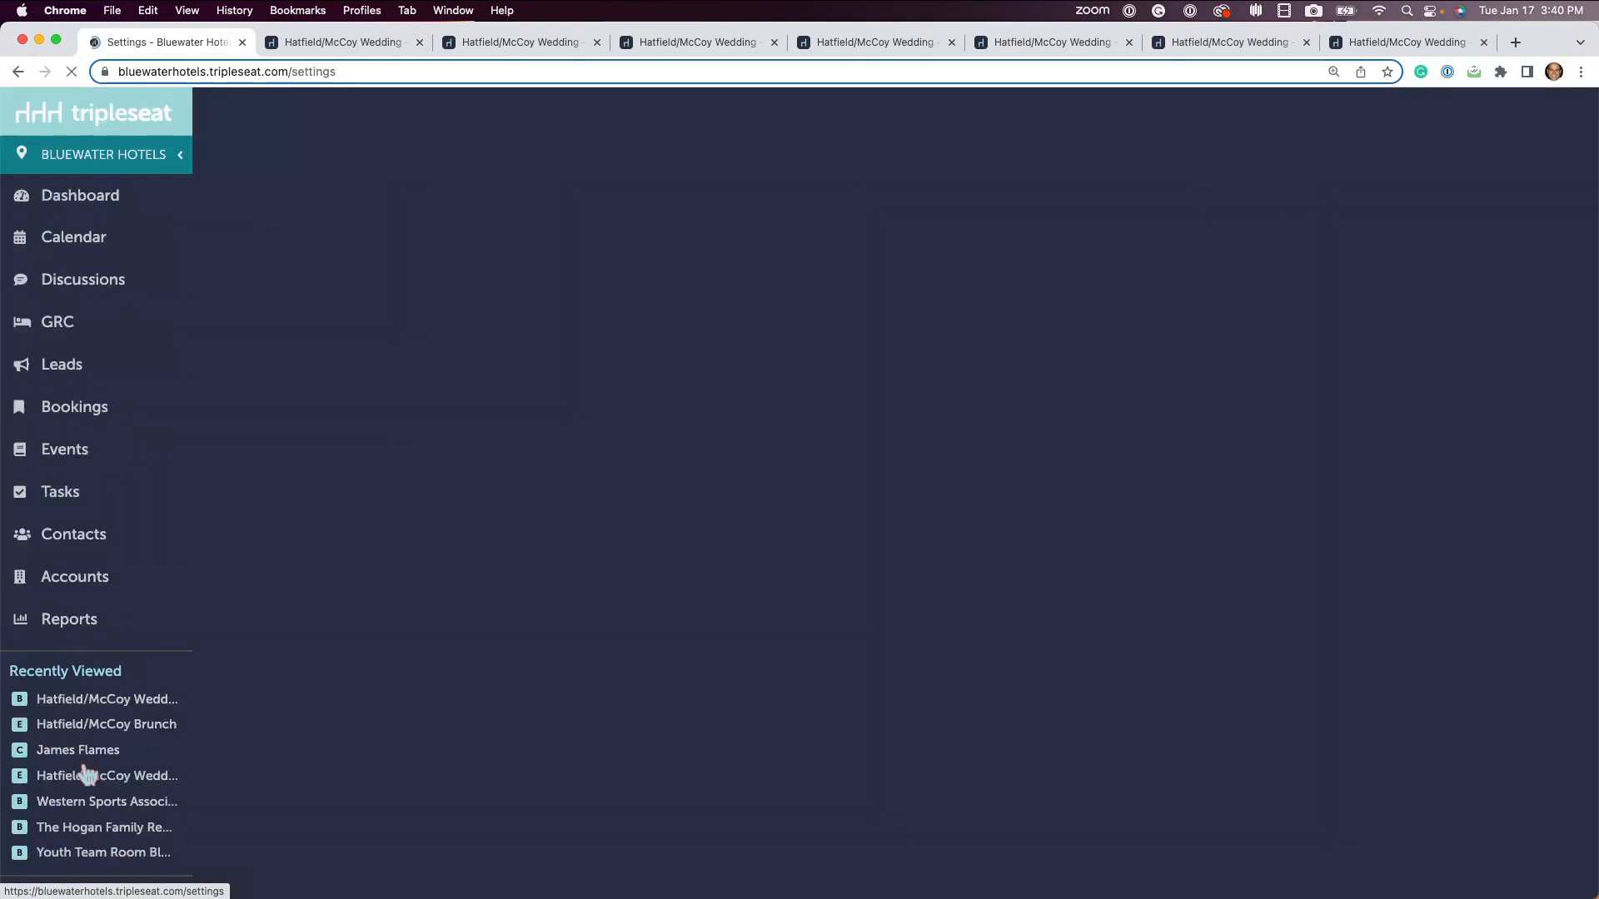
scroll(764, 567, down, 7)
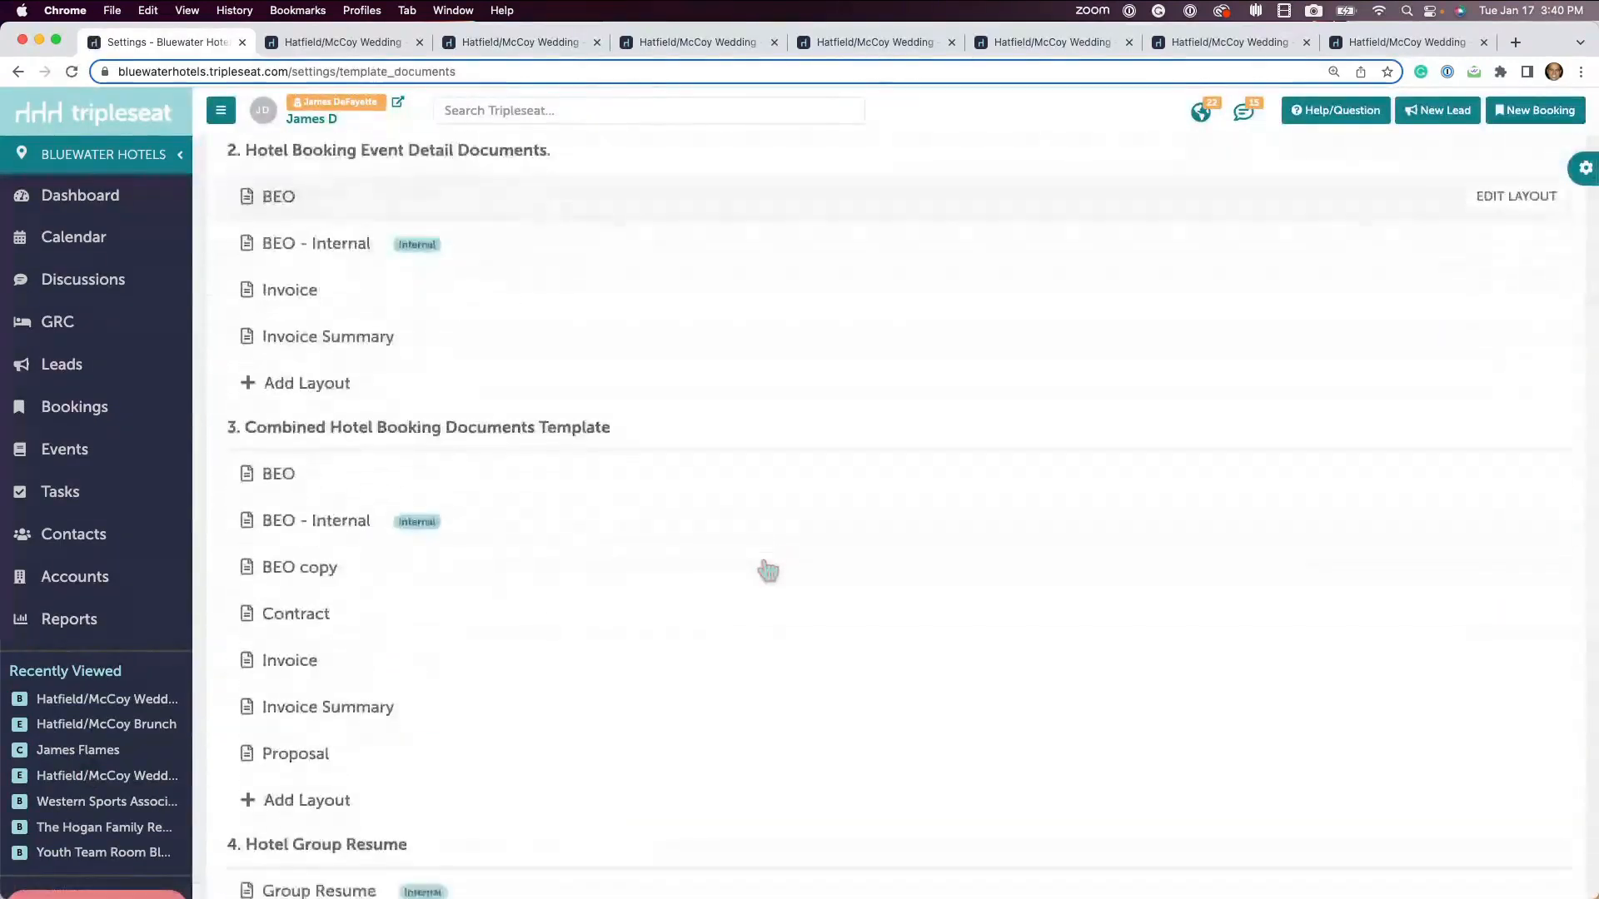
click(635, 392)
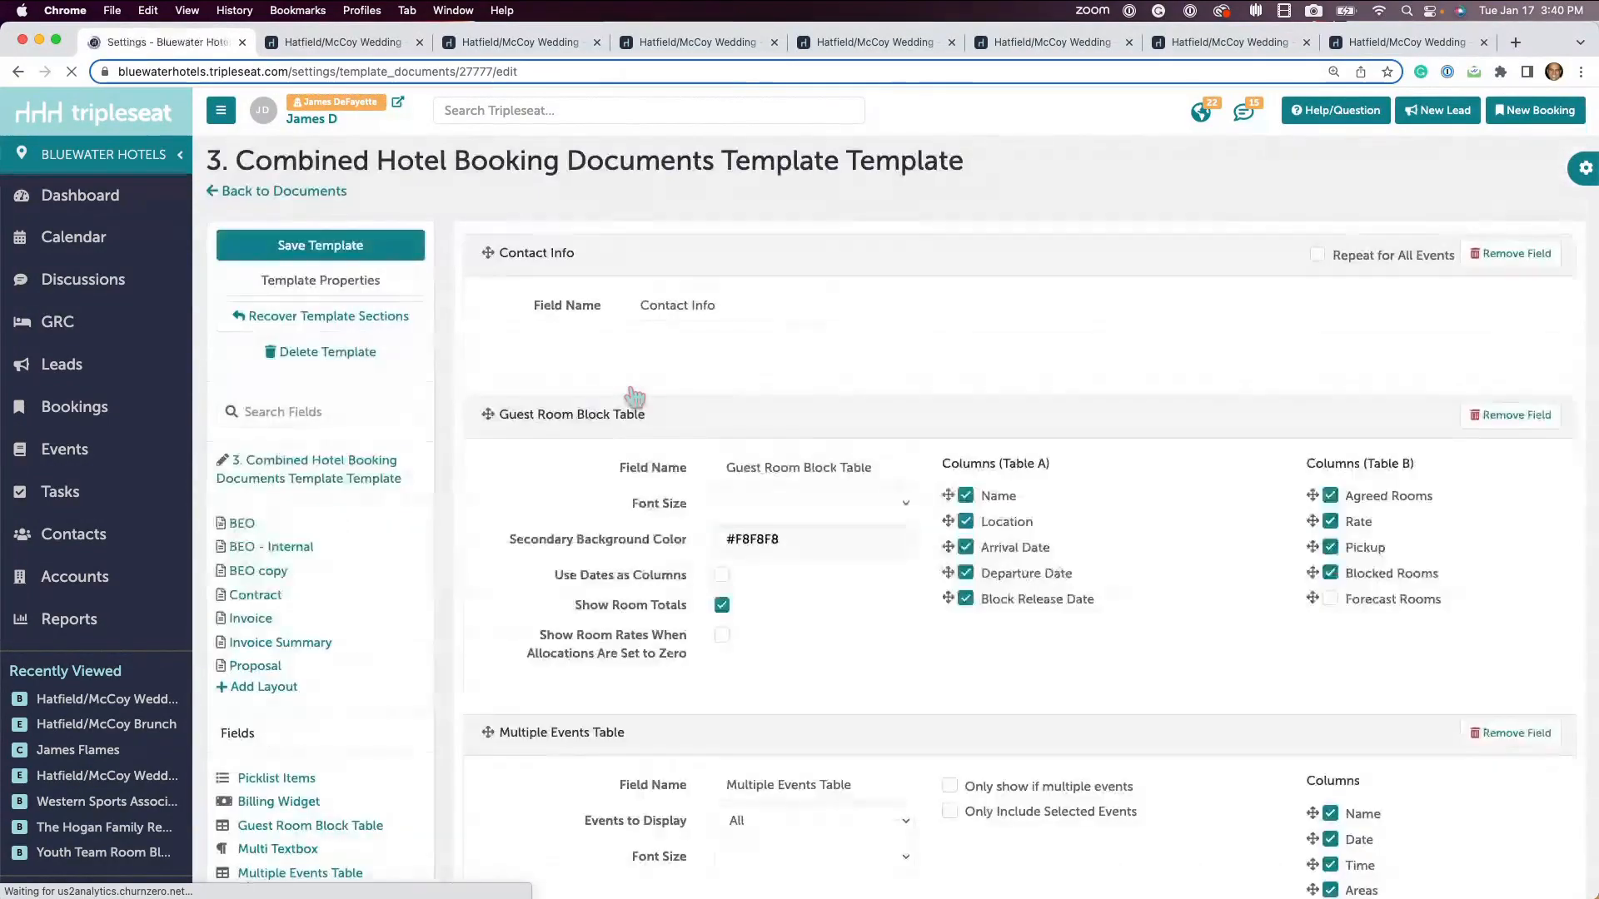
Step: Look through the fields of the template's content form and open the BEO copy layout
scroll(1037, 698, down, 5)
scroll(891, 839, down, 1)
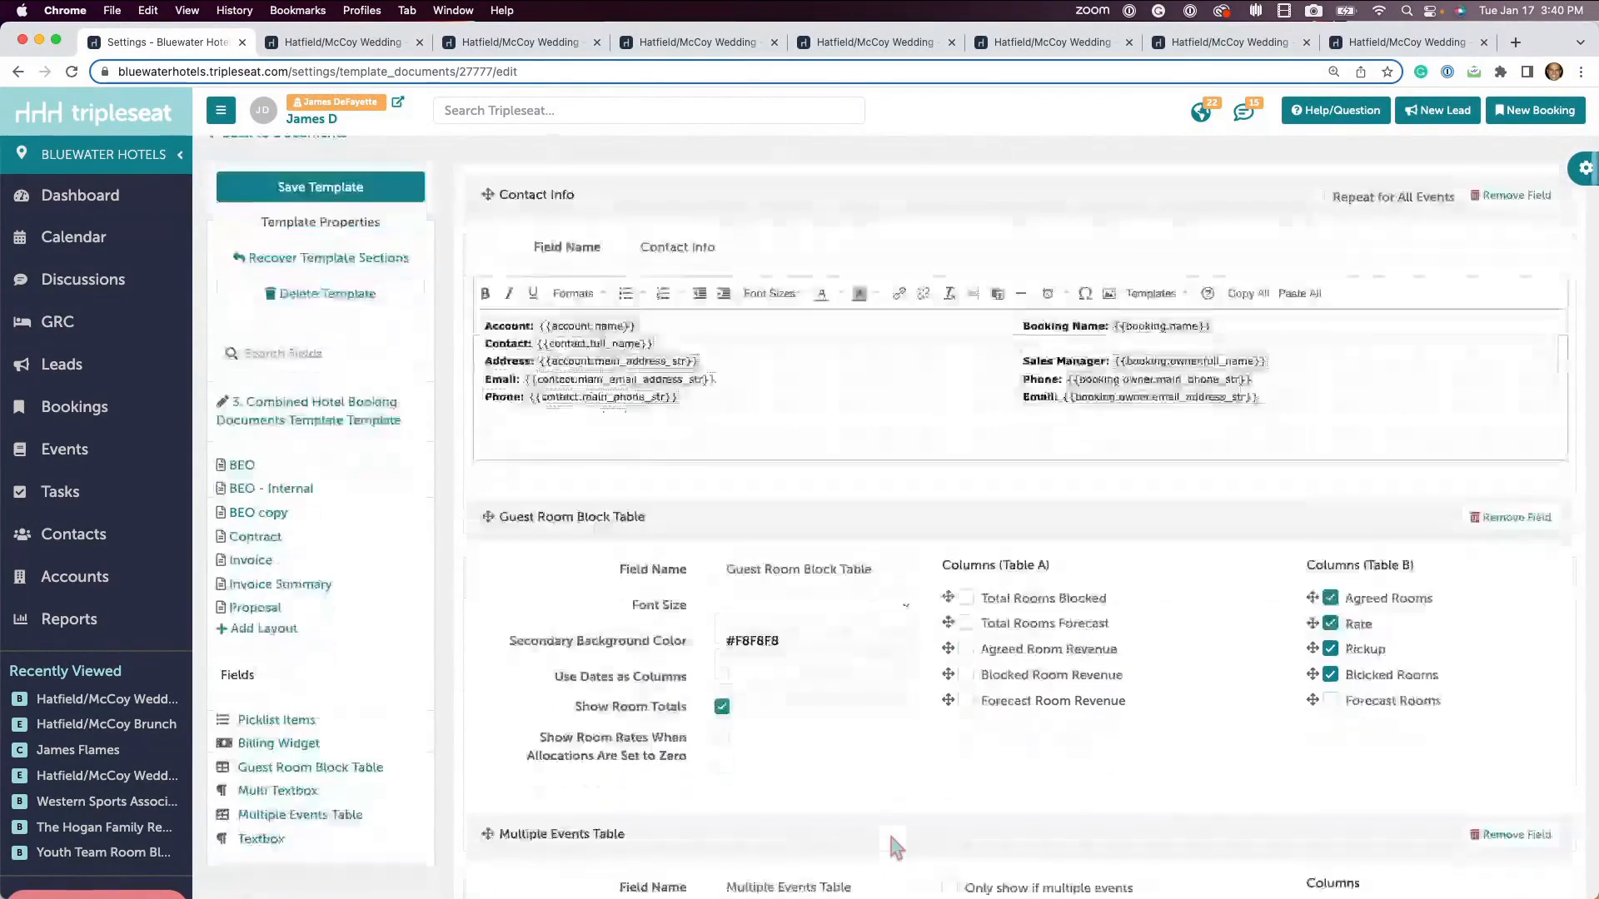
scroll(888, 830, down, 5)
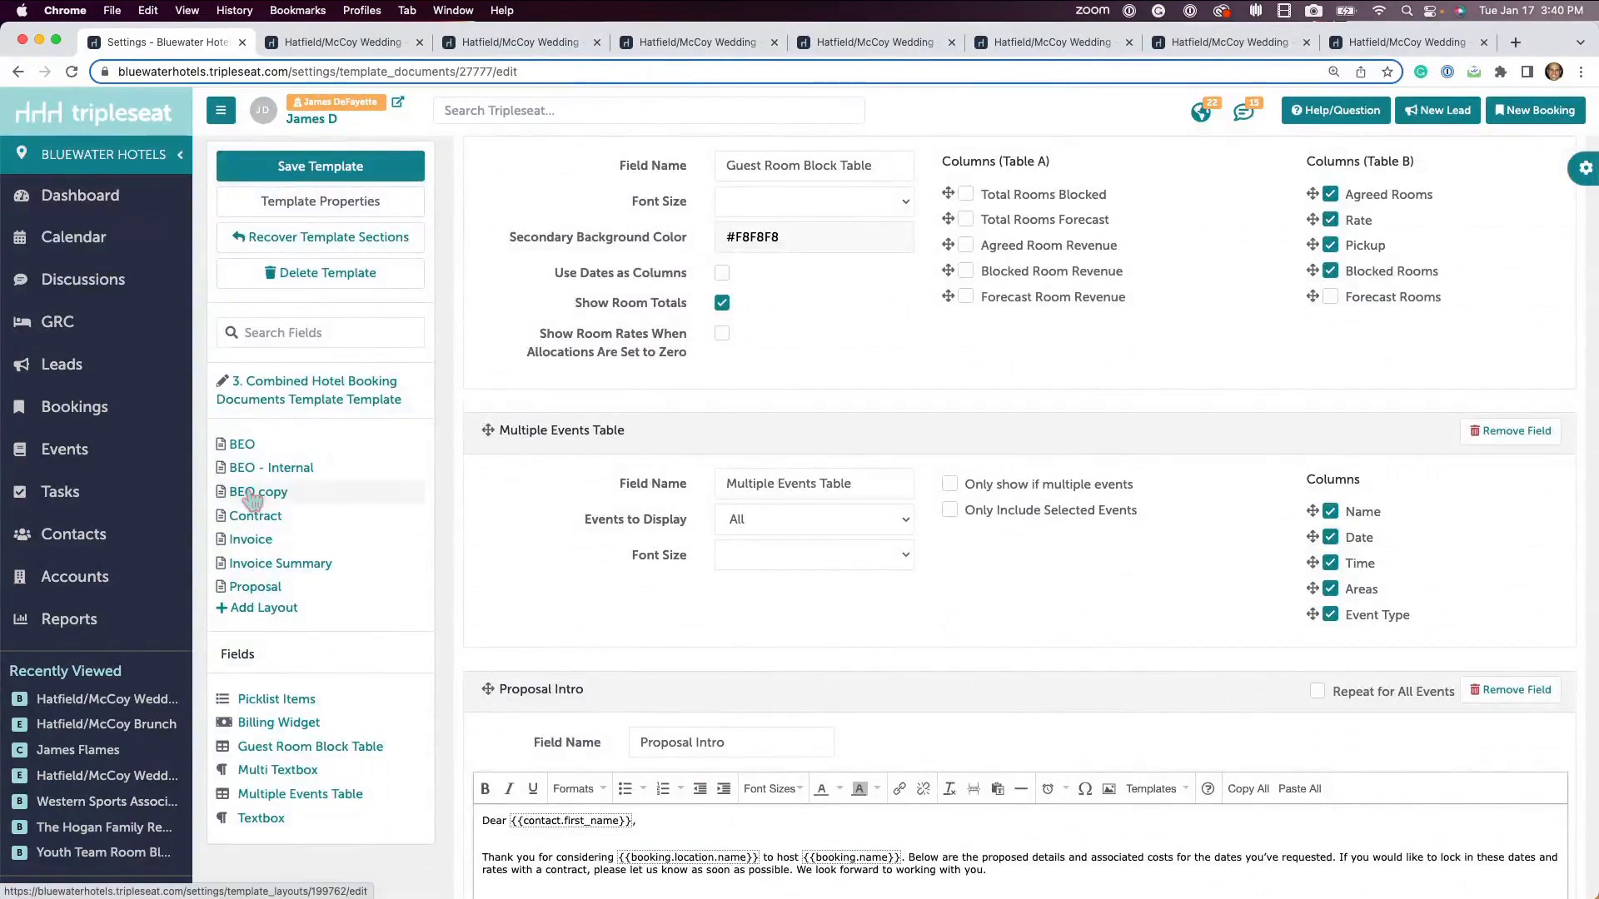
click(256, 498)
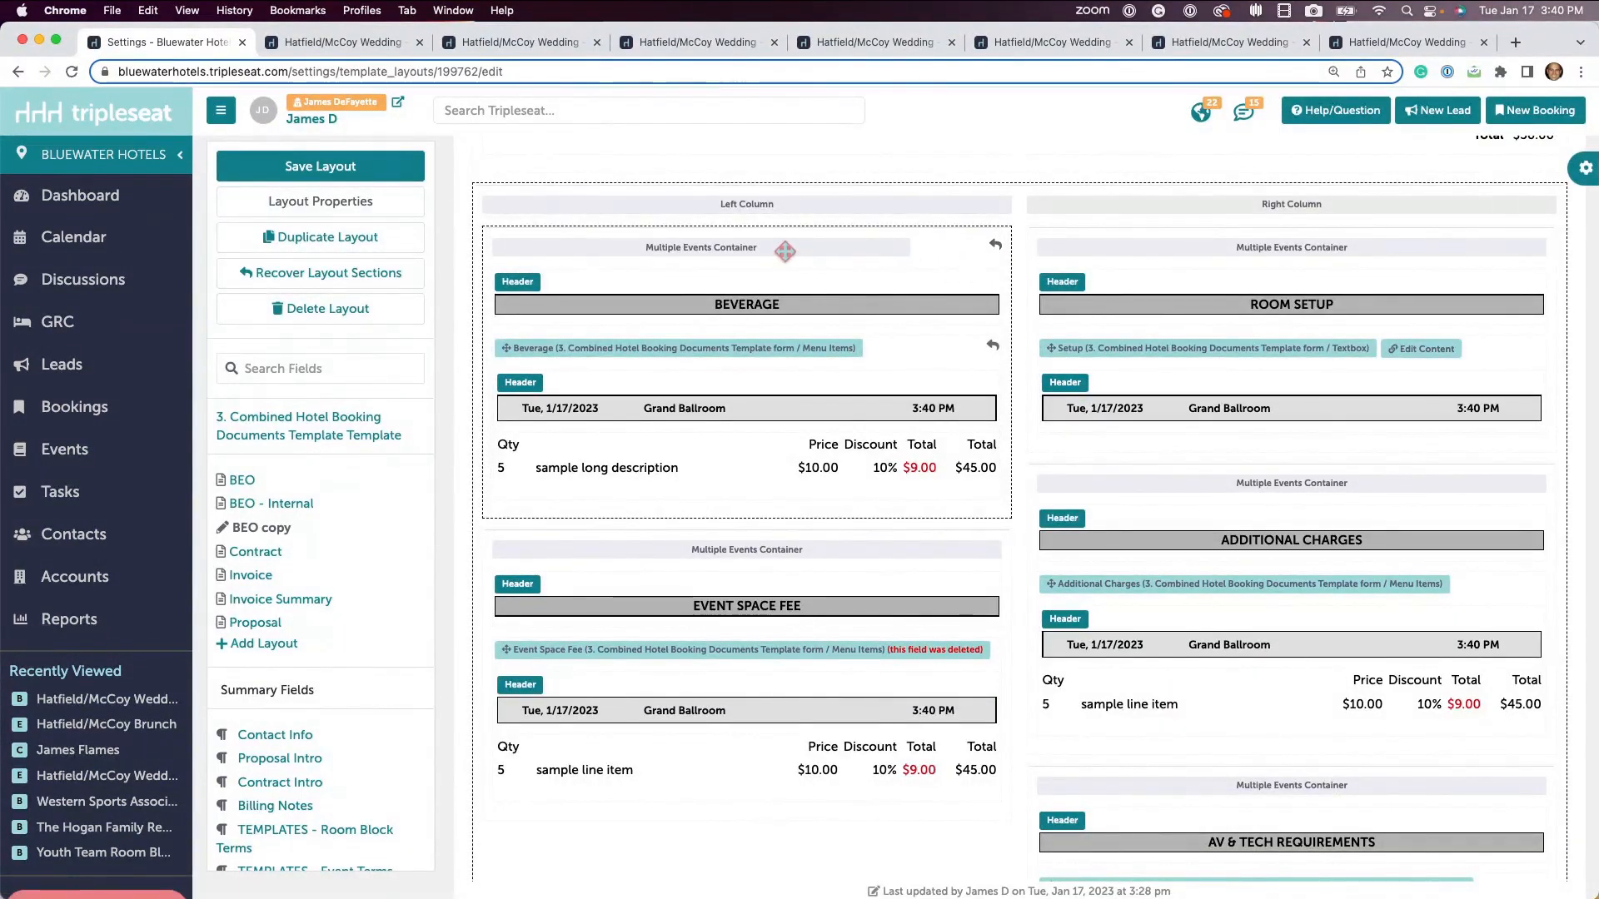
Step: Move the Beverage container to the right column and the Room Setup container to the left column of the BEO copy layout
drag(781, 248, 814, 543)
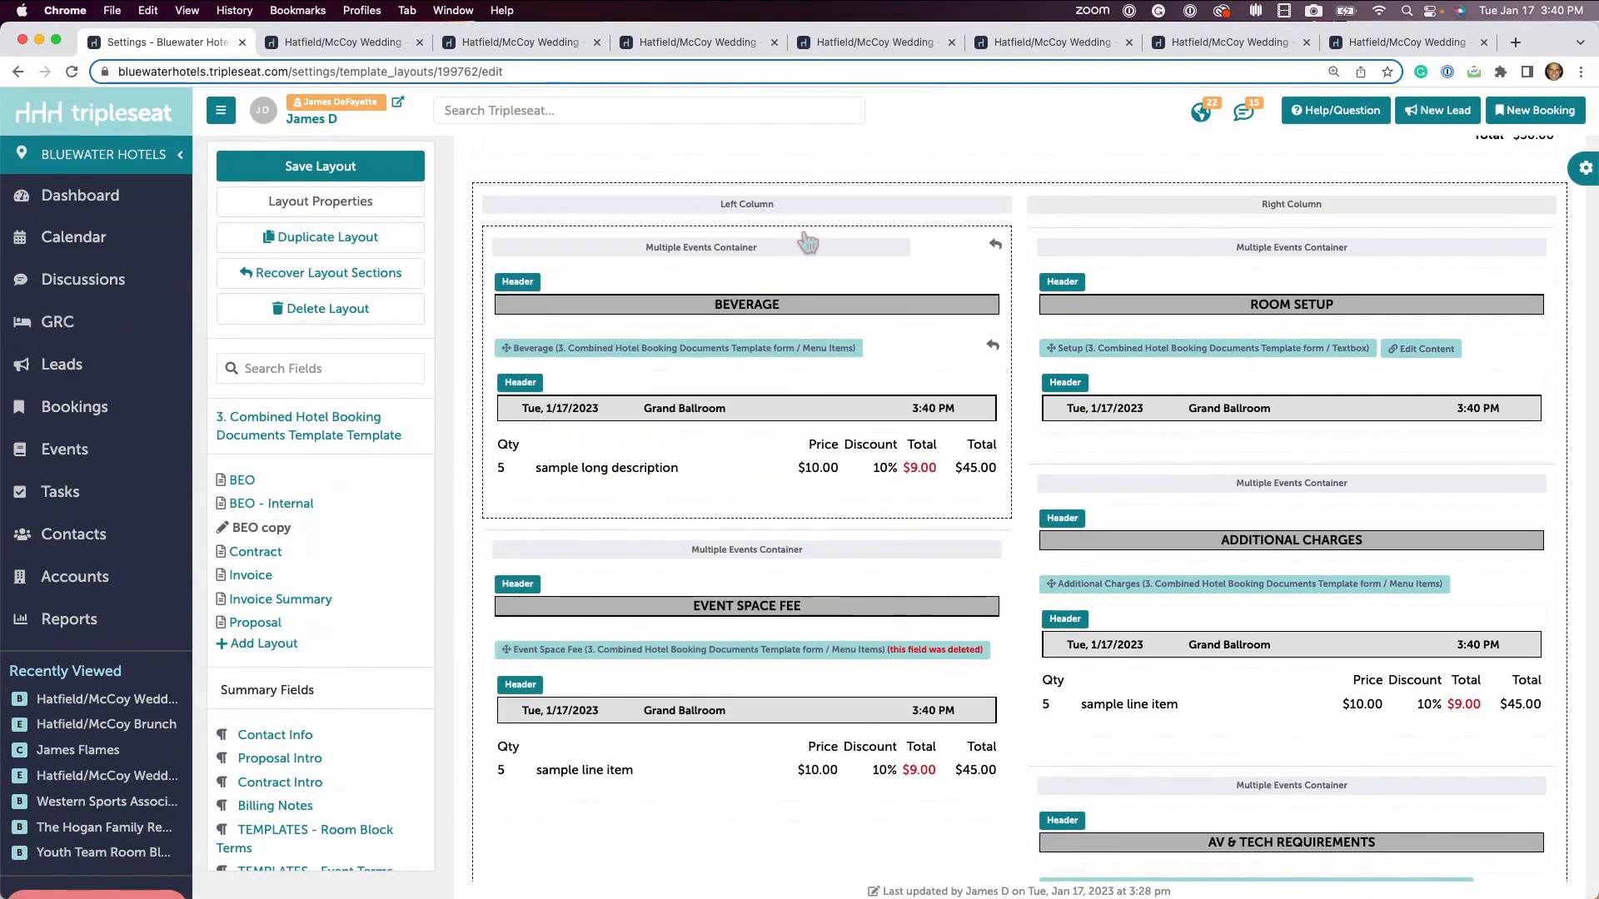
drag(801, 242, 1264, 250)
drag(1265, 533, 726, 545)
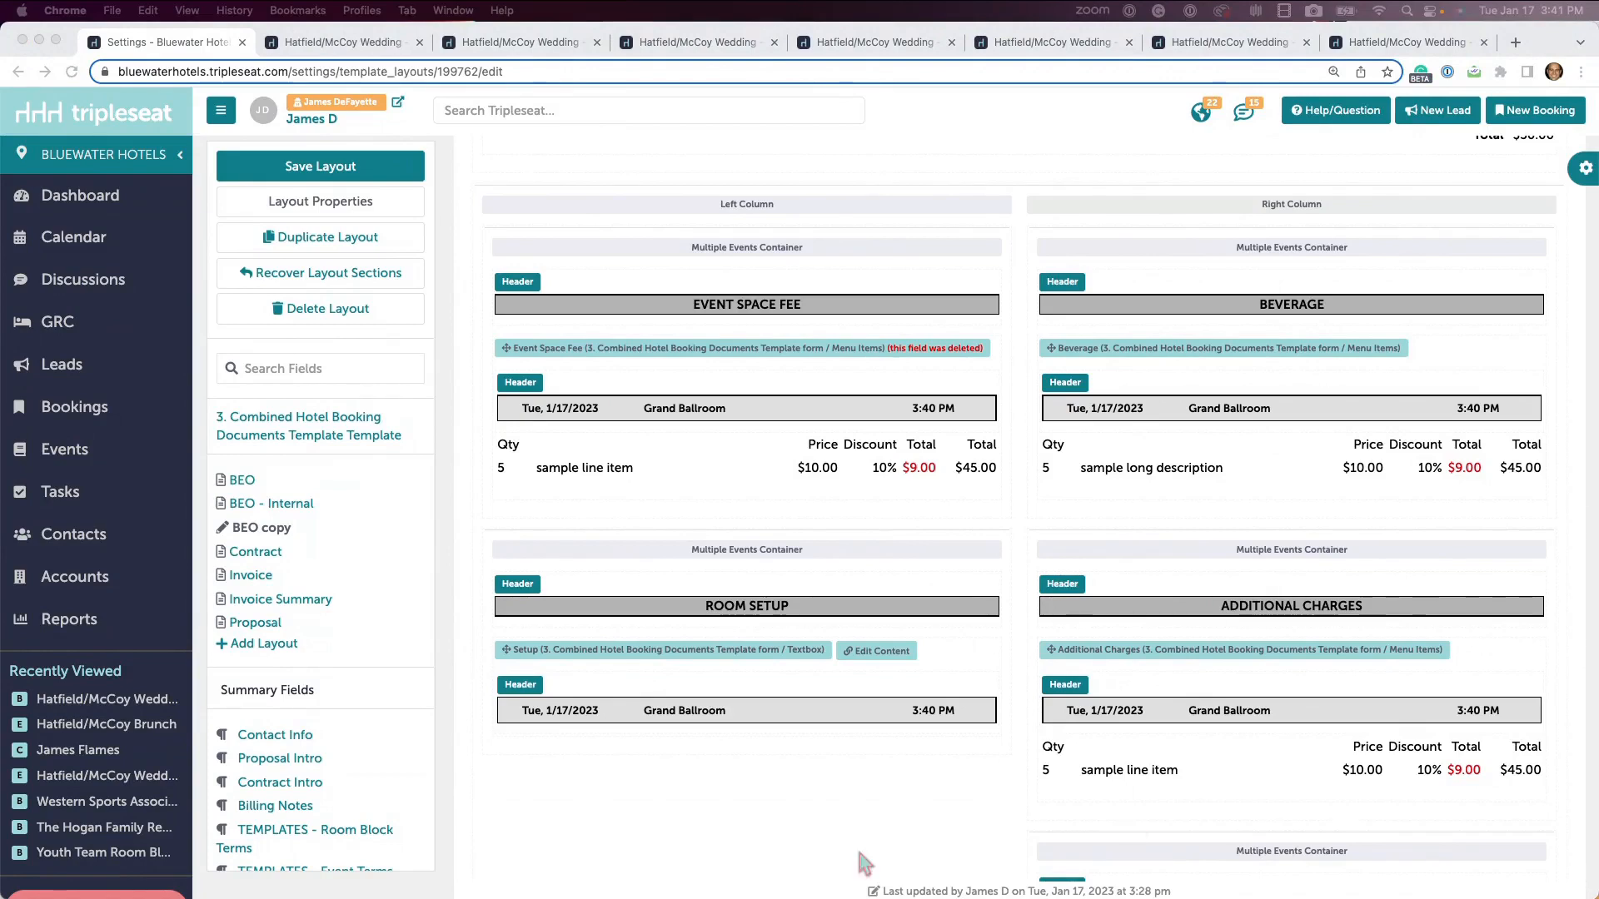
Step: Open the picklist settings and look through the list of available menu picklists
scroll(86, 779, down, 2)
scroll(86, 779, down, 3)
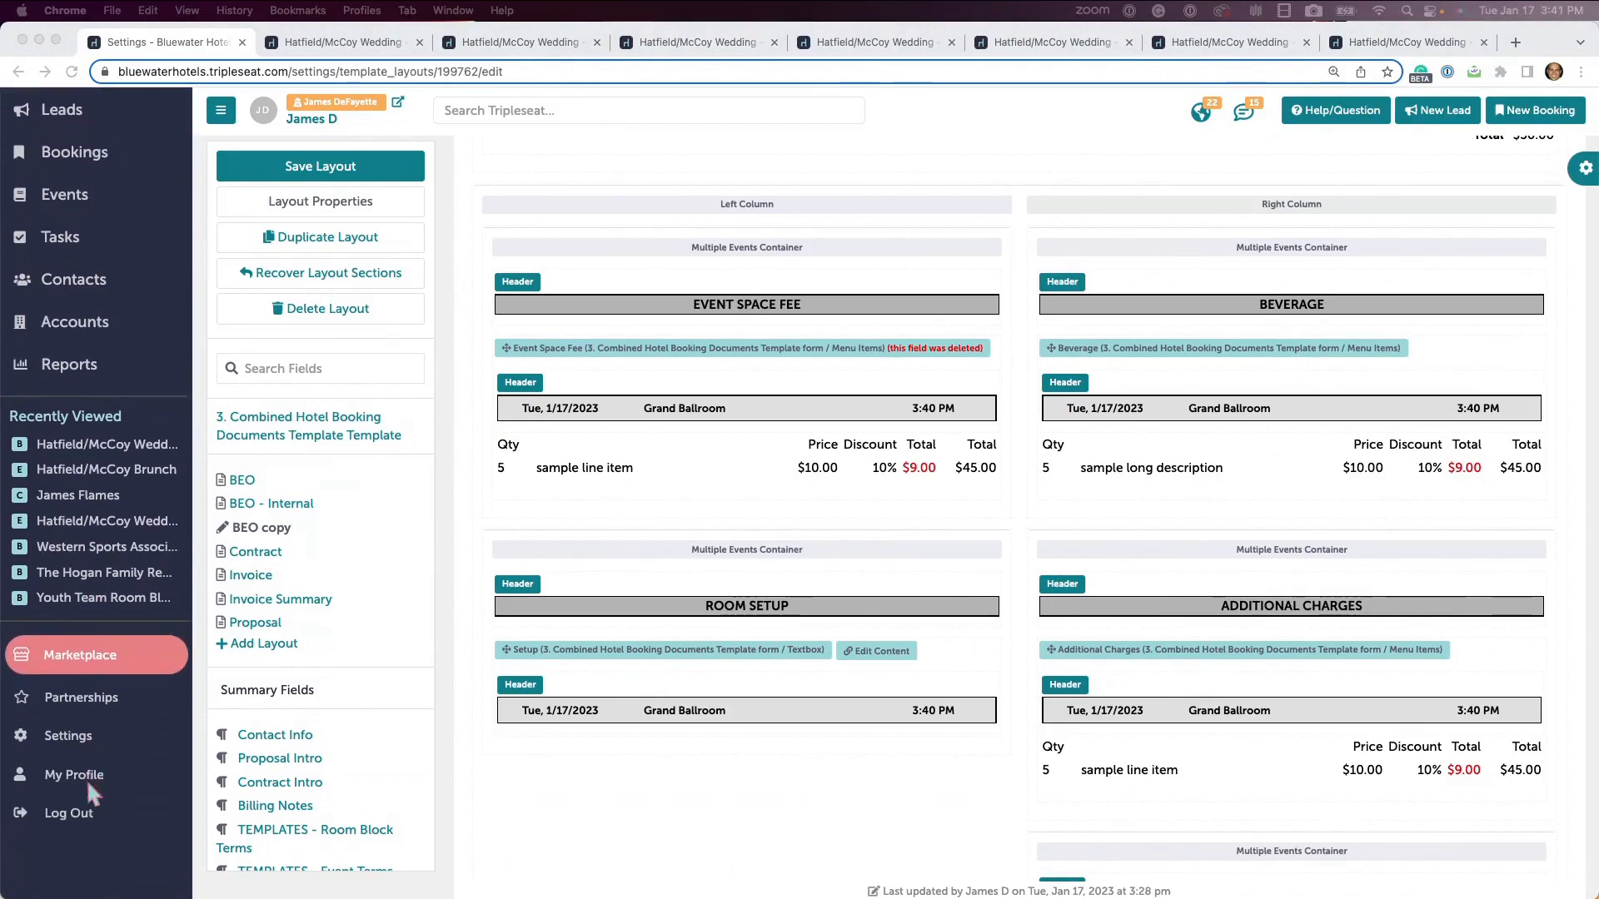
click(68, 735)
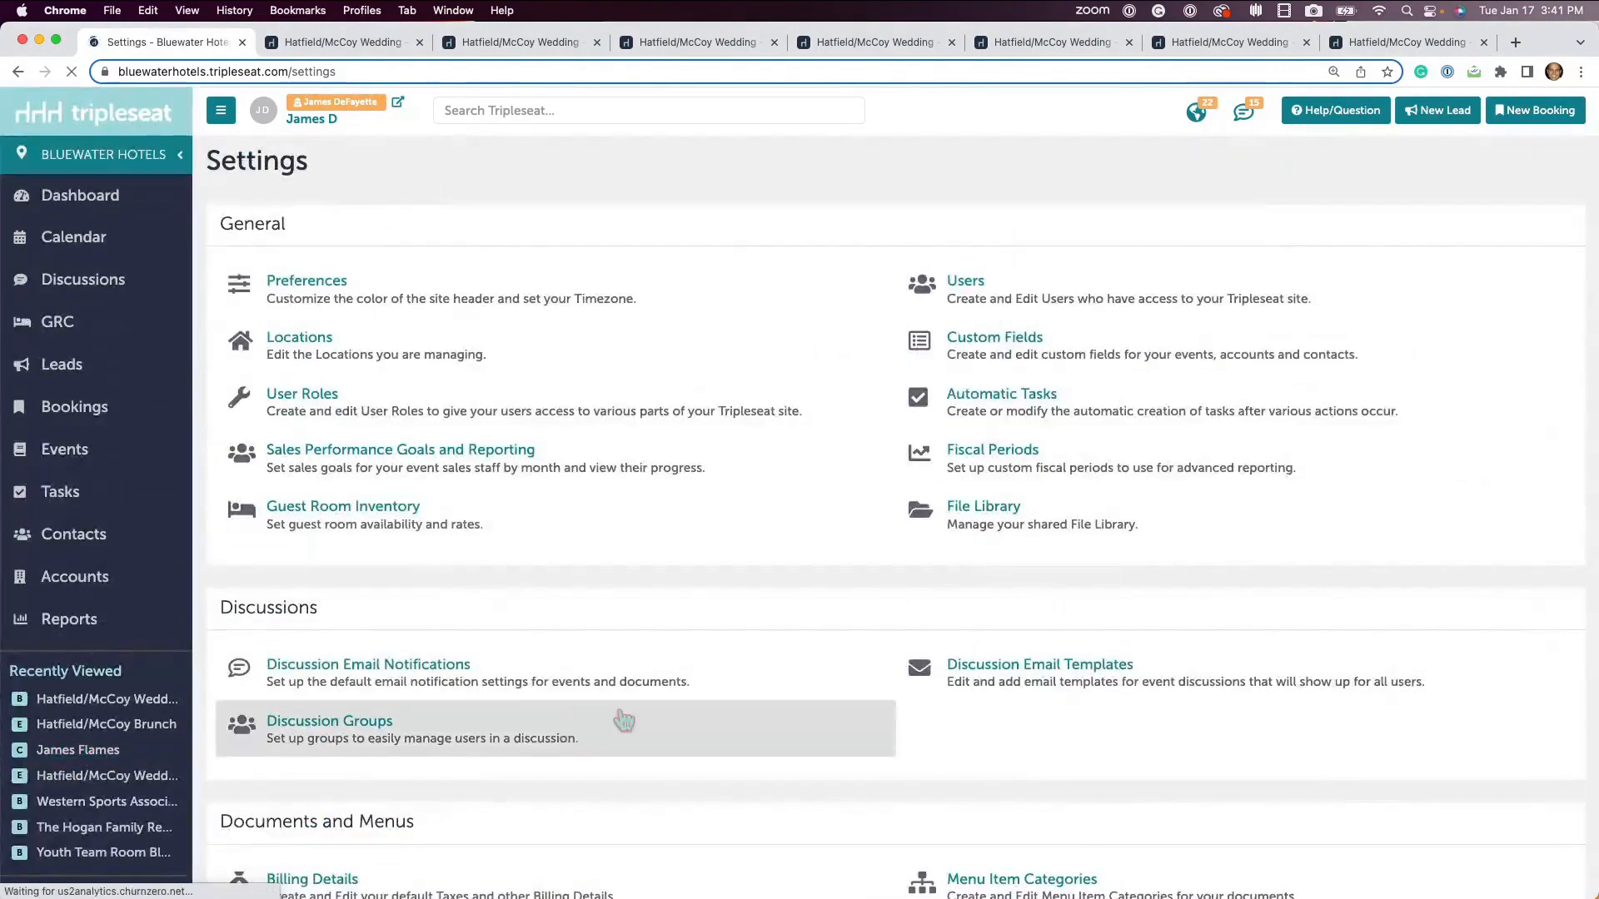
scroll(617, 708, down, 4)
click(393, 633)
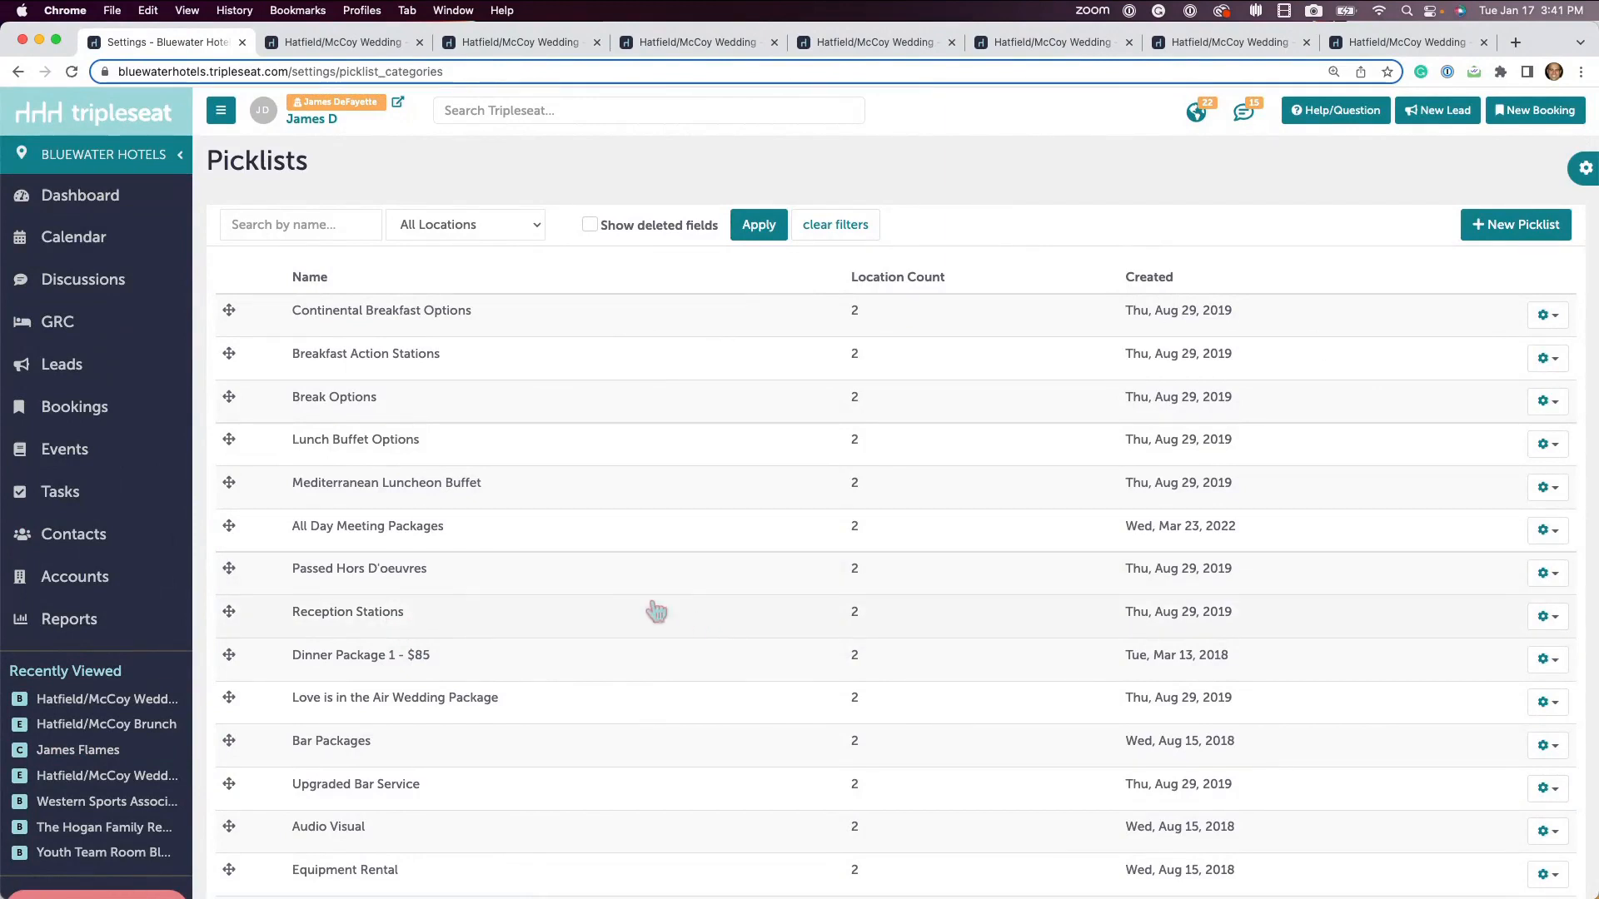
scroll(518, 624, down, 1)
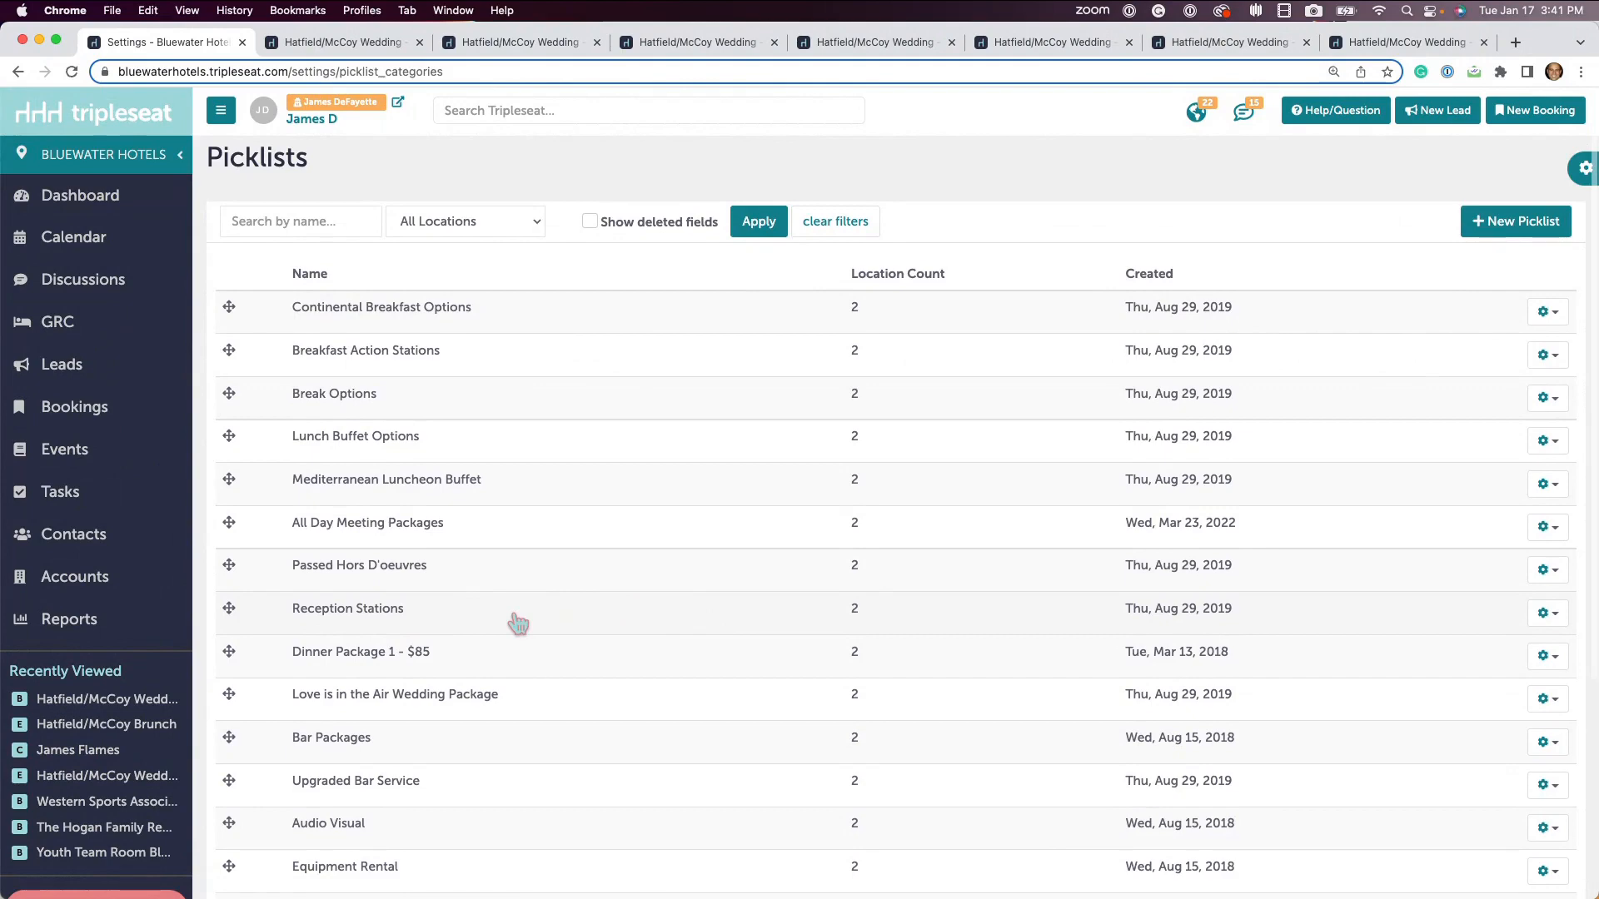
scroll(518, 624, down, 4)
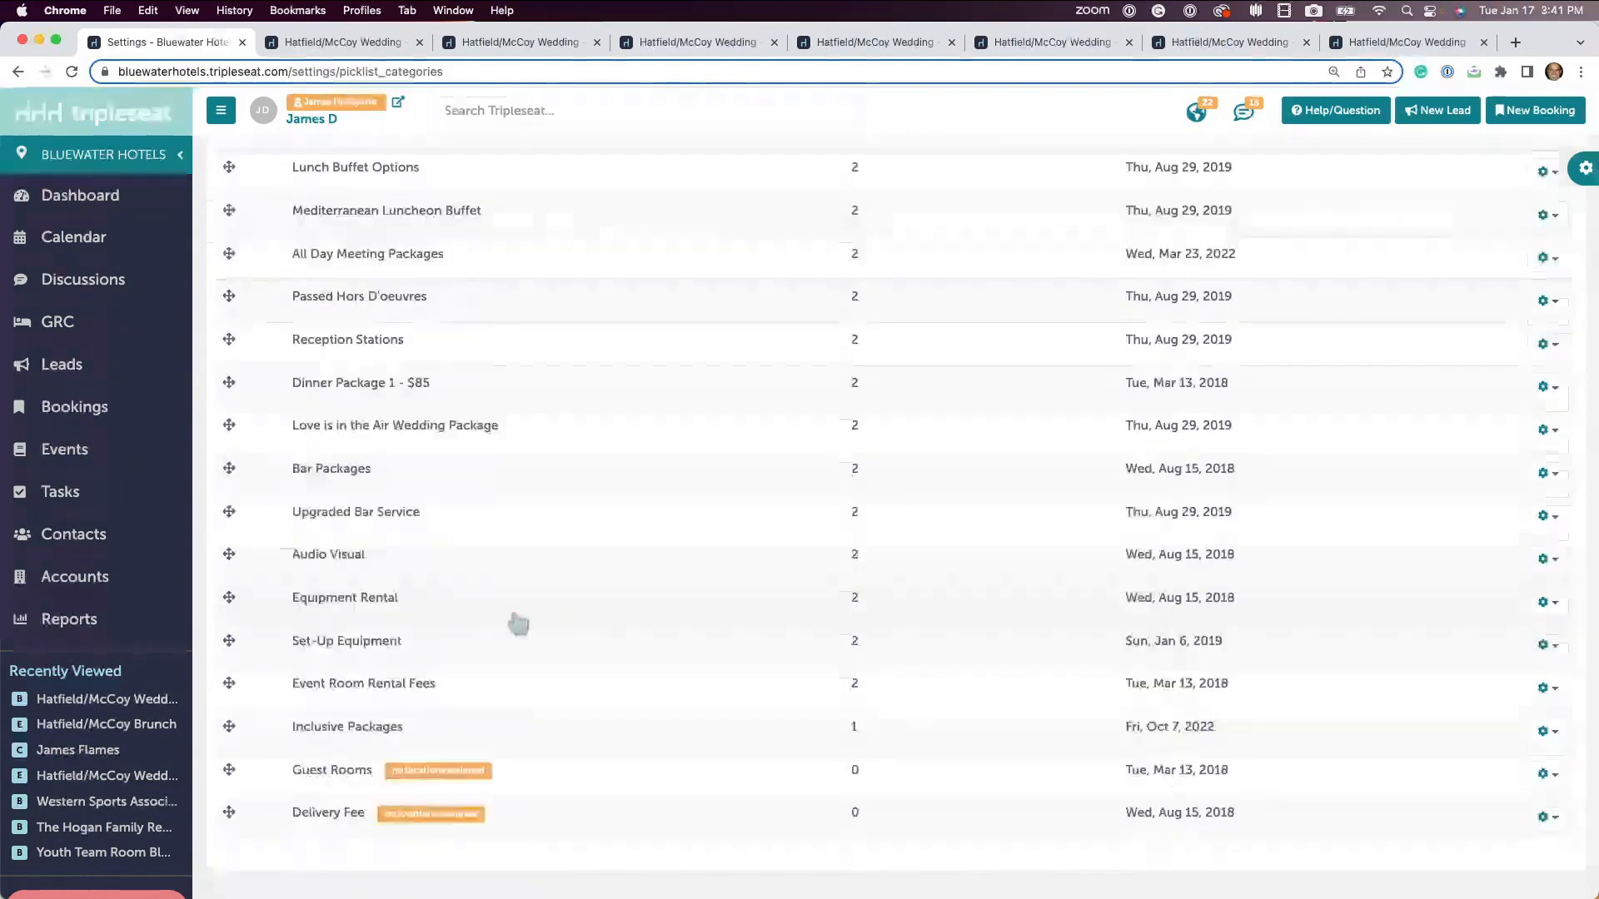
scroll(518, 623, up, 6)
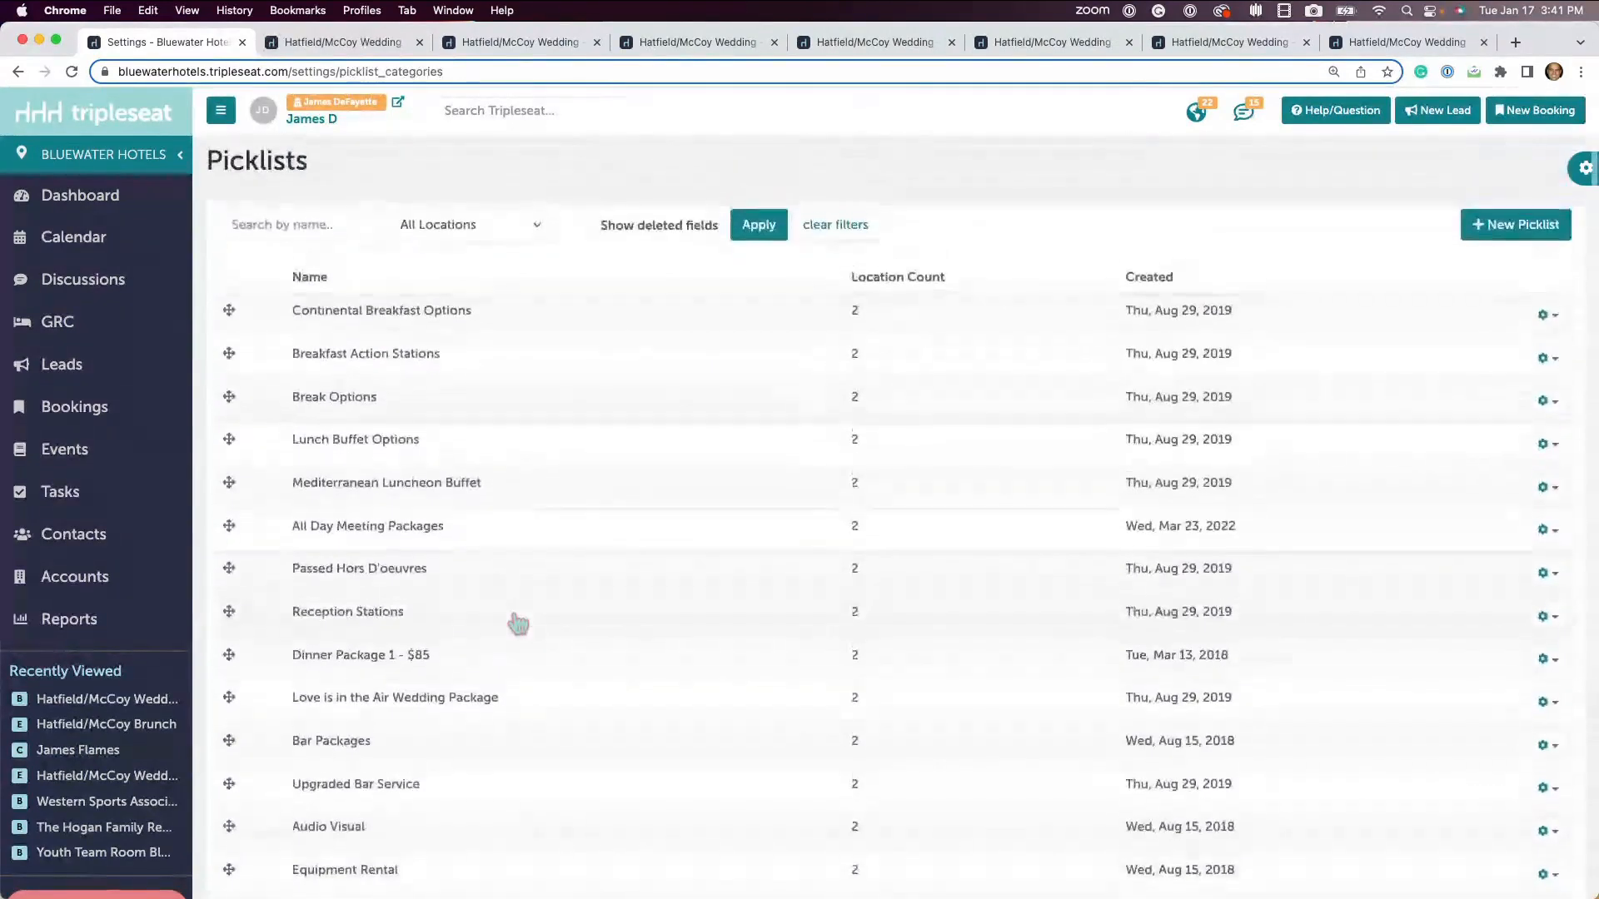
Step: Examine the rehearsal dinner's food and beverage sections in the wedding booking's combined document and return to the booking's master documents
click(67, 699)
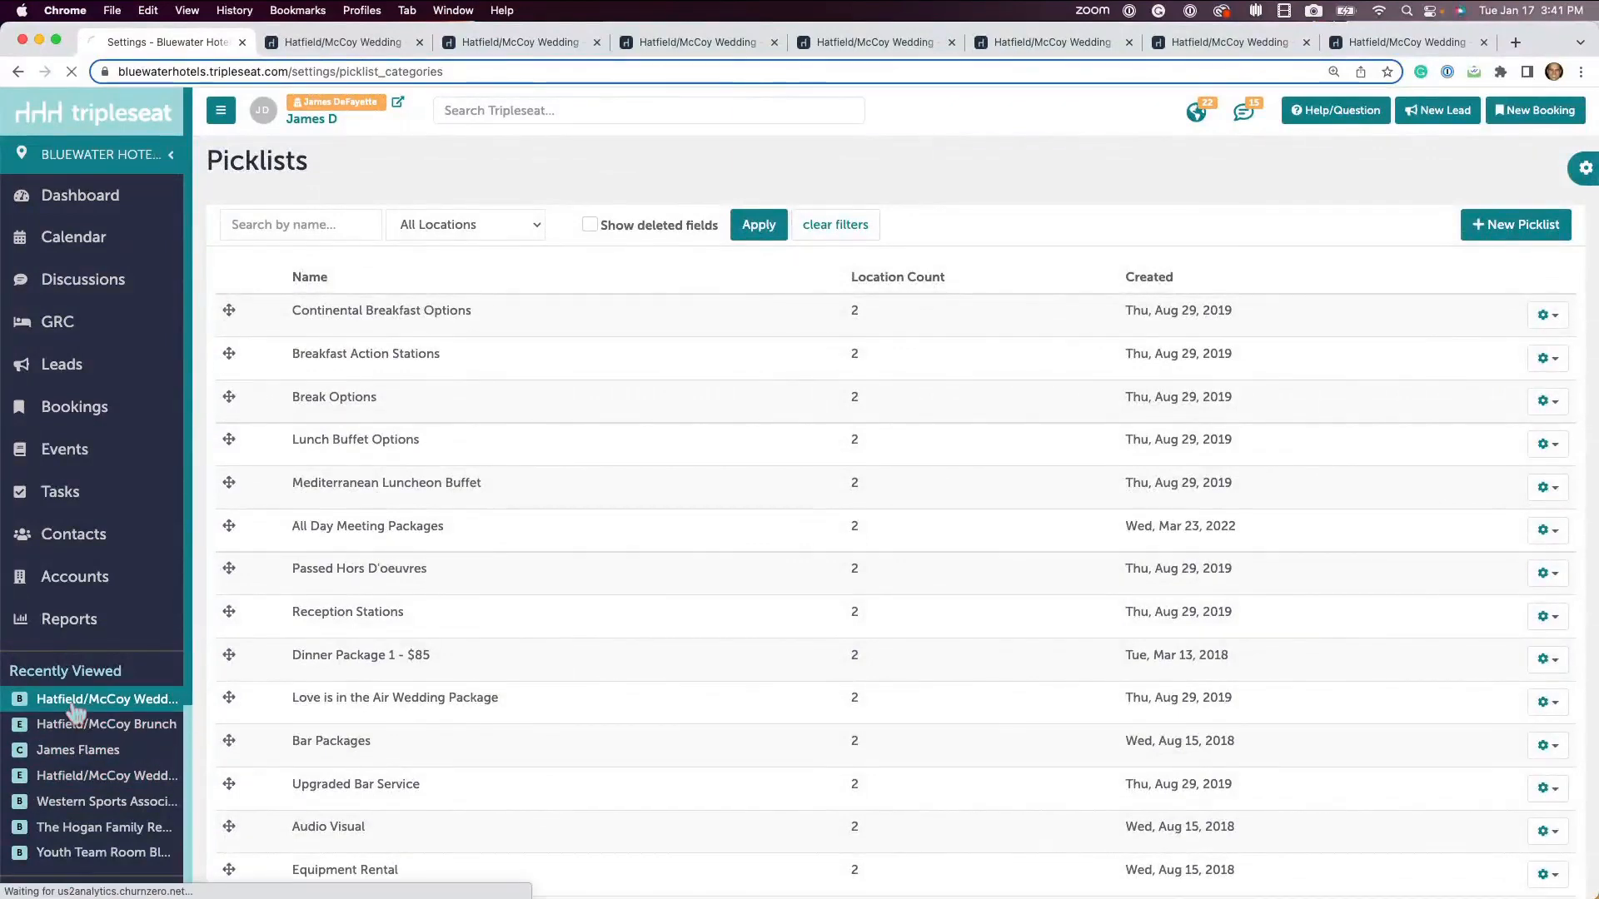
click(518, 503)
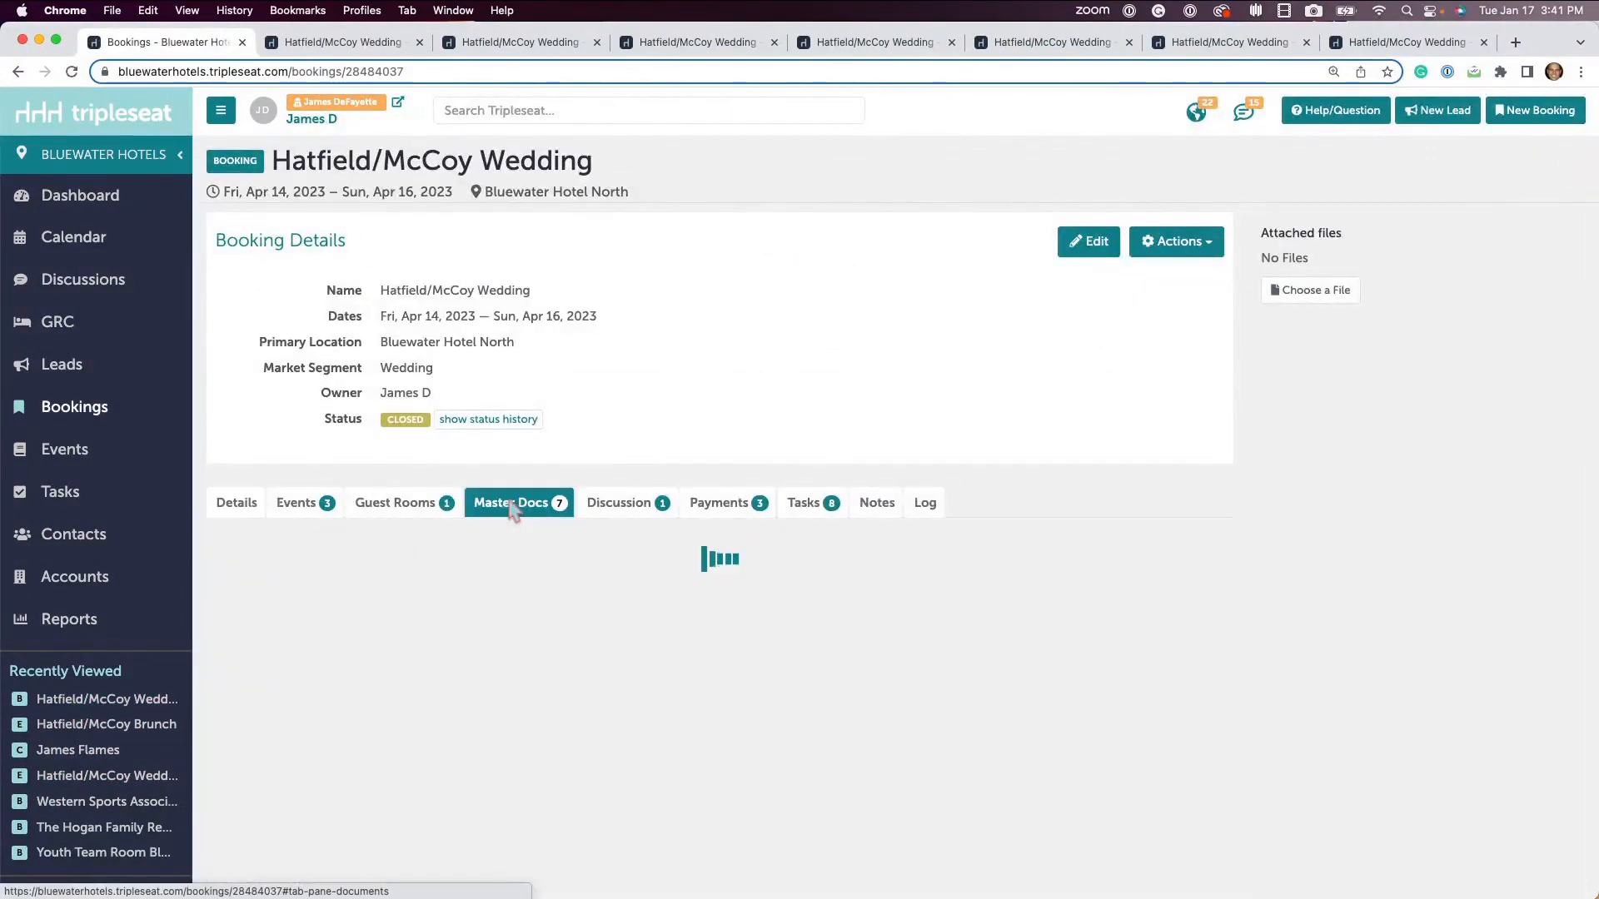
click(487, 612)
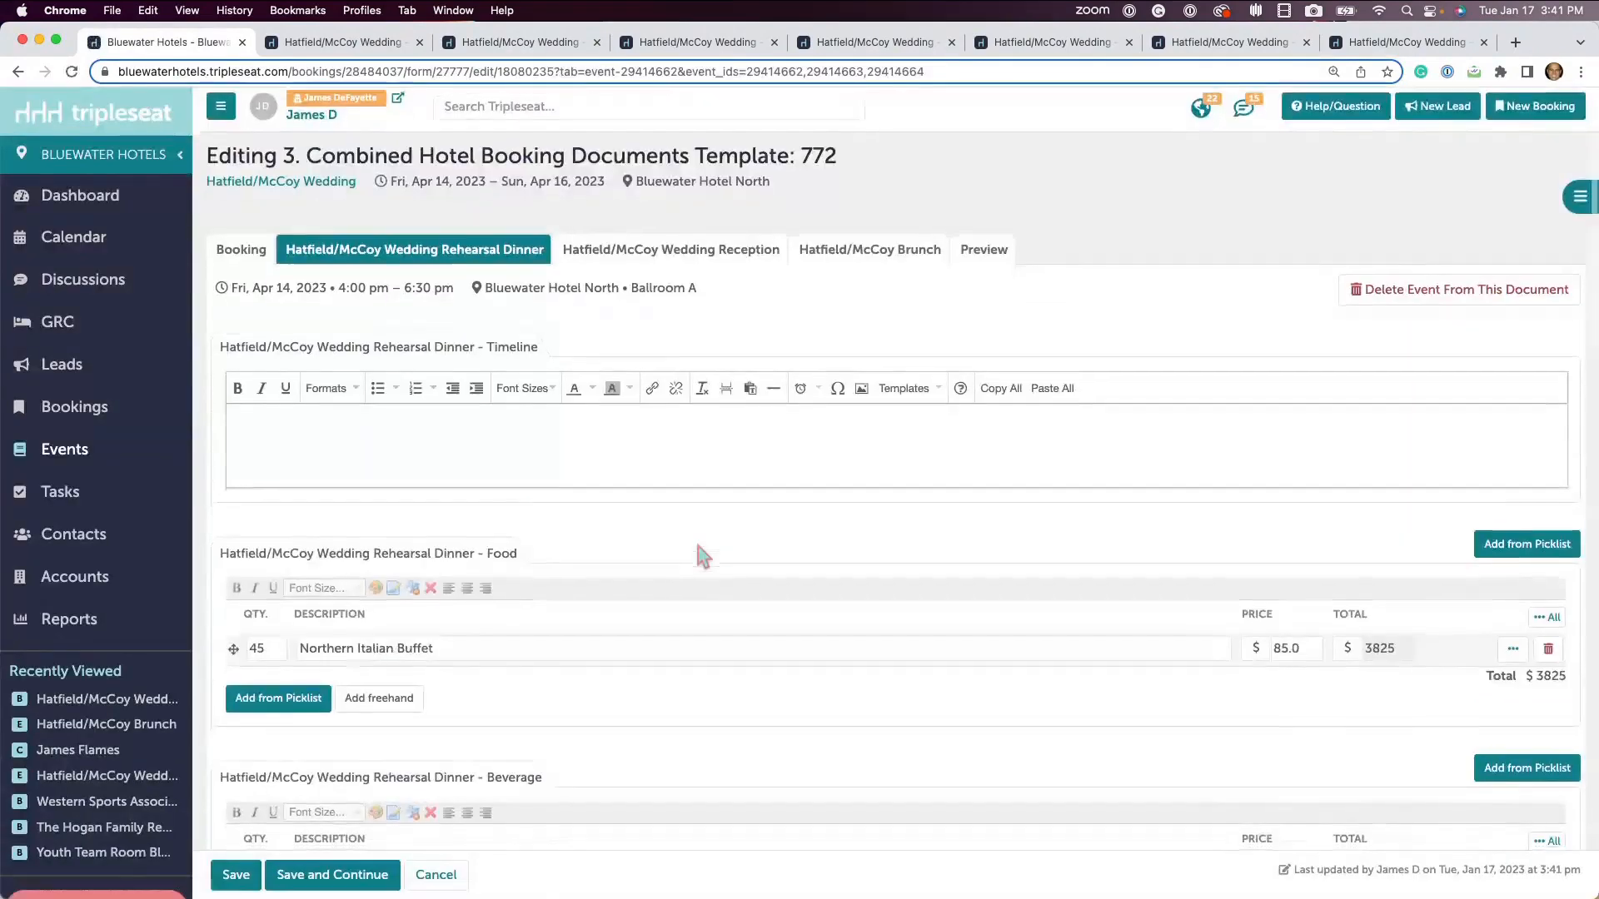
scroll(697, 543, down, 3)
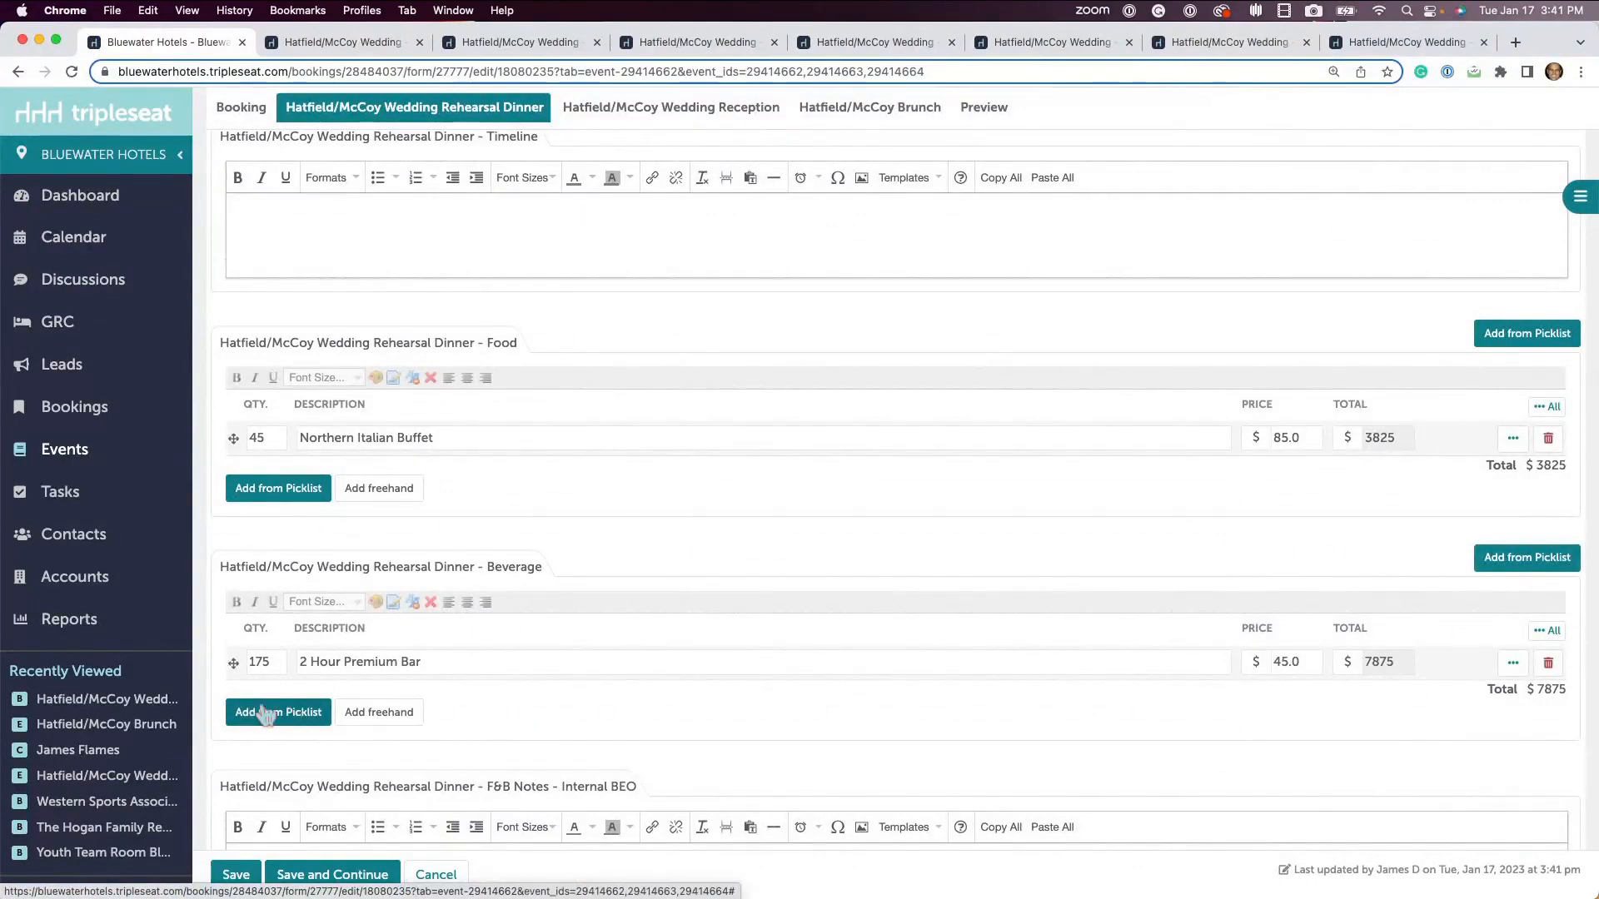
click(114, 703)
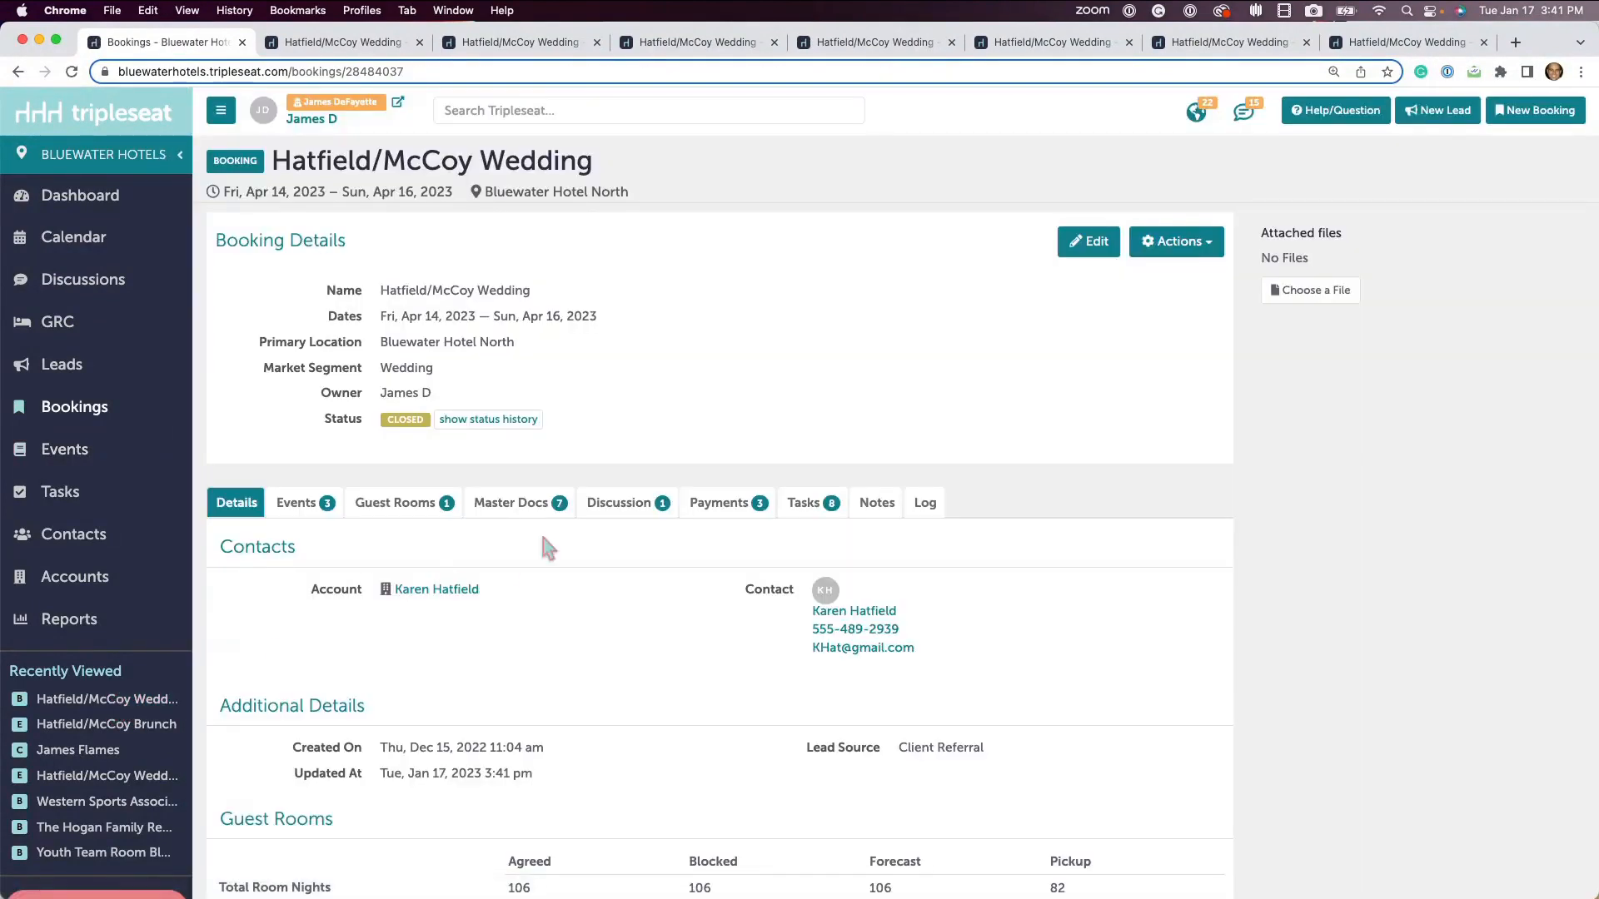
click(524, 508)
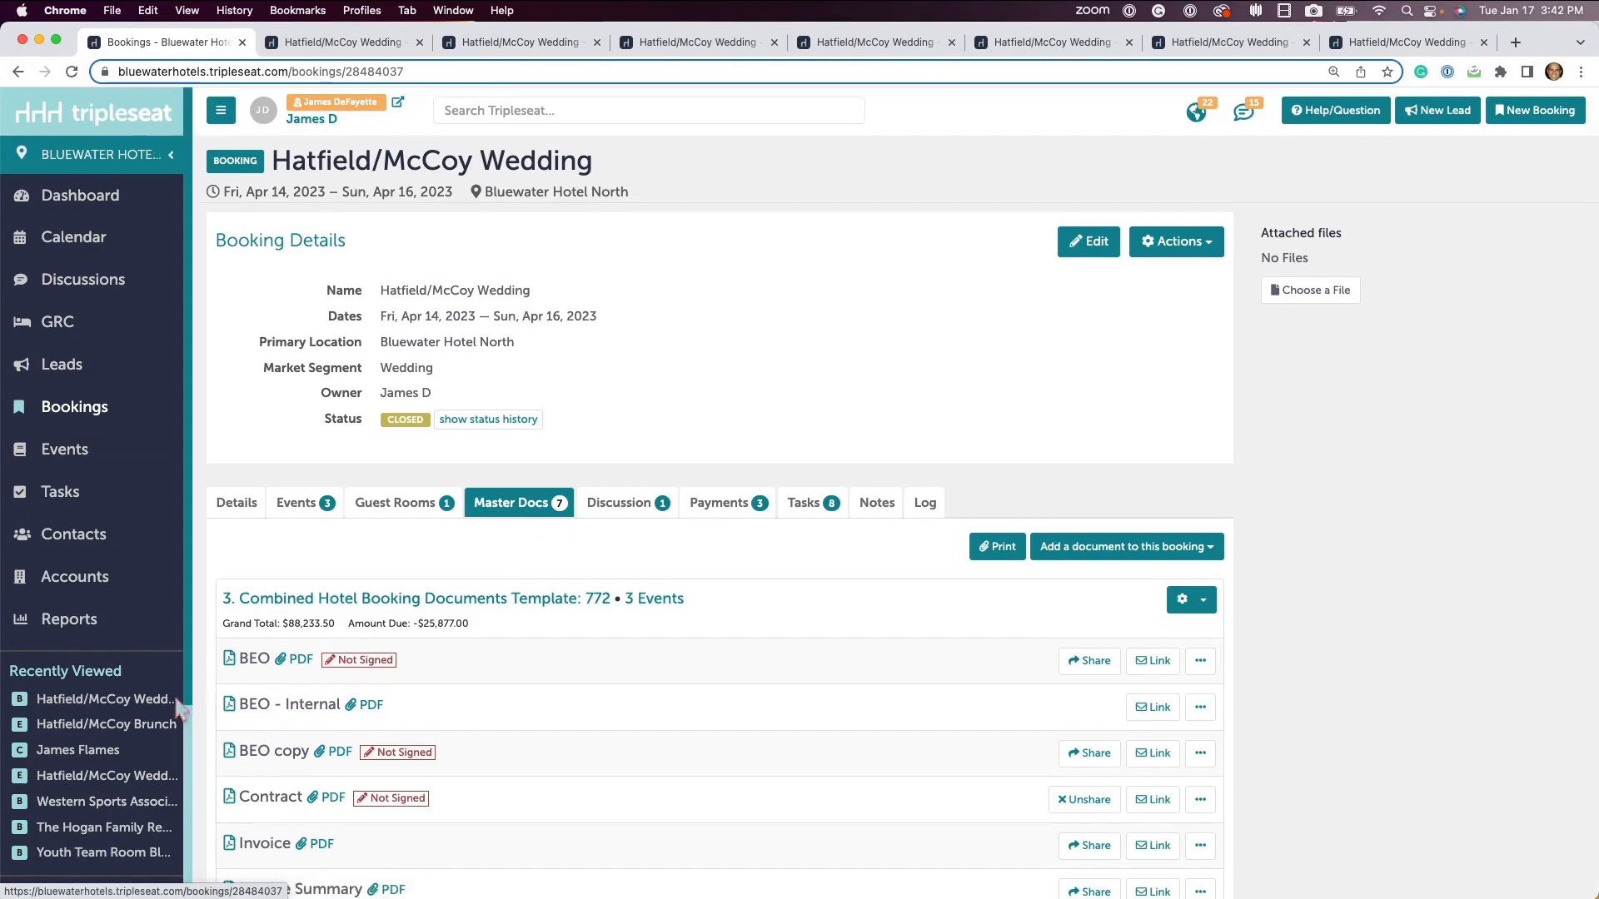
Step: Open the Dinner Package 1 - $85 picklist from the settings and look through its line items
scroll(123, 730, down, 3)
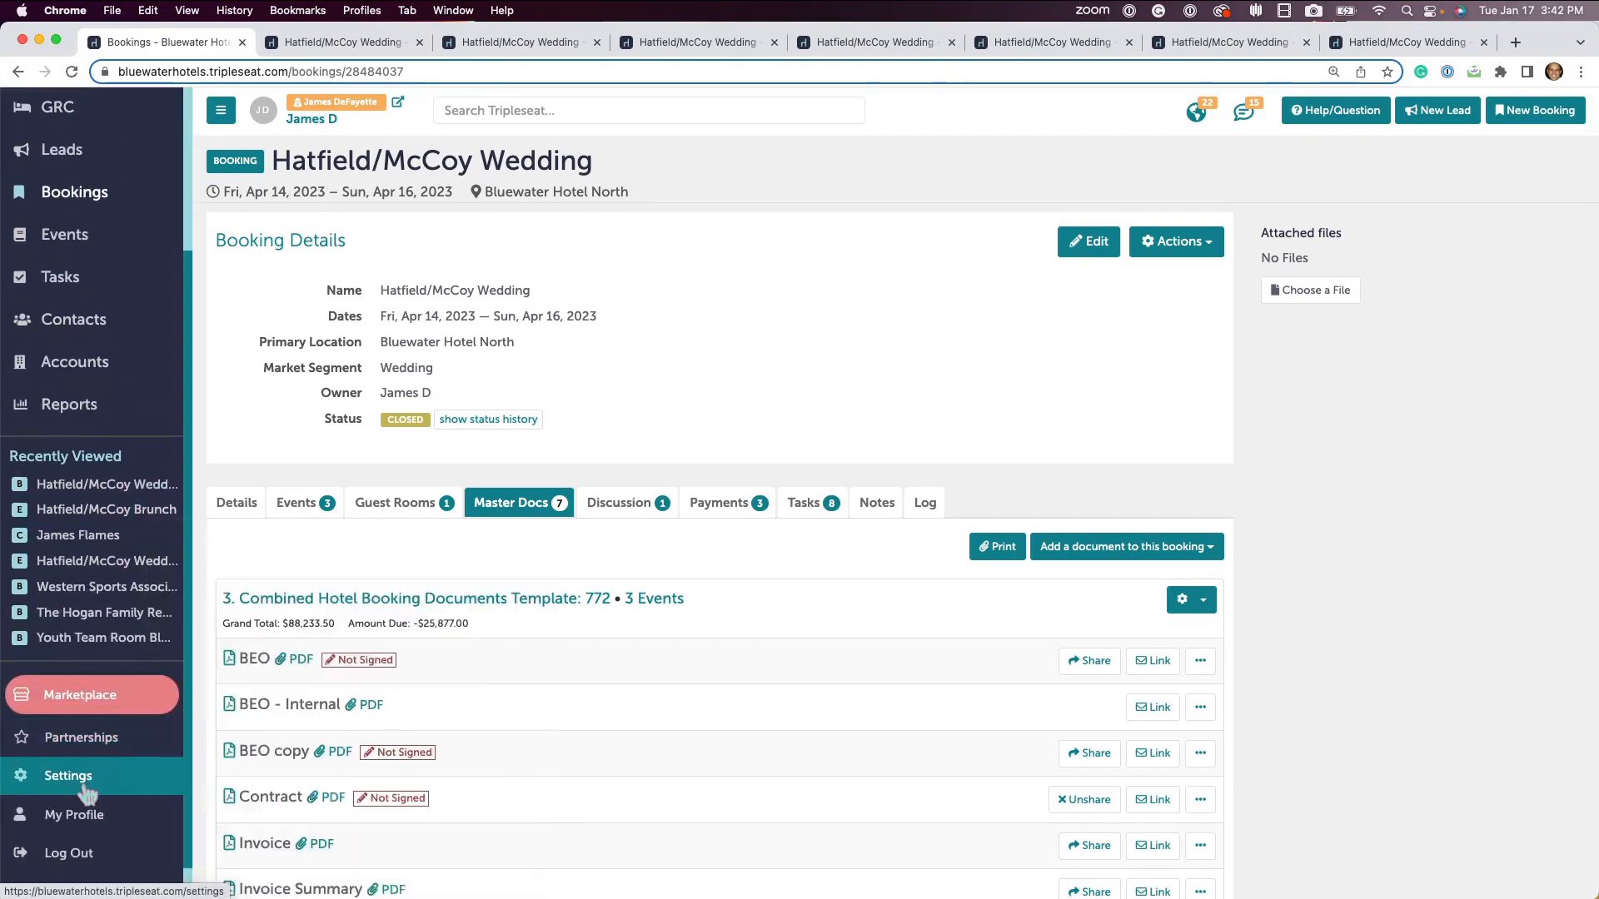
click(88, 789)
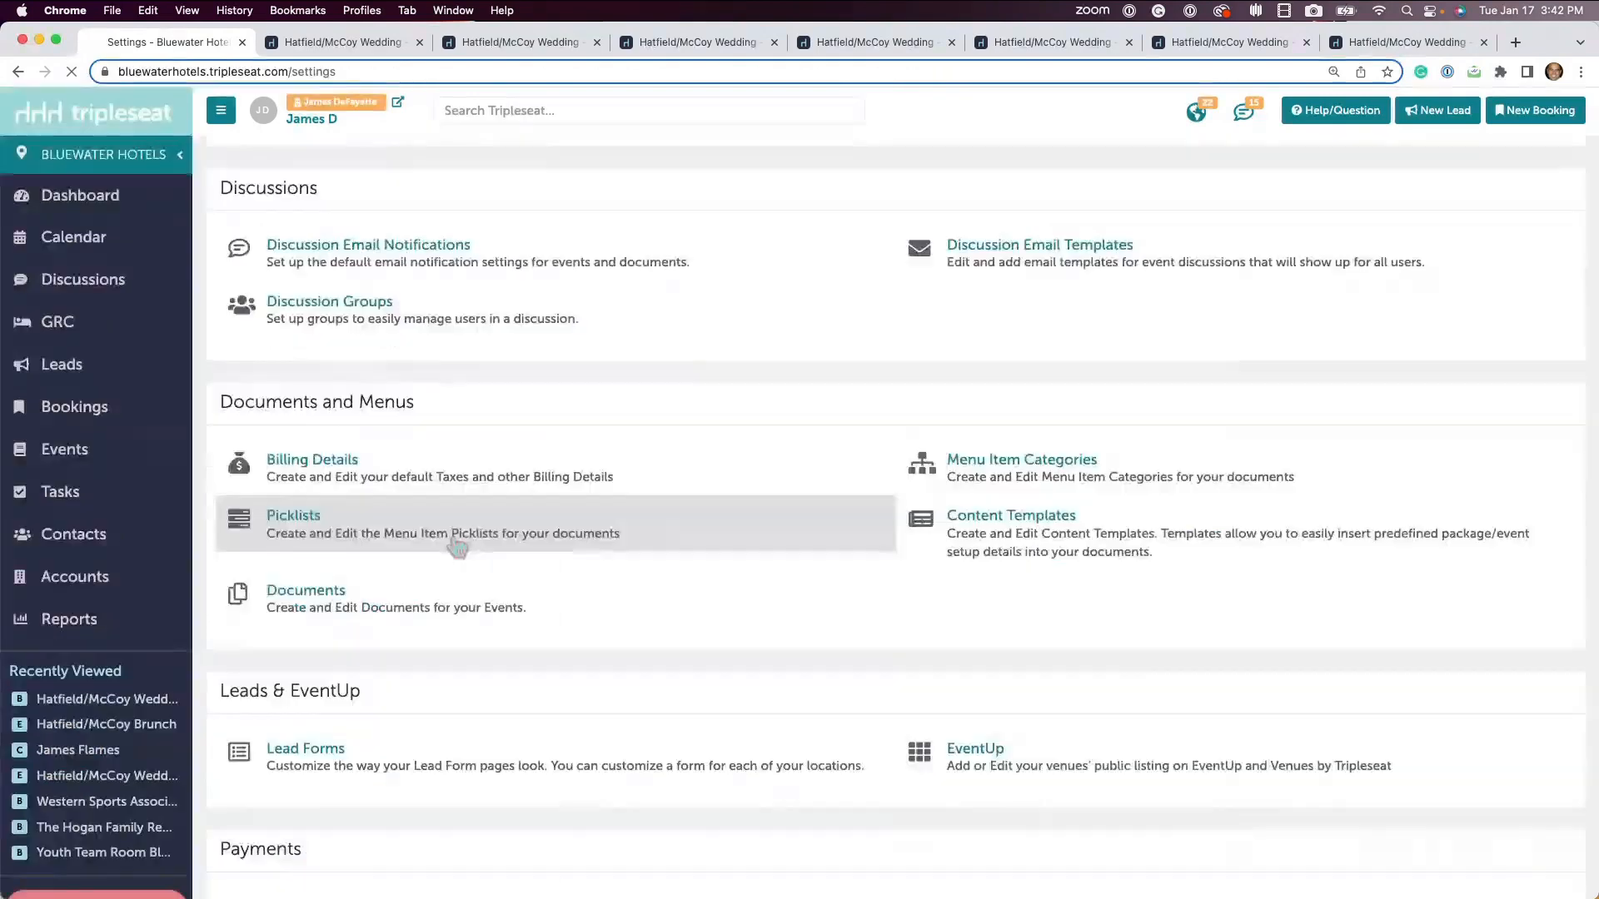
click(350, 423)
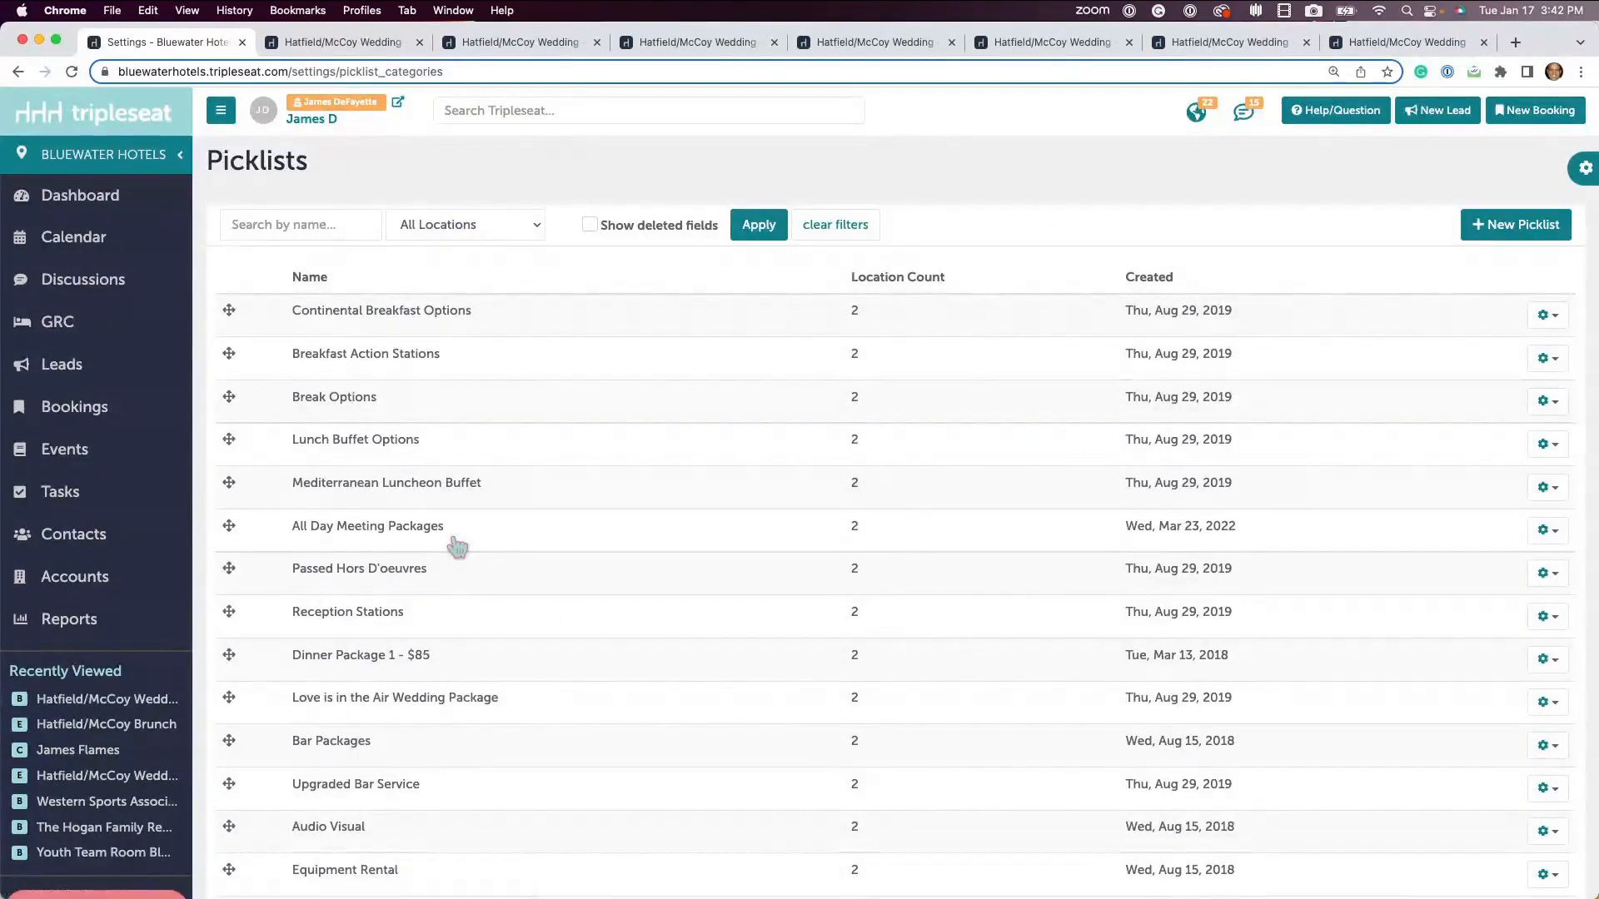
click(493, 670)
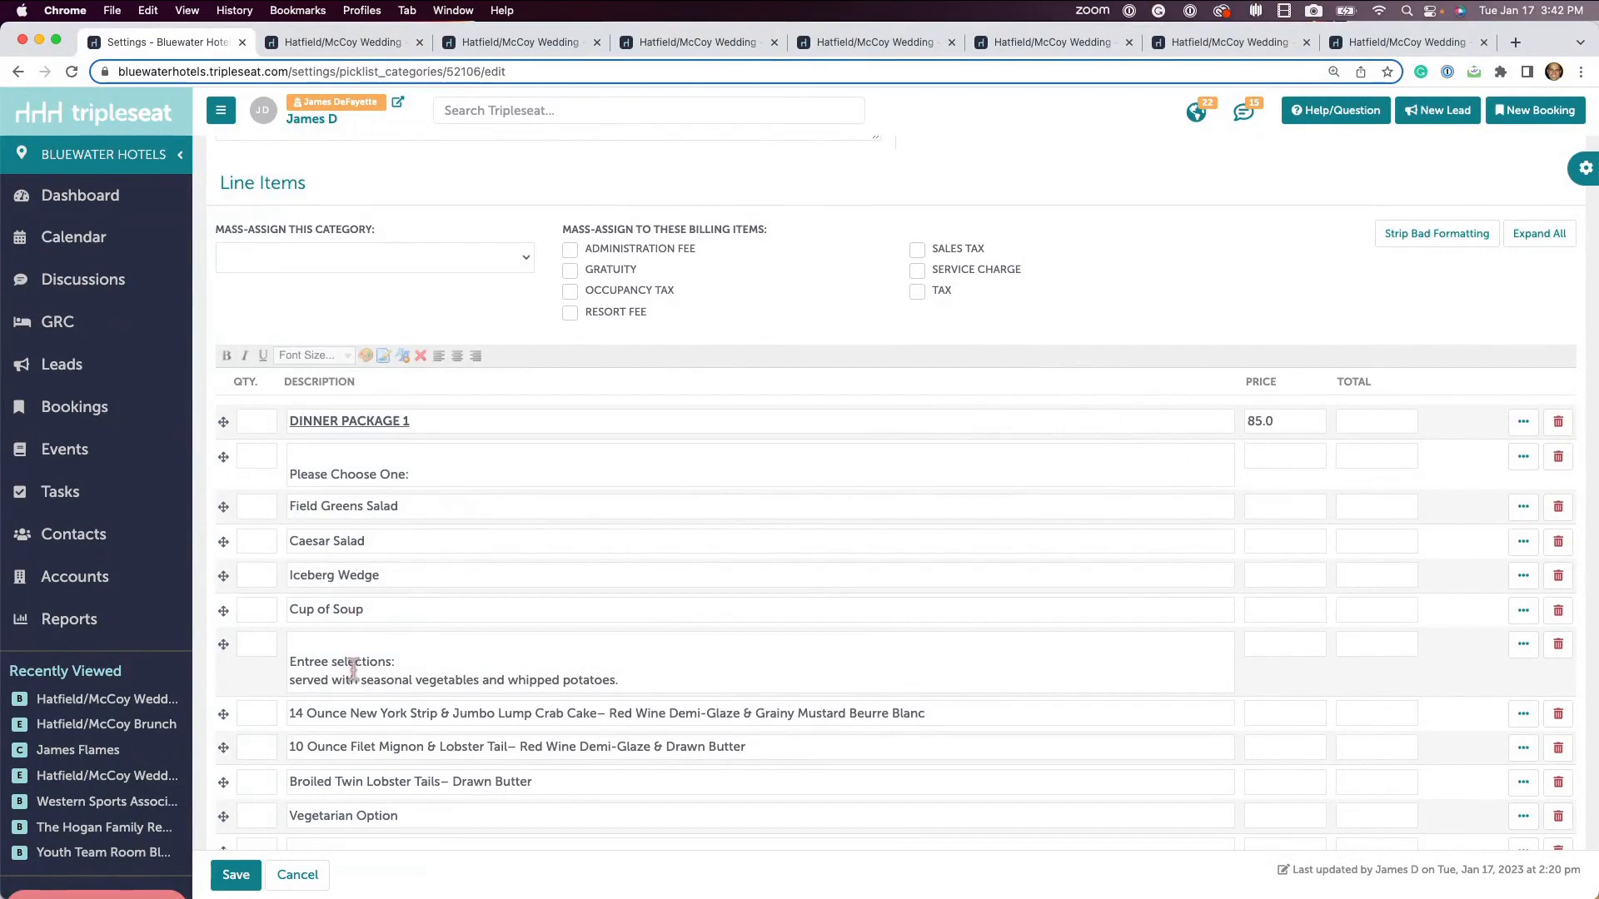
scroll(353, 670, down, 4)
scroll(353, 670, down, 2)
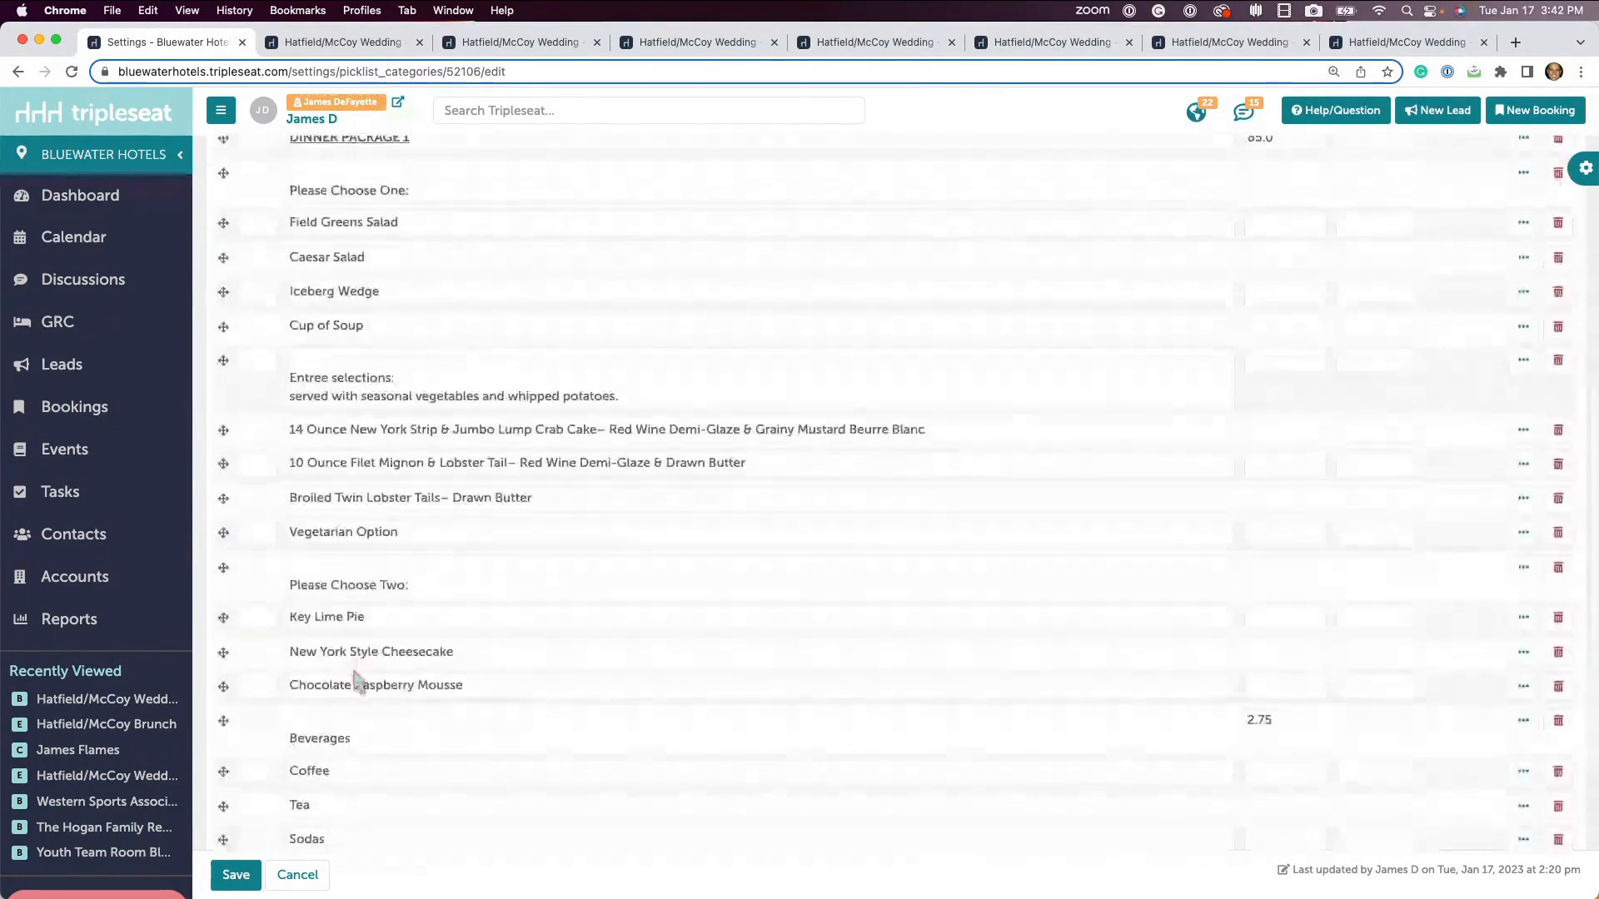
scroll(357, 679, up, 3)
scroll(358, 679, up, 1)
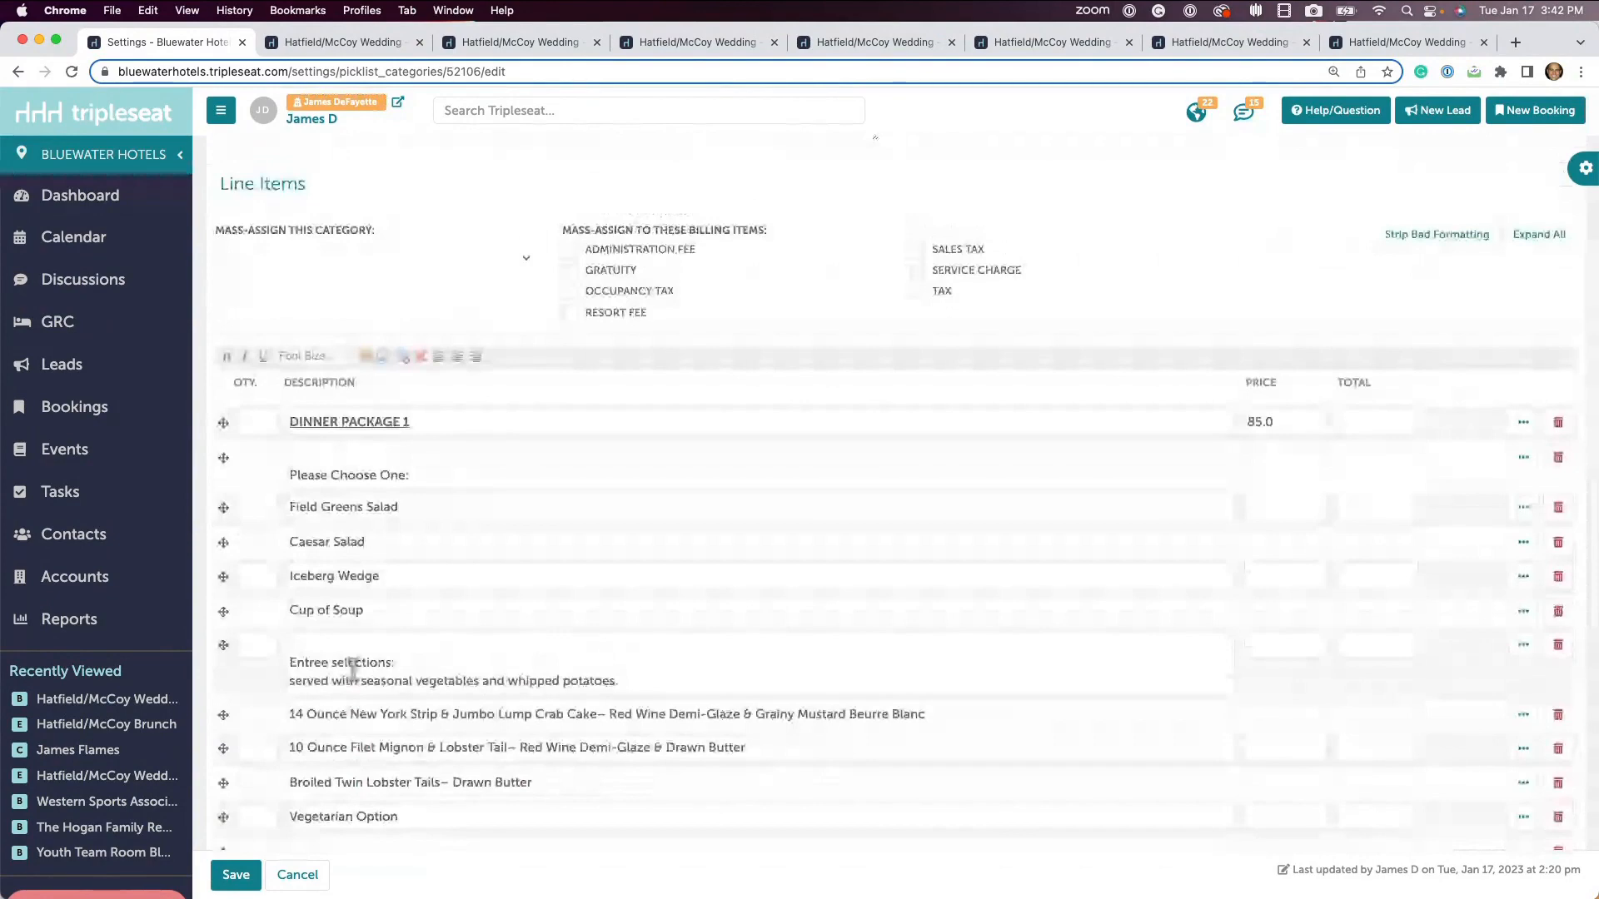
scroll(1035, 672, down, 1)
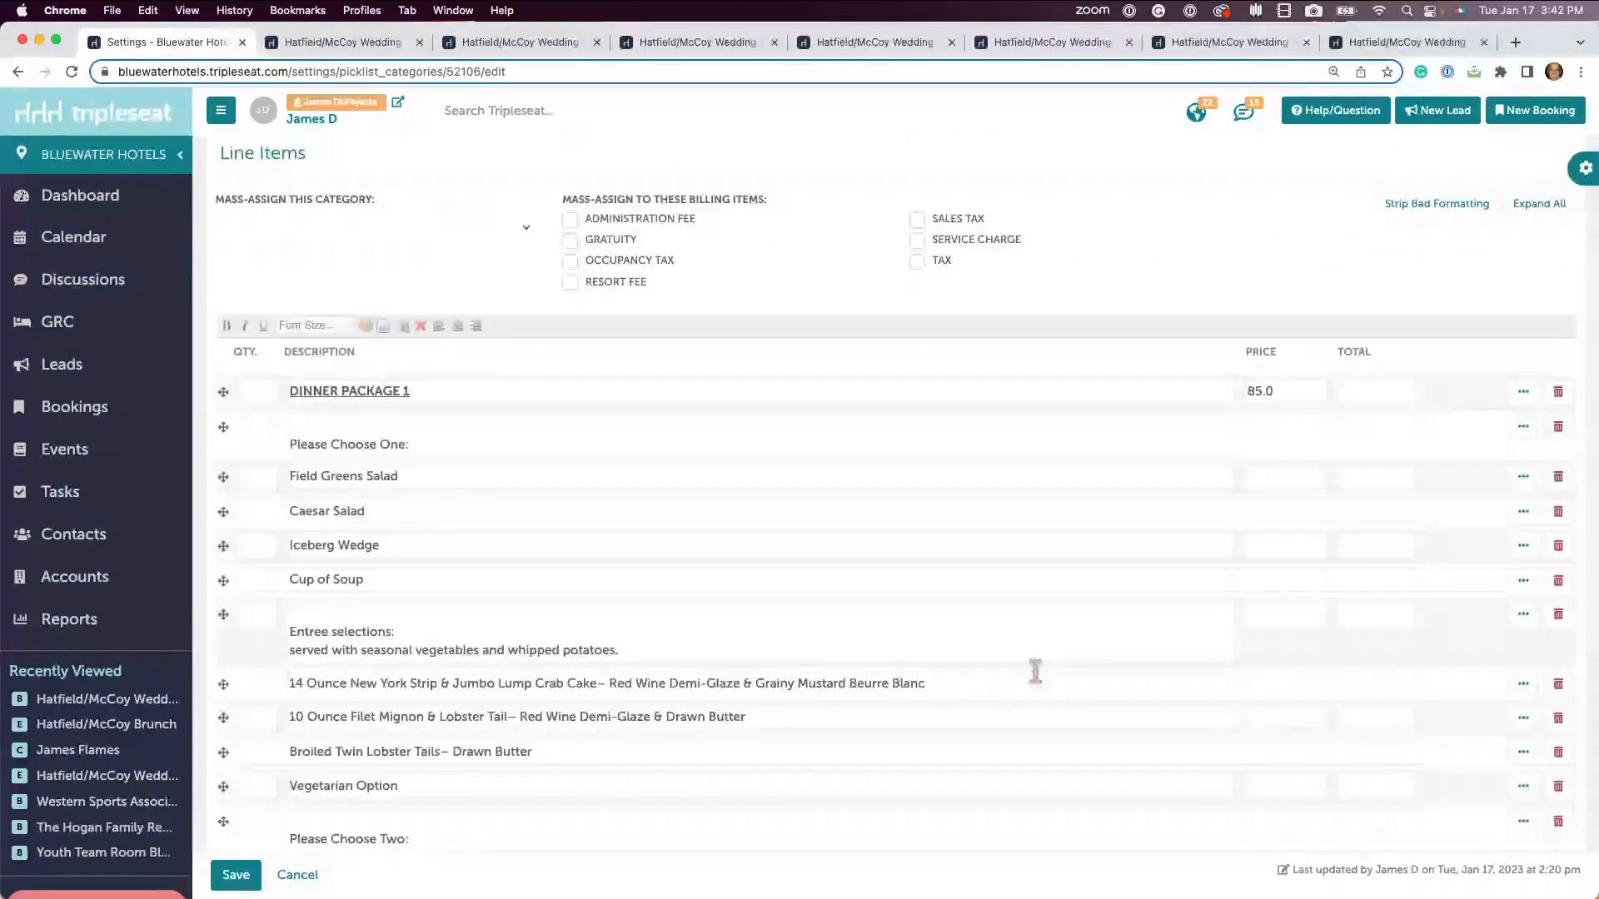
Step: Expand the New York Strip & Jumbo Lump Crab Cake, Field Greens Salad and Cup of Soup line items to check their long descriptions
click(1035, 679)
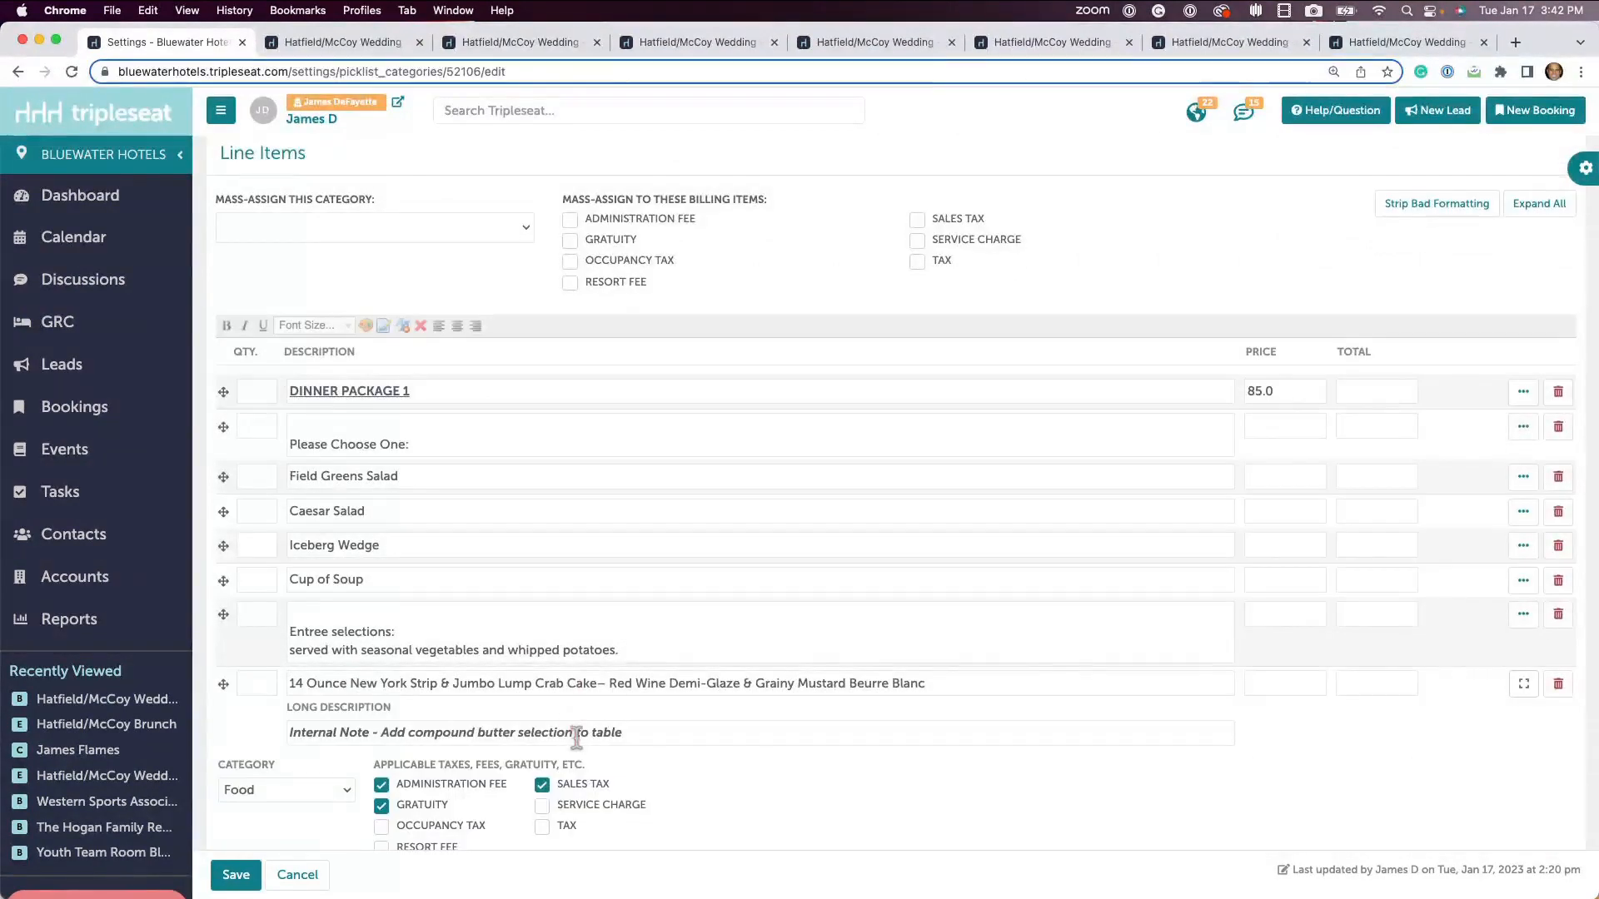
scroll(582, 708, down, 2)
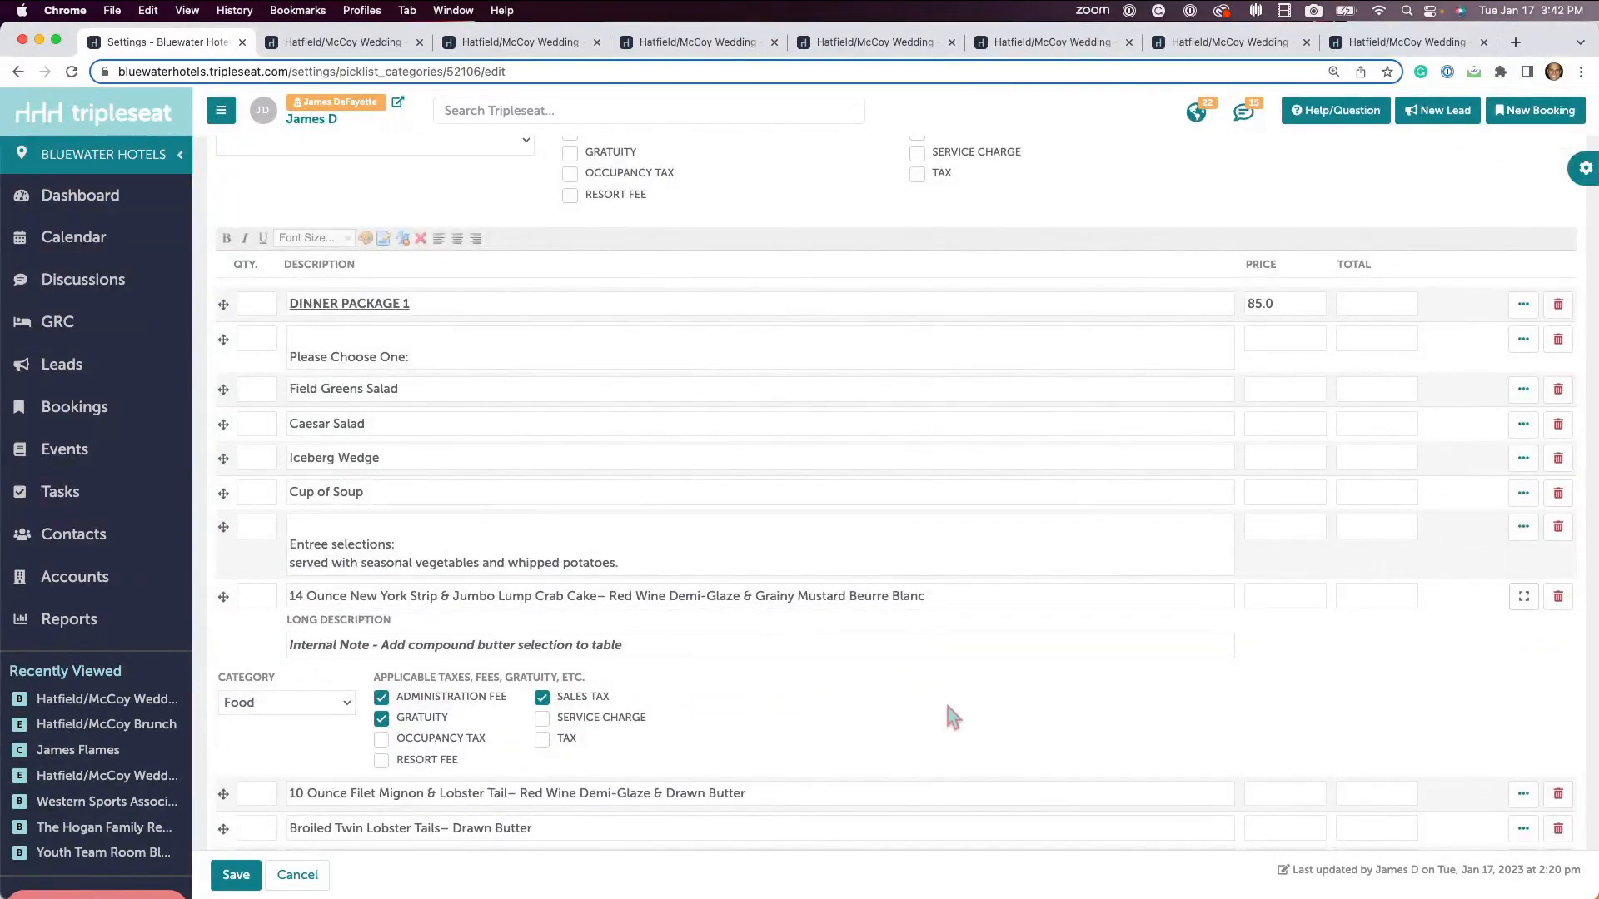
click(1523, 389)
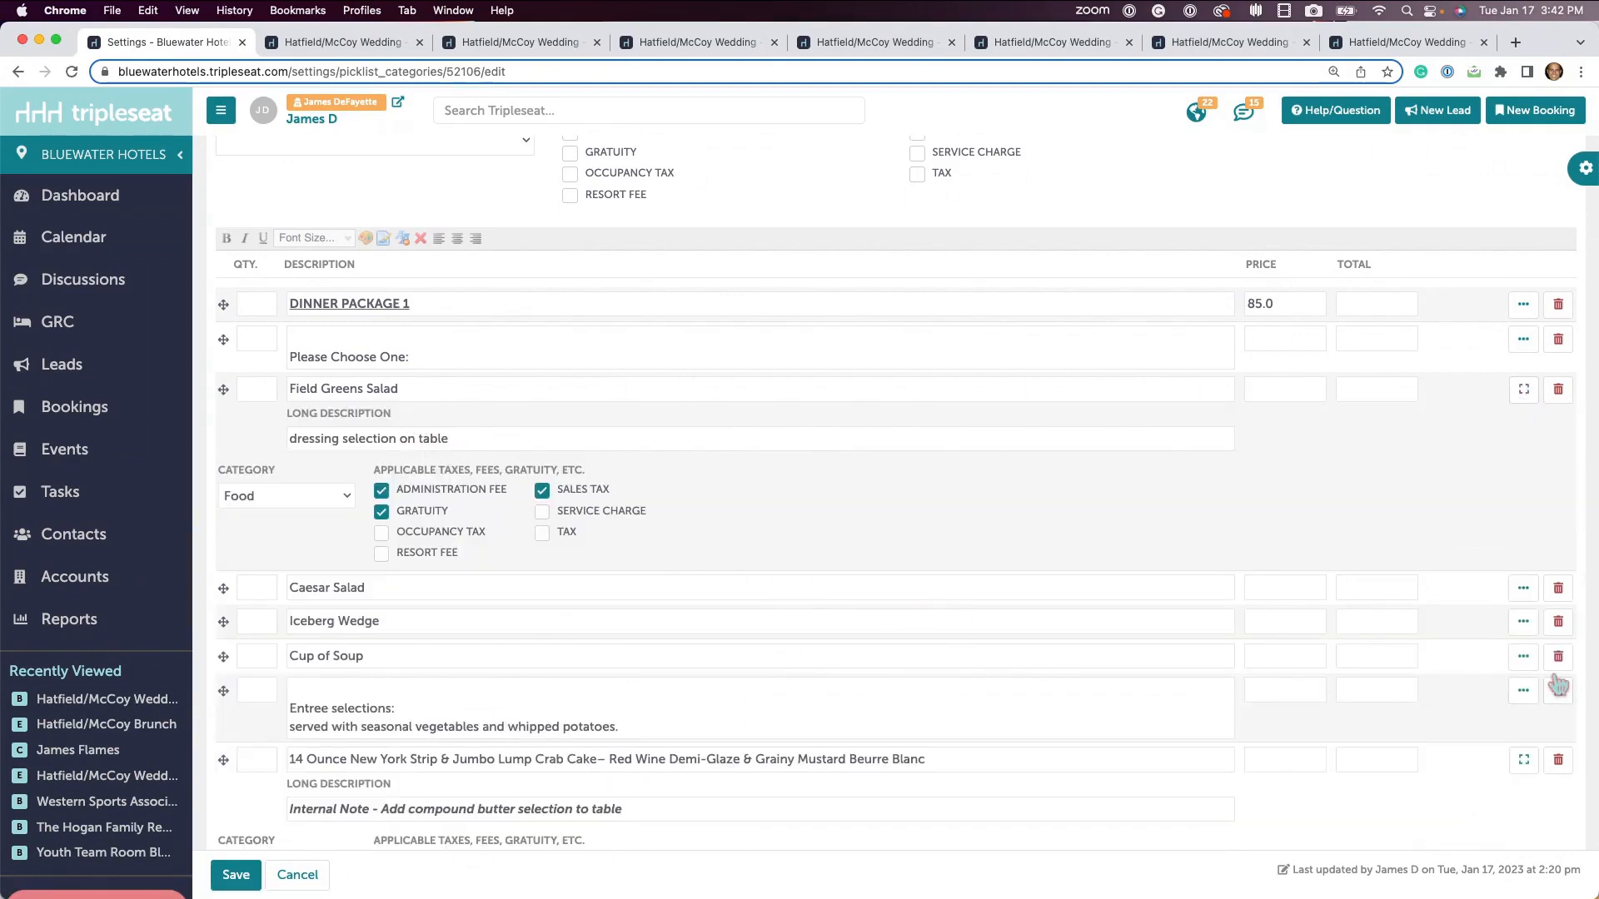
click(1523, 656)
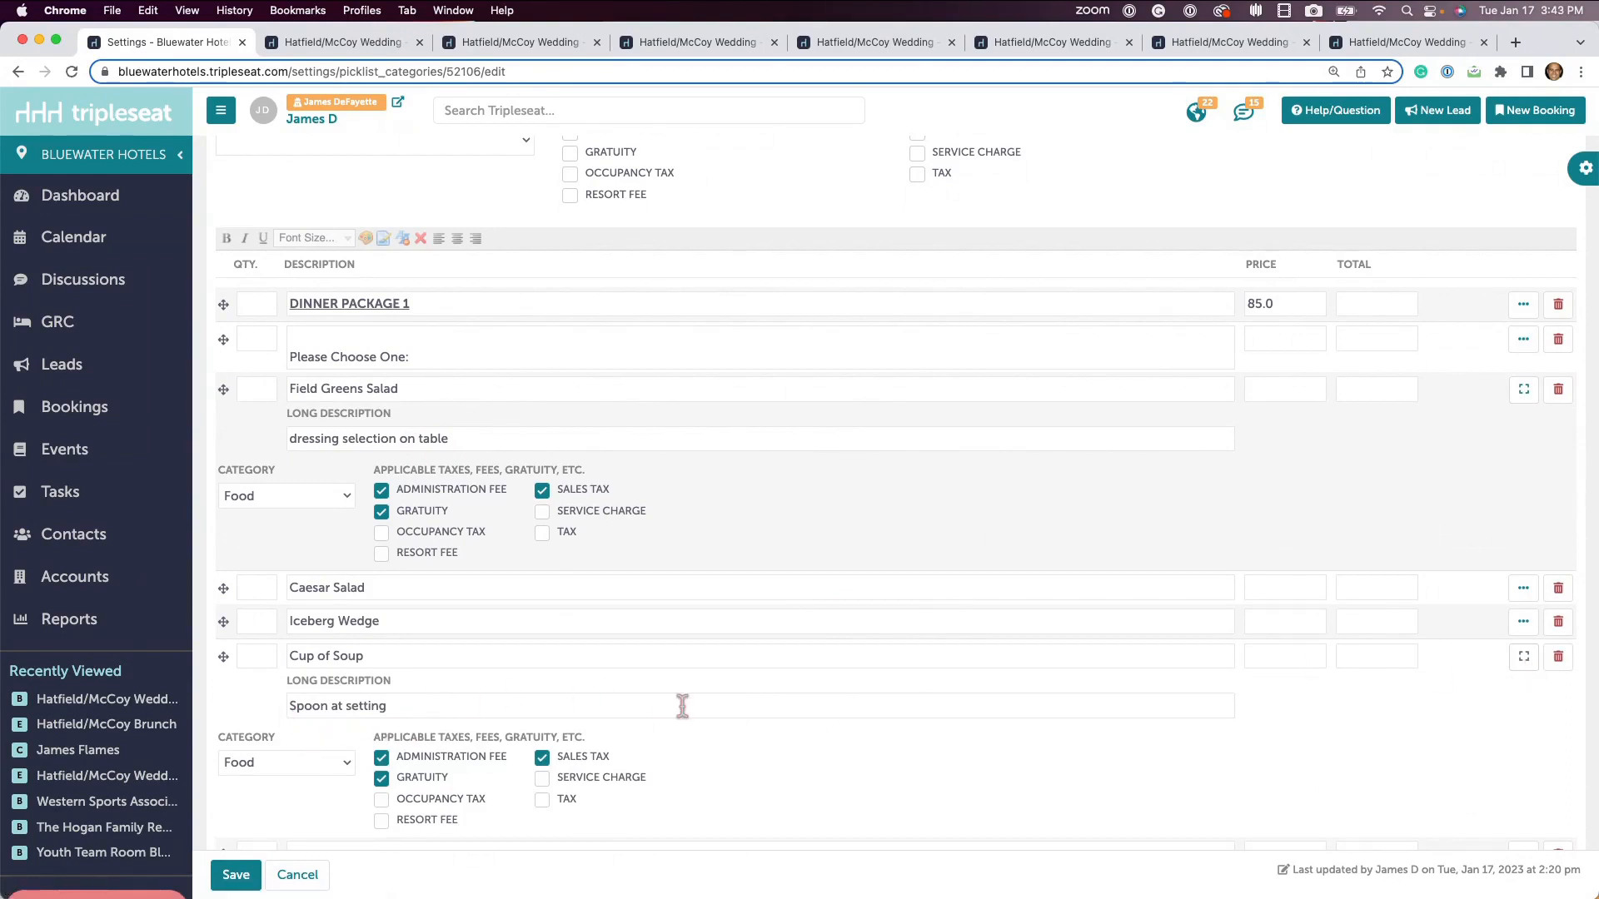
Step: Return to the wedding booking and open its combined document for editing at the rehearsal dinner event
click(146, 704)
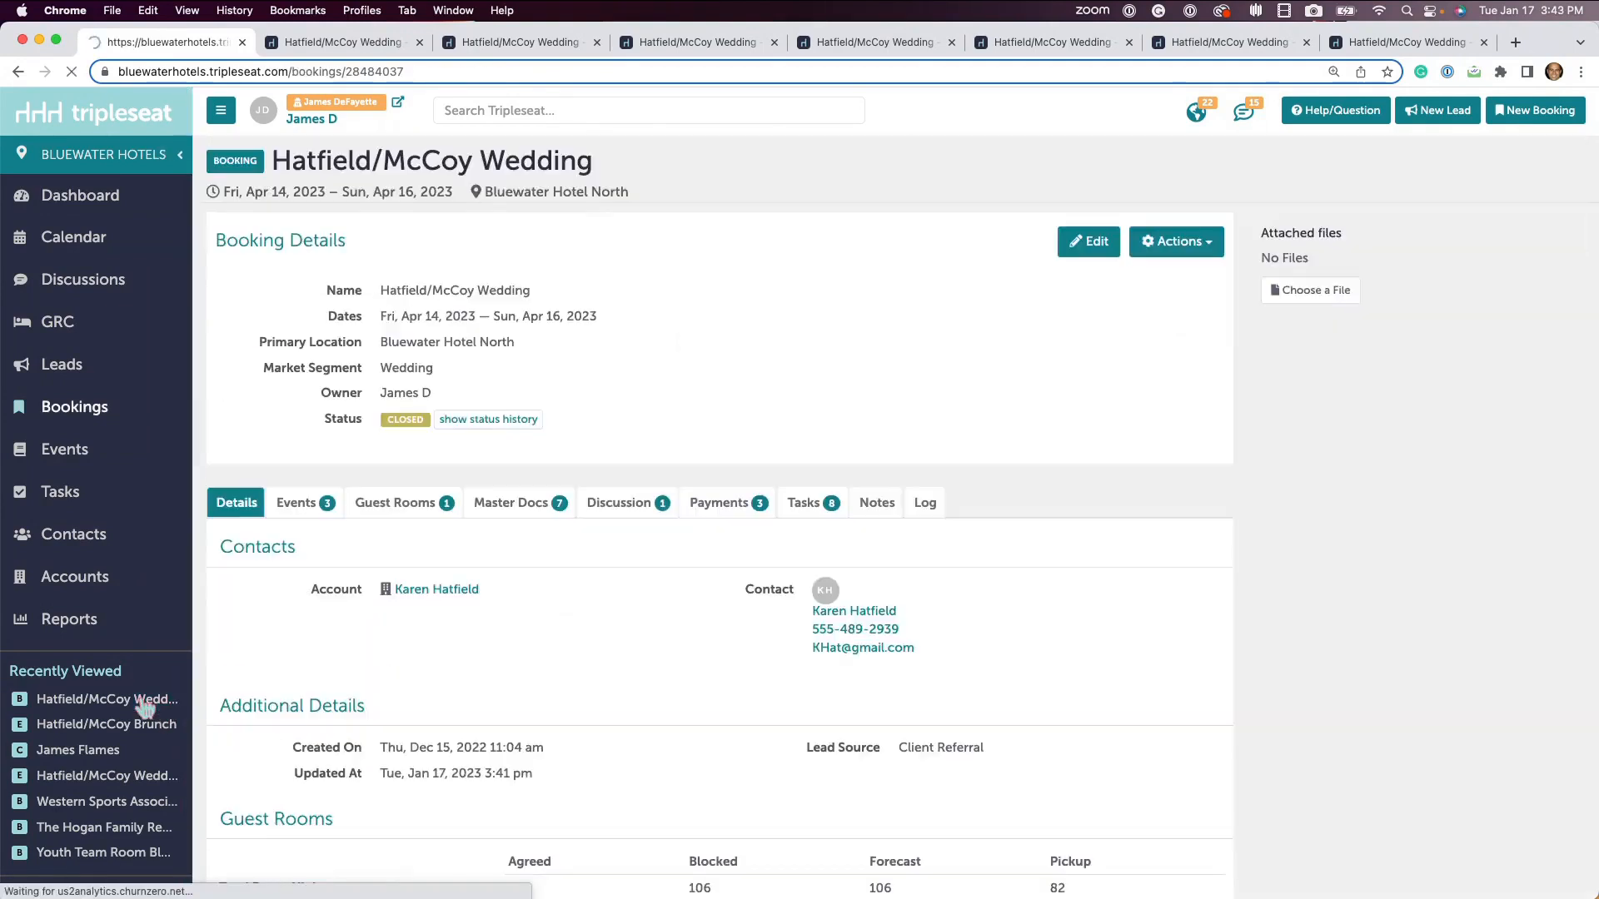
click(532, 510)
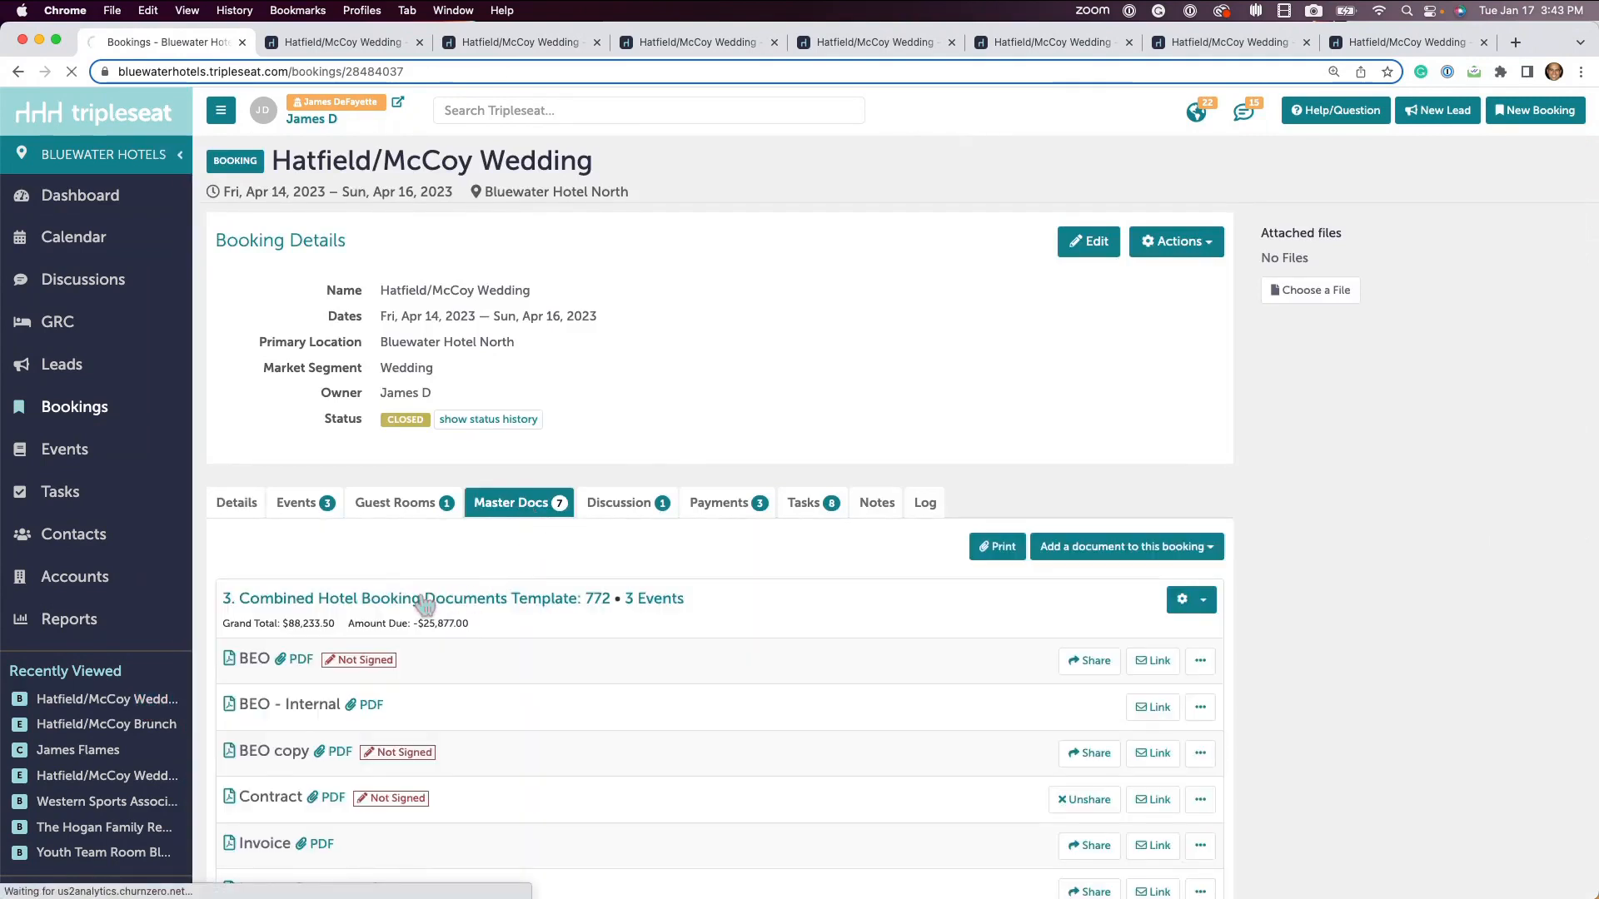
click(425, 600)
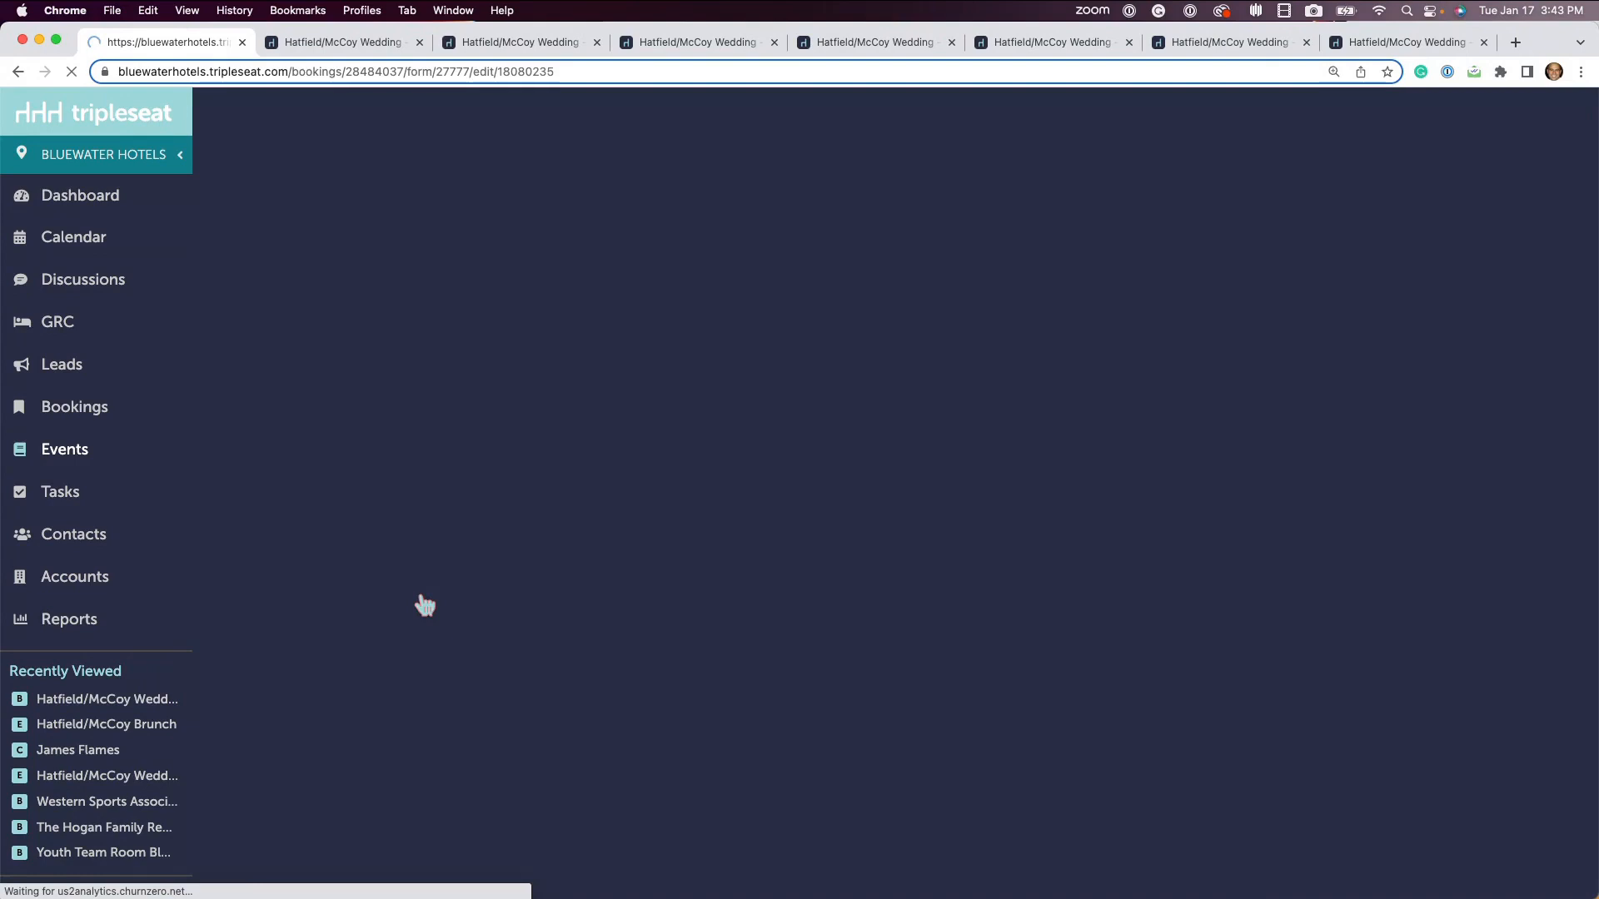
click(475, 260)
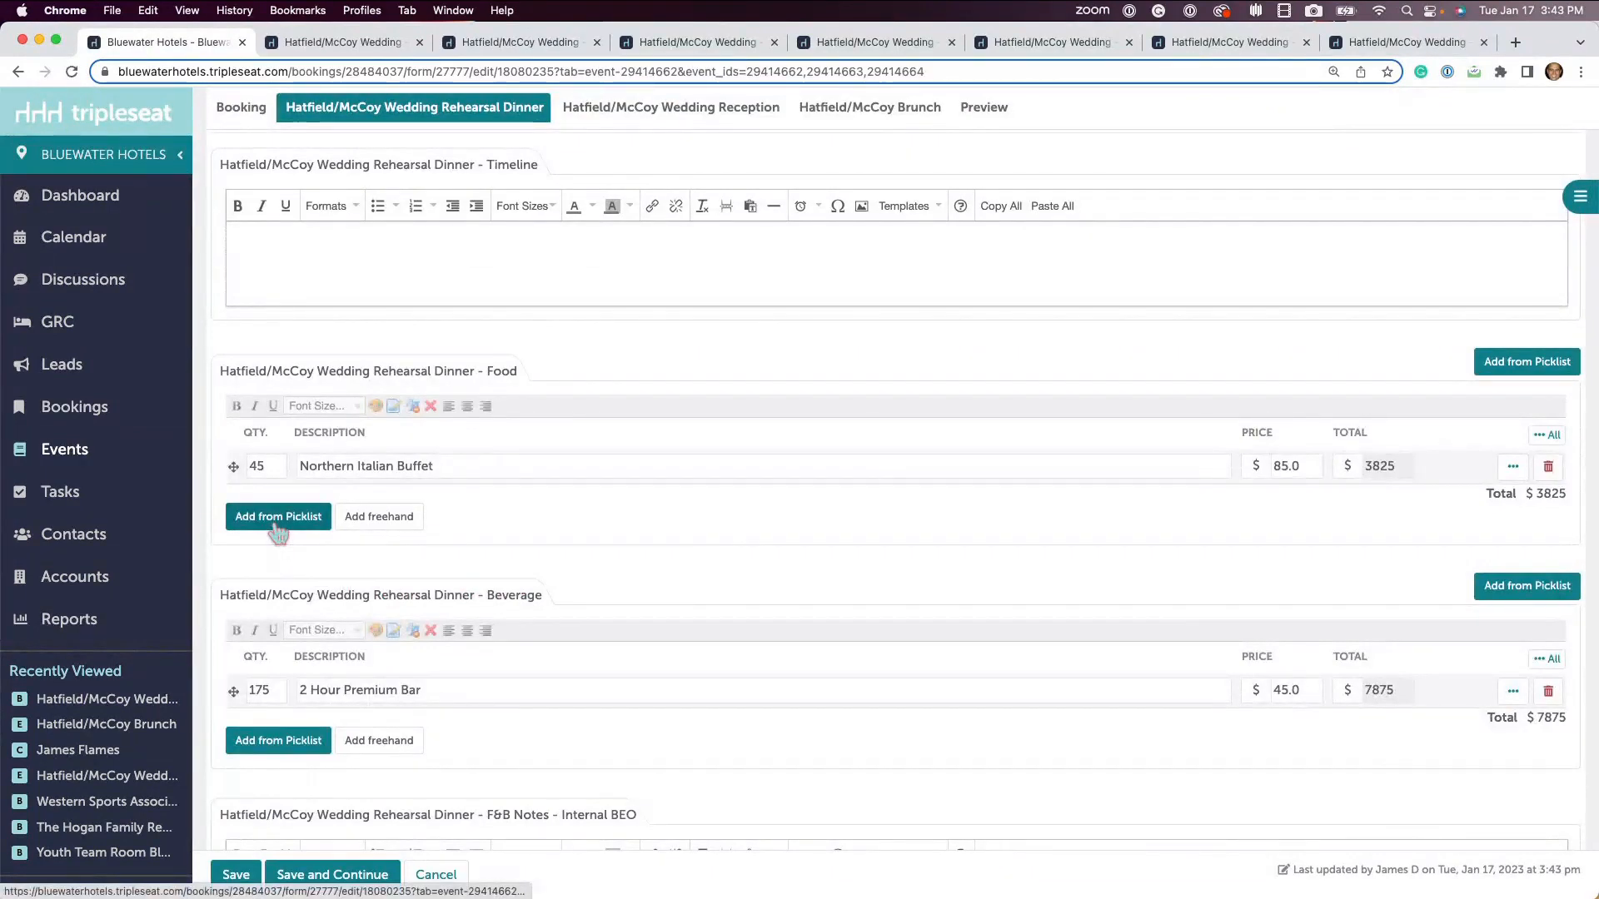
Step: Add Dinner Package 1, Field Greens Salad, Cup of Soup and the 14 Ounce New York Strip & Jumbo Lump Crab Cake from the picklist to the rehearsal dinner's food
click(277, 520)
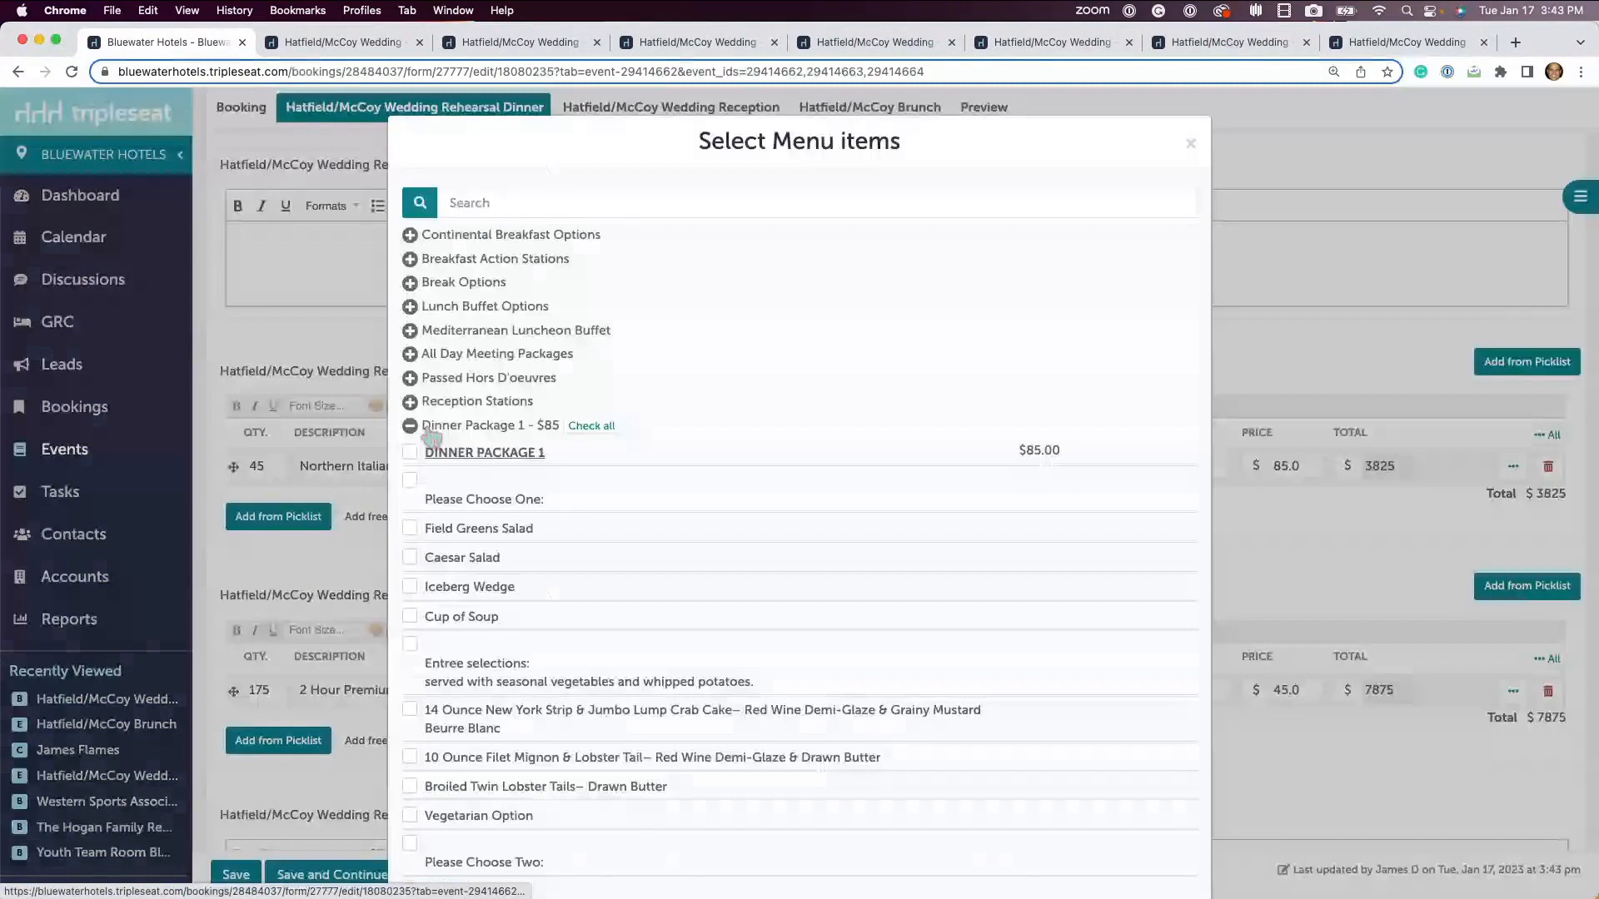
click(410, 529)
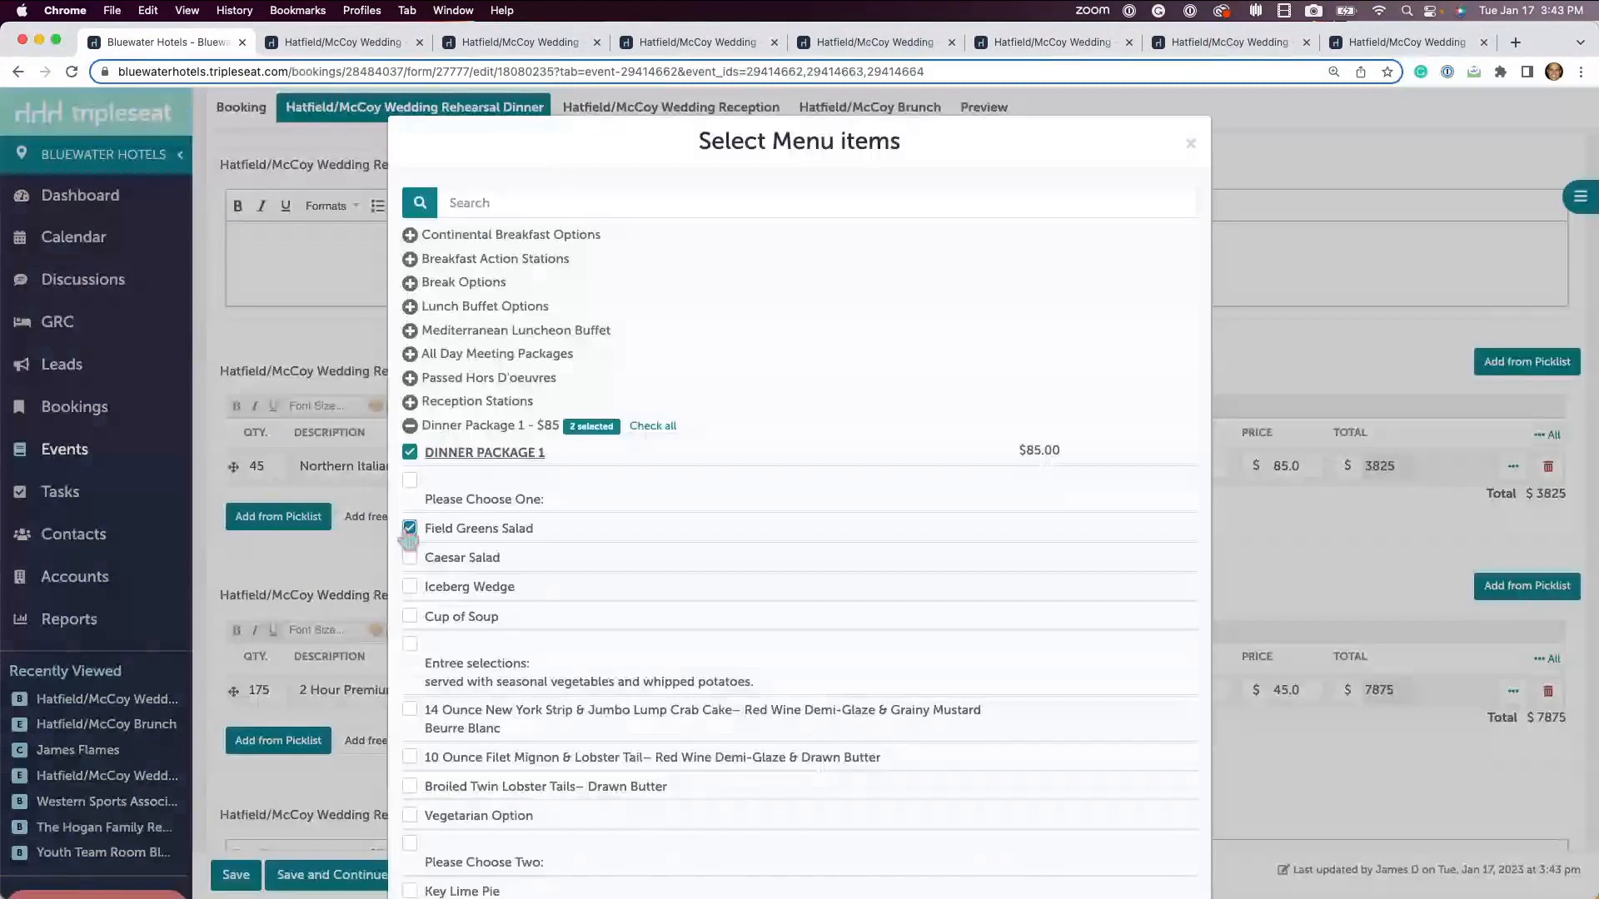
click(410, 616)
click(410, 709)
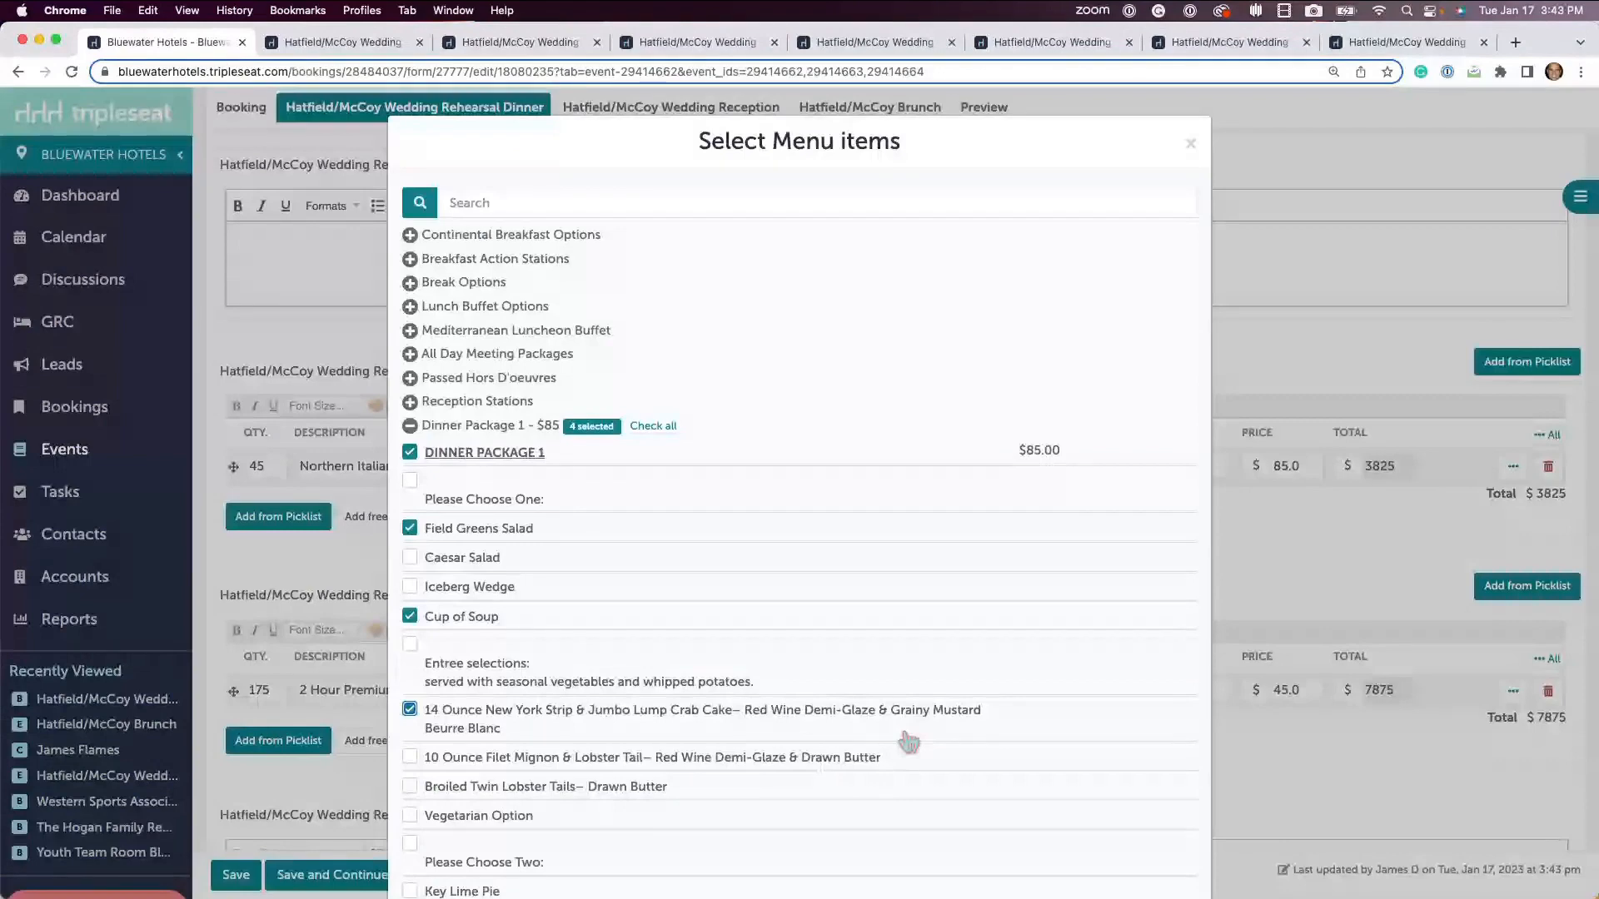
click(1224, 546)
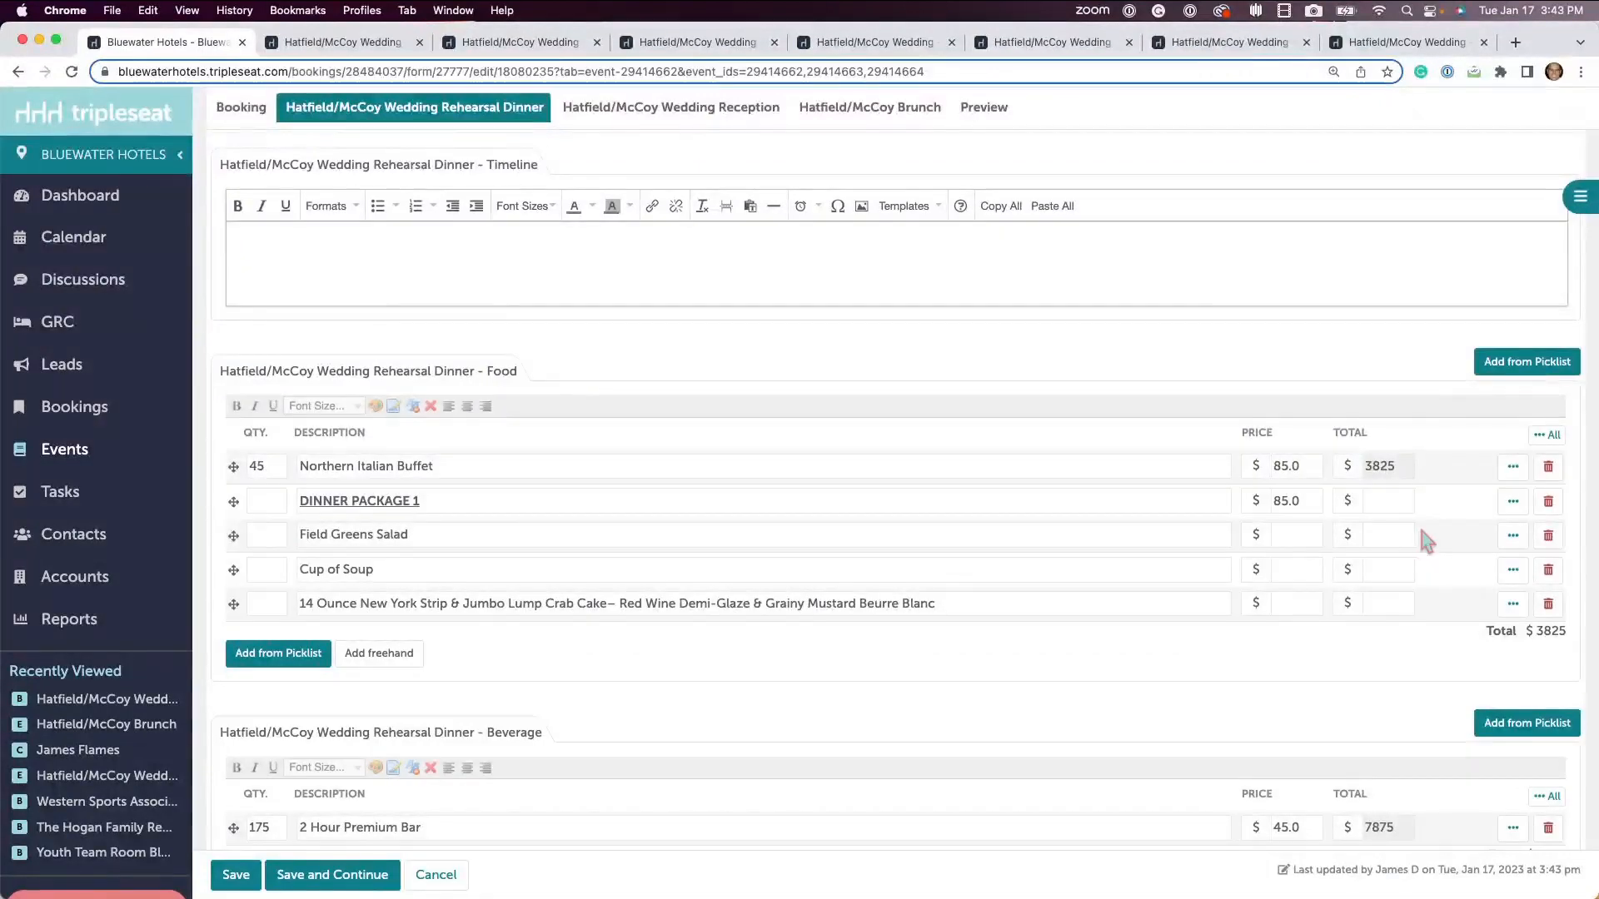
Step: Check the Field Greens Salad's long description in the rehearsal dinner's food section and save the combined document
click(1513, 537)
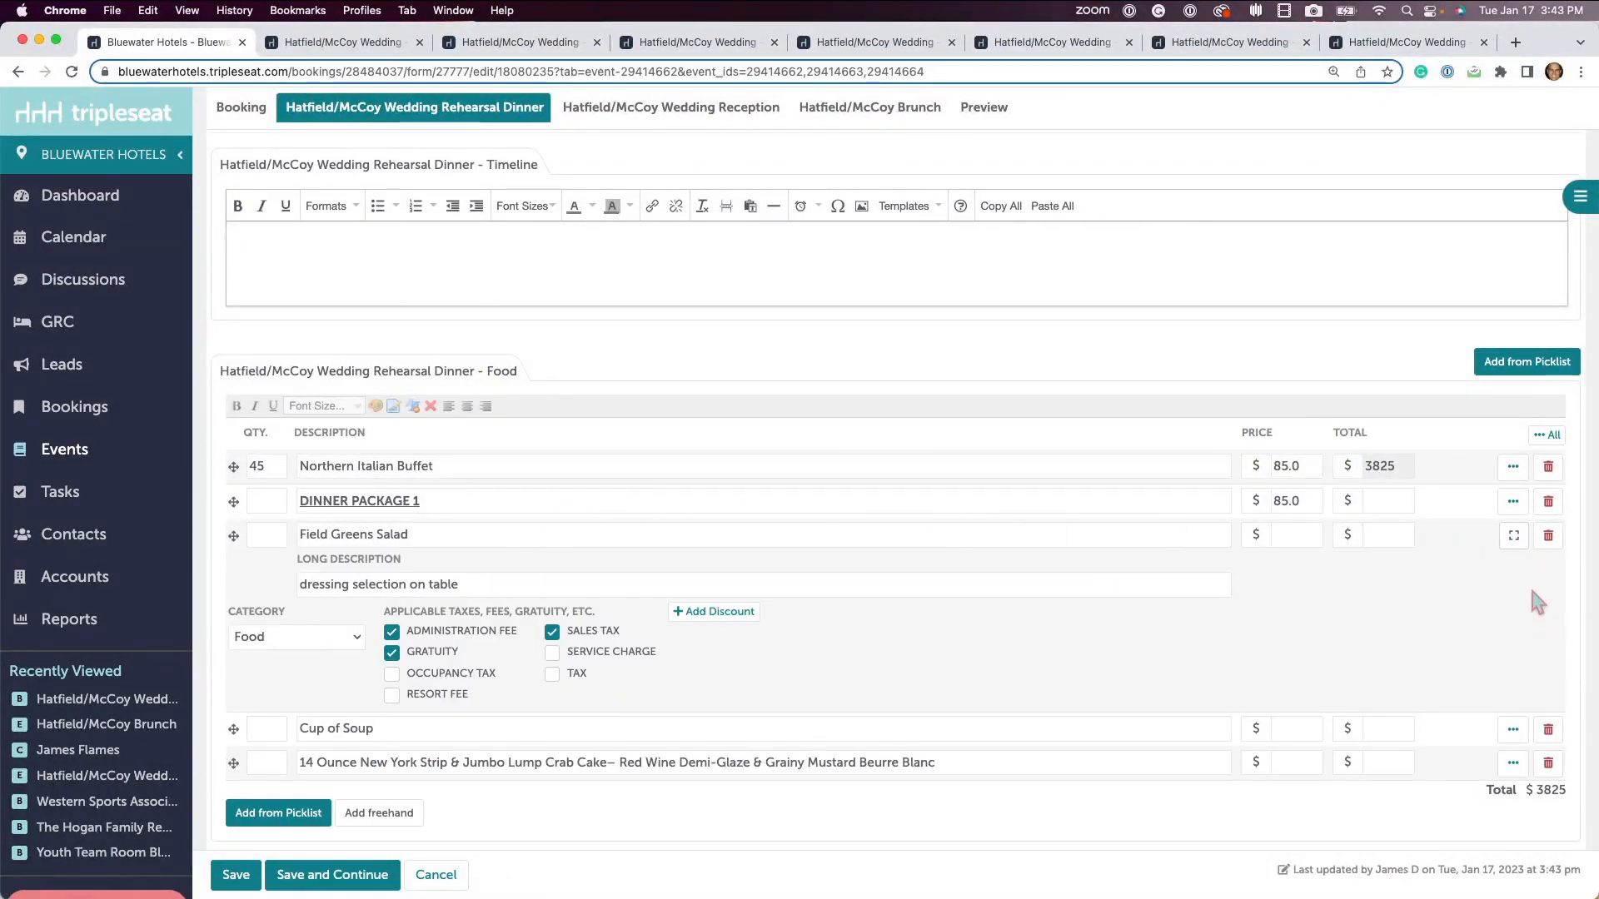
click(1513, 536)
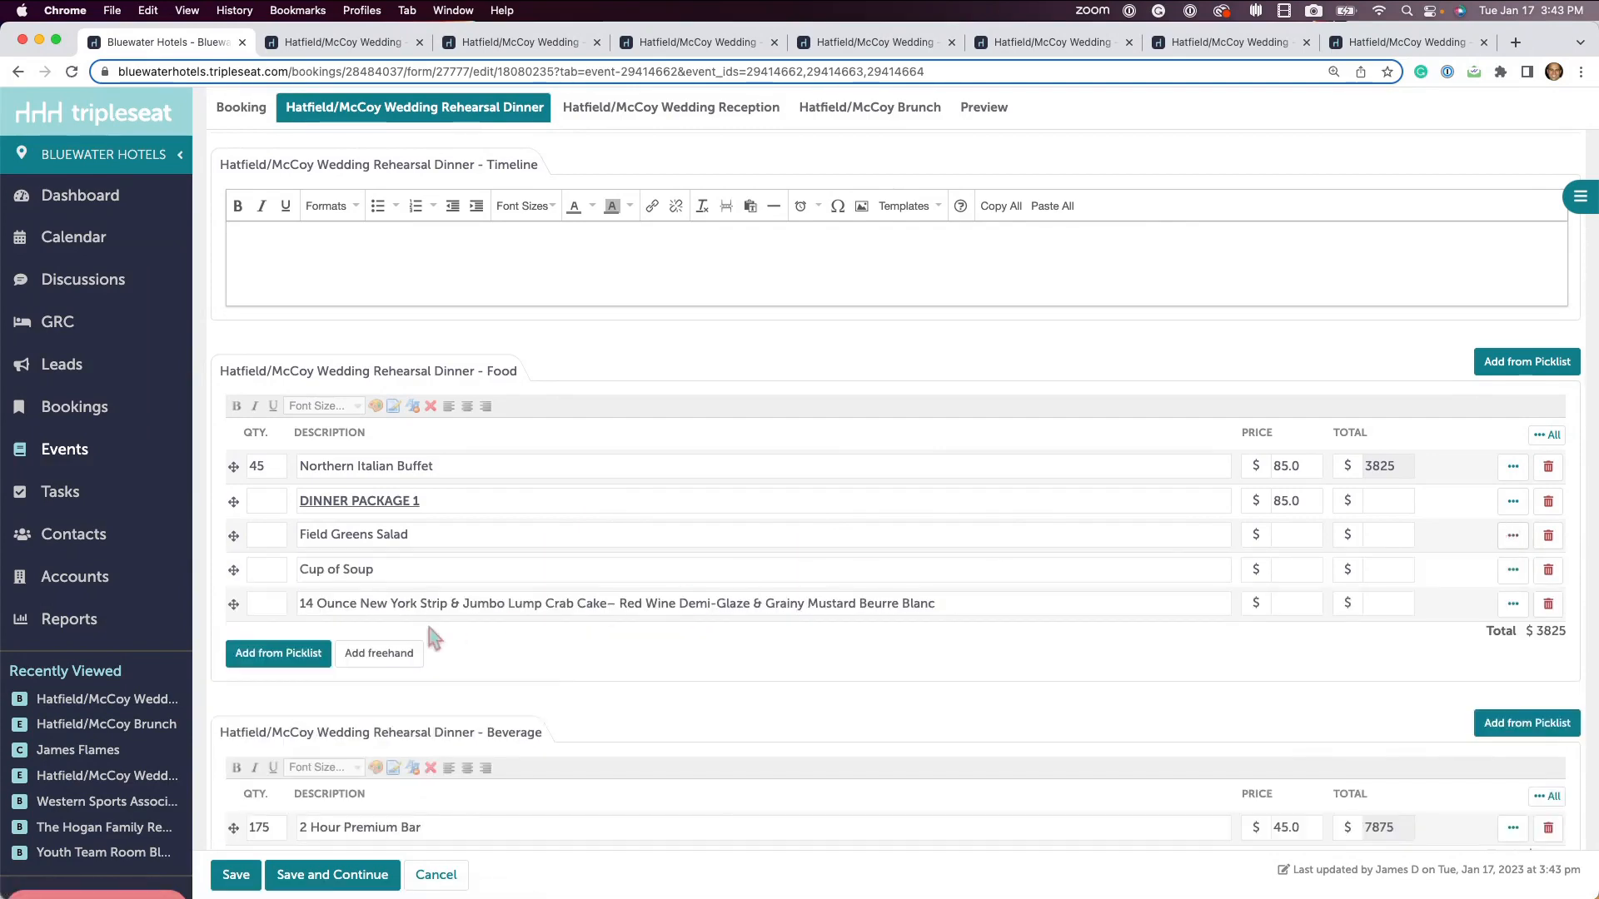
click(236, 876)
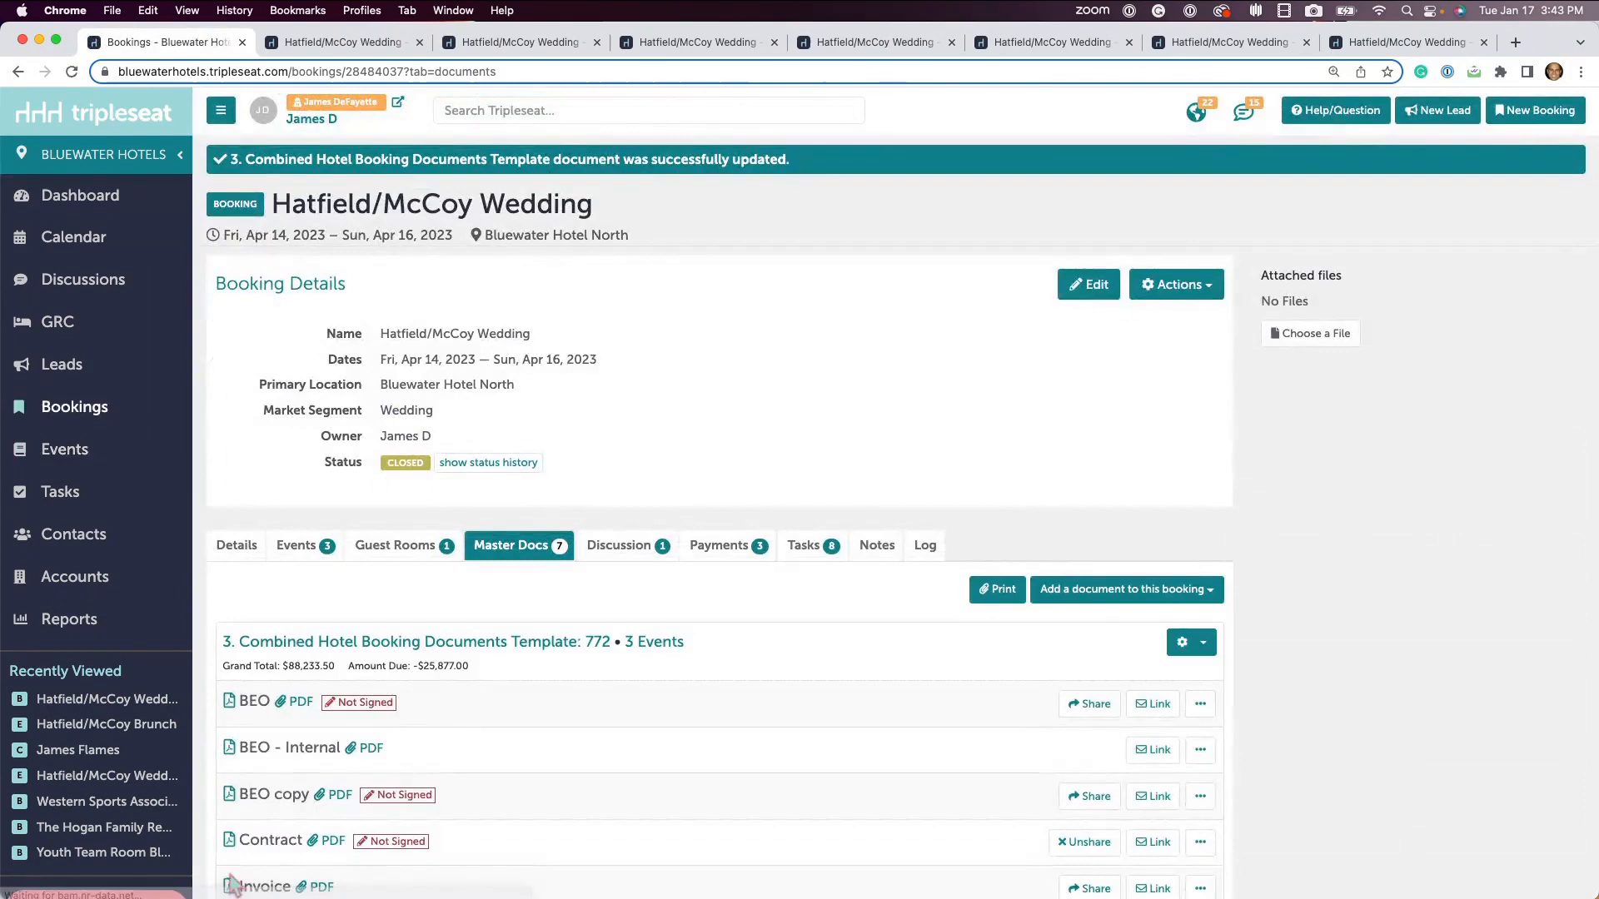
Step: Open the 3. Combined Hotel Booking Documents Template from the document settings
scroll(79, 758, down, 3)
click(90, 744)
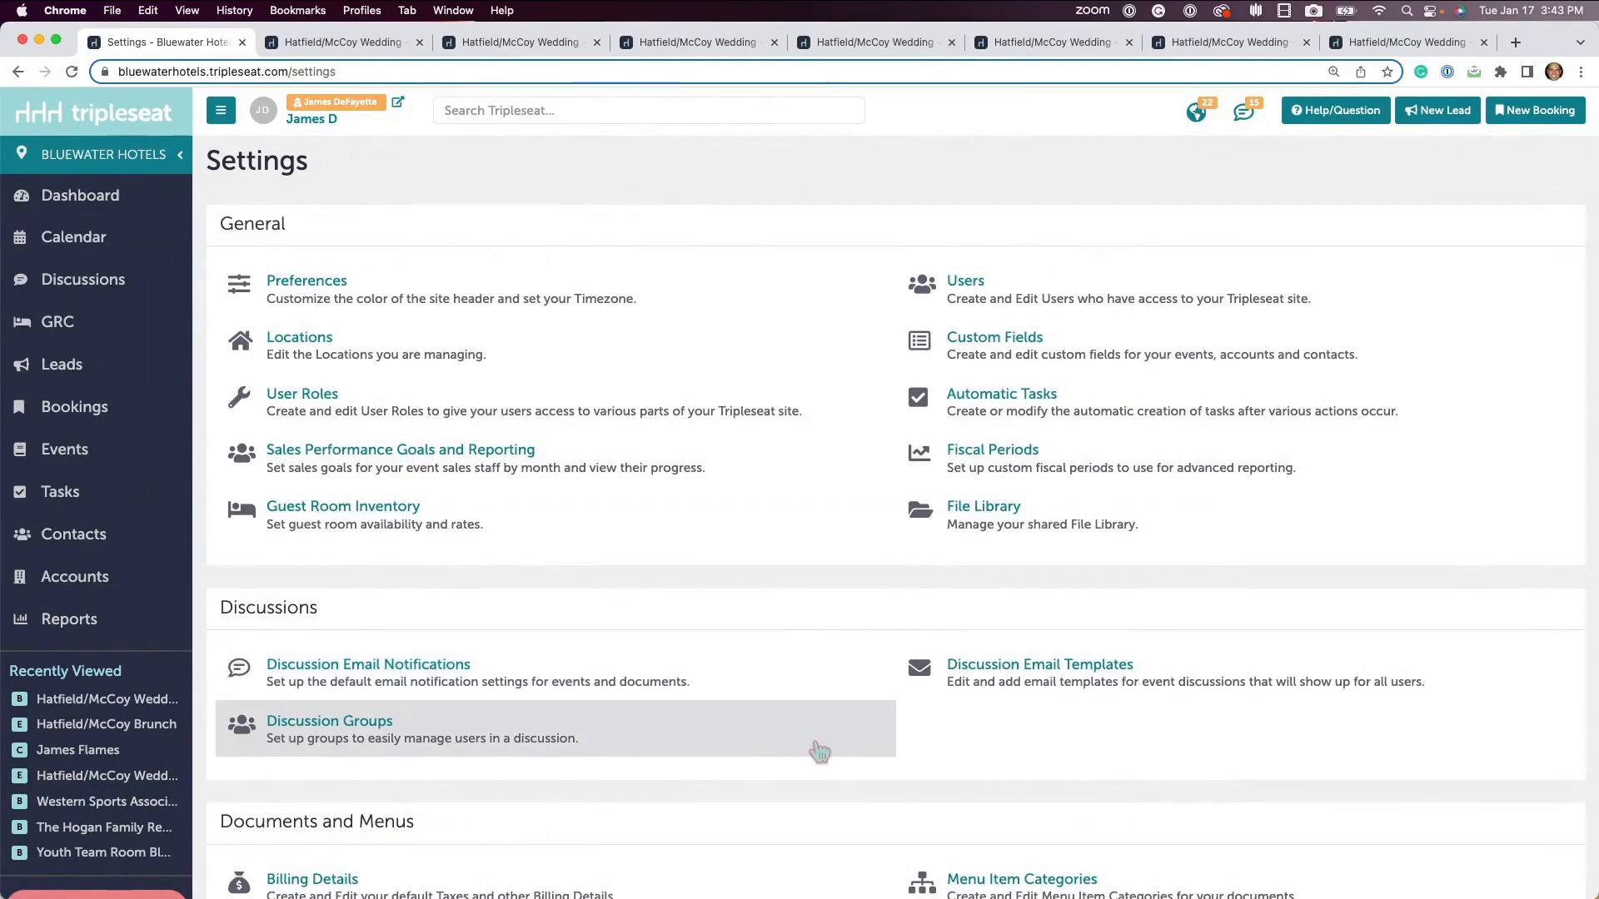
scroll(819, 752, down, 10)
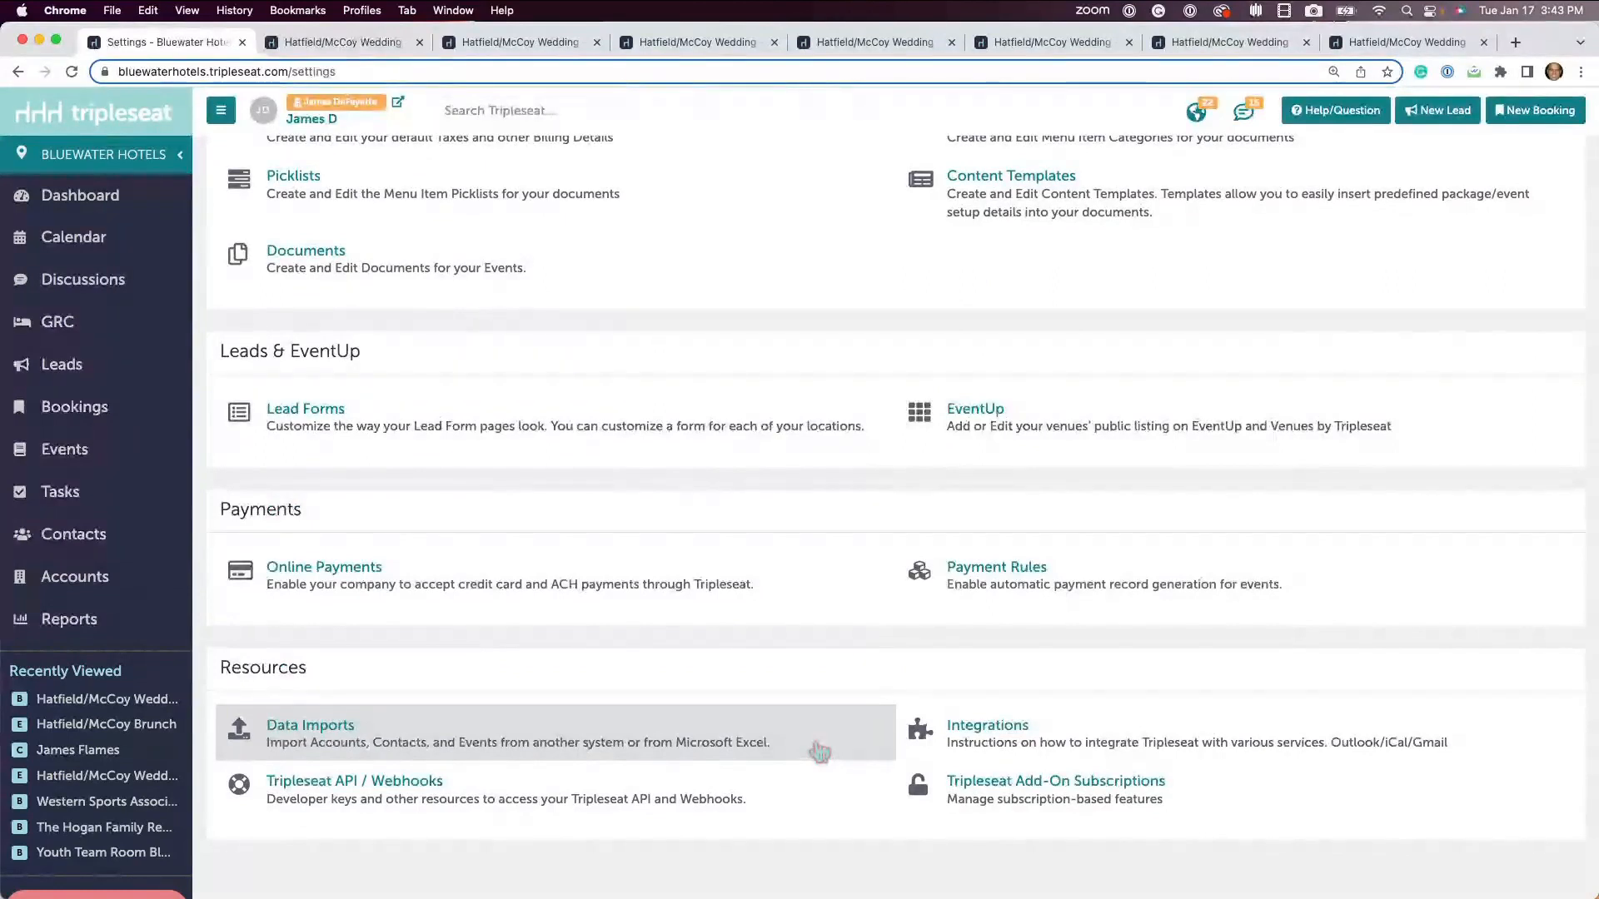
click(308, 265)
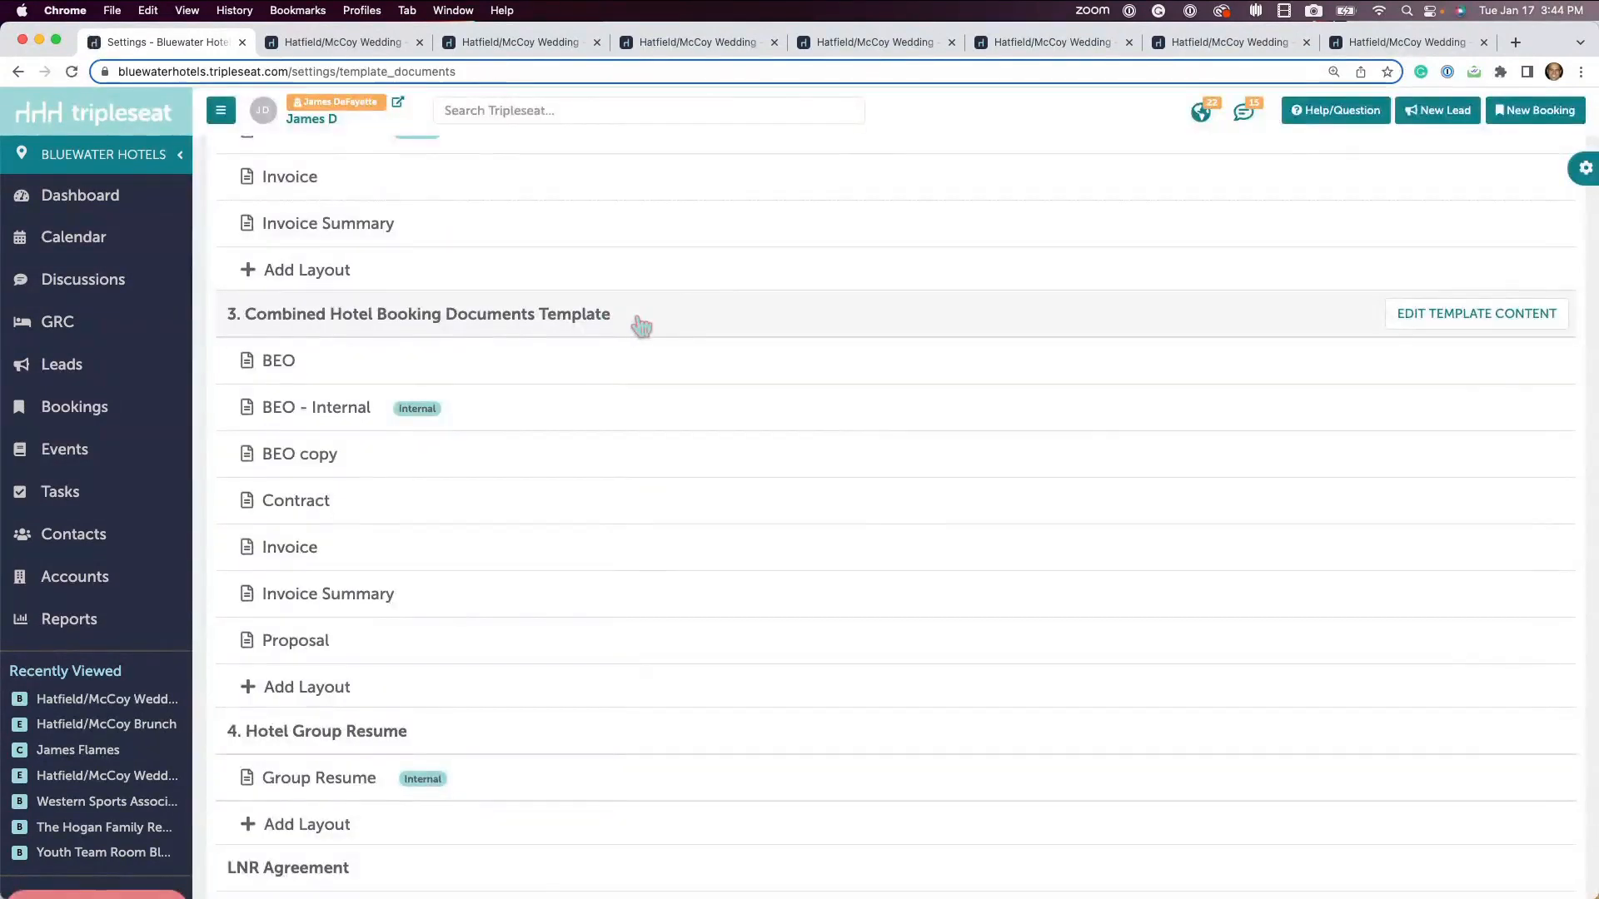
click(638, 324)
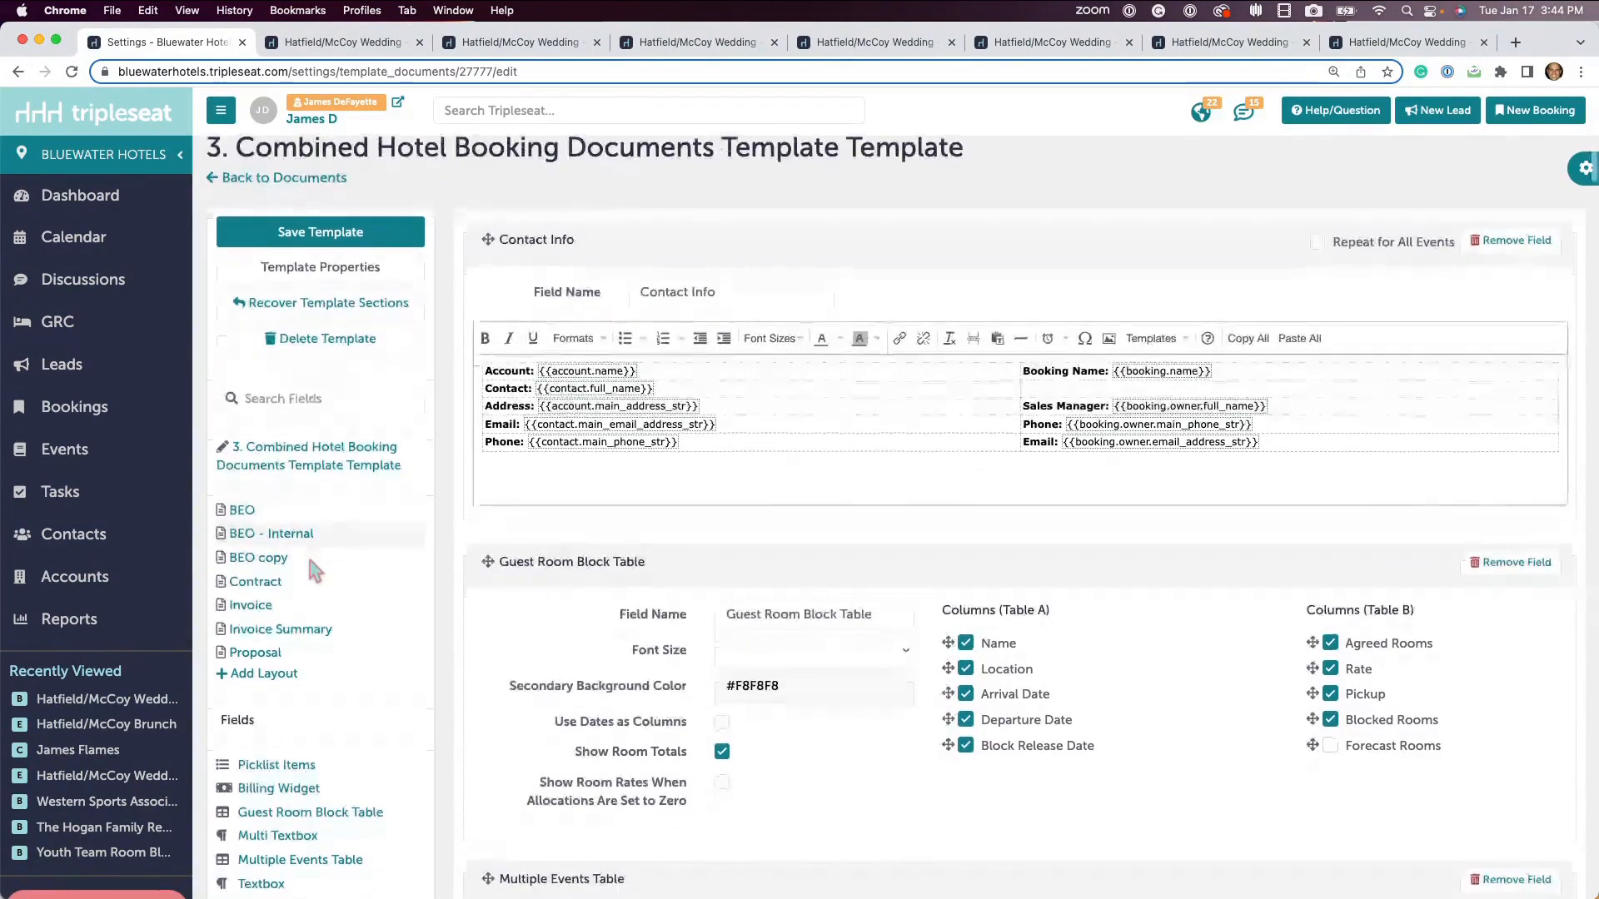
Step: Open the template's BEO layout and check the description choices in its Food field settings
click(248, 513)
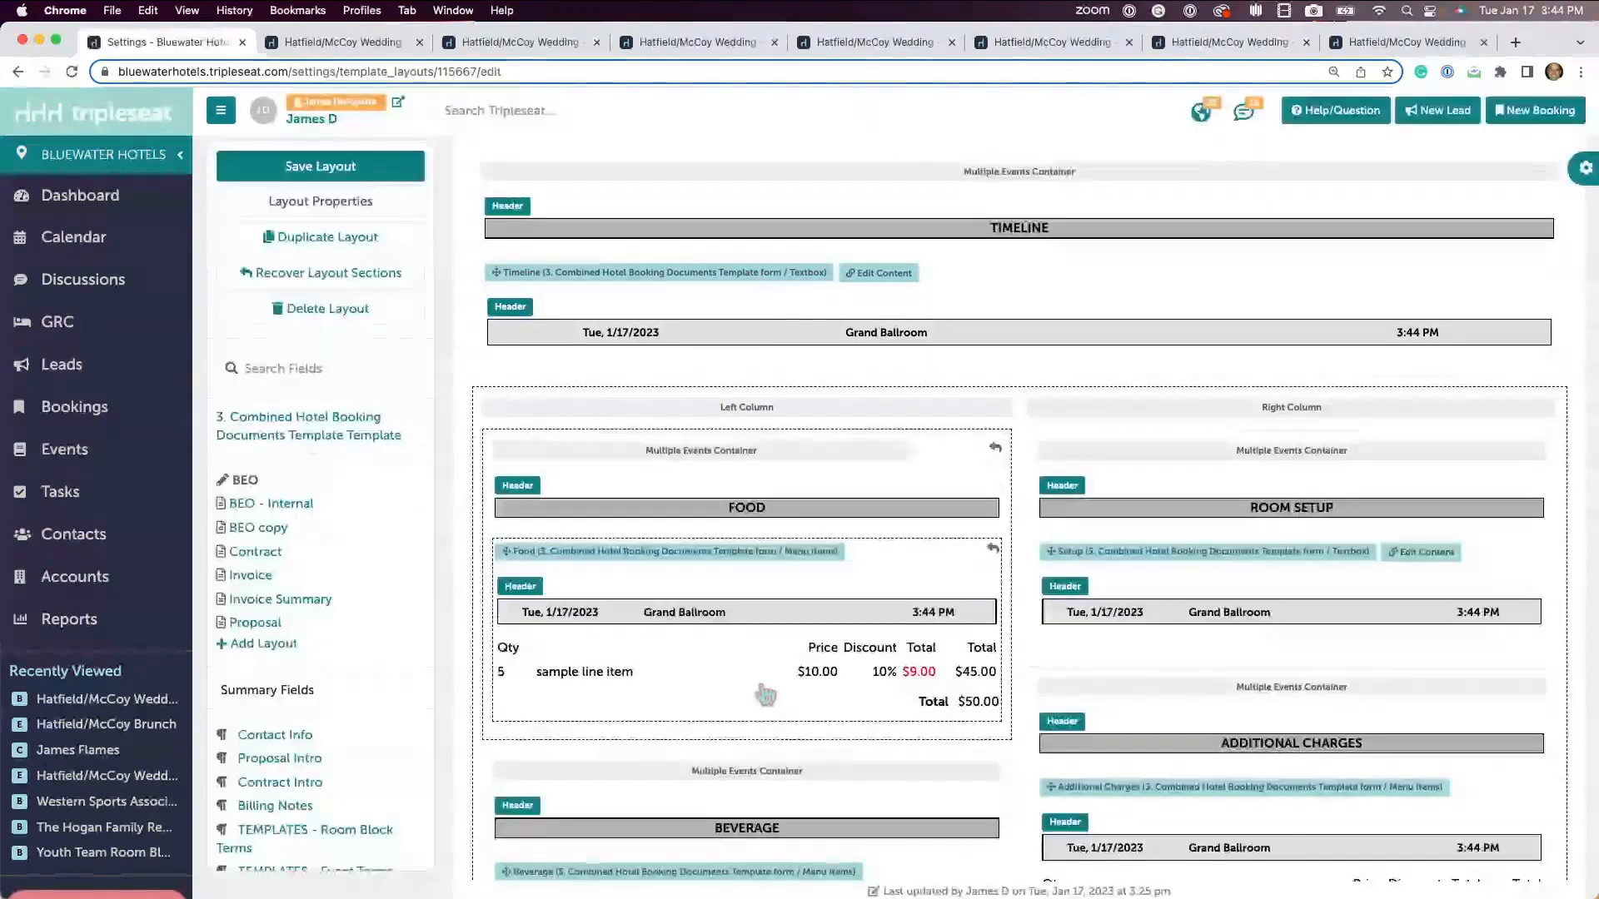
click(739, 732)
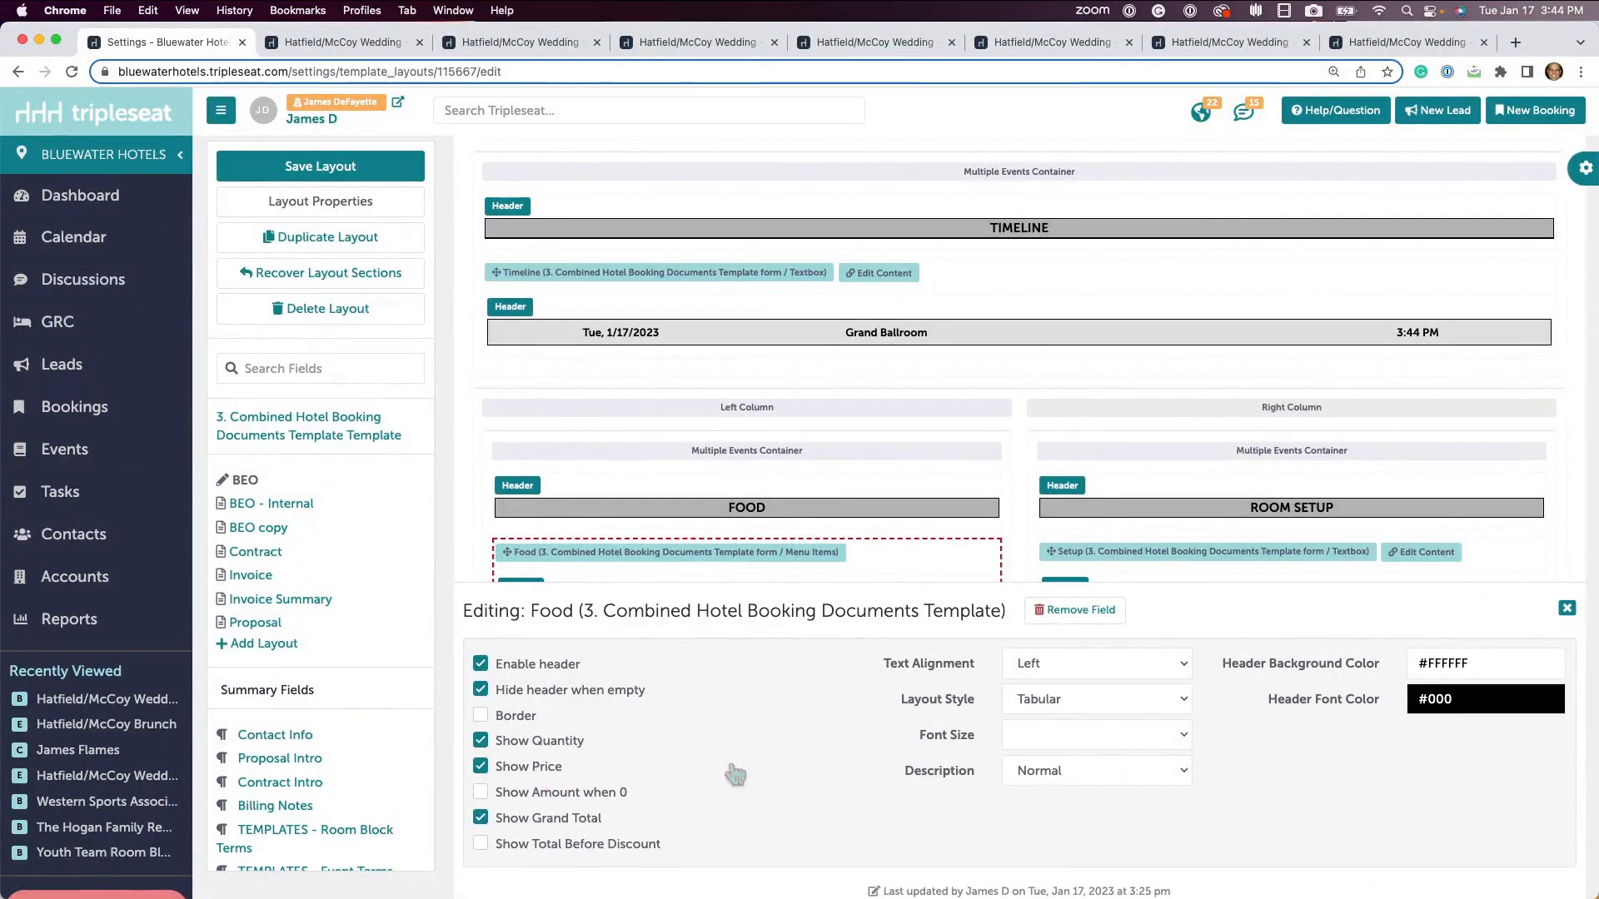
click(1106, 777)
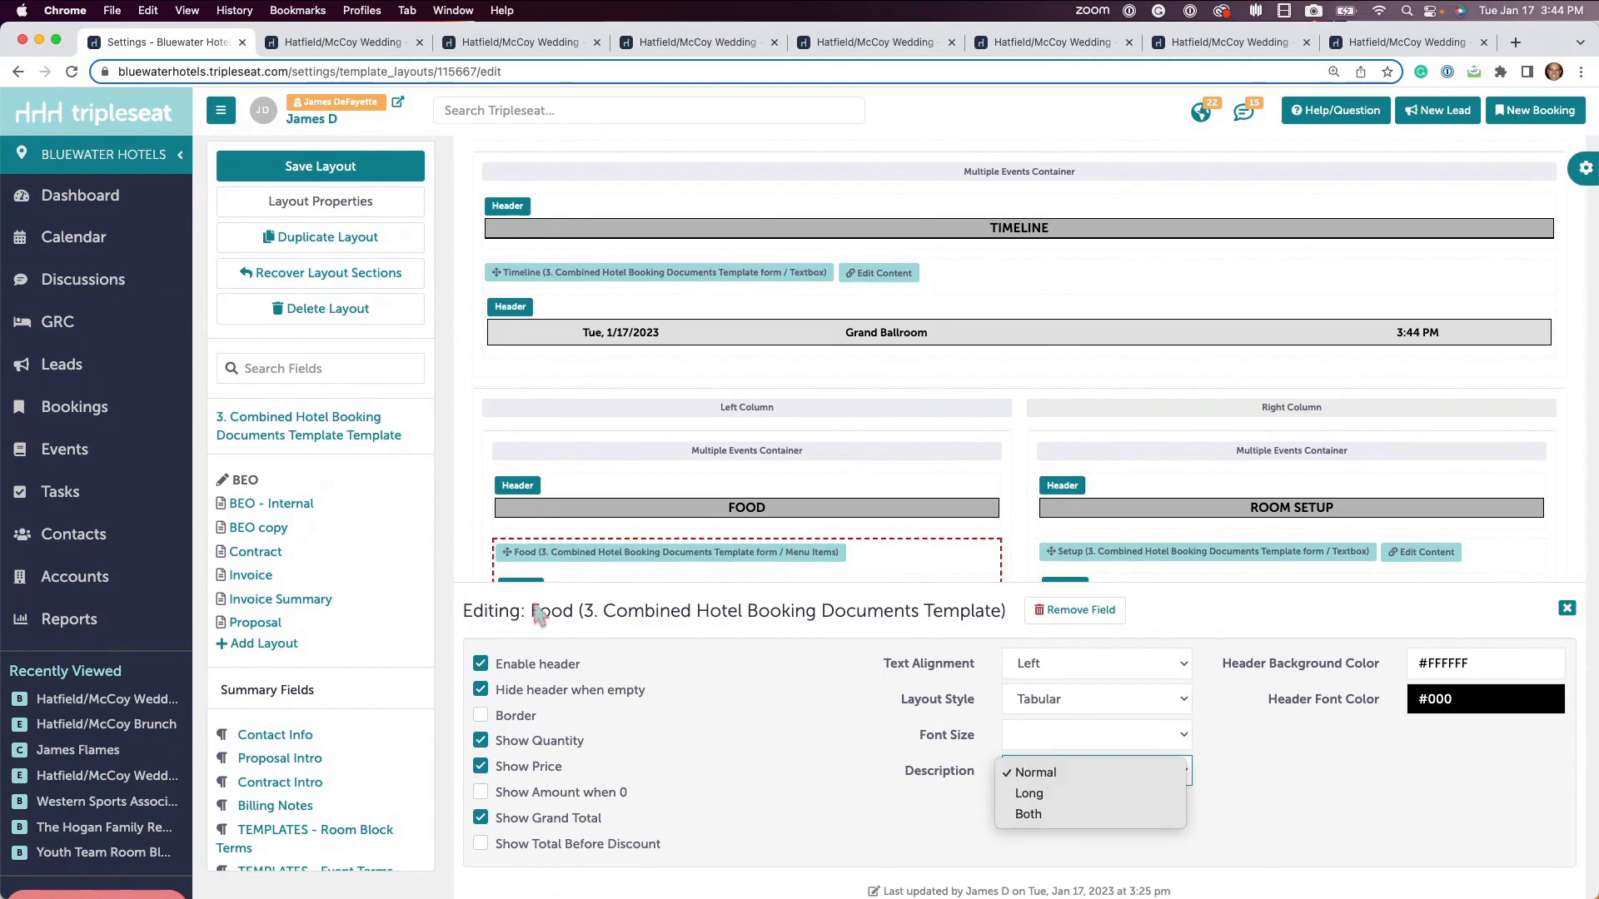
Step: Open the BEO - Internal layout and check the description setting of its Food field
click(289, 508)
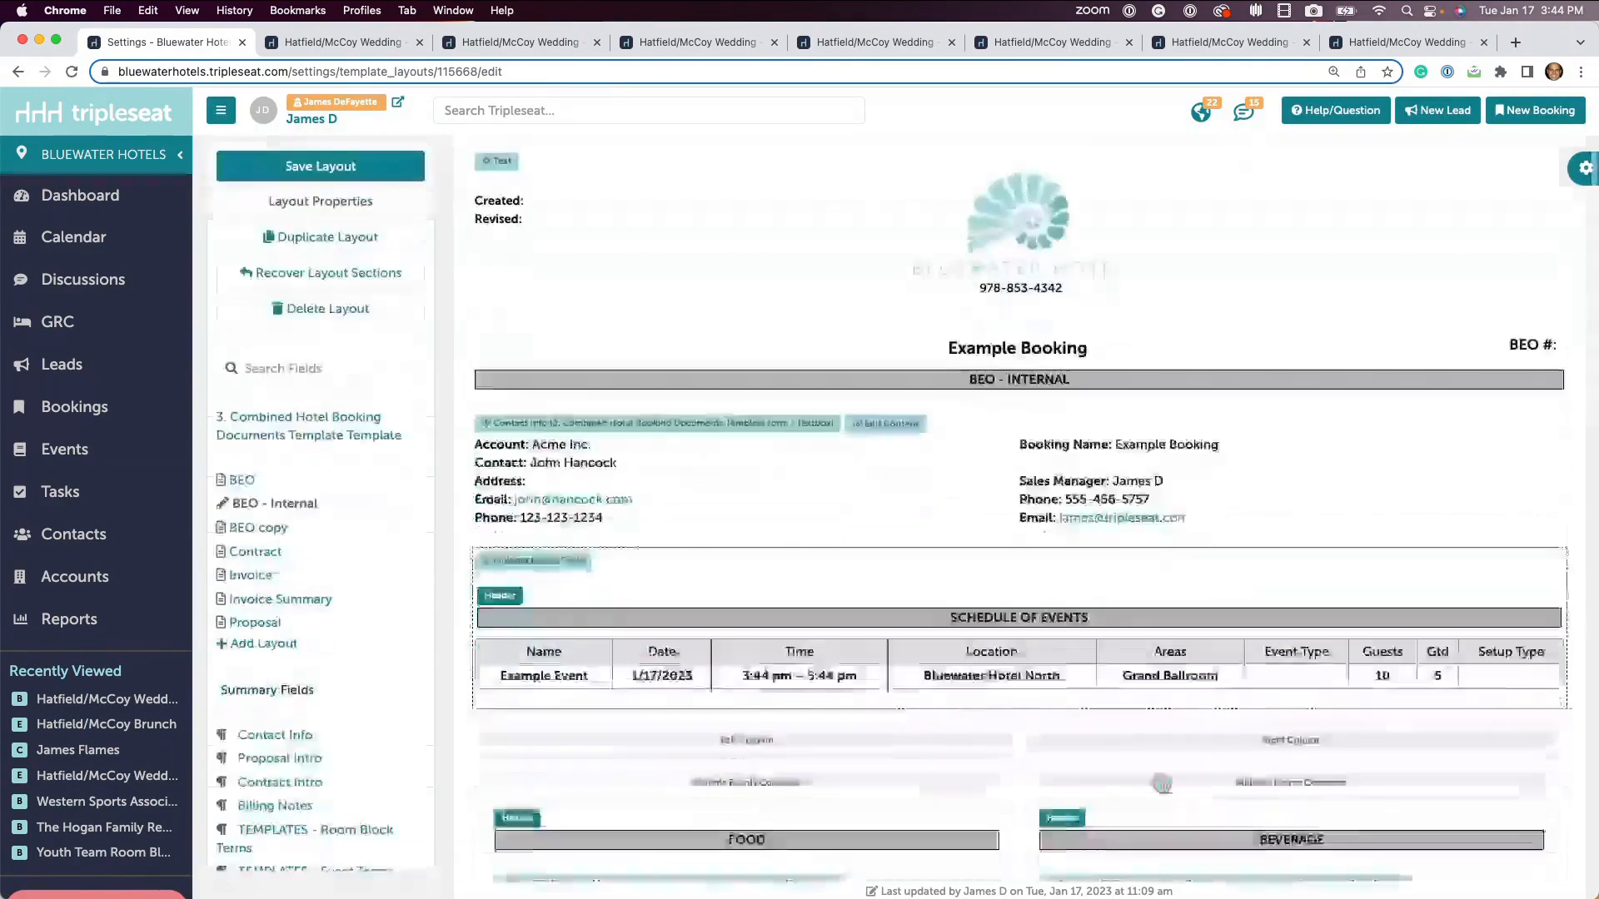
scroll(1162, 784, down, 5)
click(767, 571)
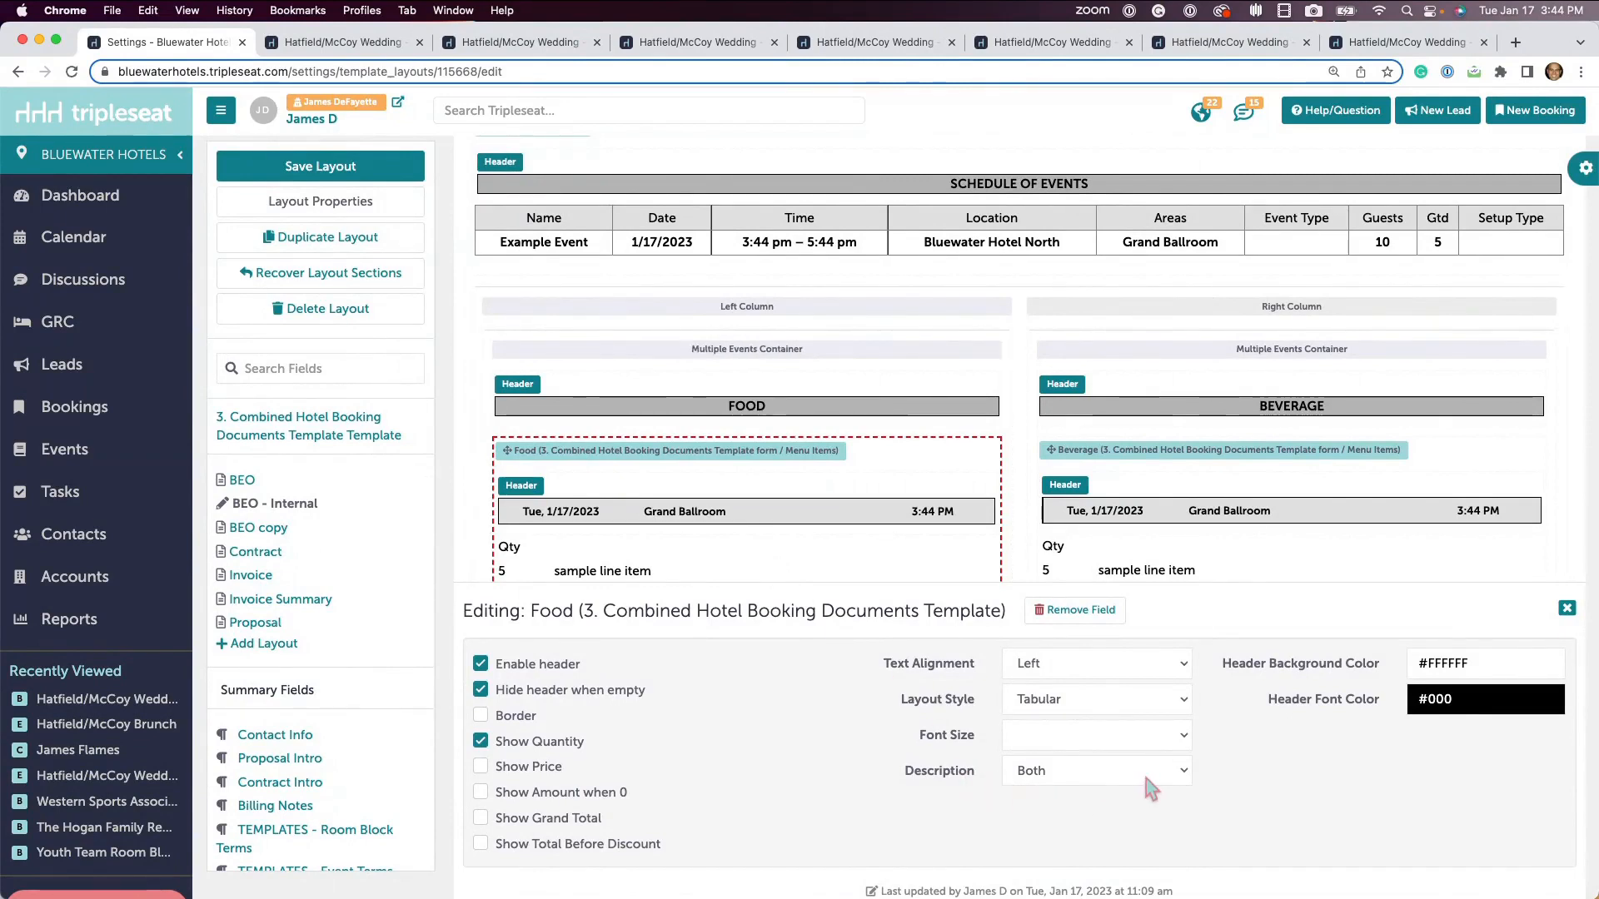
Step: Open the Hatfield/McCoy Wedding booking's BEO and BEO - Internal documents and compare the descriptions of their food items
click(104, 701)
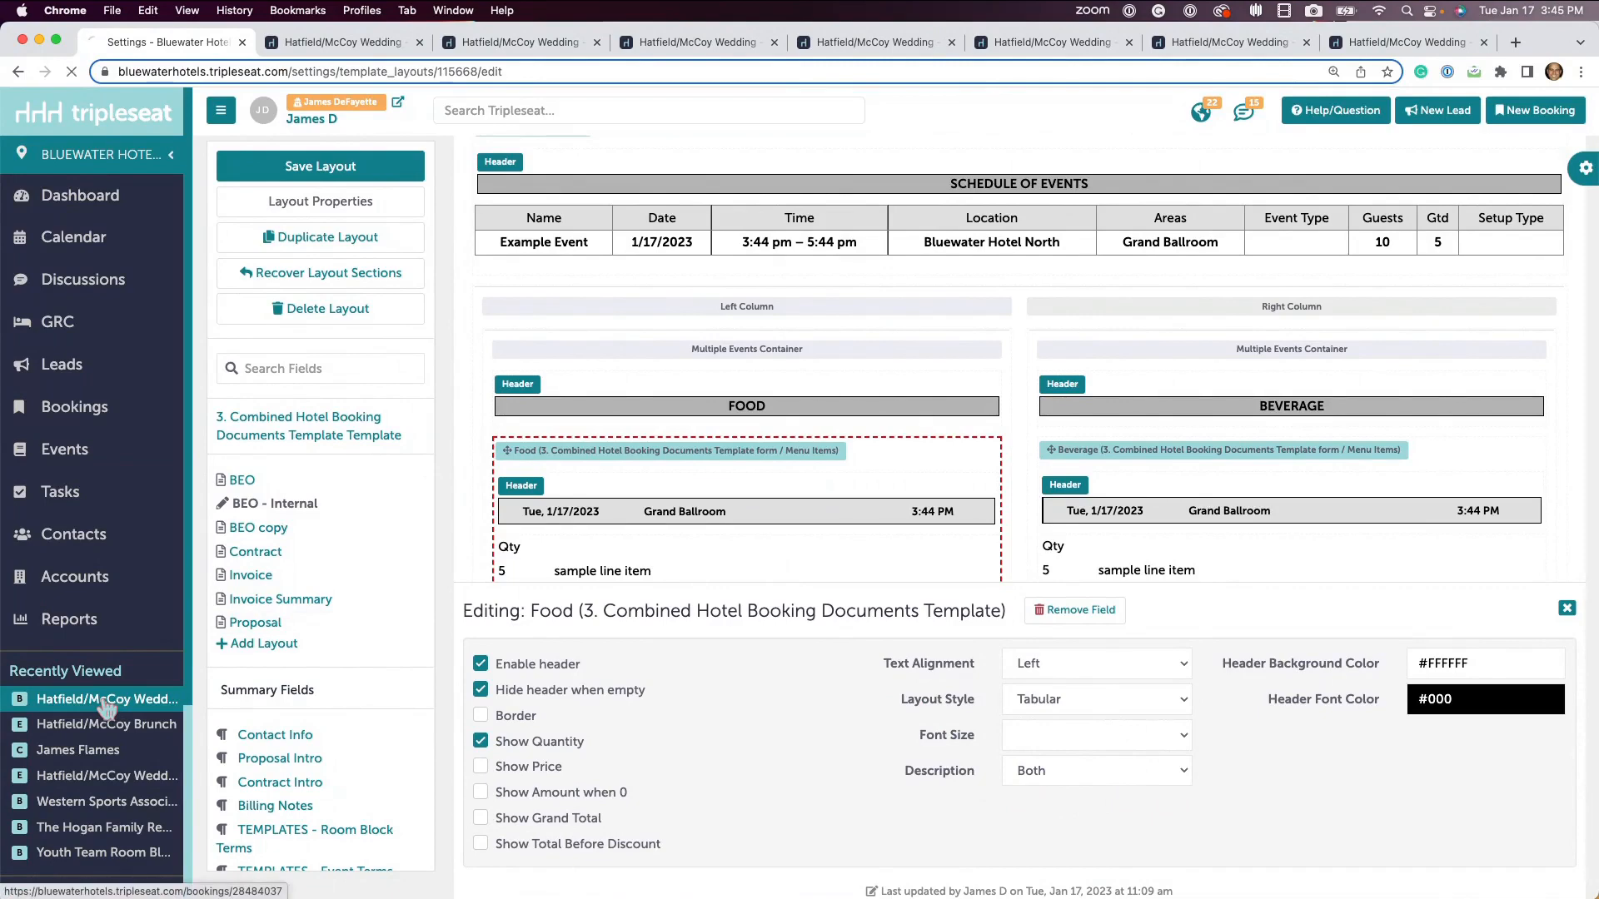
click(525, 508)
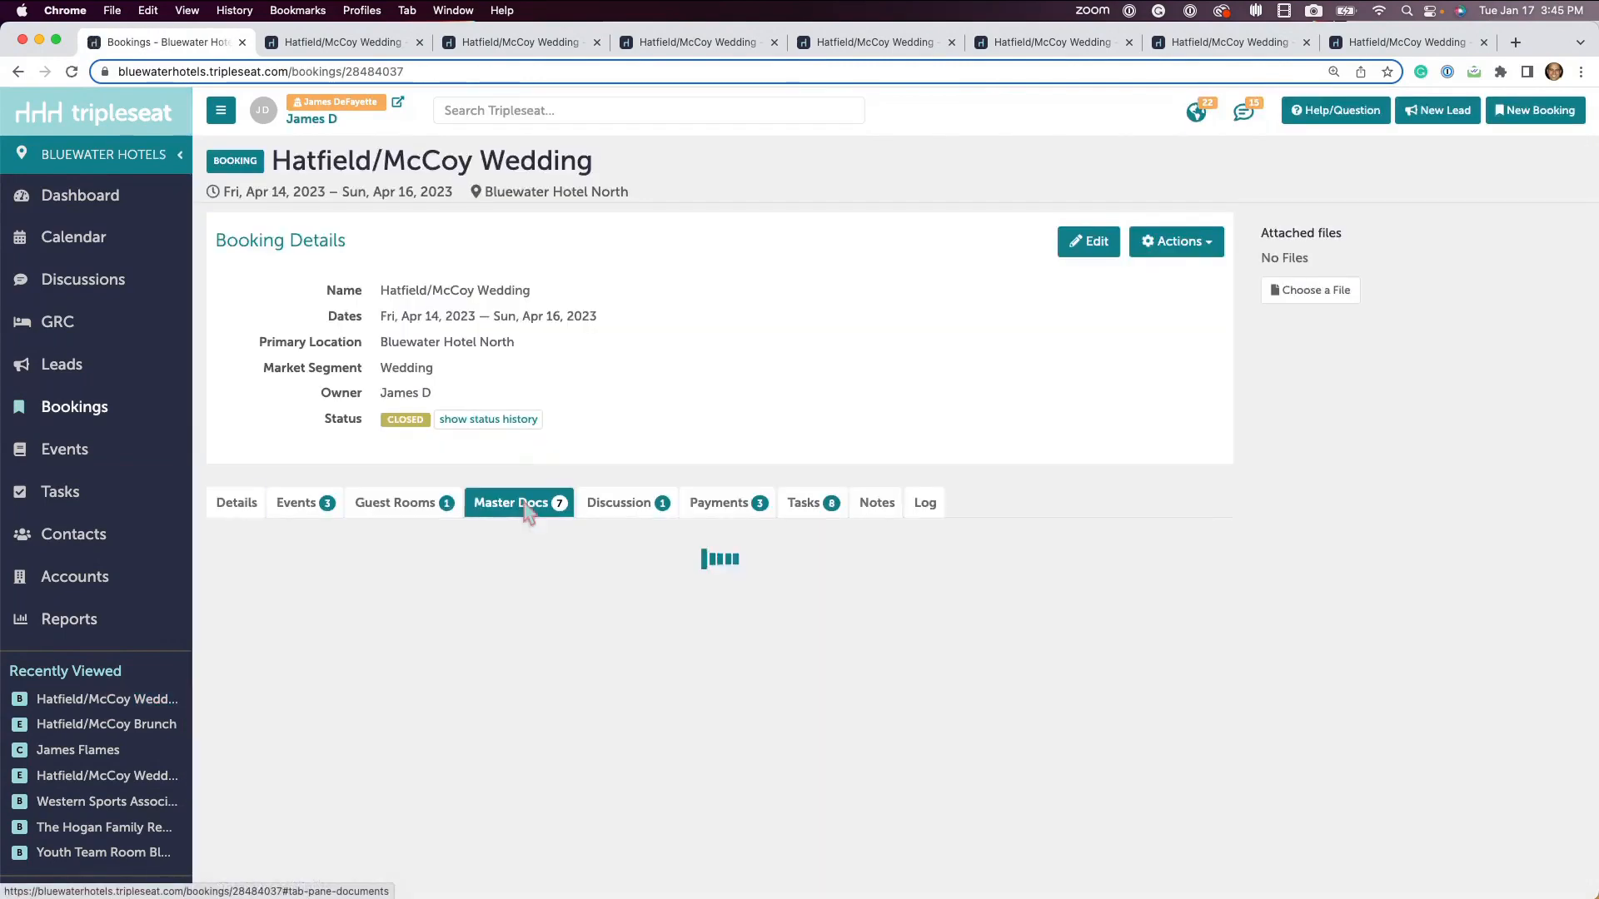
click(255, 658)
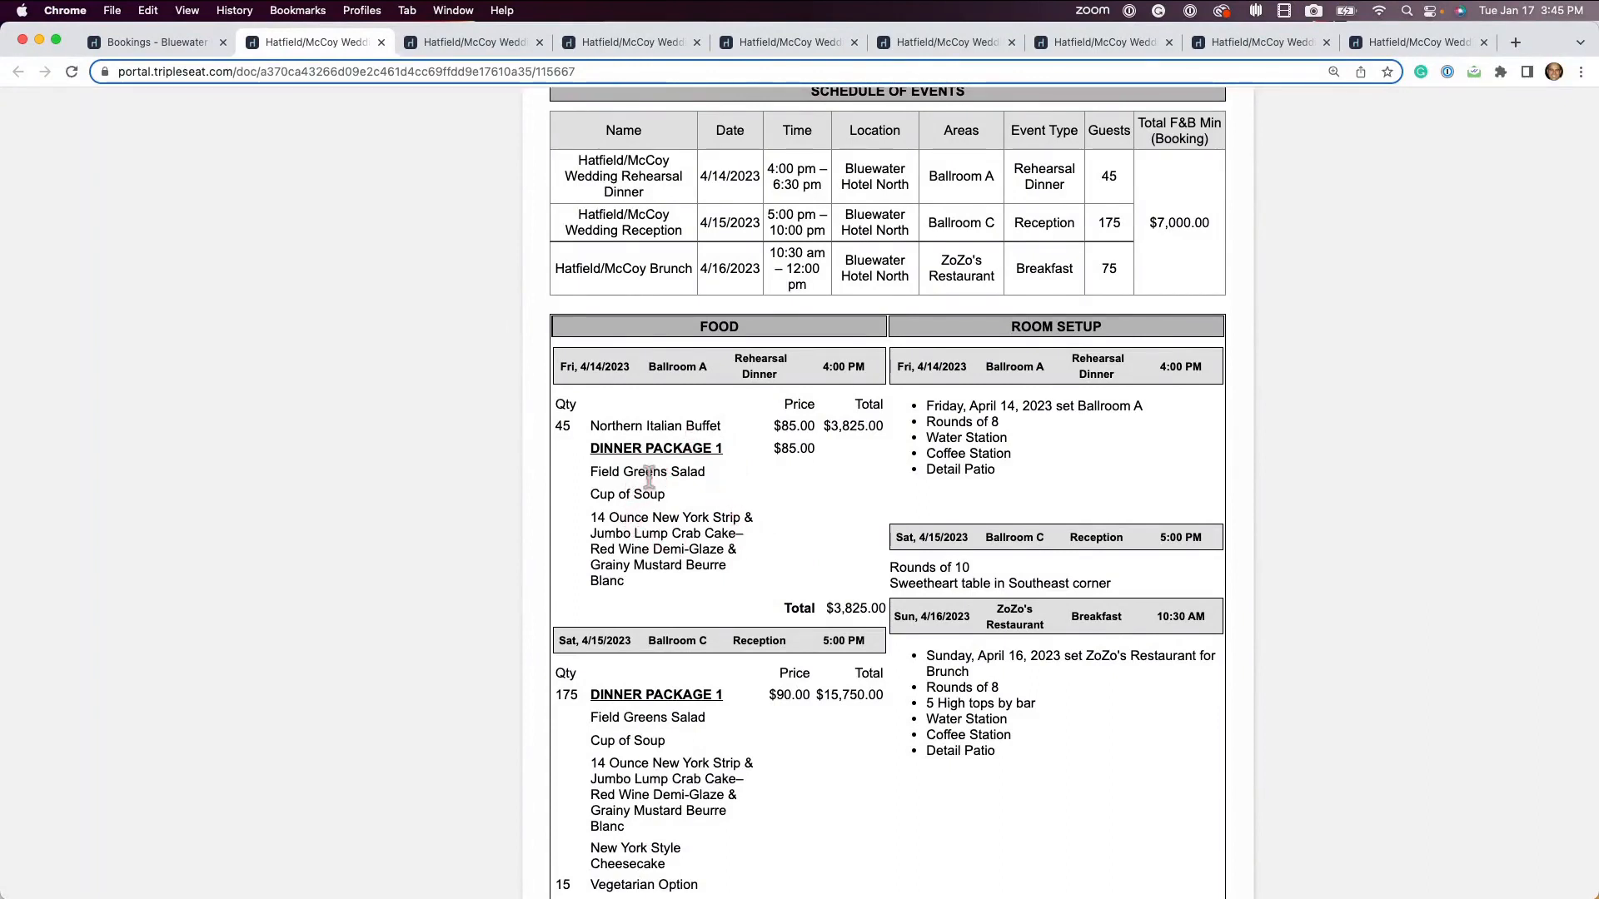
click(172, 52)
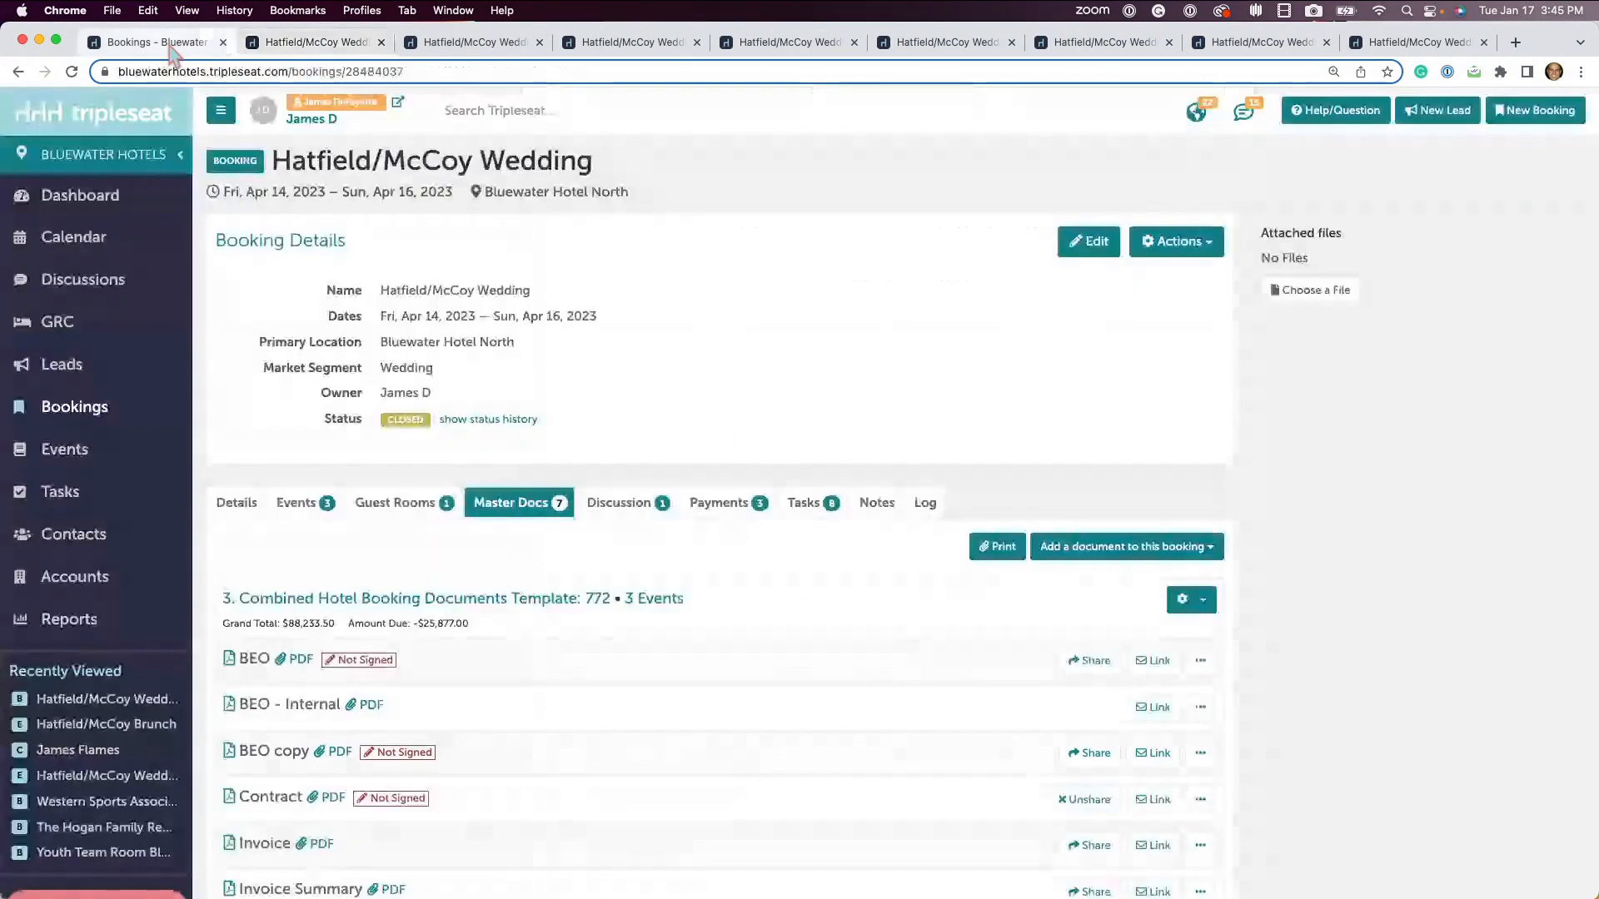
click(289, 710)
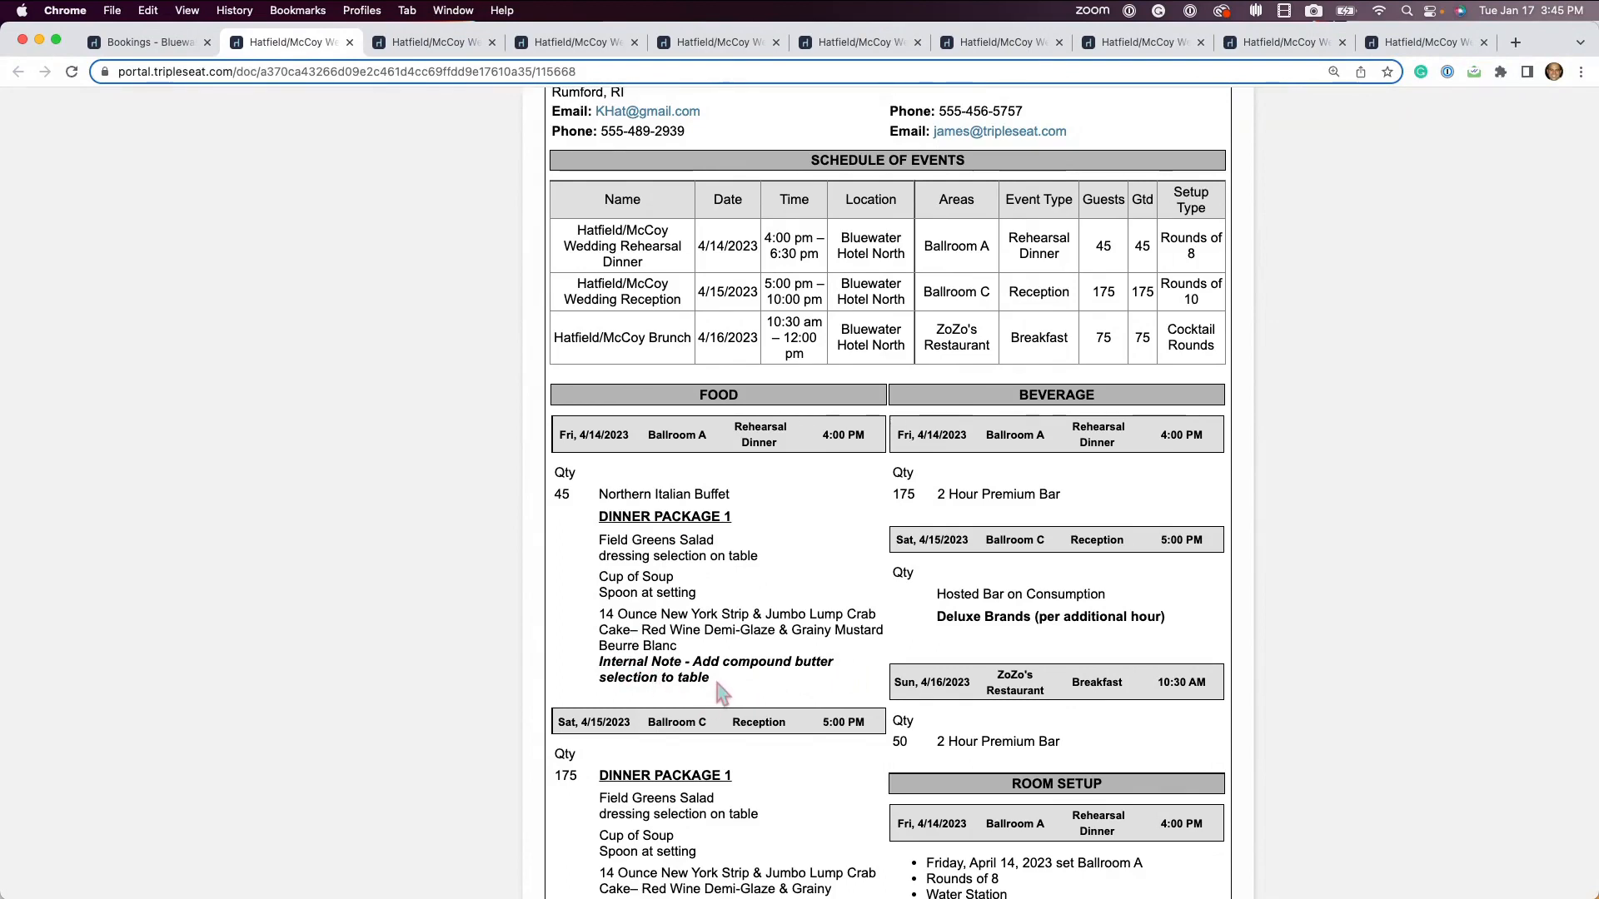
Step: Review the wedding reception's food and beverage items in the combined document, then save it
click(152, 46)
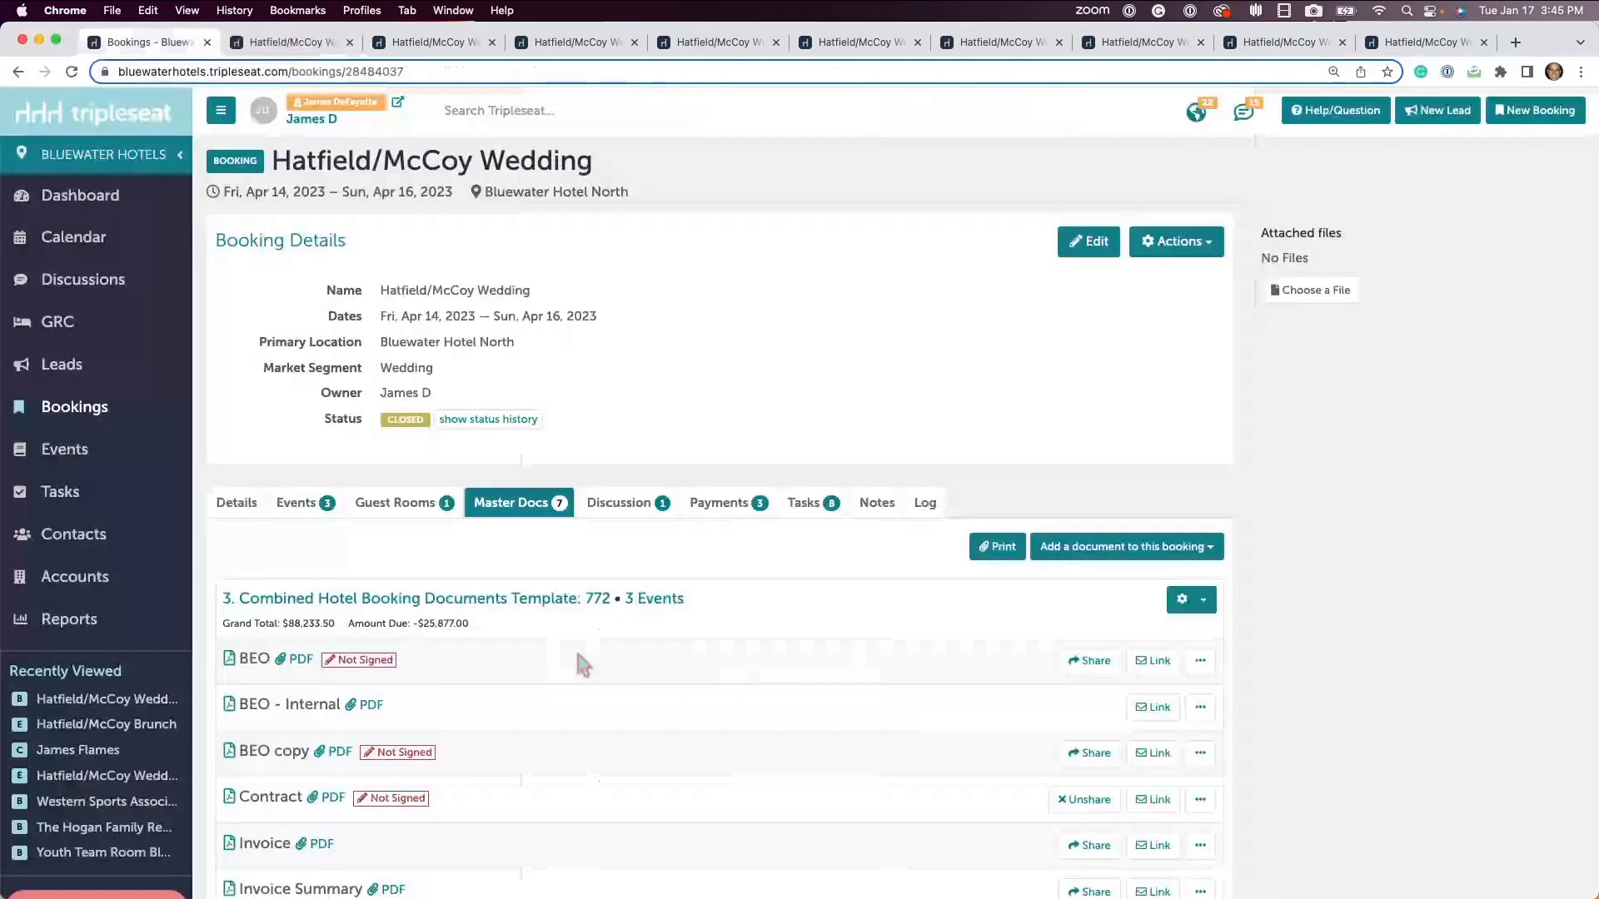
click(456, 599)
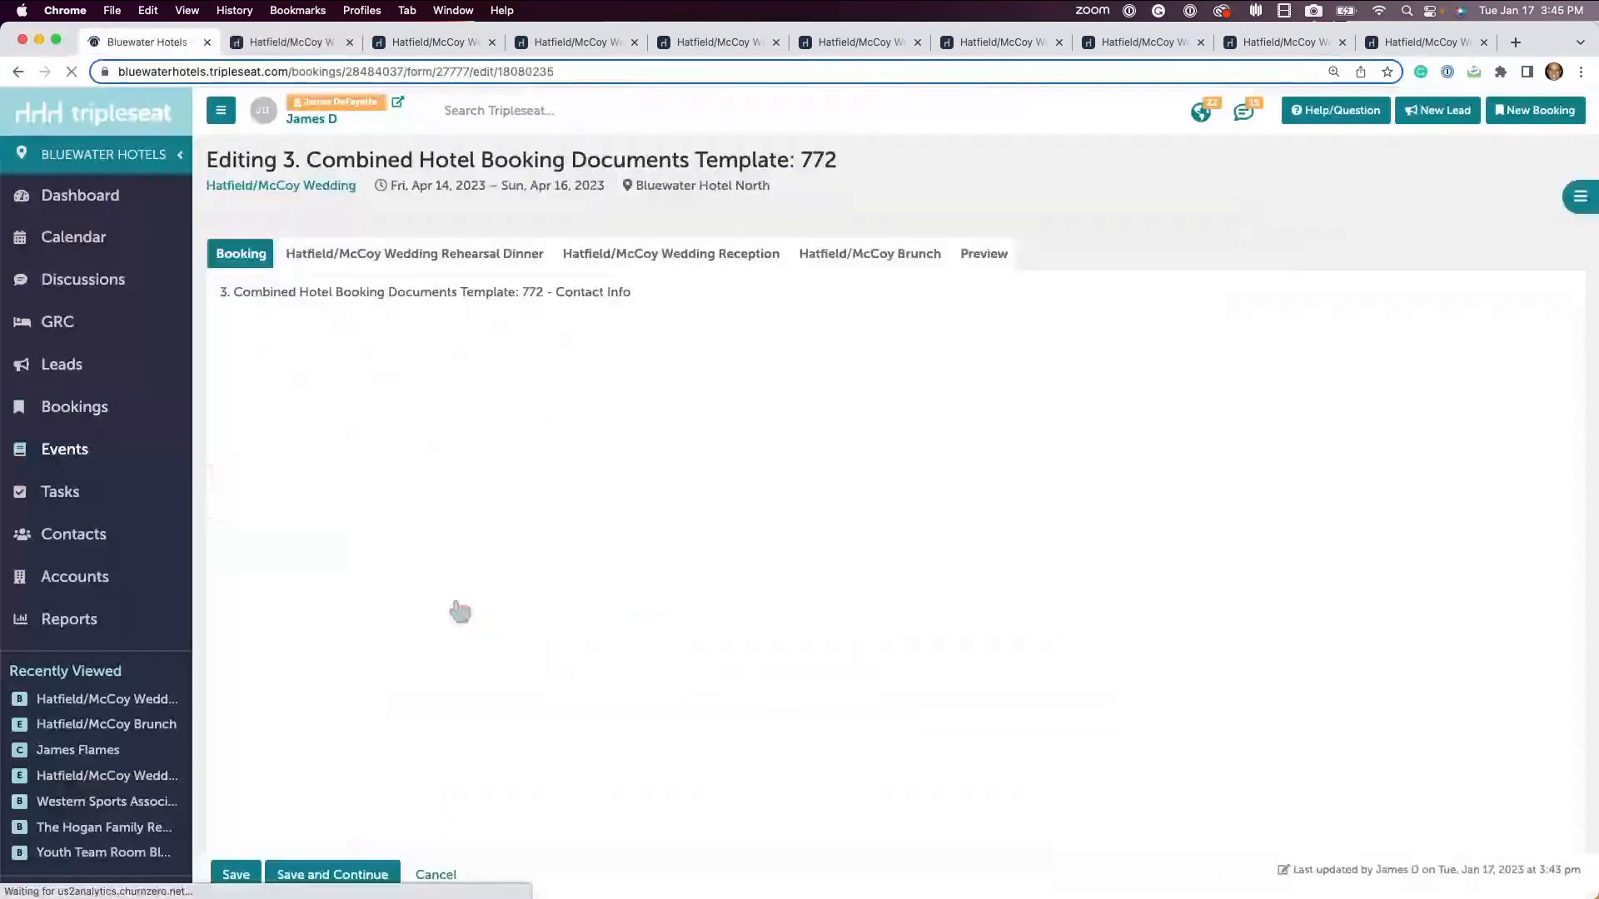
click(671, 254)
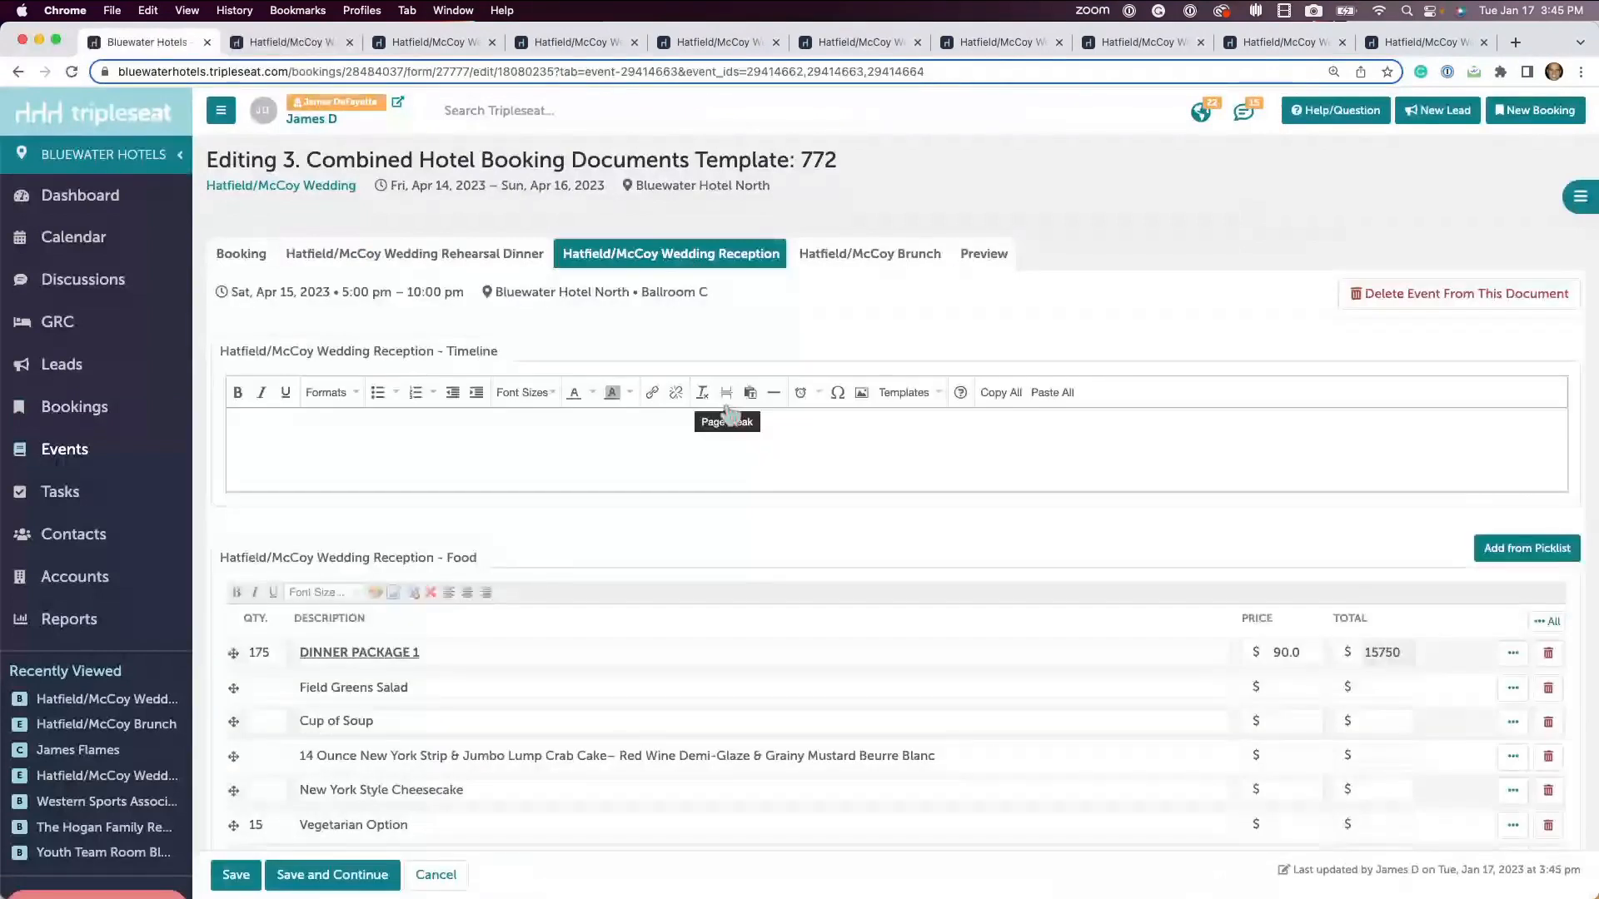
scroll(304, 571, down, 7)
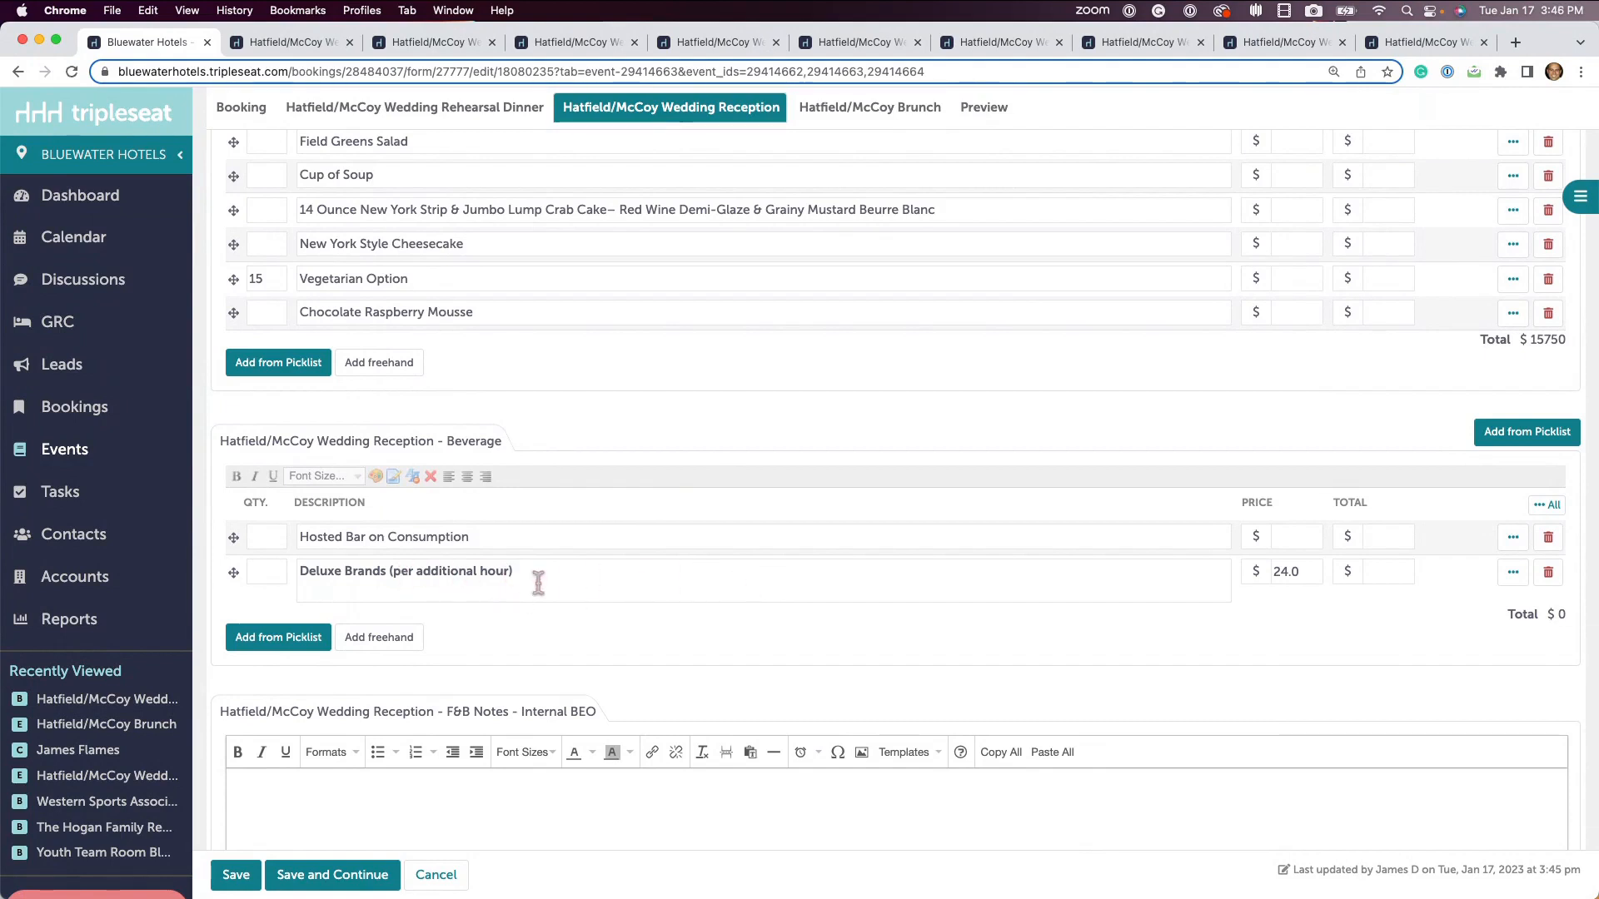
click(236, 874)
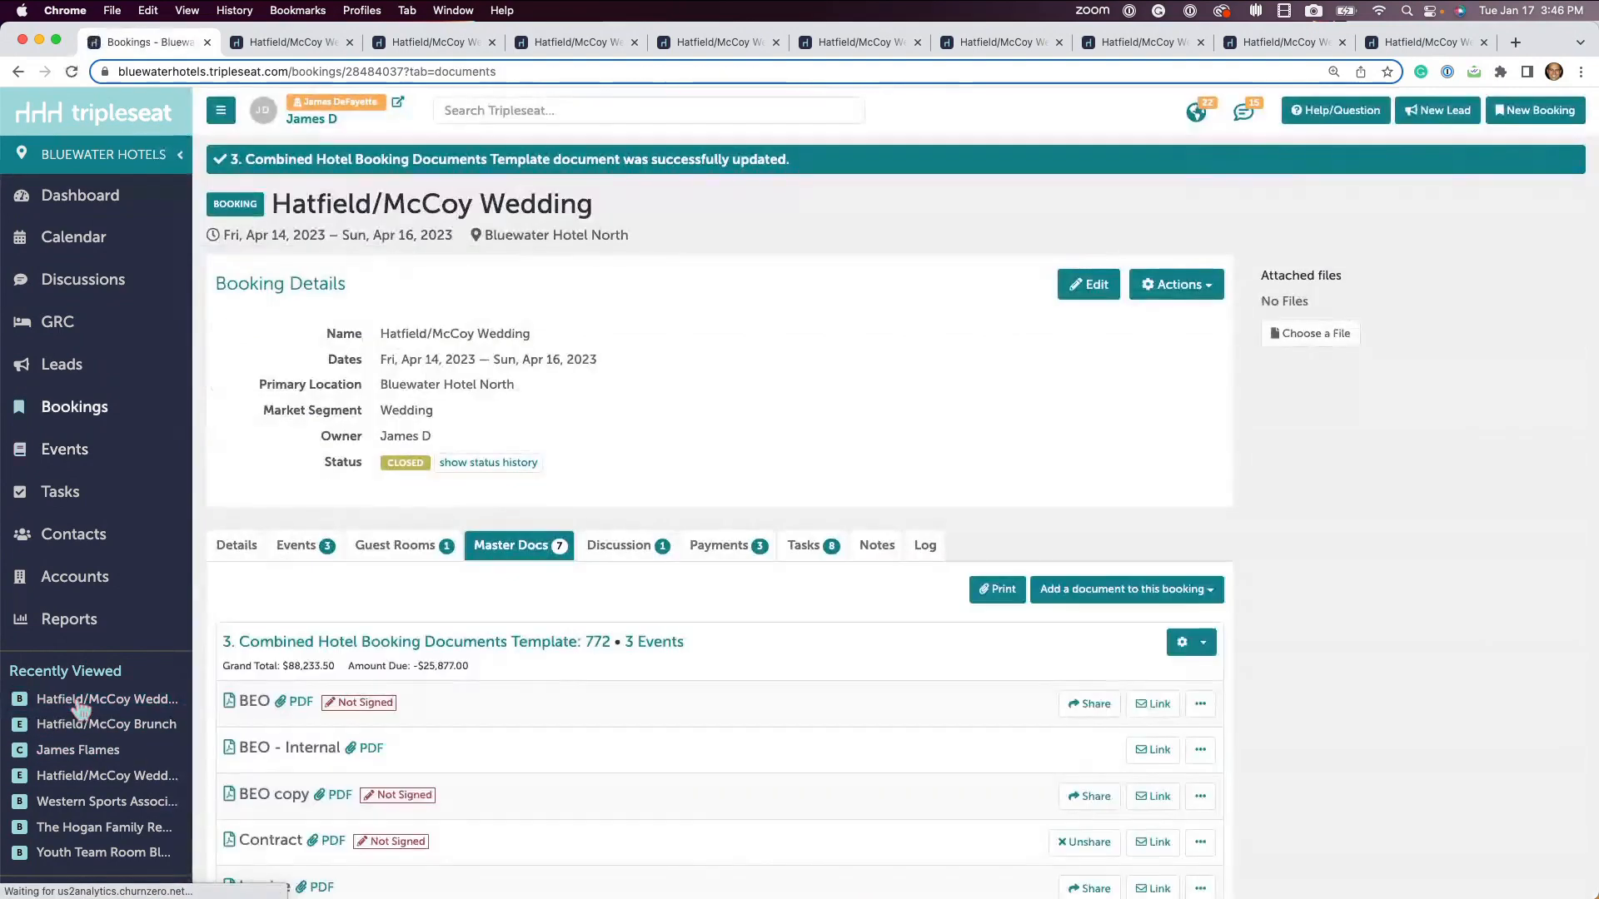
Step: Open the wedding booking's BEO again, examine its food and beverage sections for each event and return to the booking
click(79, 704)
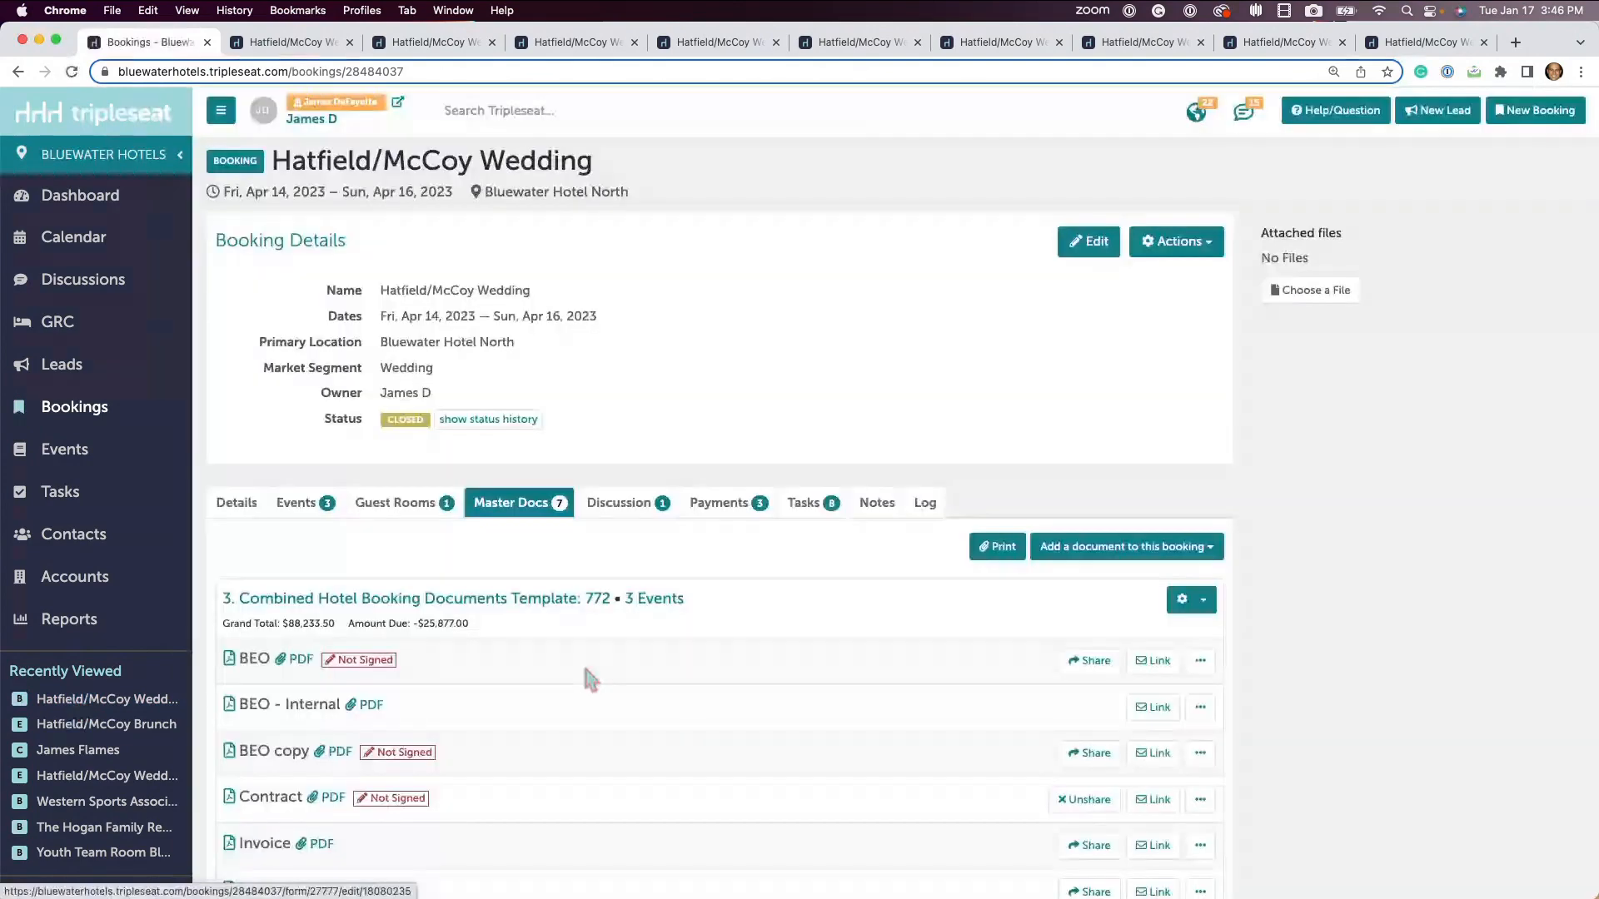
click(581, 660)
scroll(841, 543, down, 5)
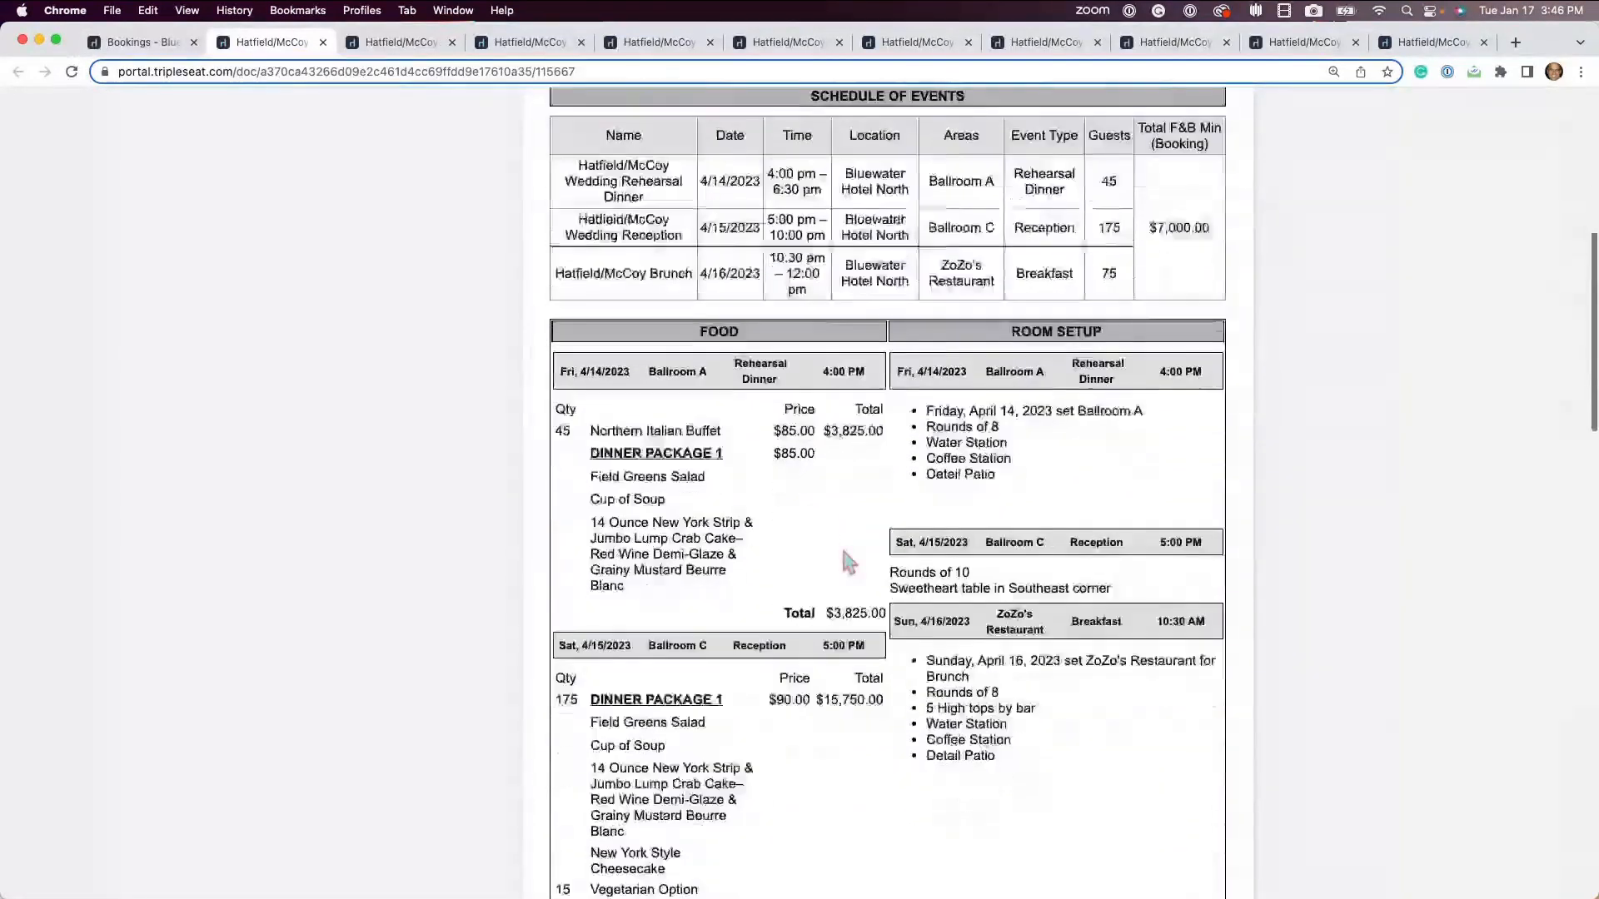
scroll(845, 559, down, 10)
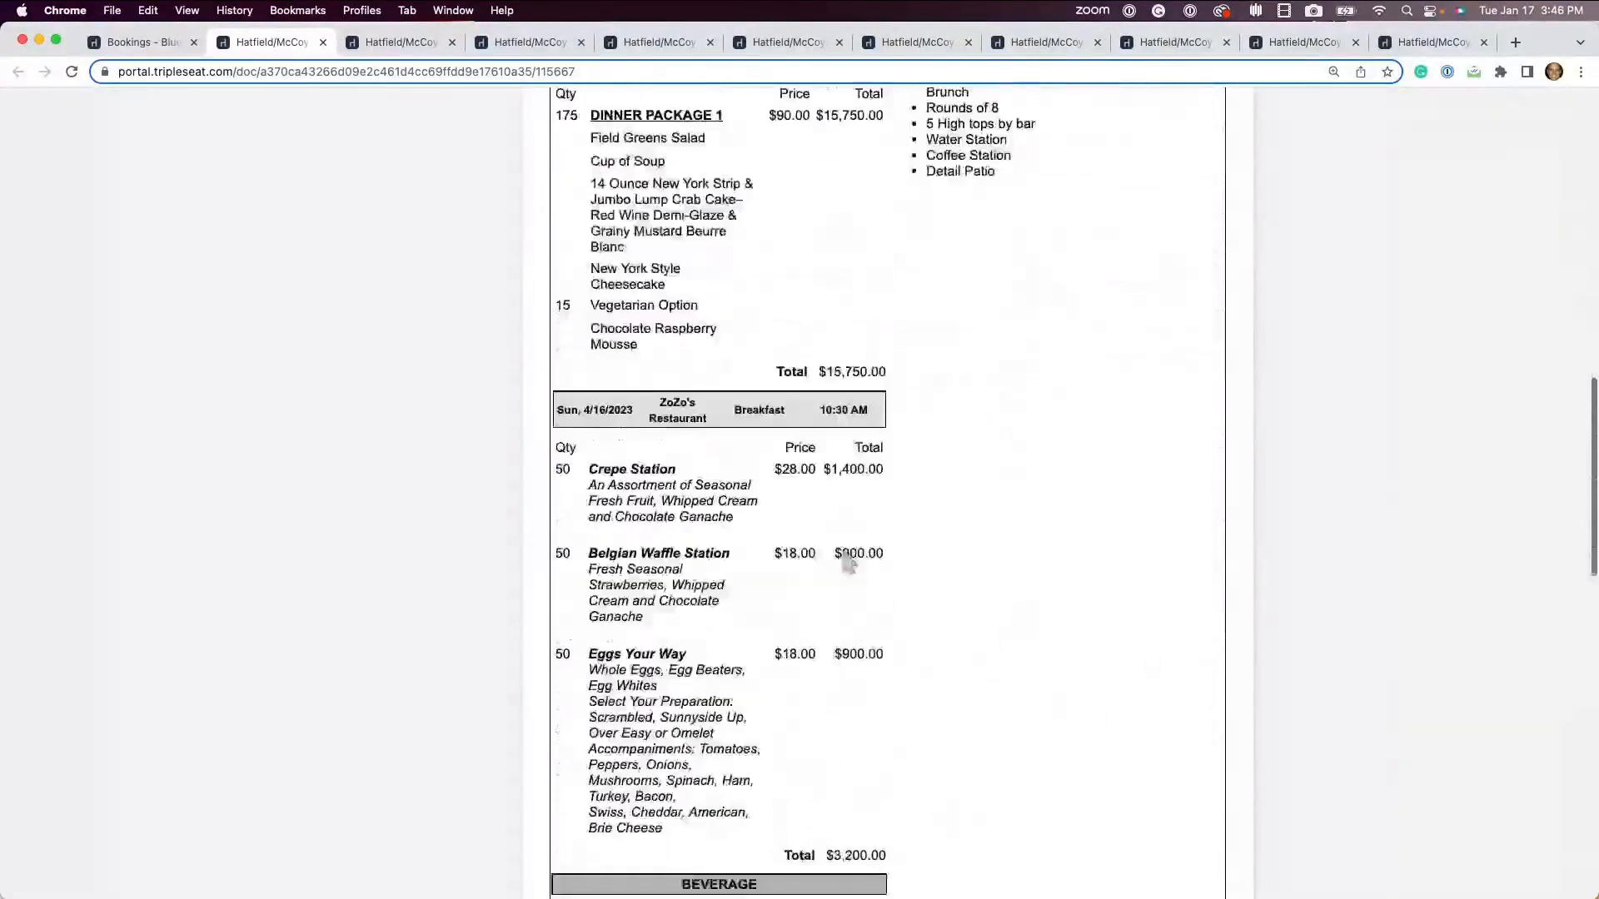
scroll(845, 559, down, 3)
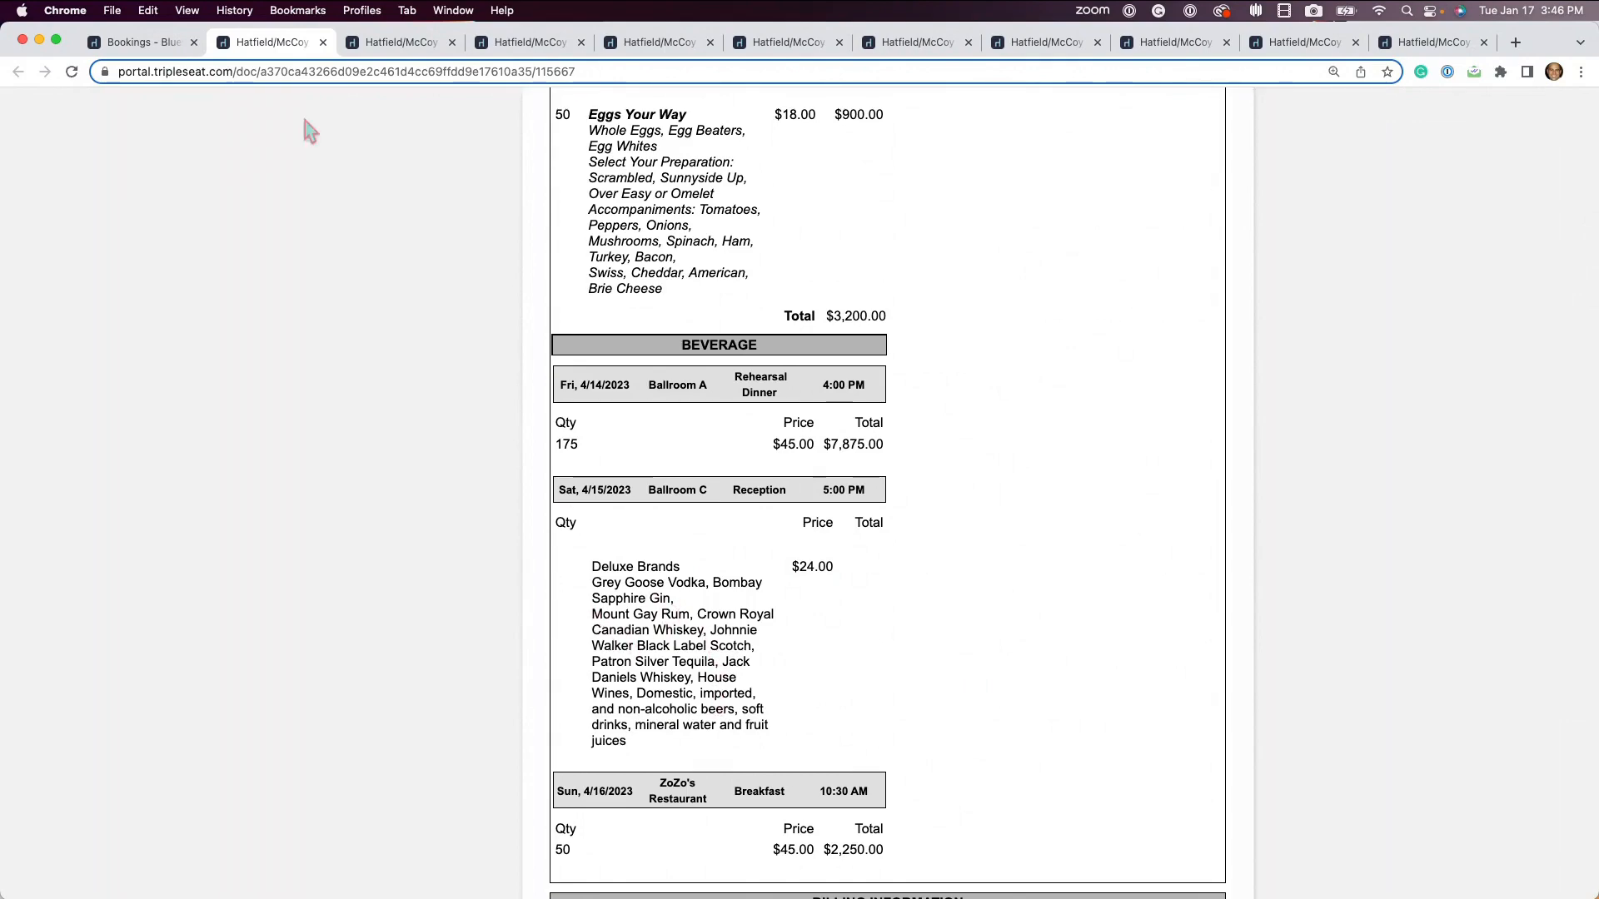
click(151, 45)
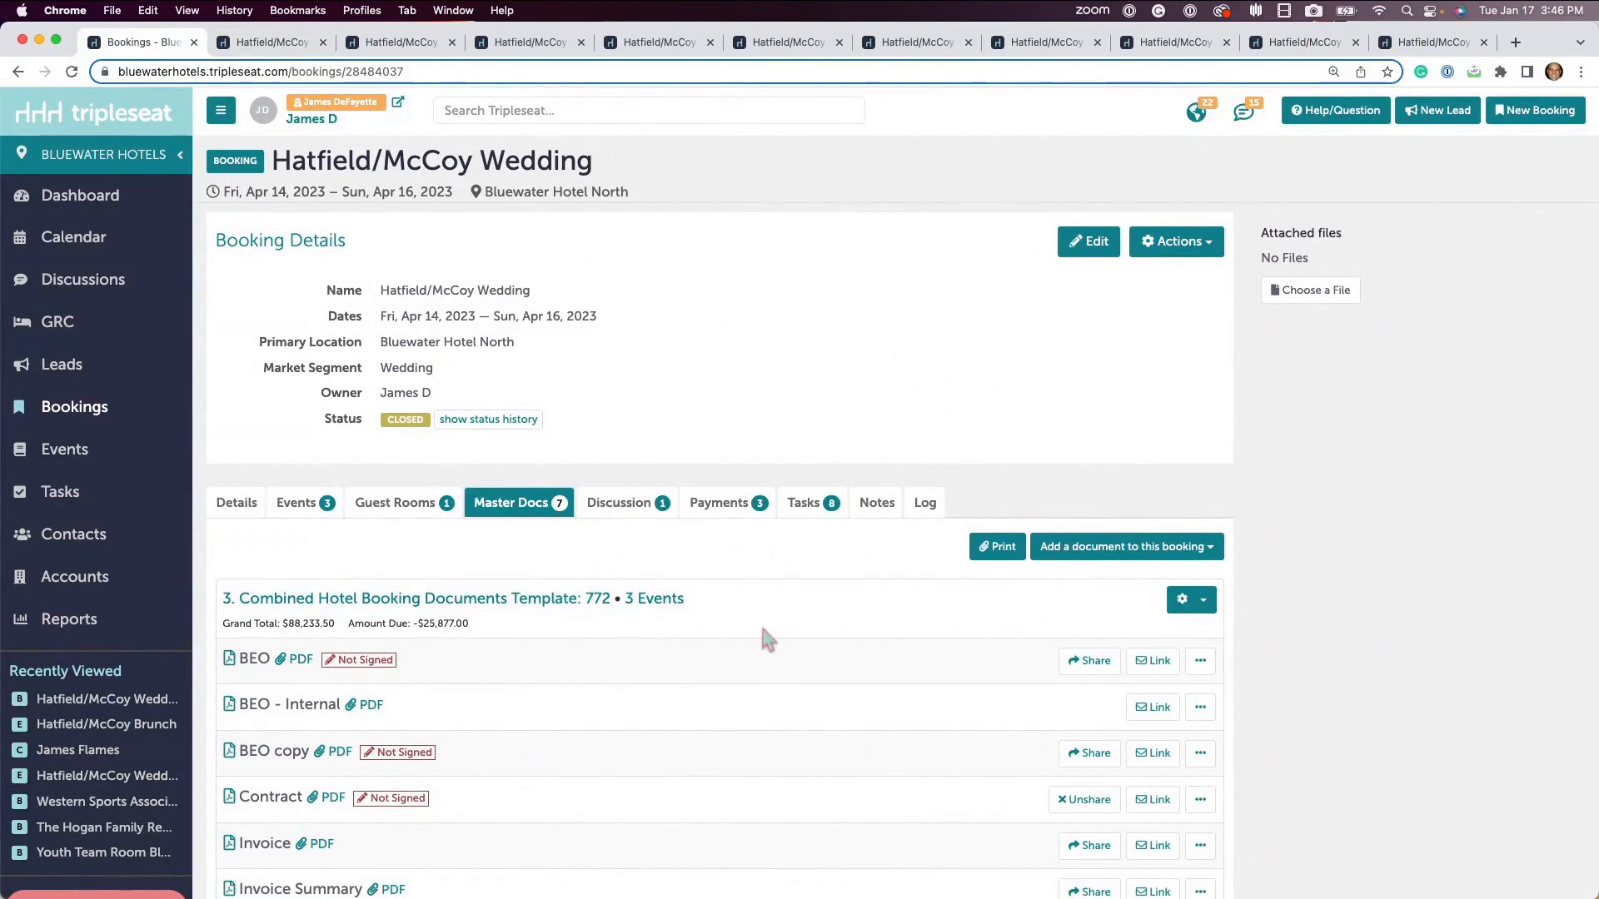
Step: In the combined document's rehearsal dinner food, append "- Allergy. Maybe their" to the New York Strip and crab cake item's long description and save
click(488, 606)
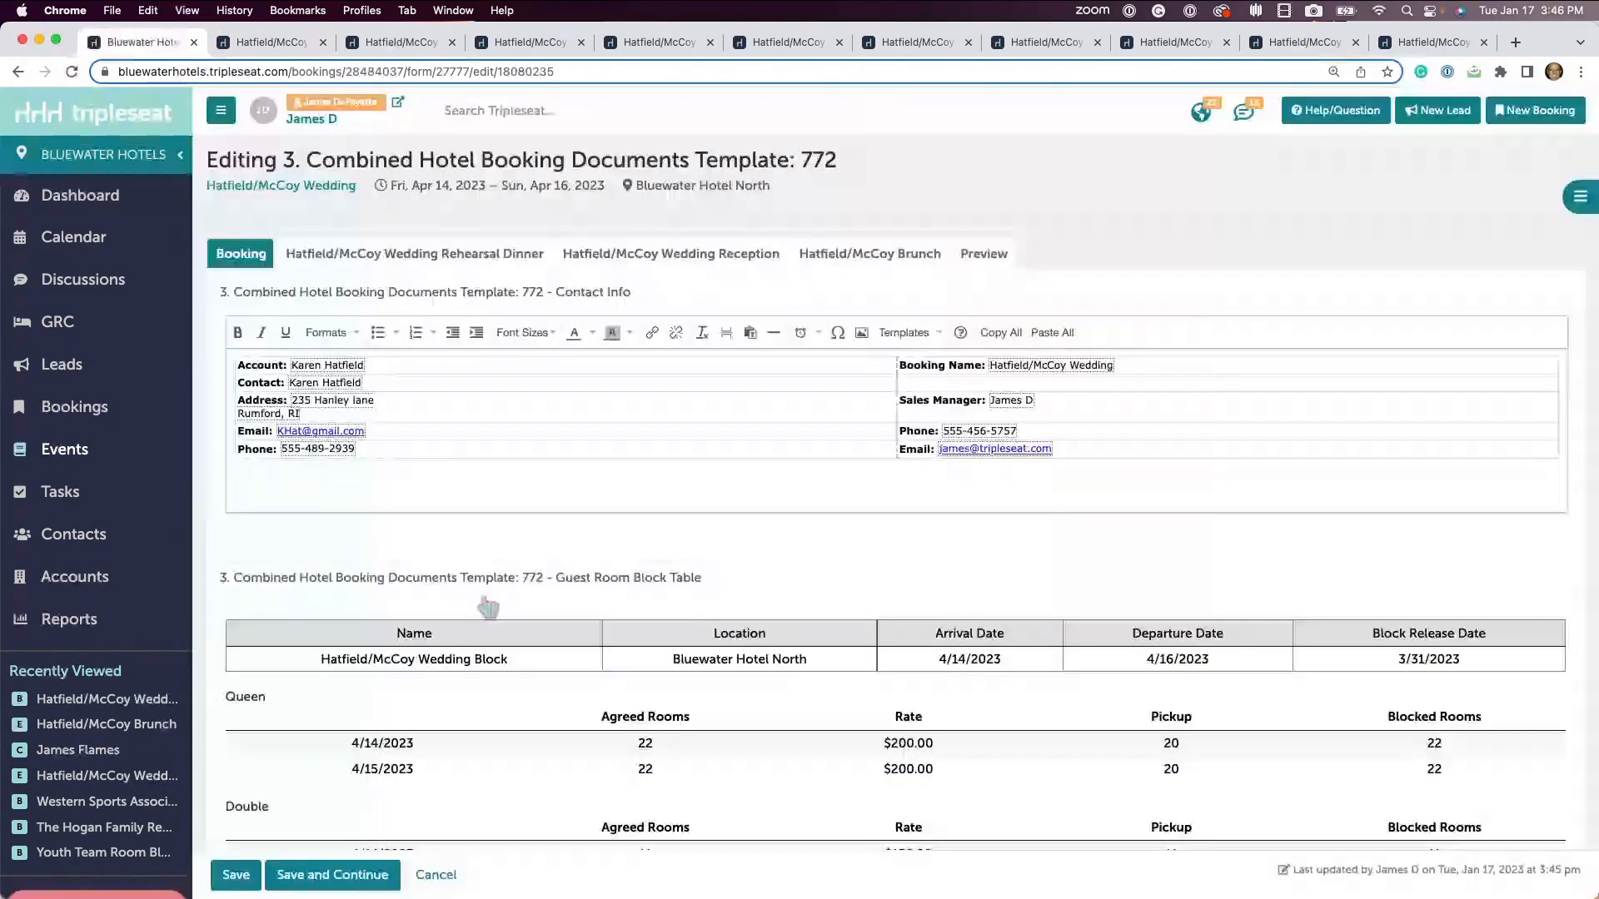
click(444, 253)
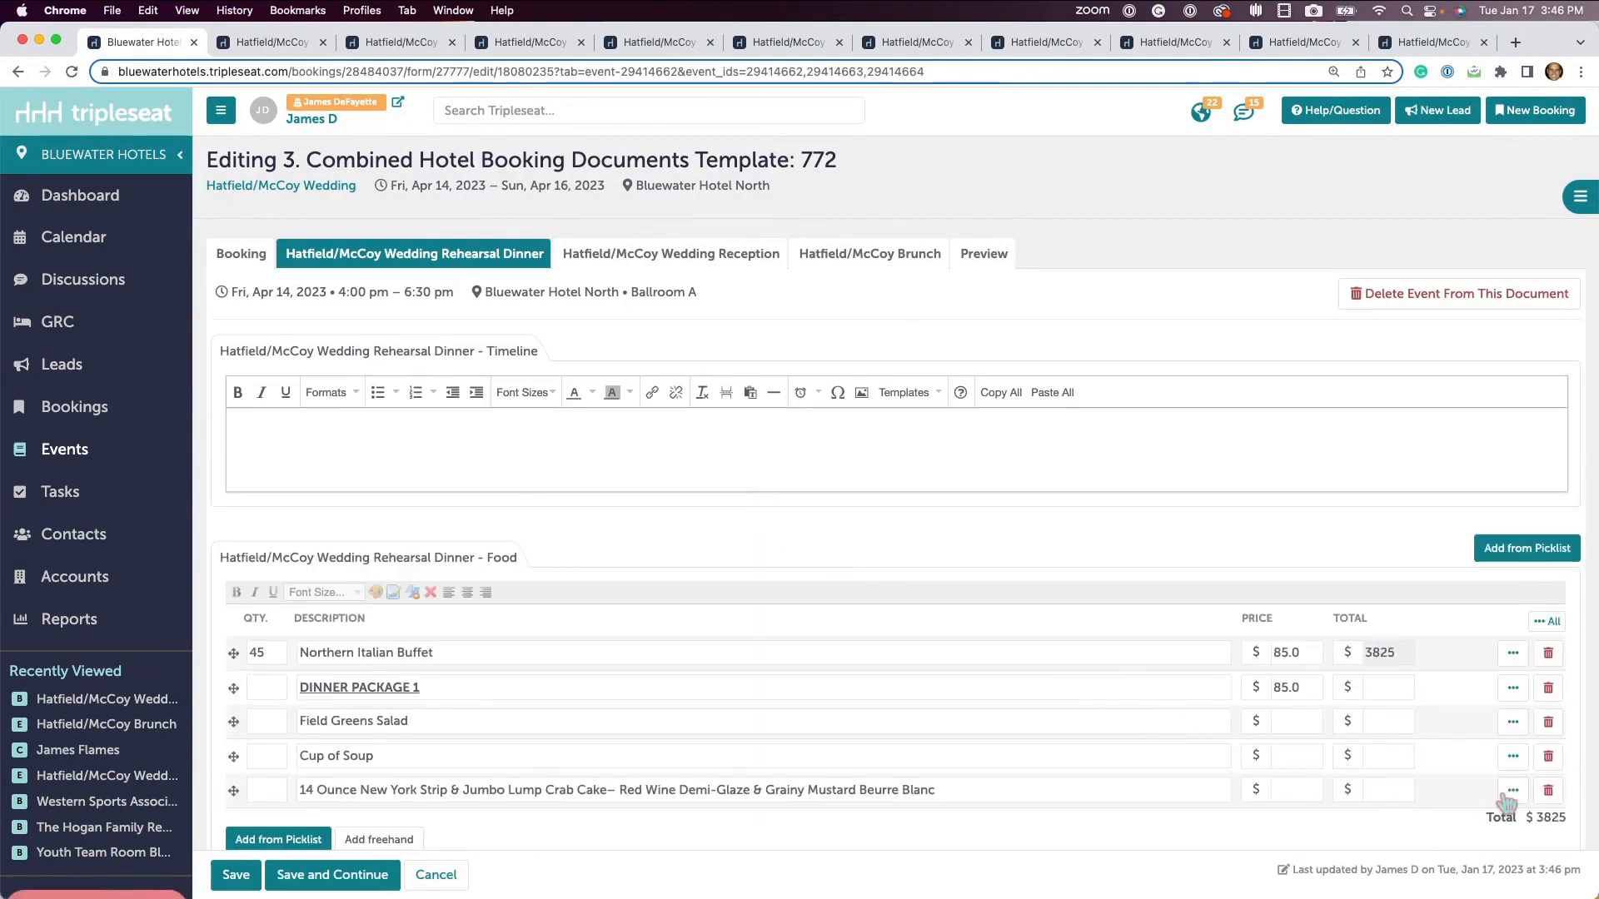
click(1512, 791)
scroll(931, 678, down, 1)
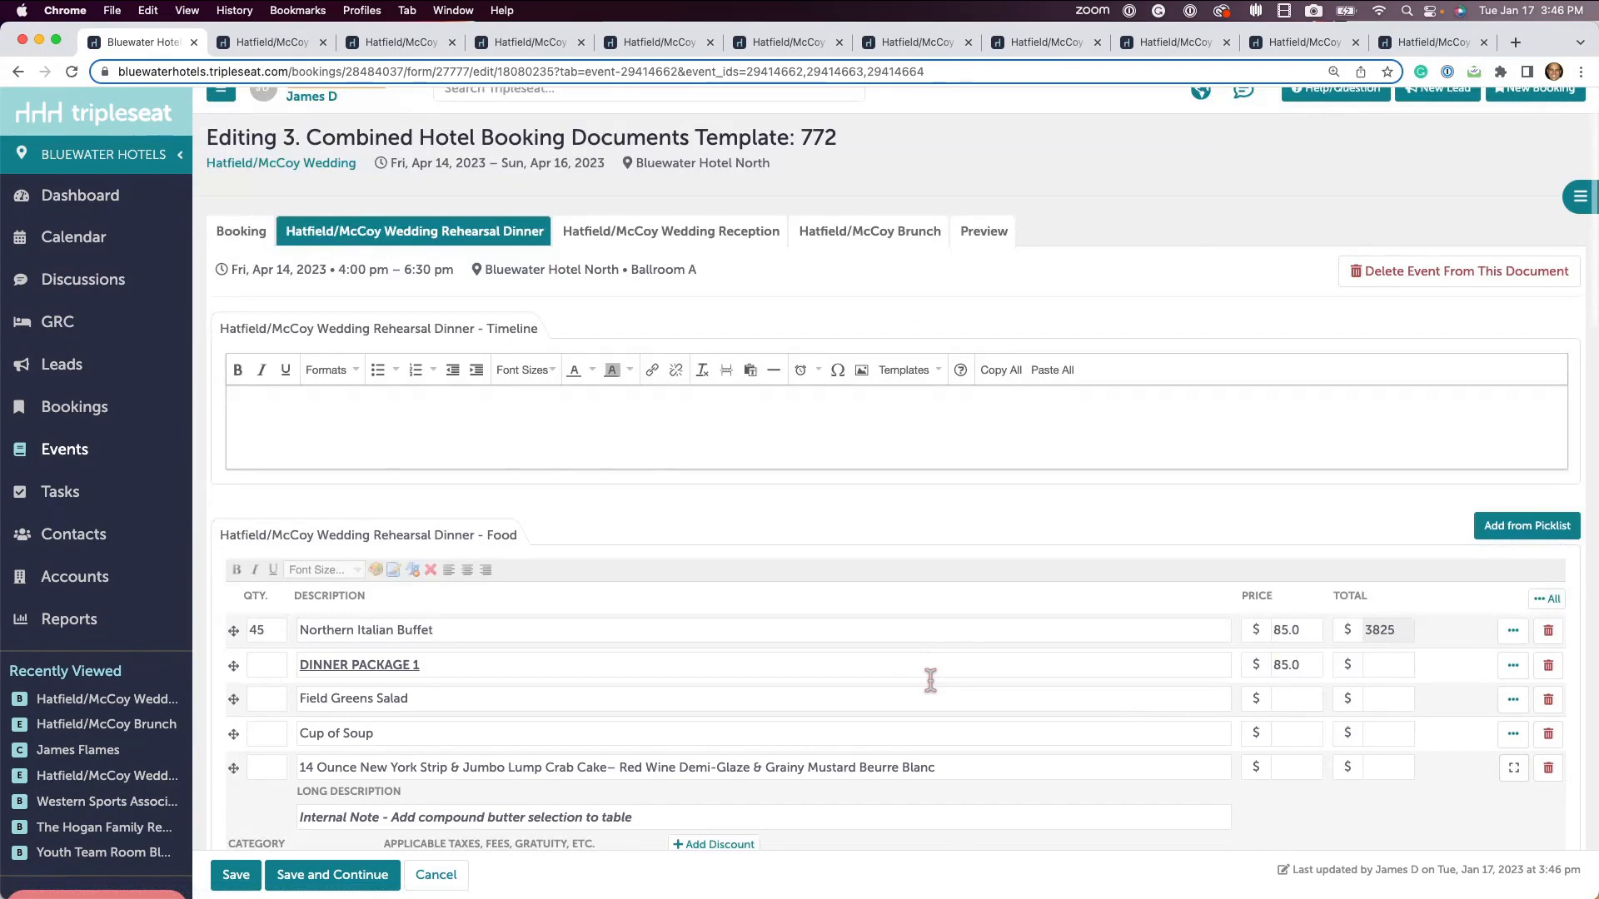
scroll(930, 681, down, 4)
click(765, 477)
text(-)
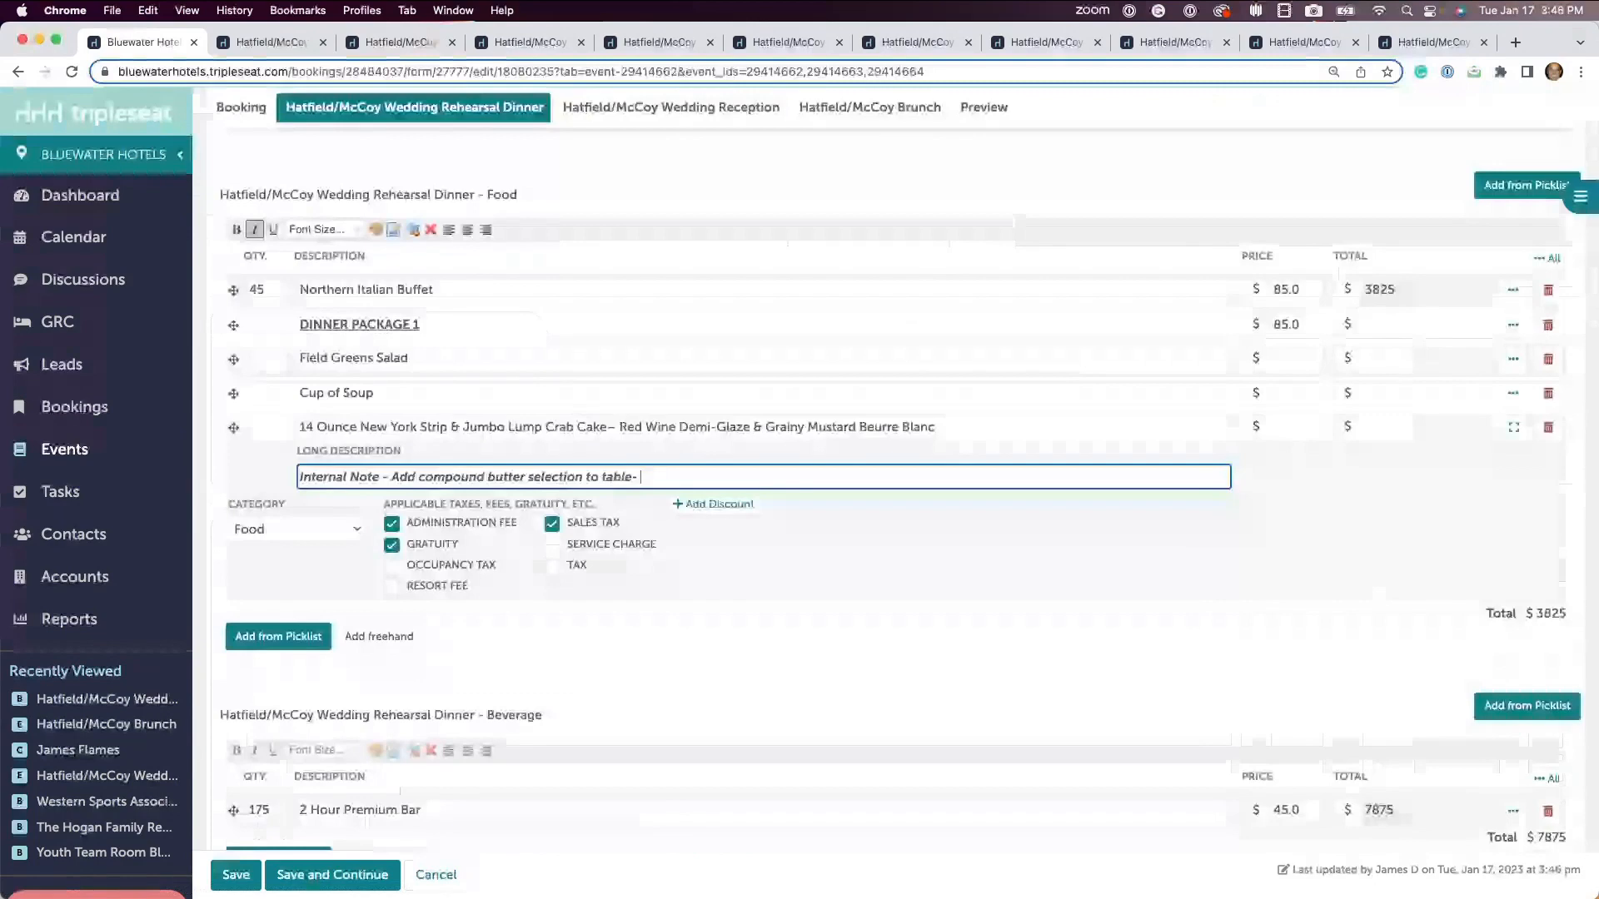
text(Allergy. )
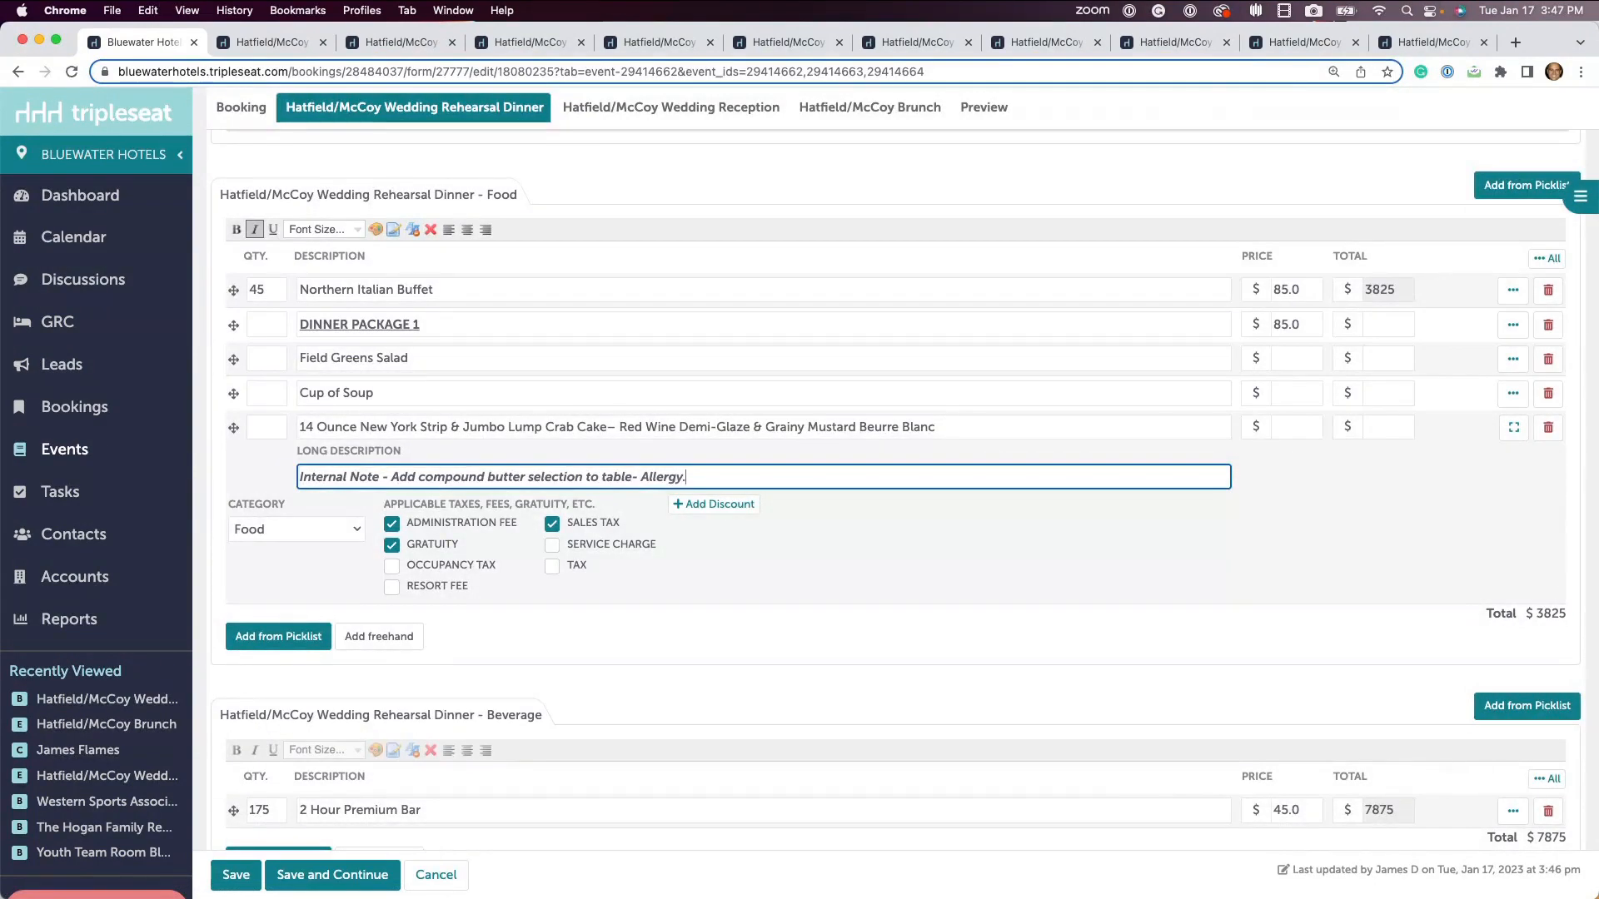
text(Maybe their)
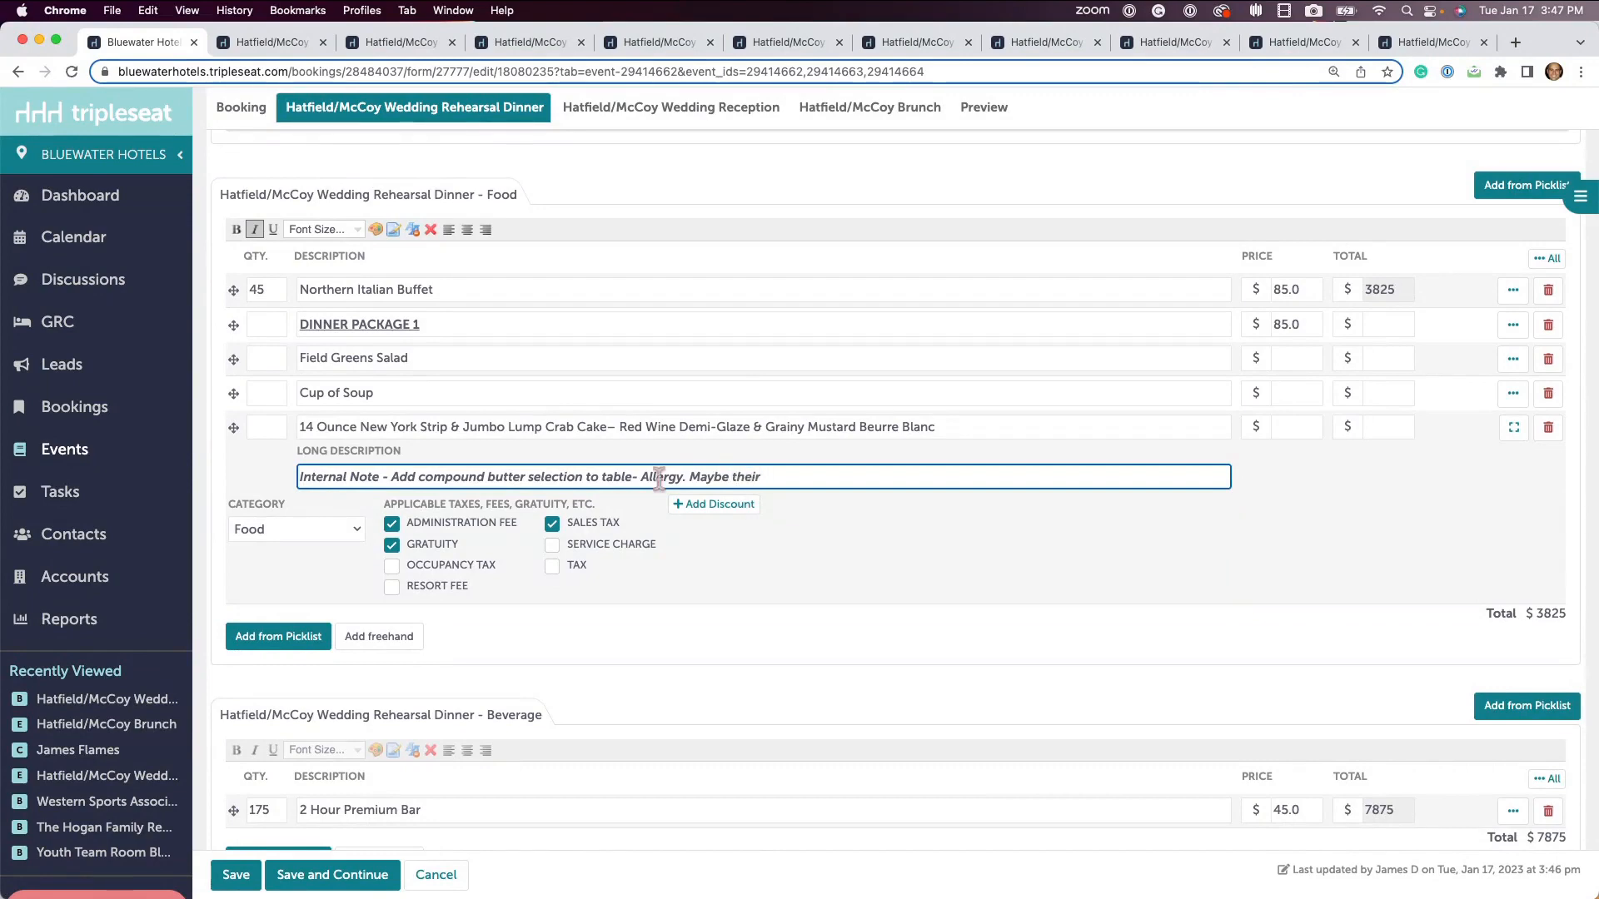
click(284, 641)
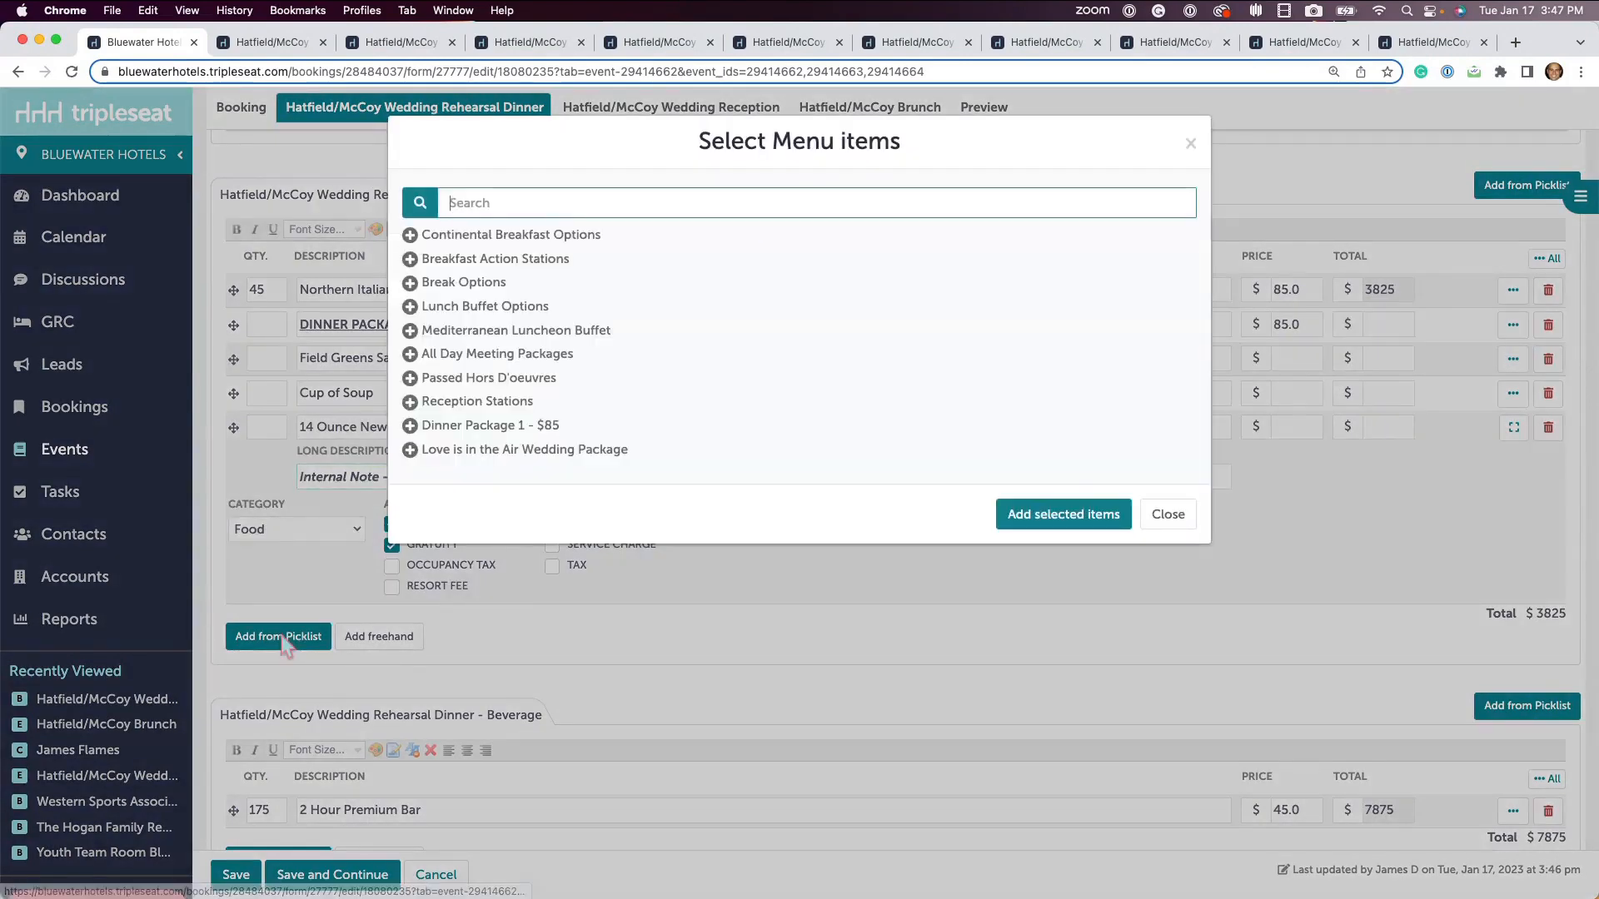
click(1167, 515)
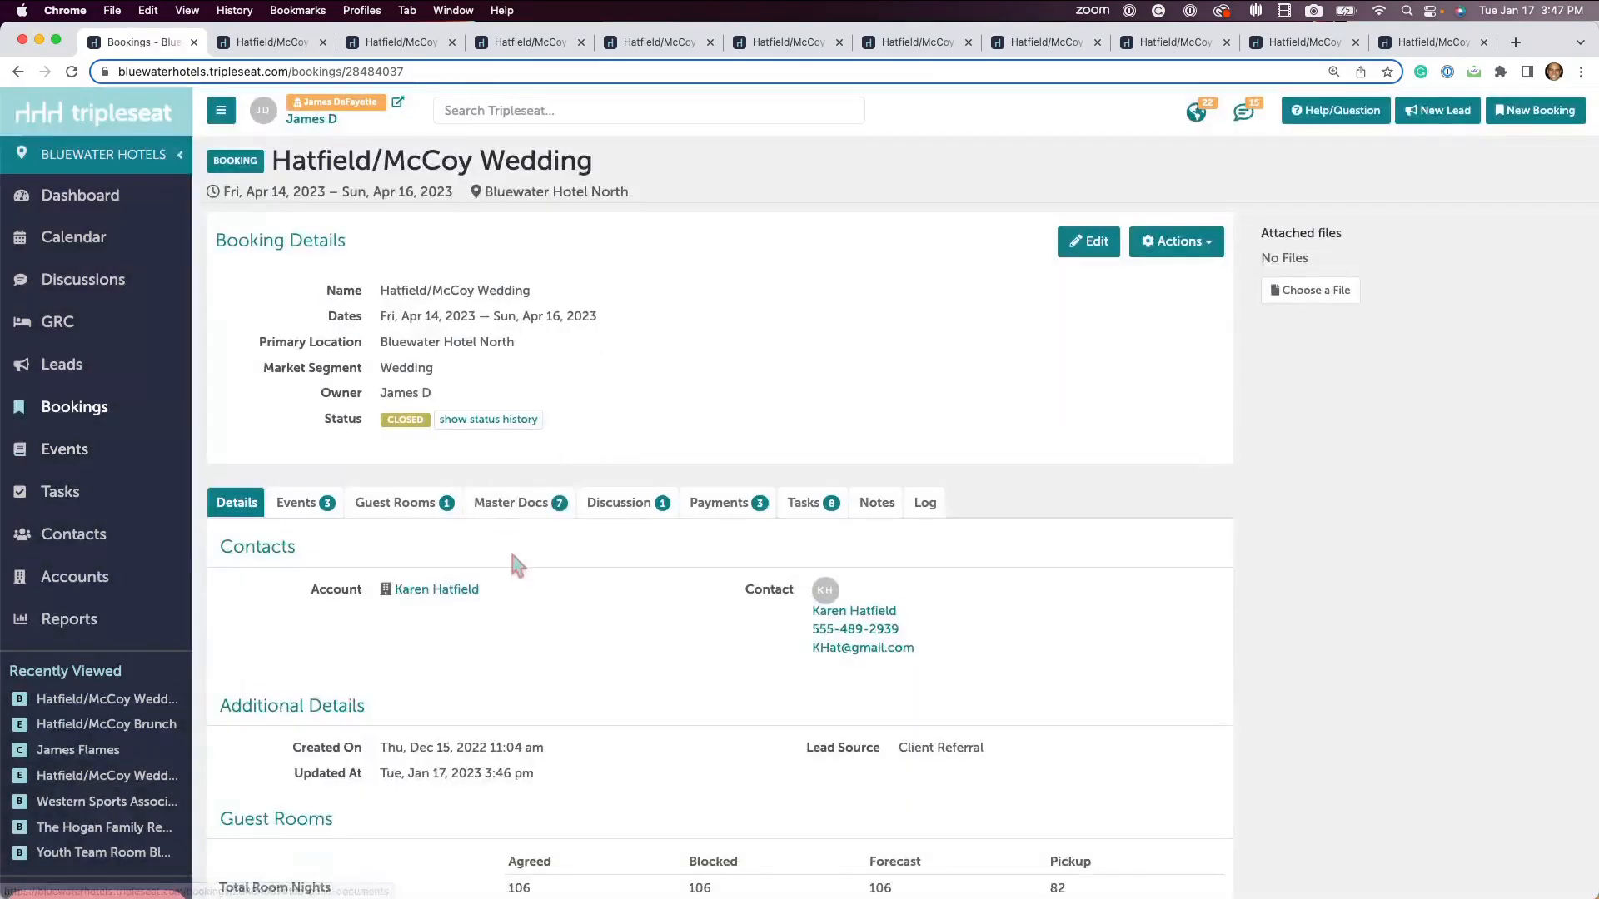
Step: Open the wedding booking's BEO - Internal document, check the rehearsal dinner's internal note under Food and return to the booking
click(511, 503)
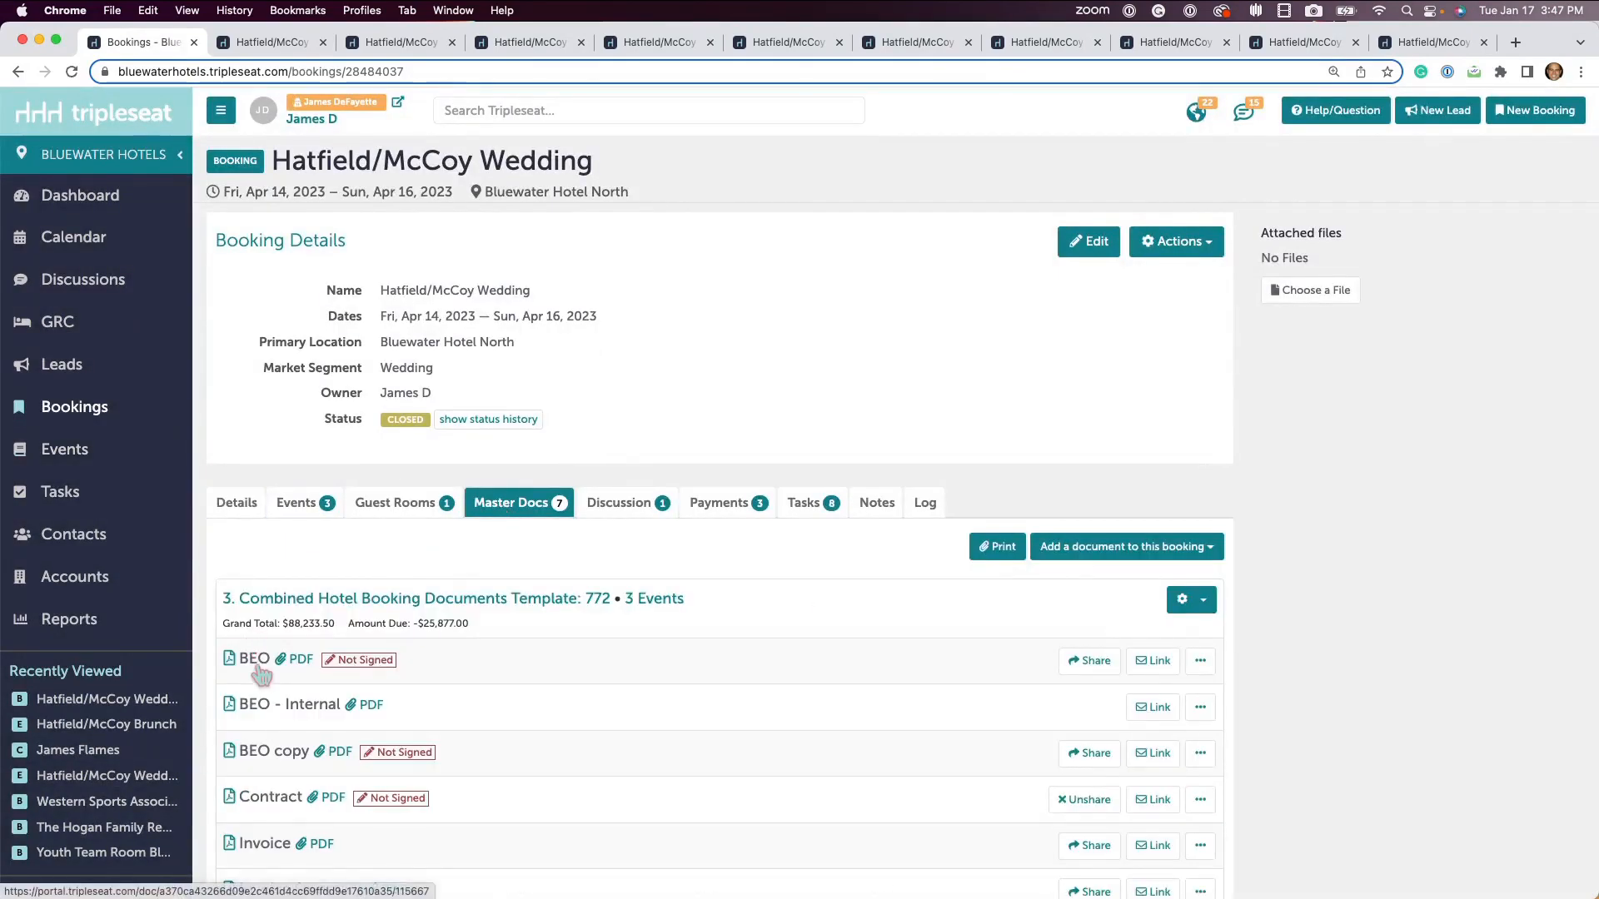
click(256, 704)
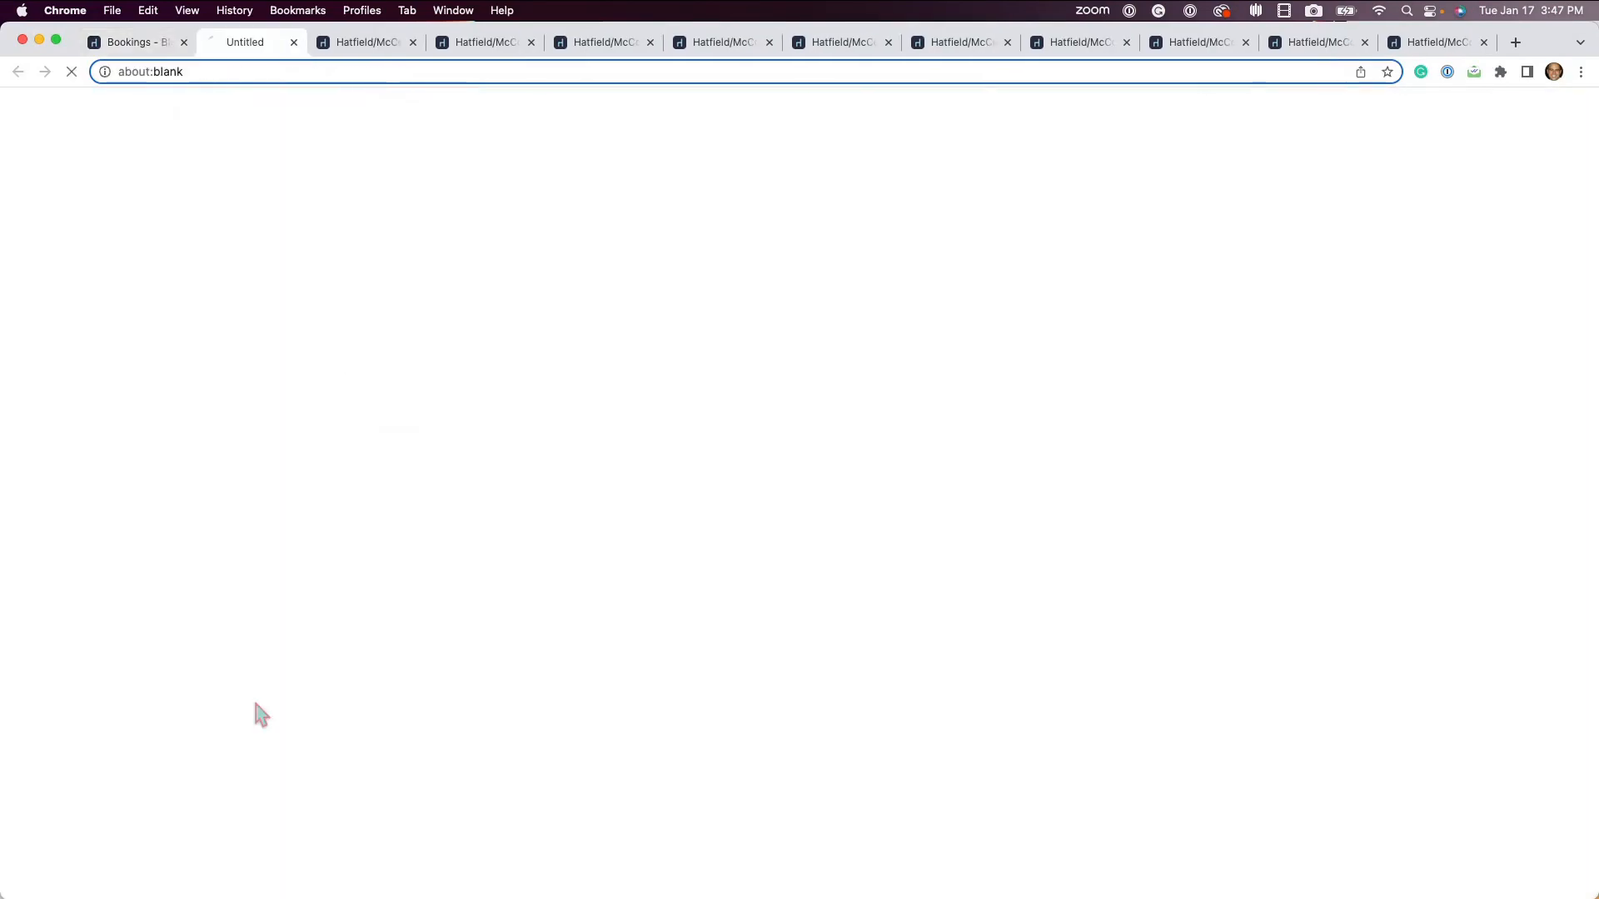
scroll(856, 743, down, 2)
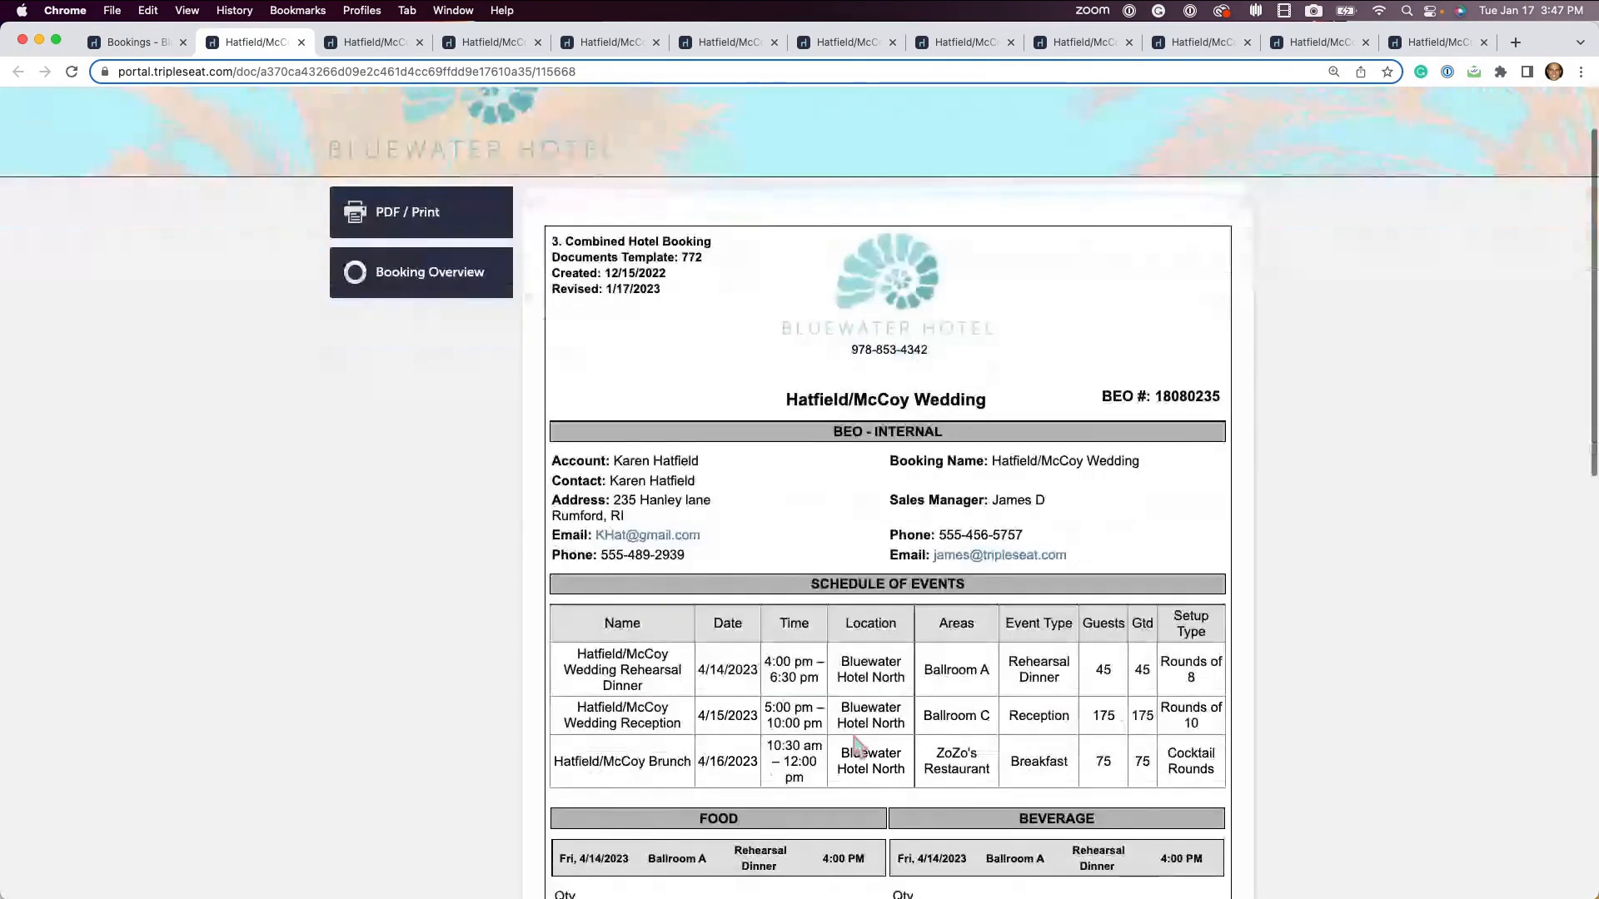
scroll(856, 744, down, 10)
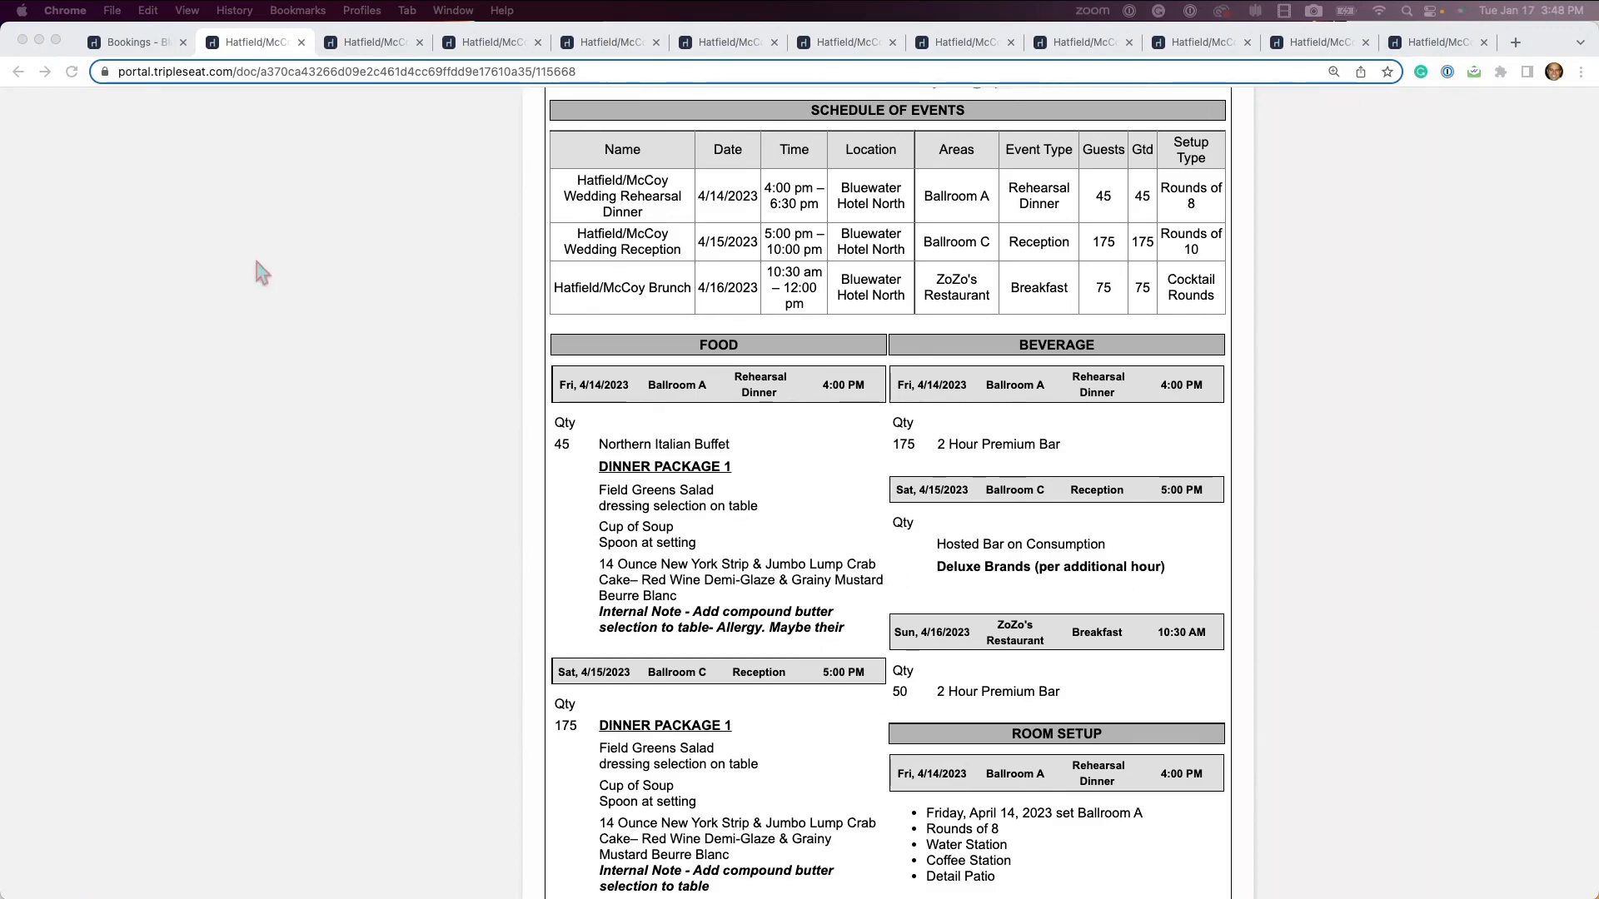
click(134, 43)
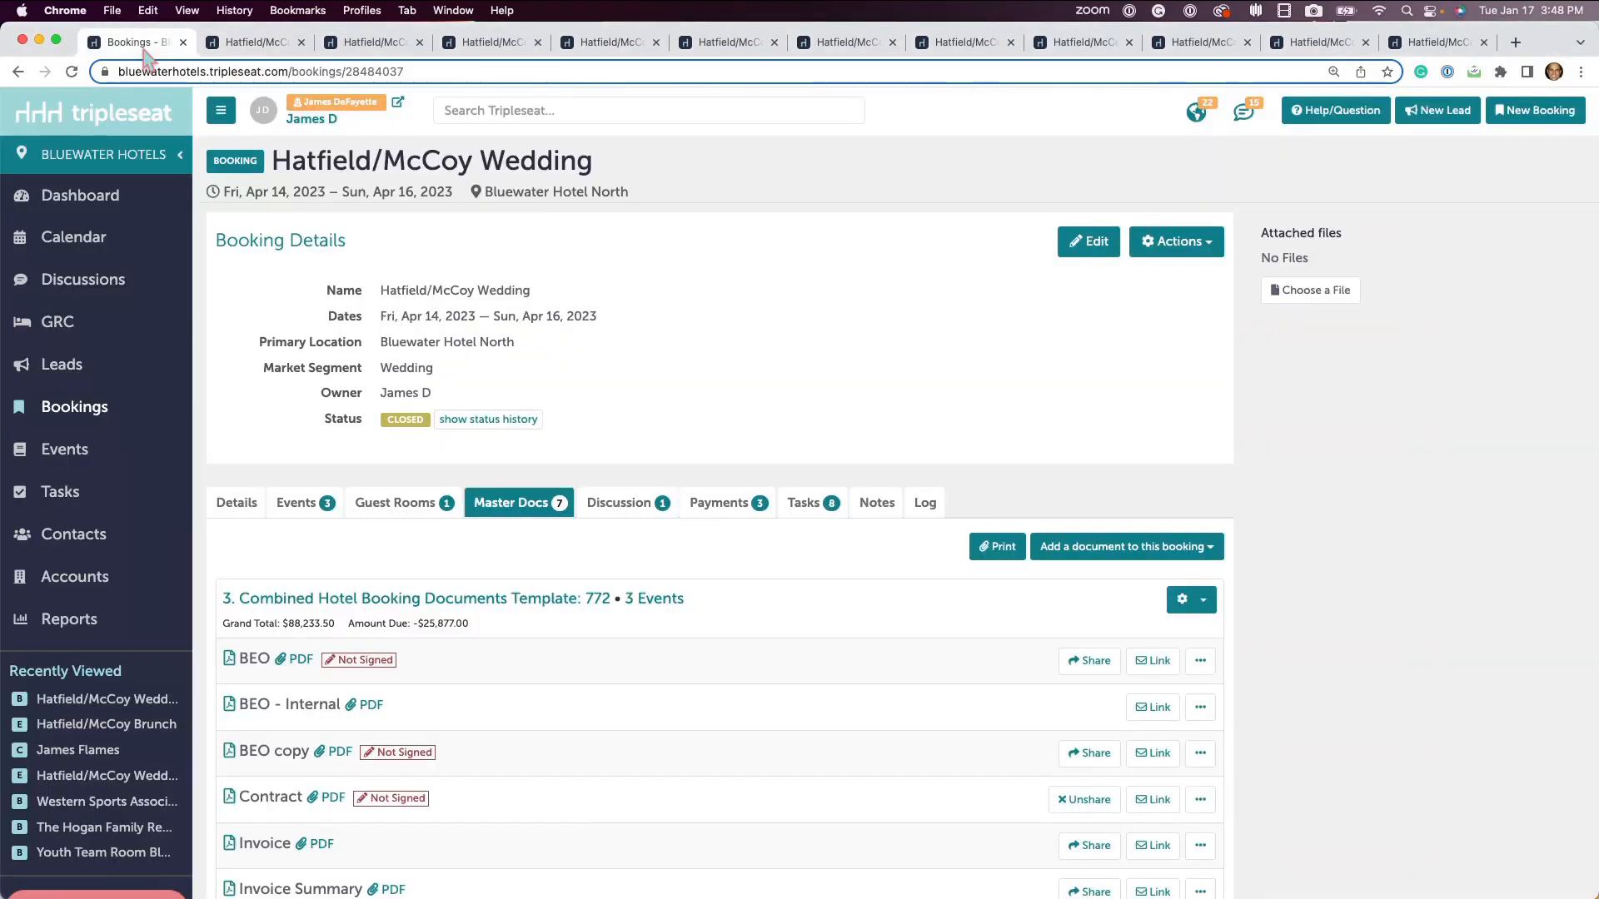